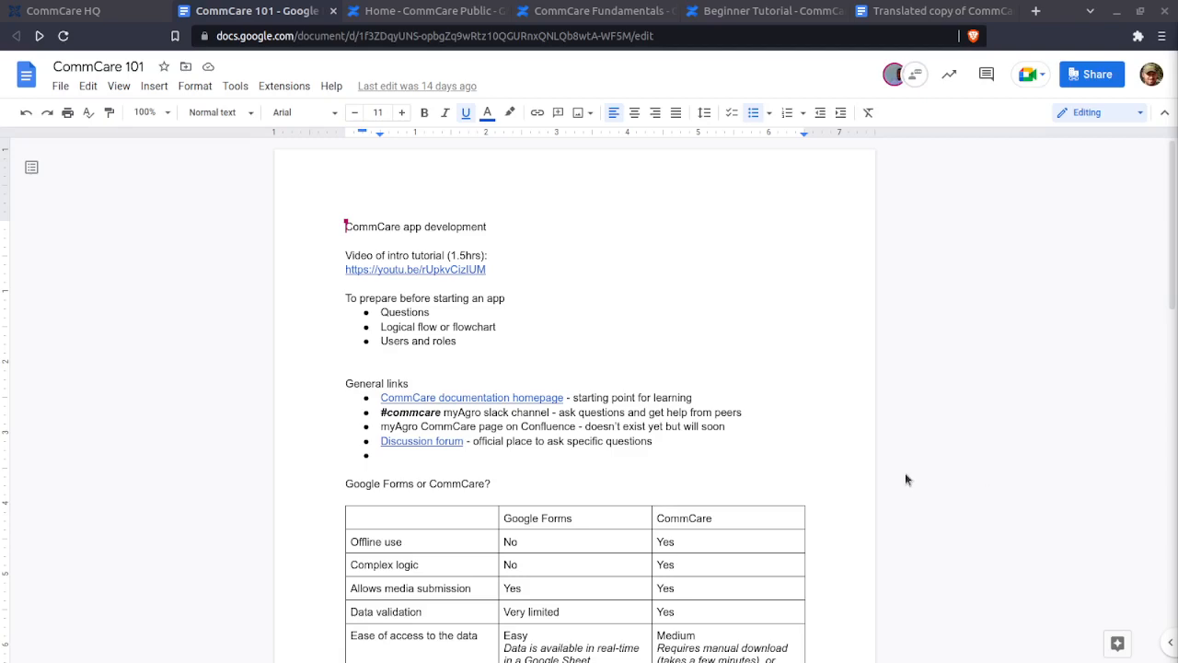
- Review the document and select exactly '#commcare' in the links list, without the trailing space
scroll(998, 307, "down", 1)
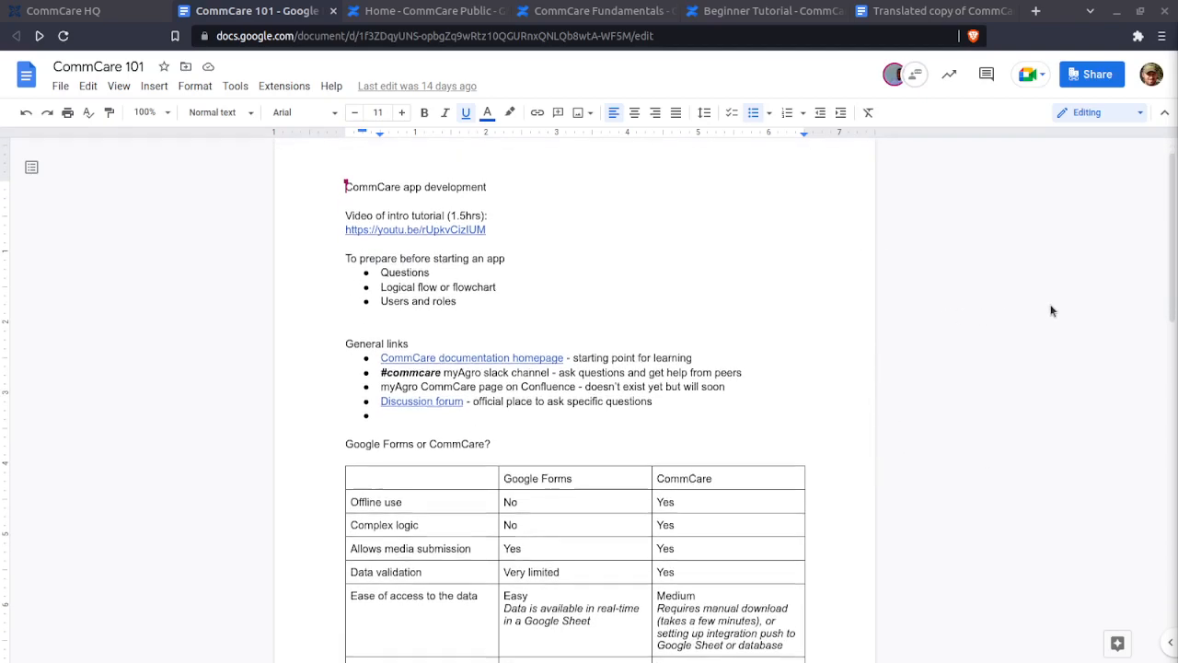
scroll(1052, 311, "down", 1)
scroll(1053, 311, "up", 2)
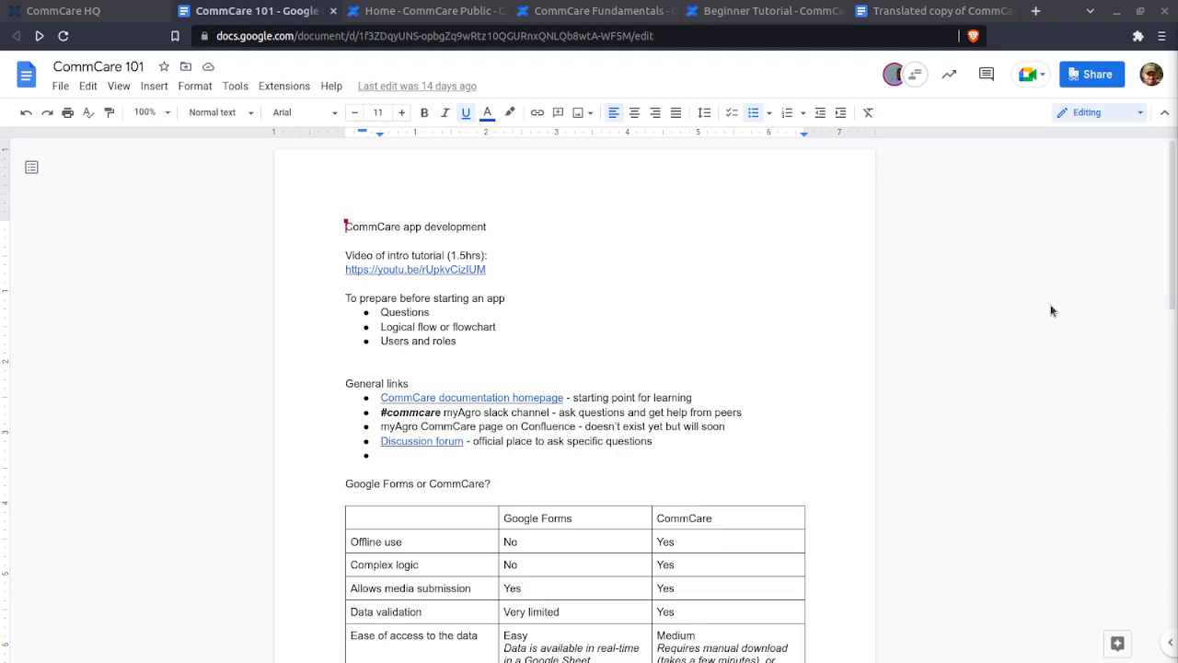
key("XF86AudioRaiseVolume")
mouse_move(345, 227)
double_click(432, 416)
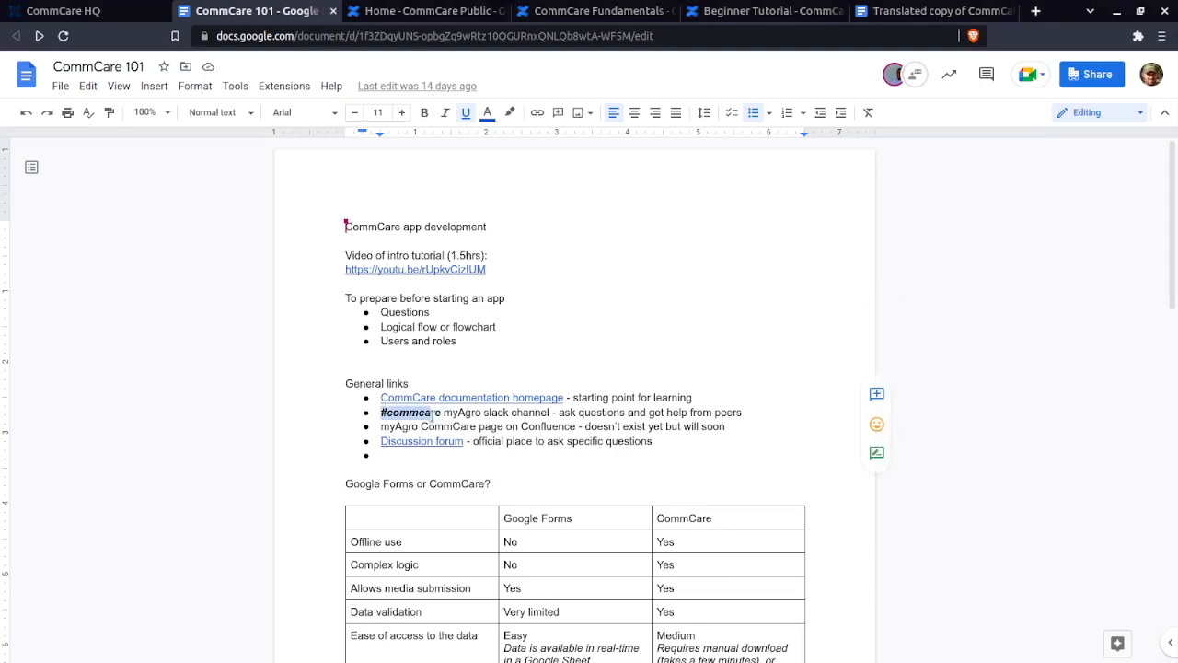
left_click_drag(442, 413, 379, 412)
left_click(379, 412)
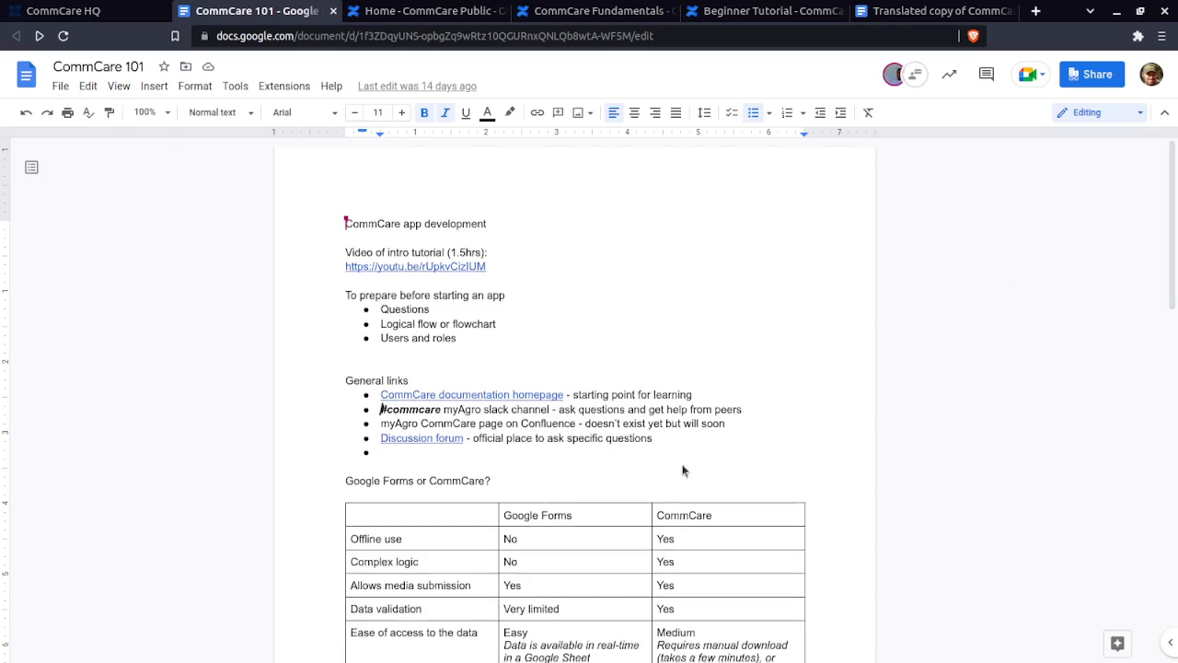
- Preview the target of the CommCare documentation homepage link
scroll(645, 442, "down", 1)
scroll(635, 359, "down", 3)
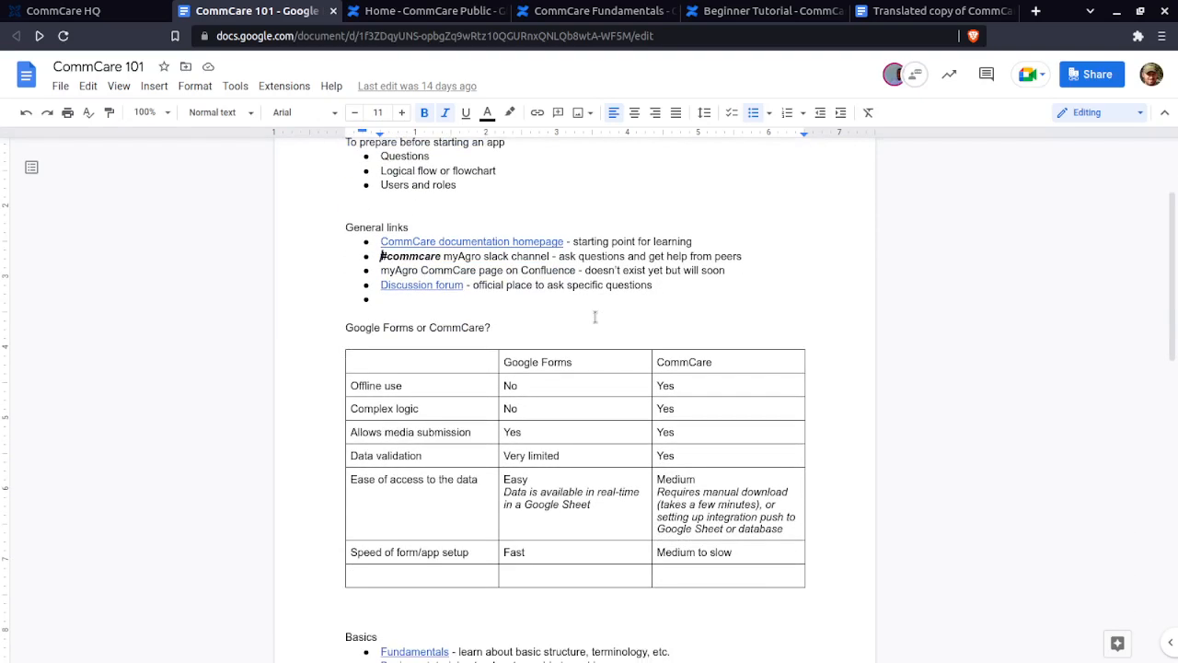
left_click(472, 242)
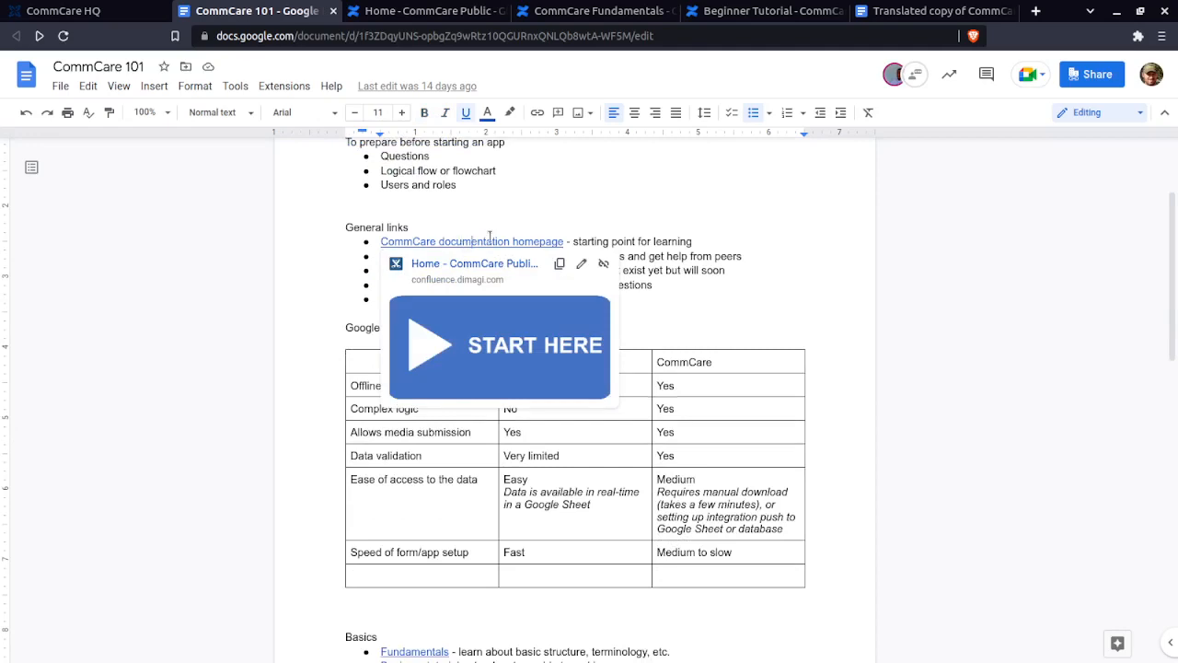
scroll(362, 340, "up", 2)
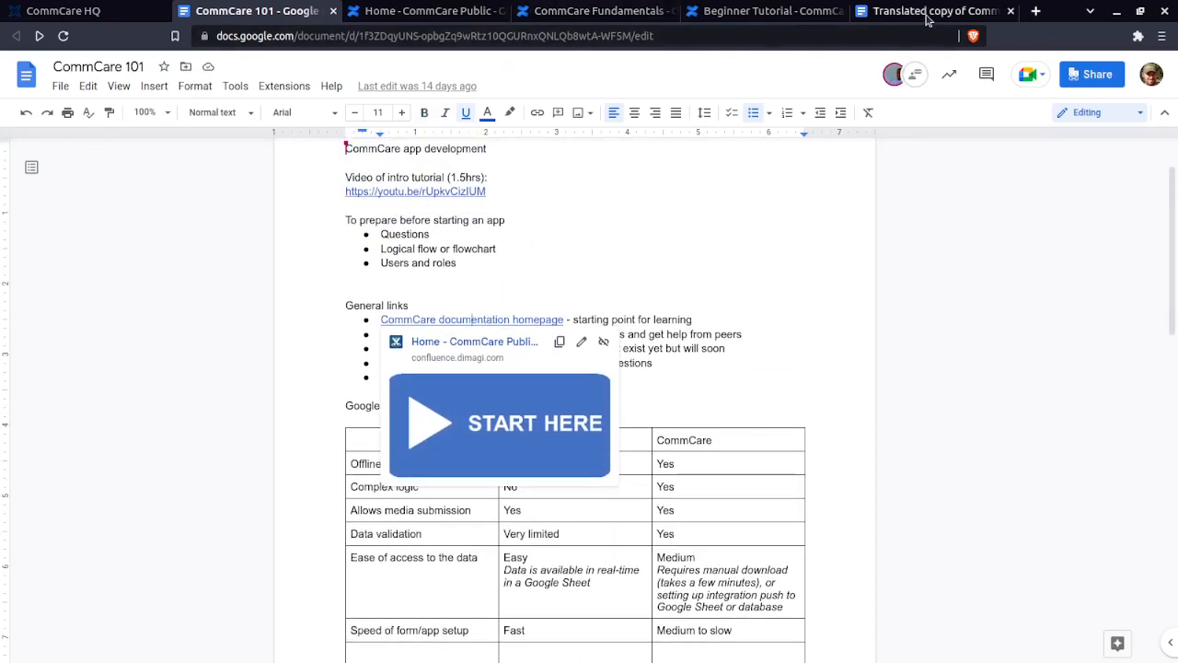
scroll(971, 441, "down", 7)
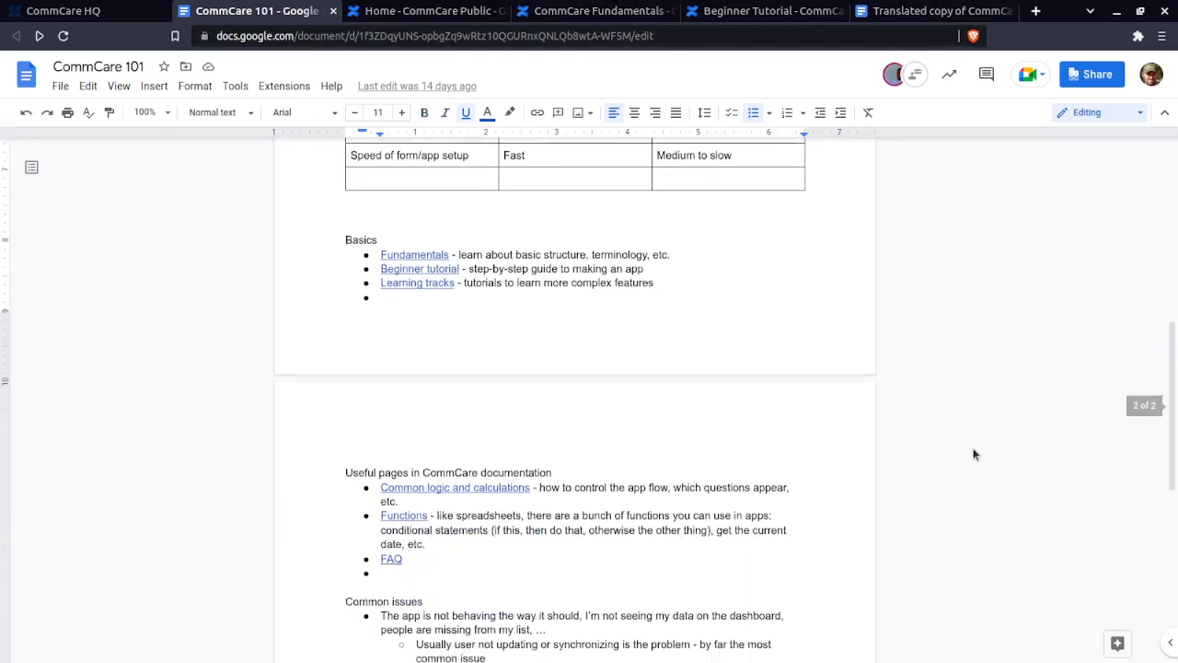
scroll(974, 456, "up", 9)
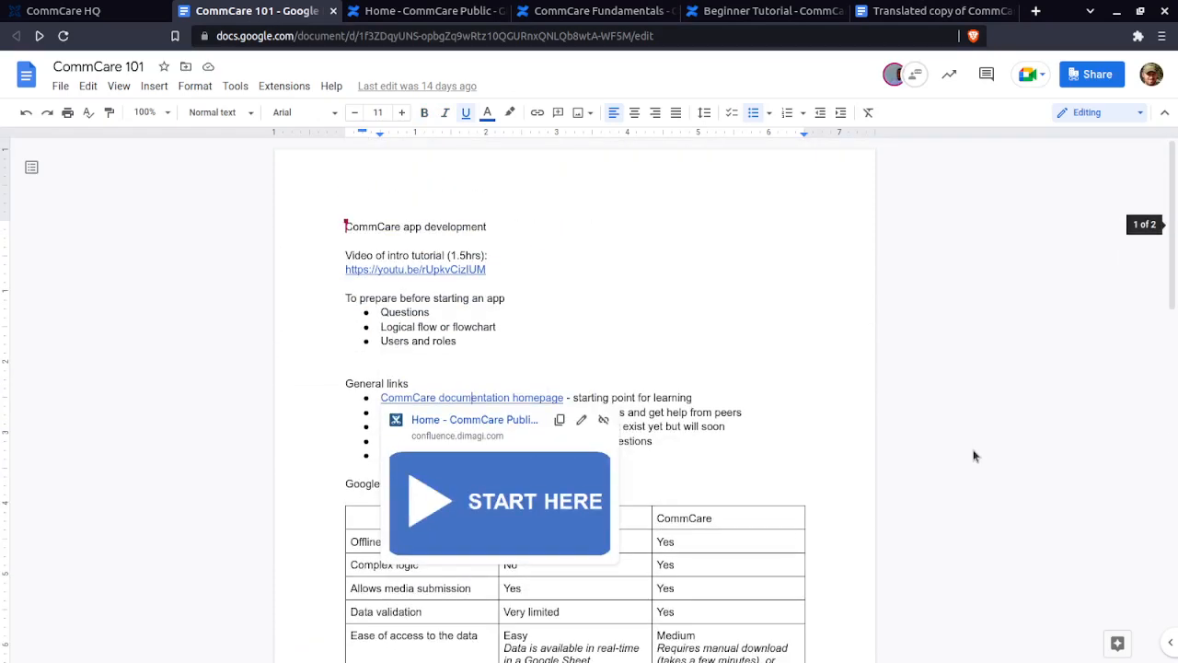
- Move the translated copy's tab beside the original, check Translate document, then show the French copy
left_click_drag(921, 11, 306, 15)
left_click(276, 12)
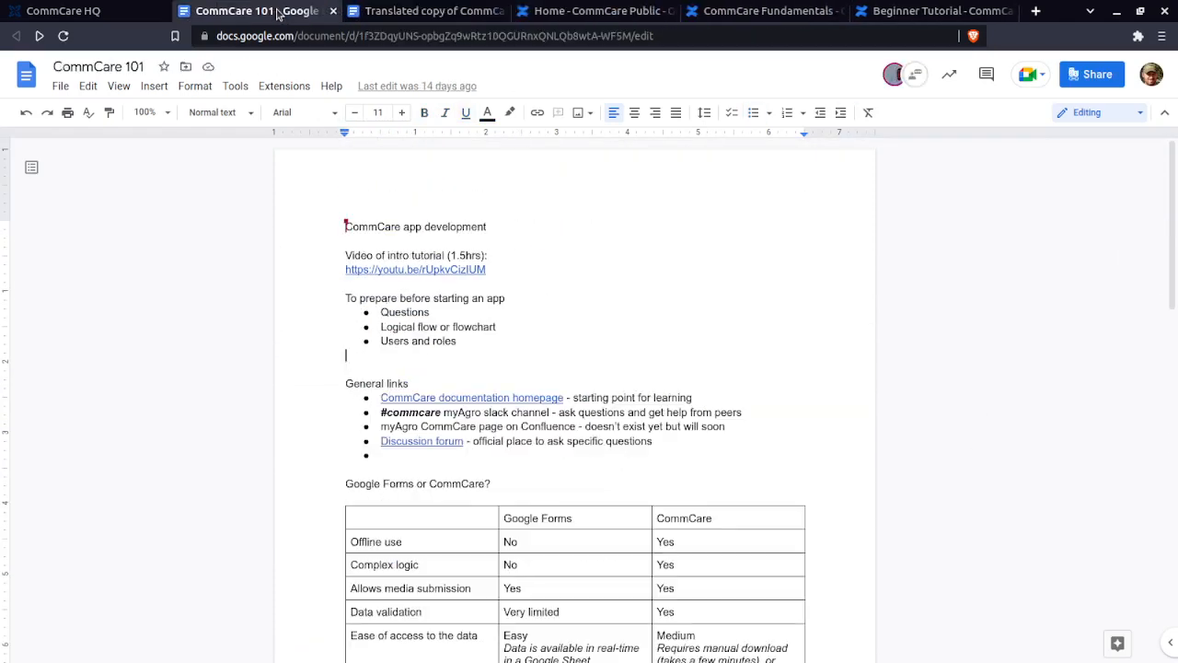
left_click(236, 88)
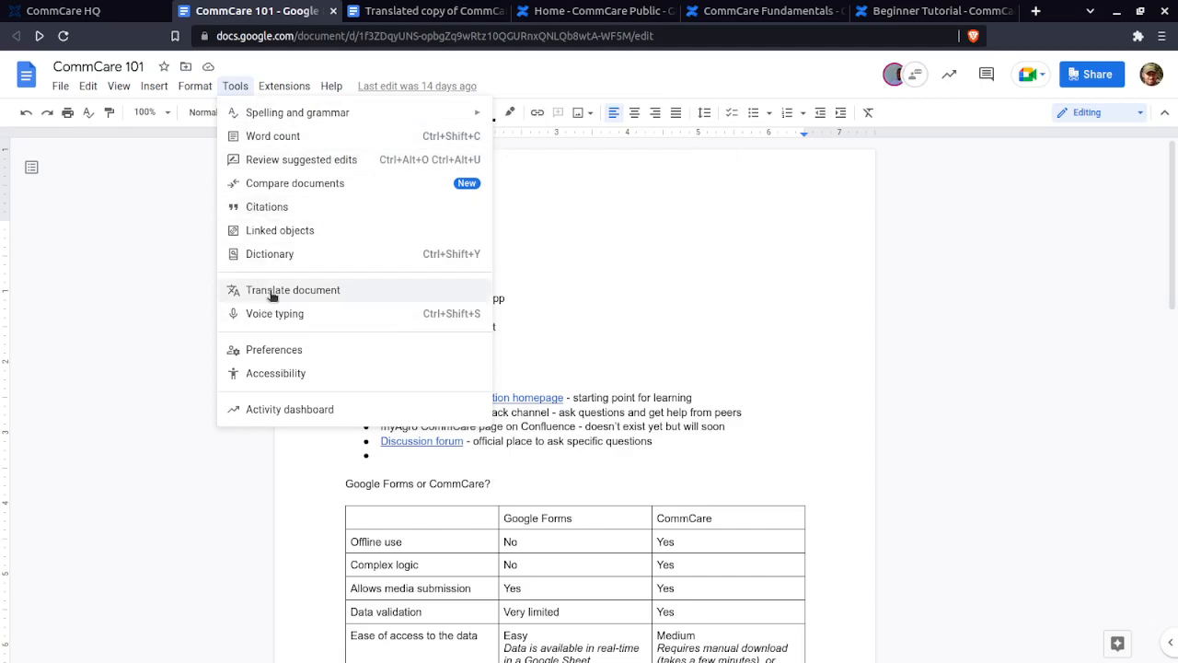
left_click(422, 12)
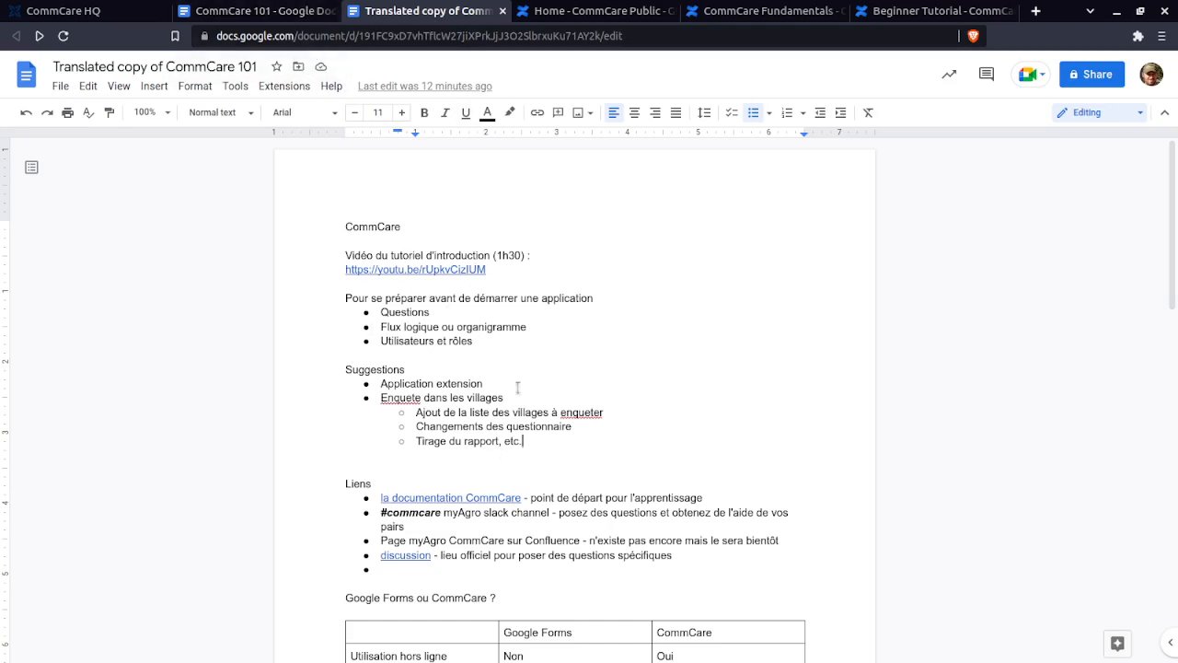
left_click(476, 340)
scroll(498, 475, "down", 1)
scroll(498, 475, "down", 2)
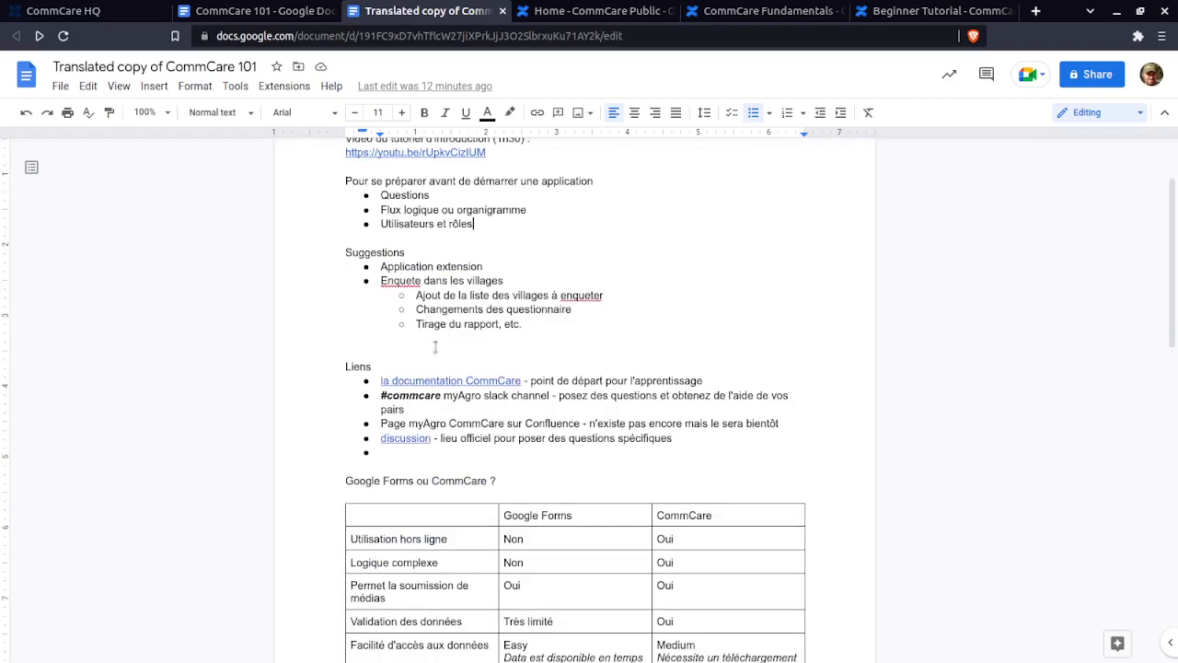
scroll(459, 421, "up", 2)
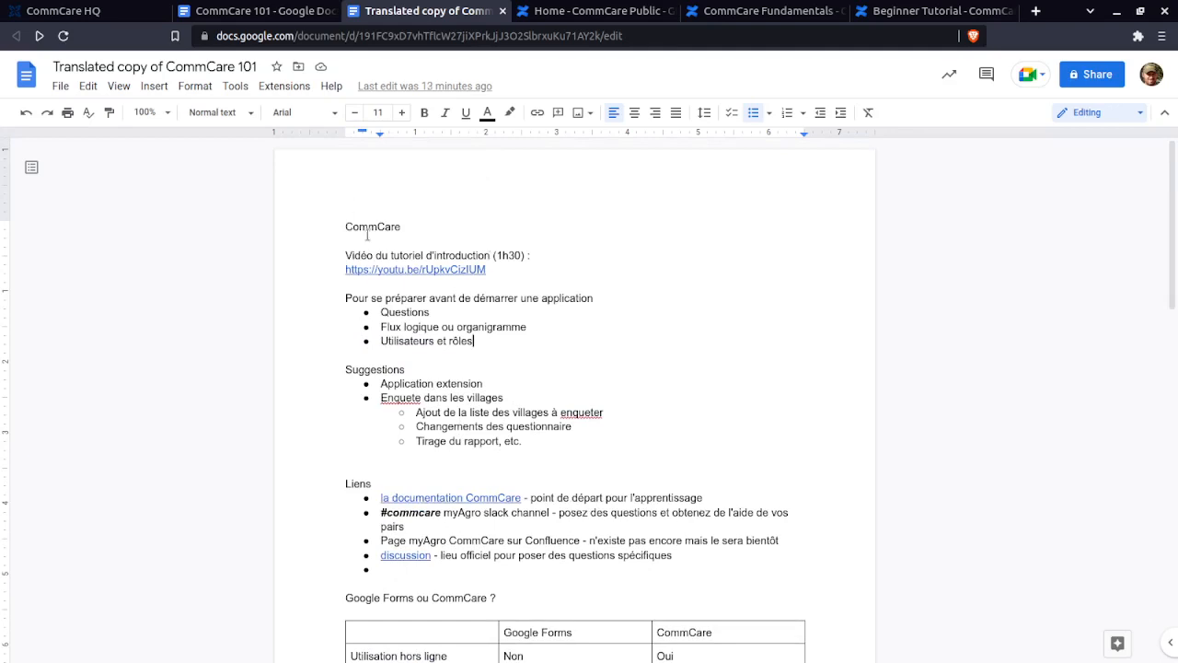
left_click_drag(346, 297, 537, 342)
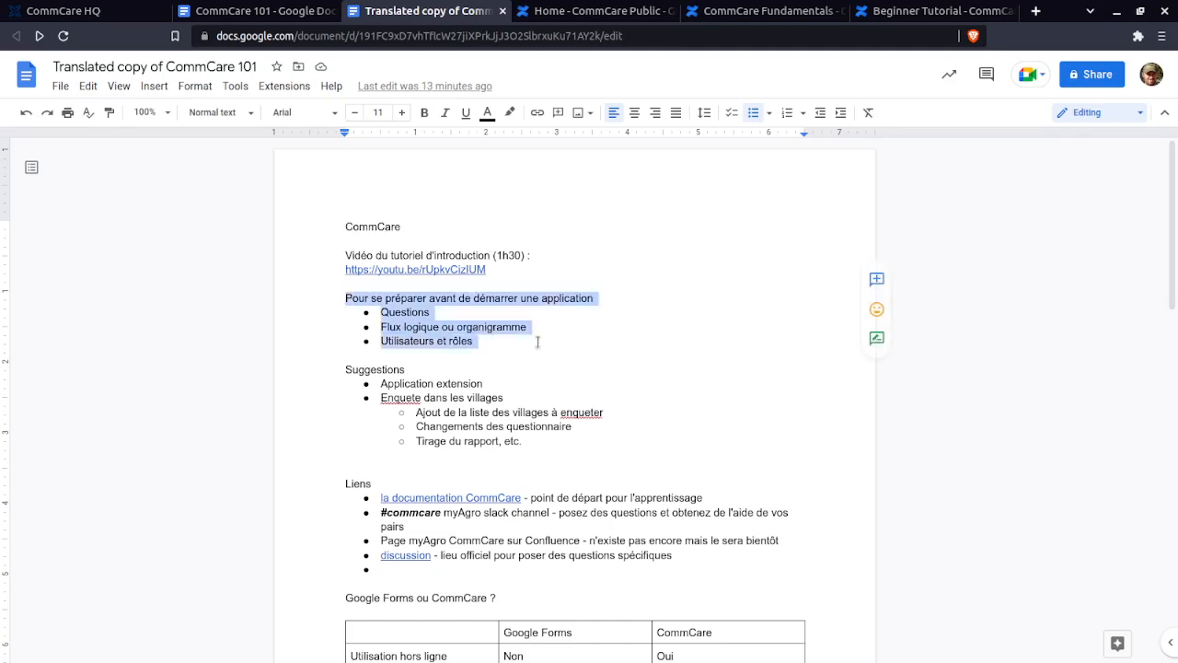
left_click(538, 341)
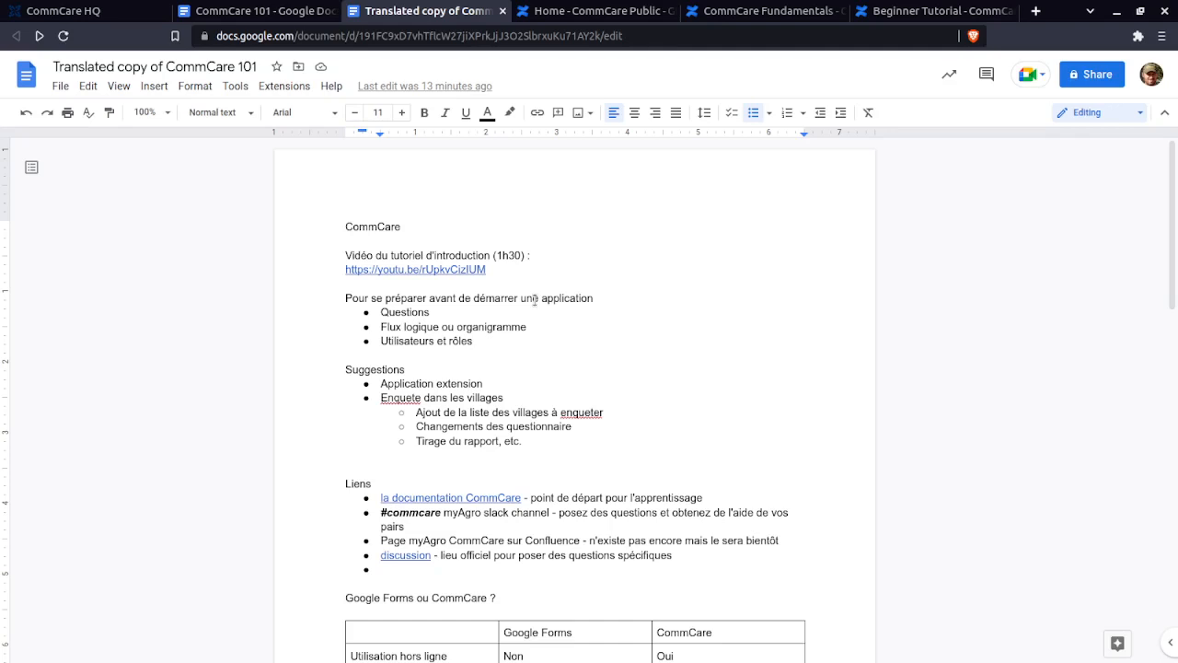
left_click(451, 311)
left_click_drag(419, 312, 381, 312)
left_click(382, 311)
left_click(534, 333)
double_click(515, 346)
left_click_drag(425, 338, 384, 342)
left_click(382, 341)
left_click_drag(379, 328, 537, 328)
left_click(535, 327)
left_click_drag(529, 328, 376, 336)
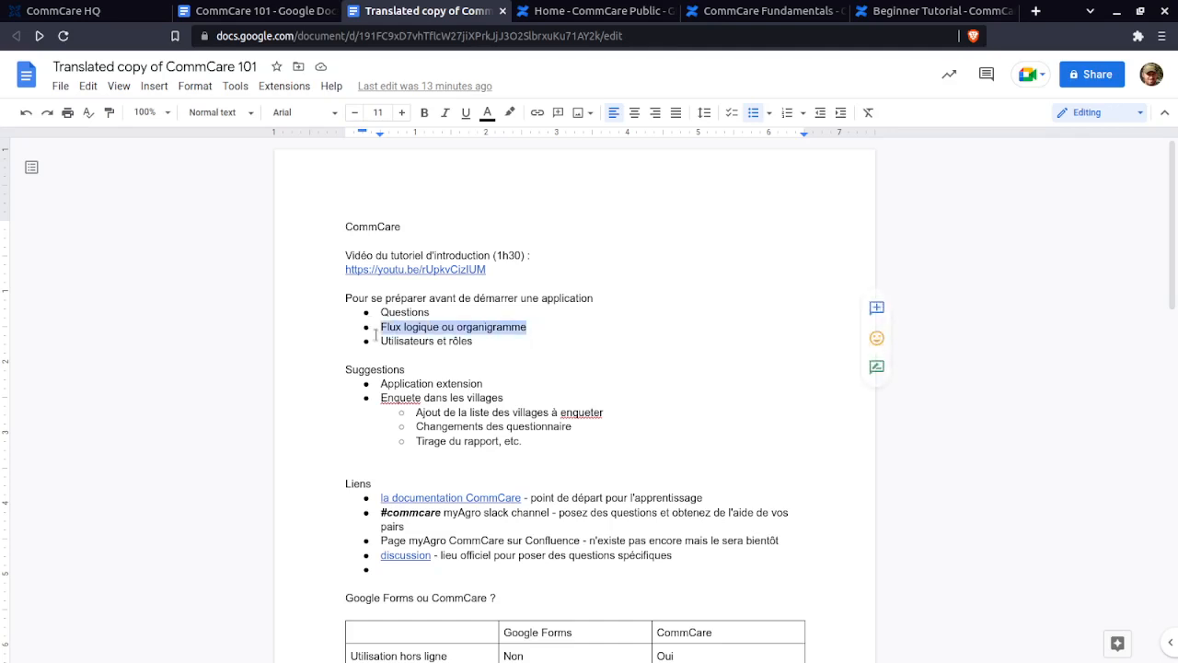
left_click(377, 332)
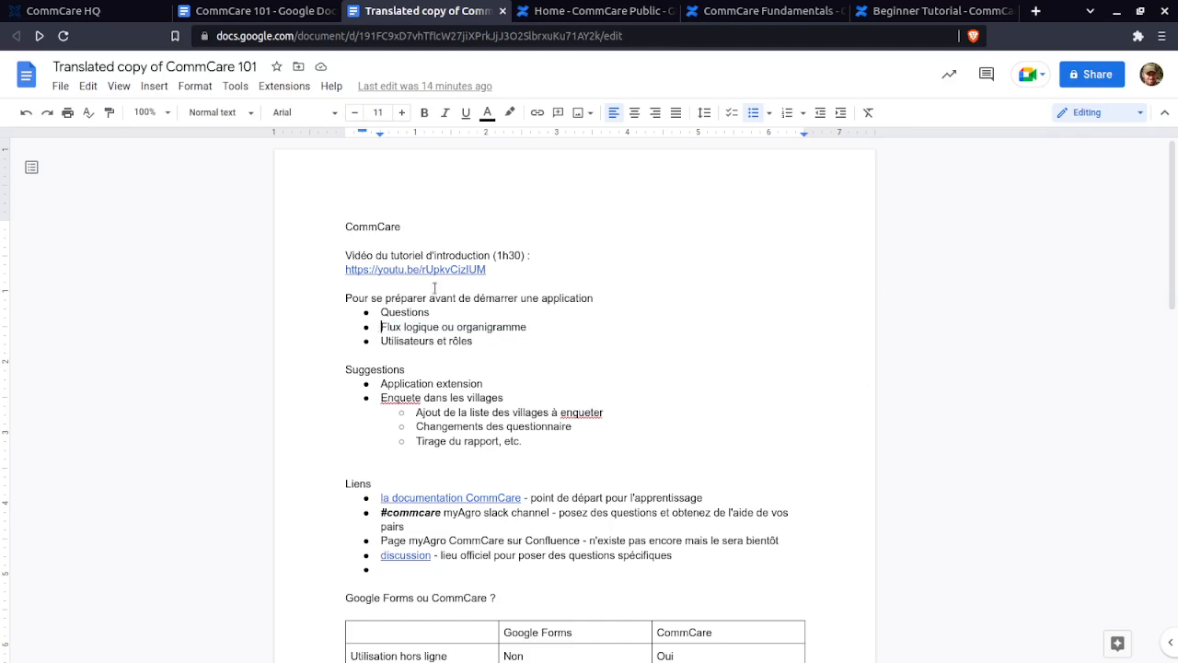
left_click_drag(517, 342, 344, 297)
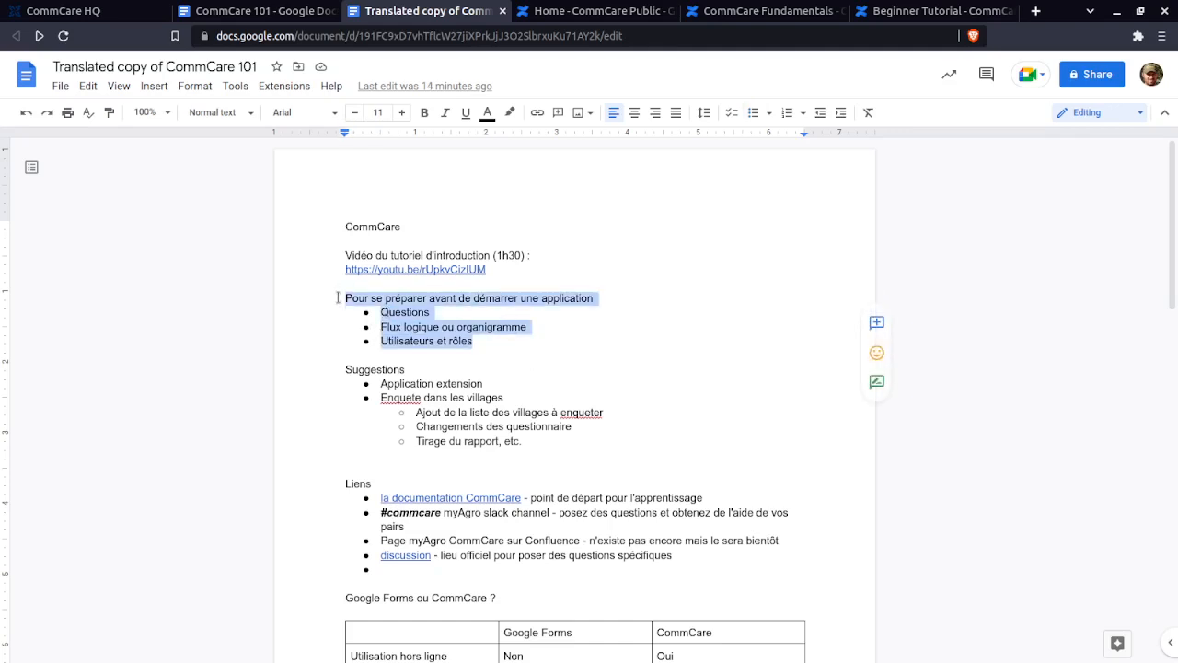
left_click(609, 354)
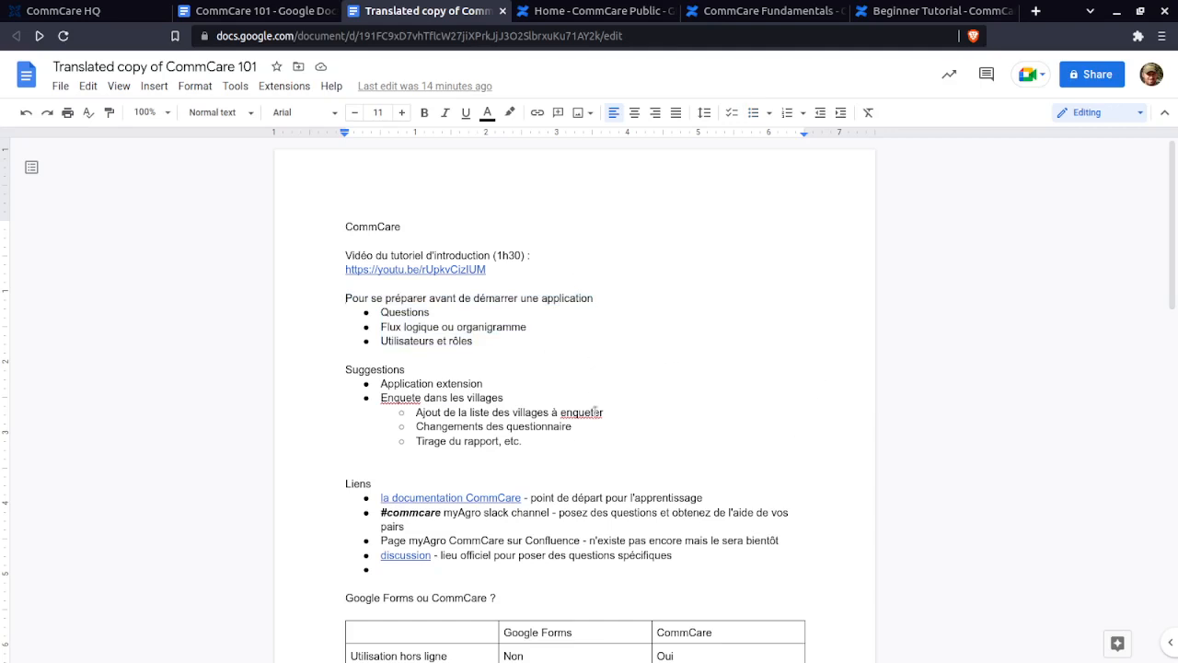
left_click_drag(537, 443, 337, 366)
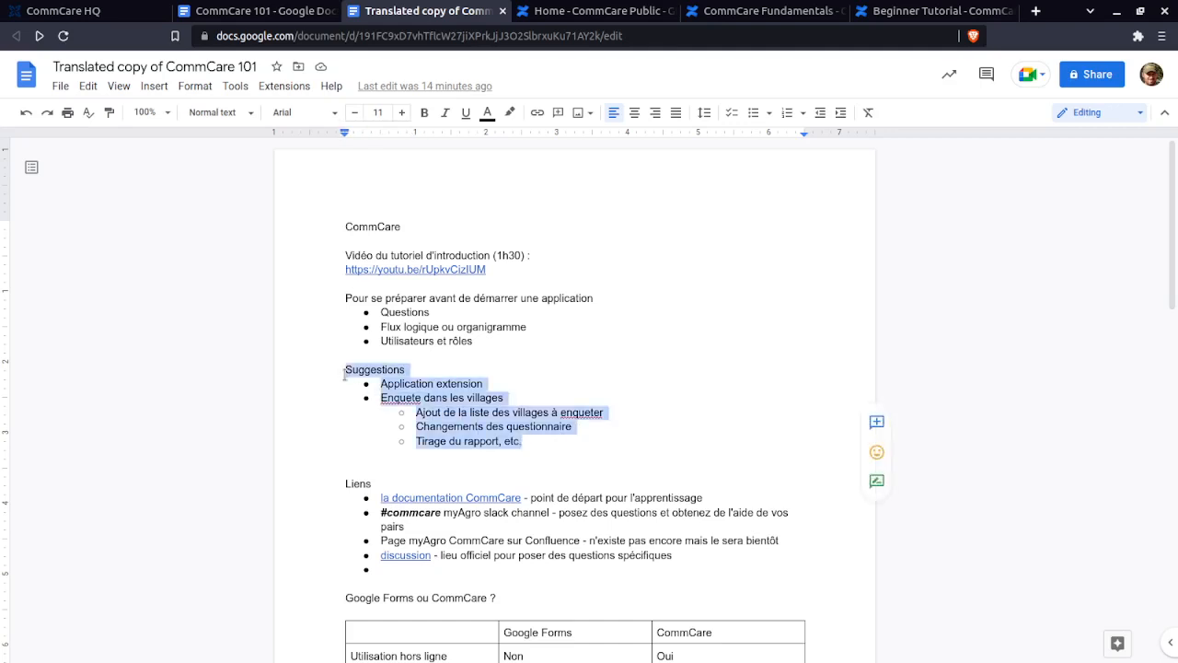
left_click(345, 369)
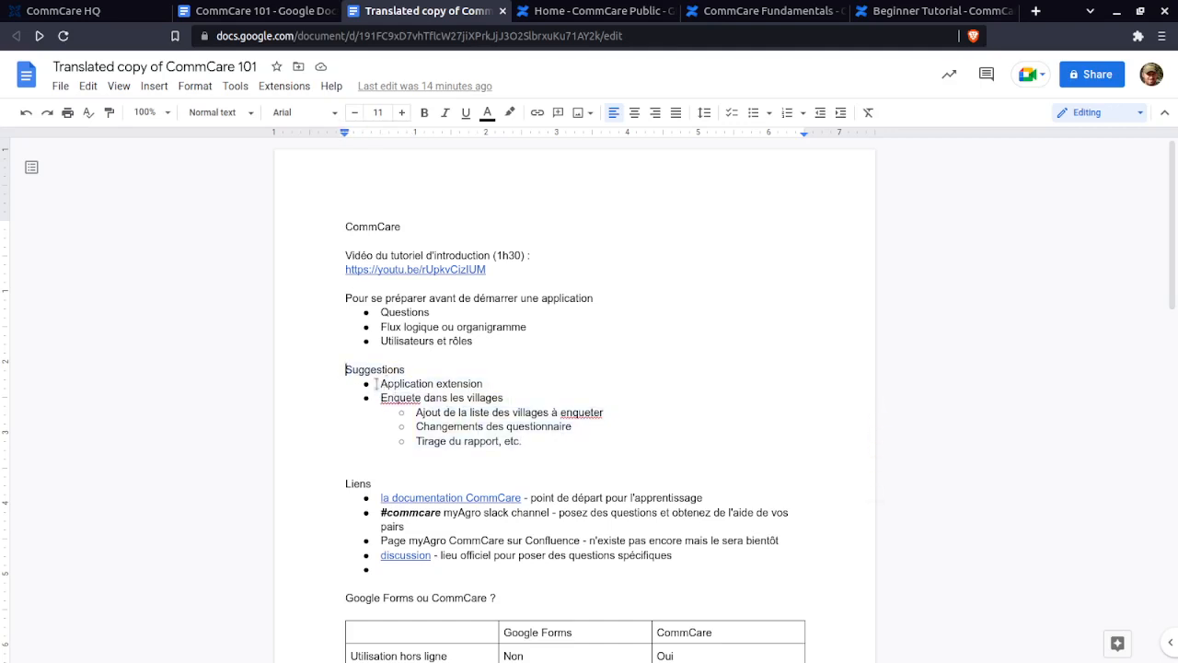
mouse_move(379, 383)
left_mouse_down()
mouse_move(422, 398)
mouse_move(489, 383)
mouse_move(500, 398)
mouse_move(380, 398)
left_mouse_up()
left_click(500, 398)
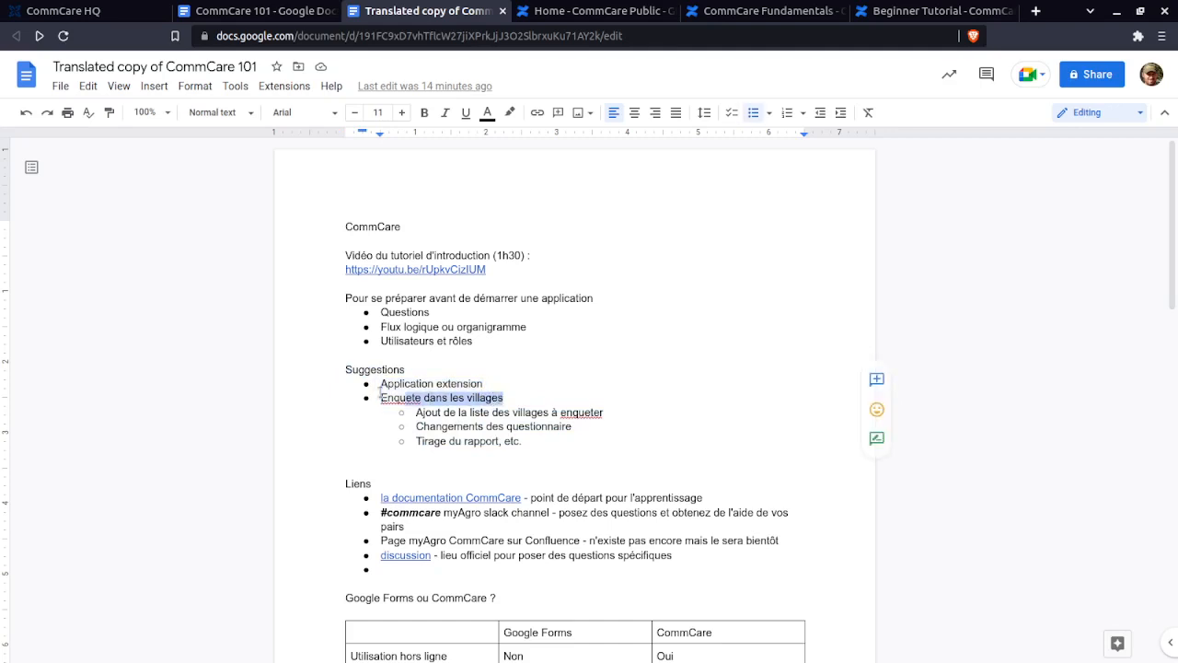
left_click(380, 395)
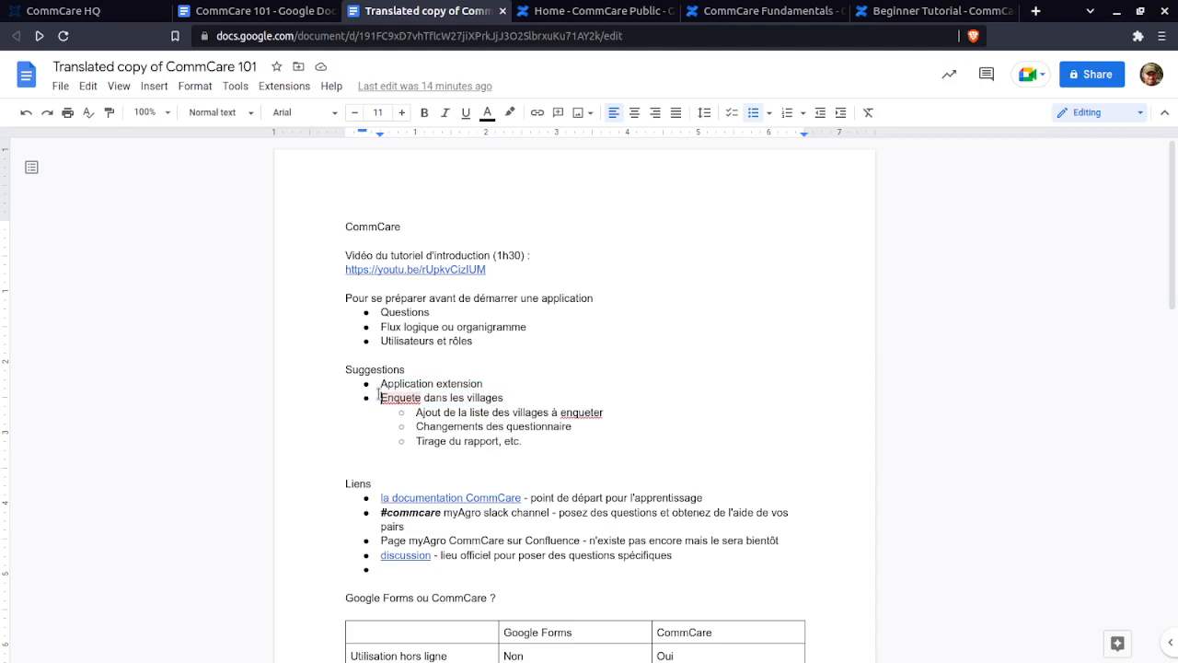
left_click(555, 439)
- Add an empty first-level bullet below 'Tirage du rapport, etc.'
key("Return")
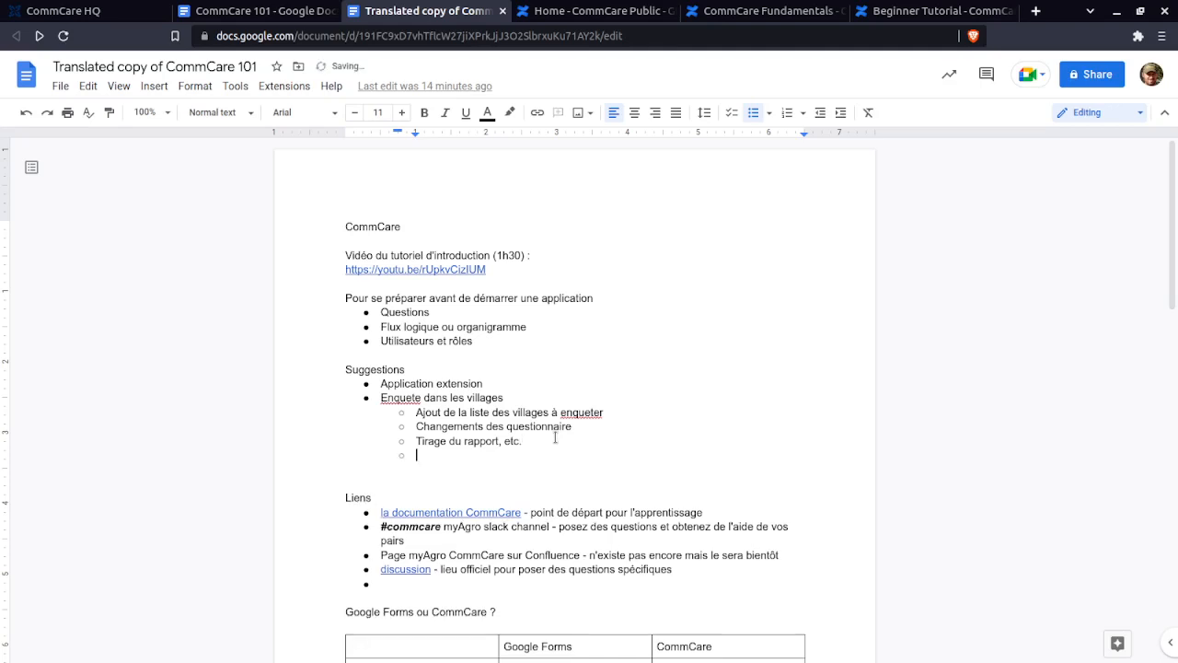
key("shift+Tab")
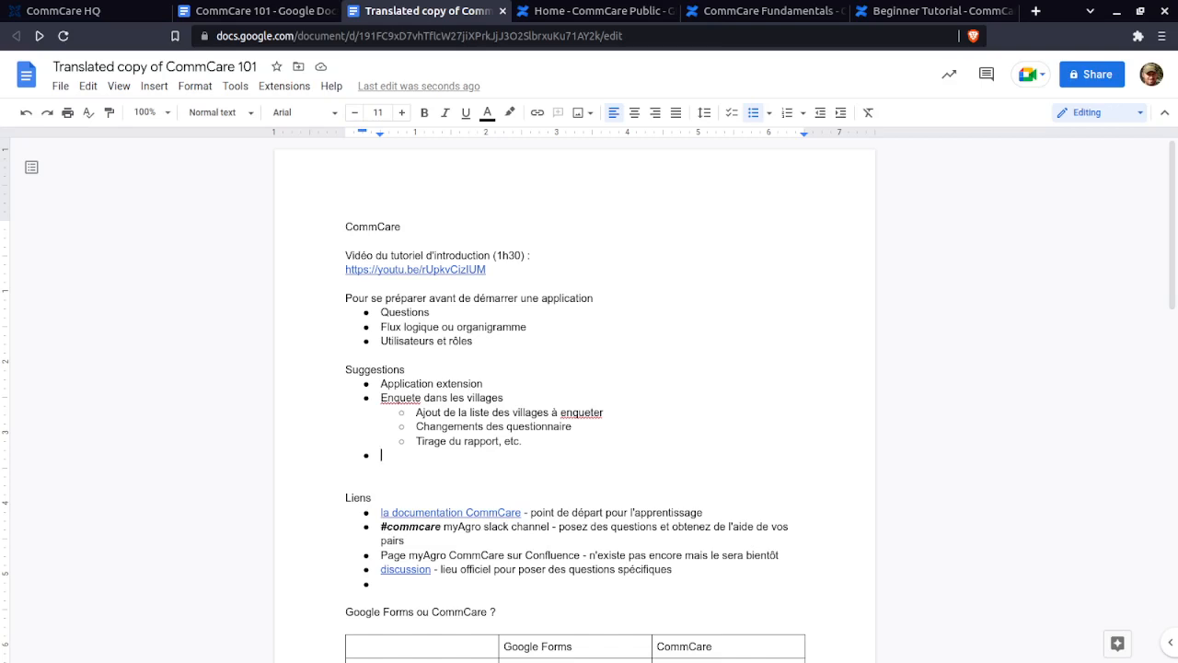
key("alt+Tab")
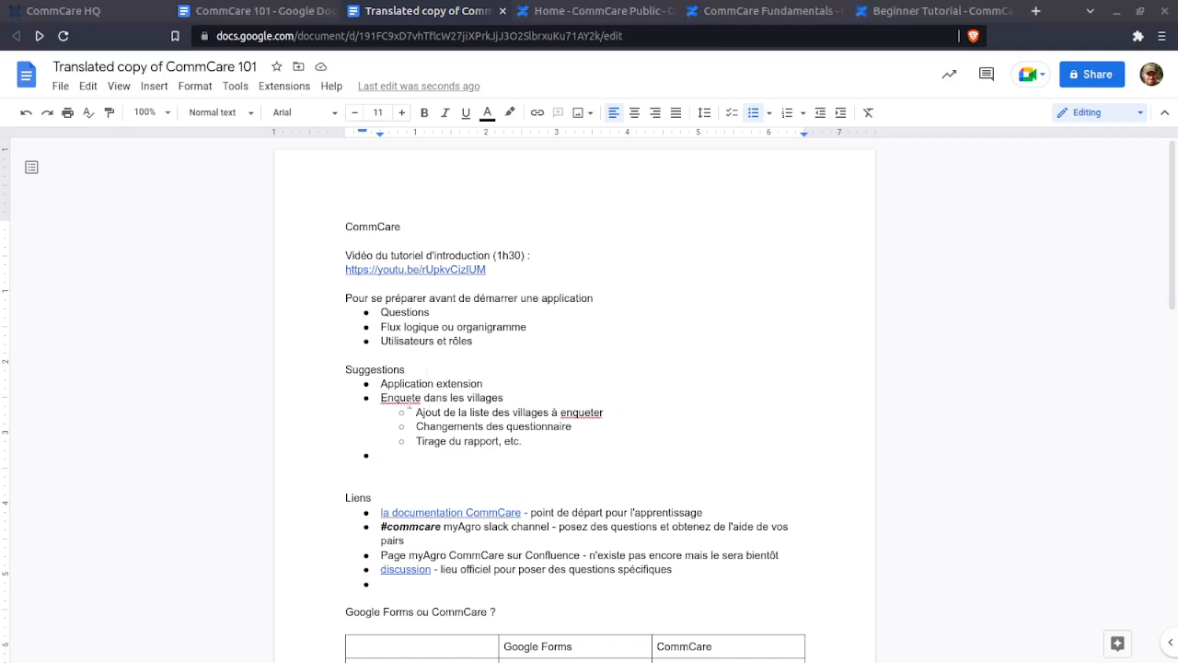
- Preview where the 'la documentation CommCare' link in the Liens section points
left_click(383, 456)
scroll(384, 456, "down", 2)
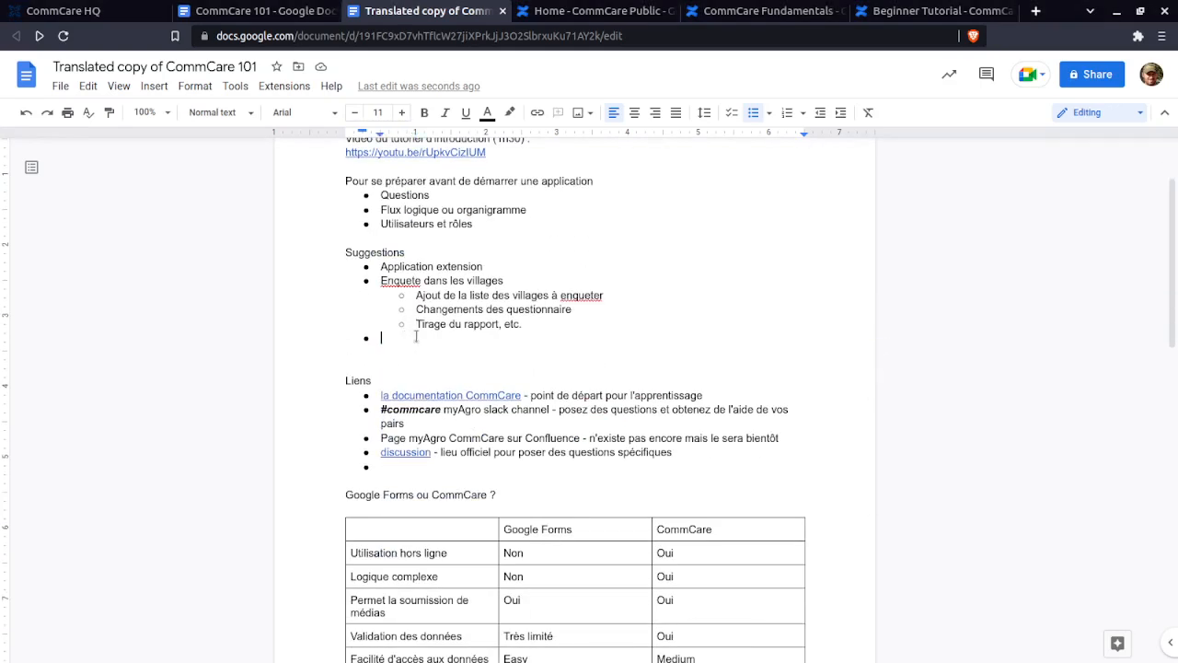
left_click(451, 394)
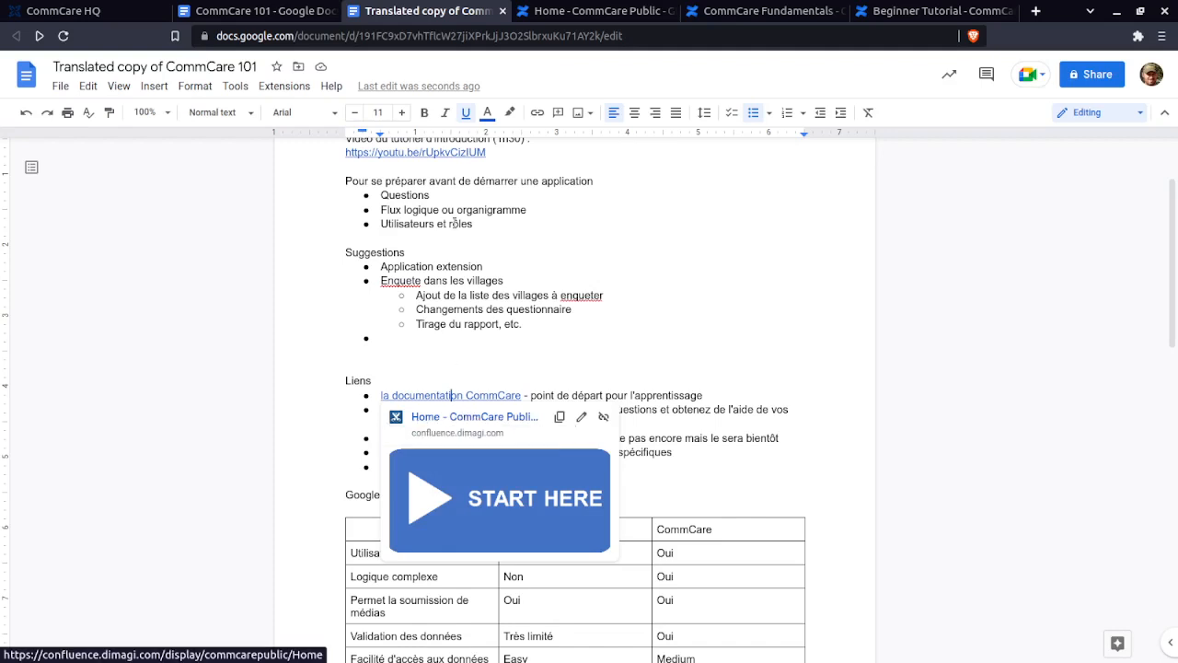
- Open the CommCare Help home page and translate it into French
left_click(603, 11)
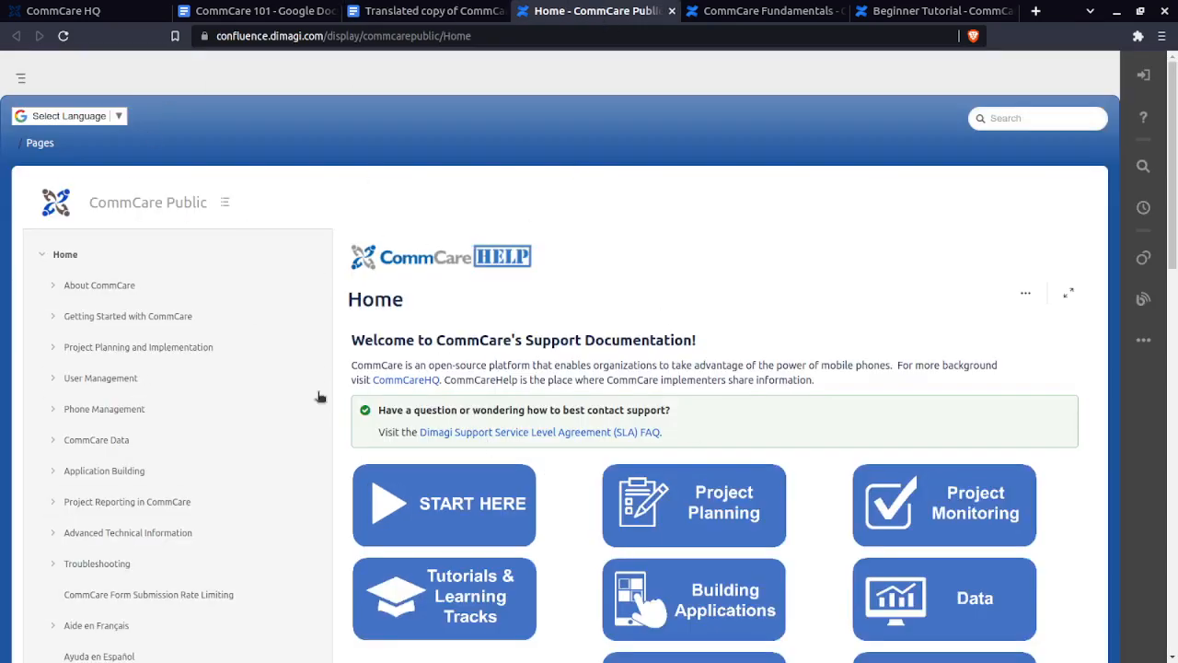
scroll(277, 348, "down", 3)
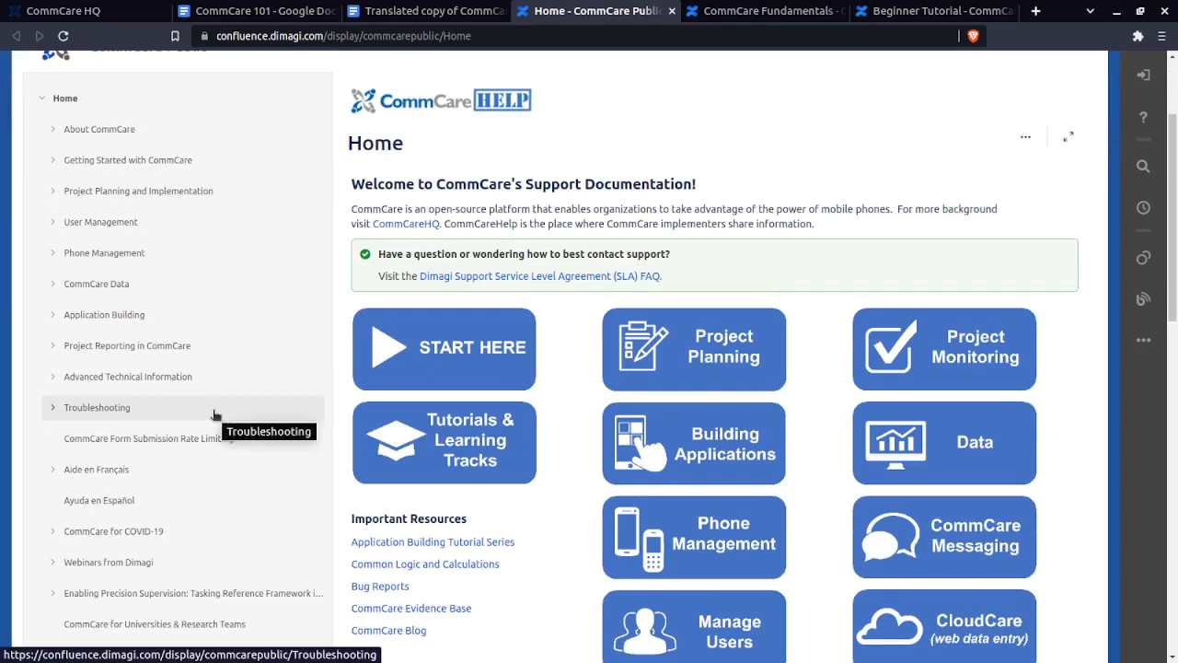
scroll(150, 236, "up", 3)
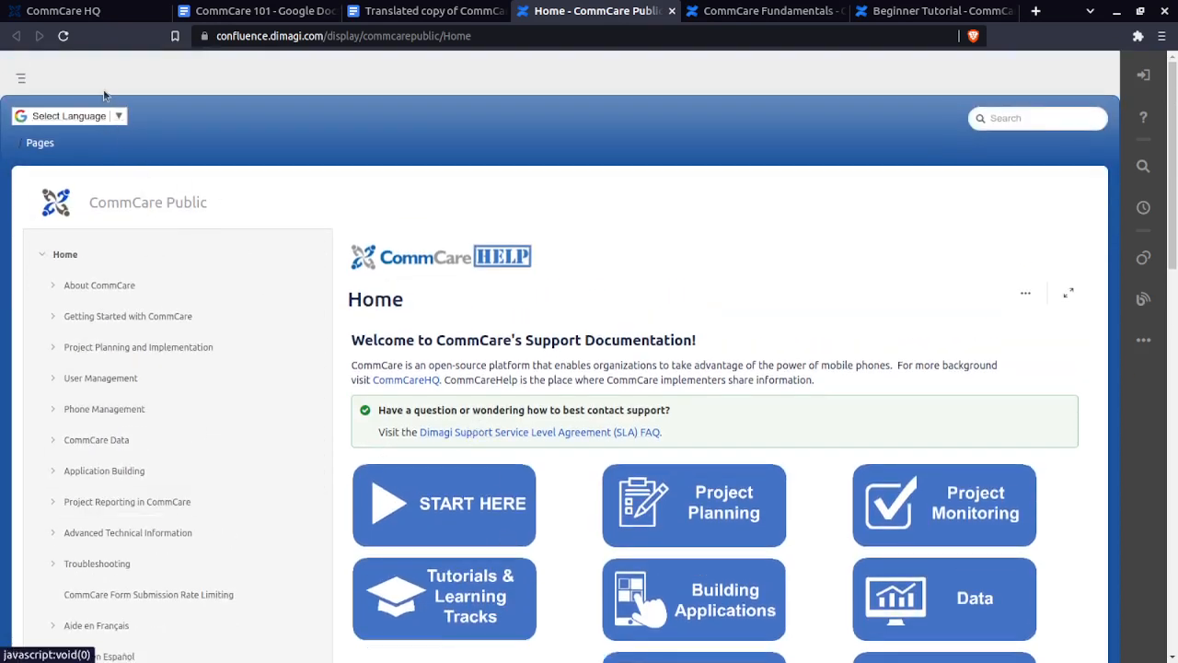
left_click(117, 117)
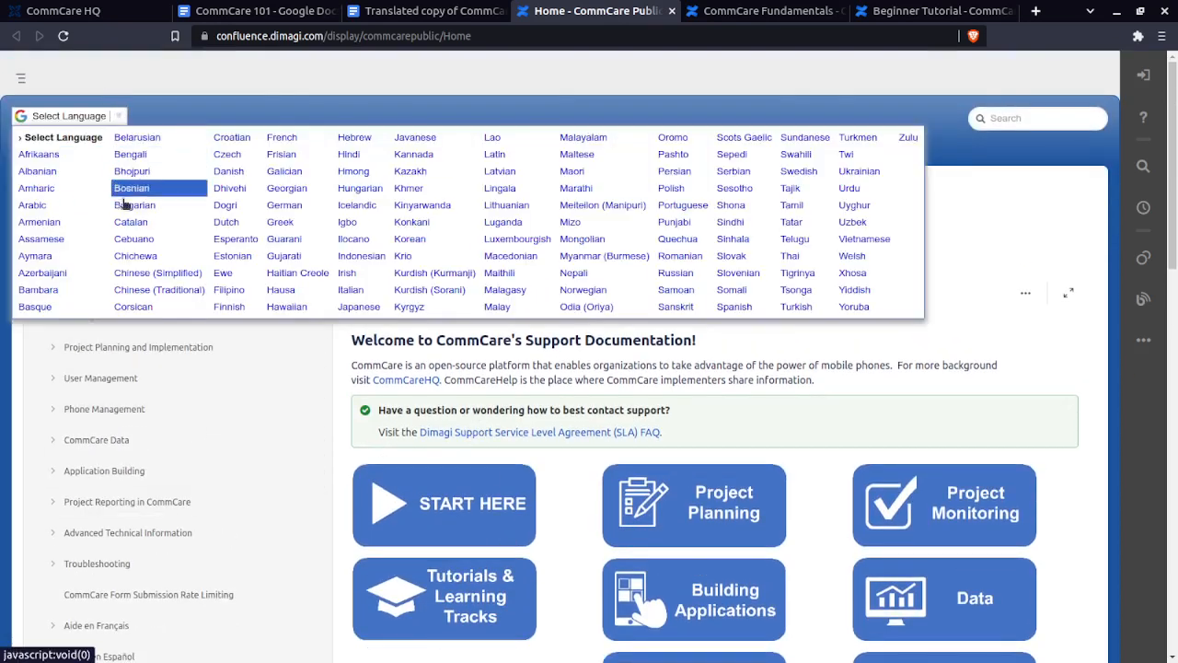
left_click(278, 140)
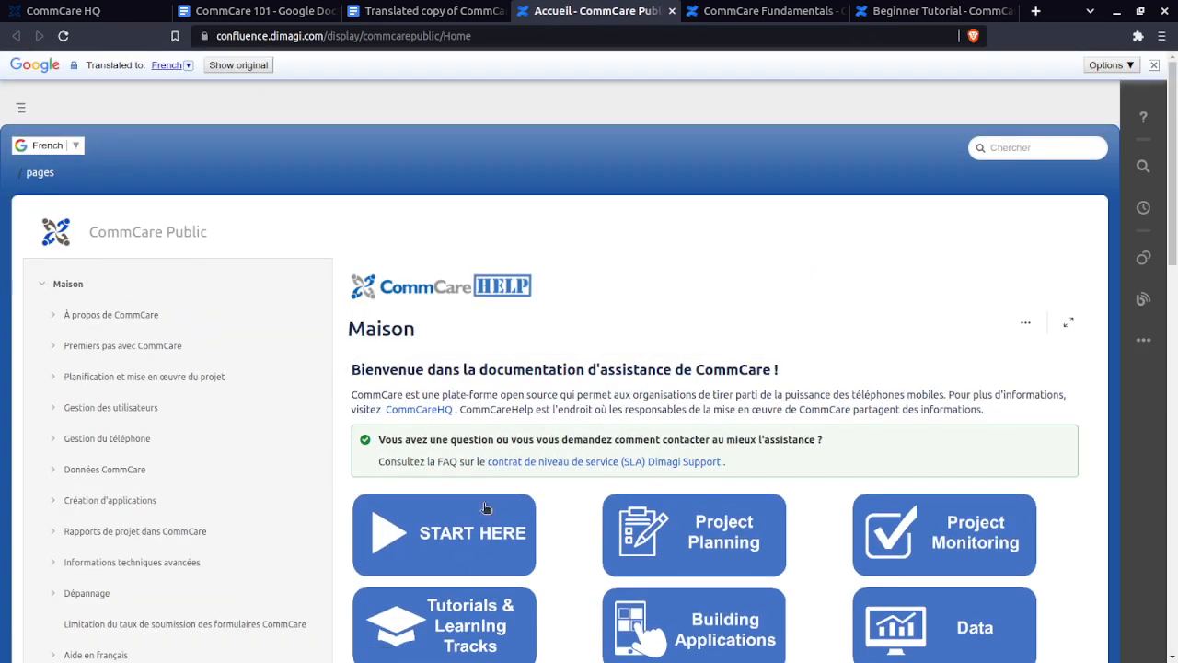
- Read the French welcome heading, then return to the Translated copy of CommCare 101
scroll(471, 553, "down", 1)
left_click_drag(351, 292, 855, 312)
left_click(854, 312)
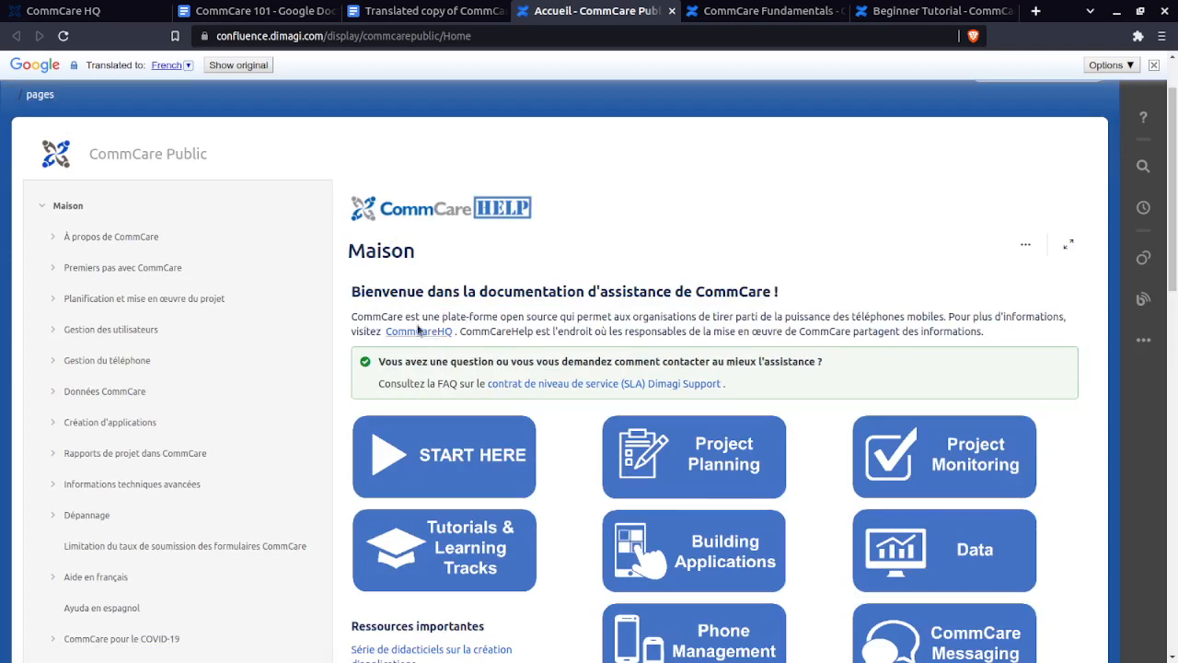
scroll(416, 303, "down", 1)
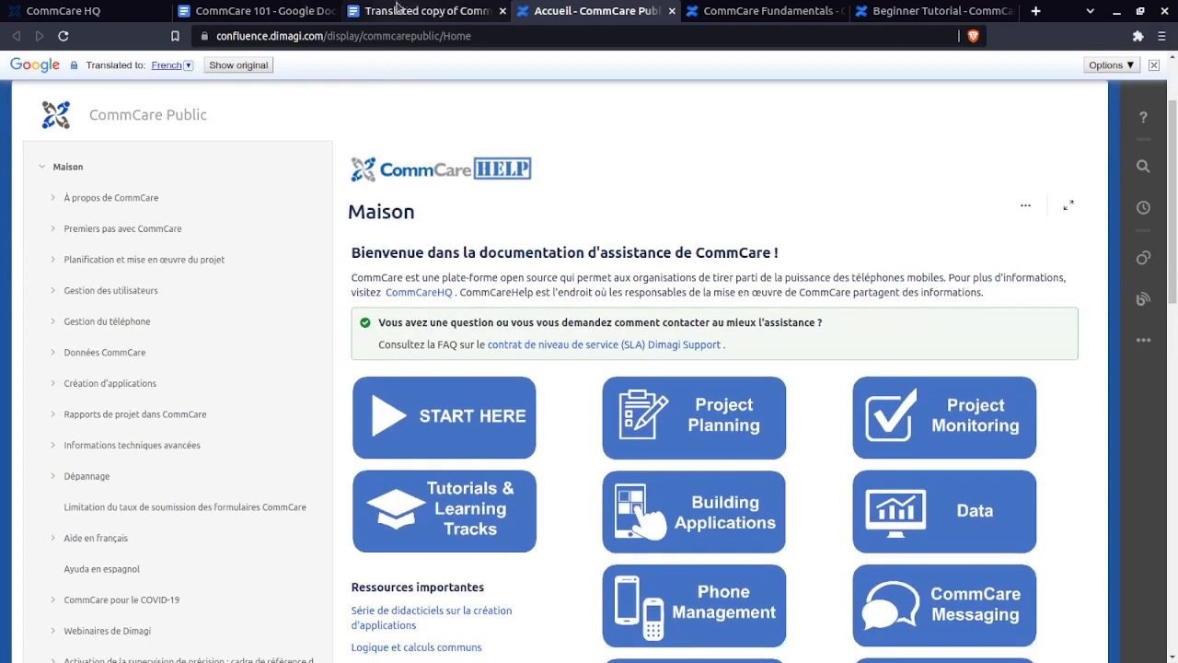
left_click(266, 10)
left_click(398, 10)
key("Up")
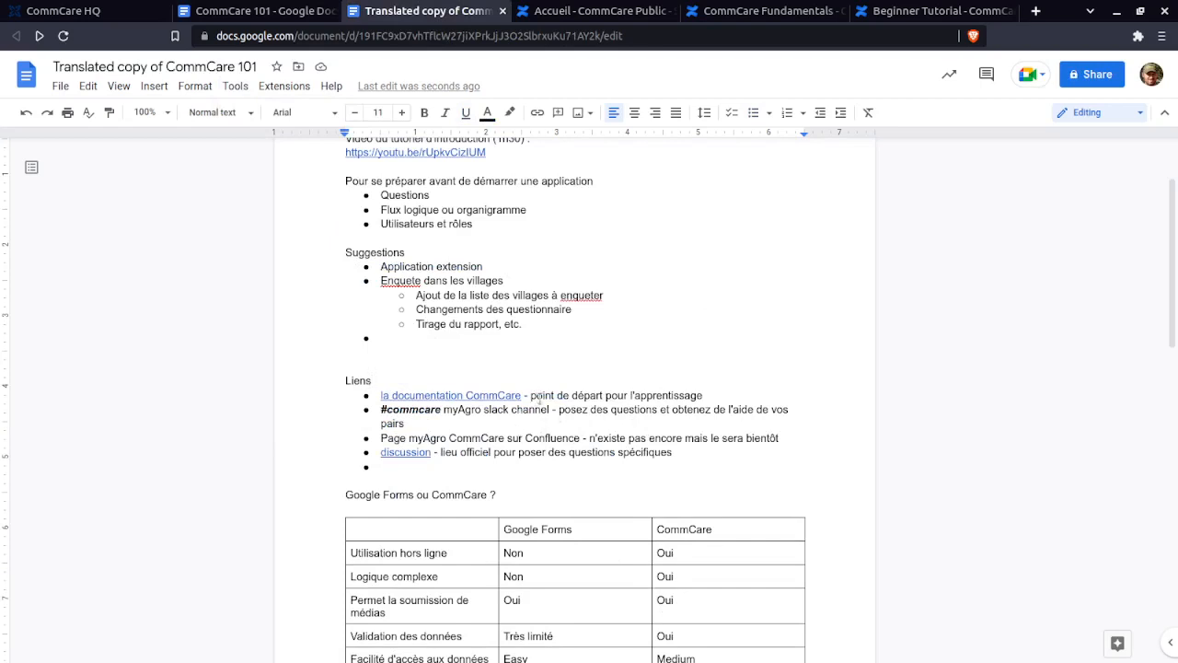
scroll(516, 416, "down", 2)
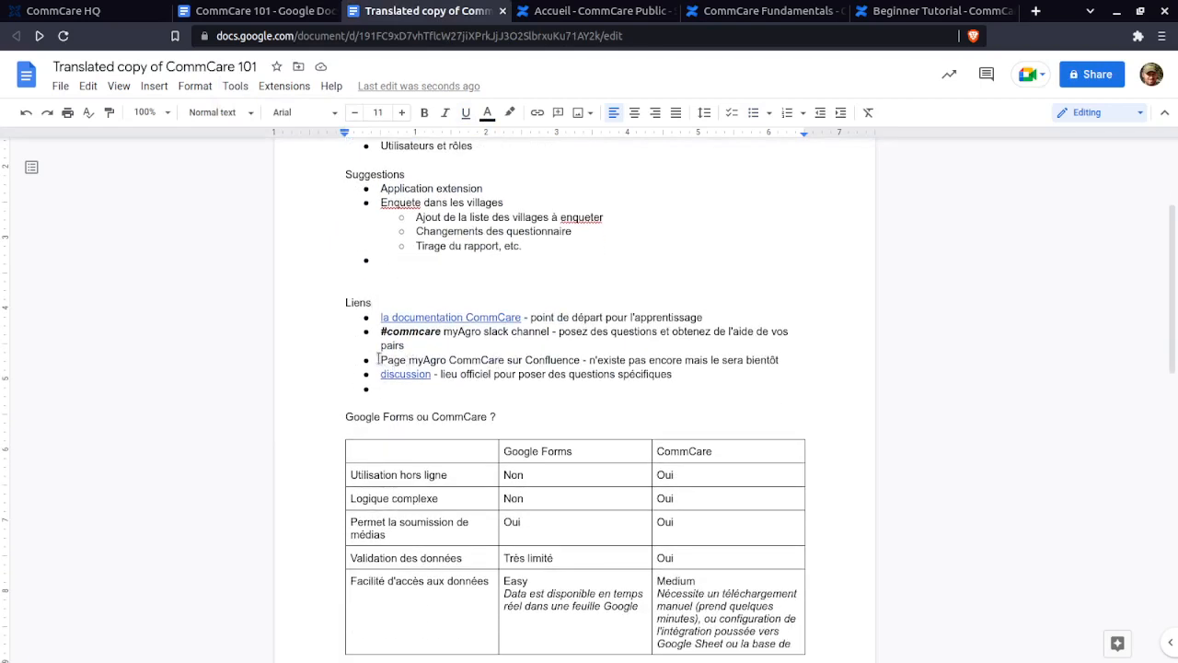
left_click_drag(381, 360, 346, 358)
left_click(682, 381)
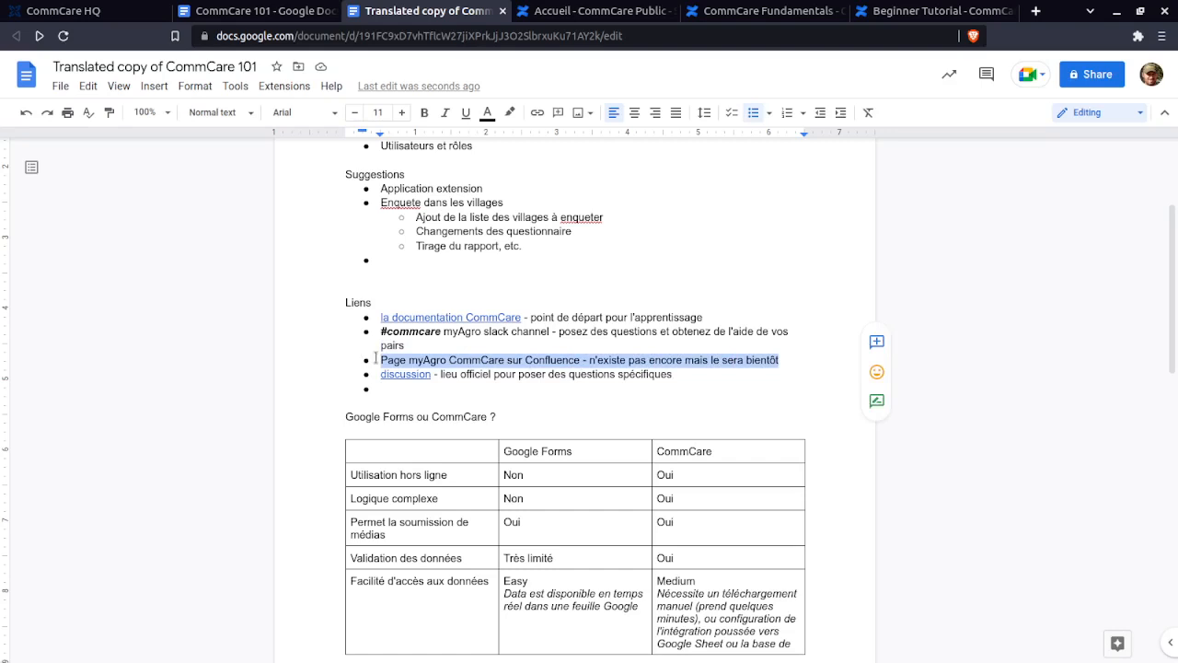
left_click(374, 360)
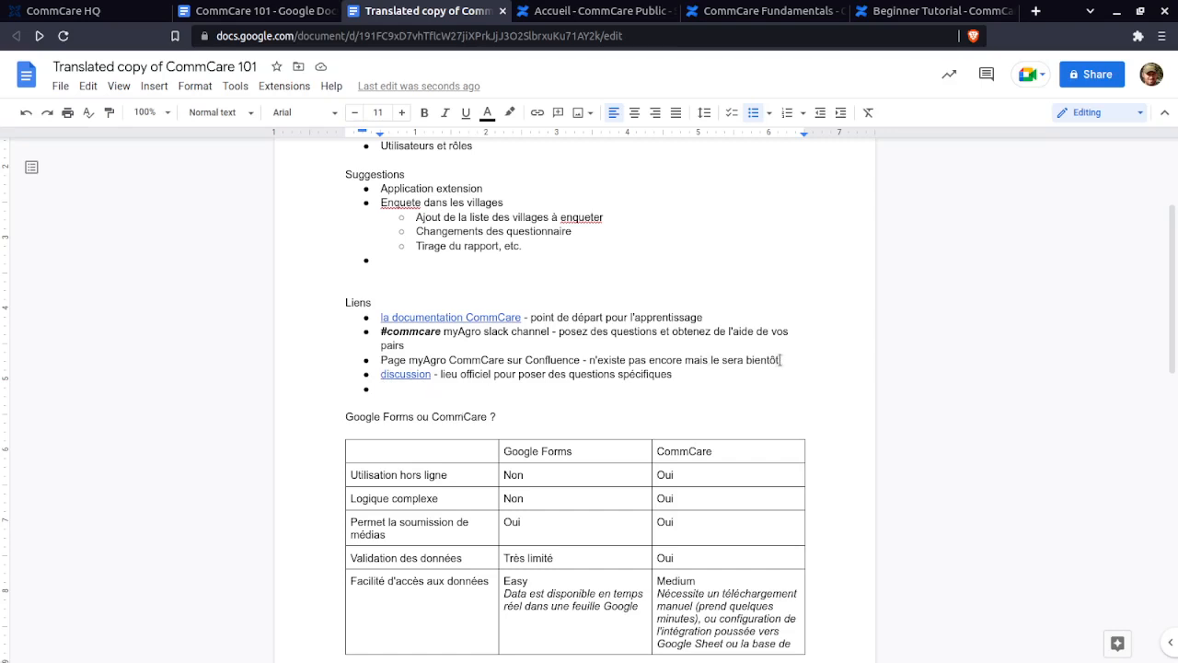
left_click_drag(779, 360, 377, 360)
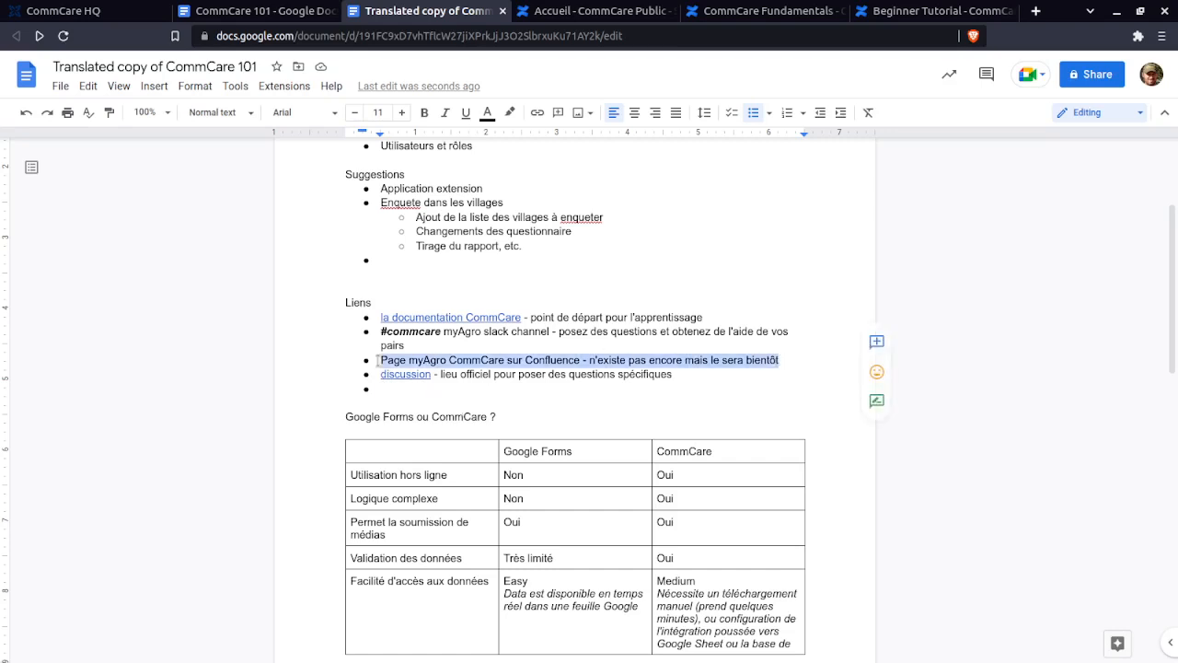
left_click(379, 360)
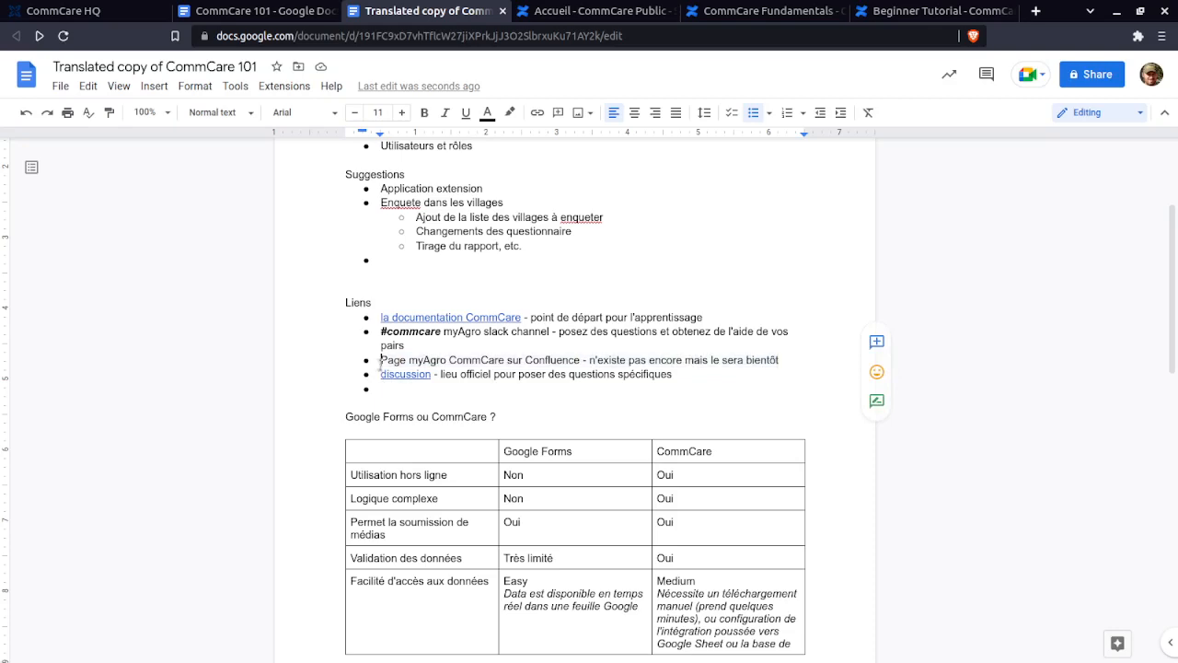
scroll(473, 456, "up", 3)
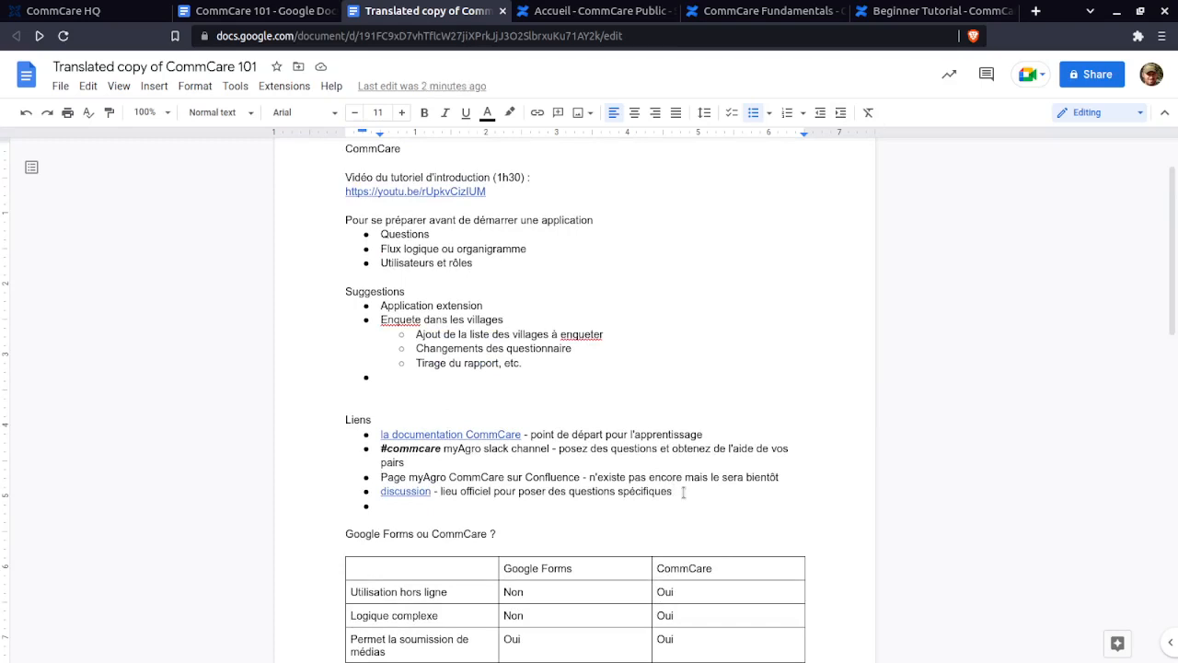
left_click_drag(684, 491, 396, 497)
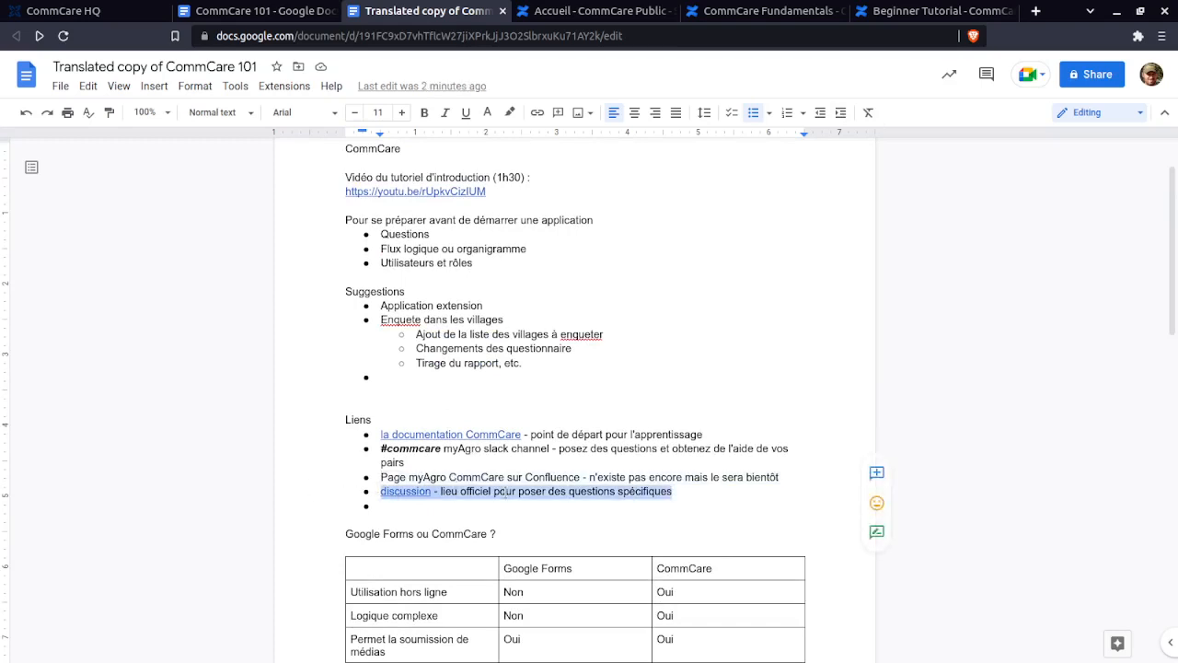
left_click(506, 493)
scroll(506, 492, "down", 3)
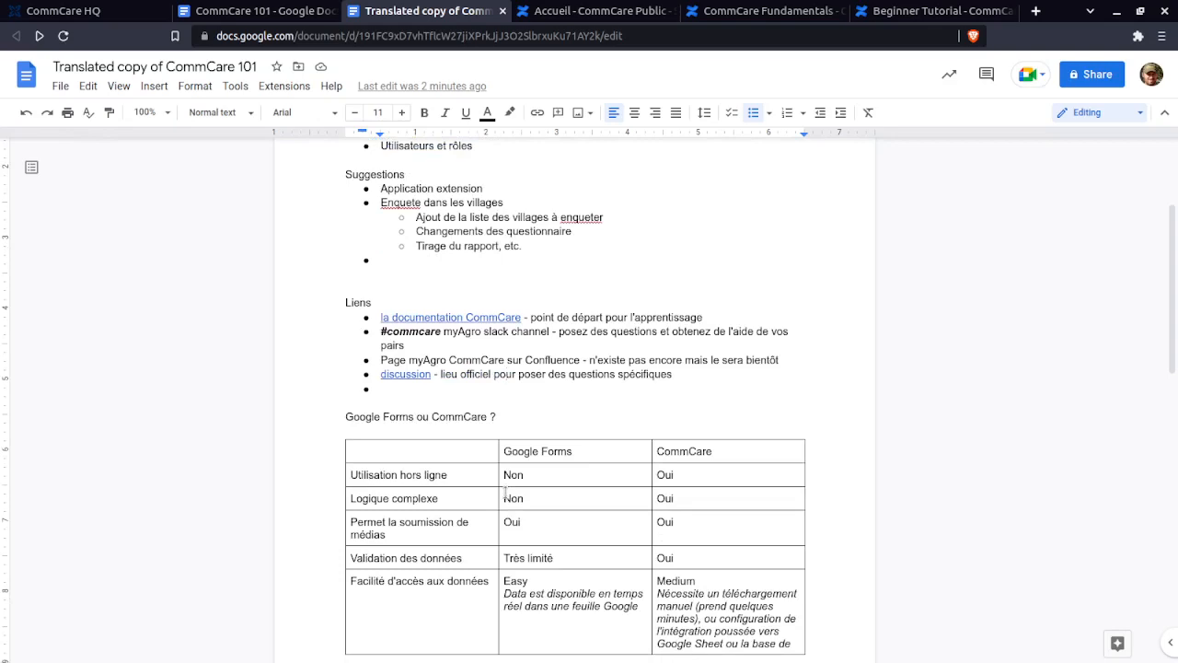
scroll(303, 507, "down", 1)
scroll(303, 507, "down", 5)
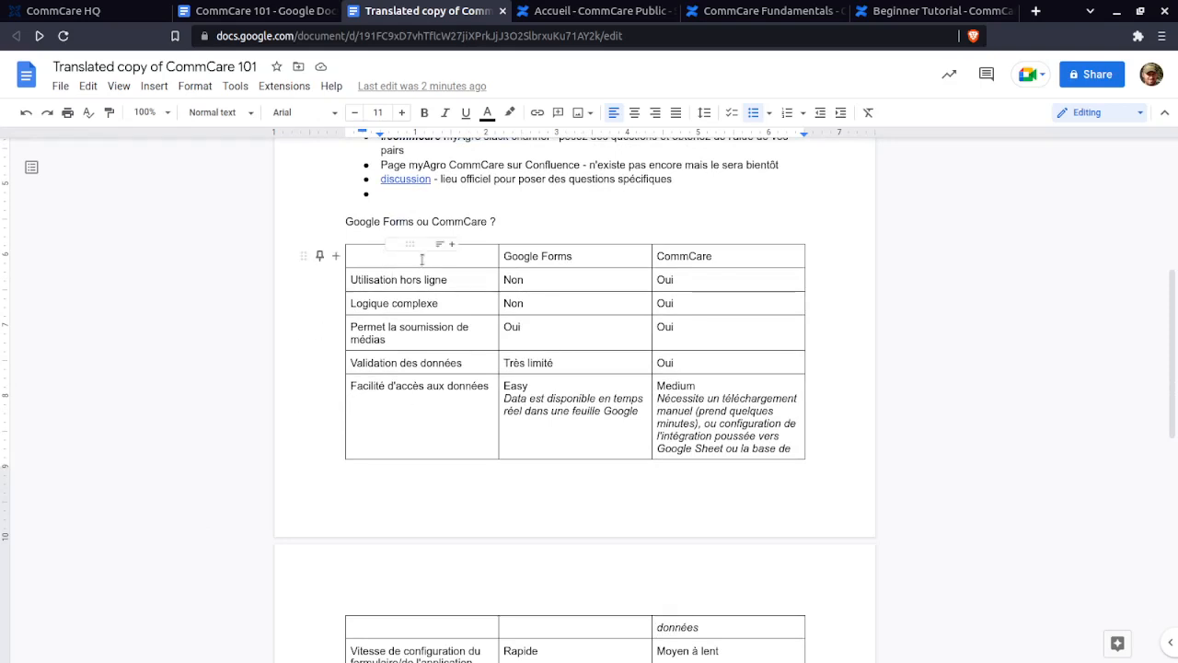
left_click(425, 260)
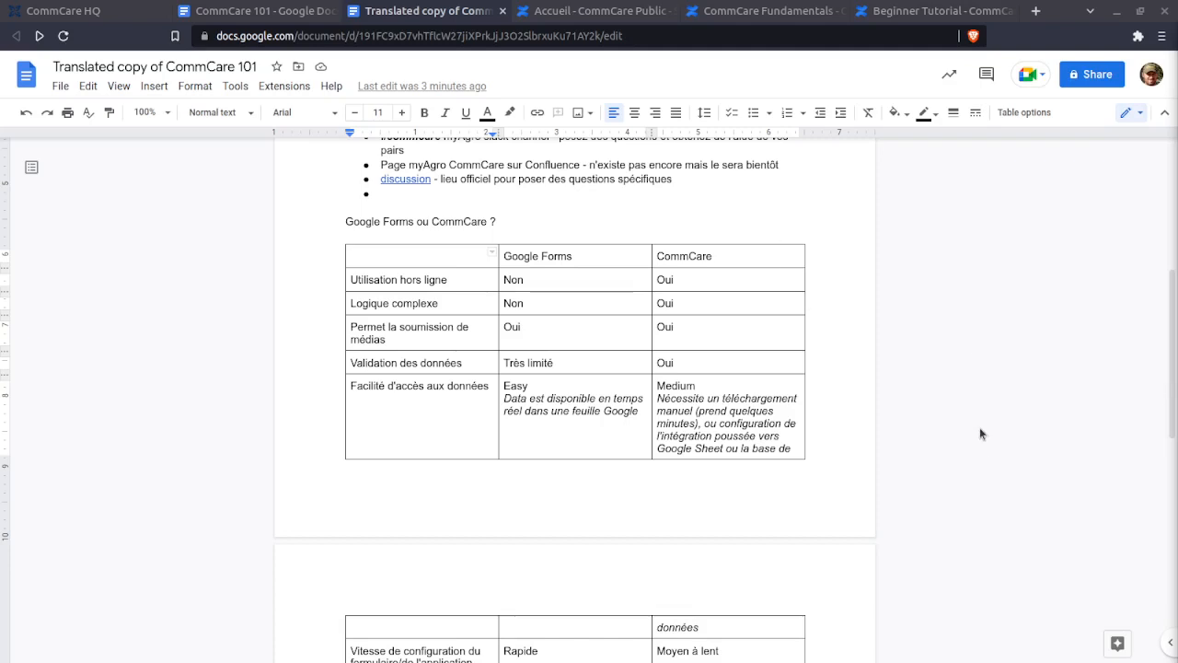
scroll(979, 427, "down", 2)
scroll(984, 420, "up", 1)
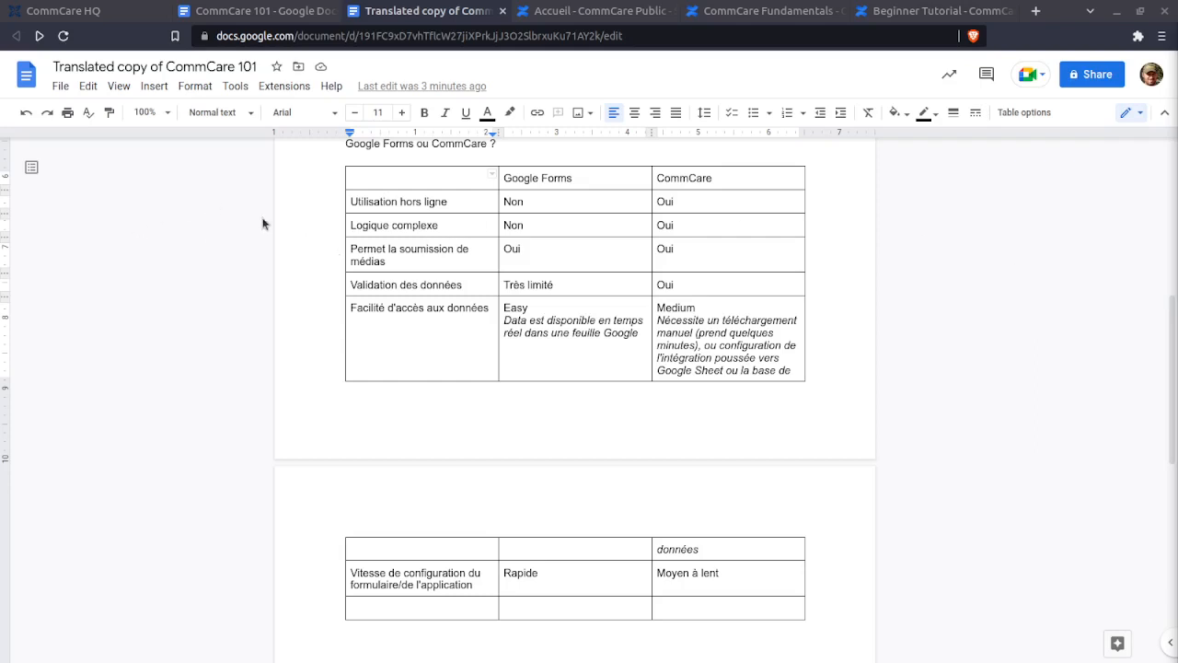
left_click_drag(350, 201, 702, 202)
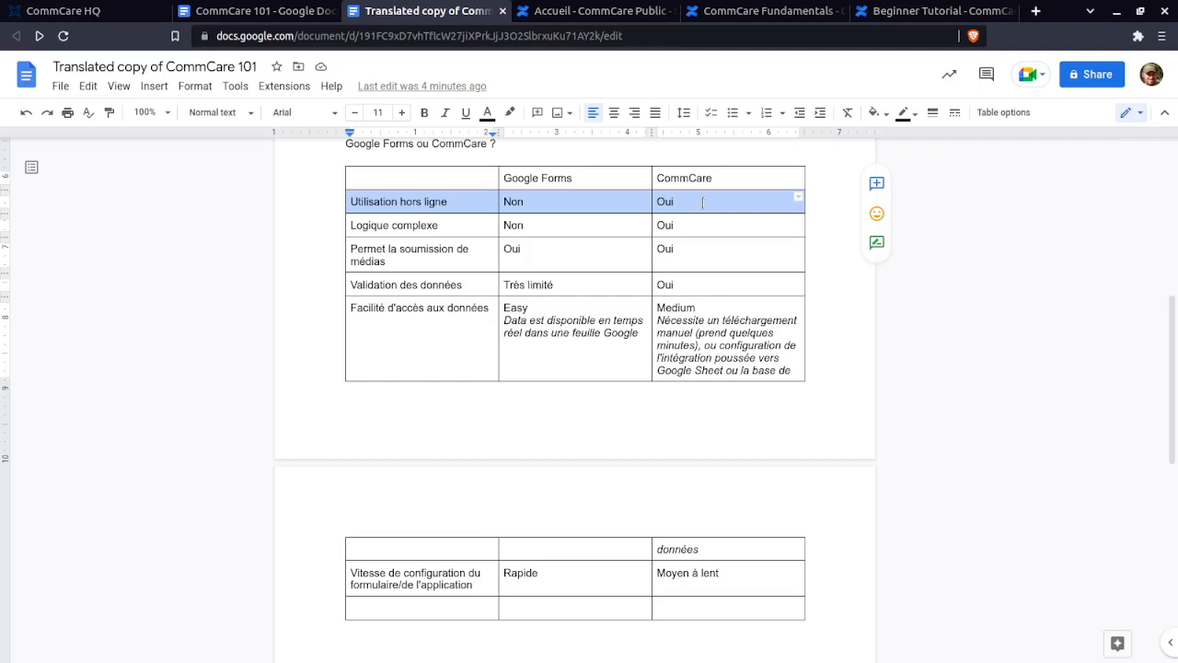
left_click(513, 200)
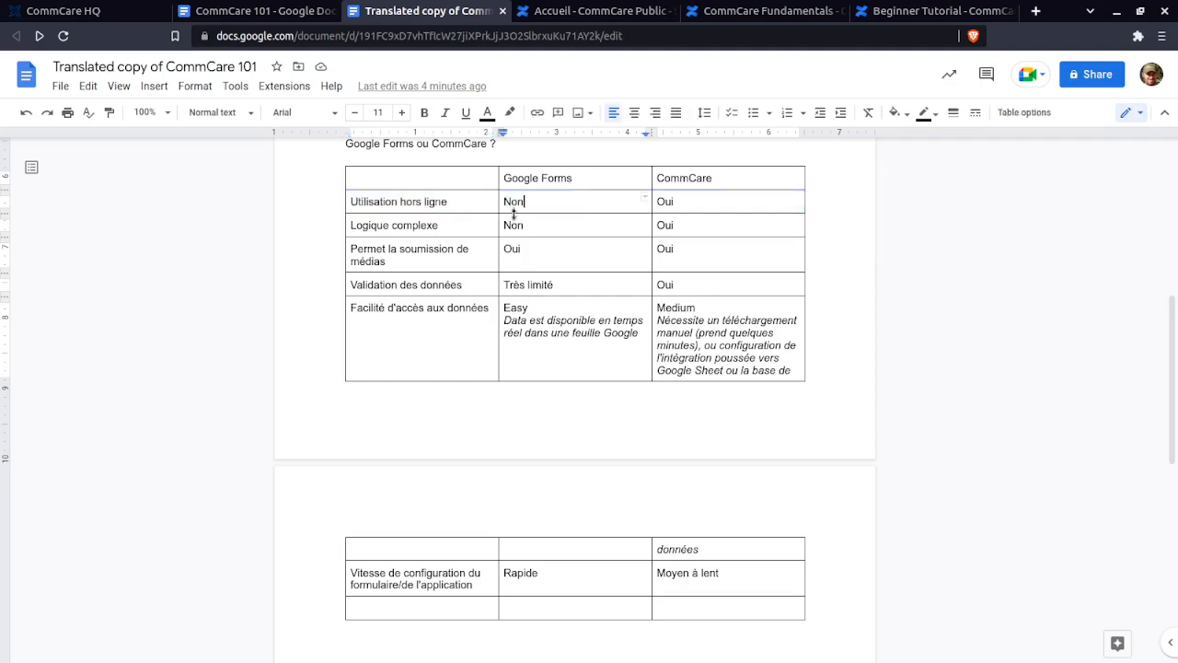
left_click_drag(679, 201, 643, 201)
left_click(693, 198)
left_click_drag(677, 201, 654, 204)
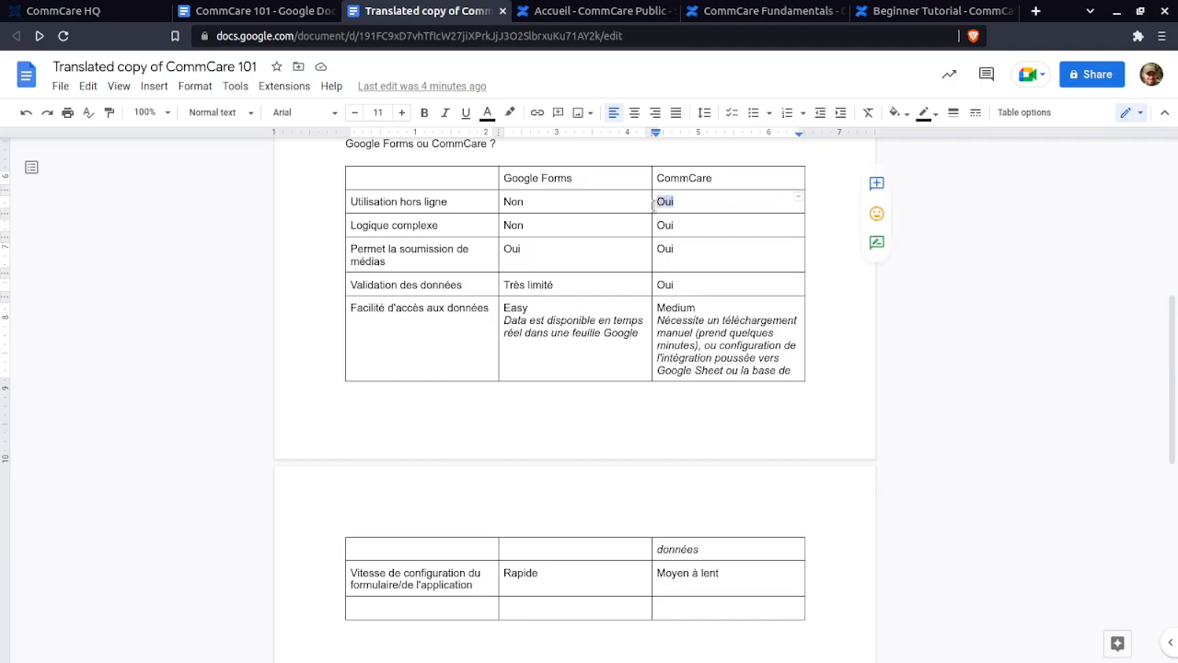
left_click(731, 201)
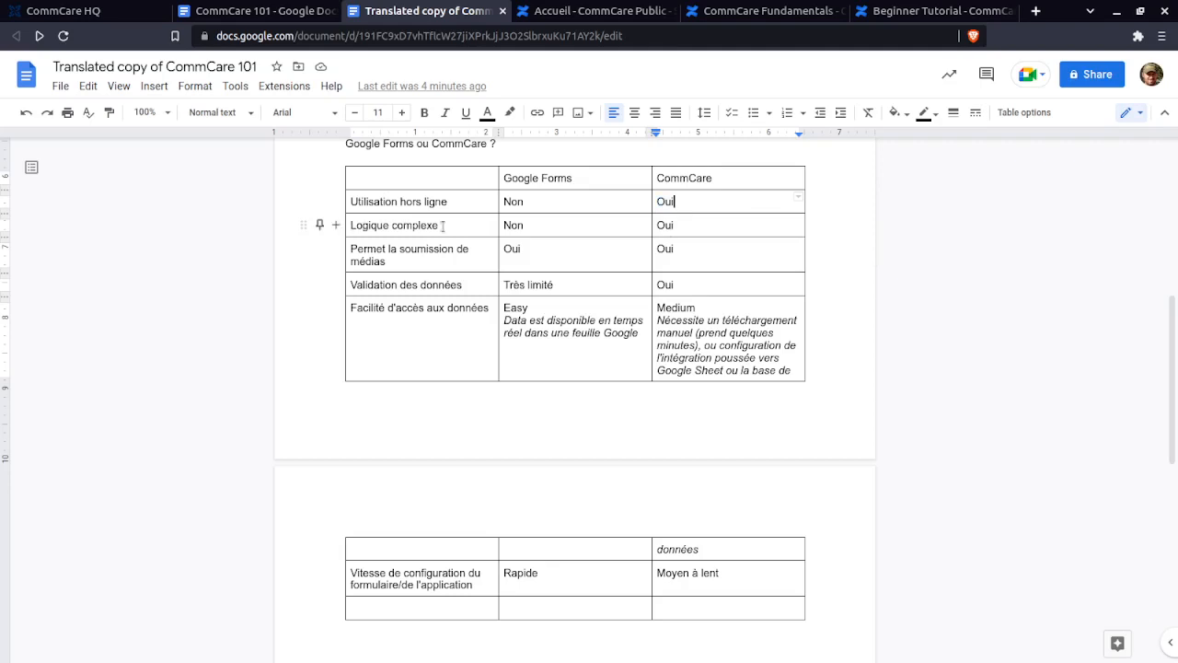
left_click_drag(443, 225, 685, 225)
left_click(684, 225)
left_click_drag(622, 224, 655, 225)
left_click(655, 224)
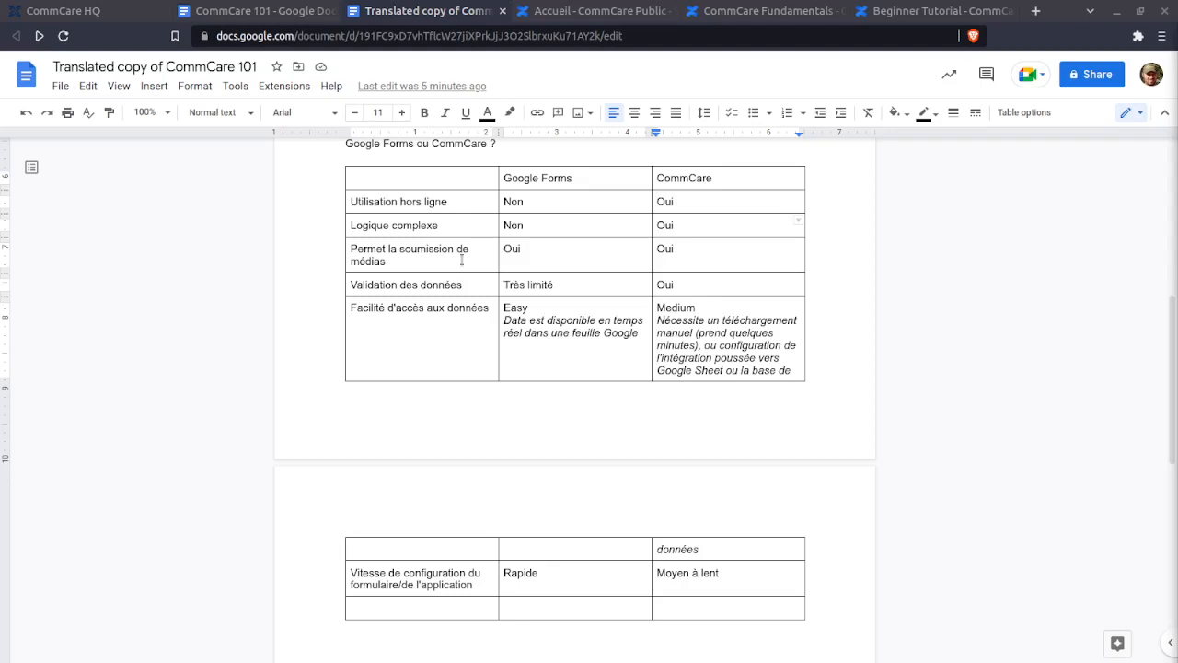
left_click(503, 248)
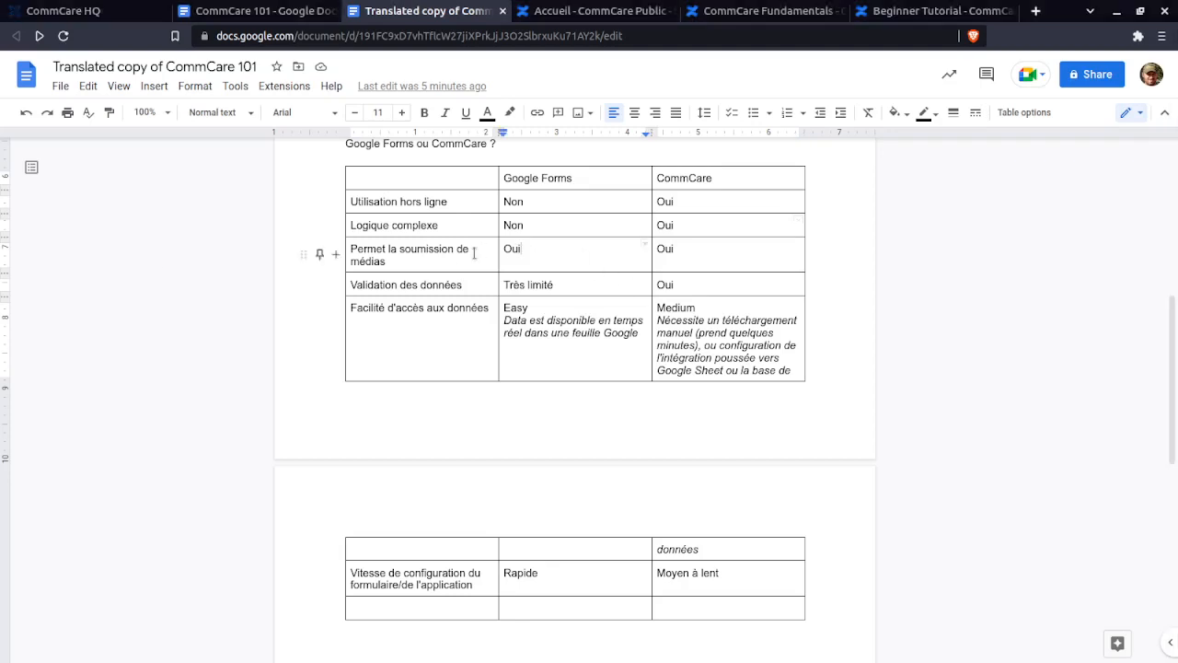
left_click(525, 250)
left_click_drag(350, 255, 737, 270)
left_click(737, 271)
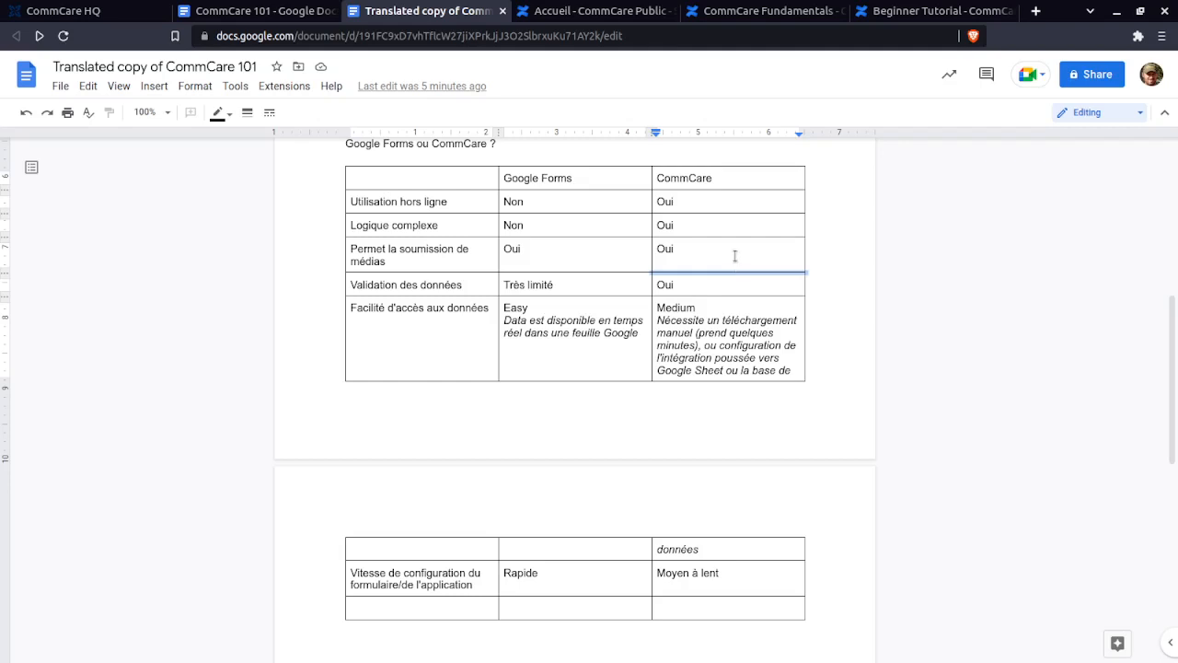
left_click(736, 256)
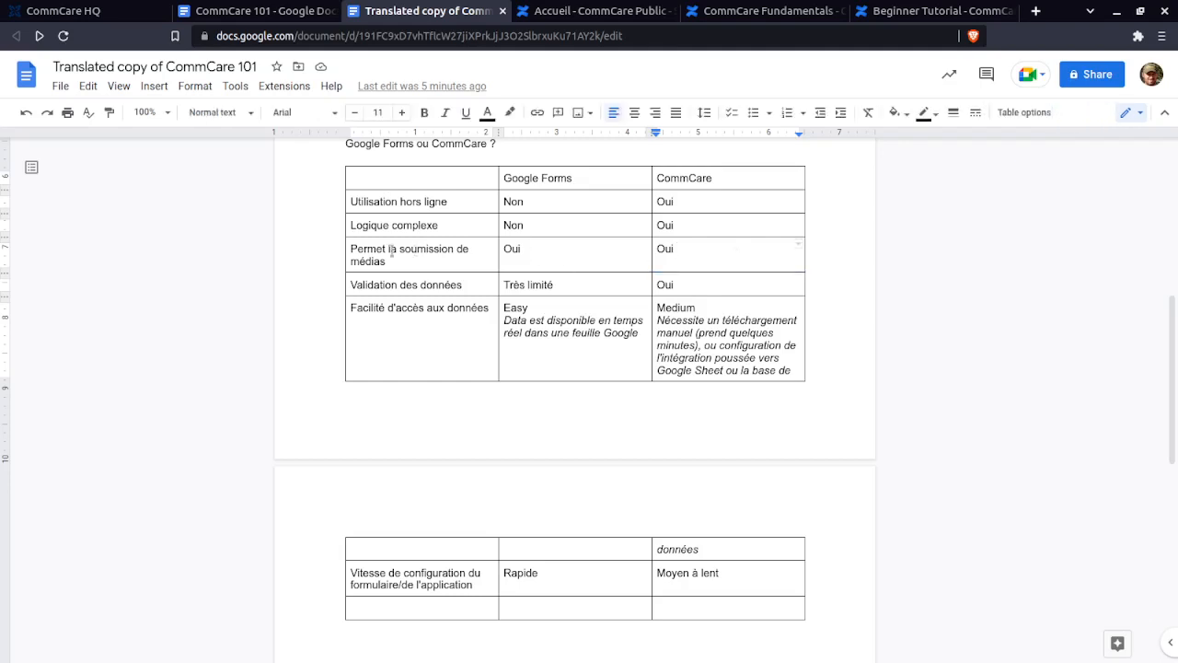
left_click_drag(350, 285, 718, 282)
left_click(720, 285)
left_click(775, 288)
left_click_drag(692, 285, 658, 284)
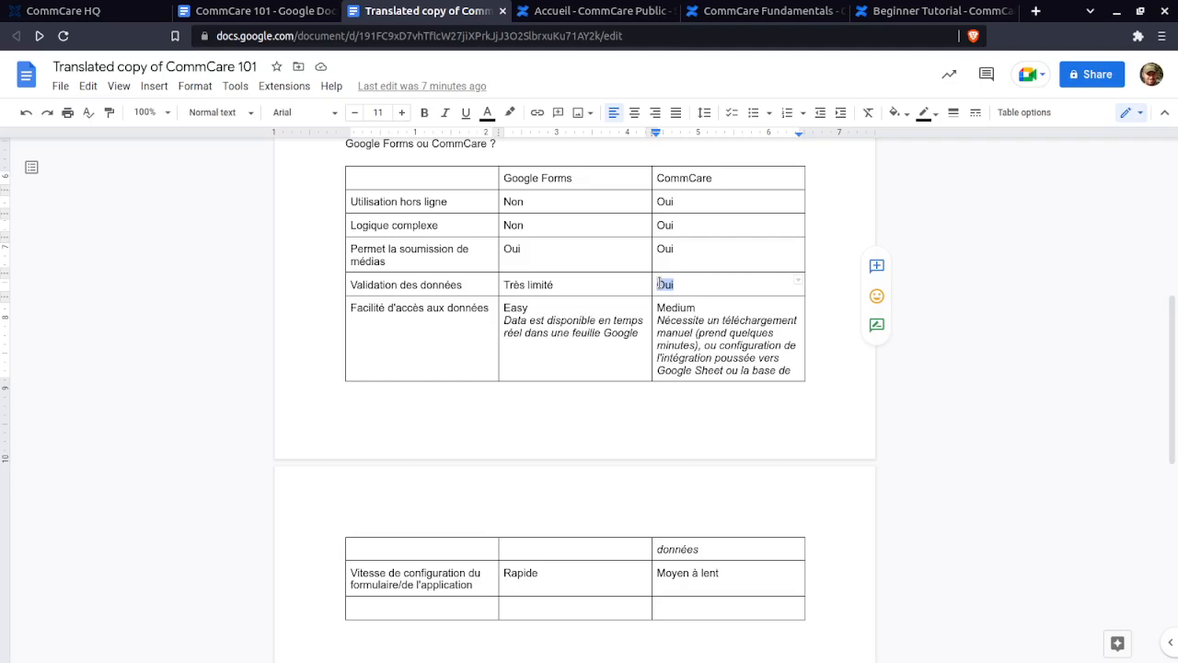
left_click_drag(561, 284, 505, 286)
left_click(504, 286)
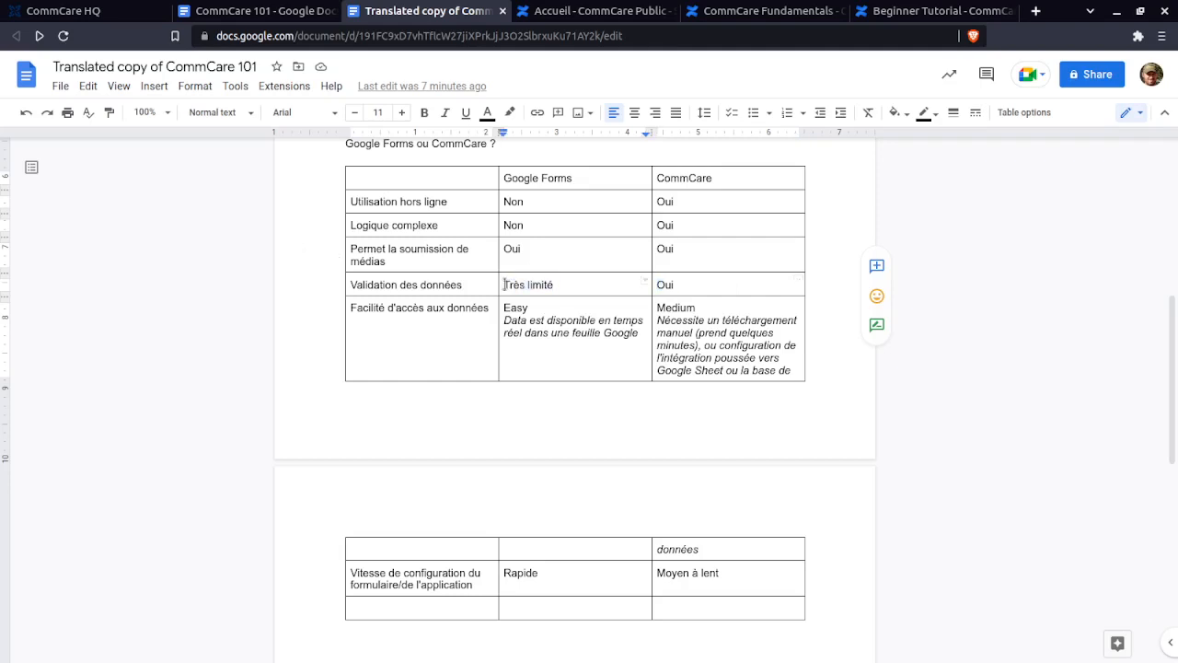
left_click(741, 286, "shift")
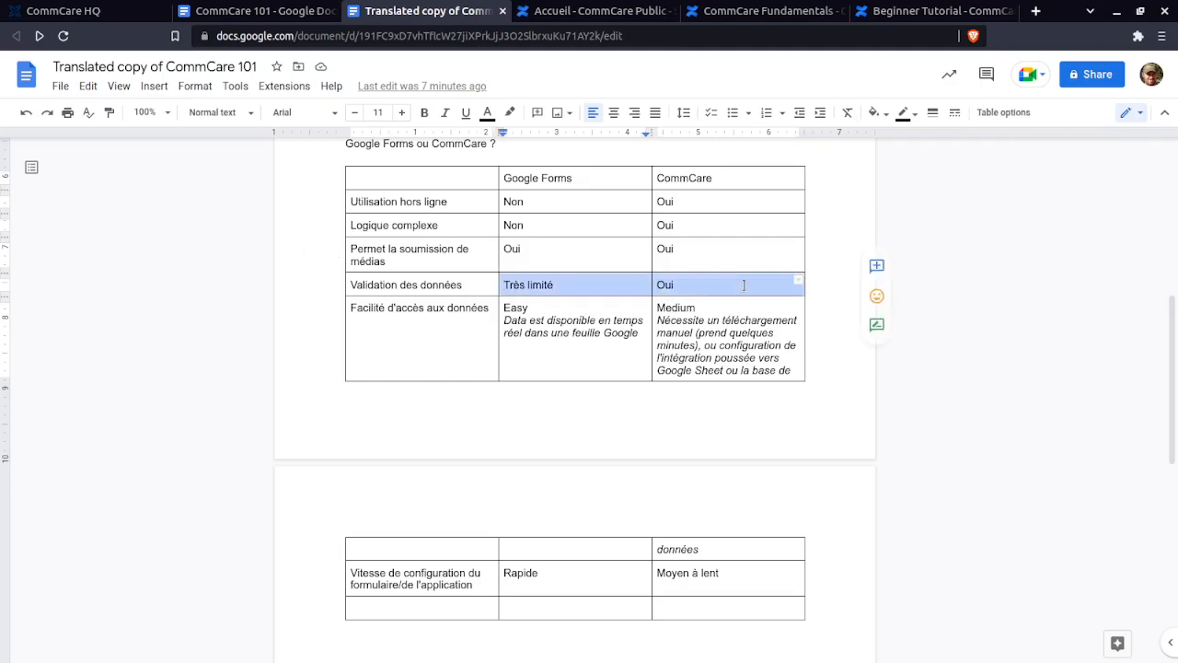
left_click(691, 288)
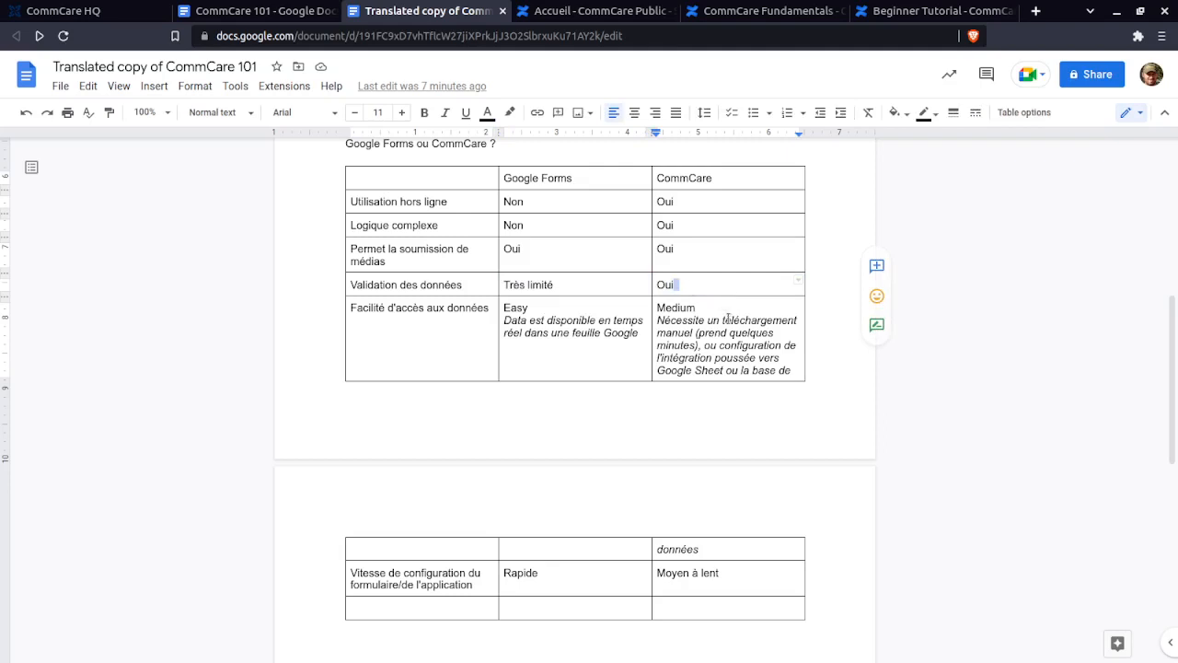
scroll(738, 387, "down", 1)
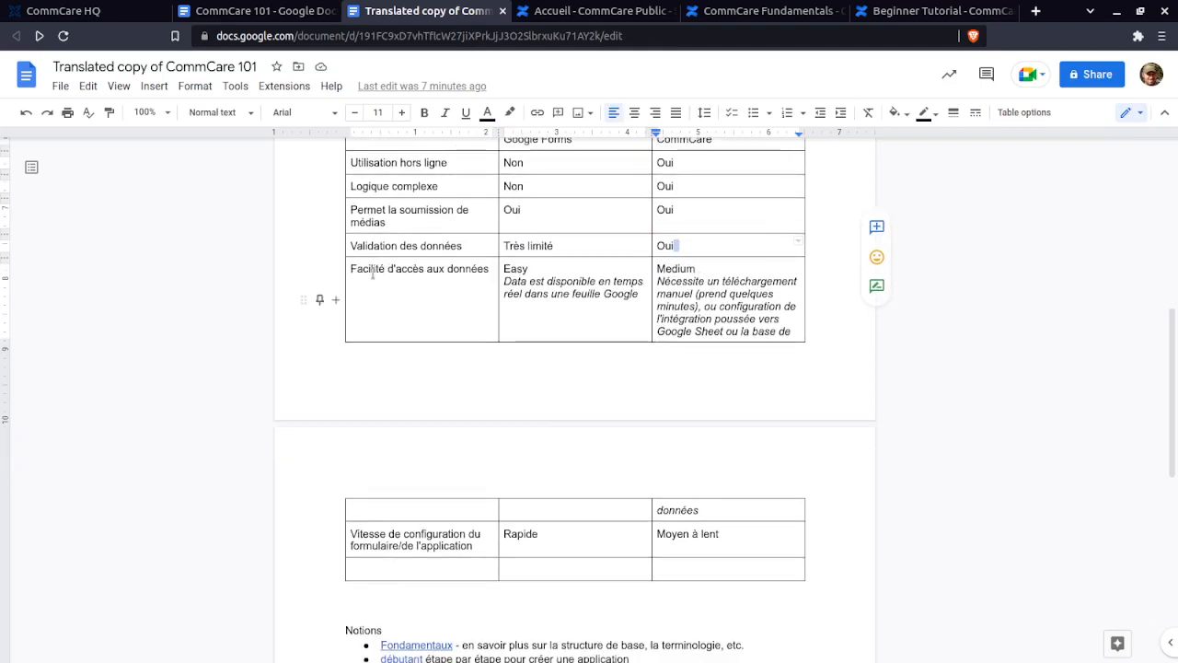
left_click_drag(556, 331, 736, 525)
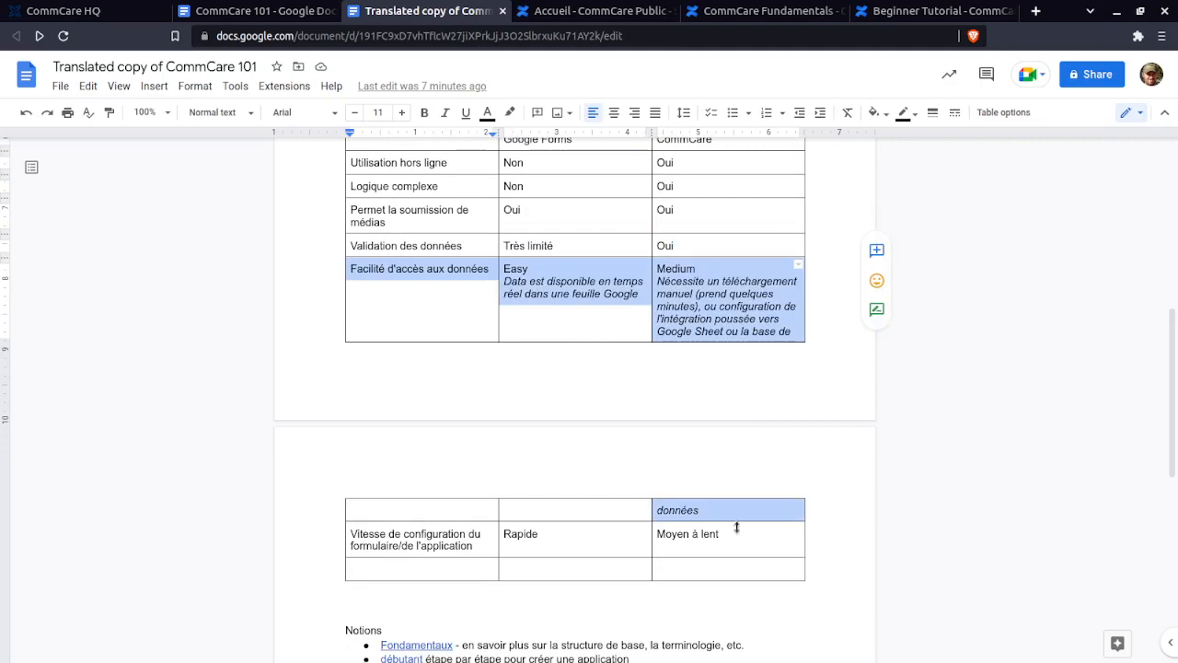
left_click(727, 518)
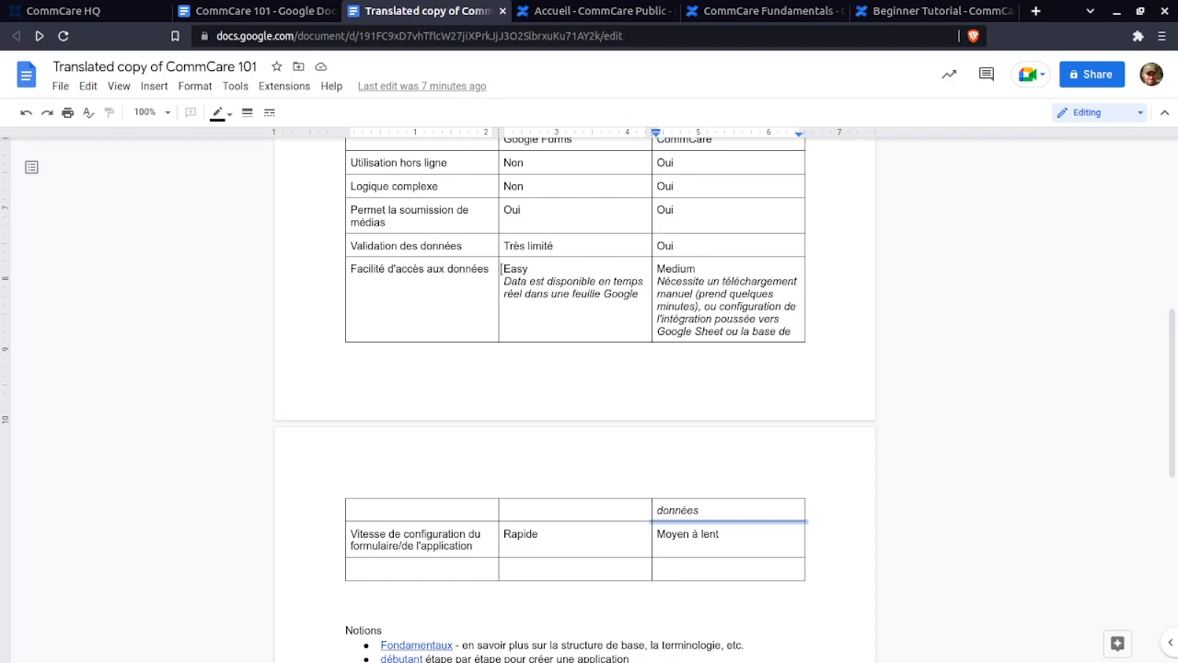
left_click_drag(502, 268, 618, 311)
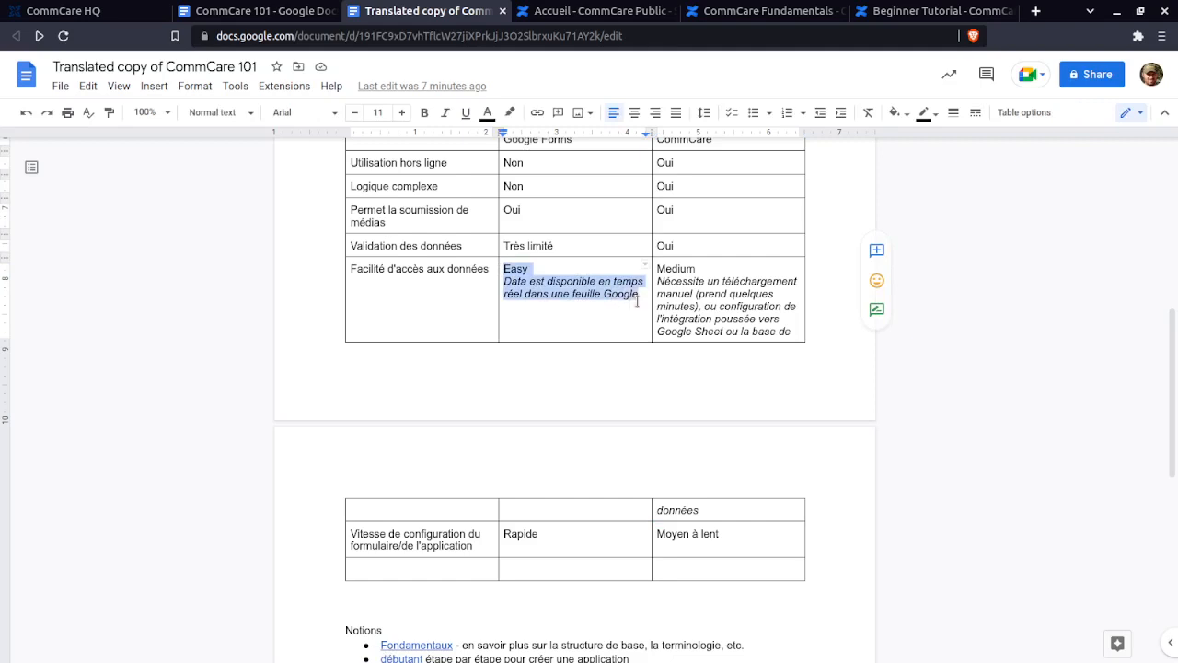
left_click(637, 297)
scroll(637, 301, "up", 1)
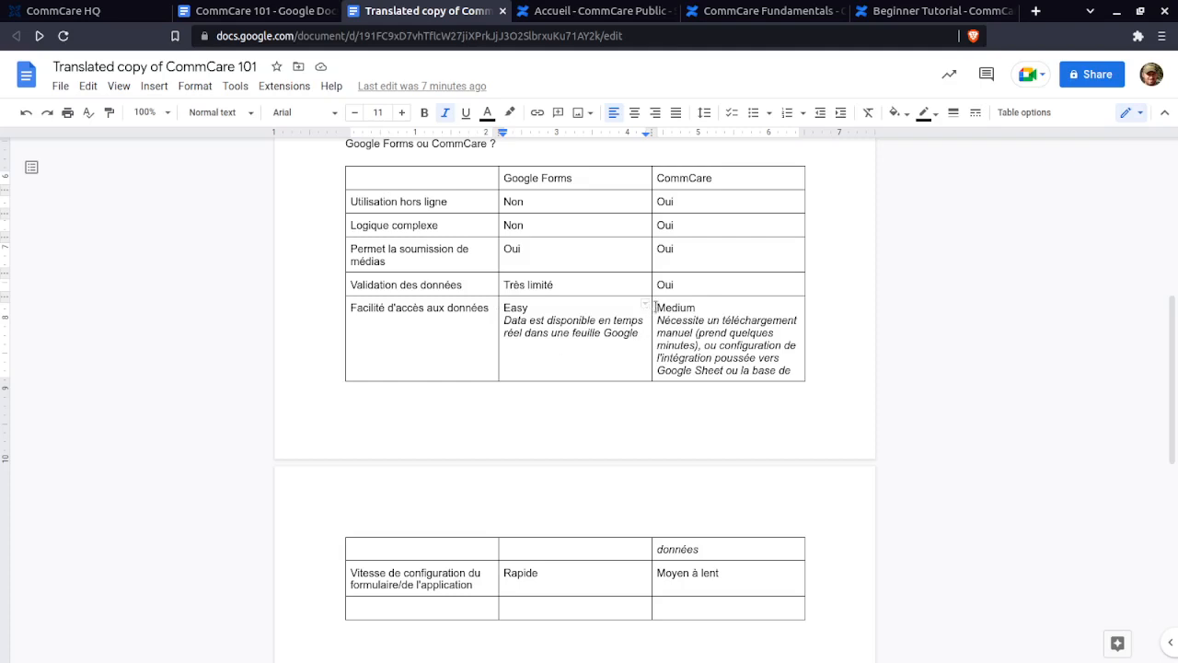
left_click_drag(656, 307, 712, 399)
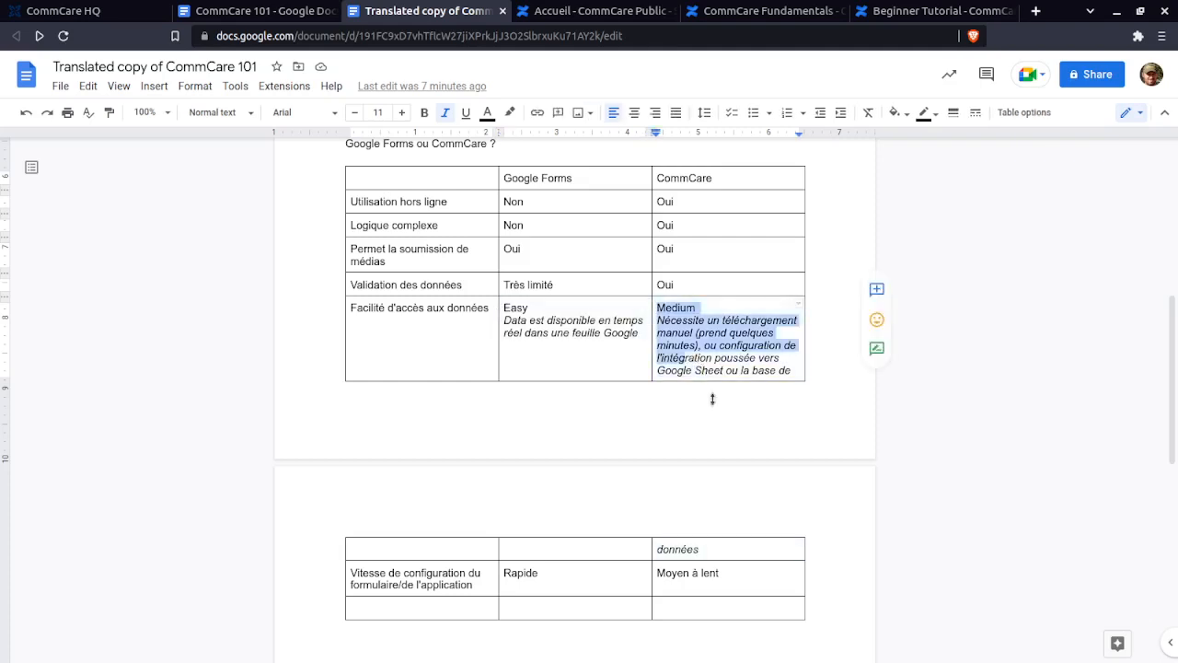
left_click(743, 549)
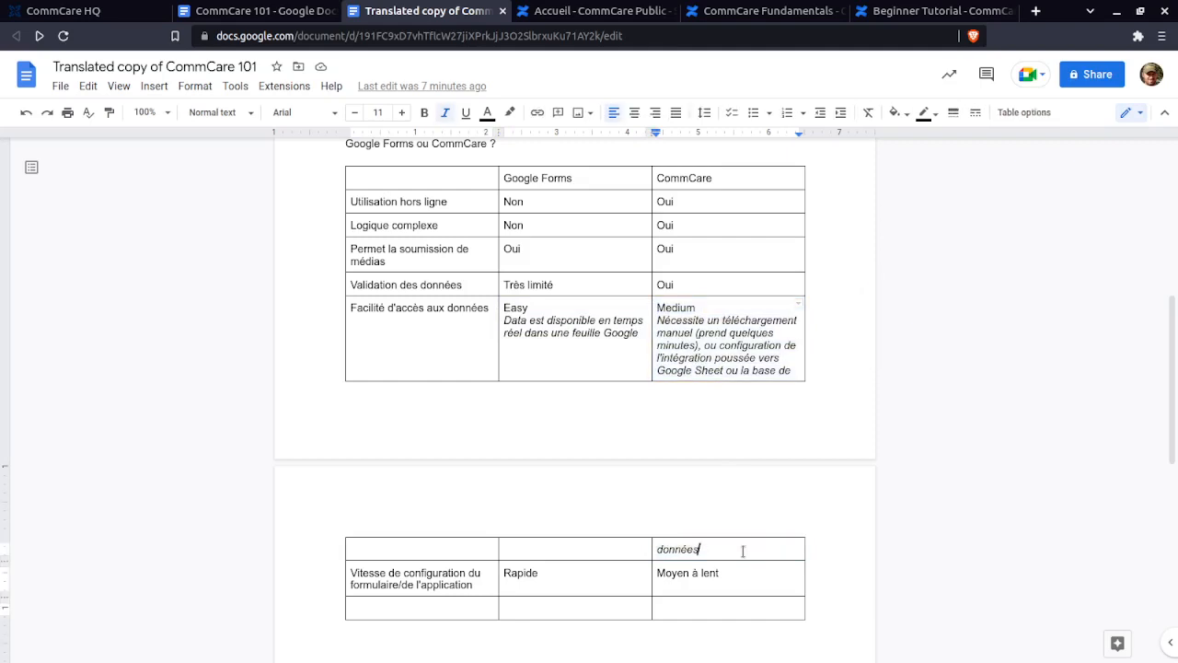
left_click_drag(743, 550, 658, 301)
left_click(658, 303)
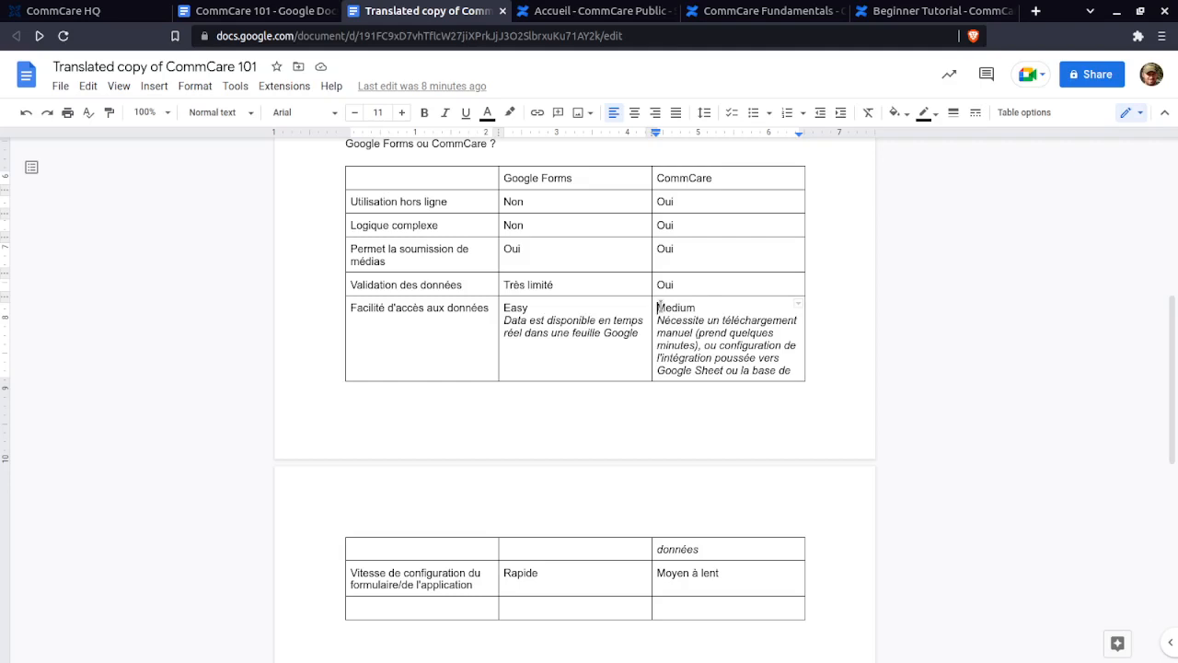
left_click_drag(658, 308, 776, 553)
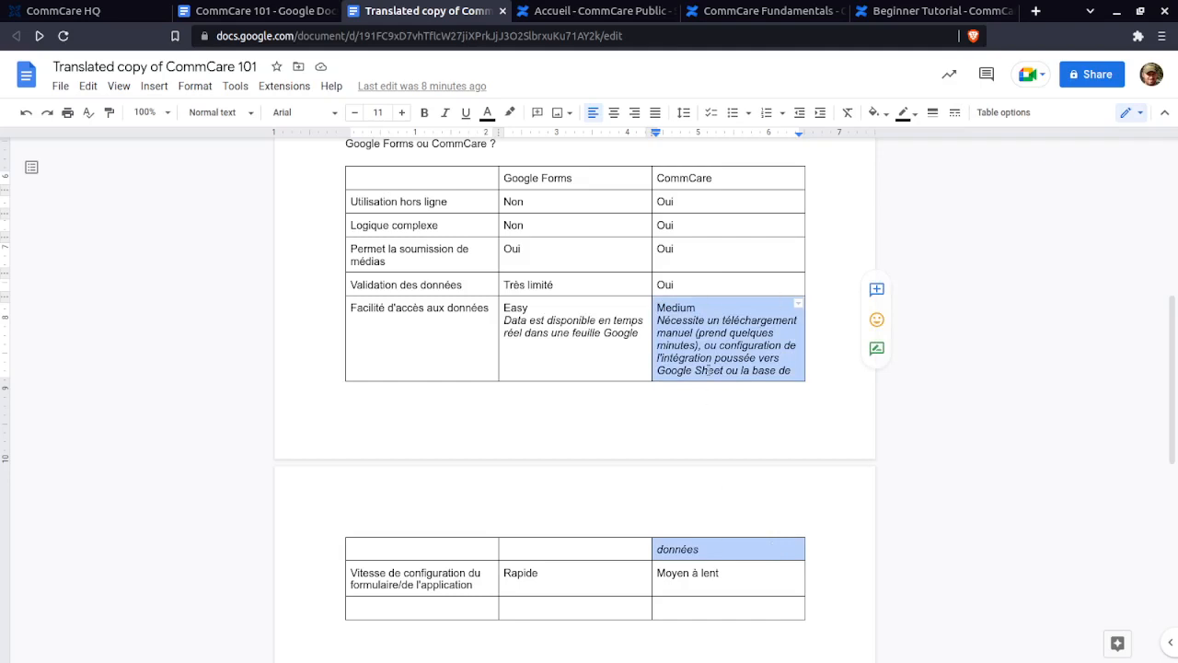
scroll(752, 426, "down", 1)
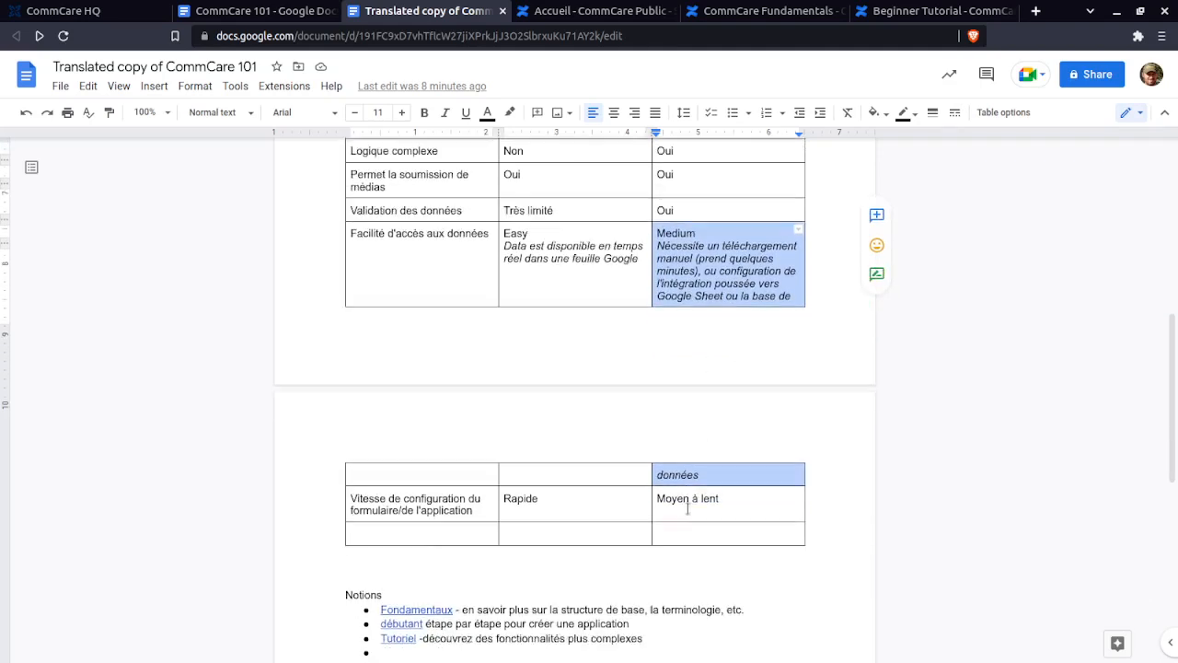
left_click(781, 500)
left_click_drag(783, 500, 372, 498)
left_click(372, 498)
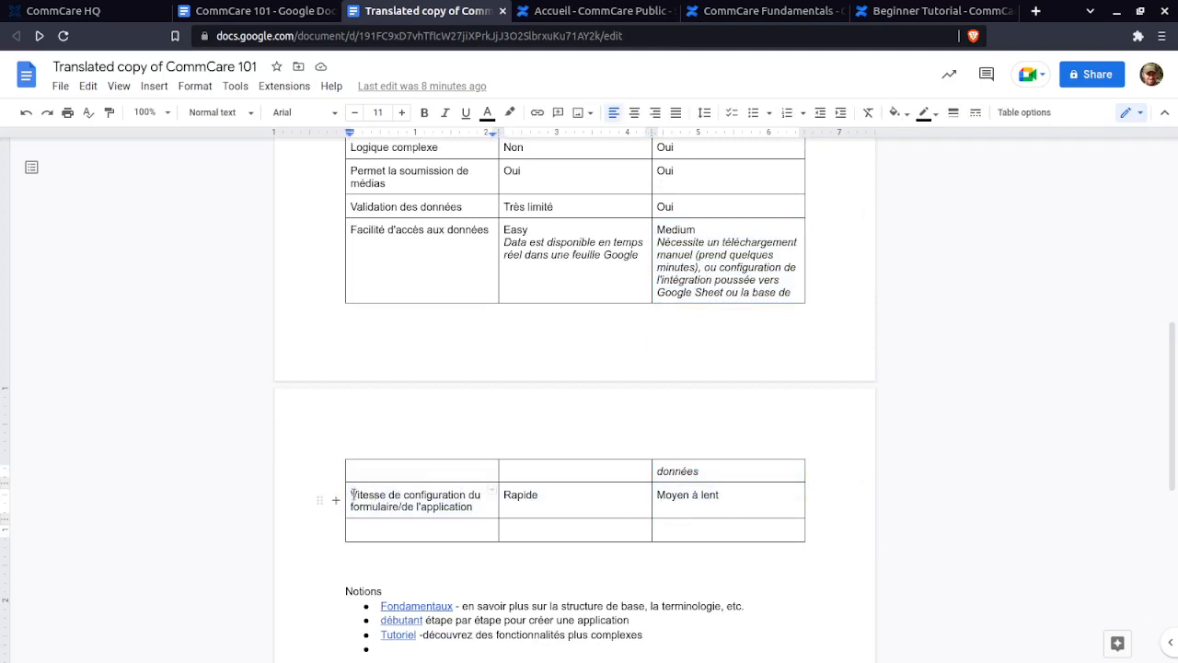
left_click(354, 495)
left_click_drag(362, 495, 802, 494)
left_click(710, 497)
left_click(539, 503)
scroll(562, 507, "up", 2)
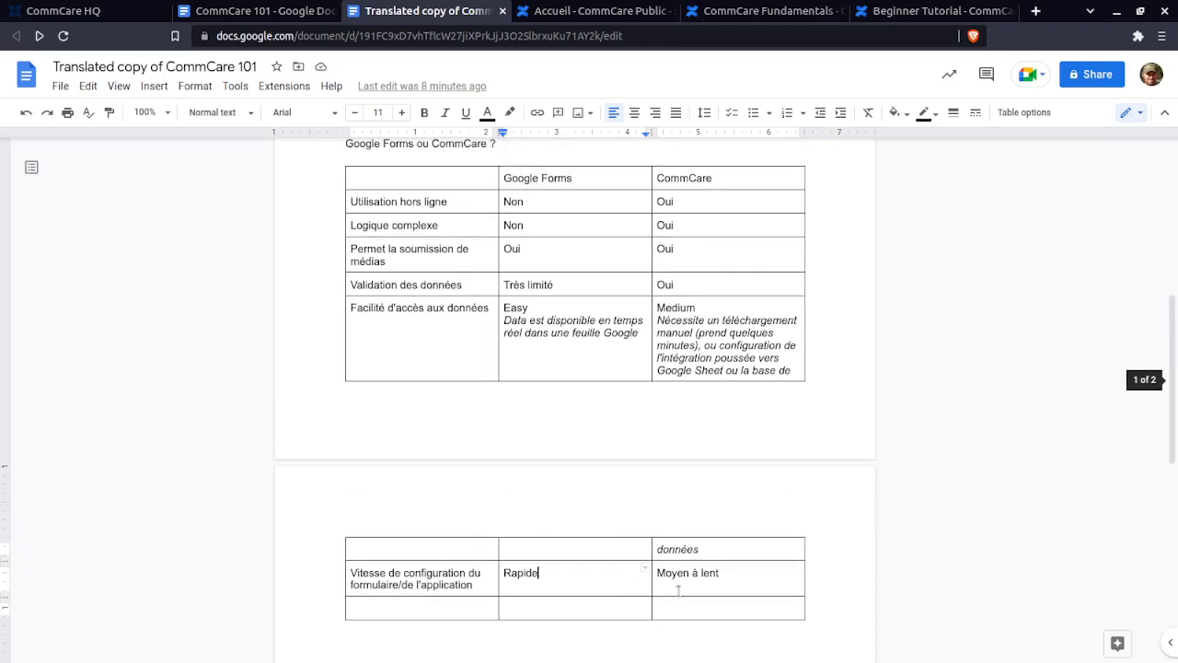
left_click_drag(726, 572, 659, 574)
left_click(659, 574)
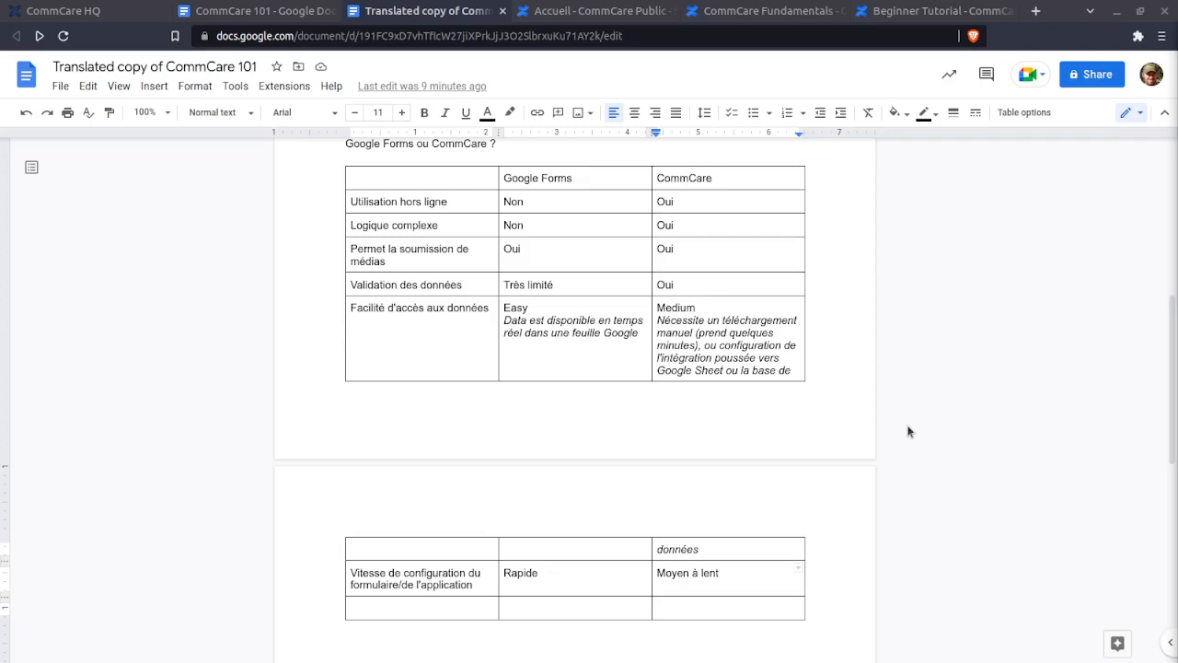
- Scroll to the Notions list and look over the Fondamentaux, débutant and Tutoriel bullets
scroll(901, 427, "down", 2)
scroll(901, 427, "down", 1)
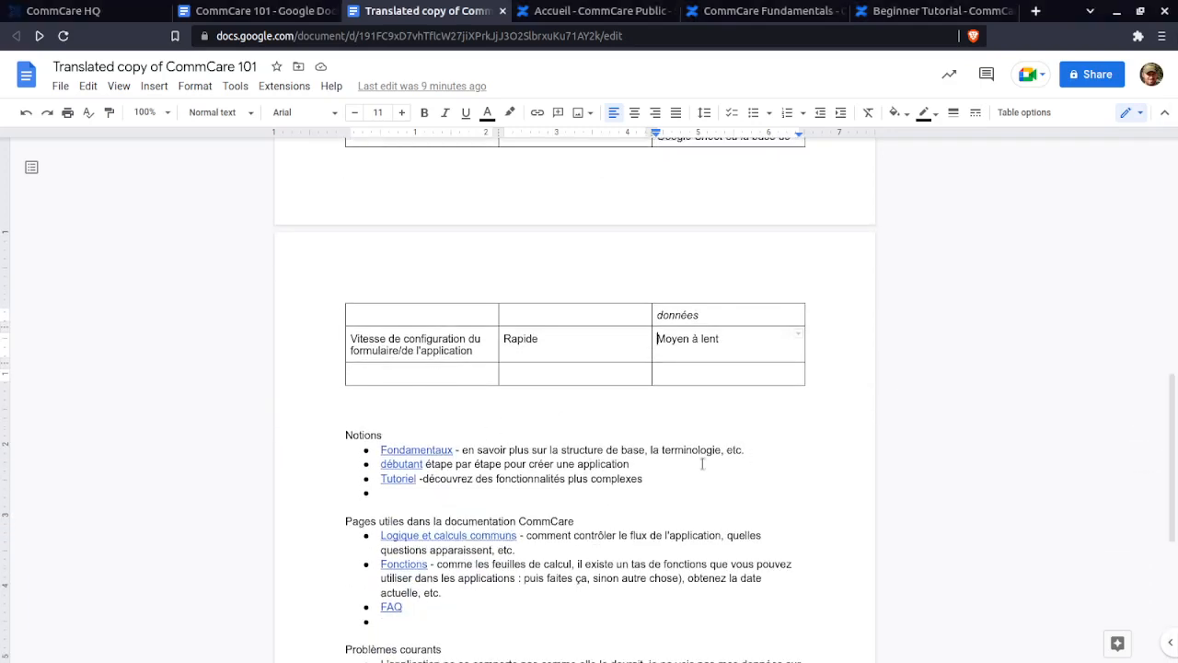
left_click(668, 465)
scroll(674, 401, "down", 1)
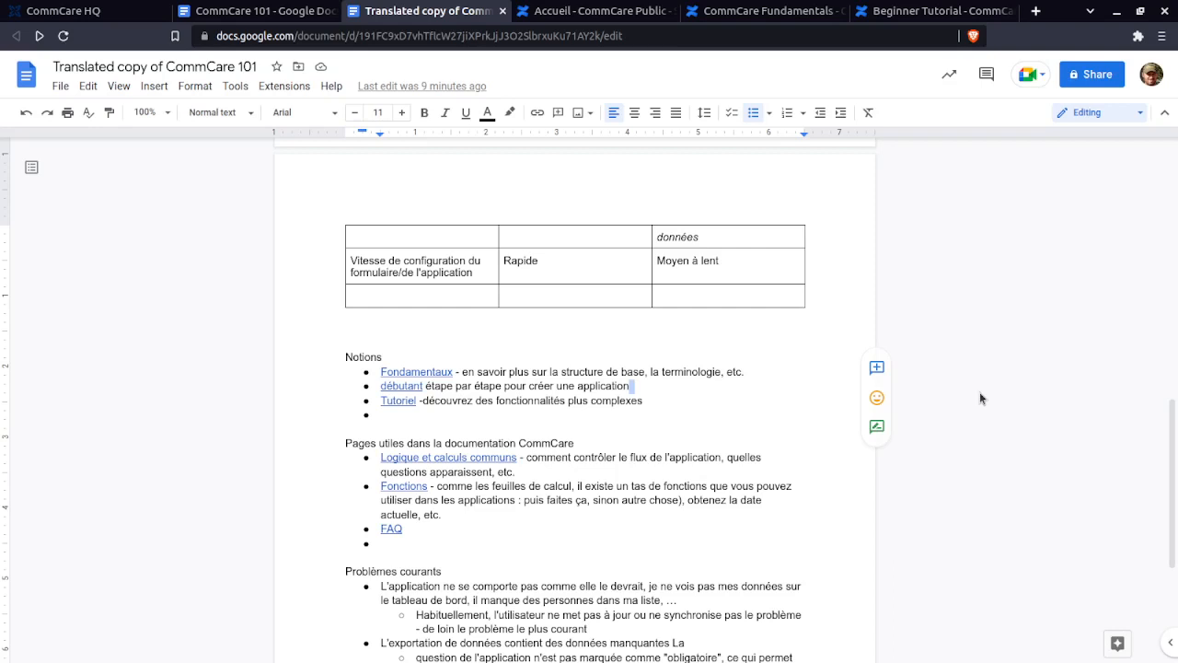
left_click(672, 402)
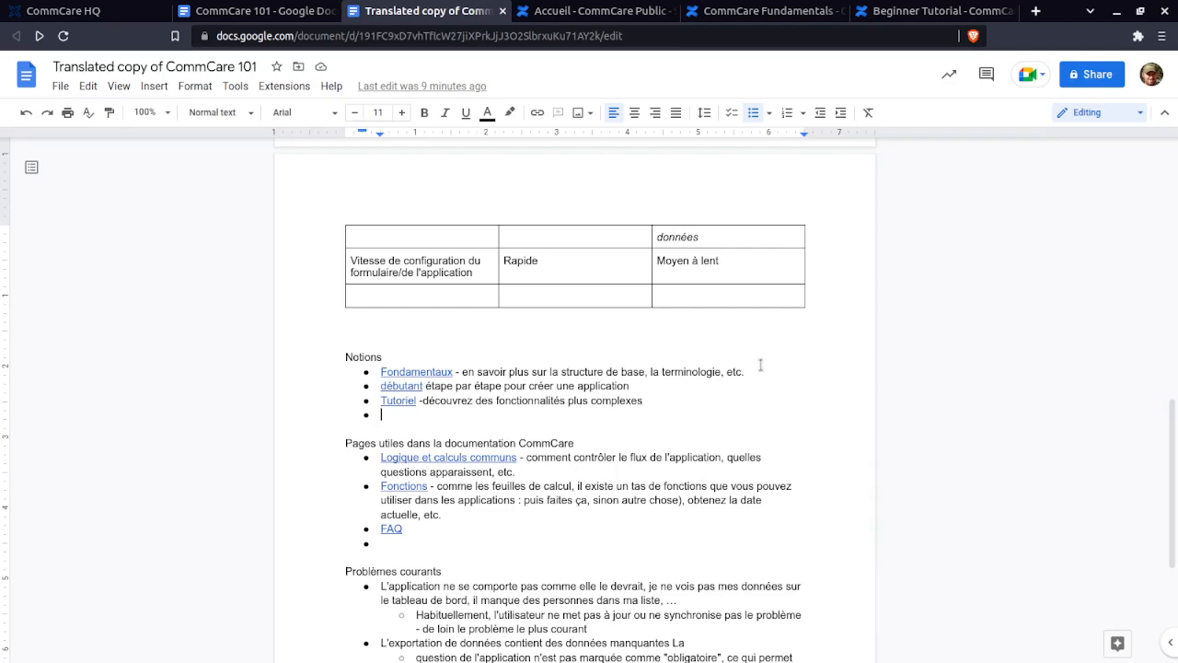
left_click_drag(746, 372, 323, 375)
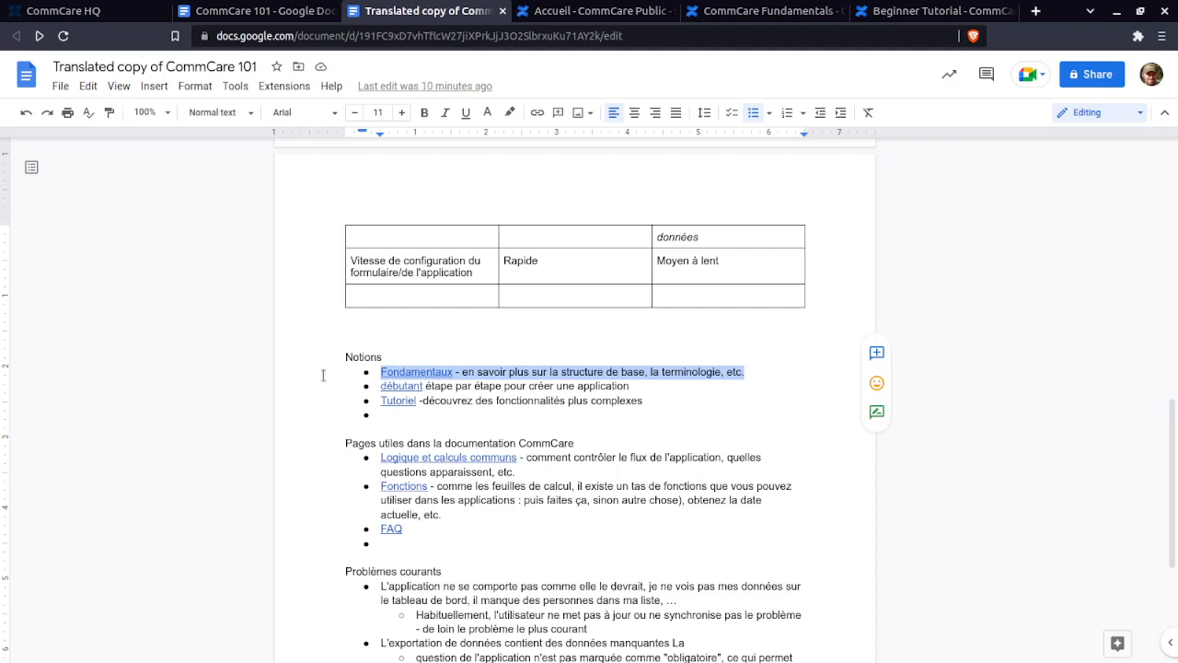
left_click(755, 380)
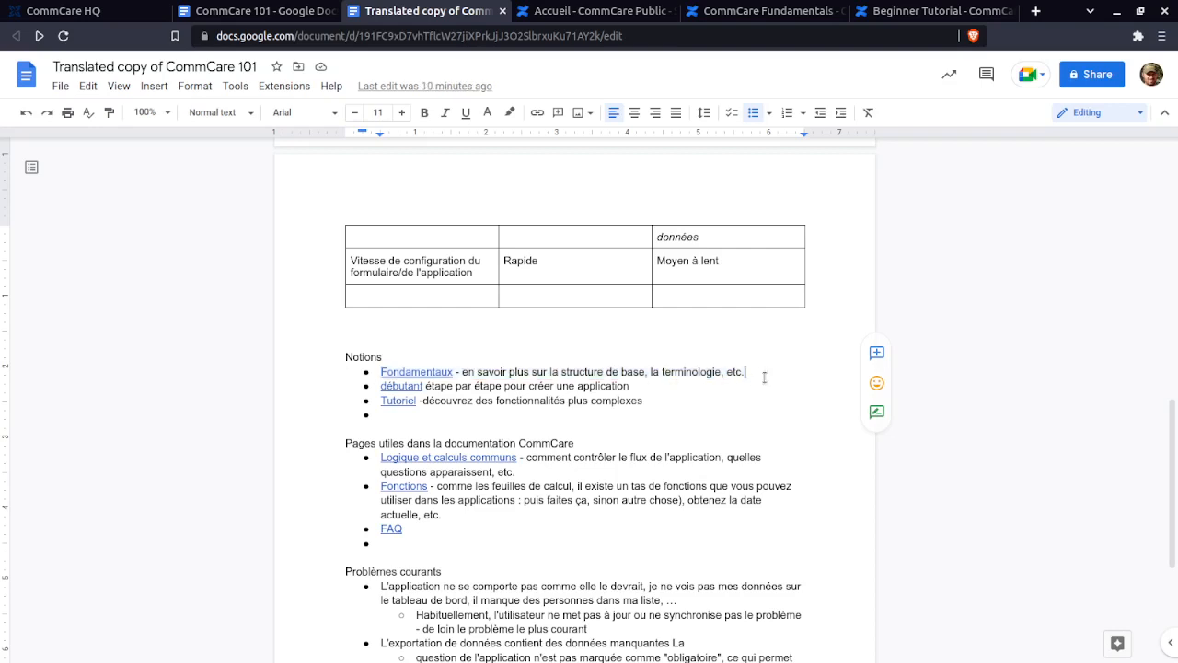
- Preview the link targets of Fondamentaux, débutant and Tutoriel, ending on Fondamentaux
left_click(391, 368)
left_click(489, 354)
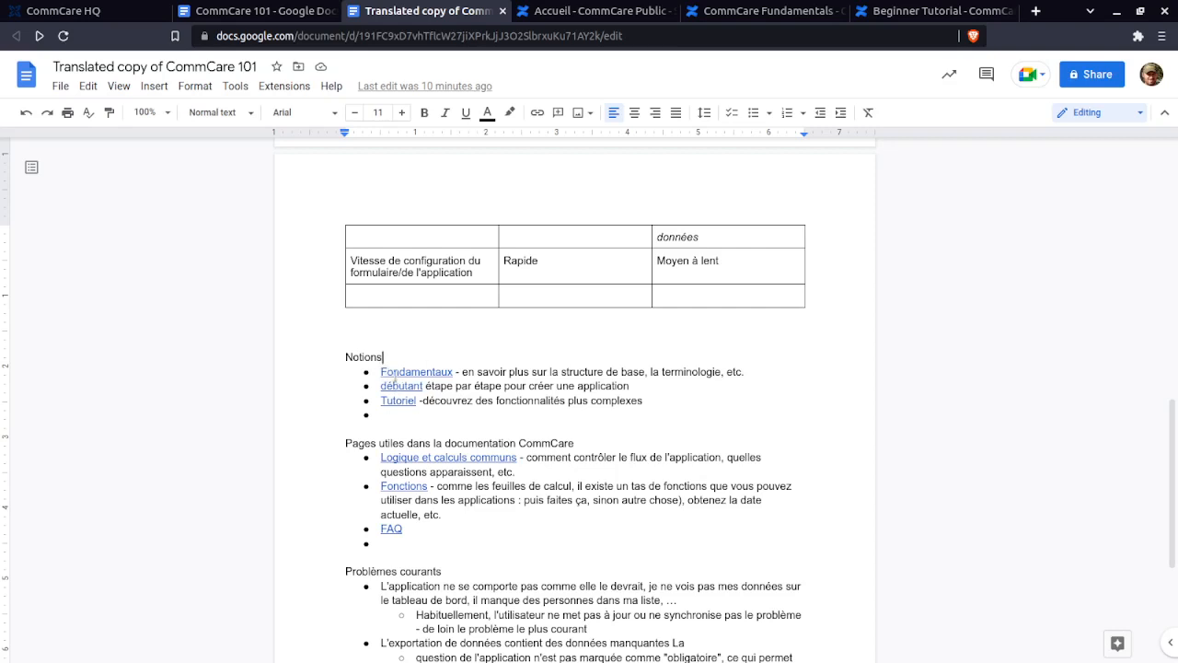
left_click(396, 370)
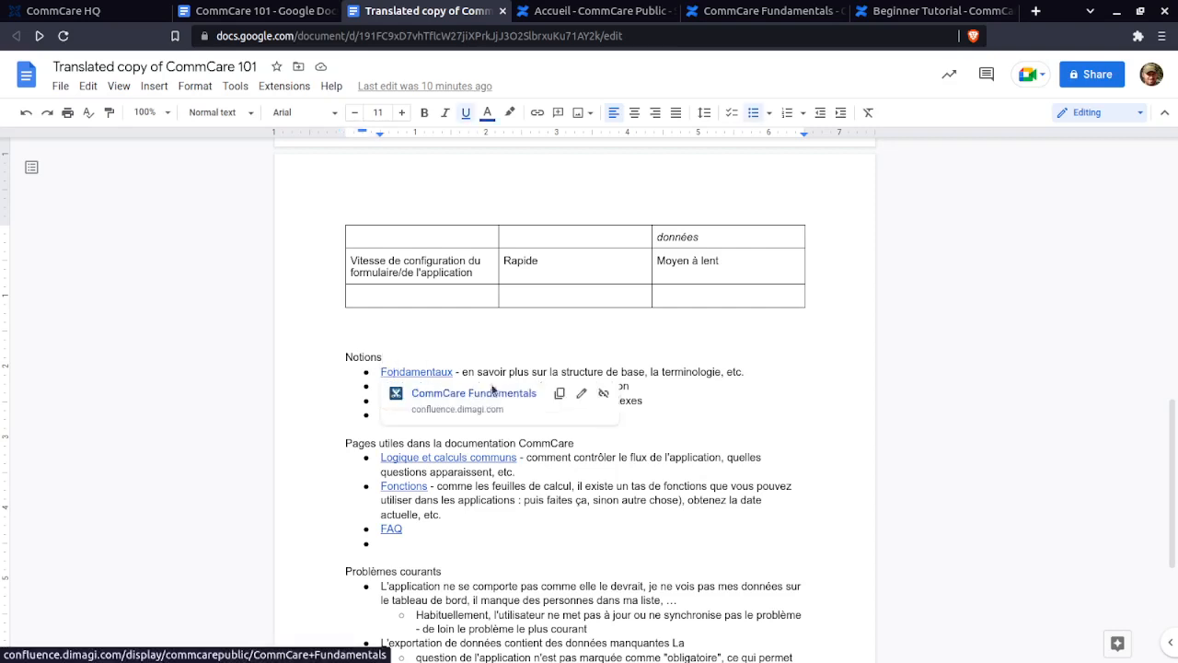
left_click(391, 385)
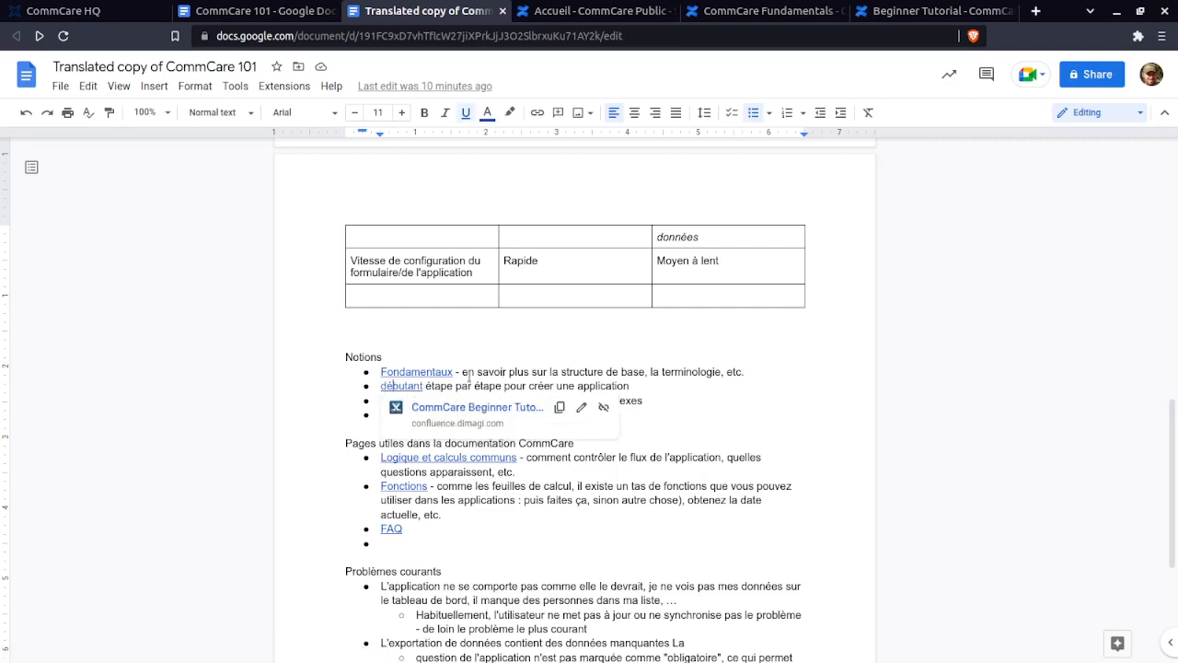
left_click(469, 376)
left_click(402, 400)
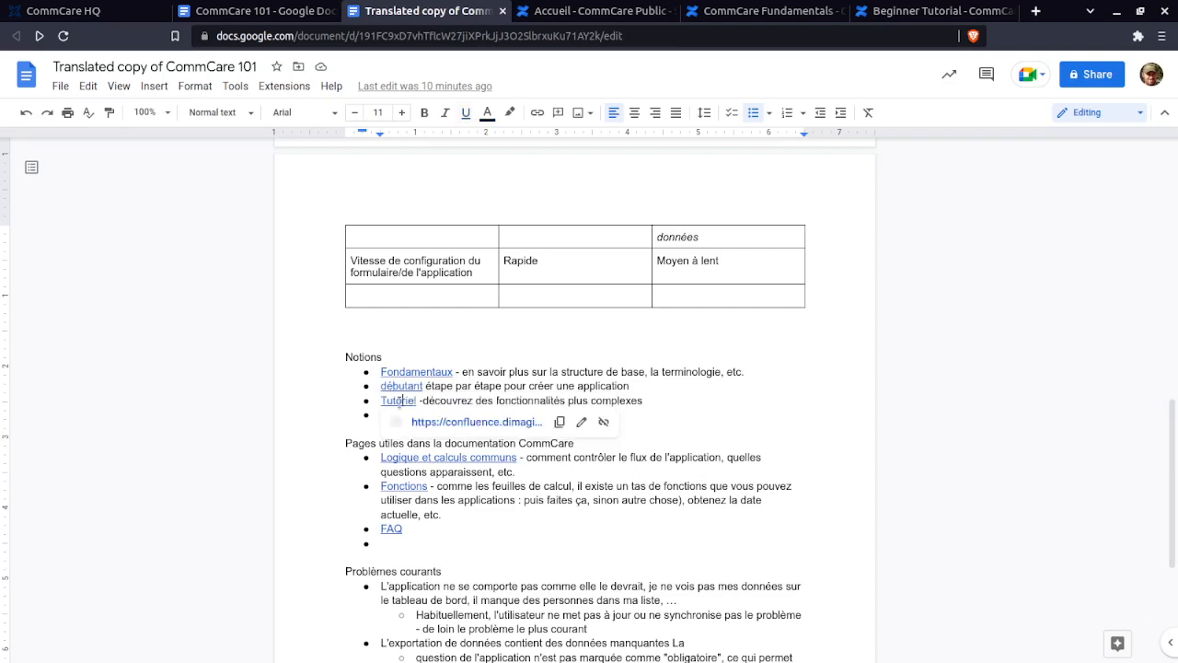
left_click(498, 401)
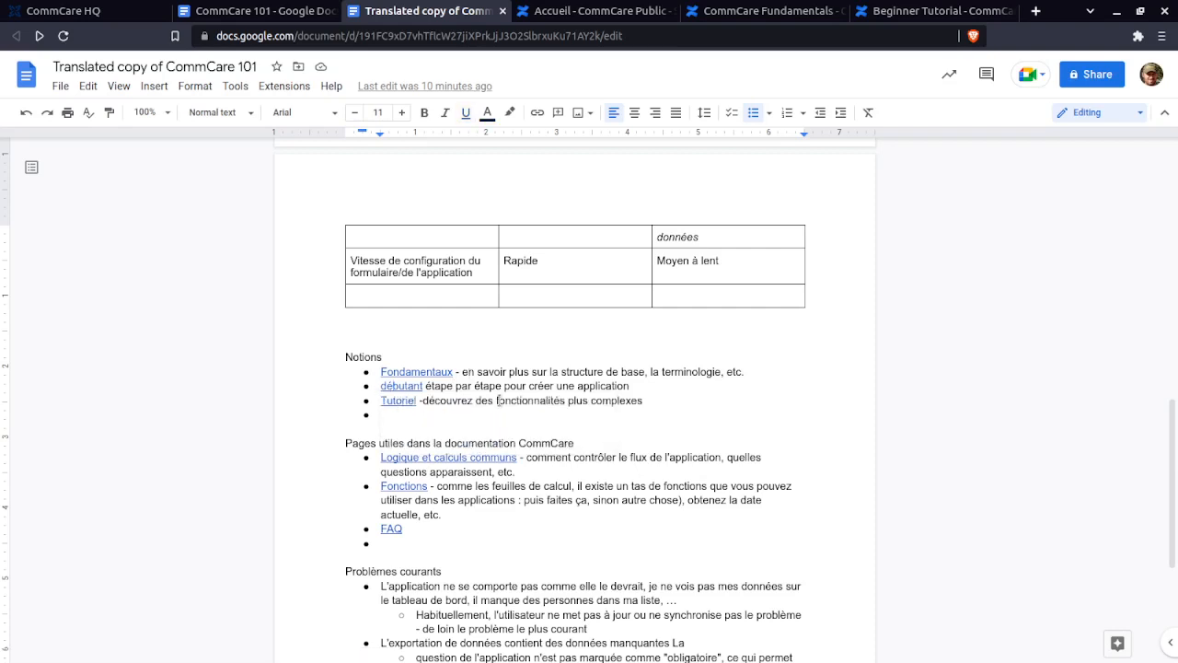
left_click(446, 372)
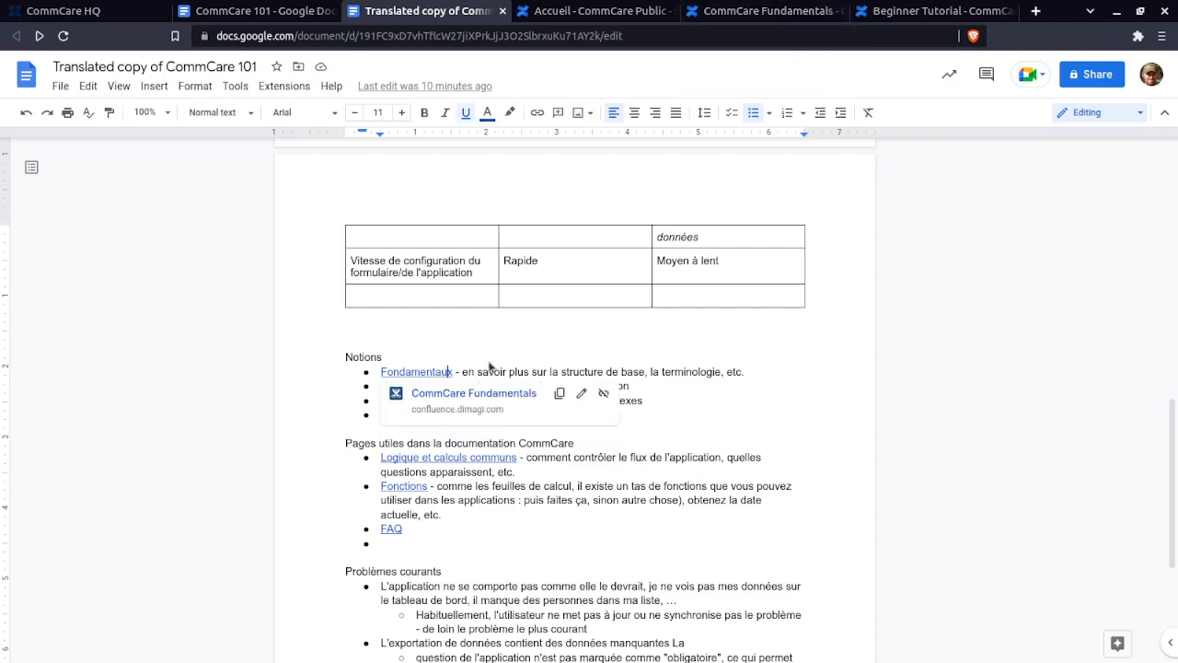
- Translate the CommCare Fundamentals page into French and scroll to its Les sujets topic list
left_click(737, 10)
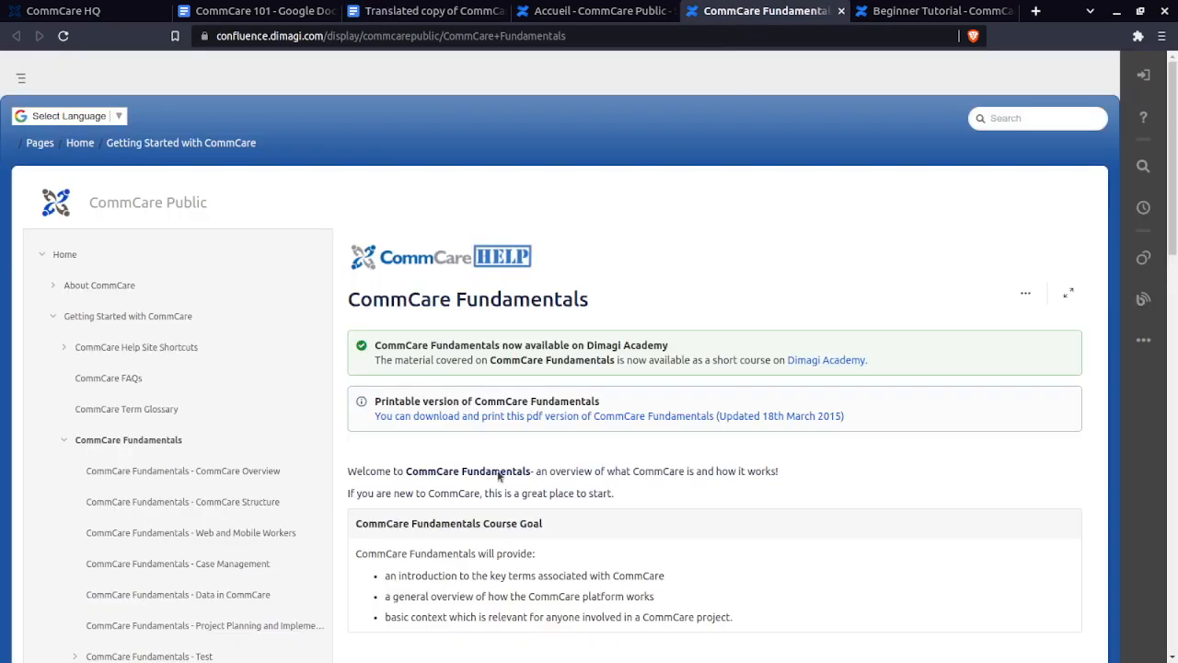
left_click(119, 116)
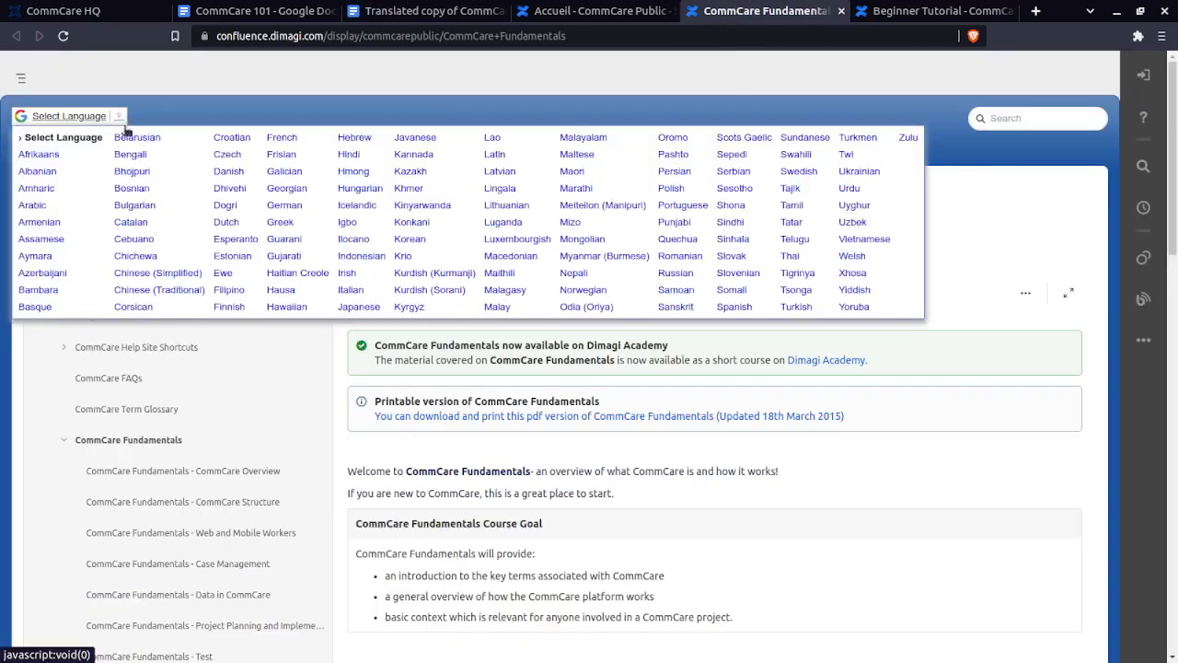
left_click(282, 138)
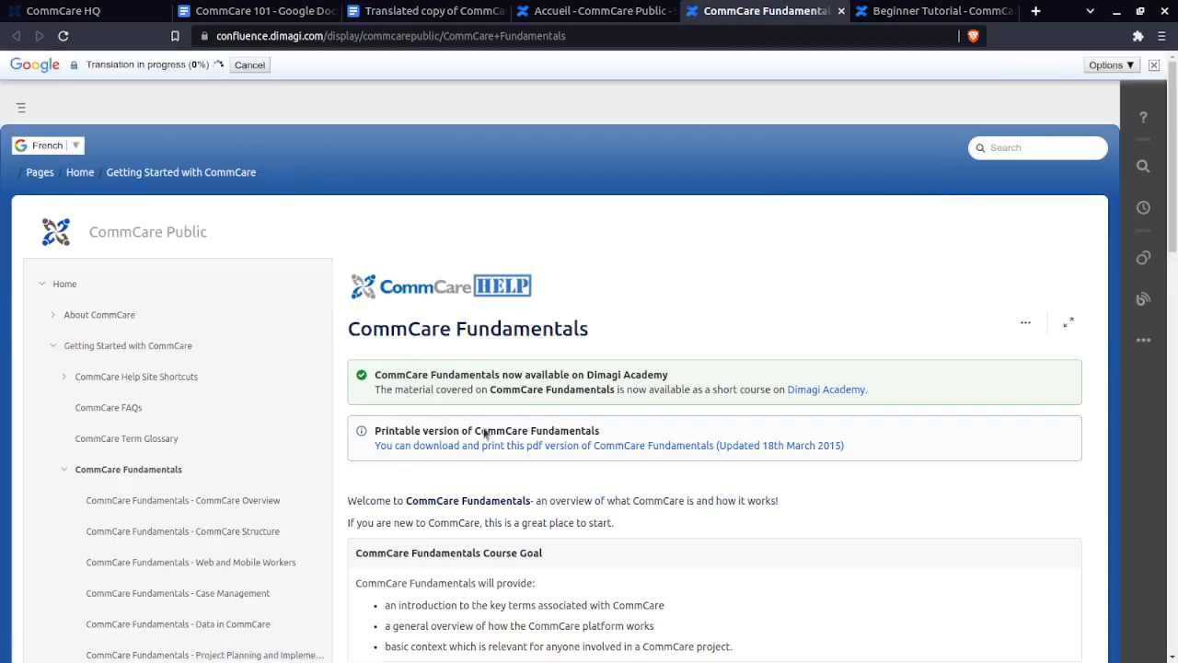
scroll(479, 426, "down", 1)
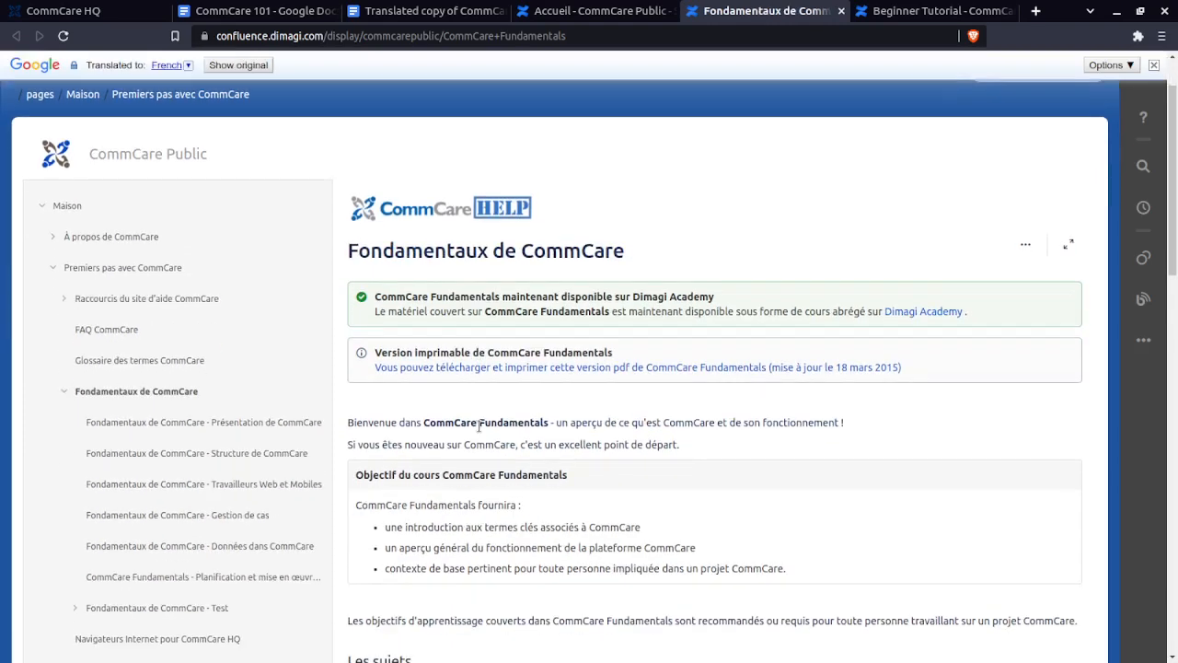
mouse_move(479, 425)
scroll(873, 403, "down", 3)
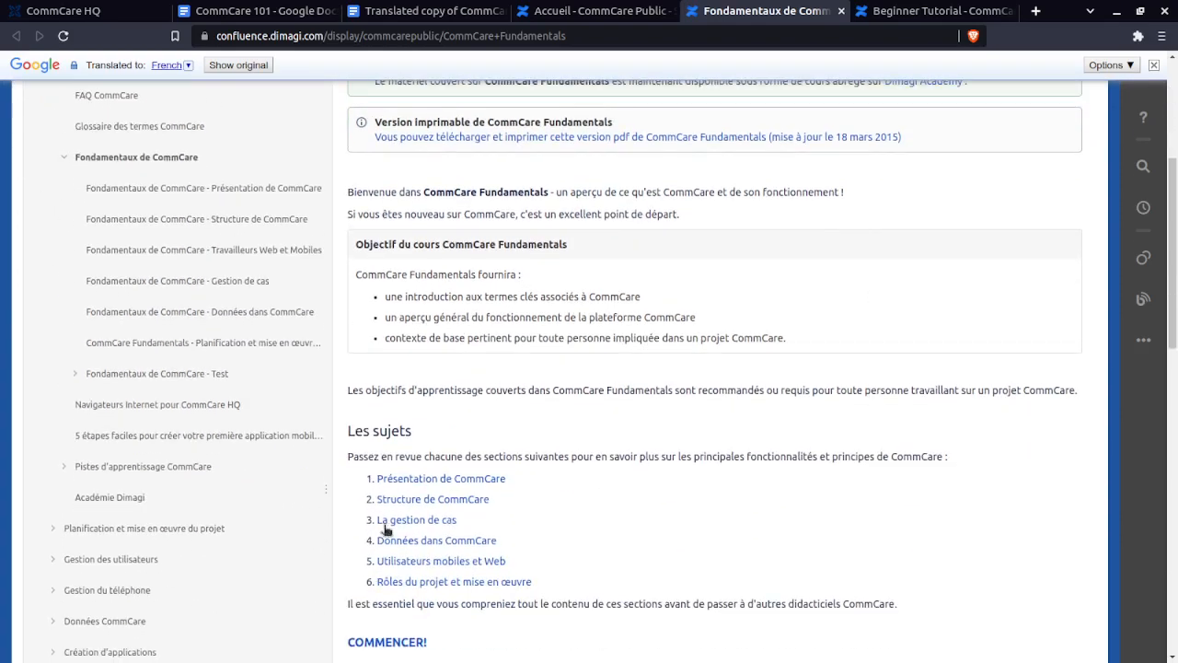
scroll(580, 322, "down", 8)
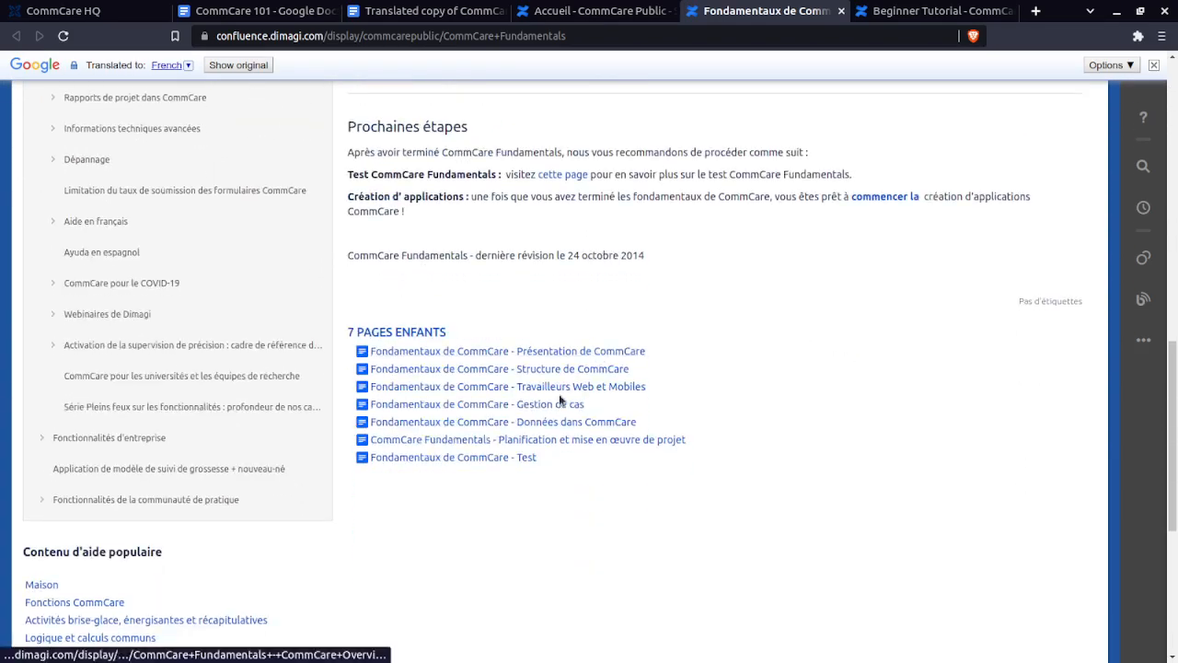
scroll(559, 396, "up", 3)
scroll(558, 397, "up", 2)
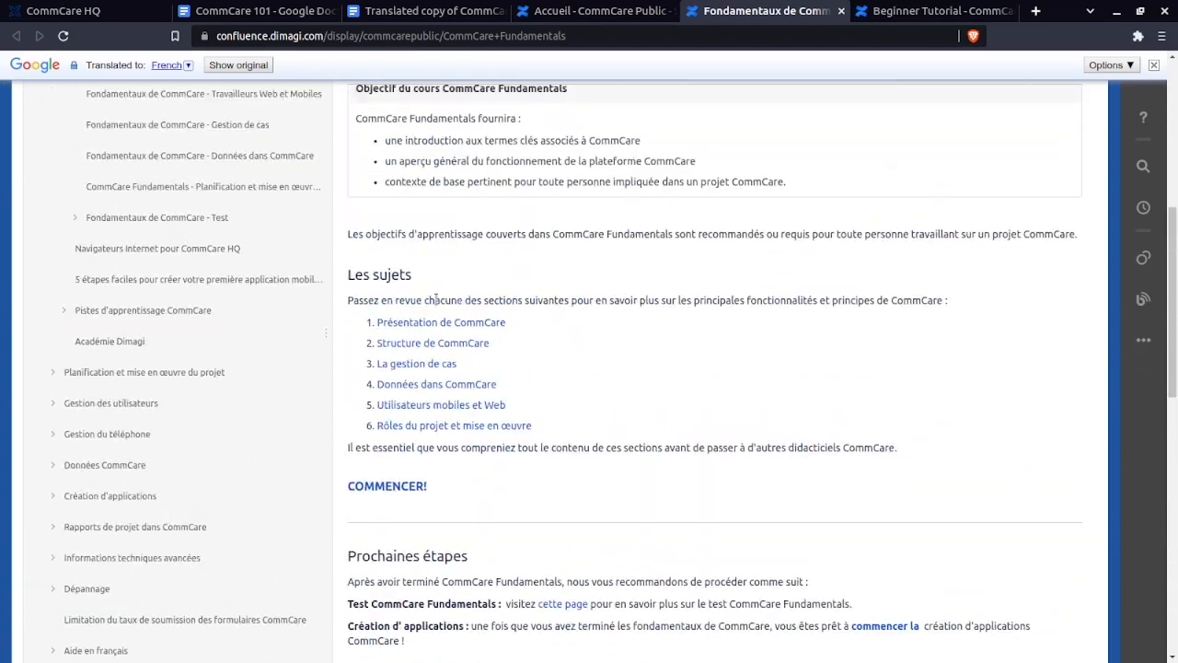
left_click(428, 349)
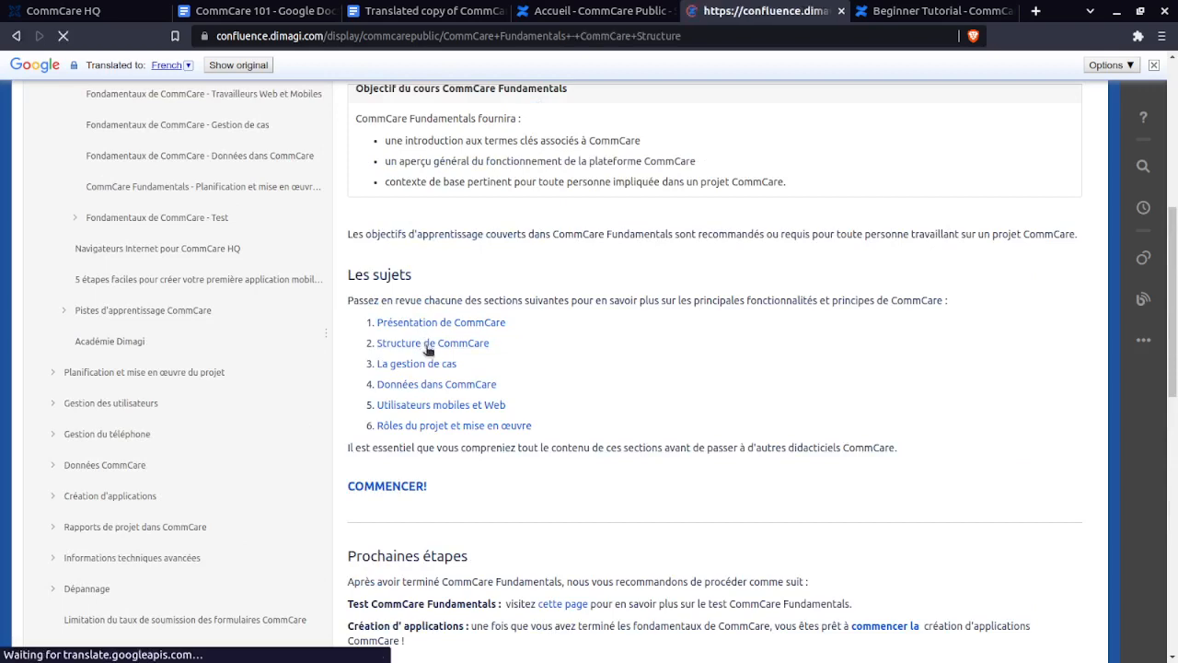
scroll(557, 345, "down", 2)
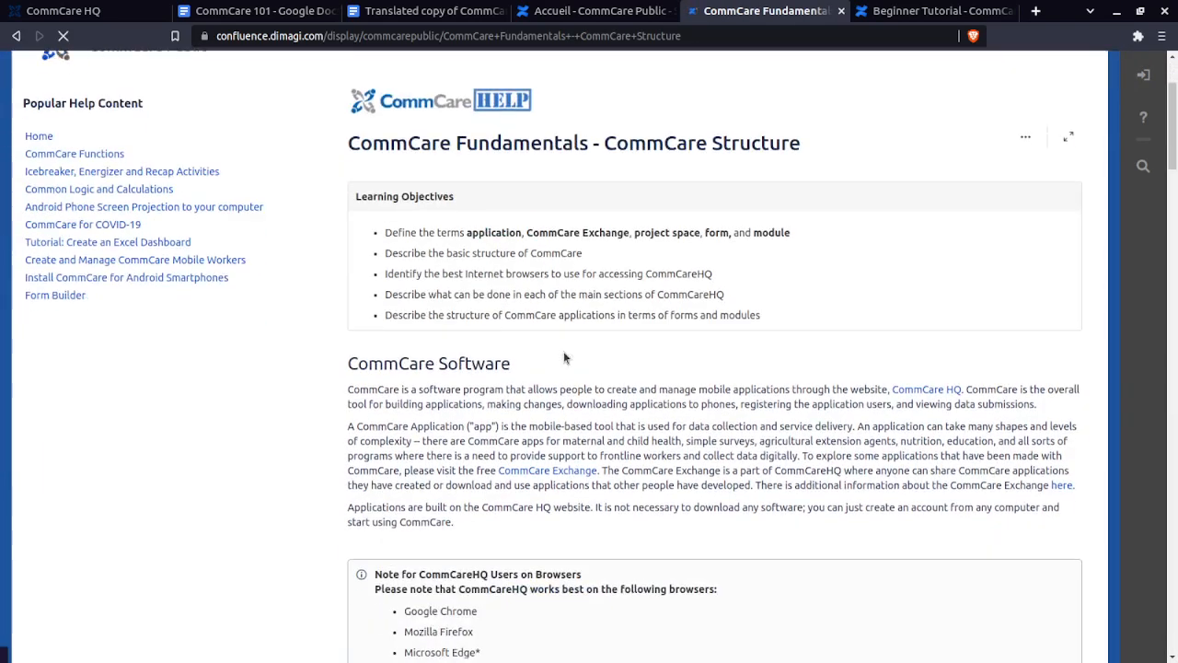
scroll(567, 357, "down", 2)
scroll(429, 344, "up", 2)
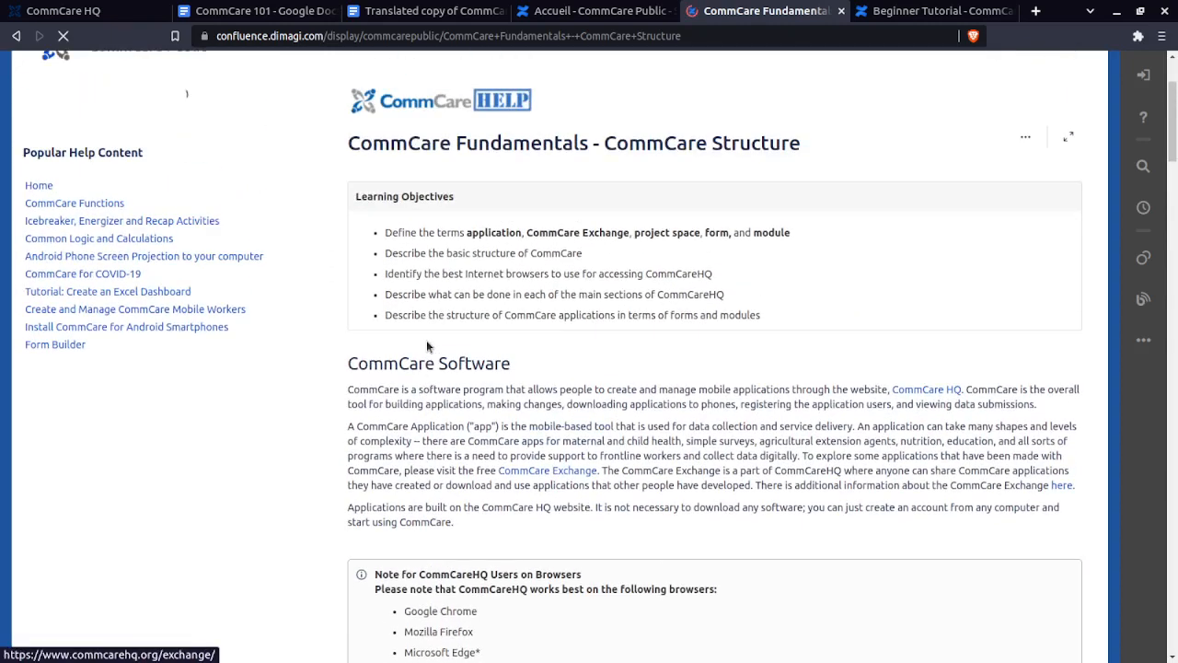
scroll(428, 347, "down", 2)
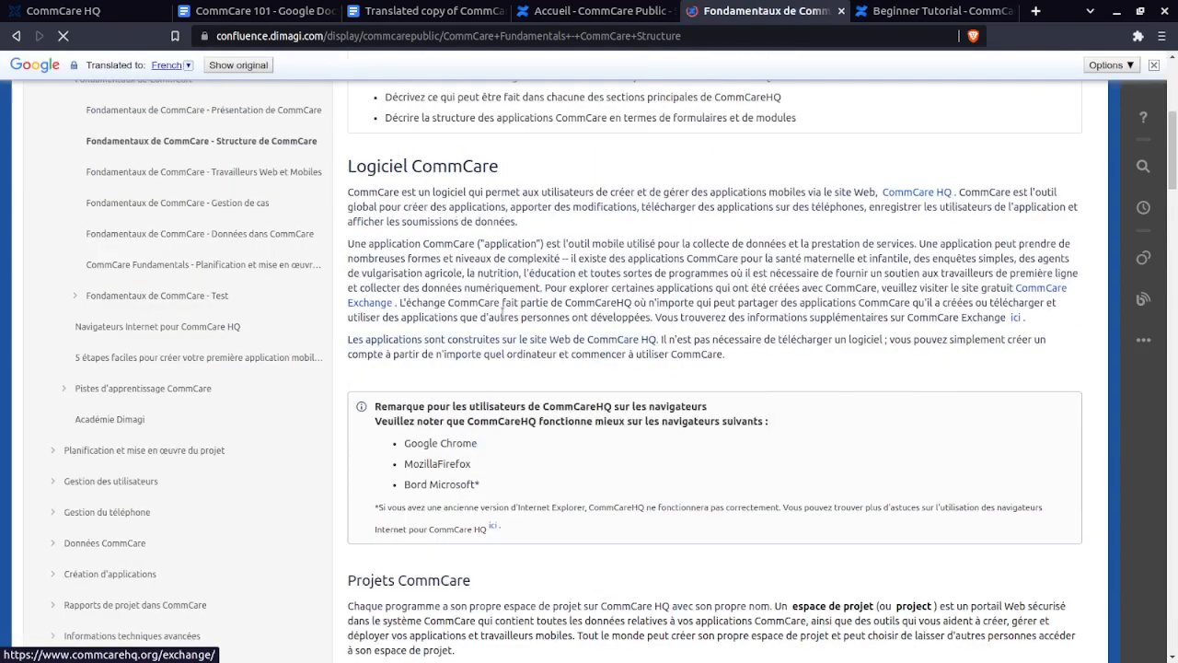
scroll(498, 295, "down", 5)
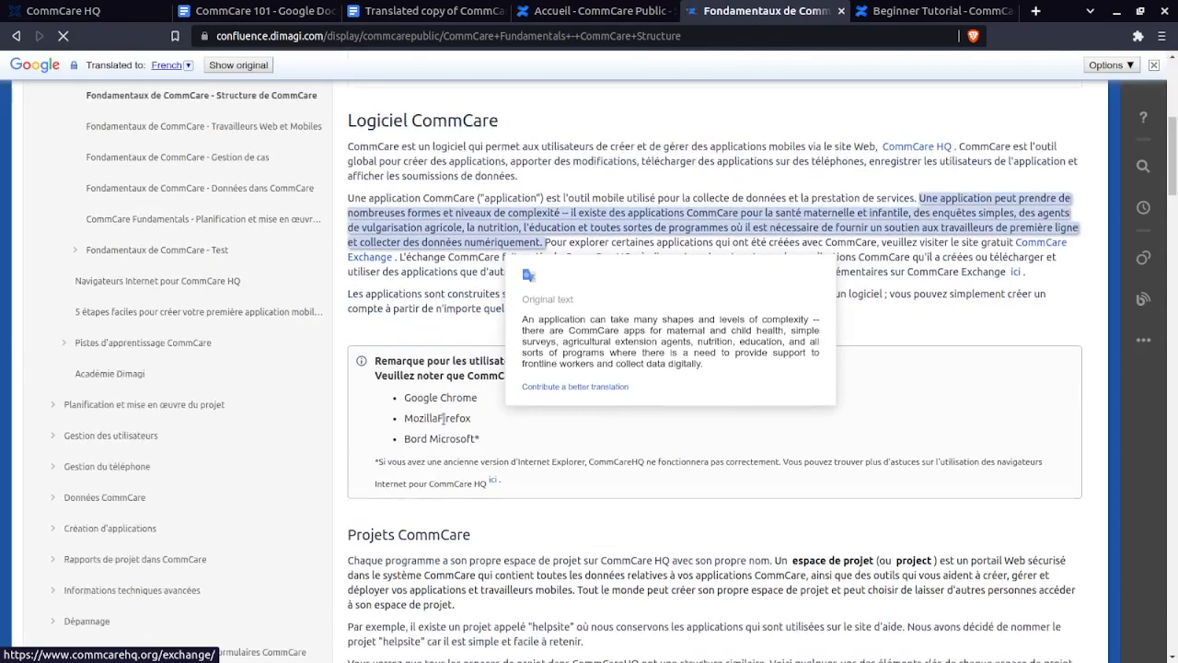
scroll(478, 361, "down", 3)
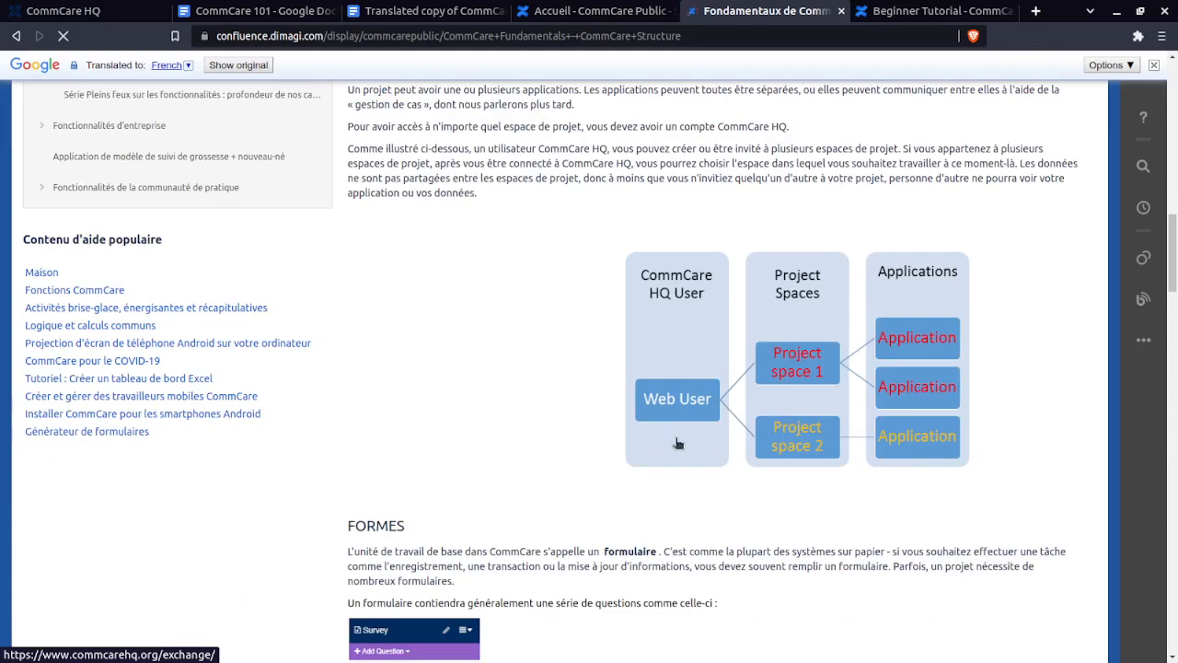
scroll(681, 433, "down", 5)
scroll(712, 423, "up", 5)
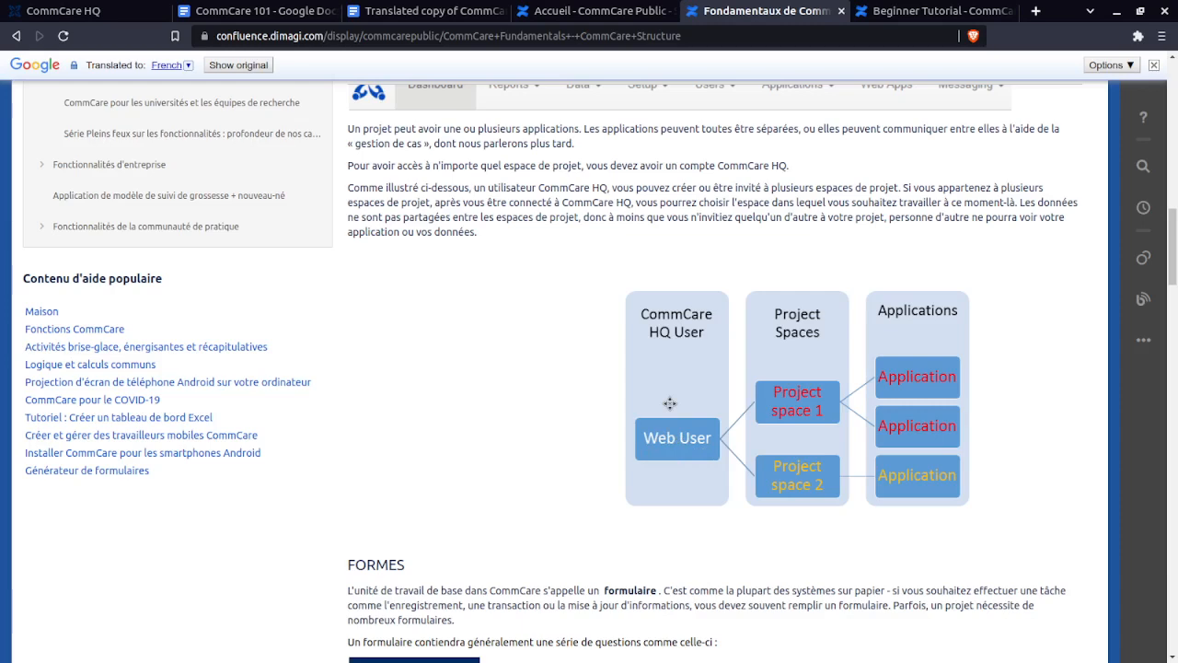
- On the CommCare HQ dashboard, open the Applications list showing '2021 ML Mais & Sorgho Pilote'
left_click(88, 15)
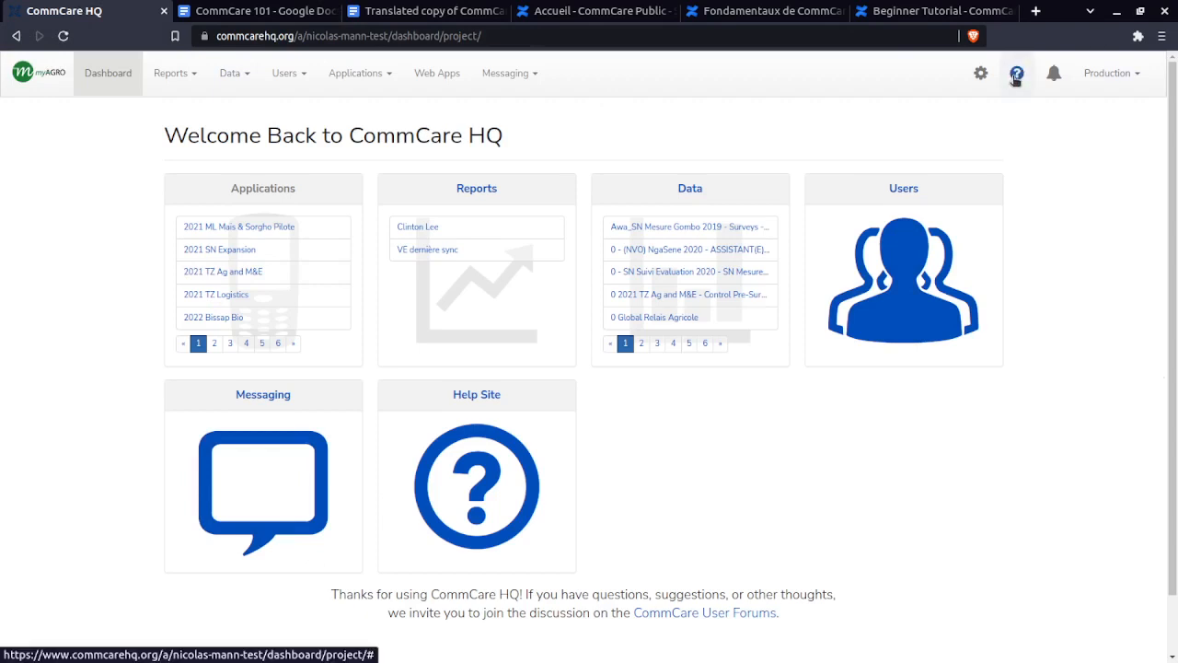
left_click(388, 76)
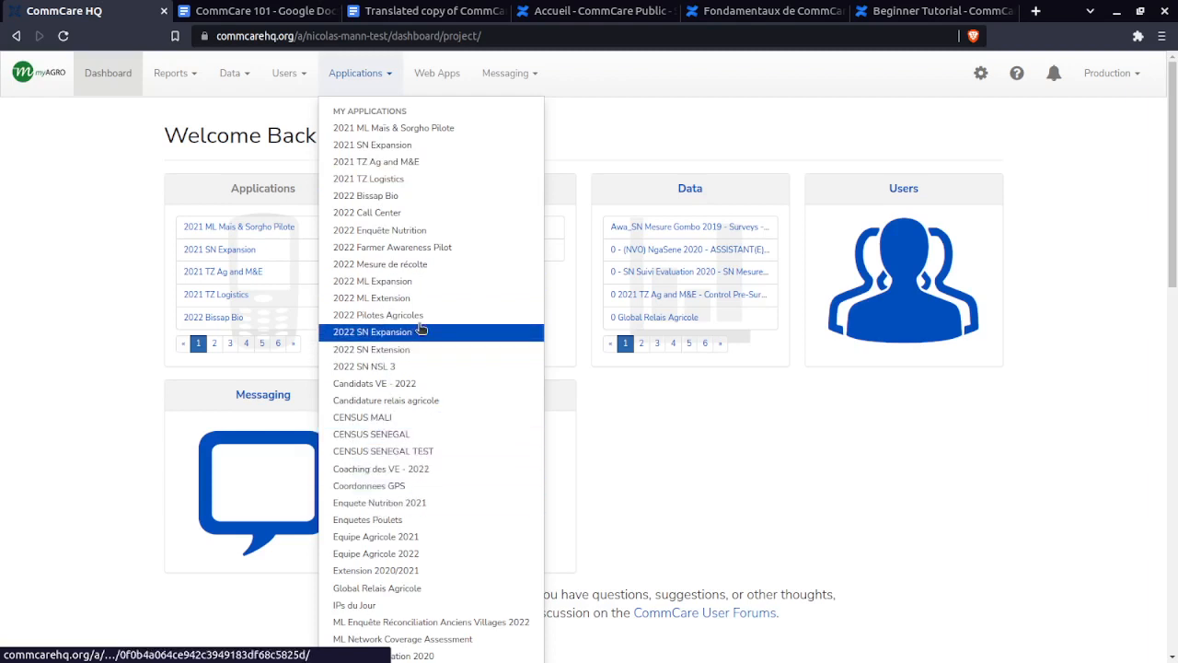
left_click(77, 208)
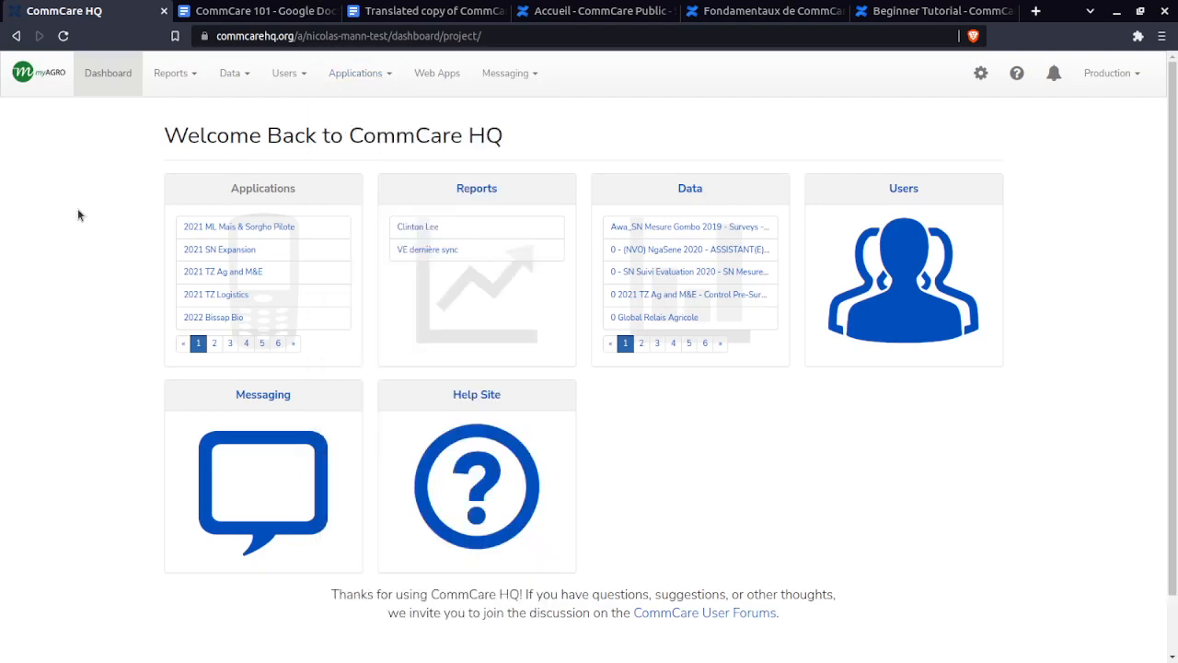
left_click(780, 11)
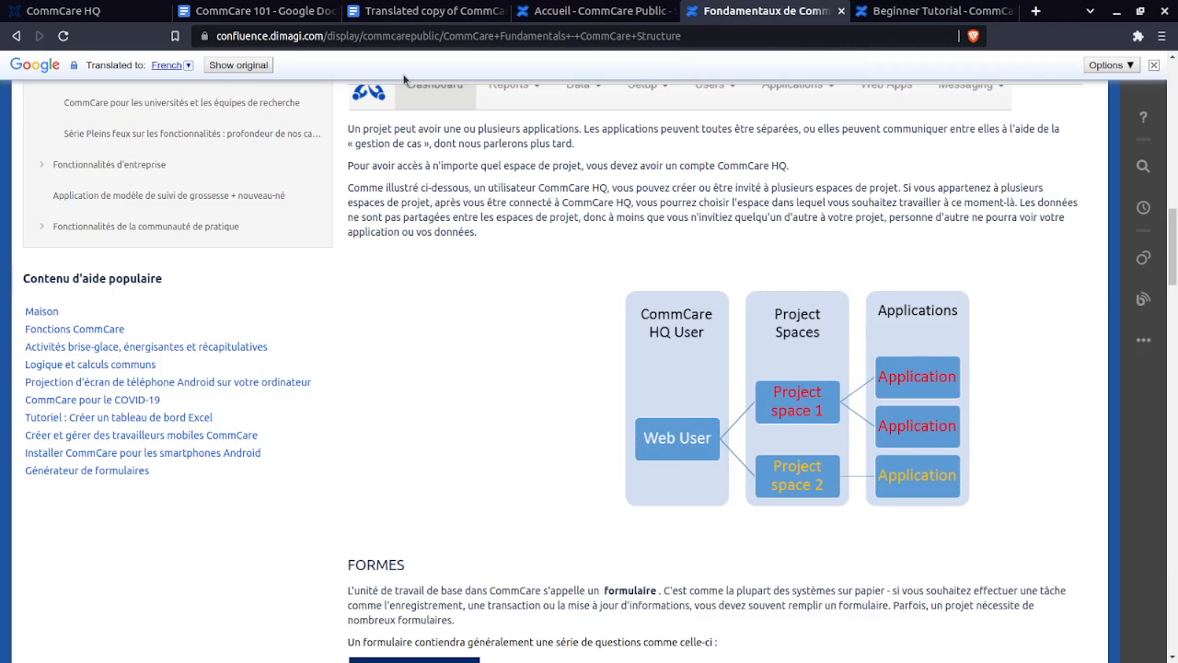
left_click(60, 9)
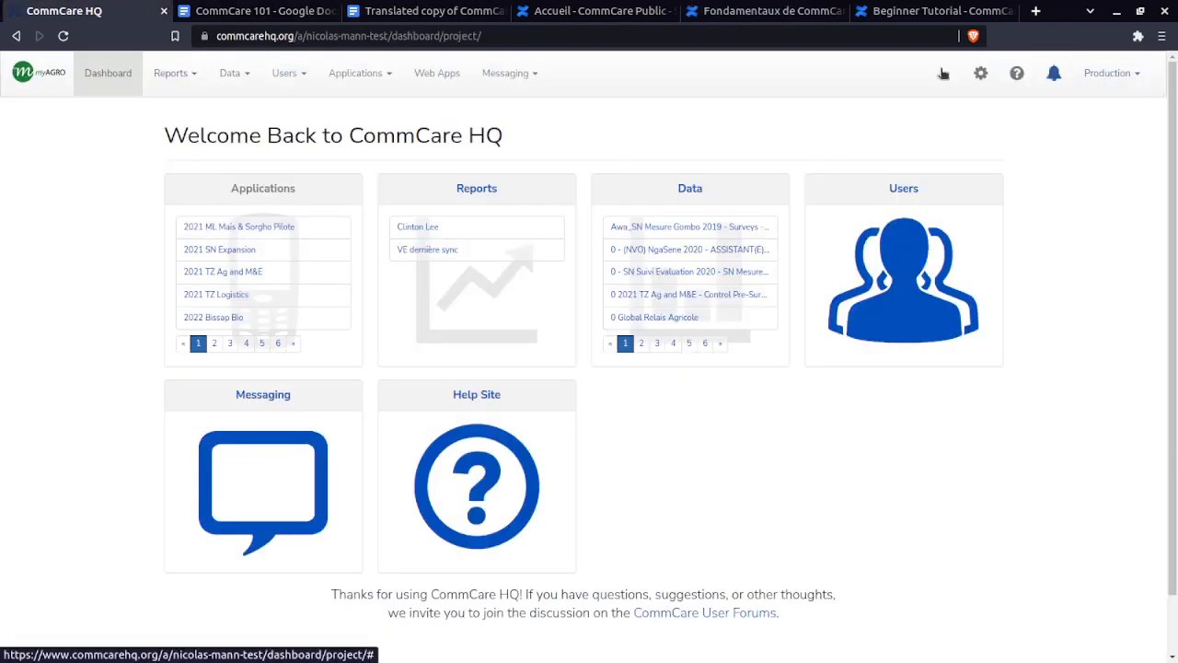
left_click(1141, 74)
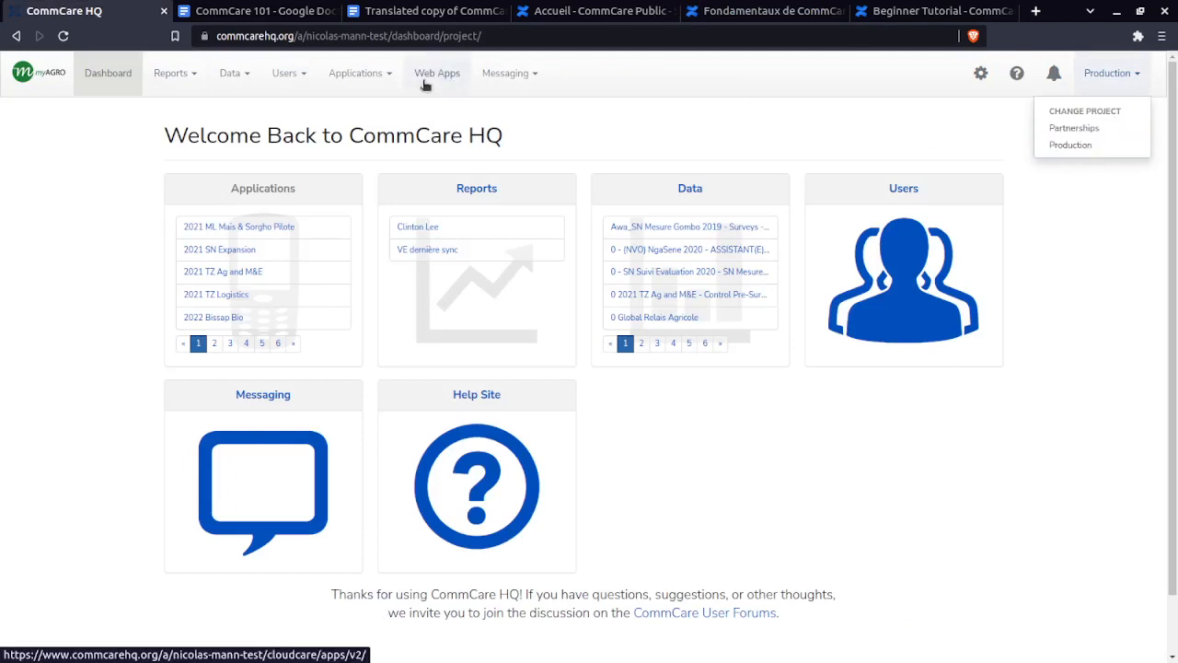
left_click(376, 77)
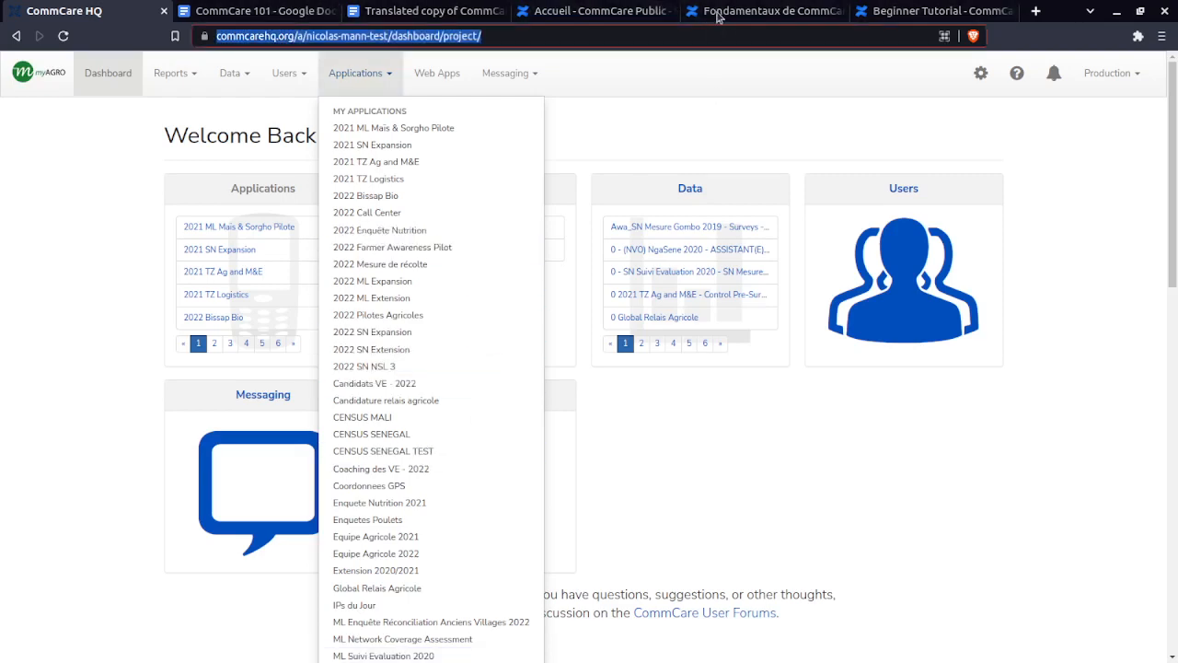
- Scroll the Structure page down to its table of contents and open 'Données dans CommCare'
left_click(766, 11)
scroll(416, 445, "down", 5)
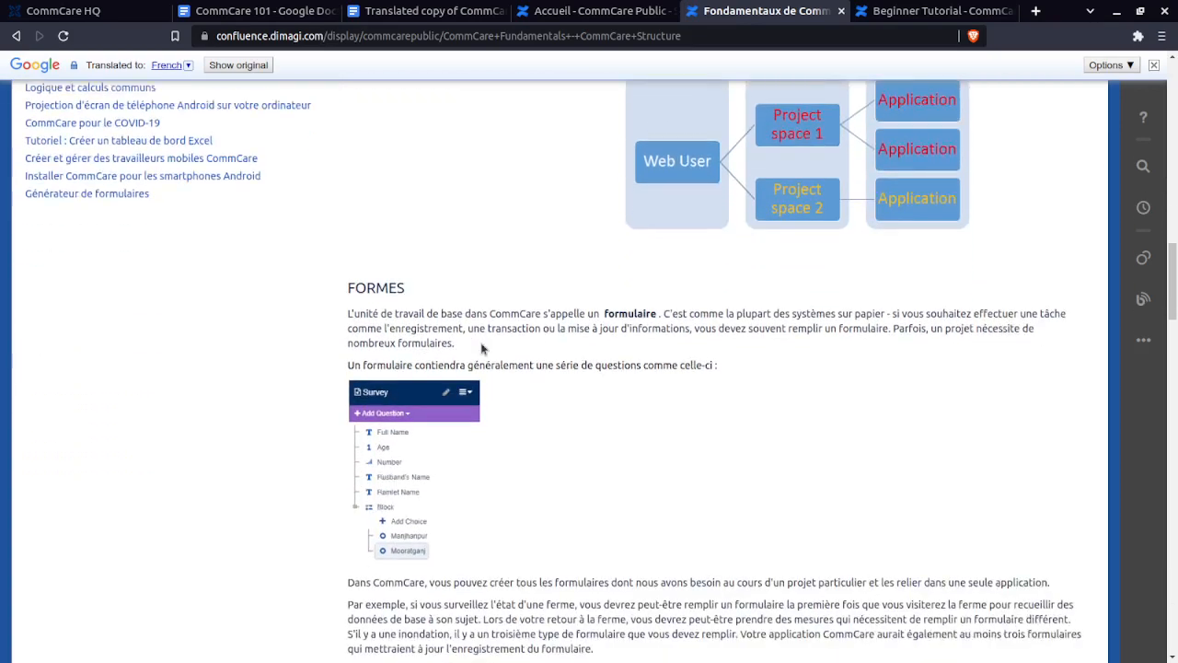
scroll(504, 269, "down", 2)
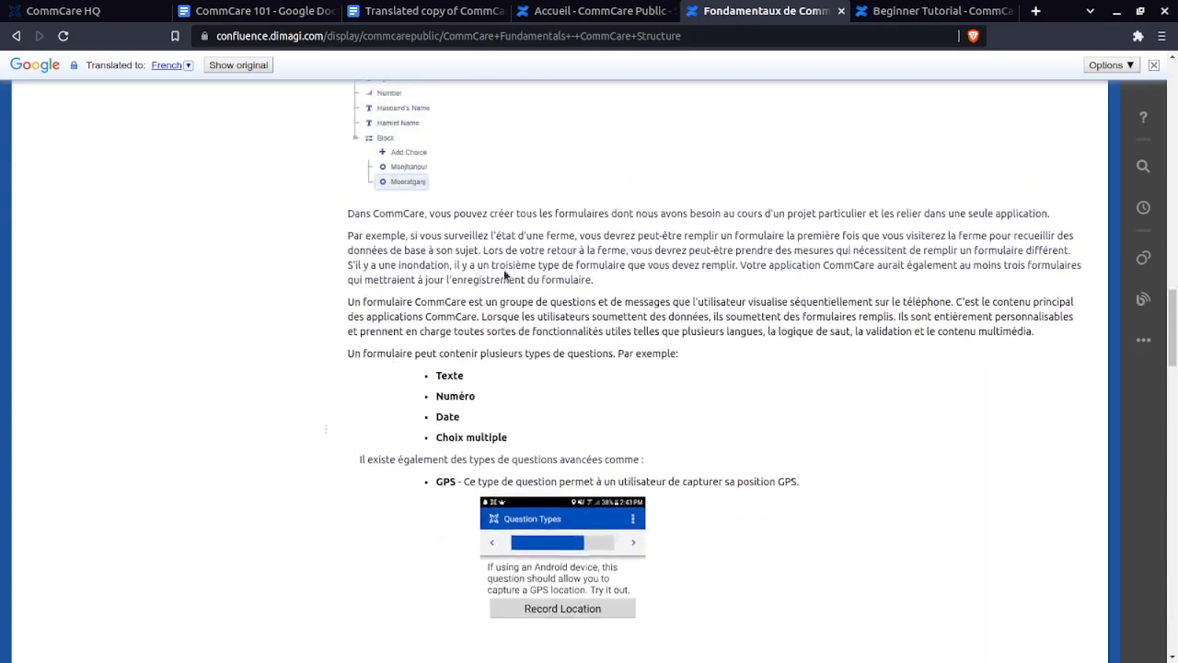
scroll(552, 304, "up", 2)
scroll(440, 189, "down", 3)
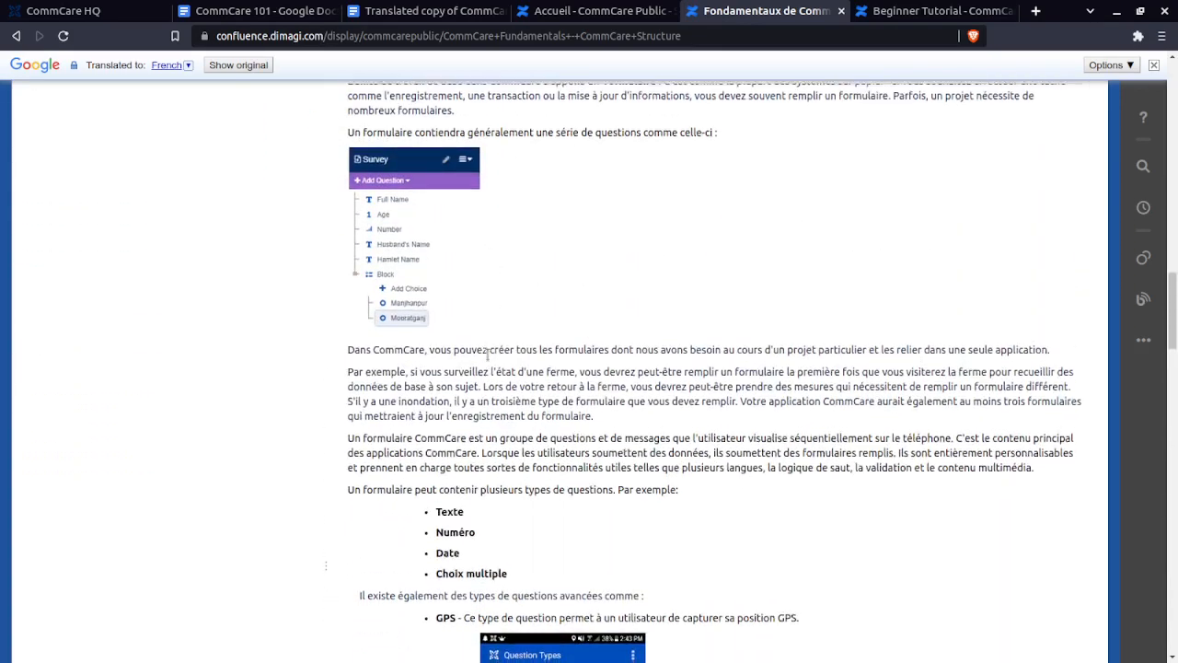
scroll(586, 341, "down", 13)
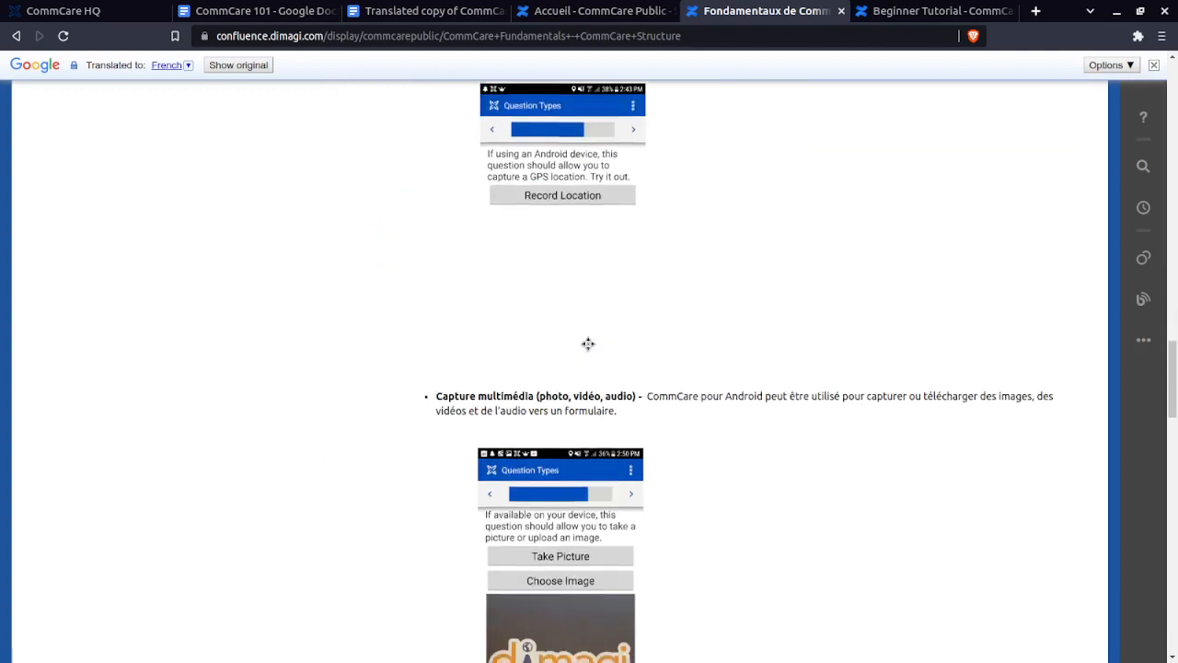
scroll(594, 406, "down", 3)
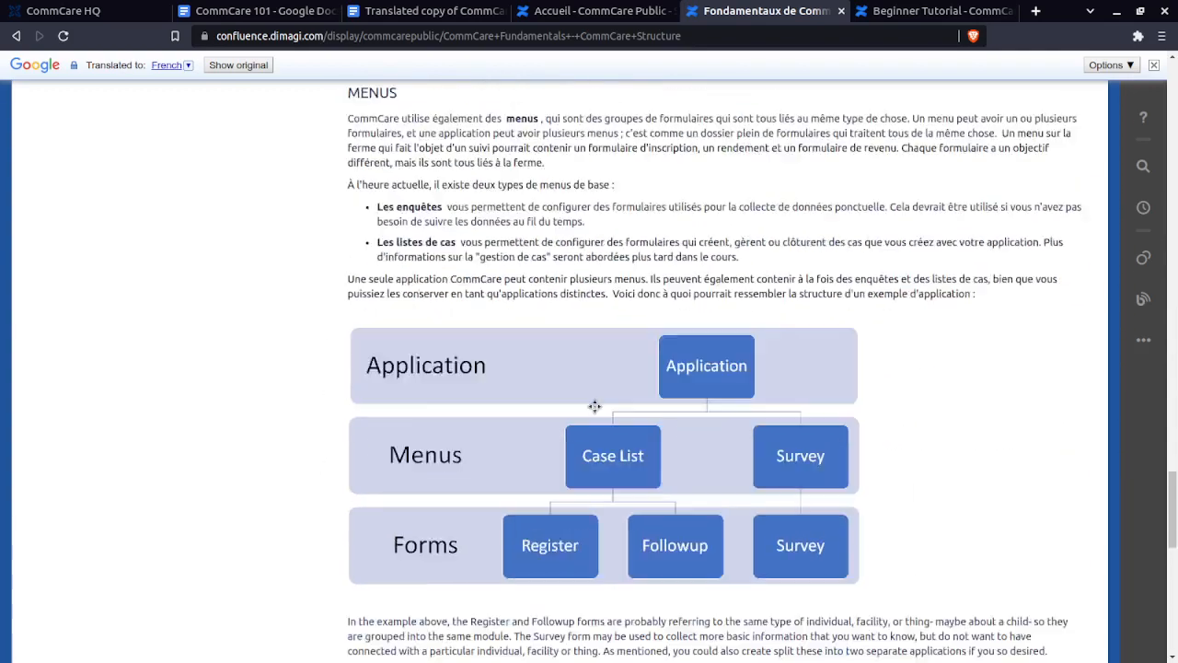
scroll(591, 374, "down", 9)
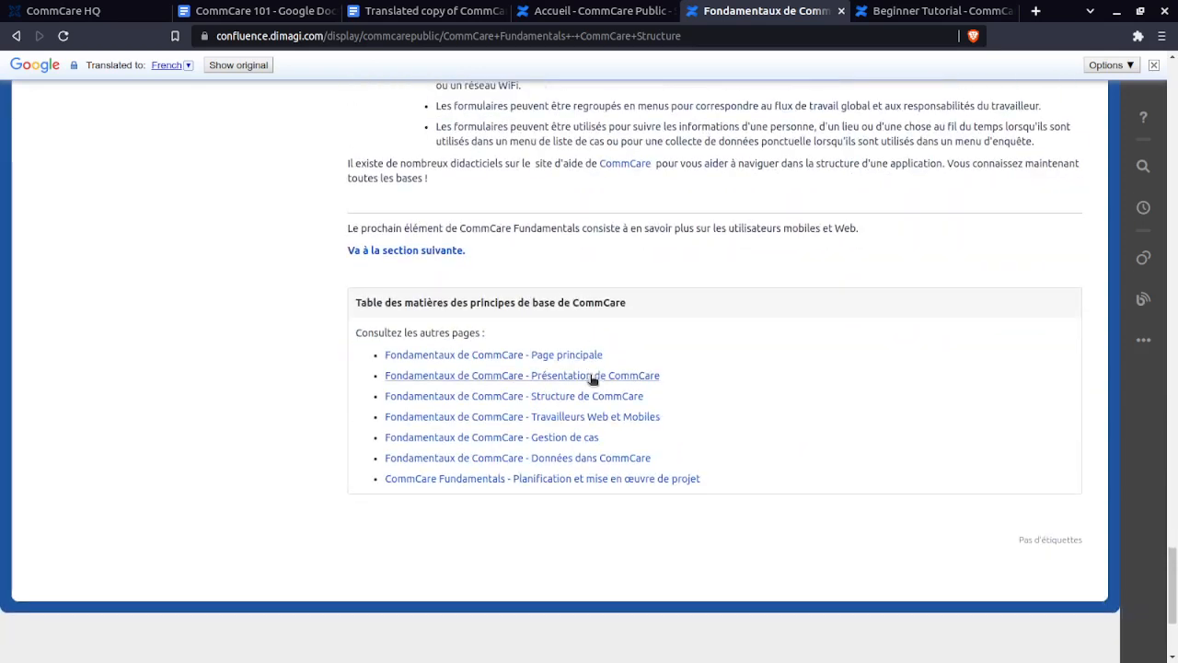
scroll(539, 204, "up", 1)
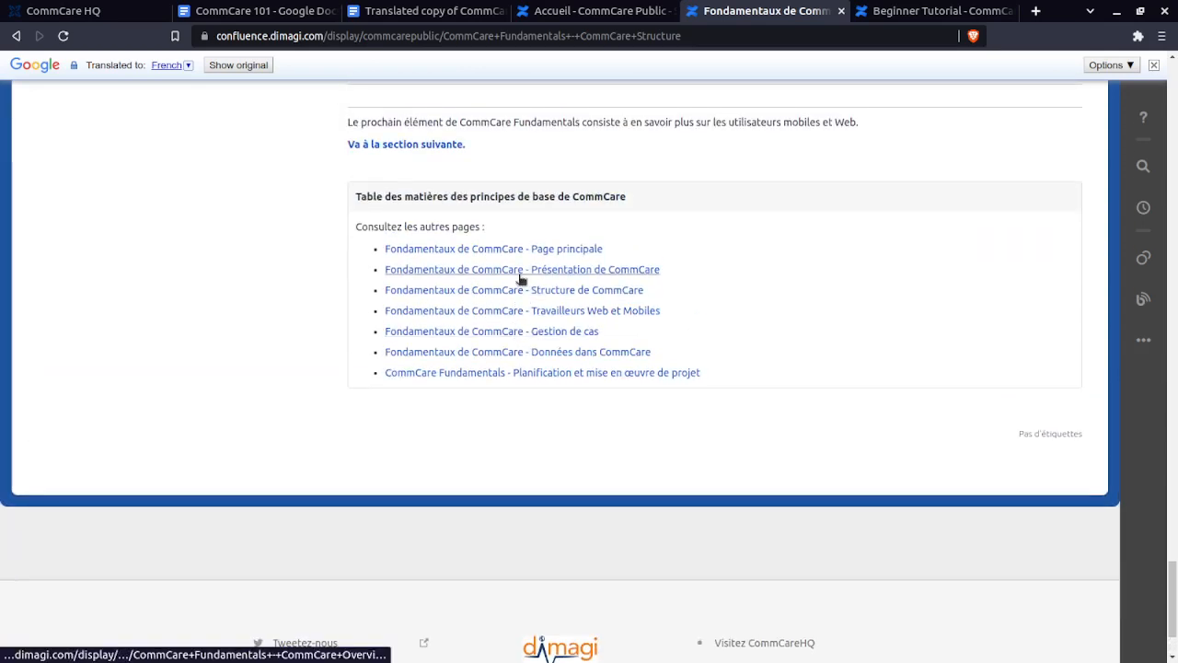
mouse_move(530, 293)
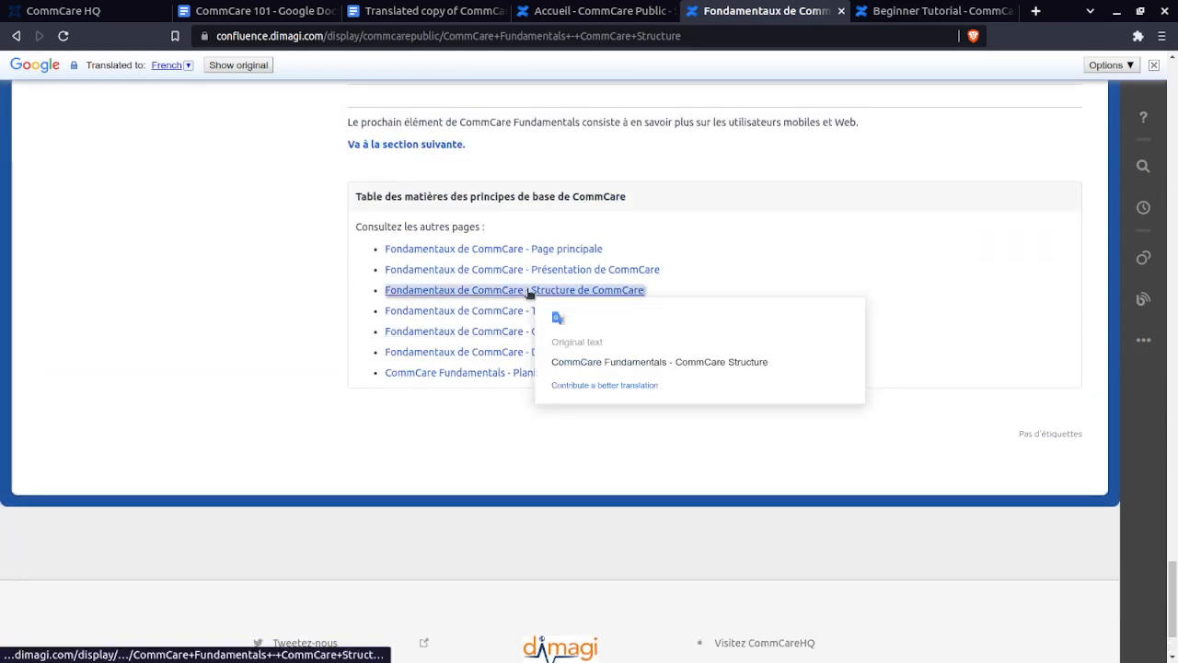
left_click(531, 354)
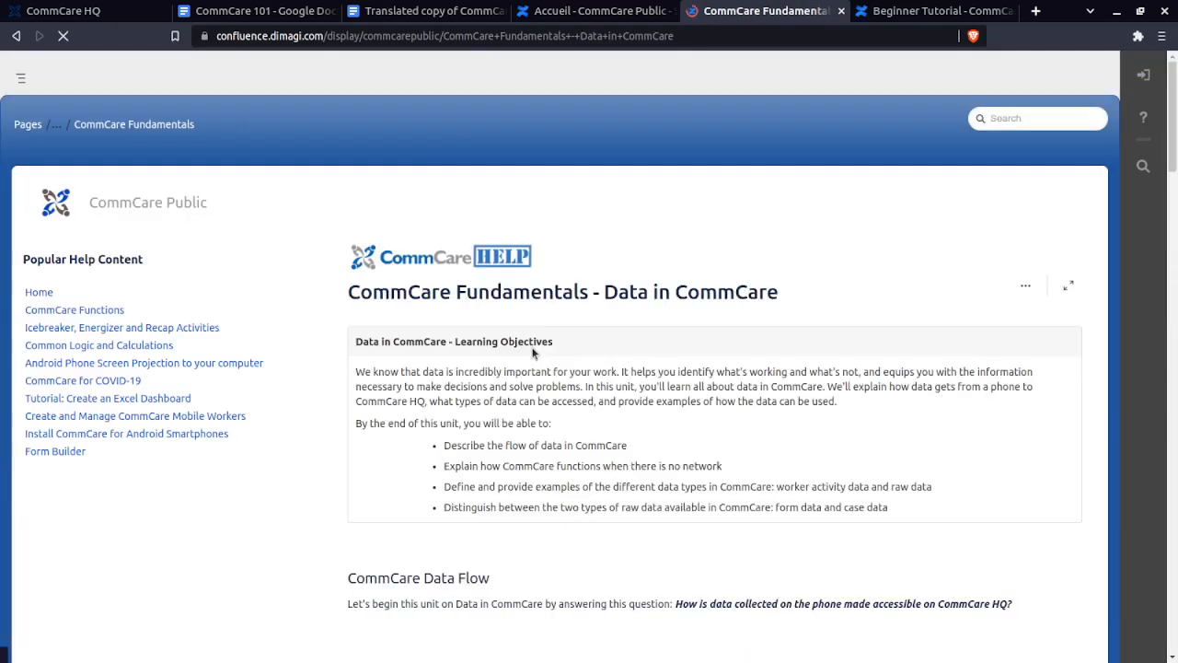
scroll(539, 359, "down", 4)
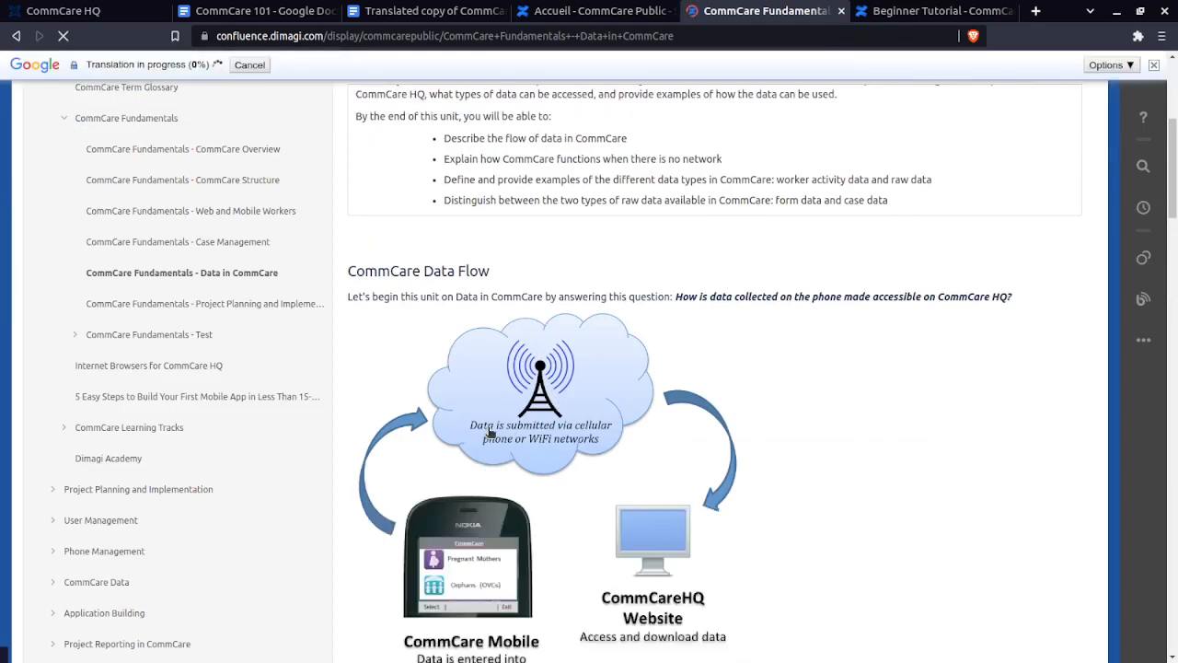
- Scroll the French Data in CommCare page, then return to the CommCare HQ dashboard
scroll(502, 469, "down", 1)
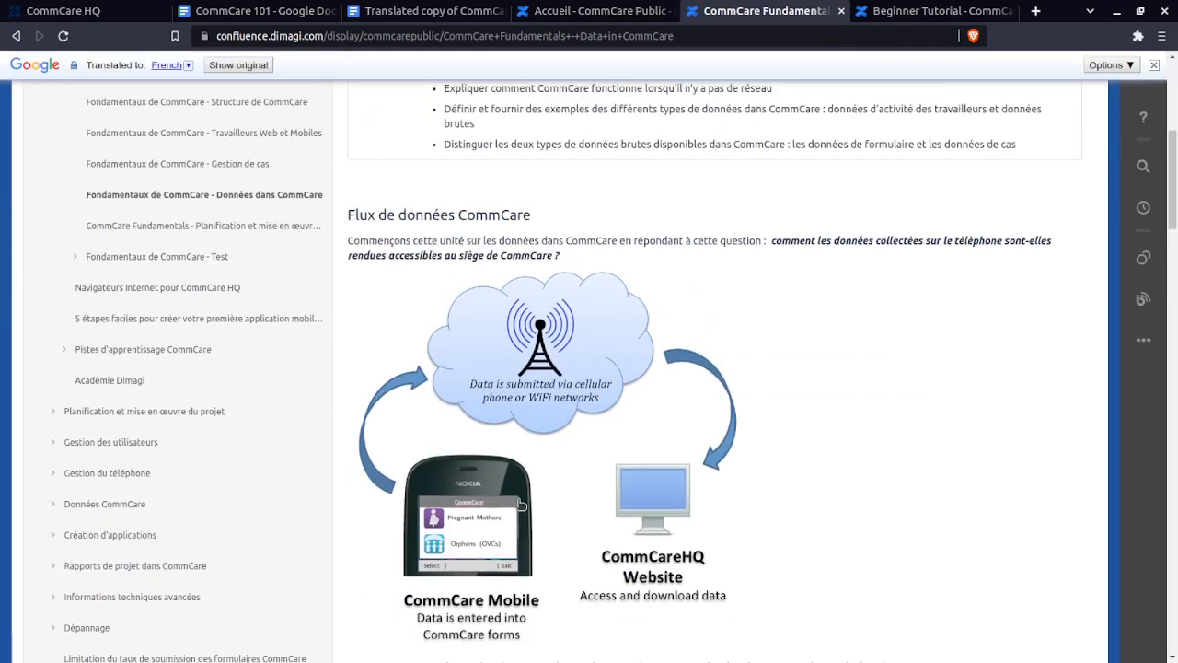
scroll(520, 506, "down", 1)
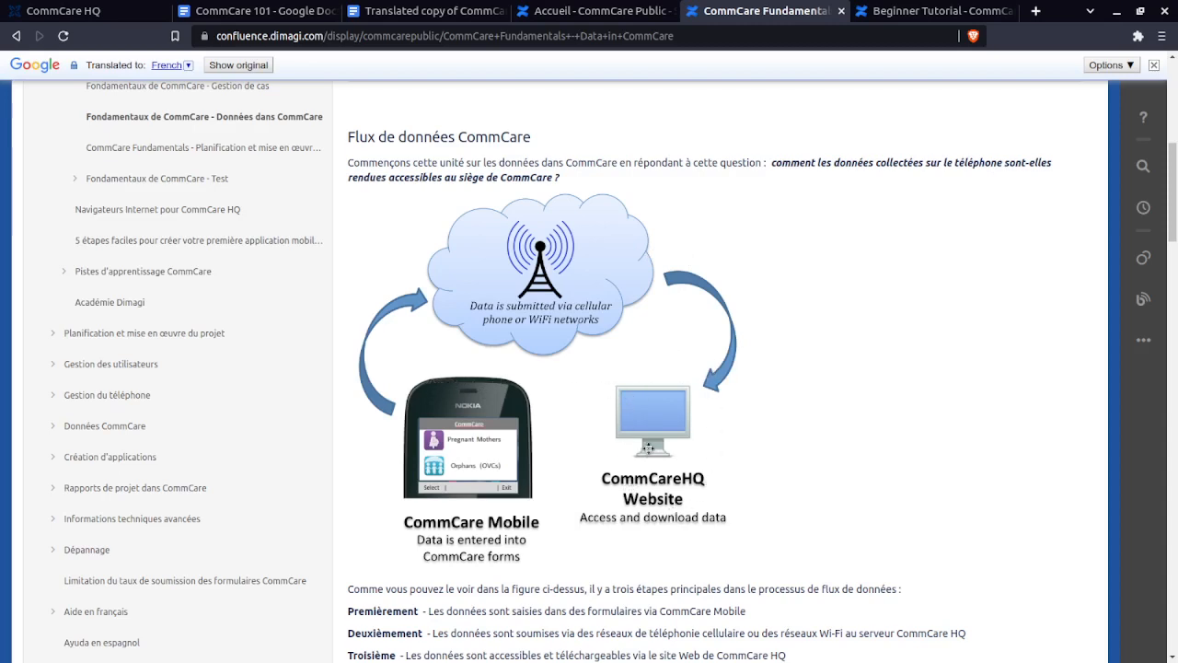
left_click(65, 10)
left_click(736, 10)
left_click(104, 7)
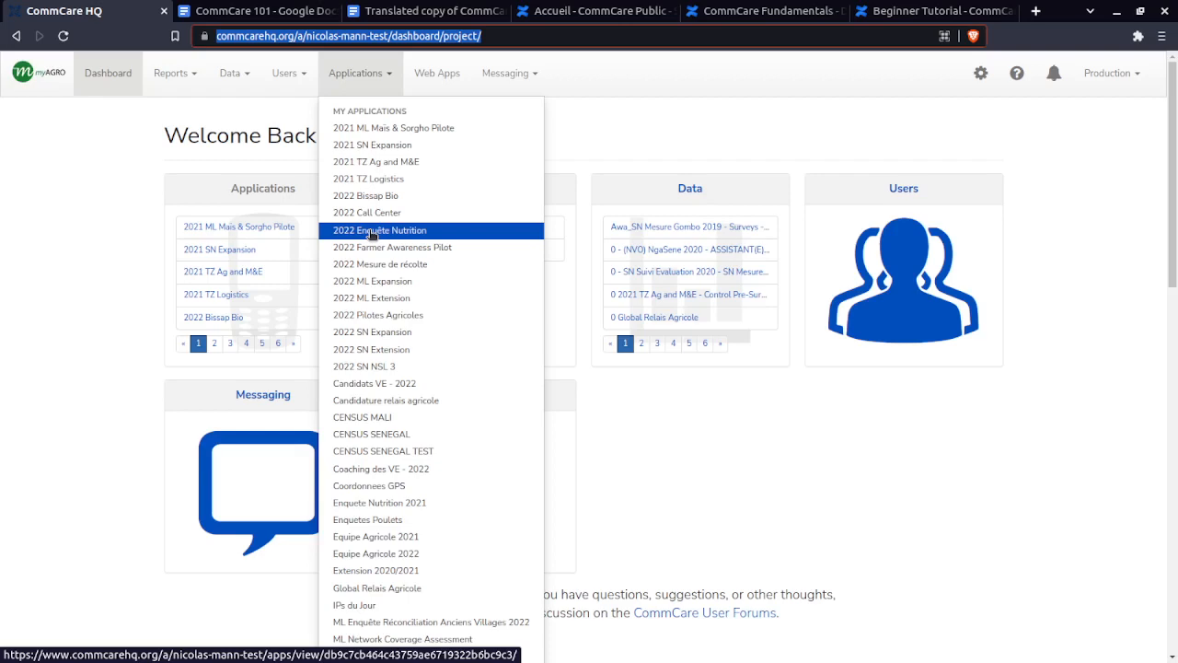
- Bring the French Data in CommCare page with its data-flow diagram back to the front
left_click(761, 16)
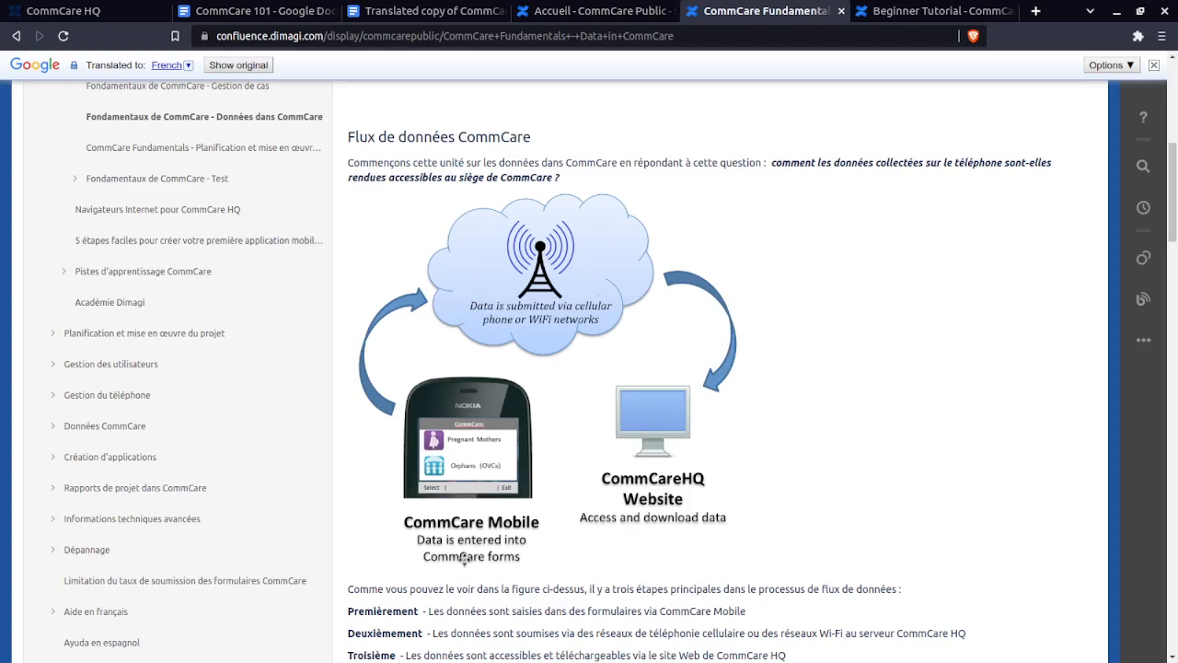
scroll(464, 558, "down", 8)
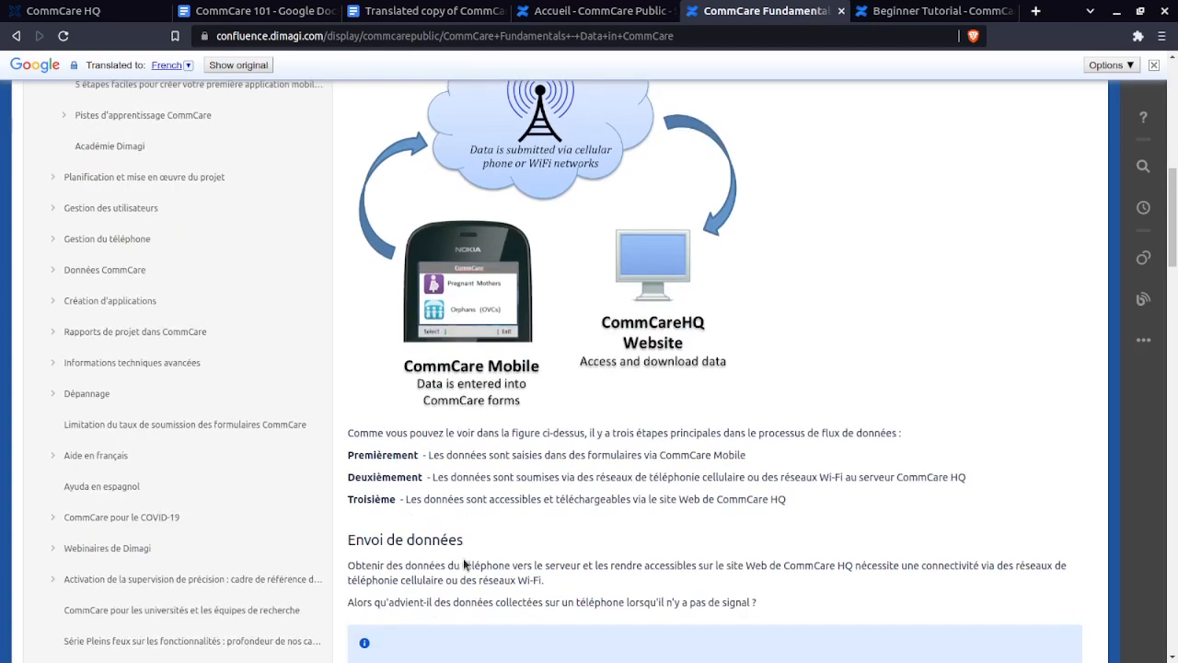
scroll(491, 532, "down", 6)
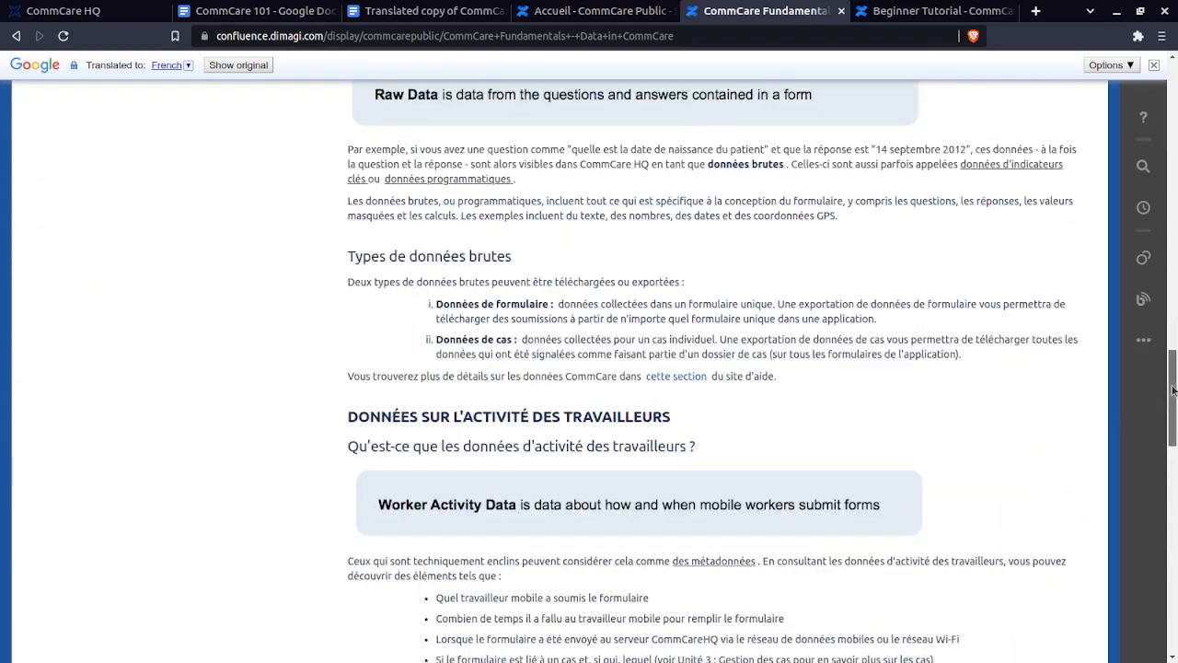
left_click_drag(1172, 394, 1172, 607)
scroll(663, 310, "up", 1)
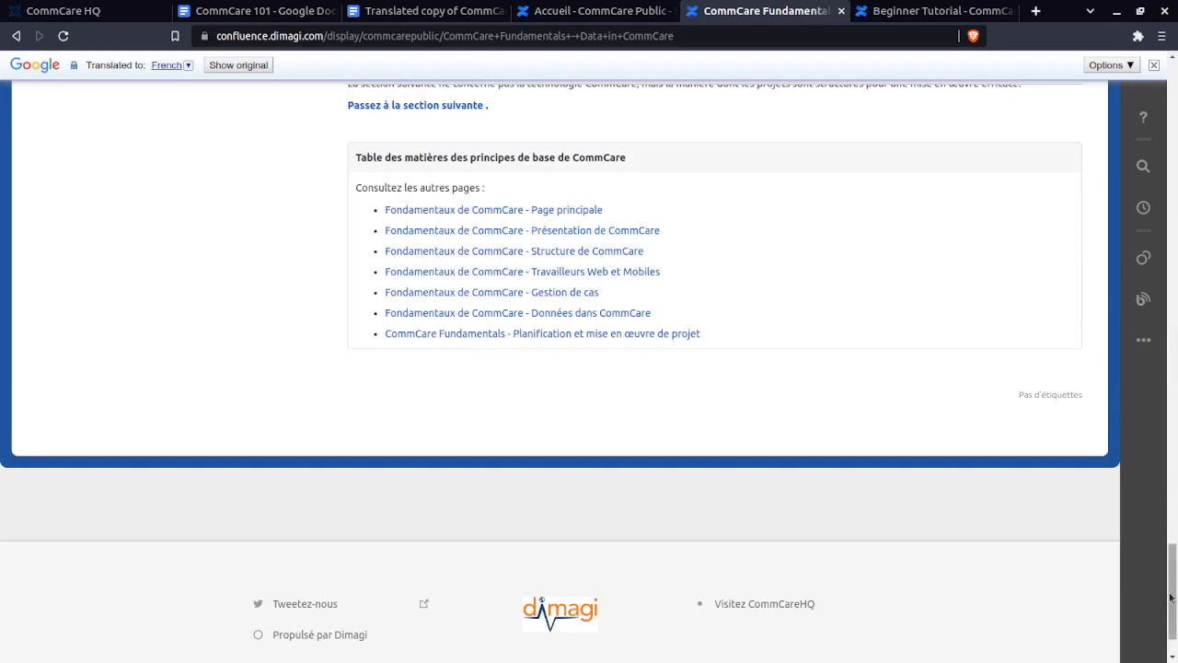
left_click_drag(1170, 598, 681, 102)
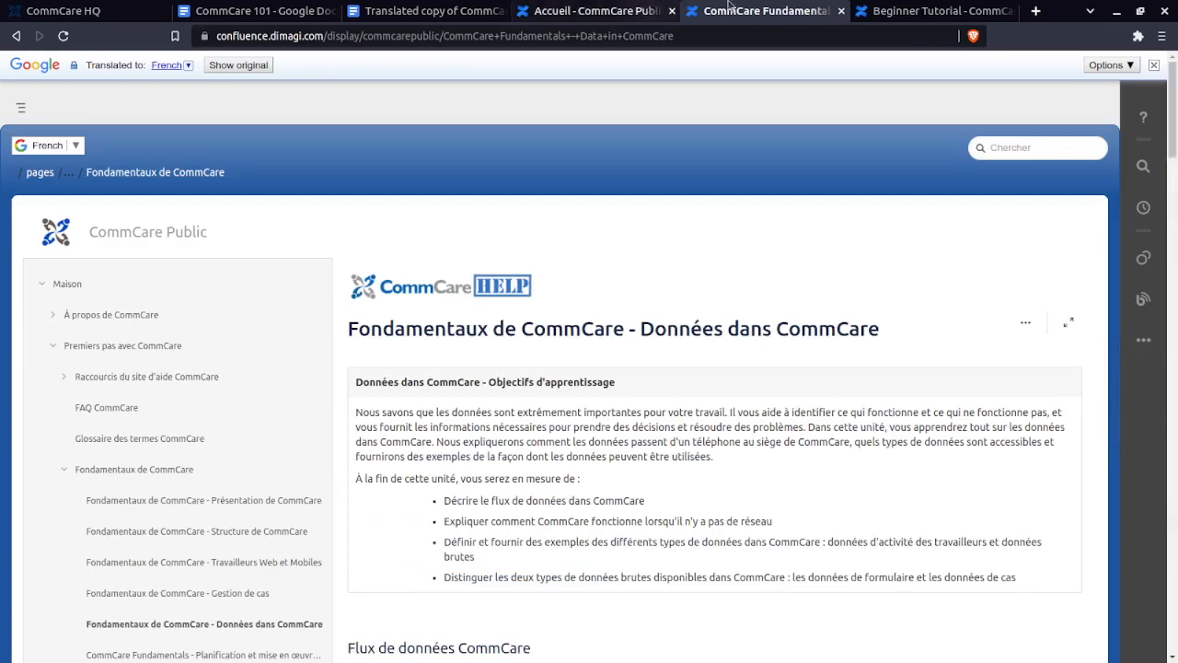
left_click(559, 4)
- Read through the Beginner Tutorial skills list, then return to the translated CommCare 101 notes
left_click(932, 12)
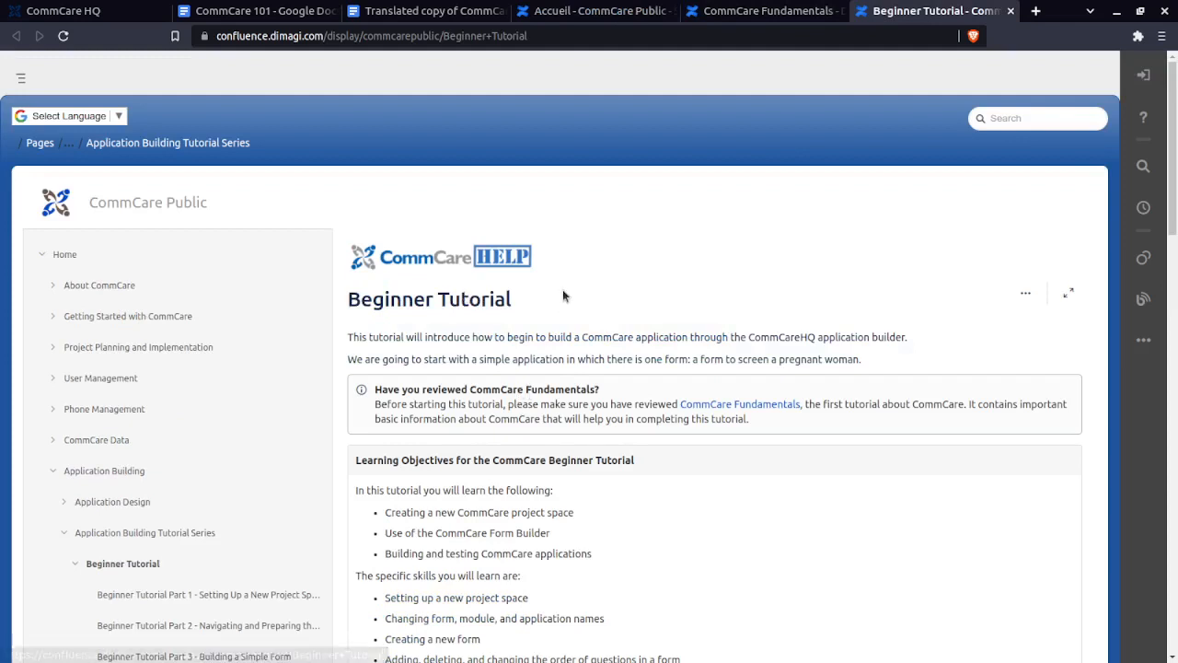
scroll(306, 453, "down", 1)
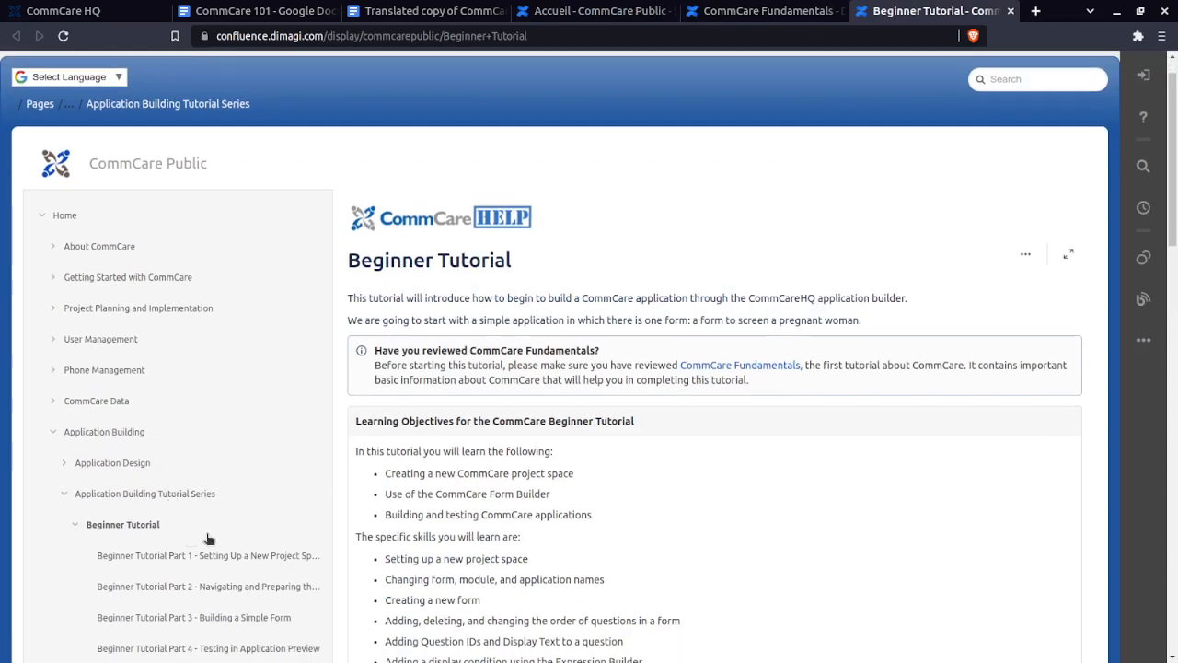
scroll(692, 369, "down", 3)
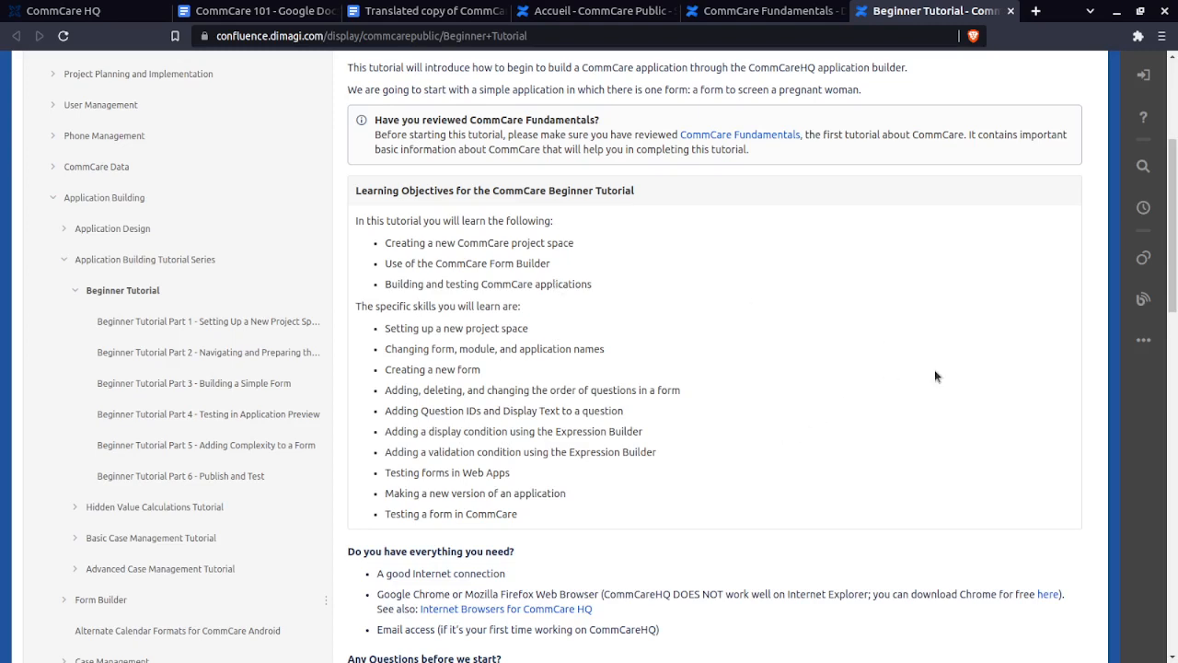
scroll(935, 370, "up", 3)
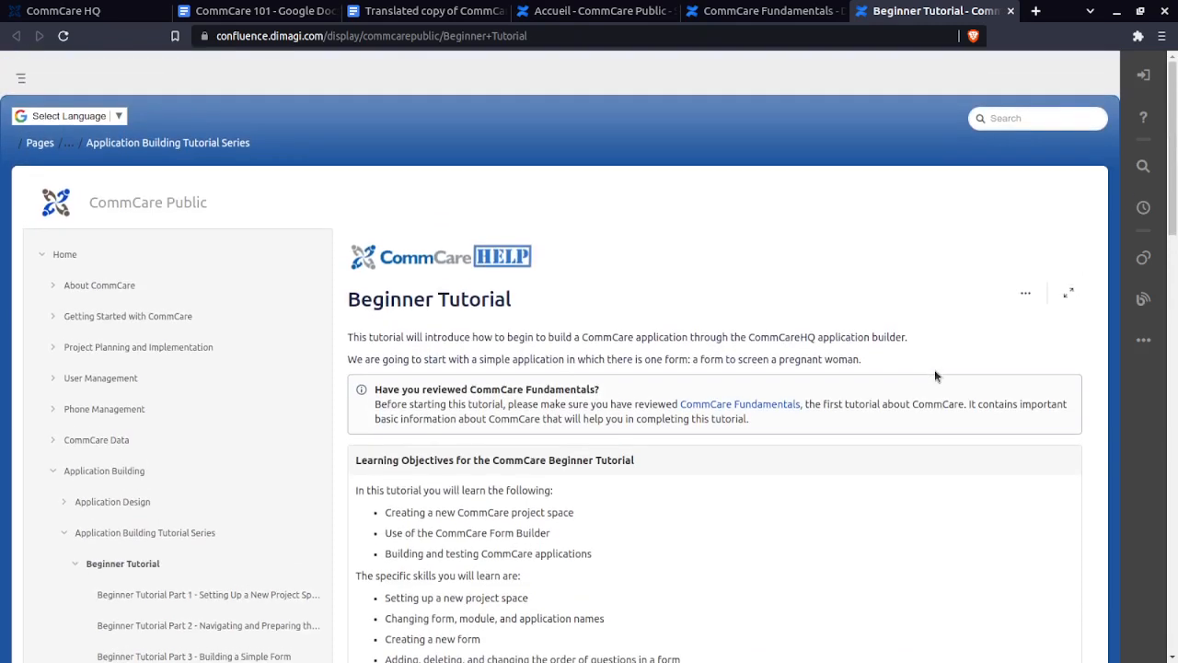
left_click(448, 13)
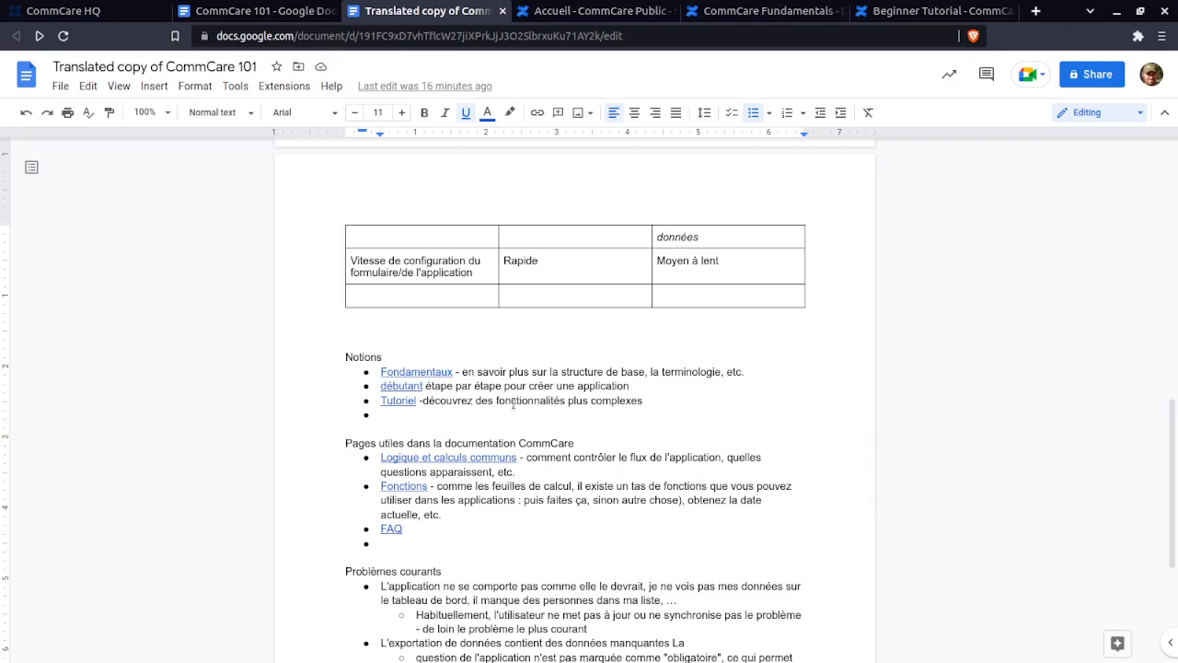
- Bring the 'Formulaire de Recensement enf 0 - 5 ans' spreadsheet tab into this browser window
left_click(589, 432)
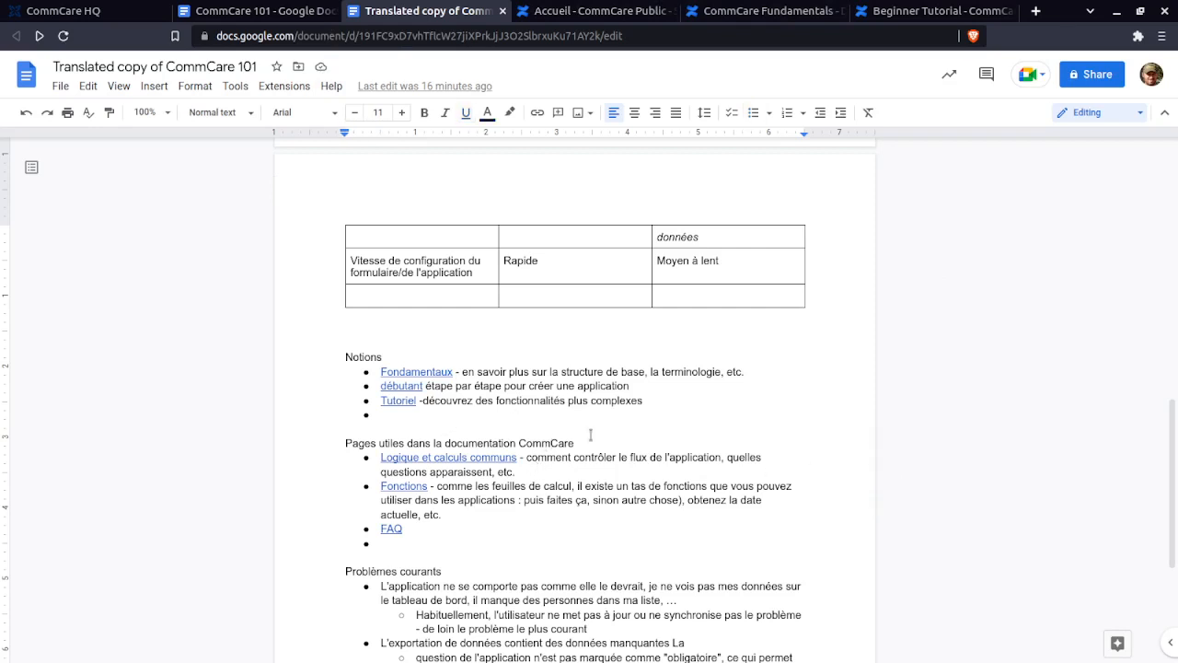
scroll(590, 434, "up", 2)
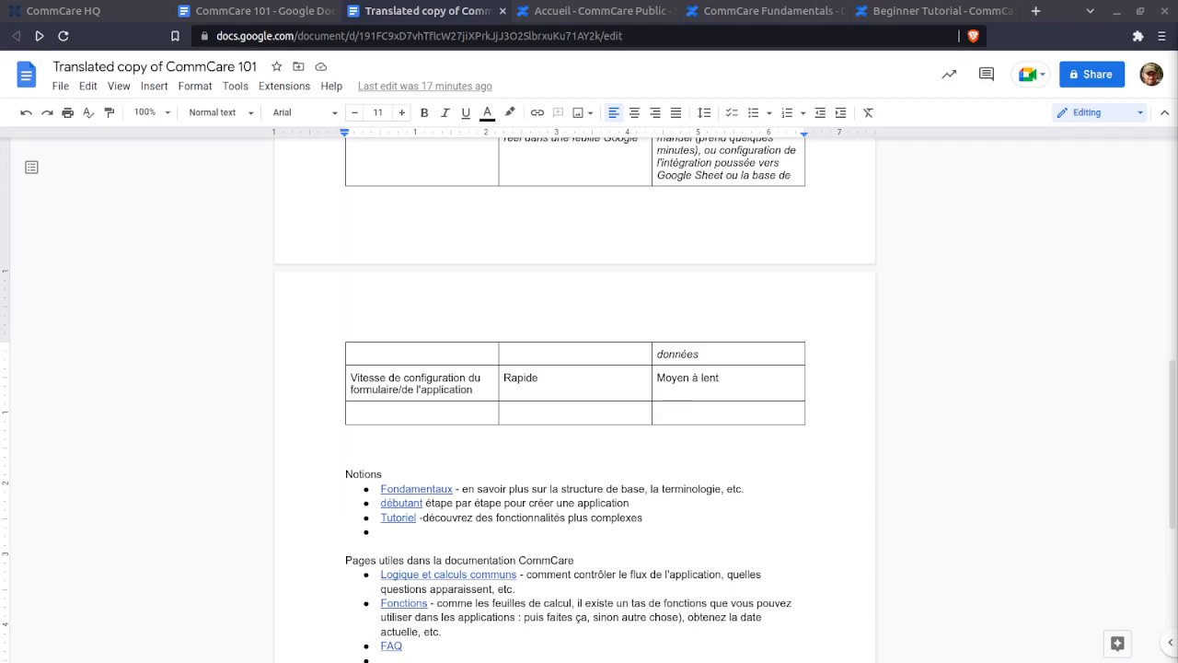
left_click_drag(1096, 52, 801, 17)
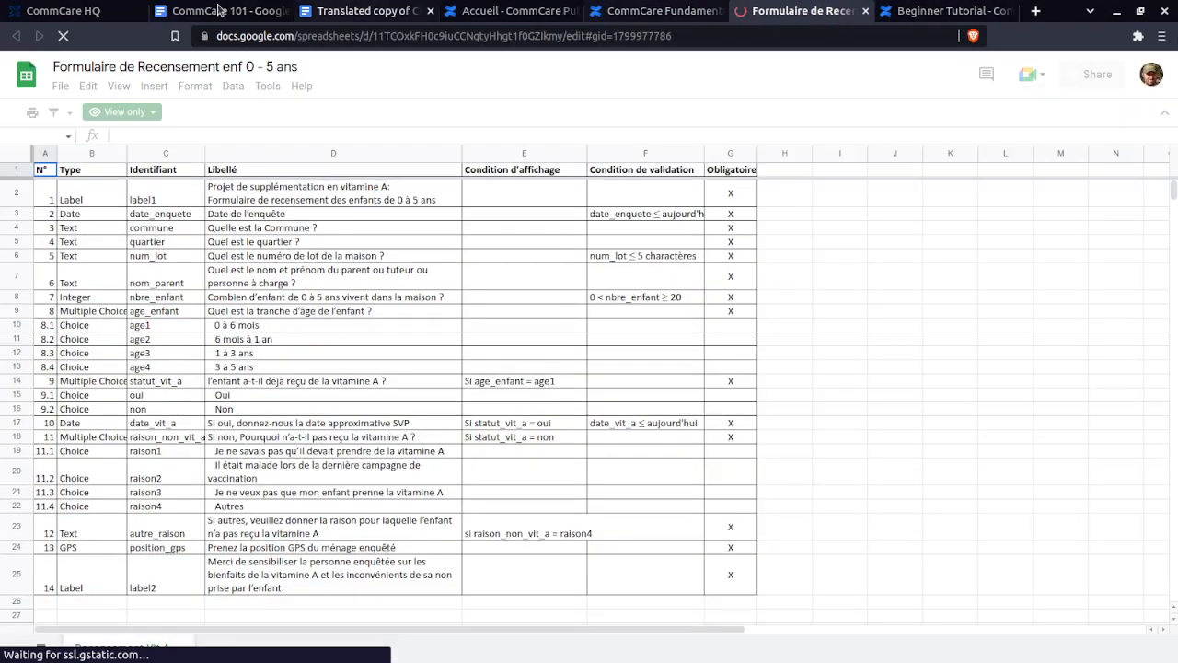
left_click(323, 13)
left_click(774, 12)
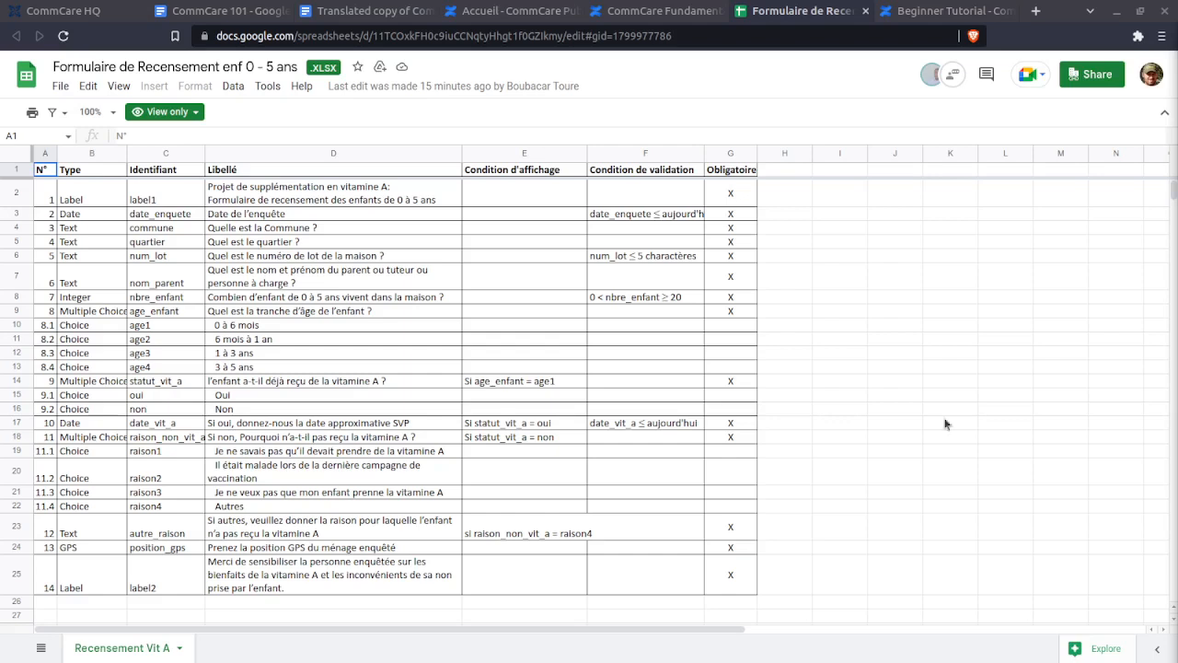
- Switch to CommCare HQ and open the project's Web Users list under Users
left_click(42, 11)
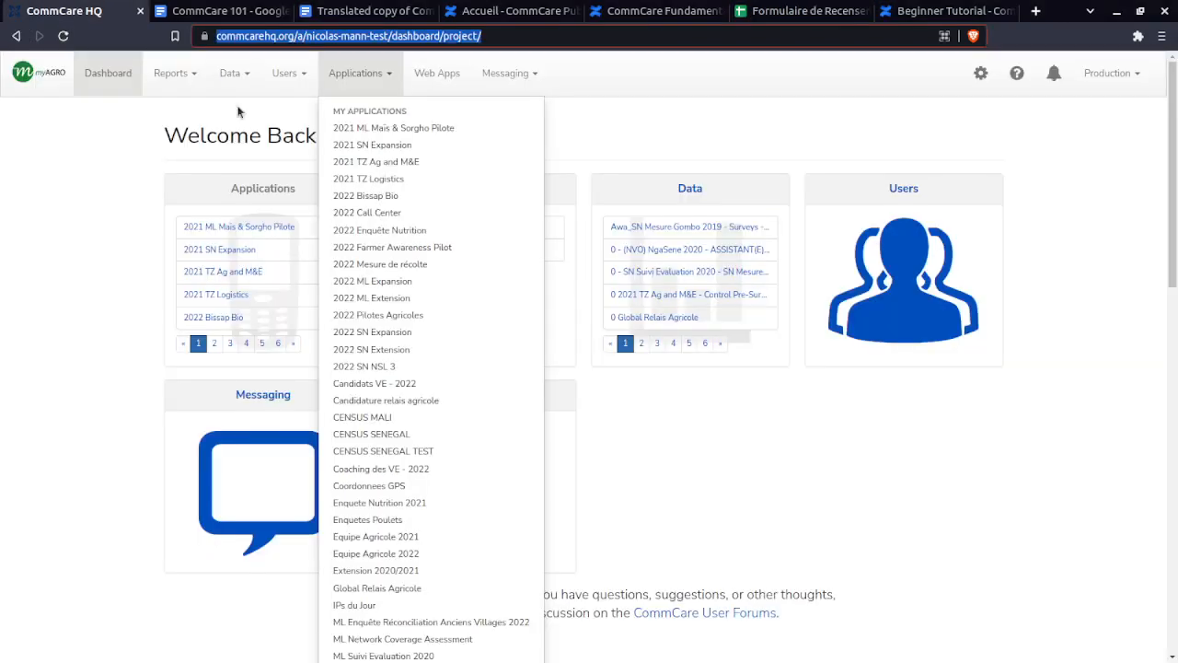
left_click(710, 84)
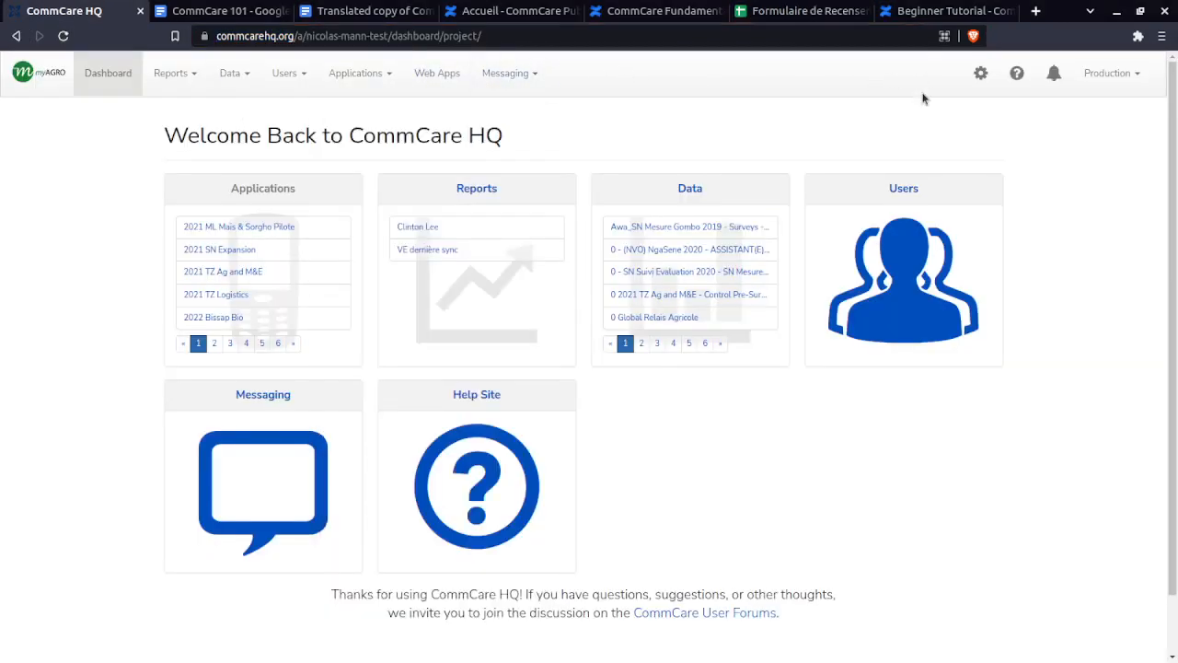
left_click(982, 73)
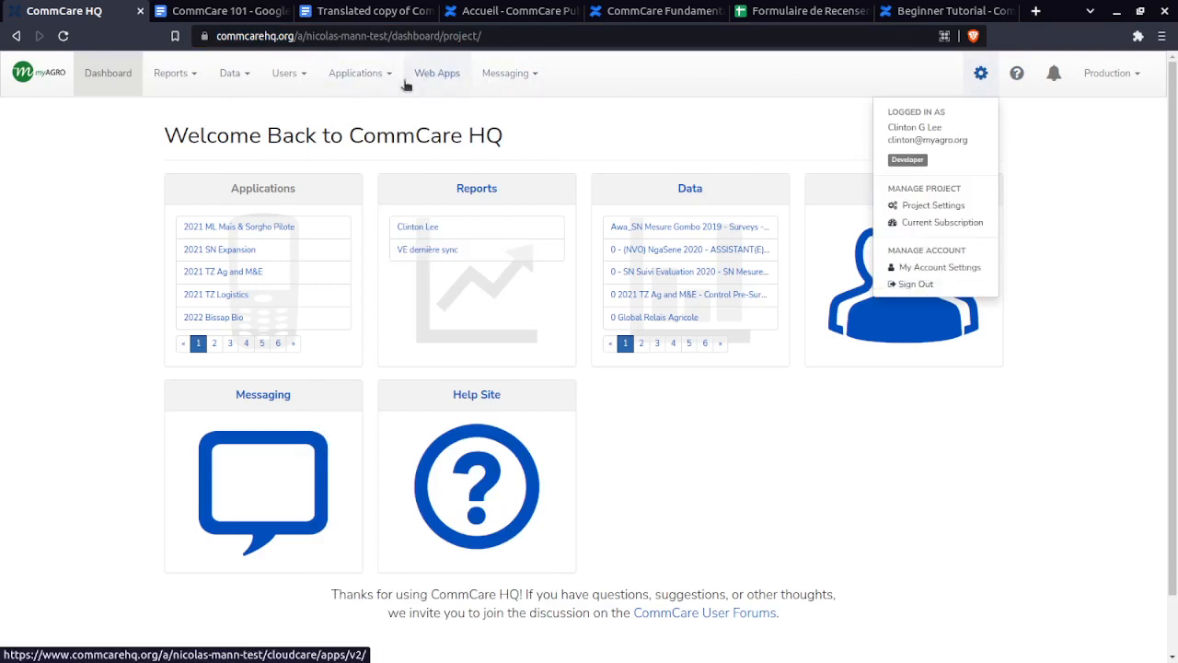
left_click(284, 74)
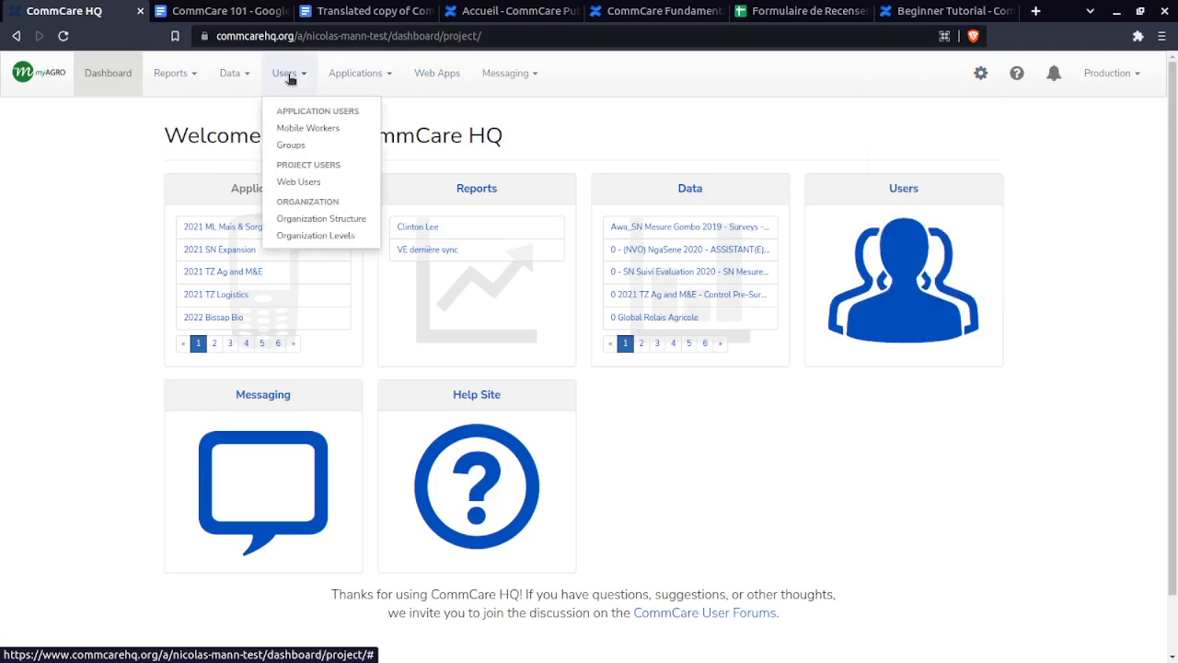
left_click(301, 182)
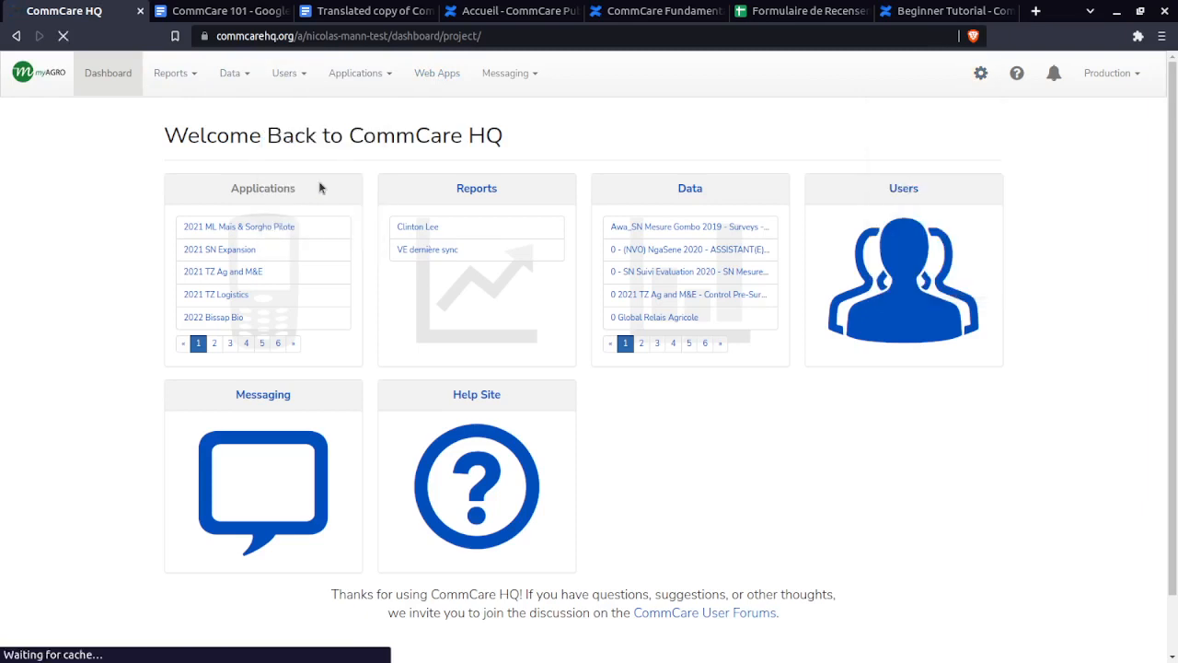
left_click(293, 76)
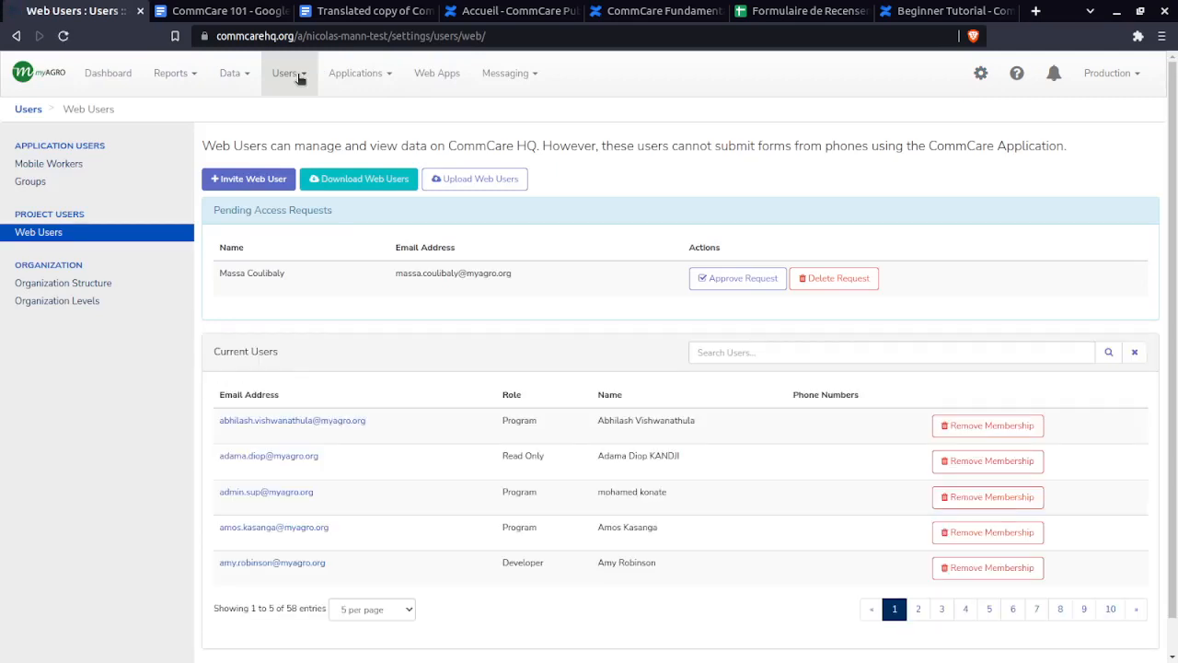
- Page through both pages of the 58 web users, then begin inviting a new web user
mouse_move(300, 79)
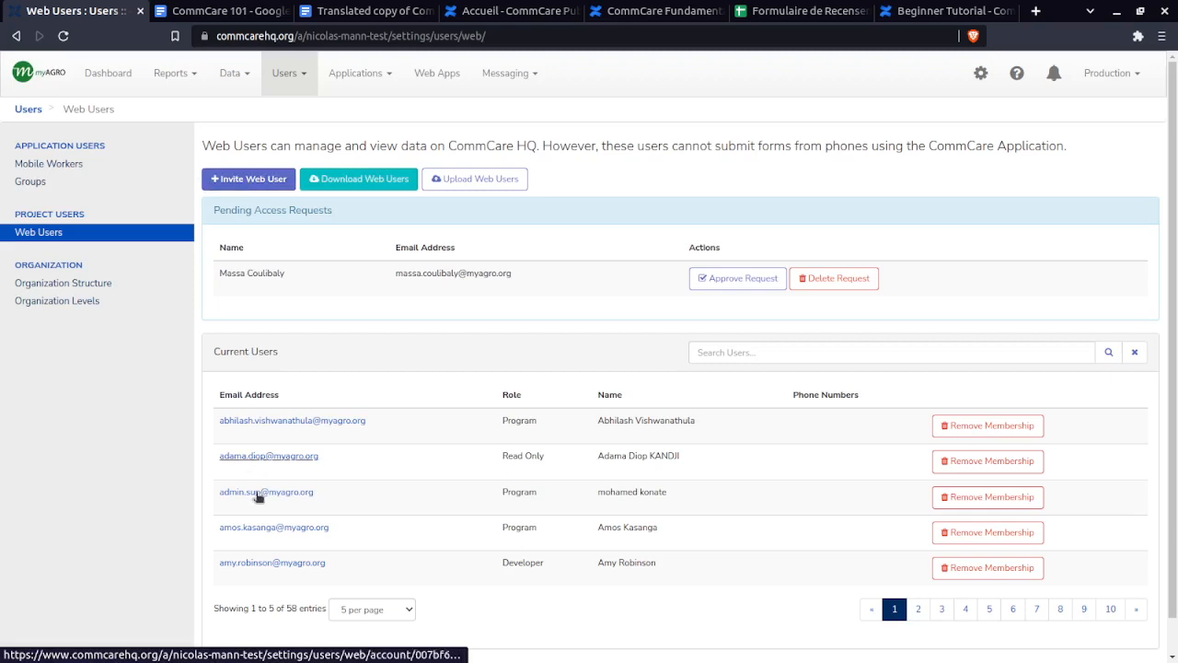
scroll(277, 534, "down", 1)
left_click(917, 572)
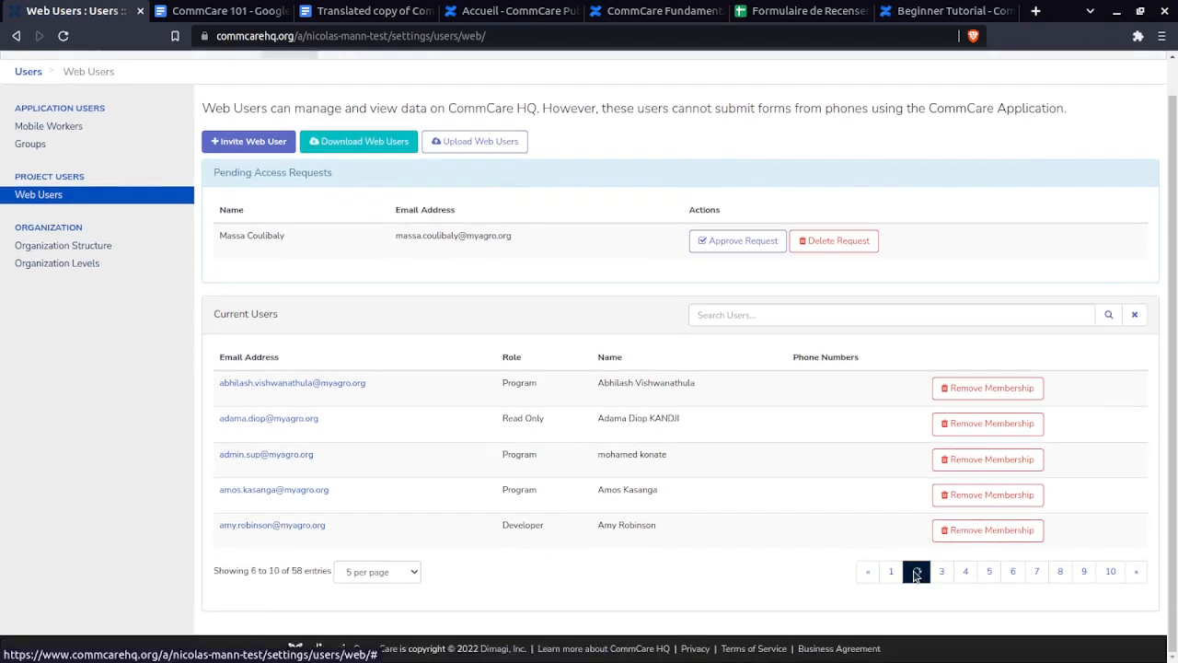
left_click(894, 573)
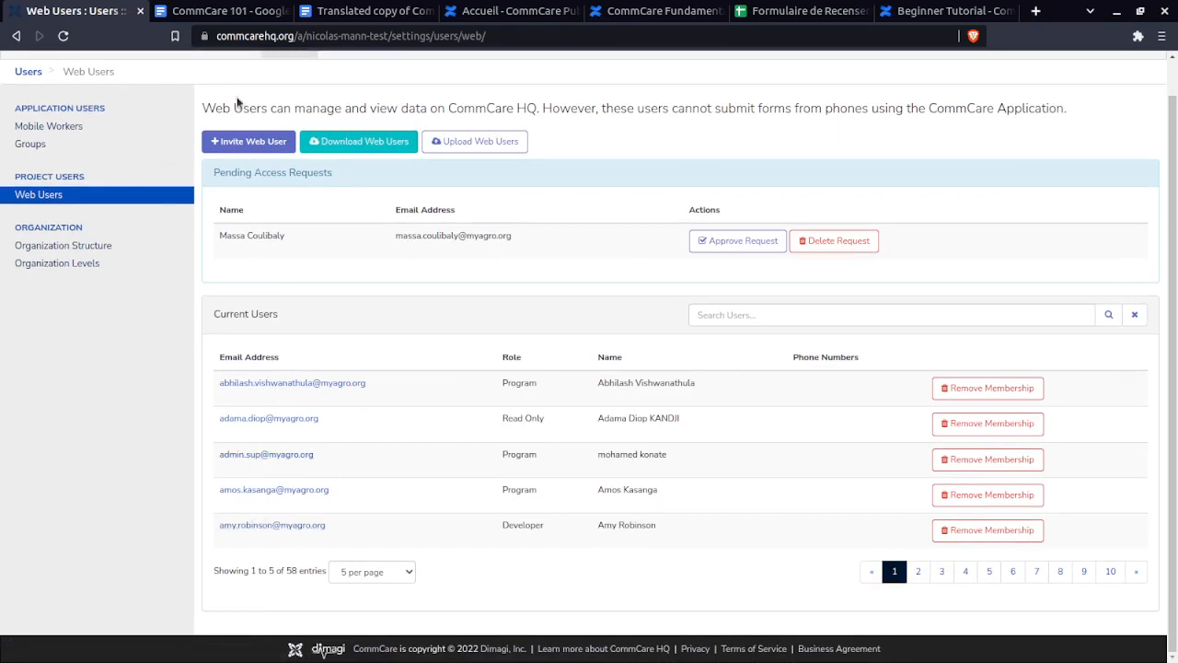
left_click(266, 145)
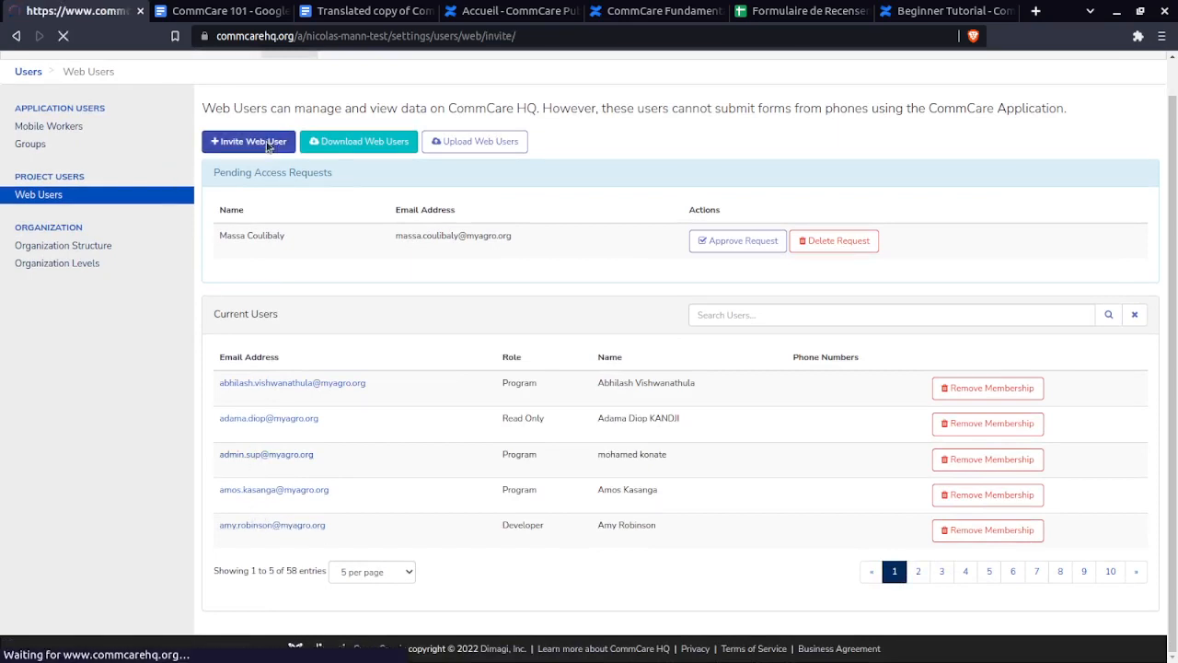
- Enter the new user's e-mail address in the Invite Web User form, leaving Project Role unset
left_click(433, 179)
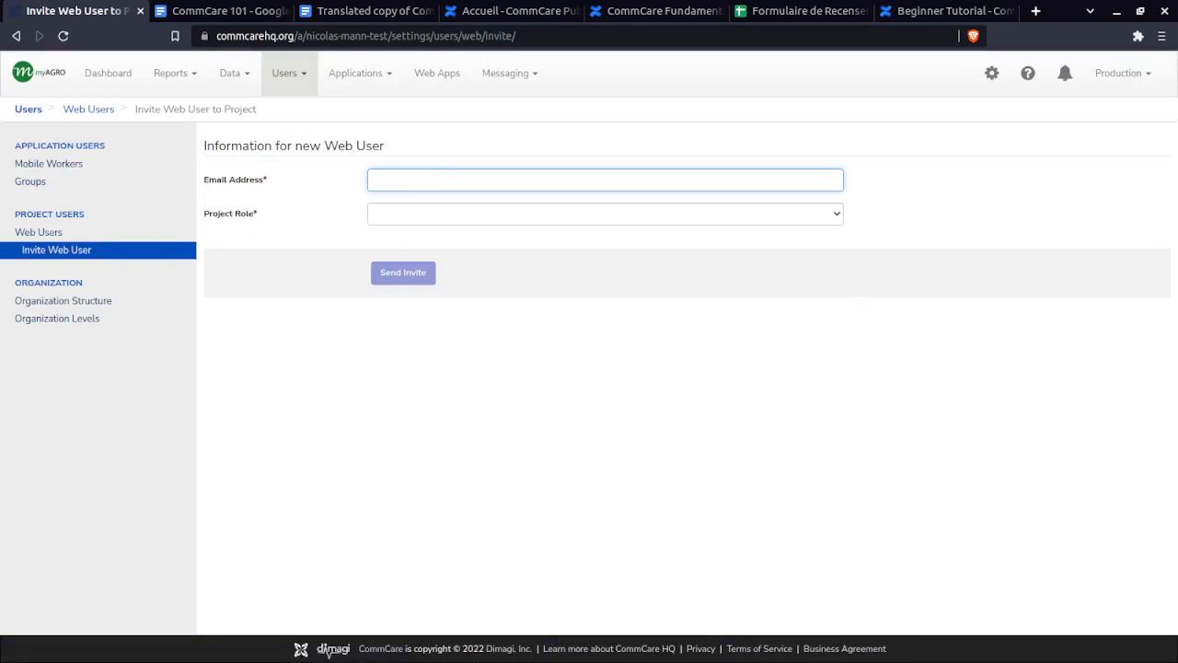
key("alt+Tab")
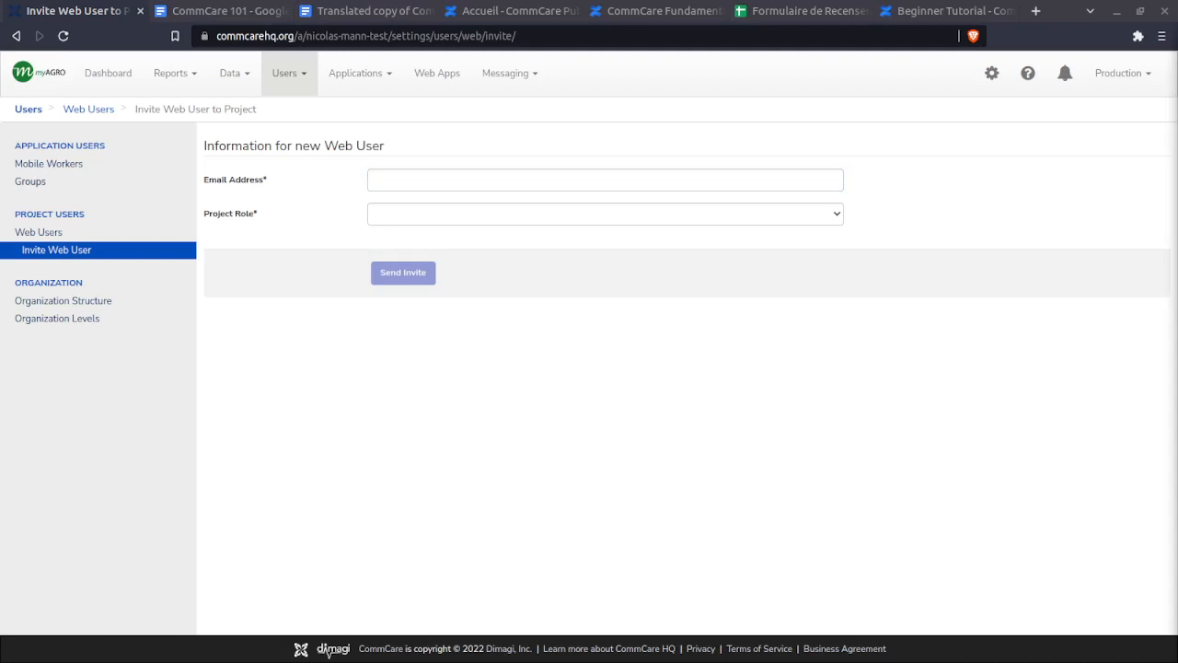
left_click(497, 182)
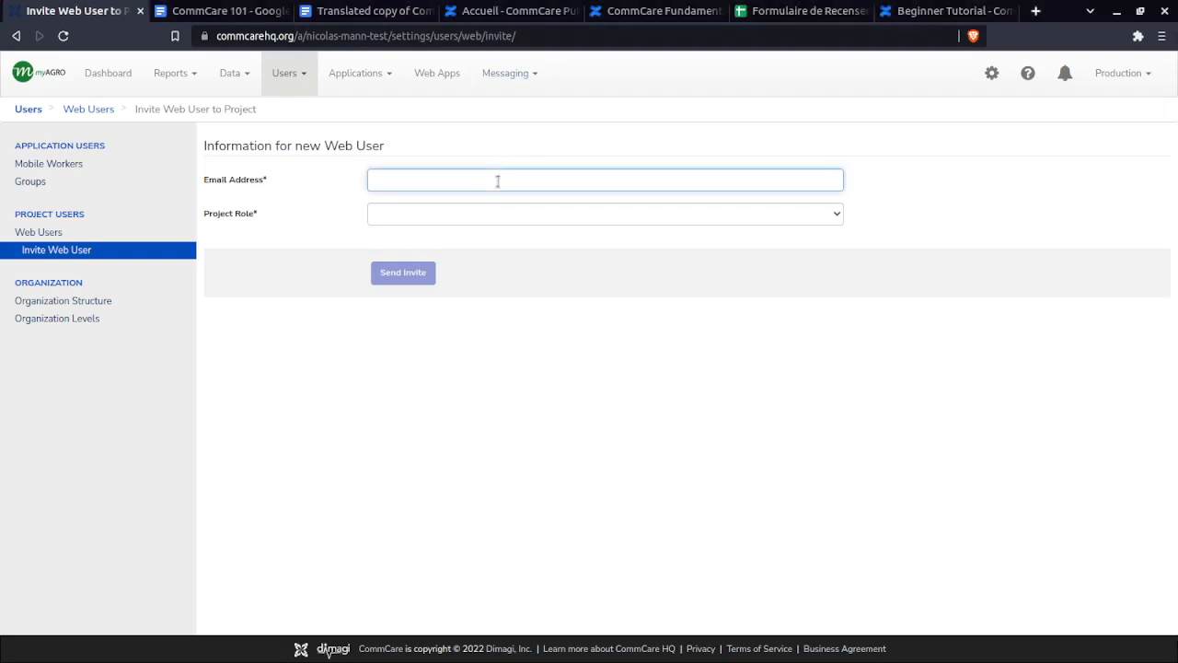
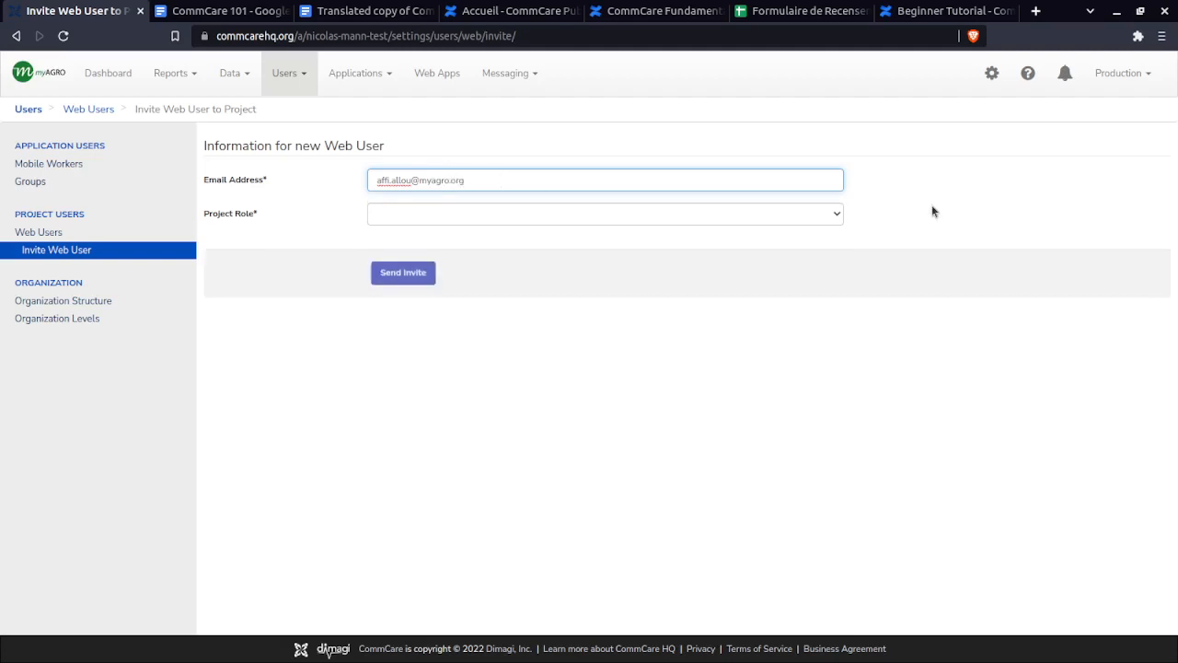
left_click_drag(507, 182, 337, 181)
left_click(833, 218)
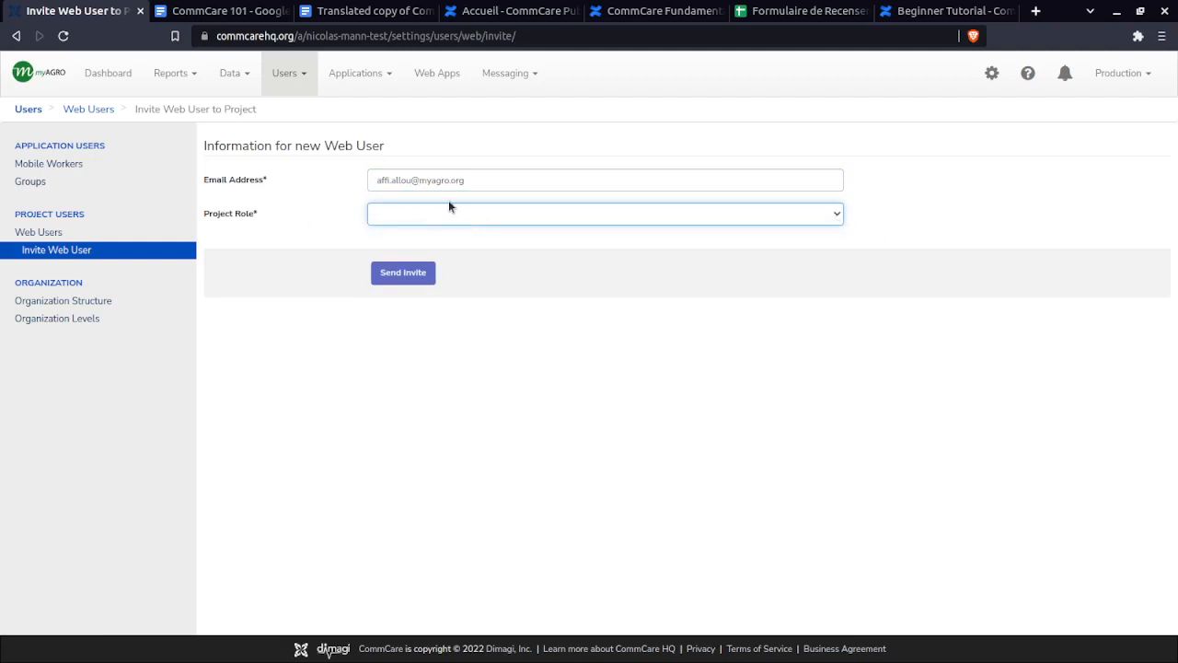
left_click(449, 201)
left_click(455, 212)
- Browse through the project's Applications list, then close it
left_click(373, 74)
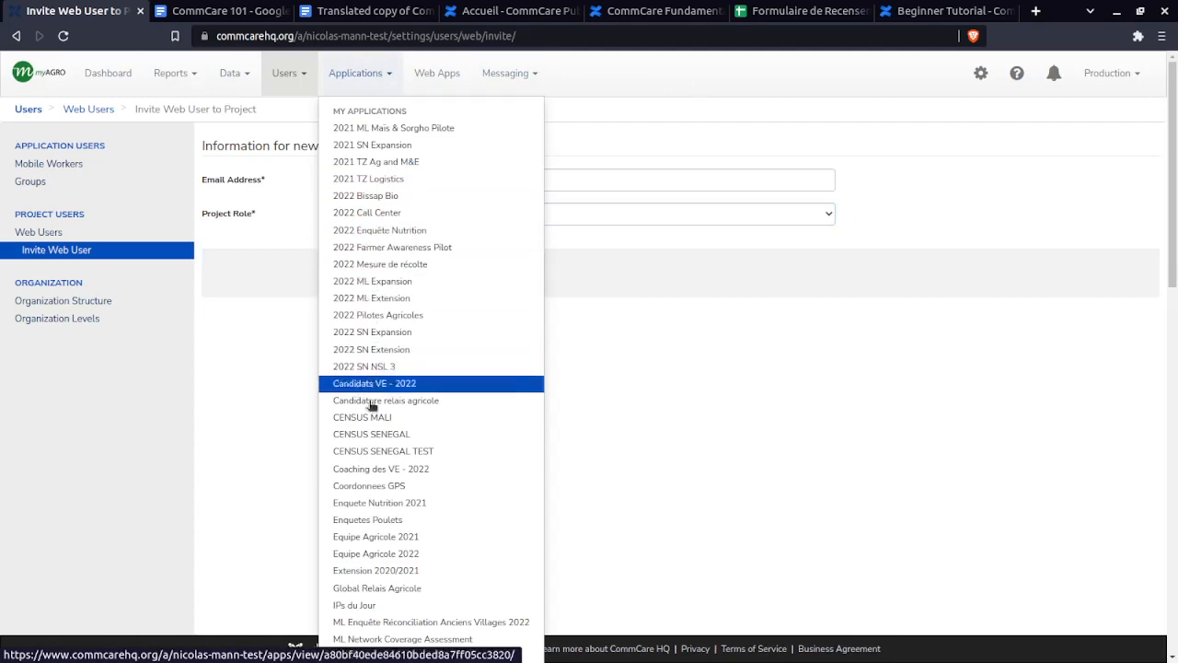
scroll(361, 502, "down", 3)
scroll(361, 514, "down", 9)
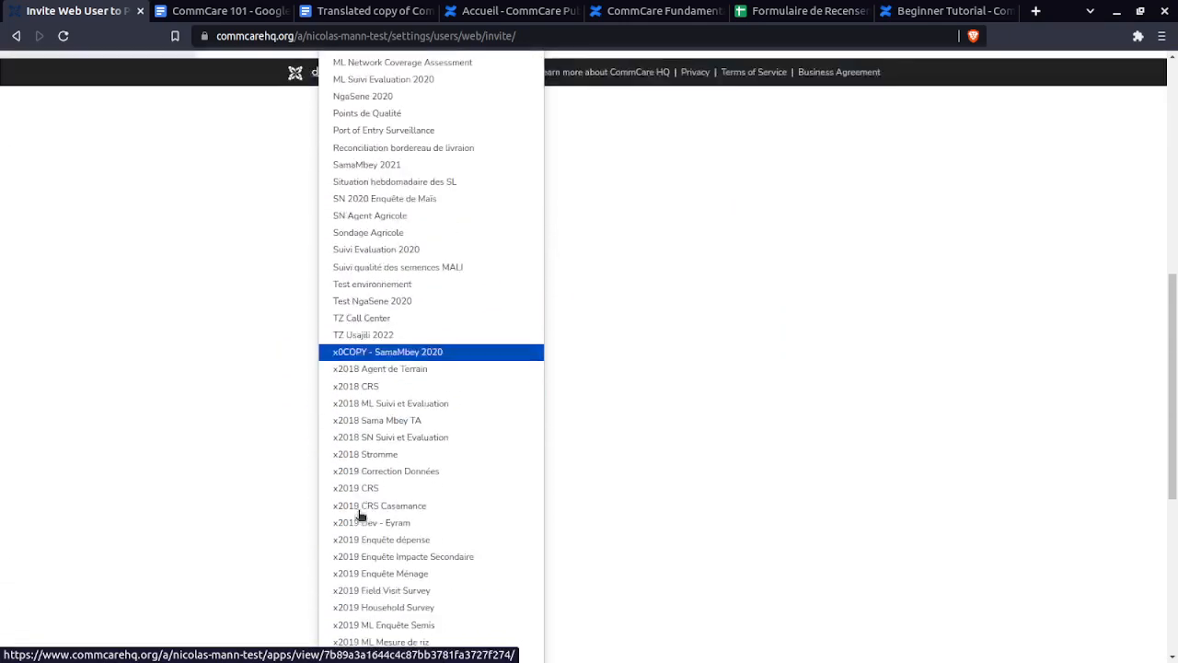
scroll(480, 584, "down", 3)
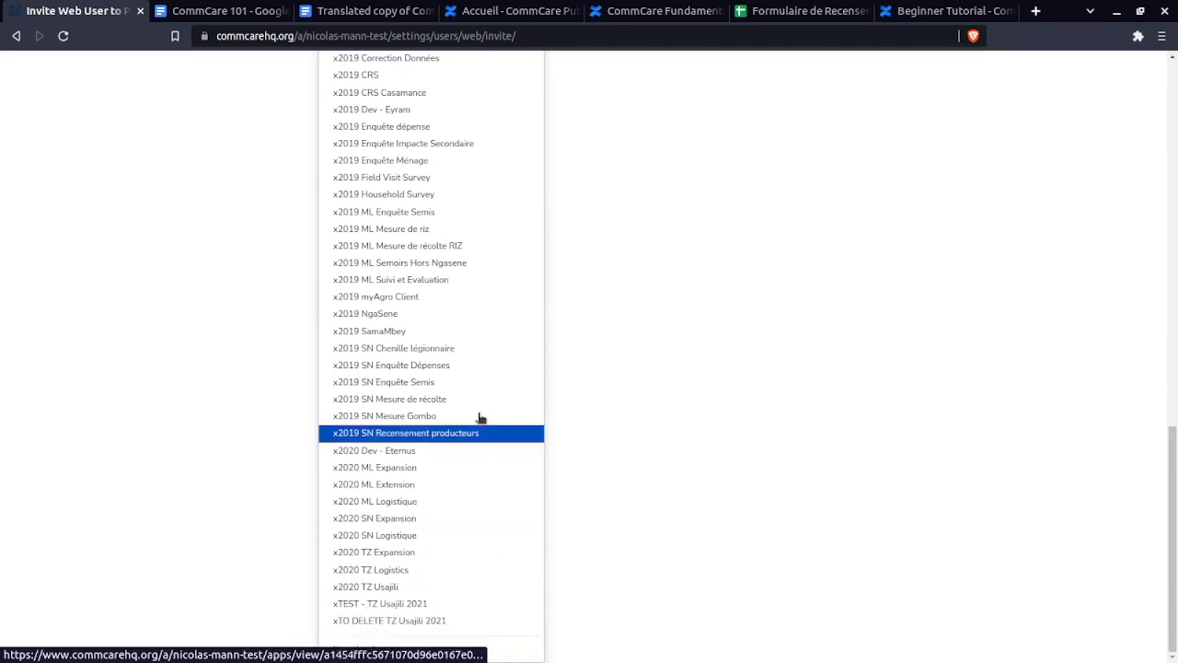
scroll(479, 415, "up", 15)
scroll(471, 388, "up", 1)
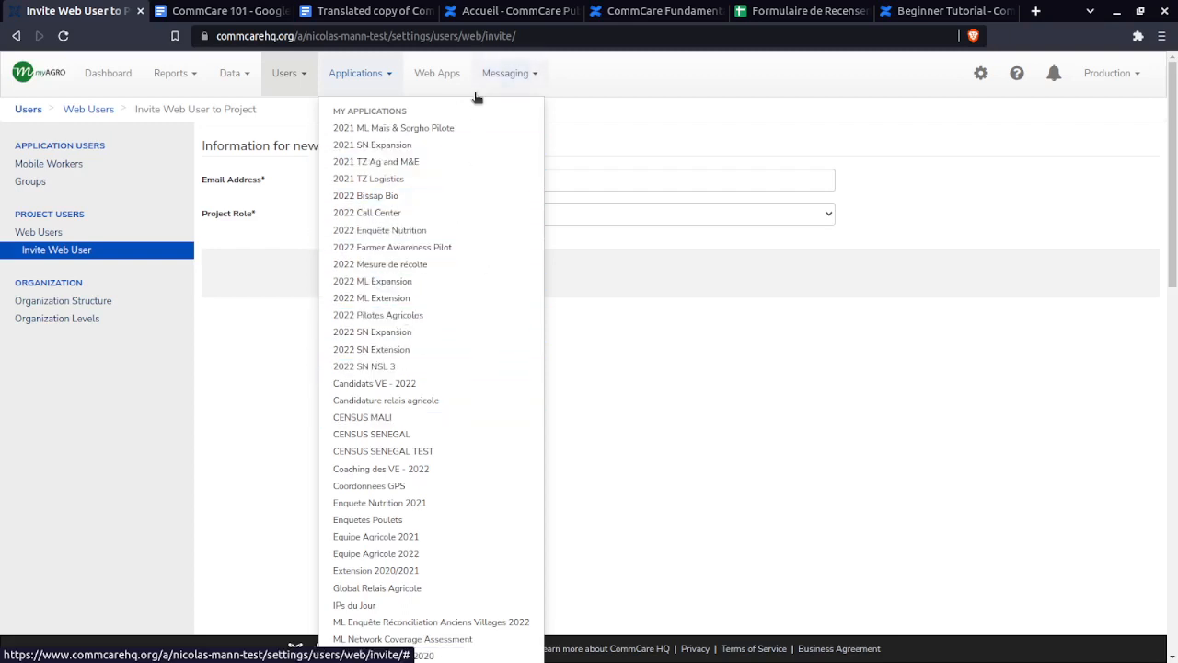
left_click(670, 76)
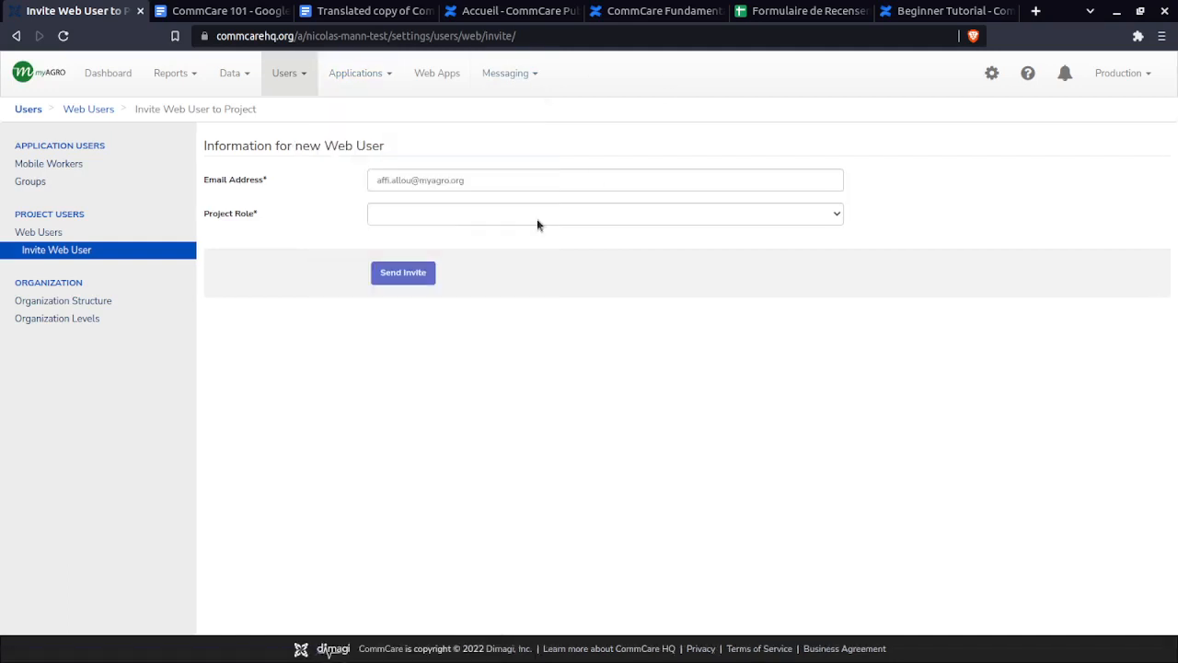
- Clear the e-mail address from the invite form's Email Address field
double_click(479, 184)
key("ctrl+a")
key("BackSpace")
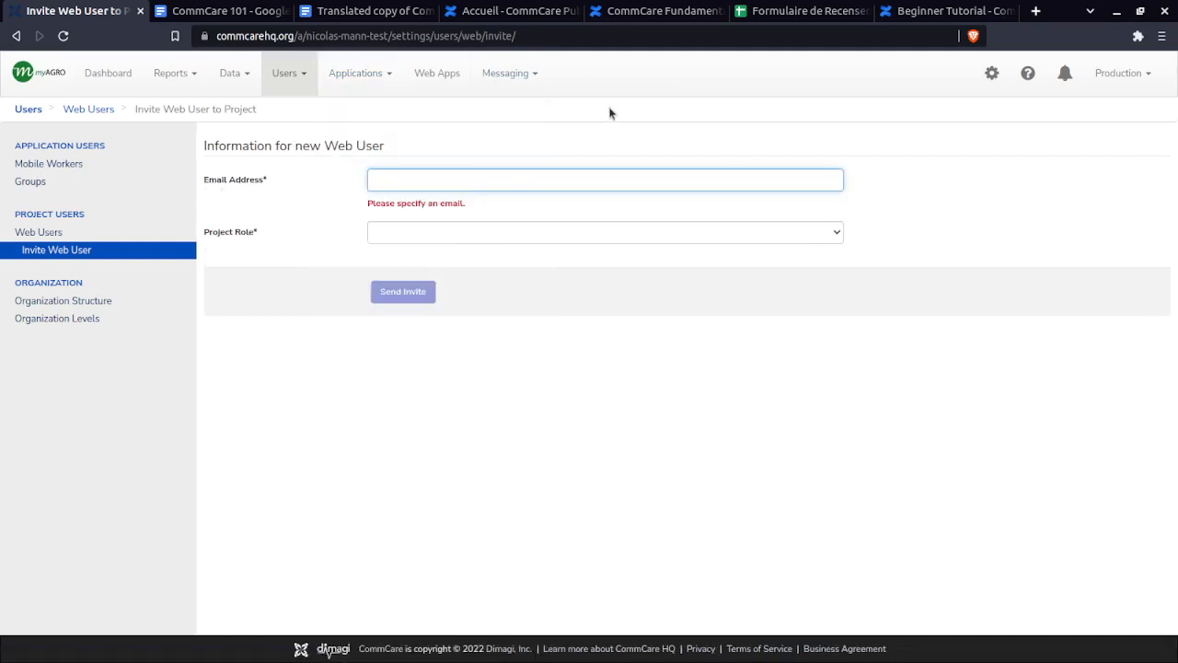
- Scan the Applications list again, then return to the census form spec spreadsheet
left_click(373, 75)
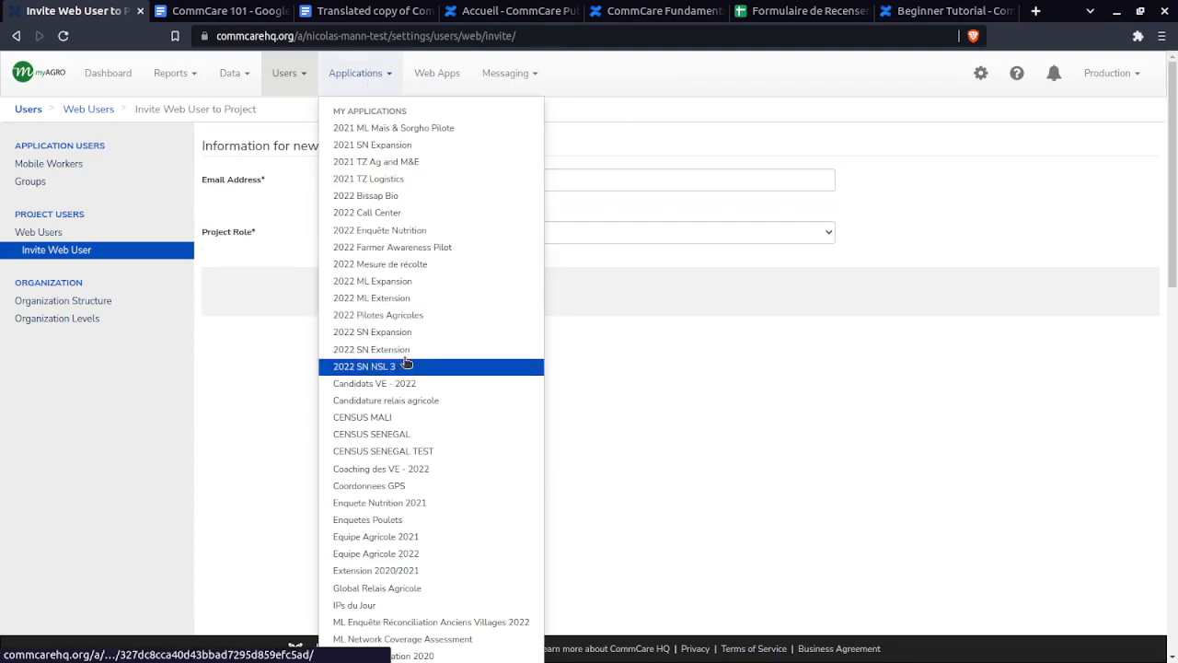
scroll(517, 548, "down", 4)
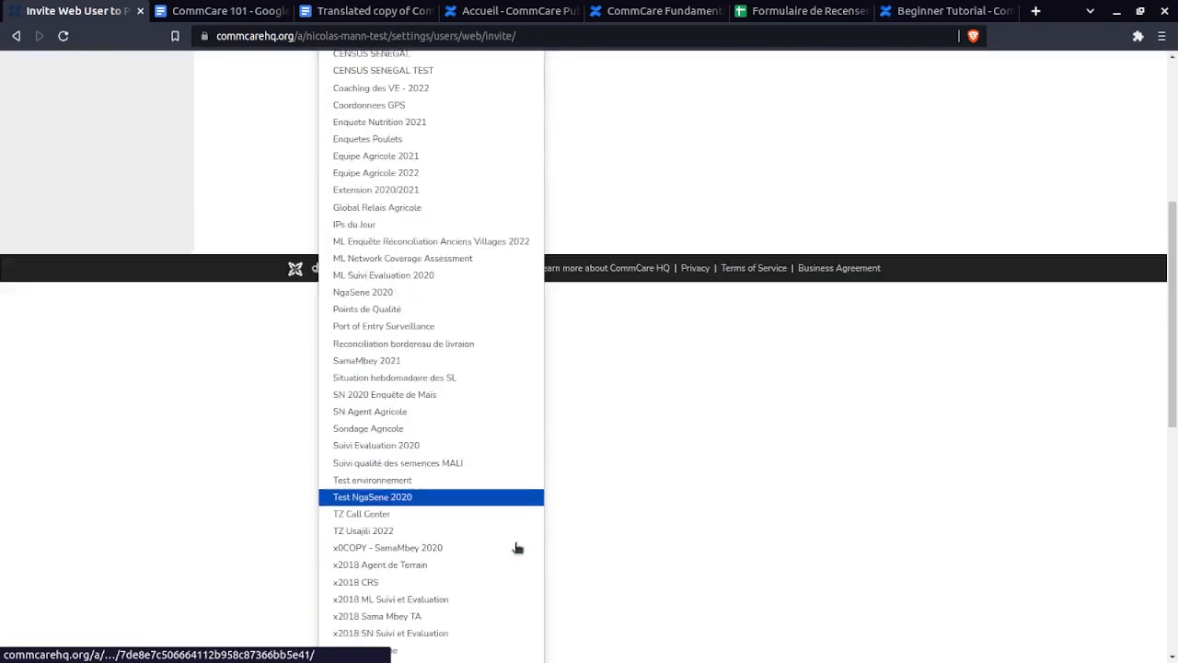
scroll(517, 548, "down", 8)
left_click(897, 387)
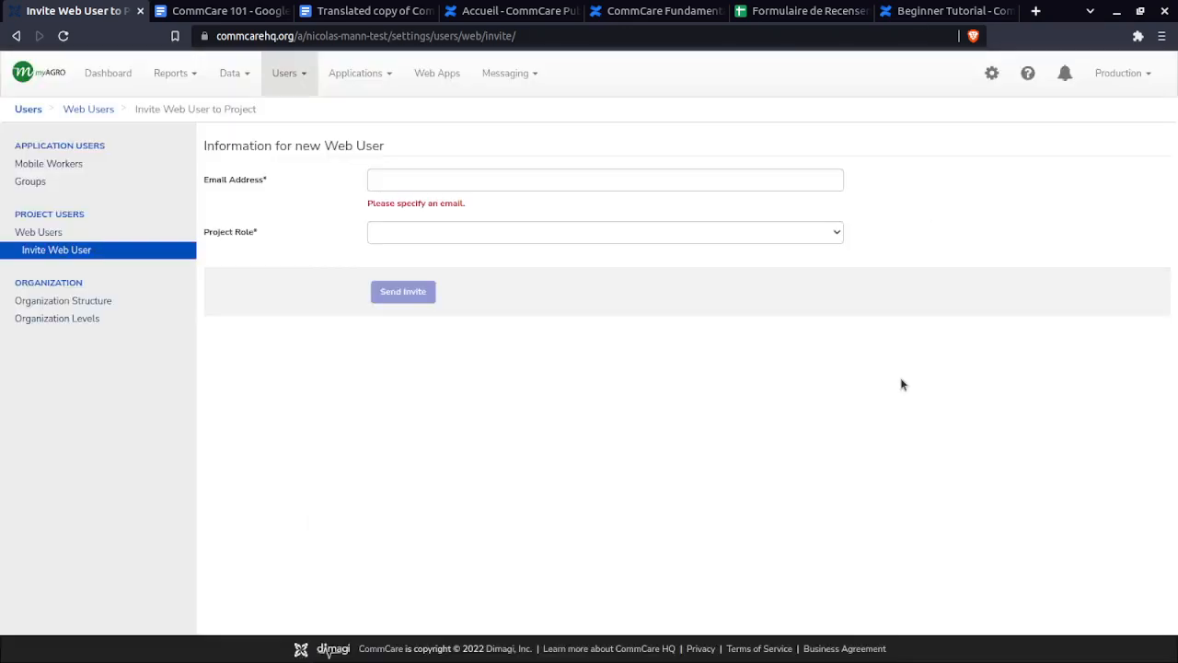
left_click(794, 10)
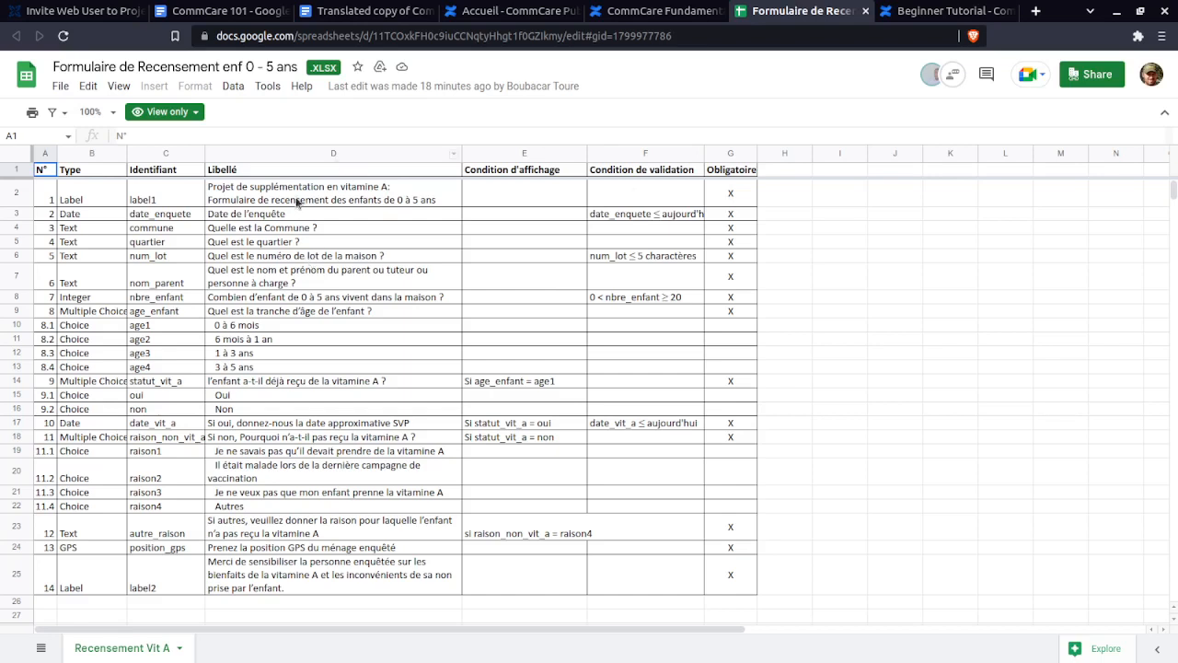
left_click_drag(53, 66, 302, 71)
left_click(287, 68)
left_click(111, 199)
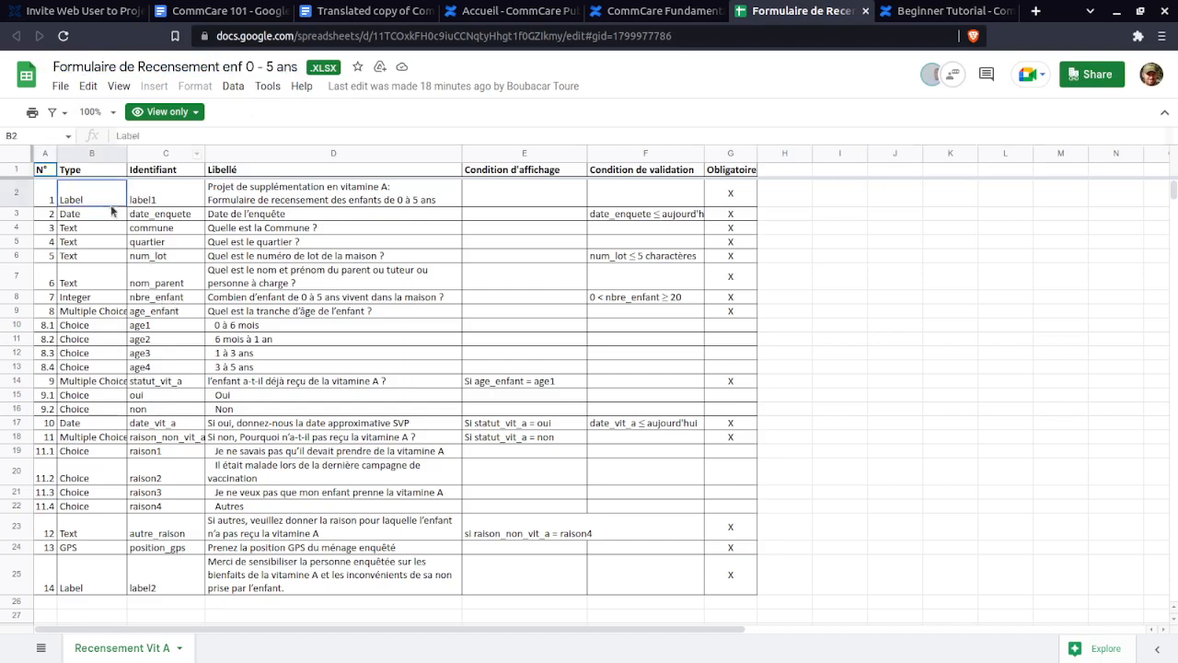
left_click(116, 214)
left_click(268, 205)
left_click(169, 231)
left_click(317, 242)
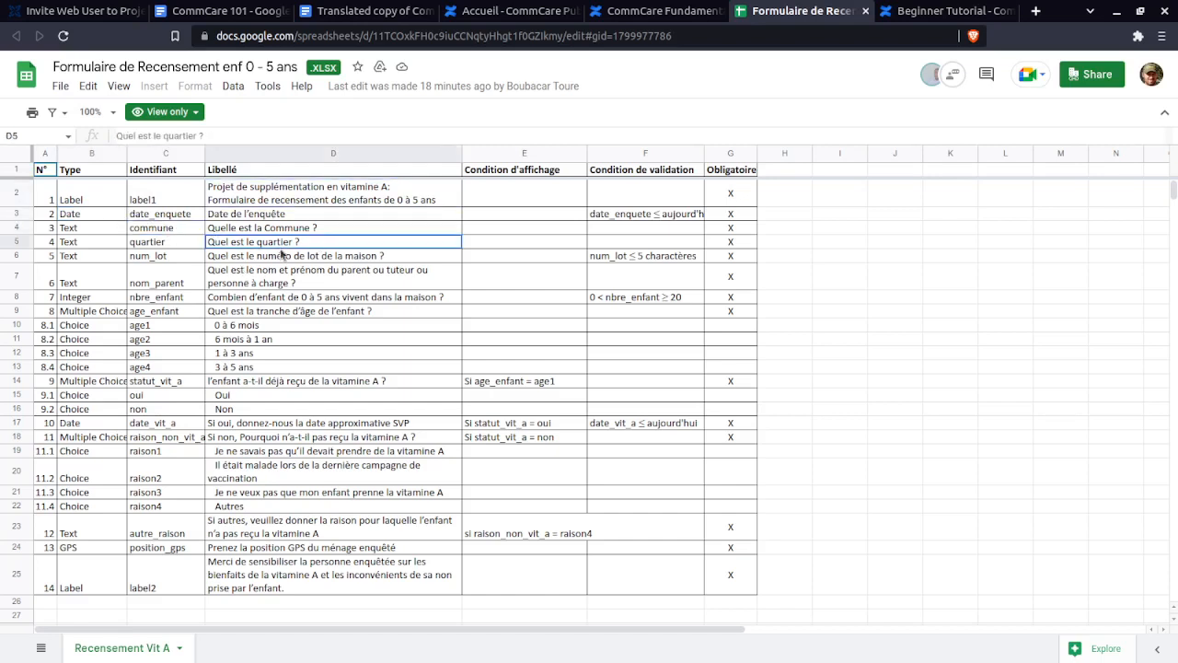
left_click(117, 285)
left_click(322, 312)
left_click(679, 316)
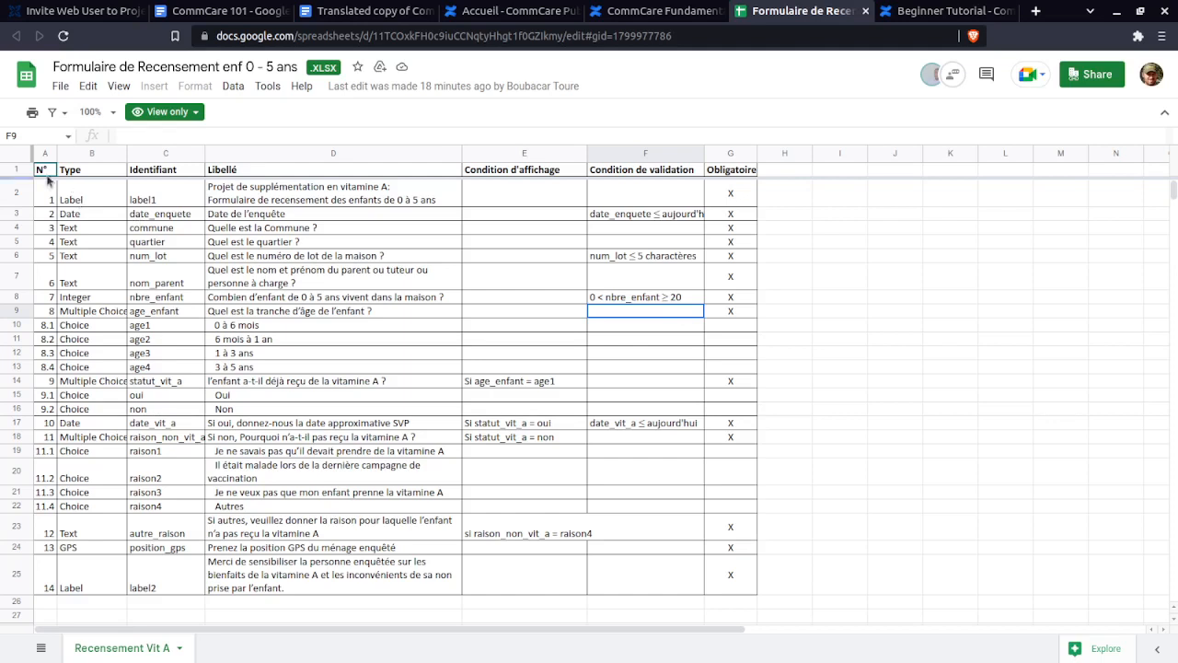
left_click(93, 192)
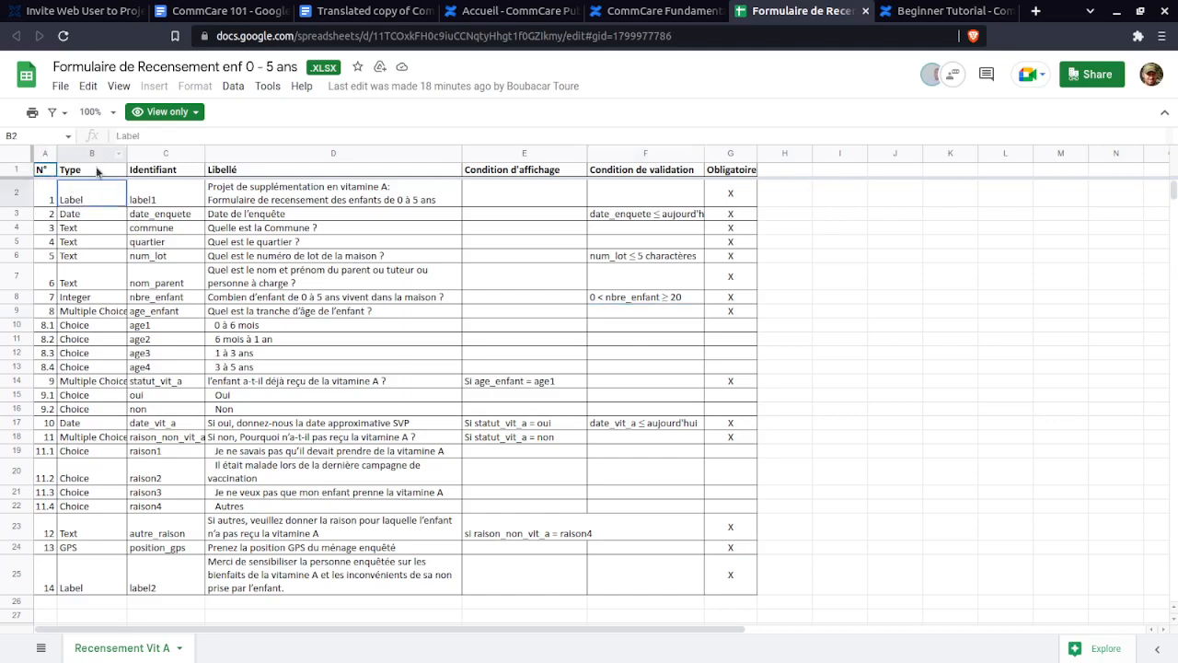
left_click(103, 172)
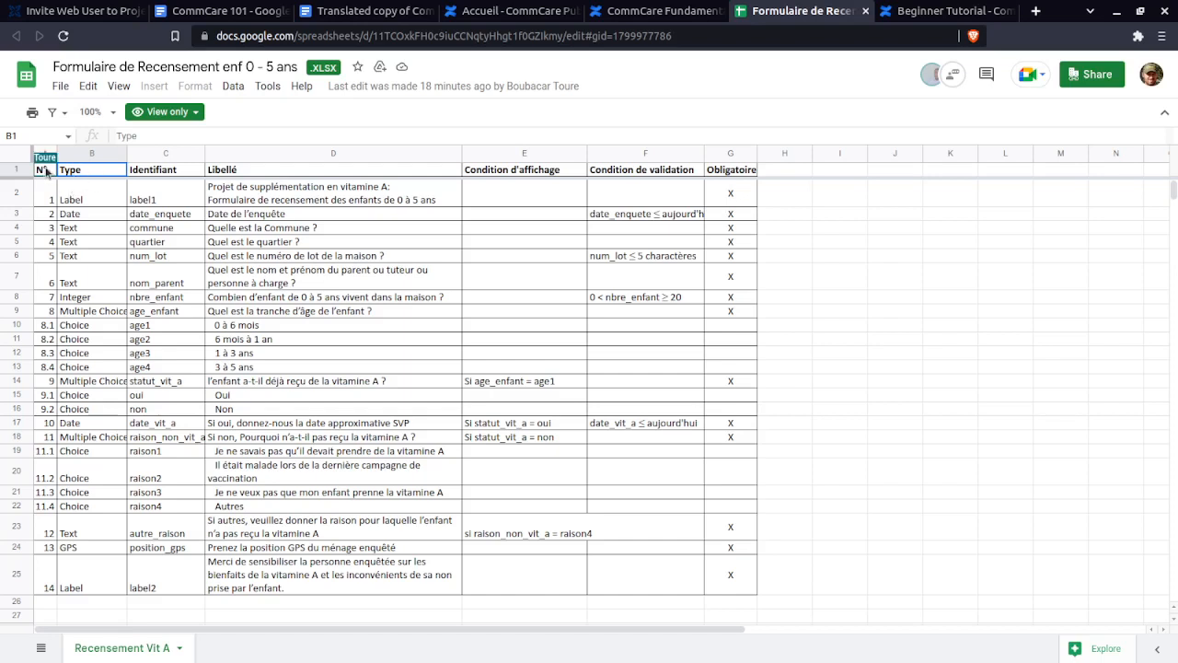
left_click(52, 199)
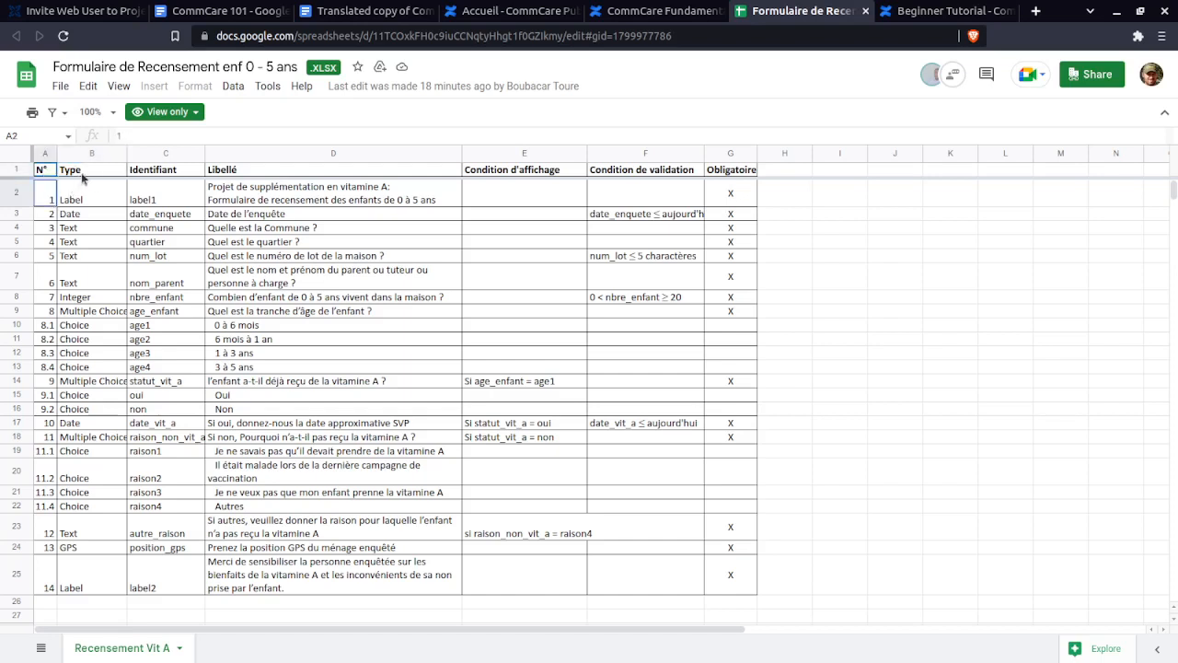
left_click(82, 175)
left_click_drag(82, 172, 109, 476)
left_click(109, 476)
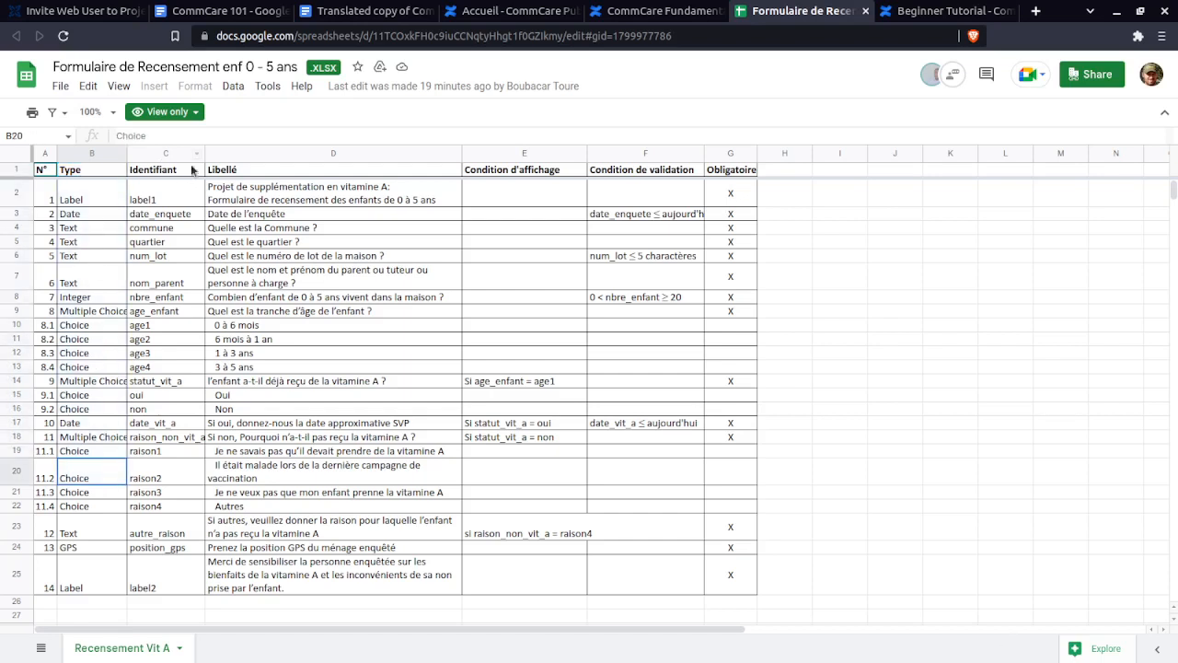
left_click_drag(194, 170, 180, 494)
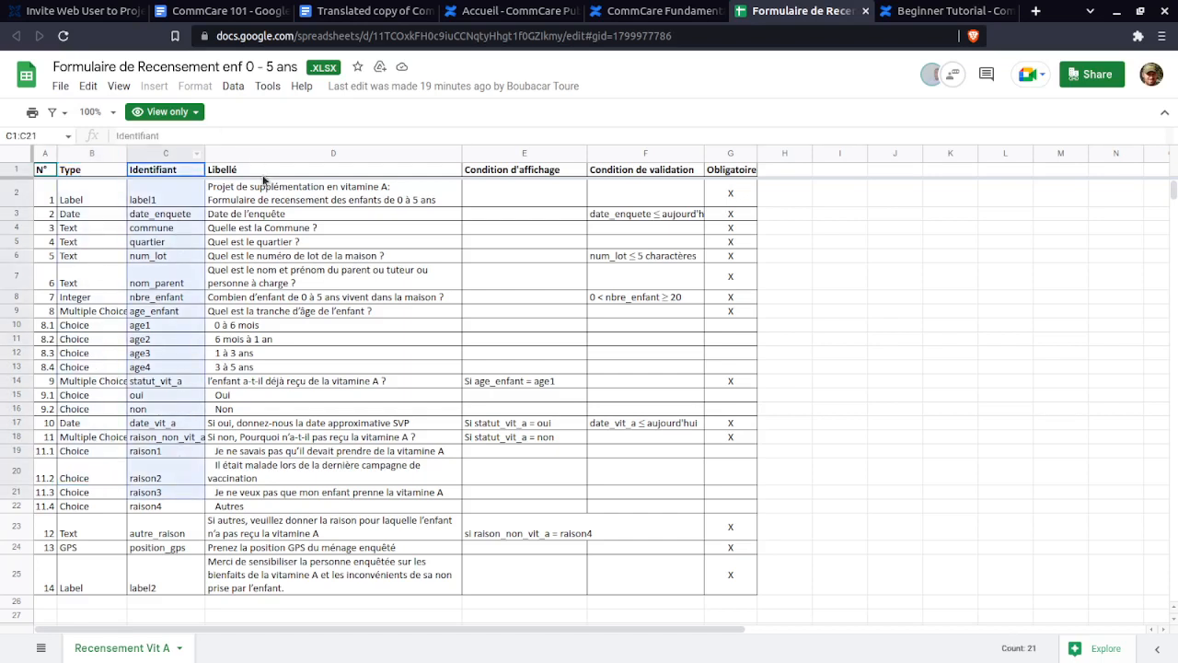
left_click_drag(297, 170, 286, 471)
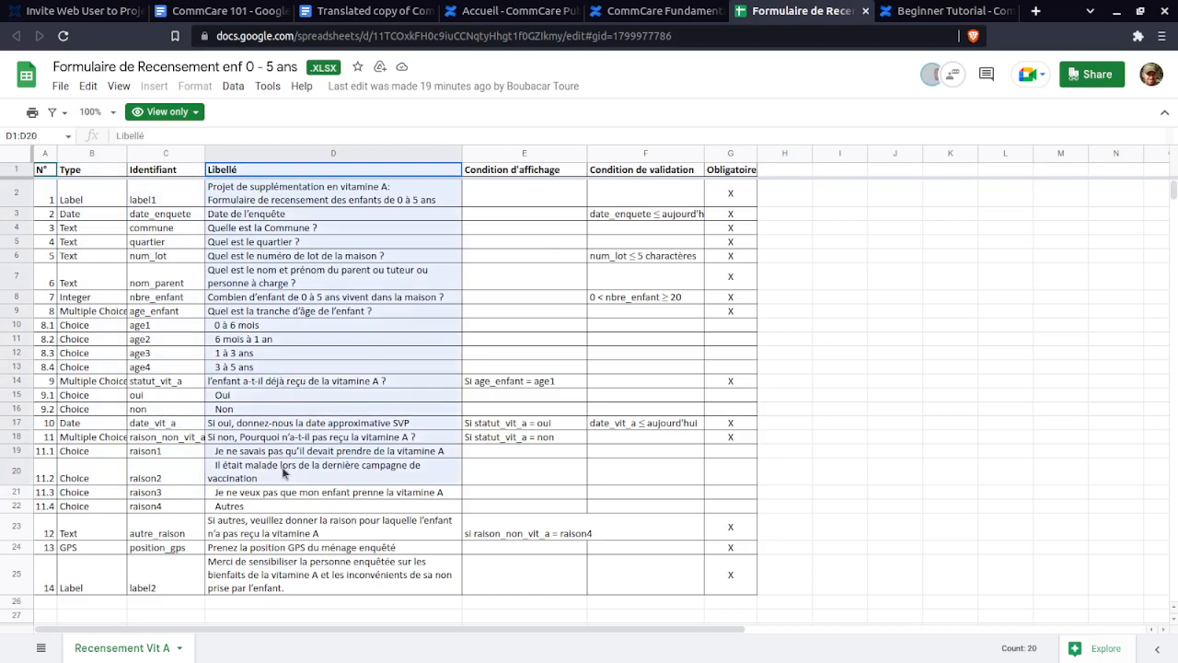
left_click(326, 204)
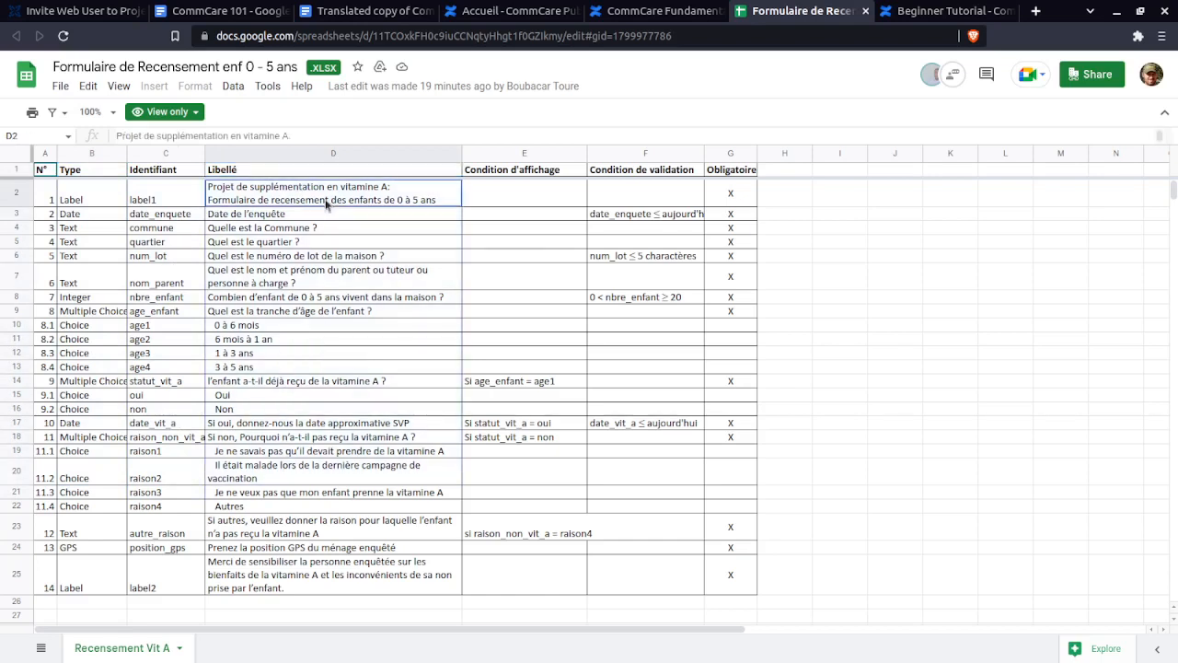
left_click(529, 173)
left_click_drag(533, 193, 547, 509)
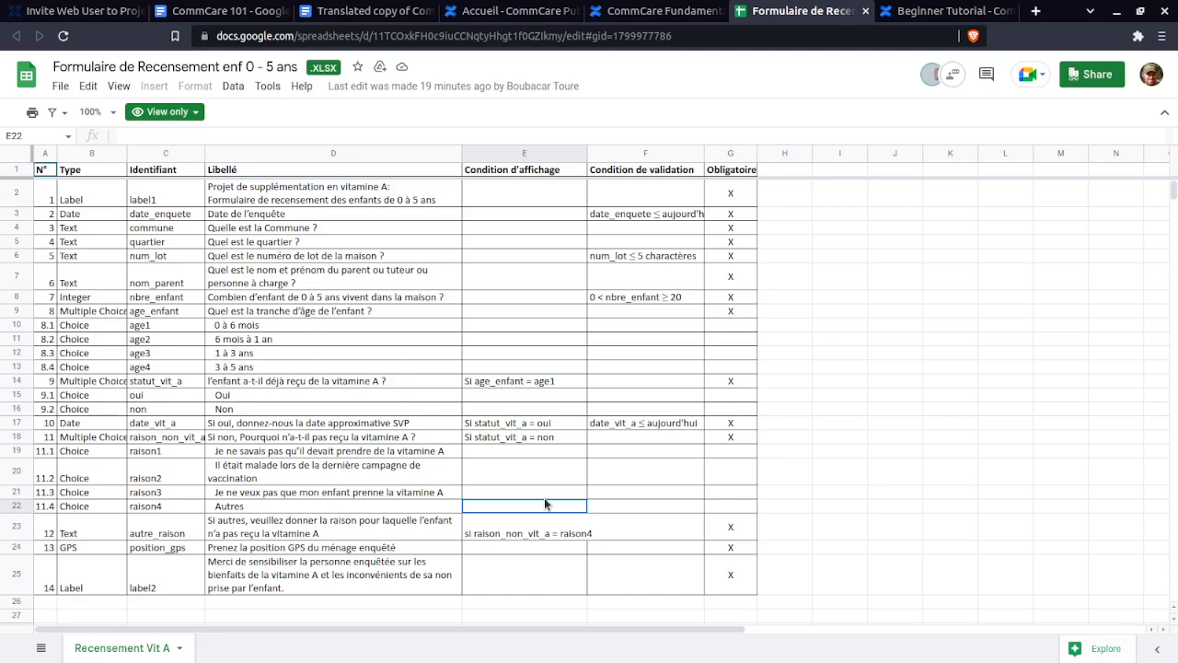
left_click_drag(623, 171, 644, 537)
left_click(643, 536)
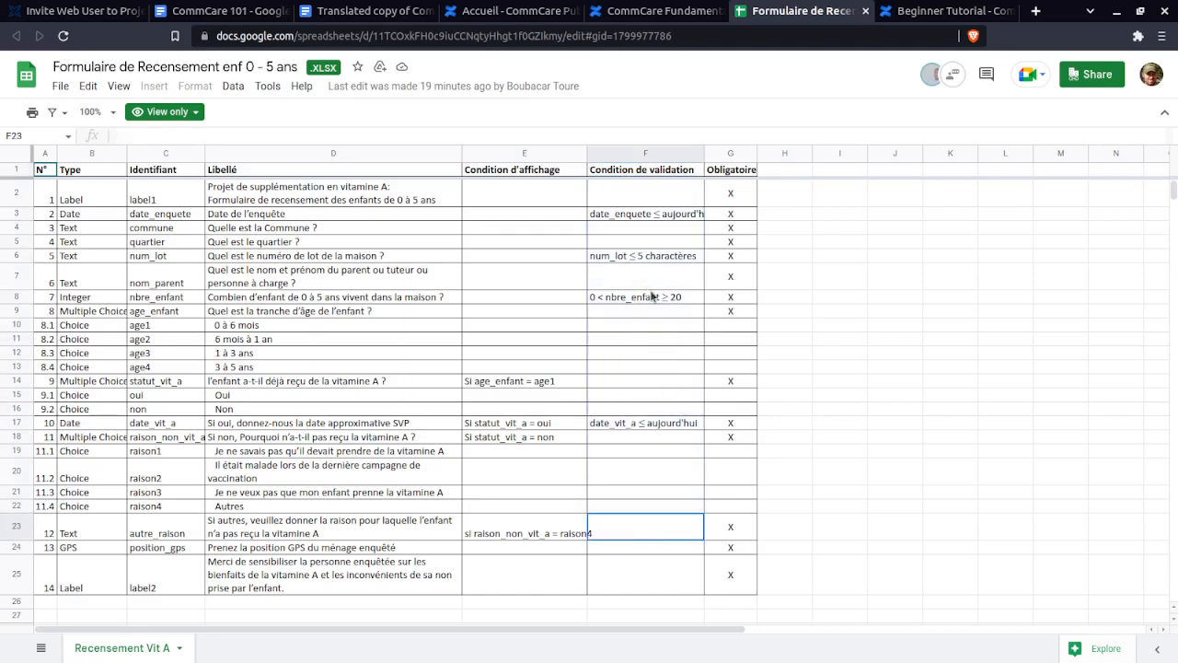
left_click_drag(733, 174, 742, 580)
left_click(742, 580)
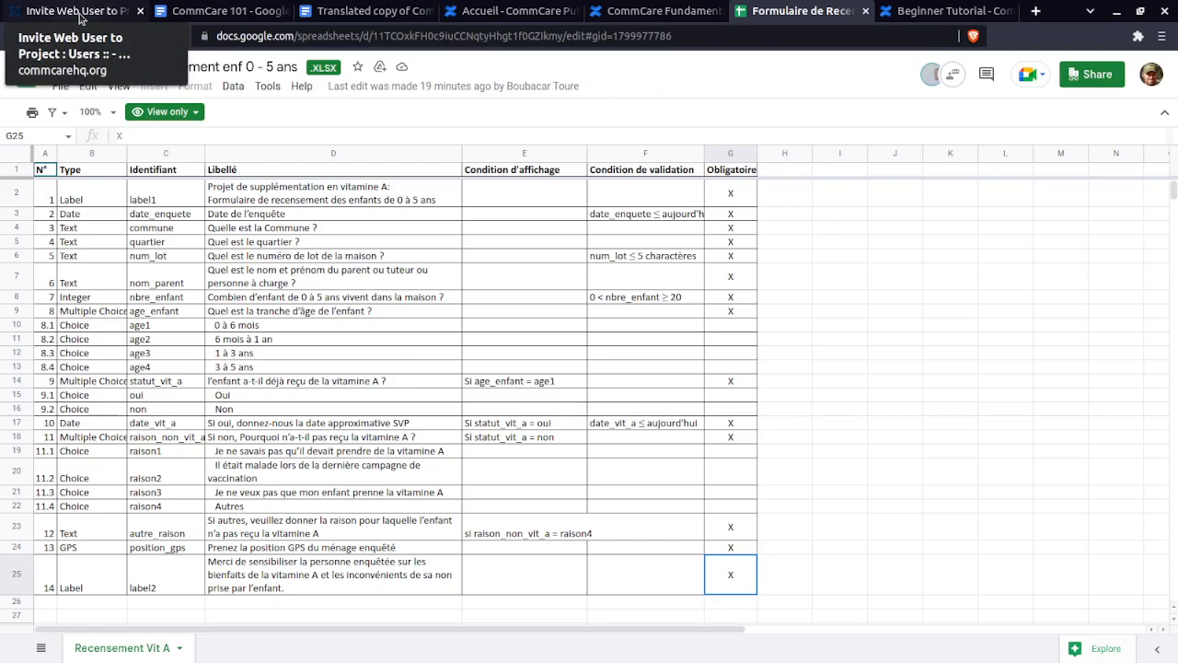
left_click(97, 173)
left_click(146, 173)
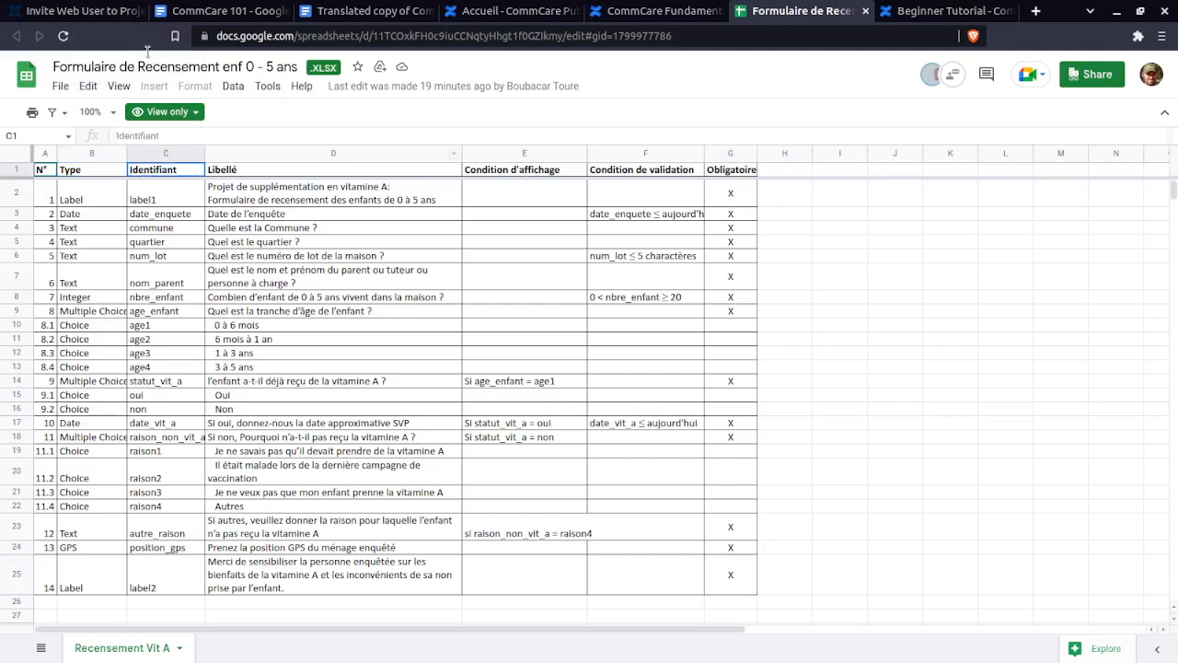
- Create a new blank 'Untitled Application' from the CommCare HQ Applications menu
left_click(79, 11)
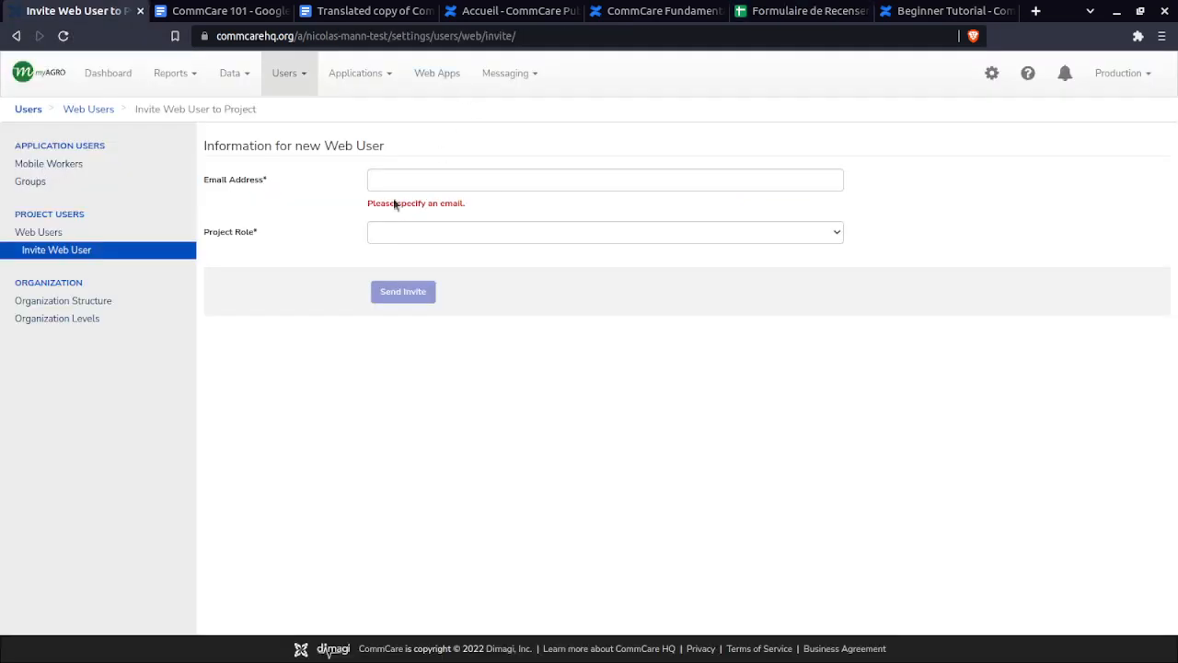
left_click(360, 74)
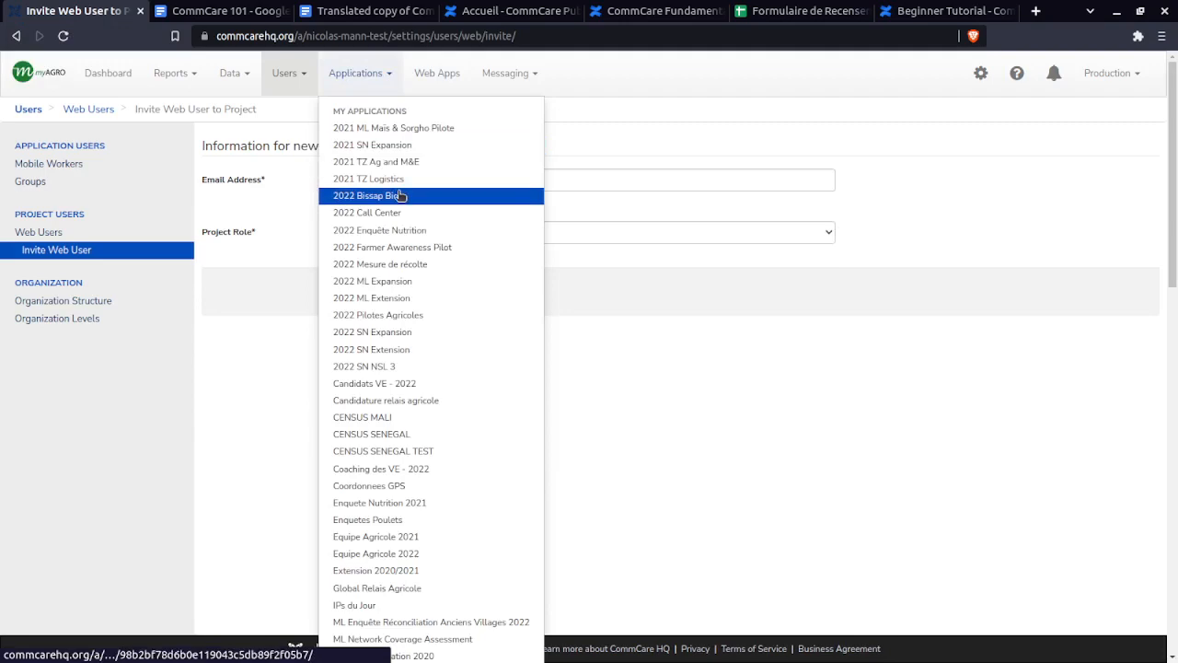
scroll(468, 324, "down", 8)
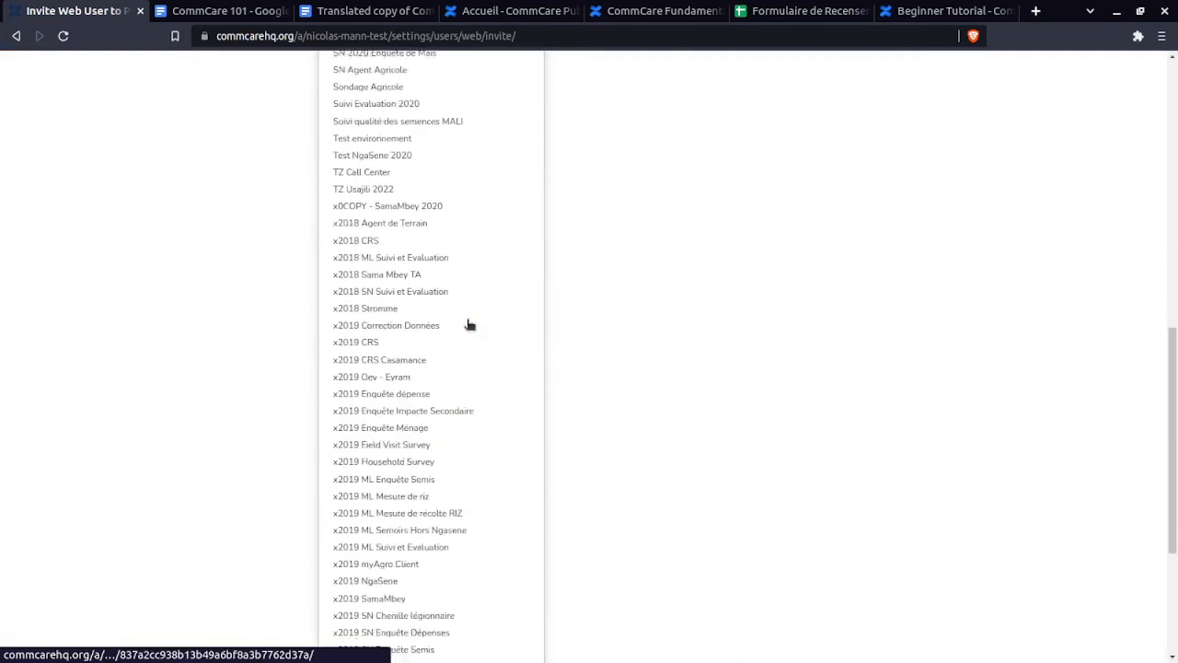
scroll(468, 323, "down", 3)
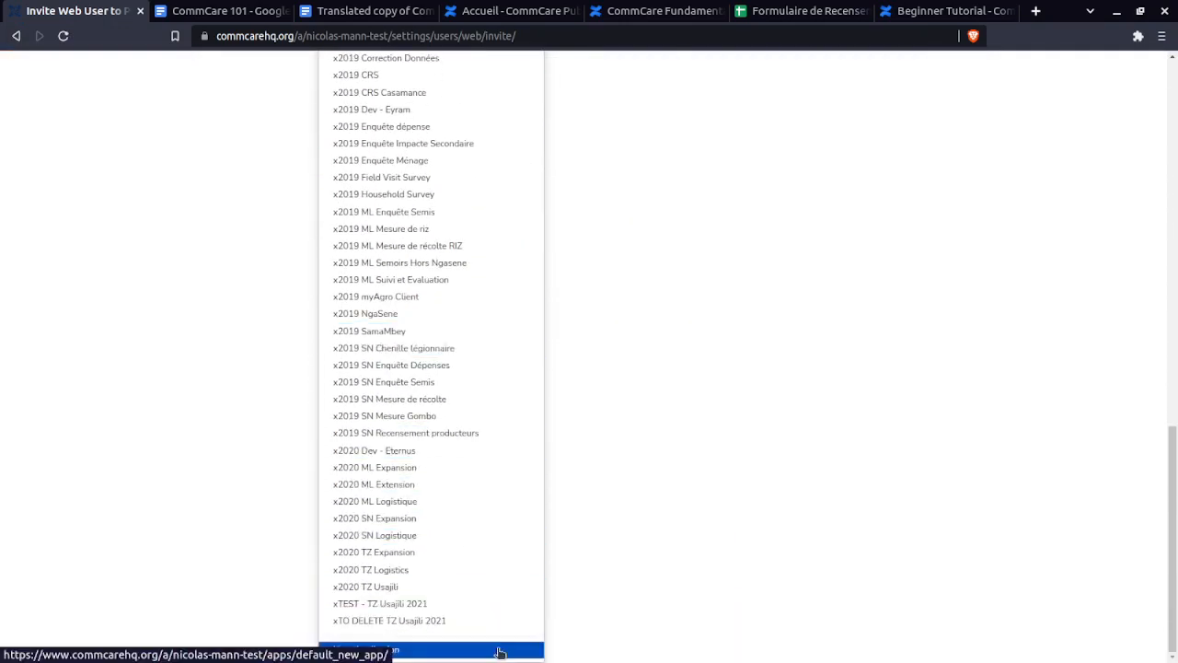
left_click(495, 653)
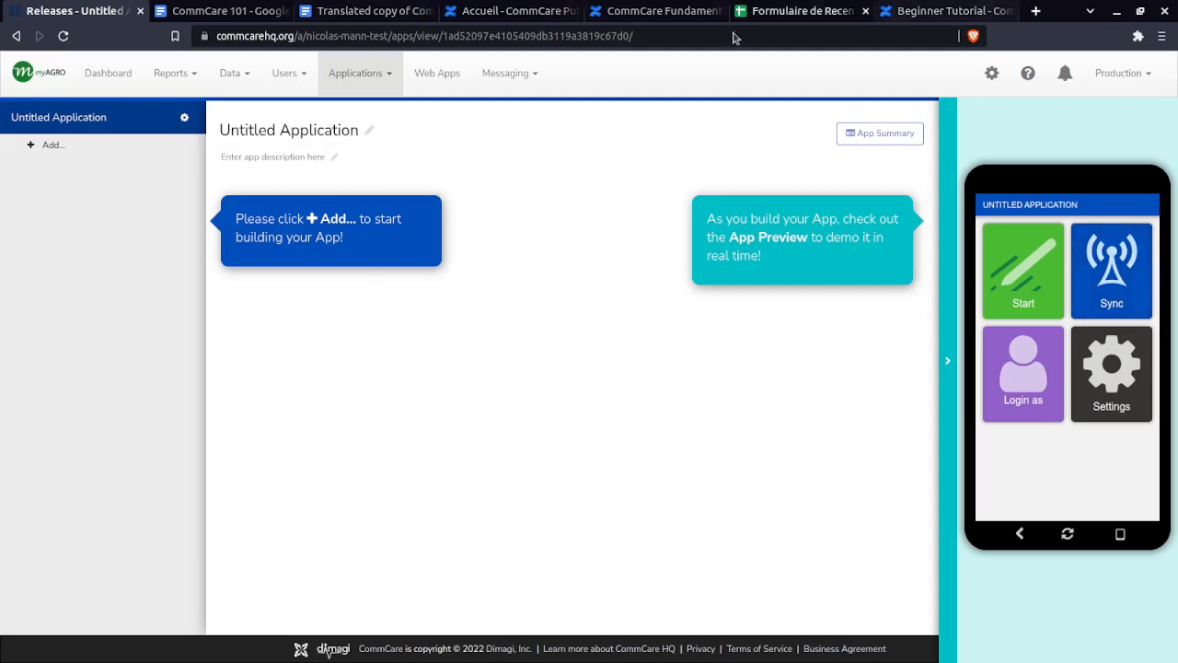
- Copy 'Recensement enf 0 - 5 ans' from the spreadsheet title for the new app's name
left_click(78, 119)
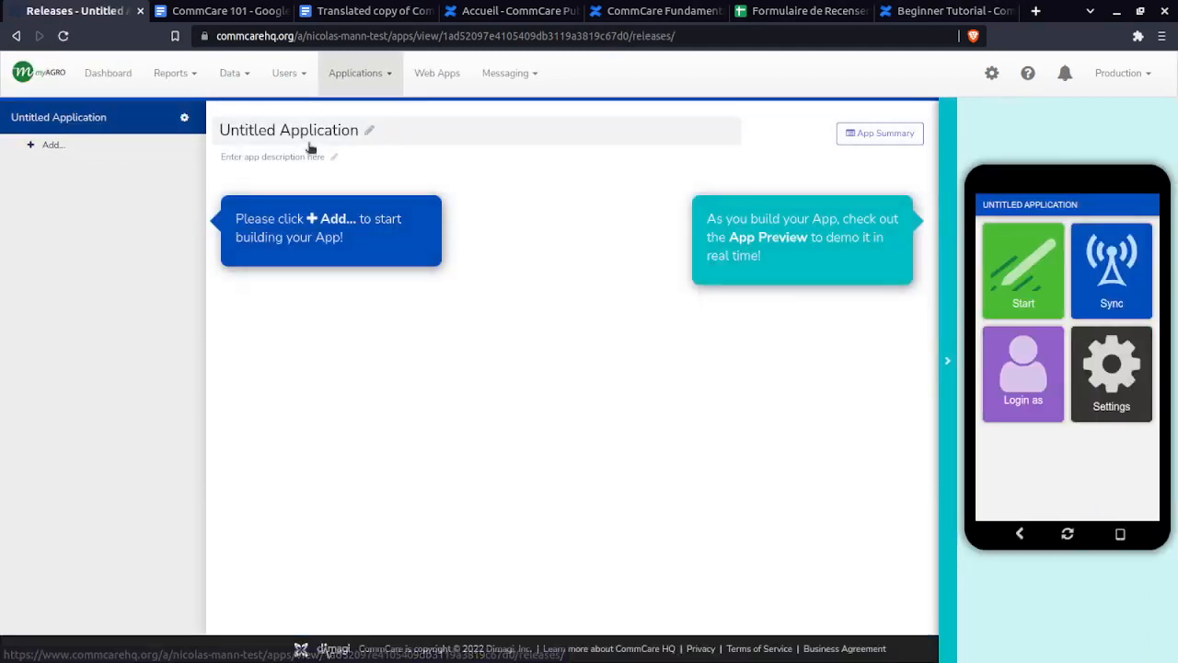
left_click(369, 130)
key("ctrl+a")
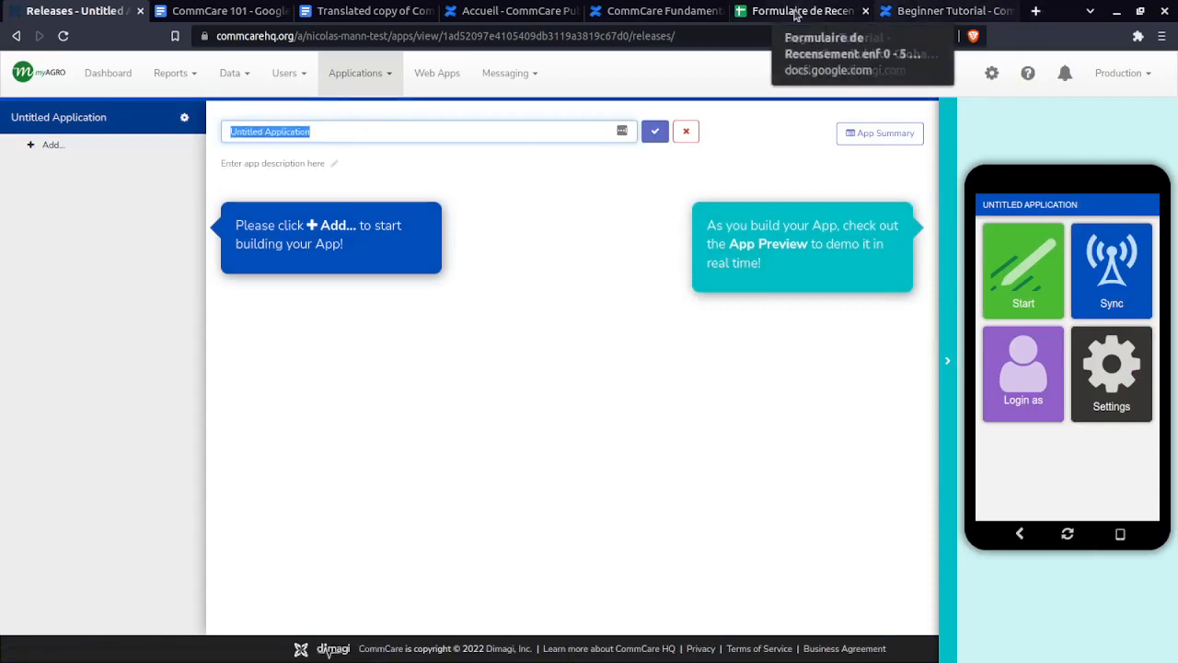
left_click(748, 11)
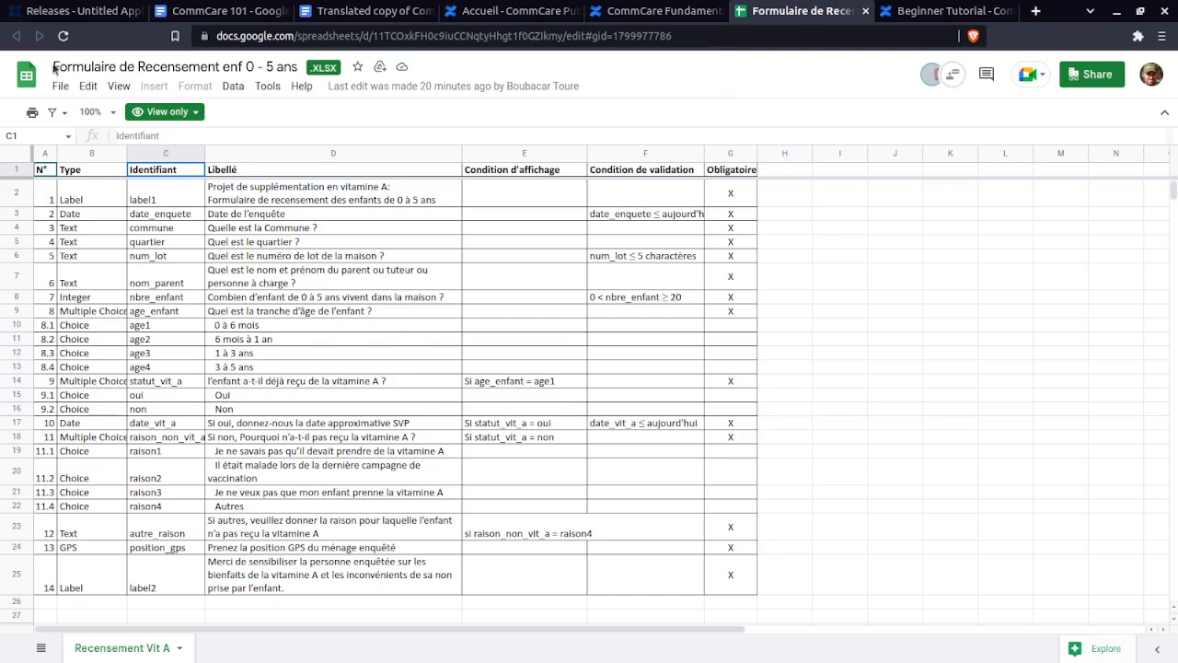
left_click_drag(54, 66, 296, 68)
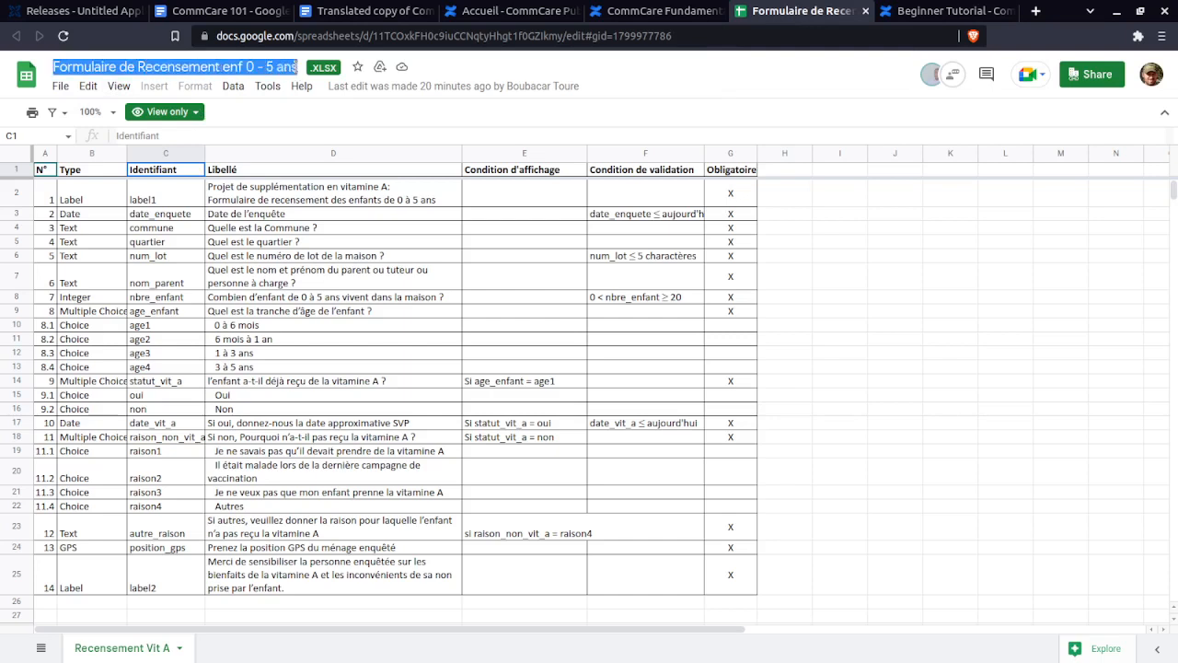
left_click_drag(137, 67, 300, 67)
key("ctrl+c")
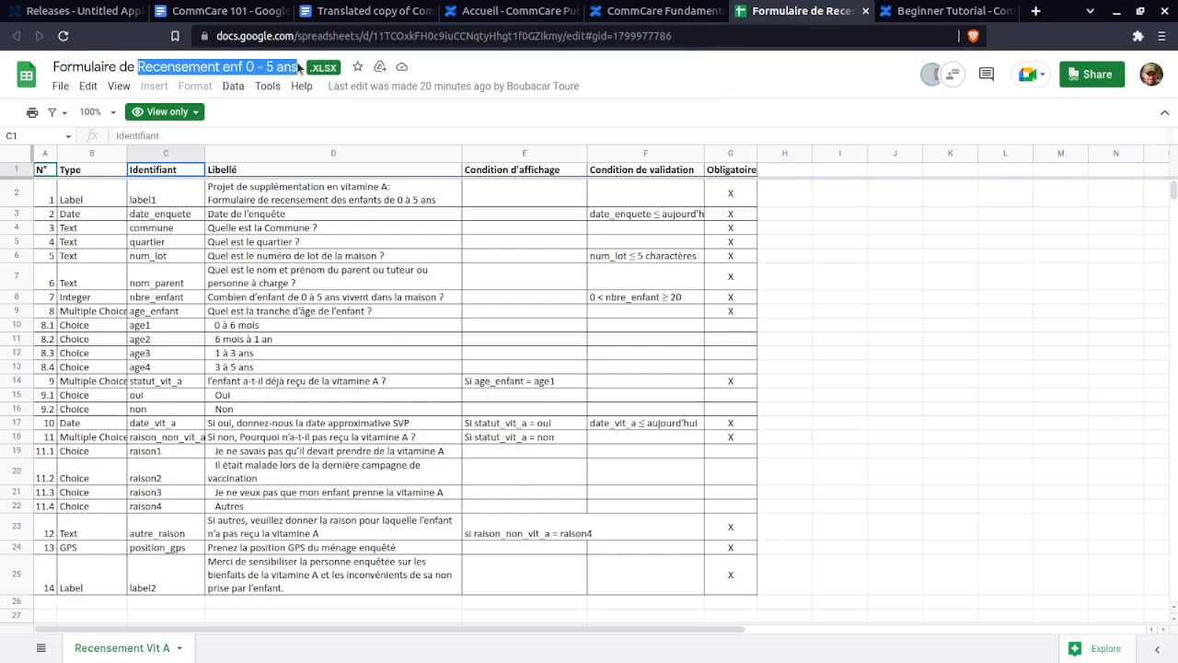
- Rename the application to 'Recensement enf 0 - 5 ans', save, and show the Add choices
left_click(81, 11)
left_click(334, 131)
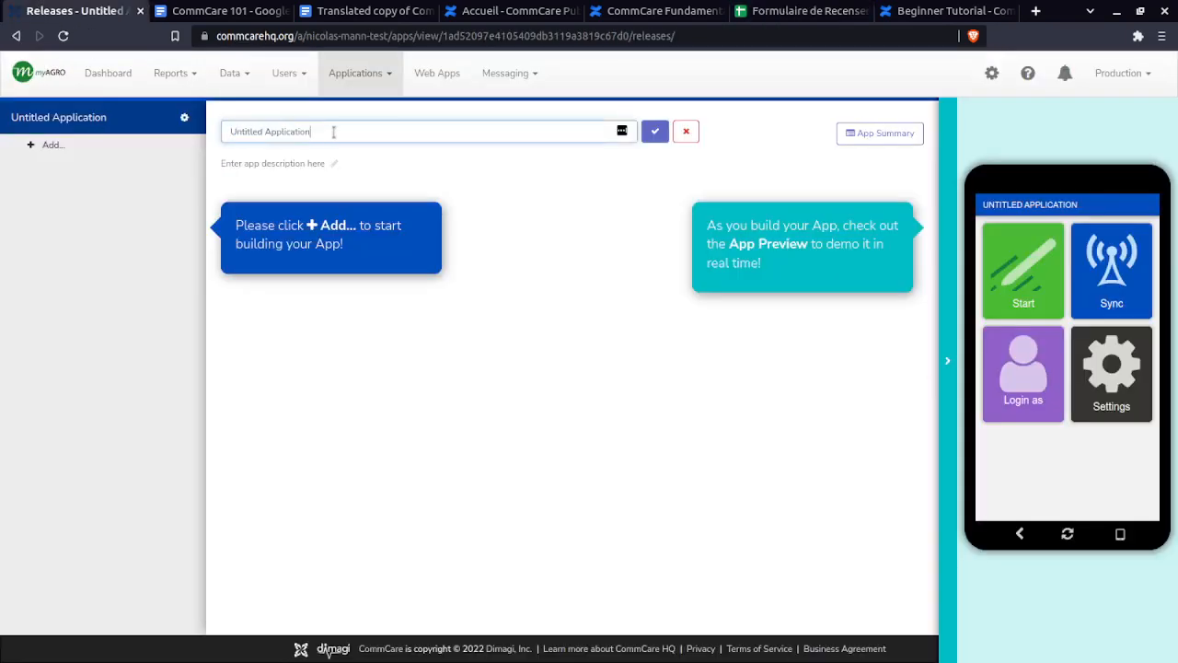
key("ctrl+a")
key("ctrl+v")
left_click(655, 132)
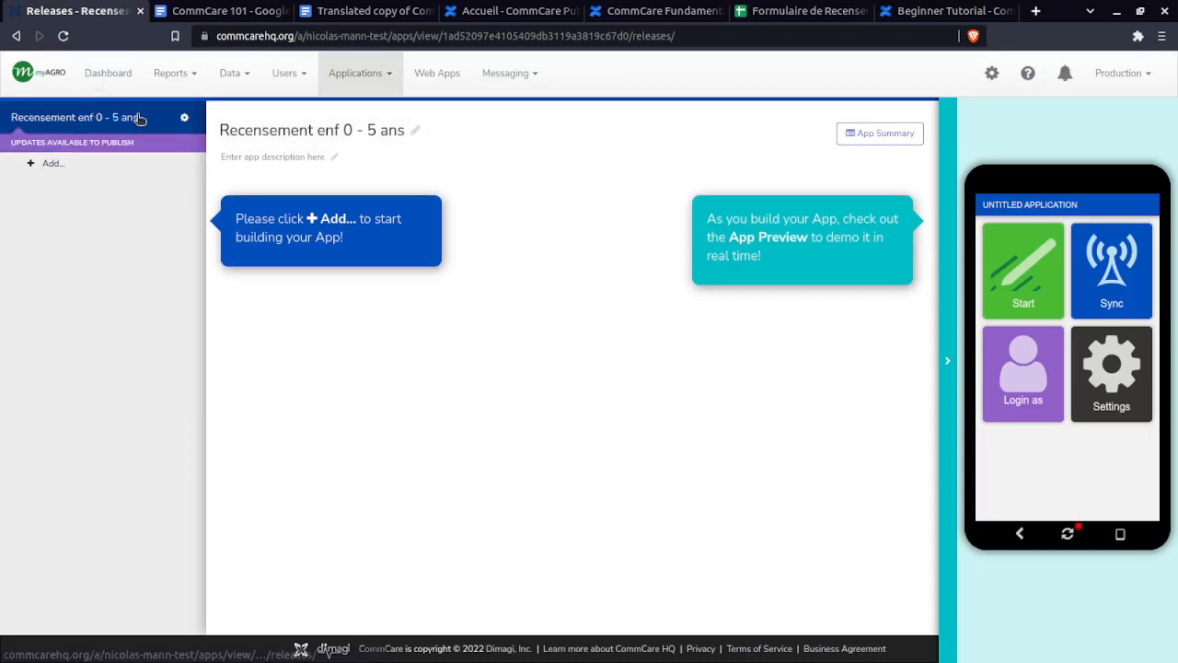
left_click(53, 163)
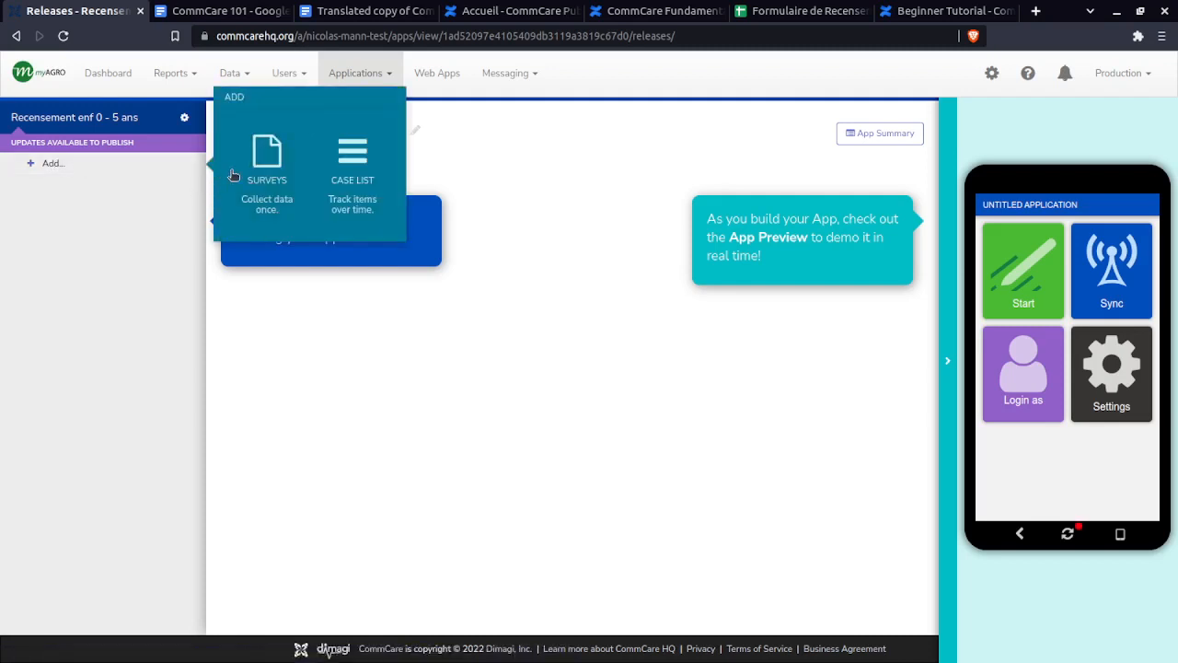
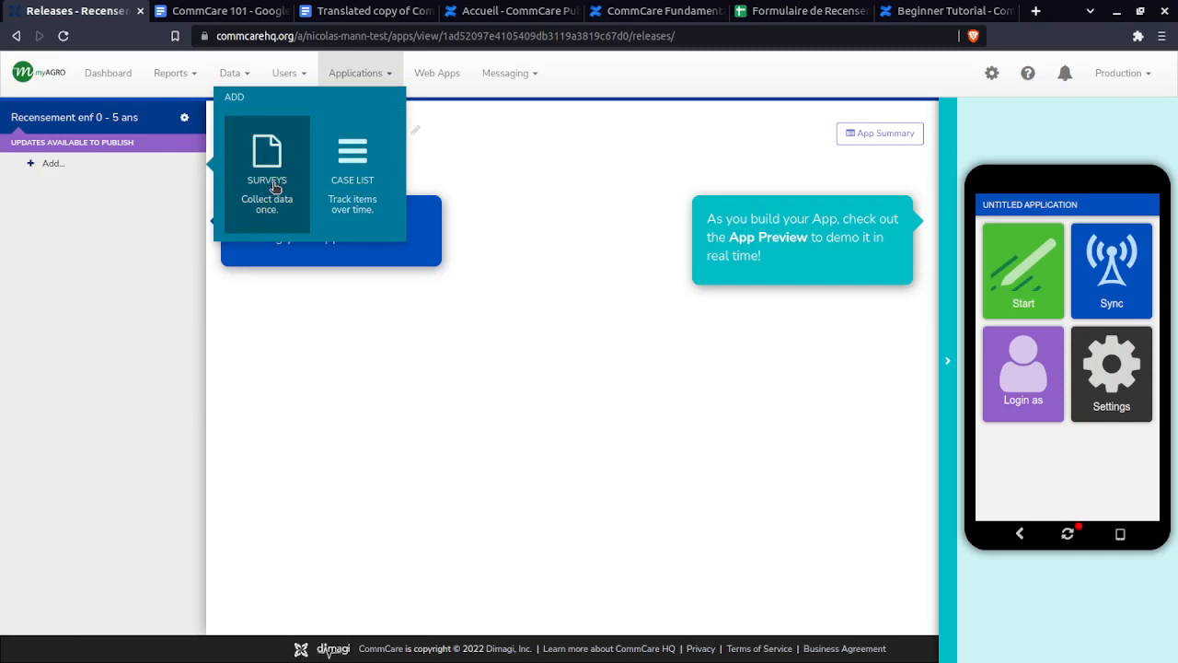
- Add a Surveys module with its Survey form and open the module's settings page
left_click(274, 188)
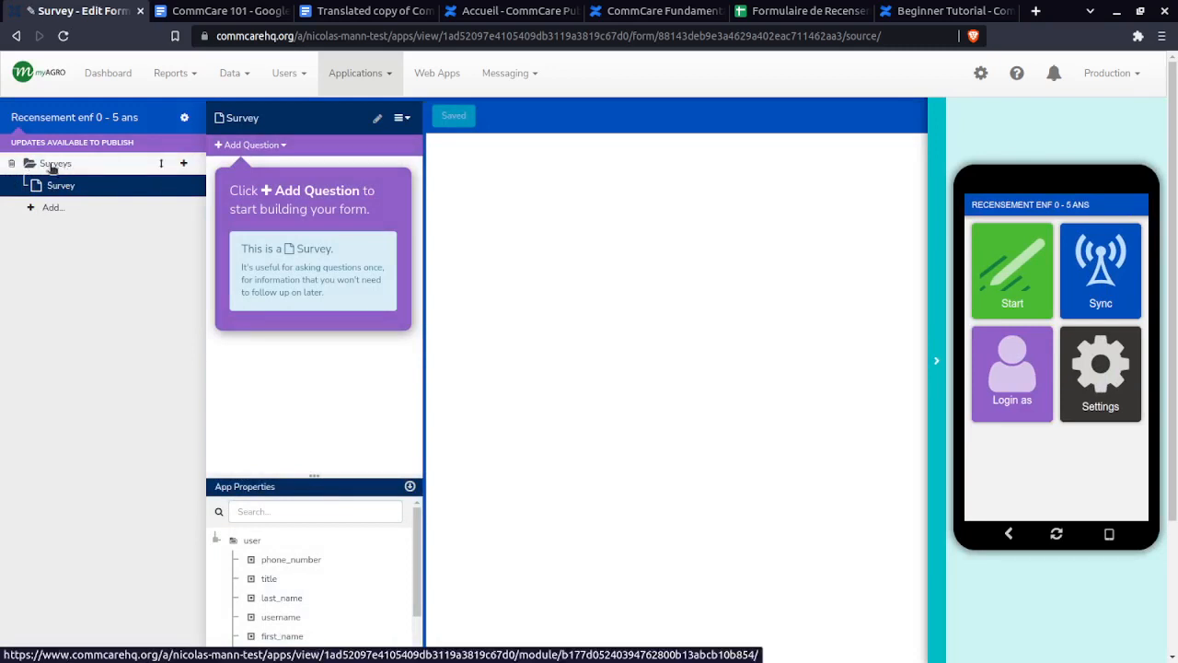
left_click(53, 166)
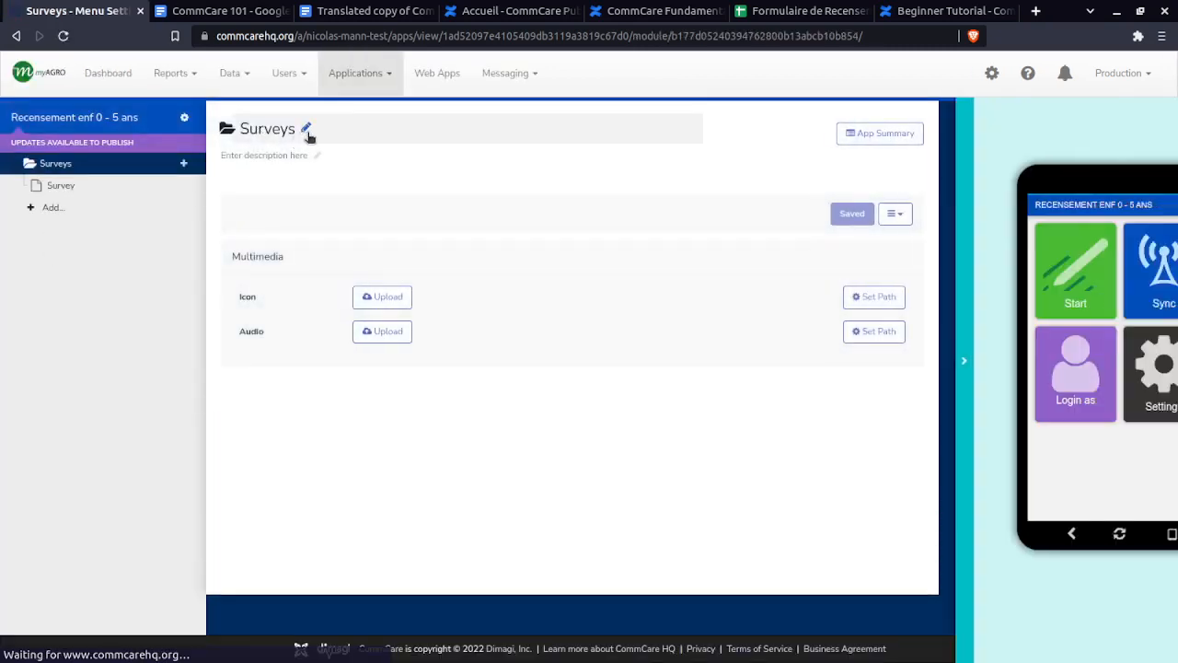
- Rename the Surveys module to 'Recensement' and open the Survey form's details in the builder
left_click(301, 130)
key("ctrl+a")
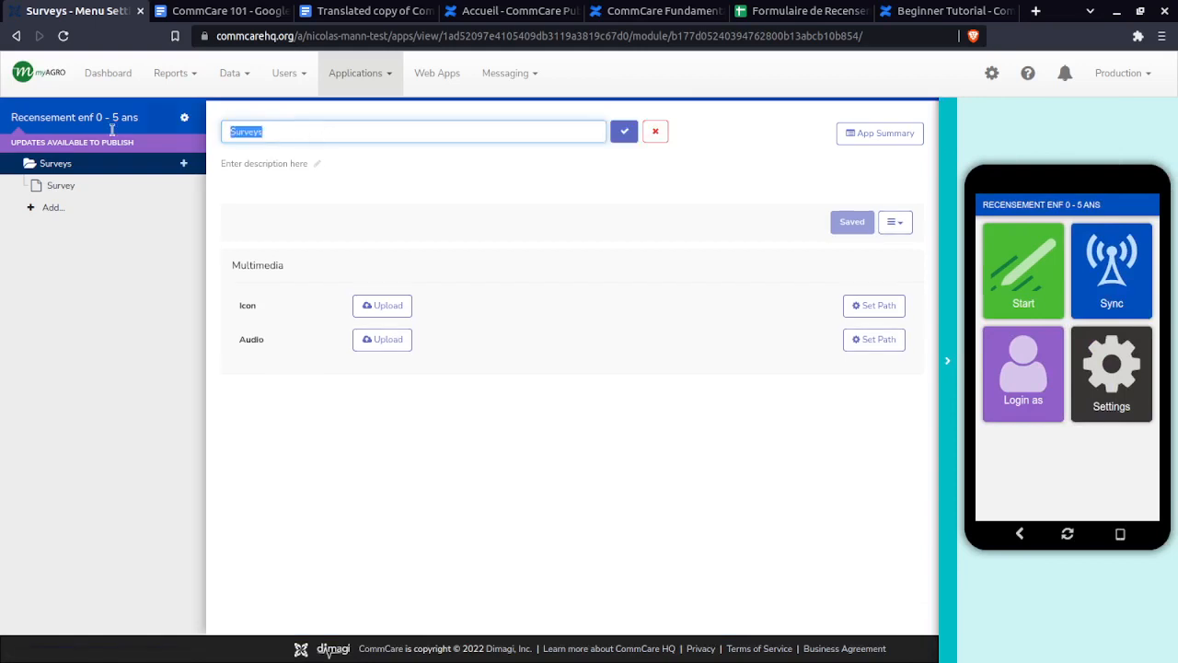
type("Recensements")
key("BackSpace")
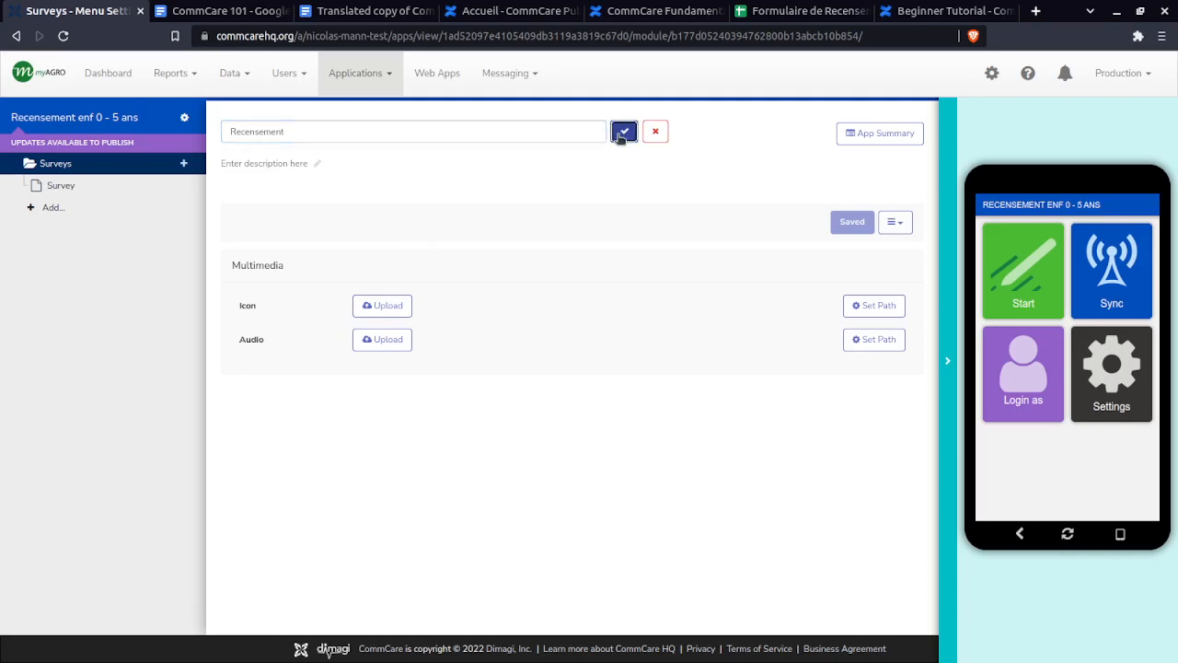
left_click(623, 131)
left_click(71, 189)
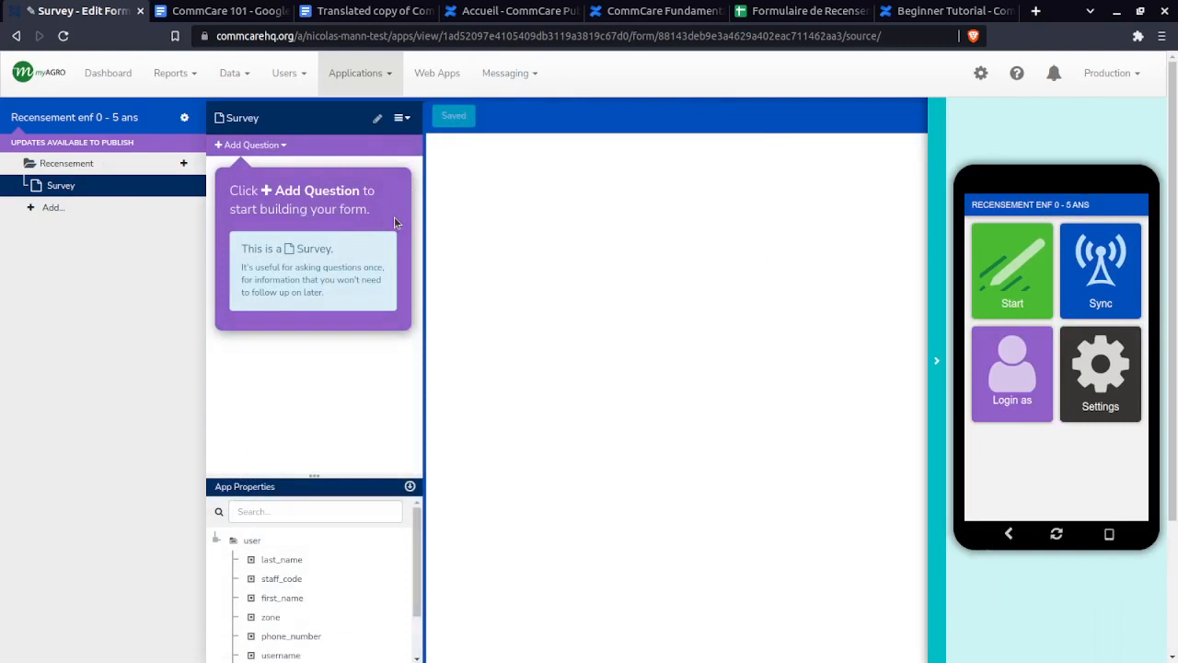
left_click(372, 125)
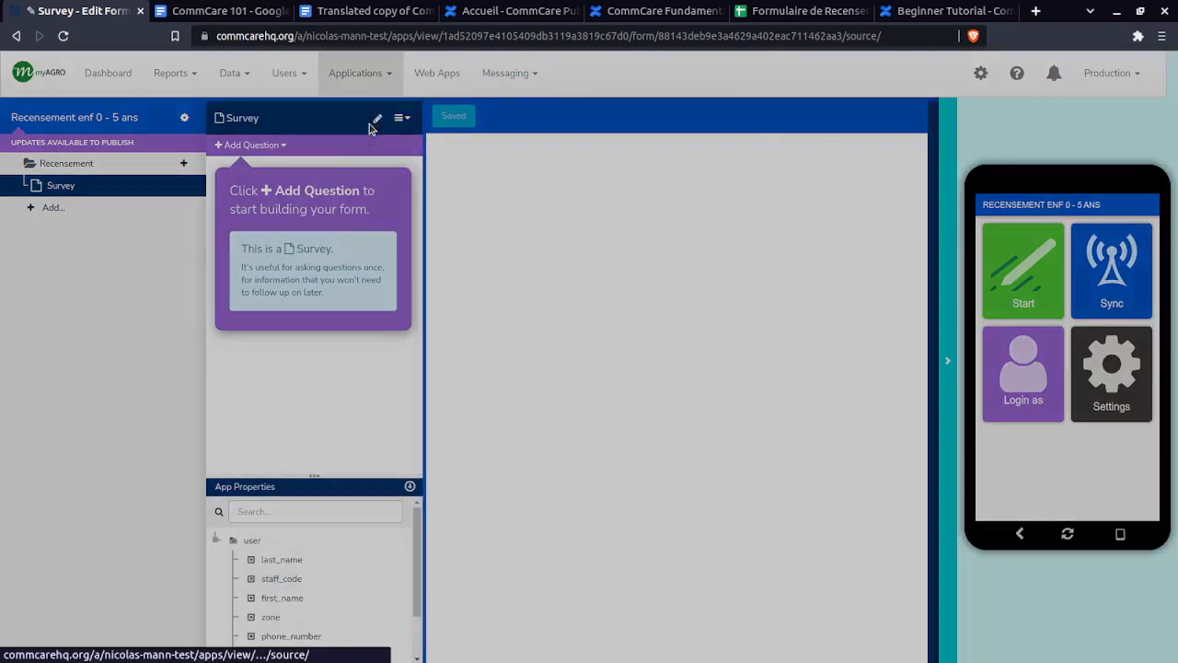
- Rename the Survey form to 'Enfants 0 à 5 ans' and save it
left_click_drag(567, 135, 425, 136)
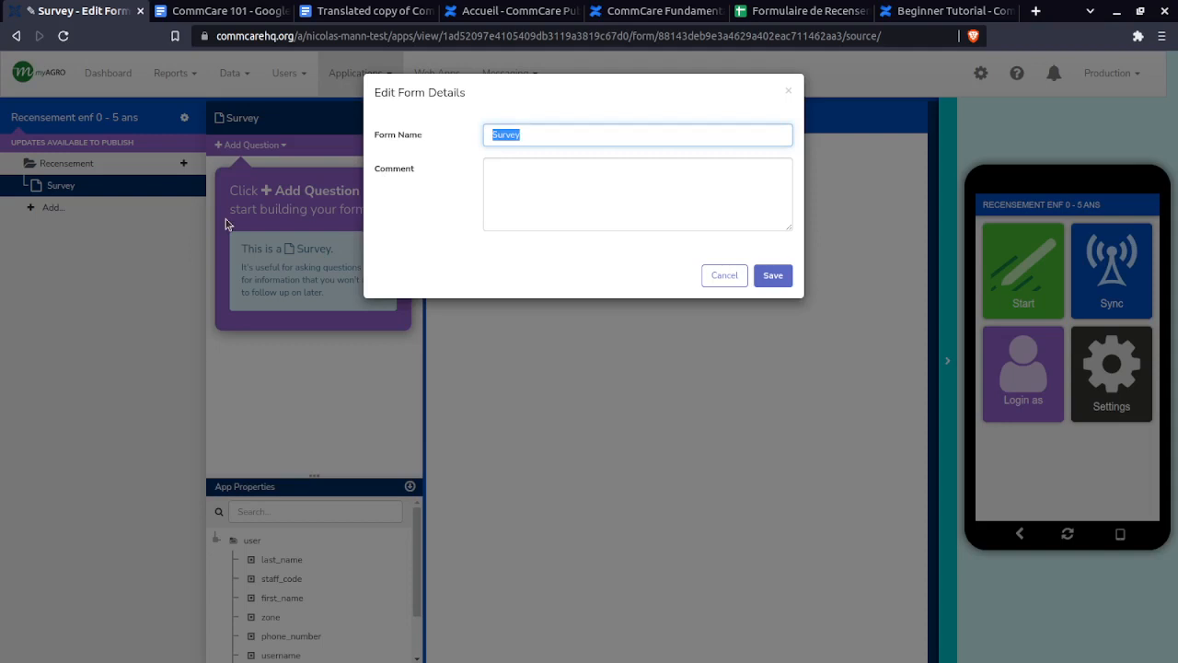
type("Enfants")
key("alt+Tab")
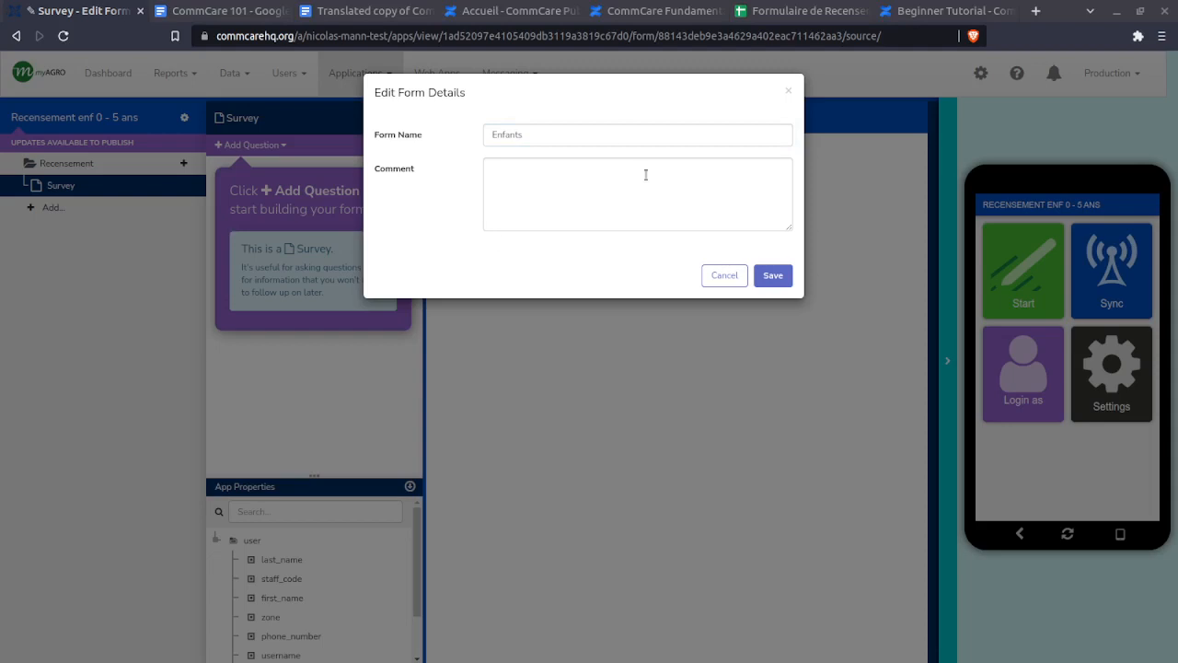
left_click(612, 134)
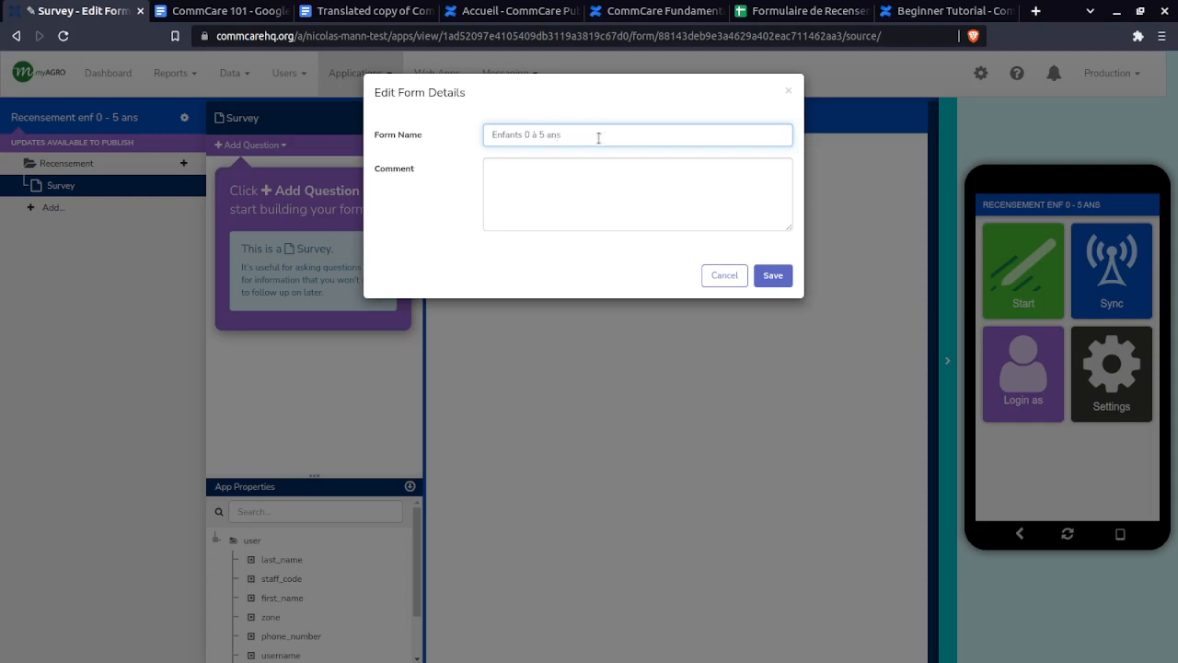
left_click(773, 276)
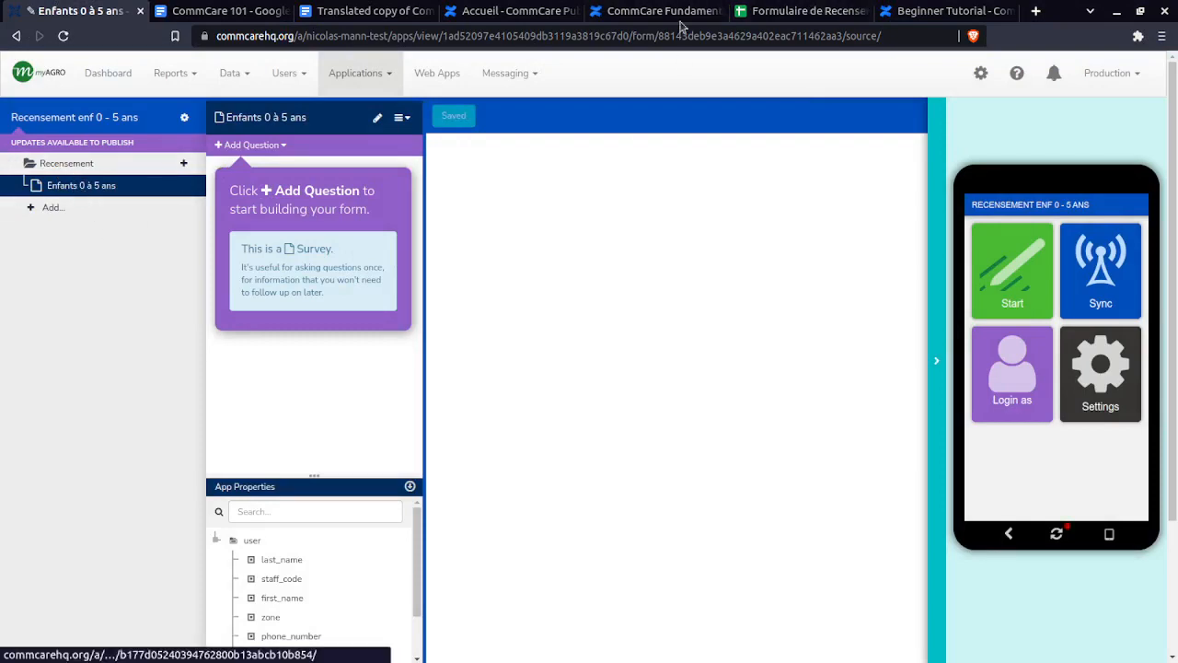
left_click(789, 10)
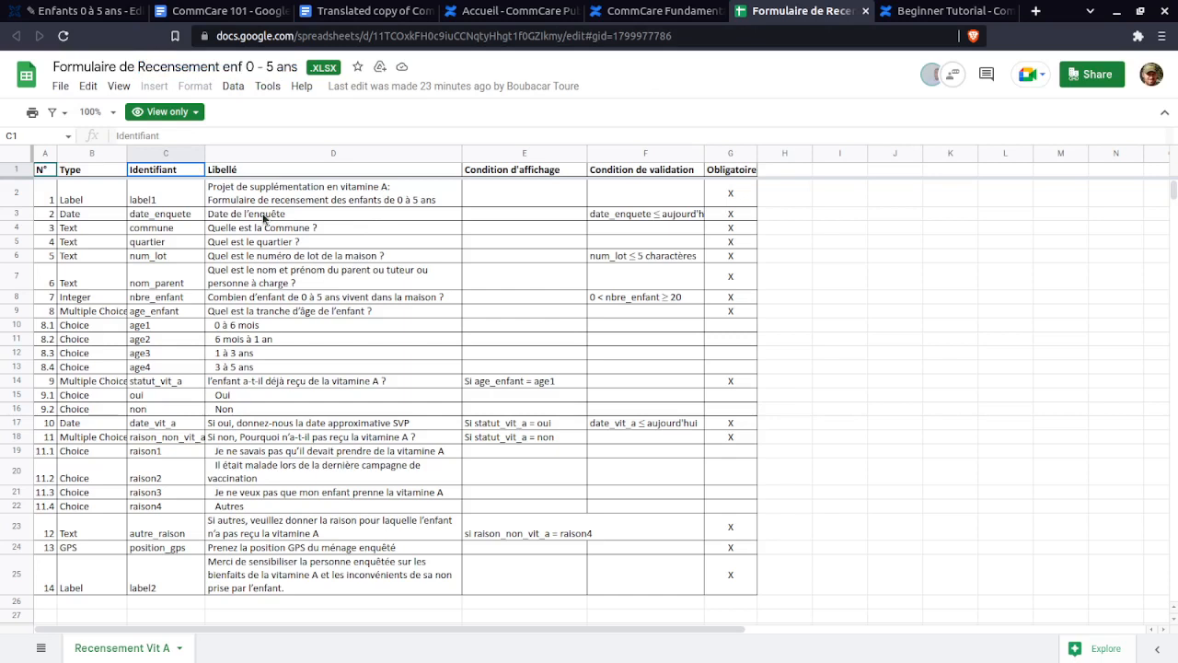
- Copy the two-line title from cell D2 of the Formulaire spec sheet and dismiss the view-only notice
left_click(86, 193)
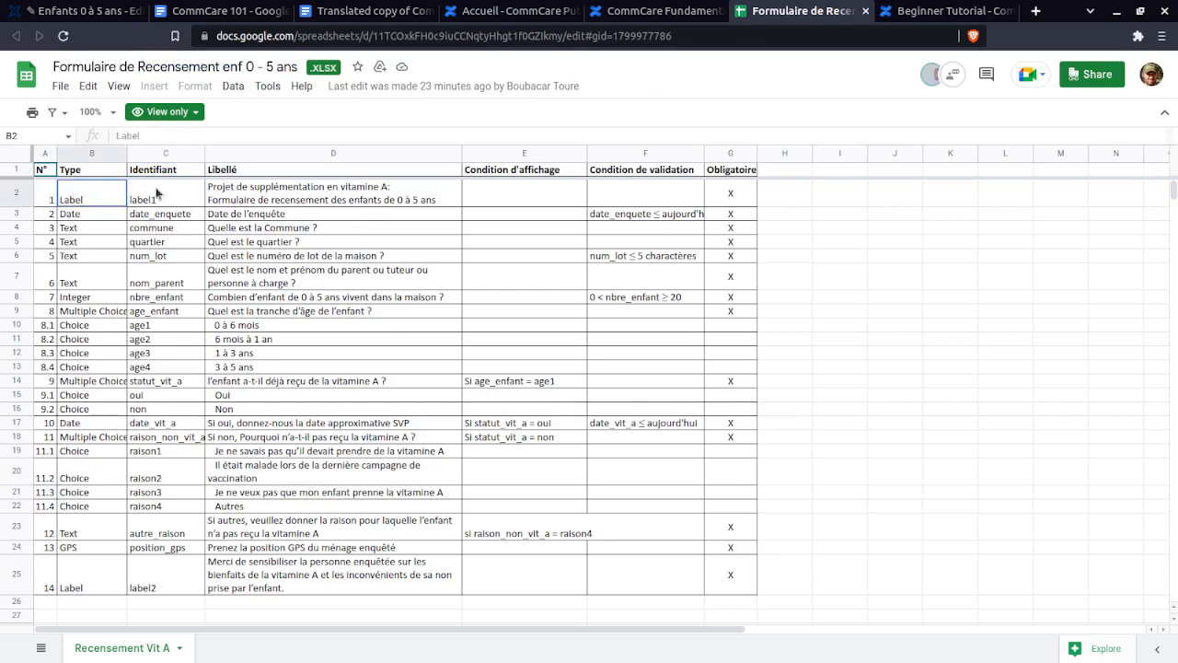
left_click(268, 192)
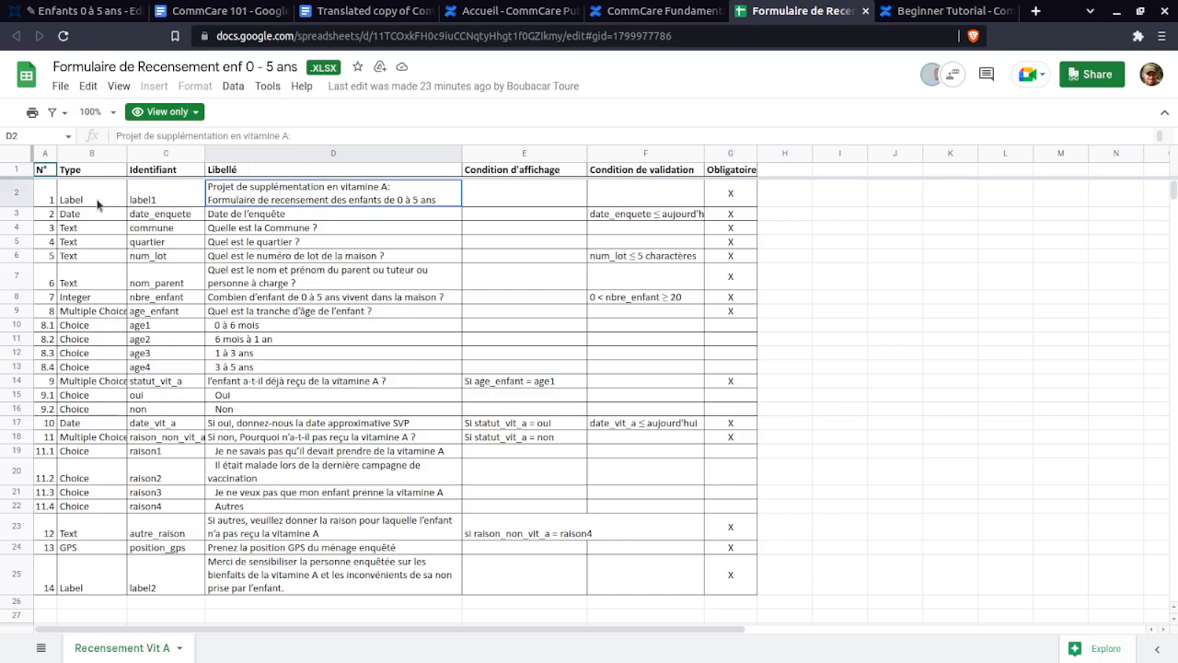
key("ctrl+c")
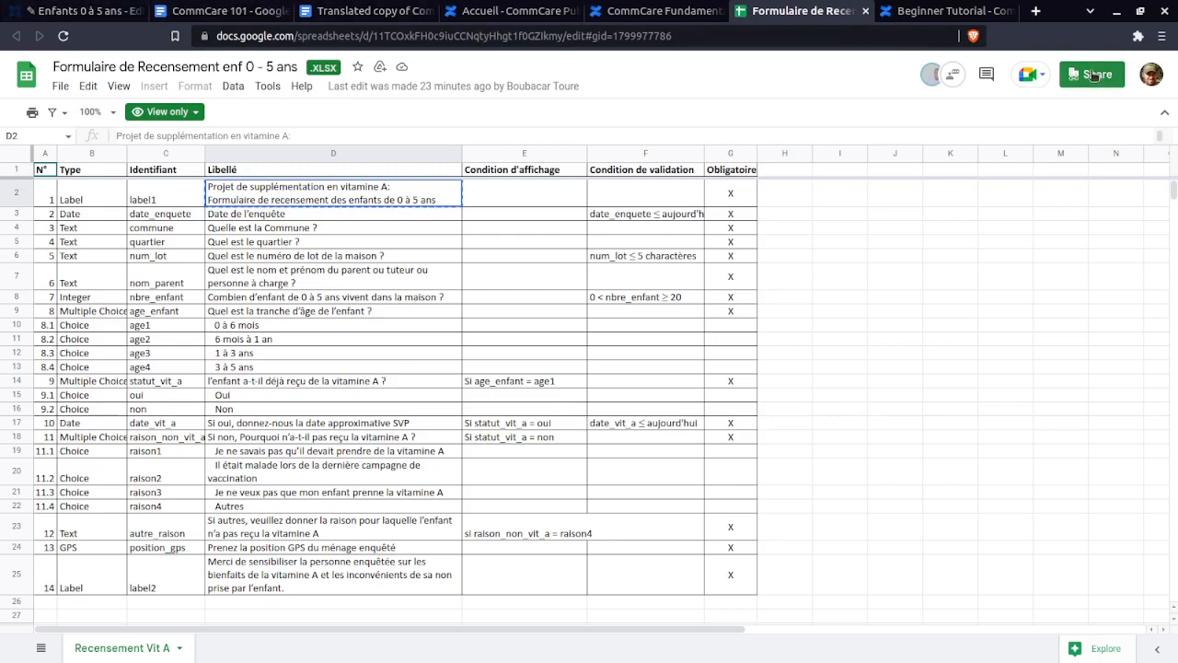
left_click(166, 111)
left_click(425, 115)
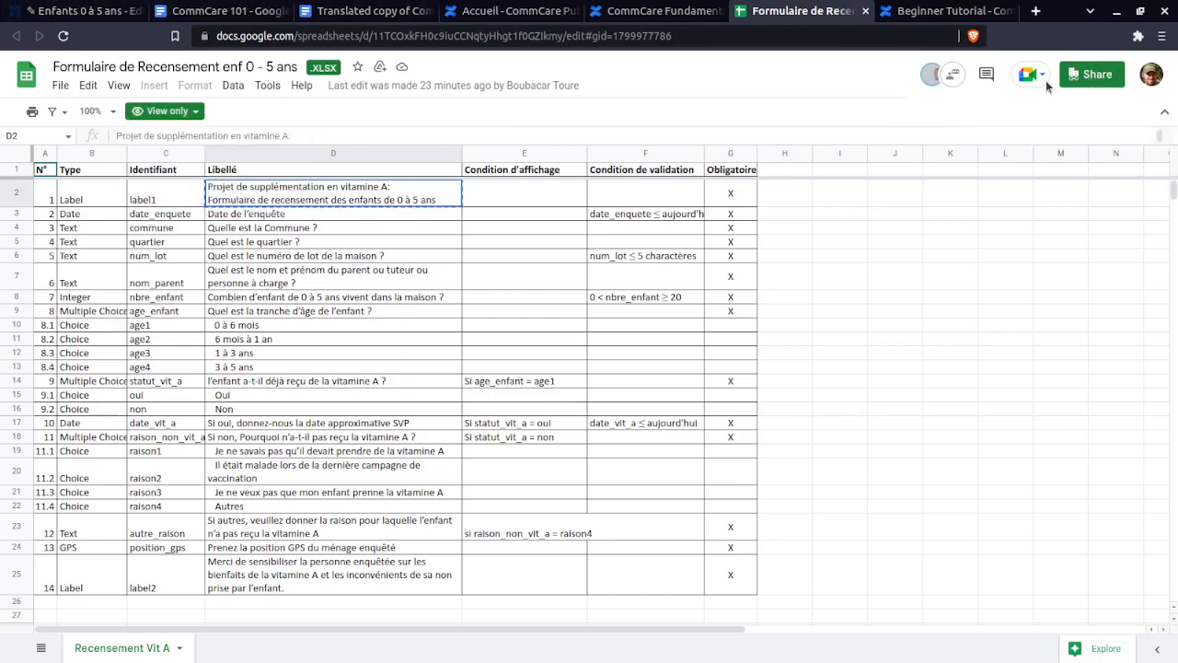
left_click(60, 88)
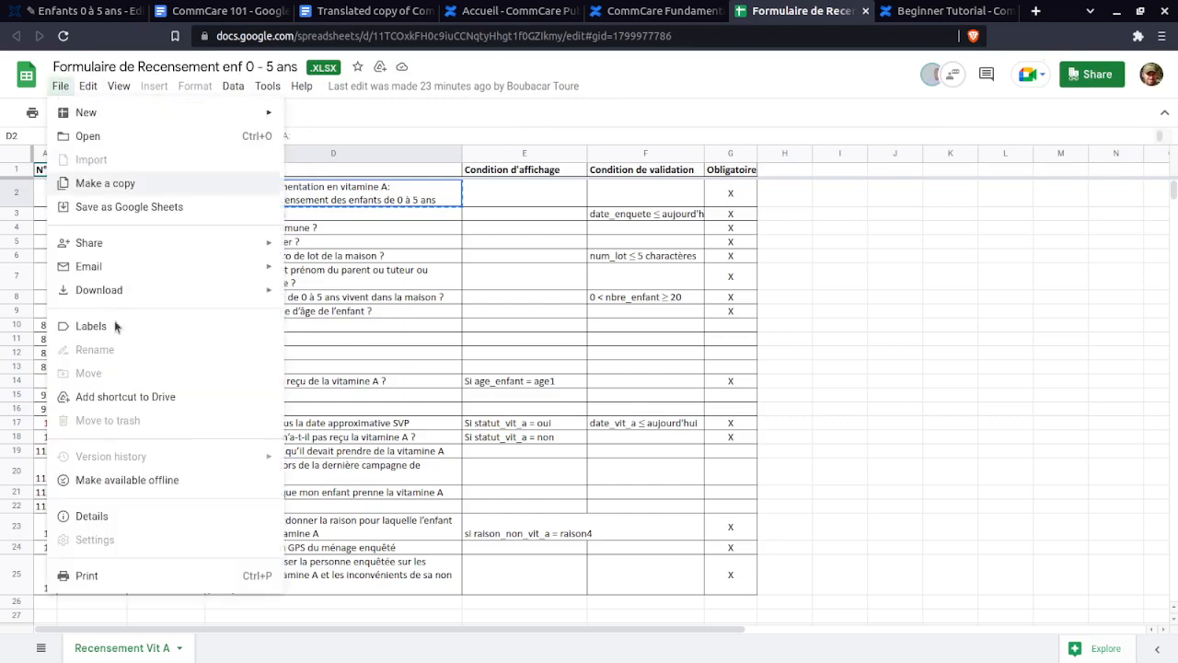
- Make an editable copy of the spec spreadsheet and close the view-only original
left_click(128, 186)
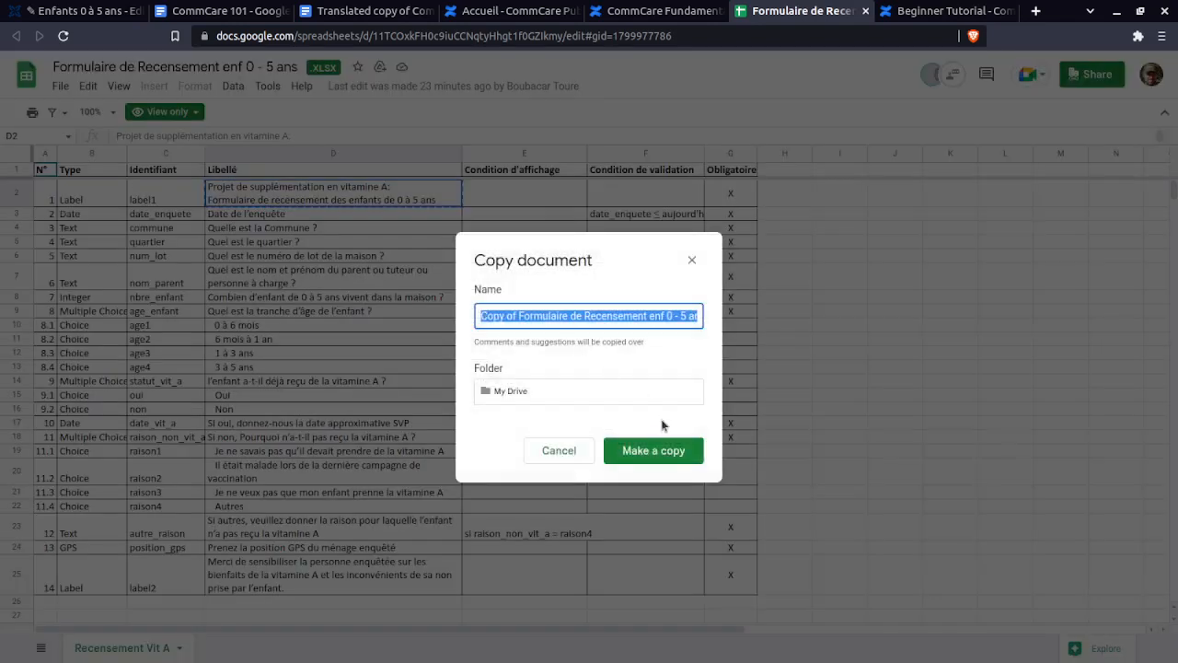
left_click(665, 450)
left_click(747, 7)
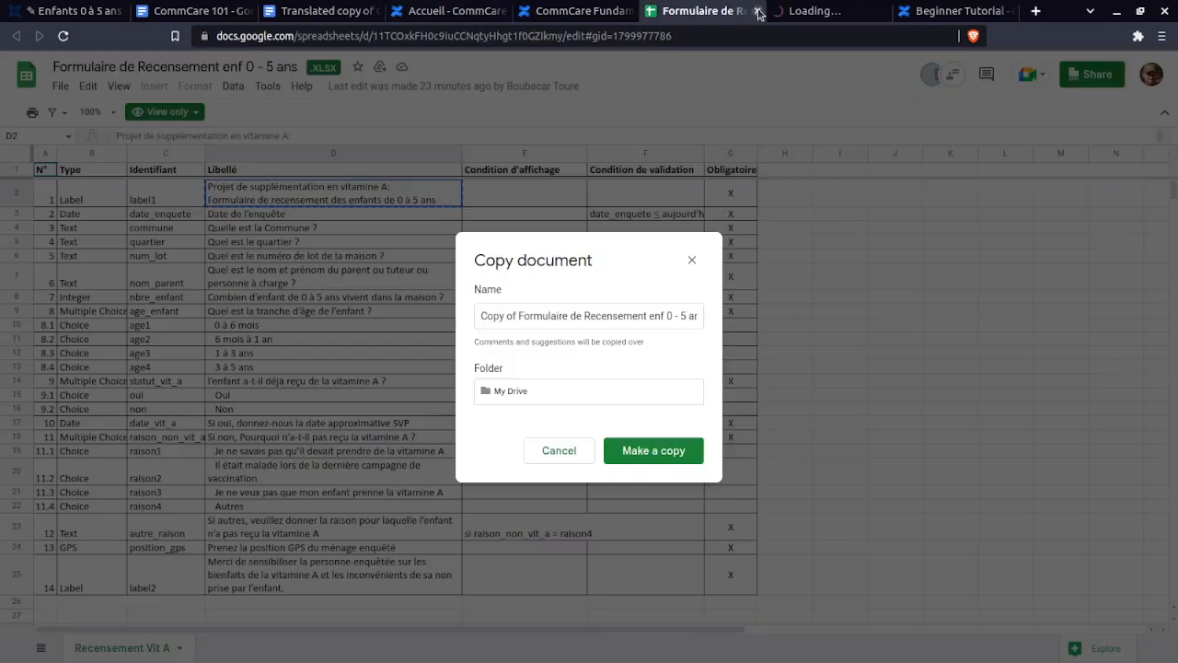
left_click(757, 10)
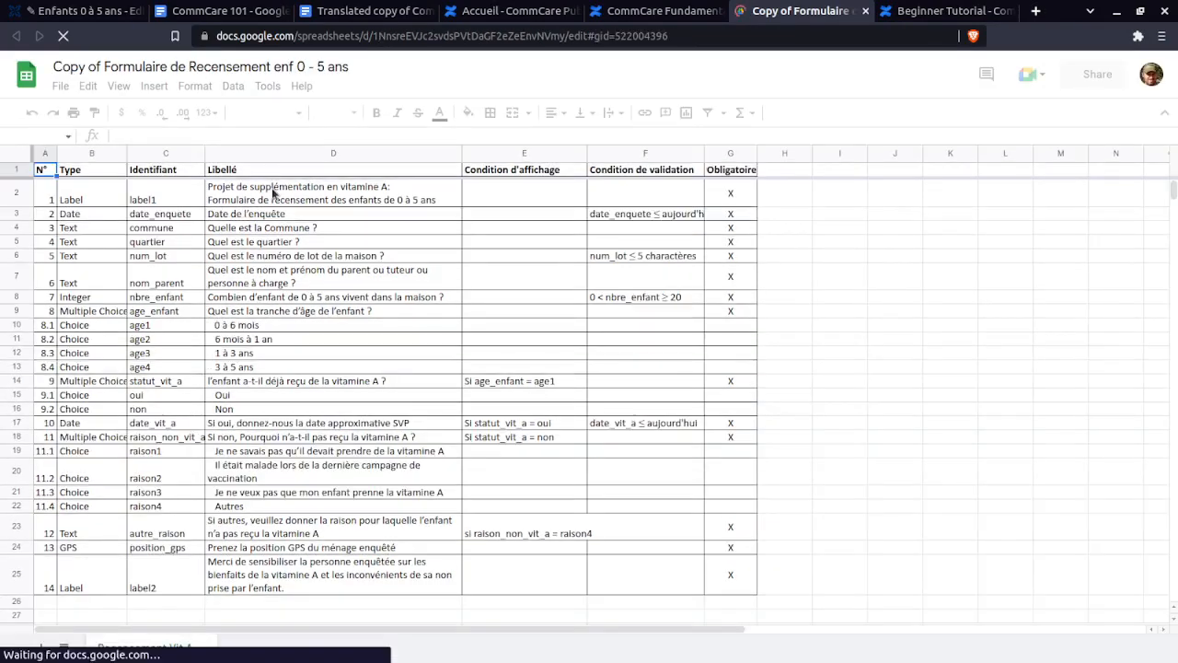
- Select the full two-line title text in cell D2 of the copy
left_click(272, 187)
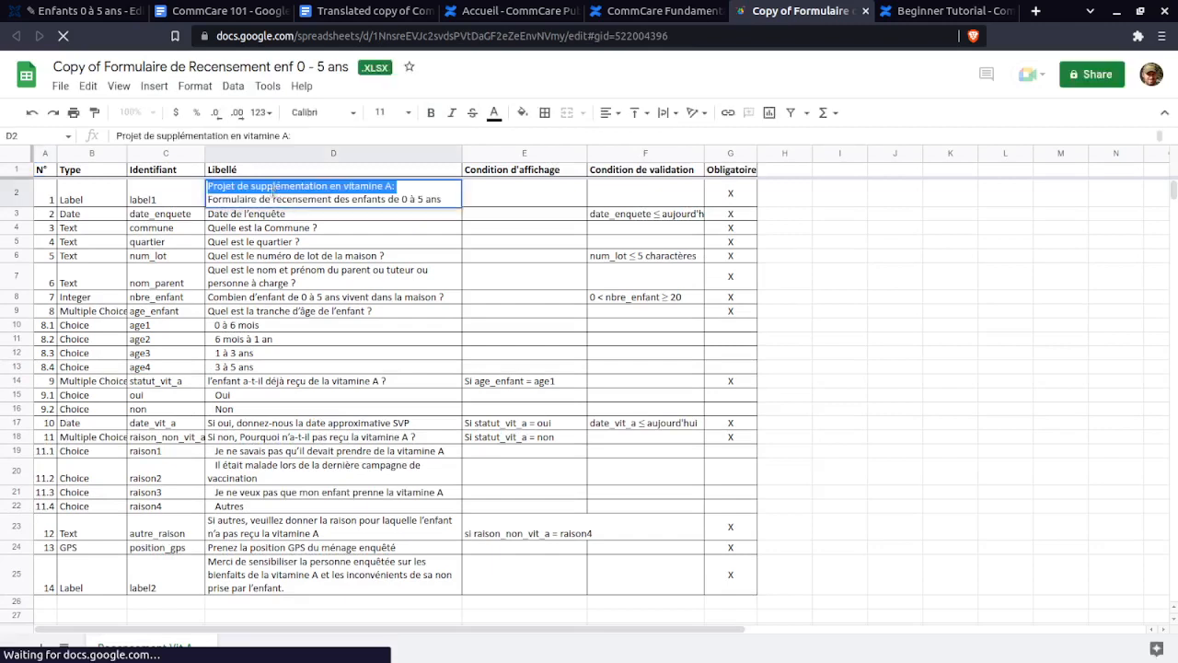
triple_click(266, 188)
left_click(217, 187)
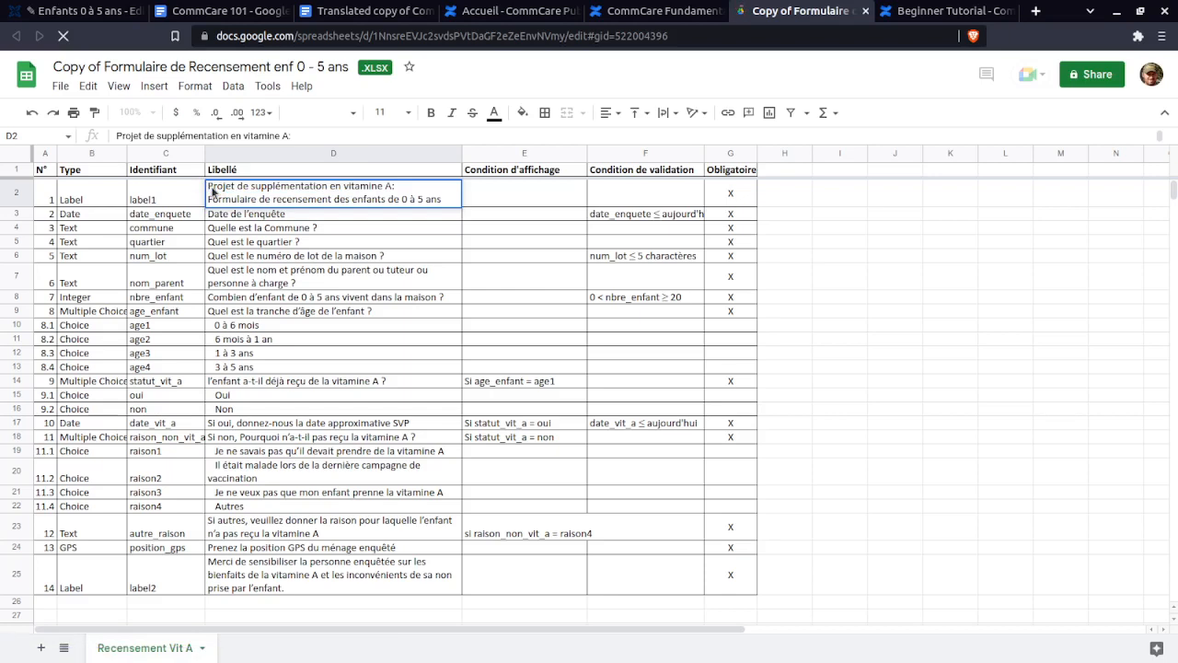
double_click(221, 187)
left_click_drag(418, 213, 505, 207)
key("ctrl+c")
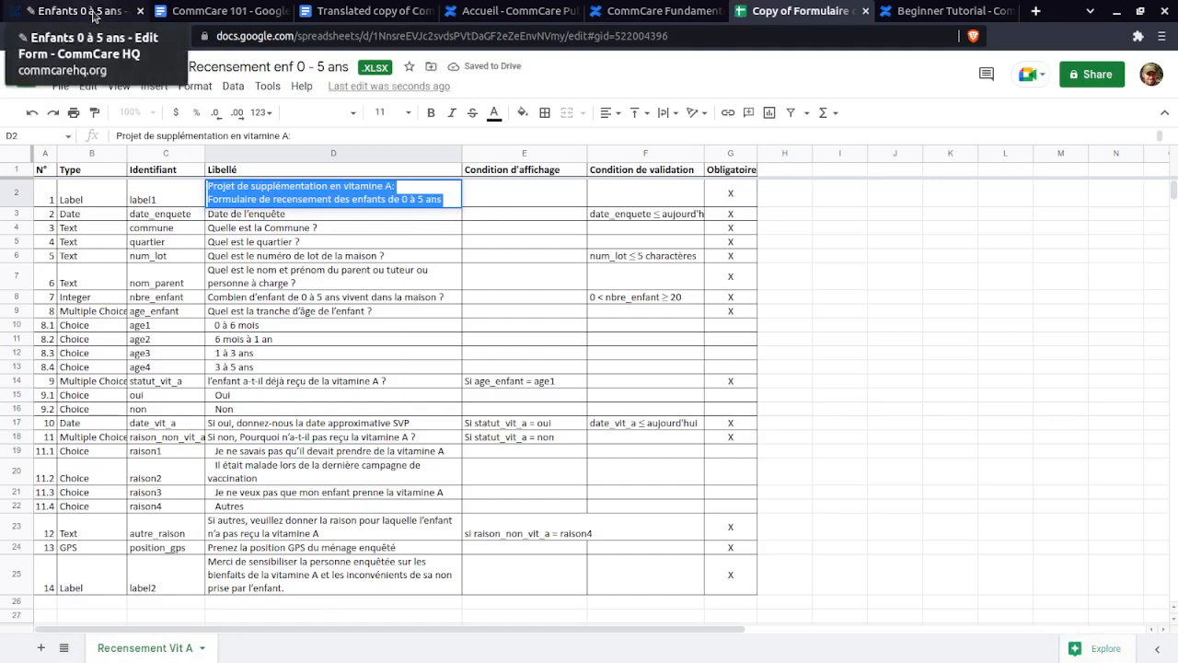
left_click(92, 16)
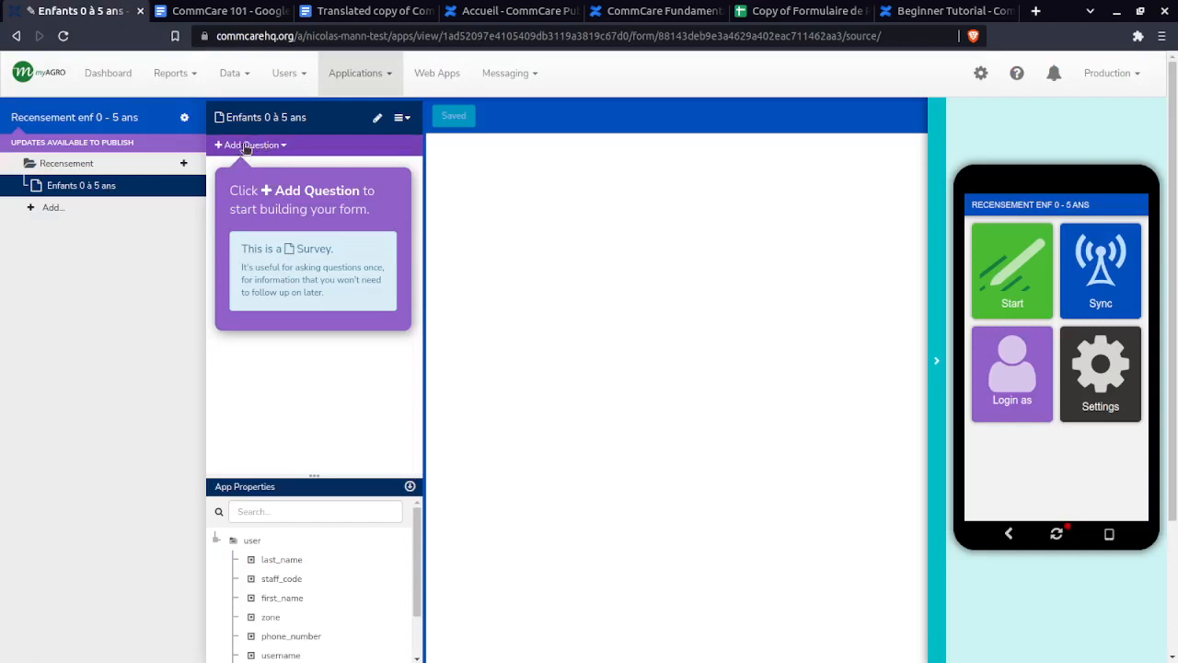
- Add a Label question whose display text is the pasted two-line vitamin A project title
left_click(246, 147)
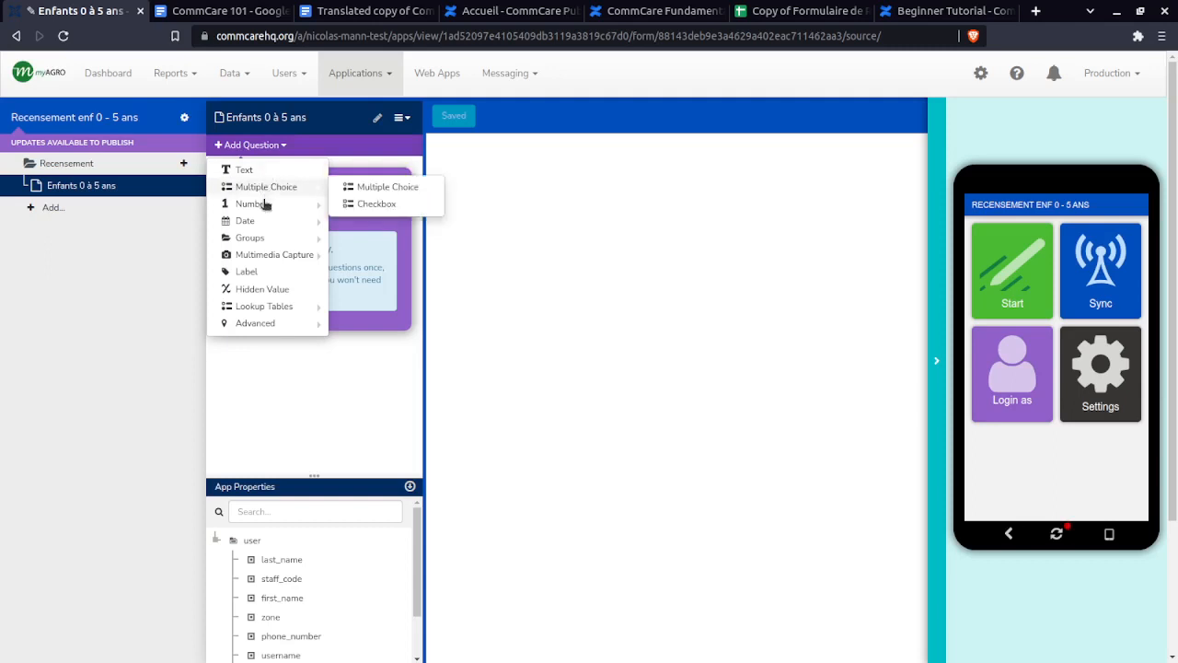
mouse_move(265, 255)
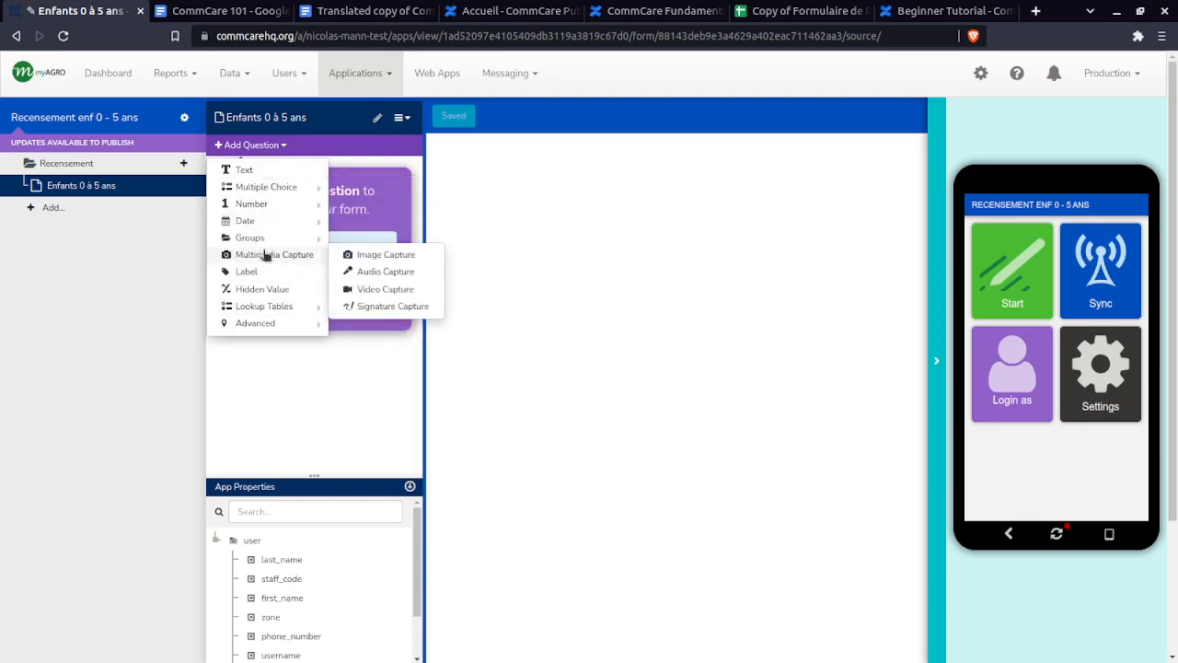
mouse_move(262, 188)
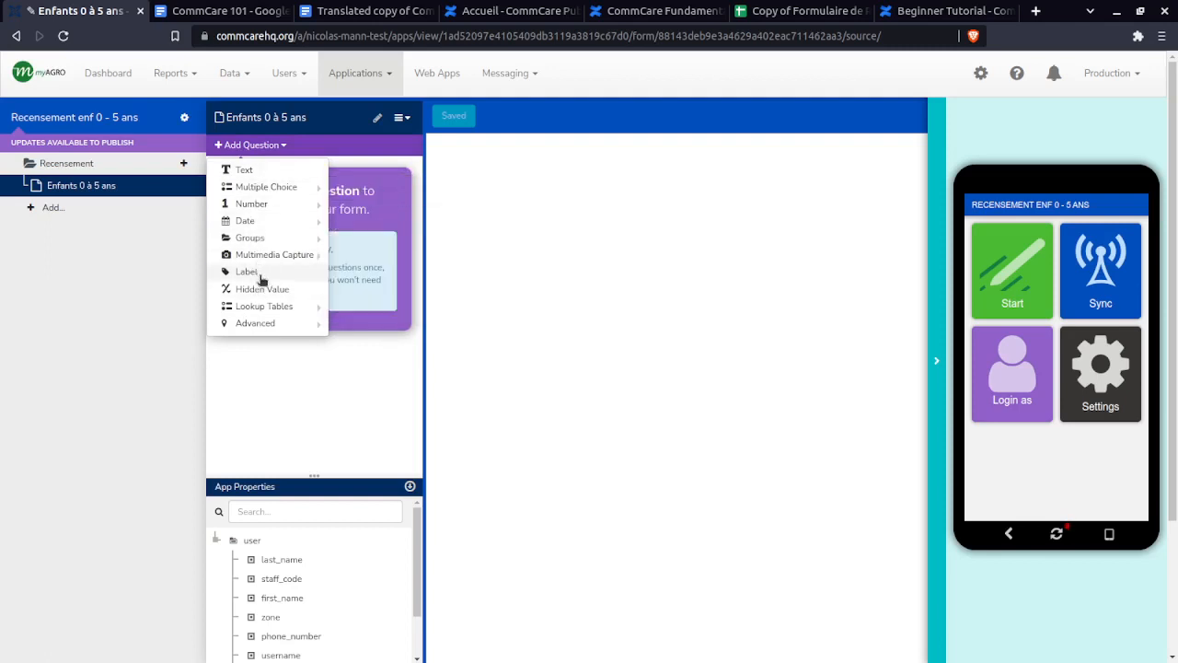
left_click(248, 271)
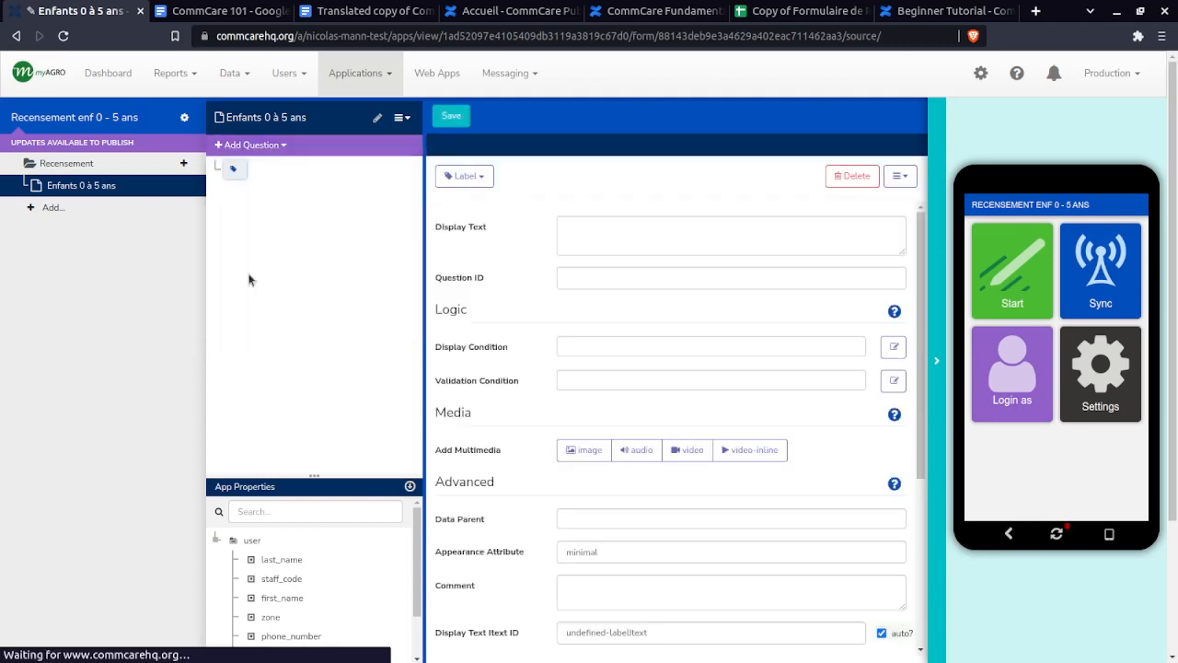
left_click(597, 230)
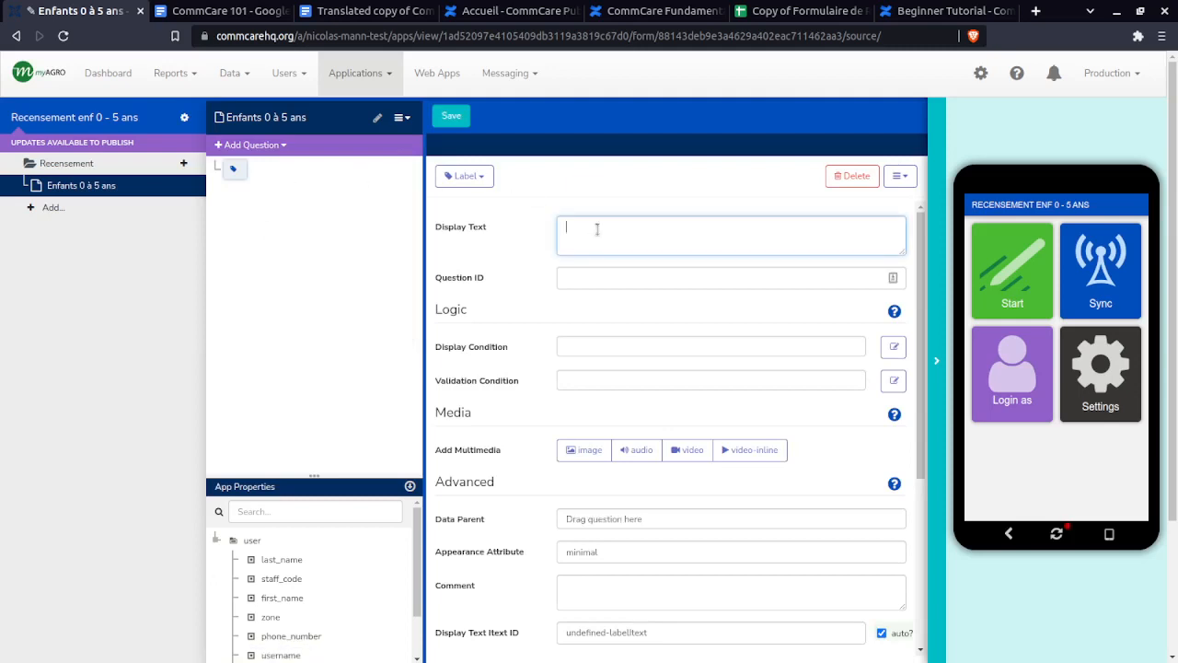
key("ctrl+v")
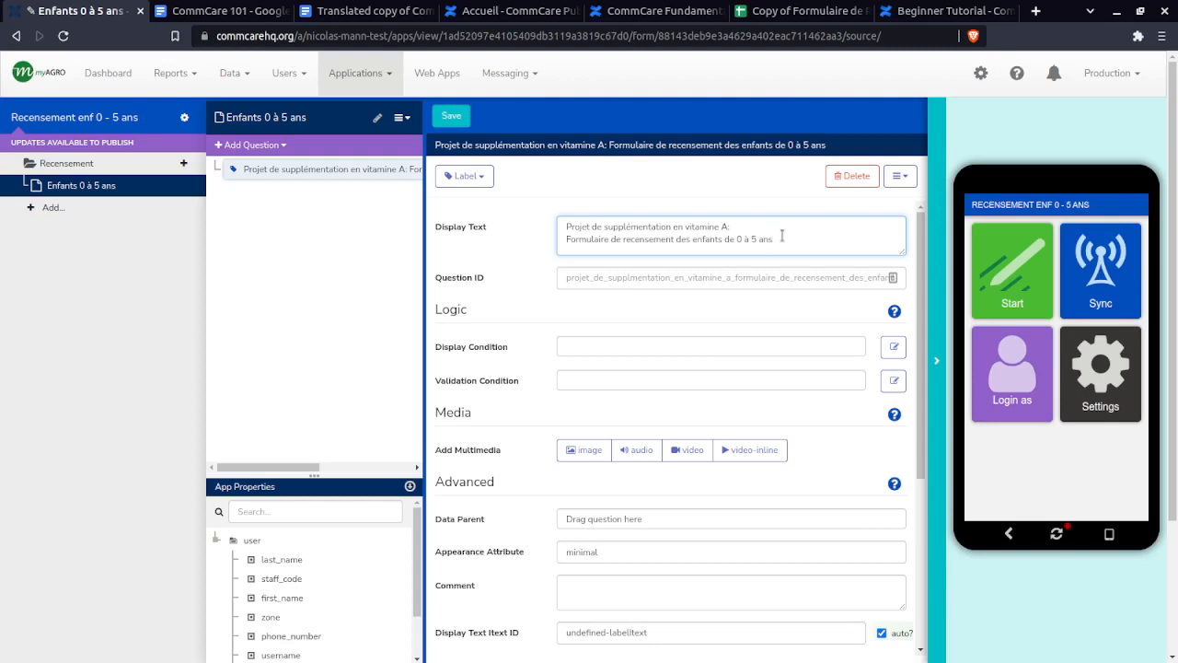
left_click_drag(775, 238, 562, 223)
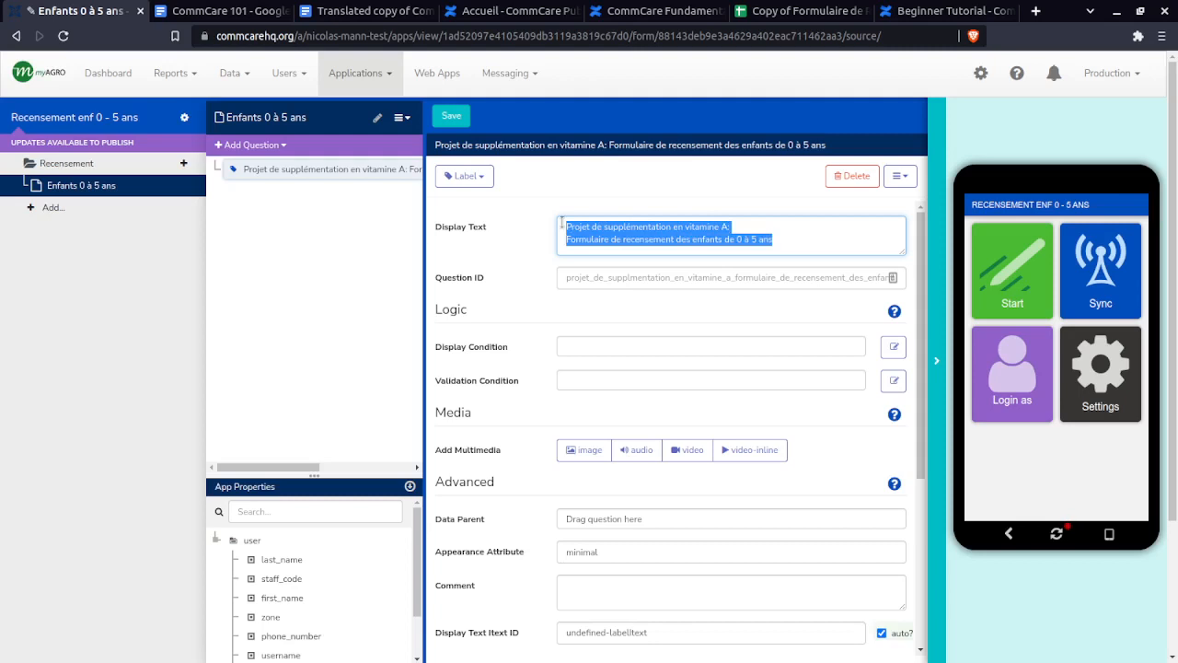
left_click_drag(778, 245, 560, 219)
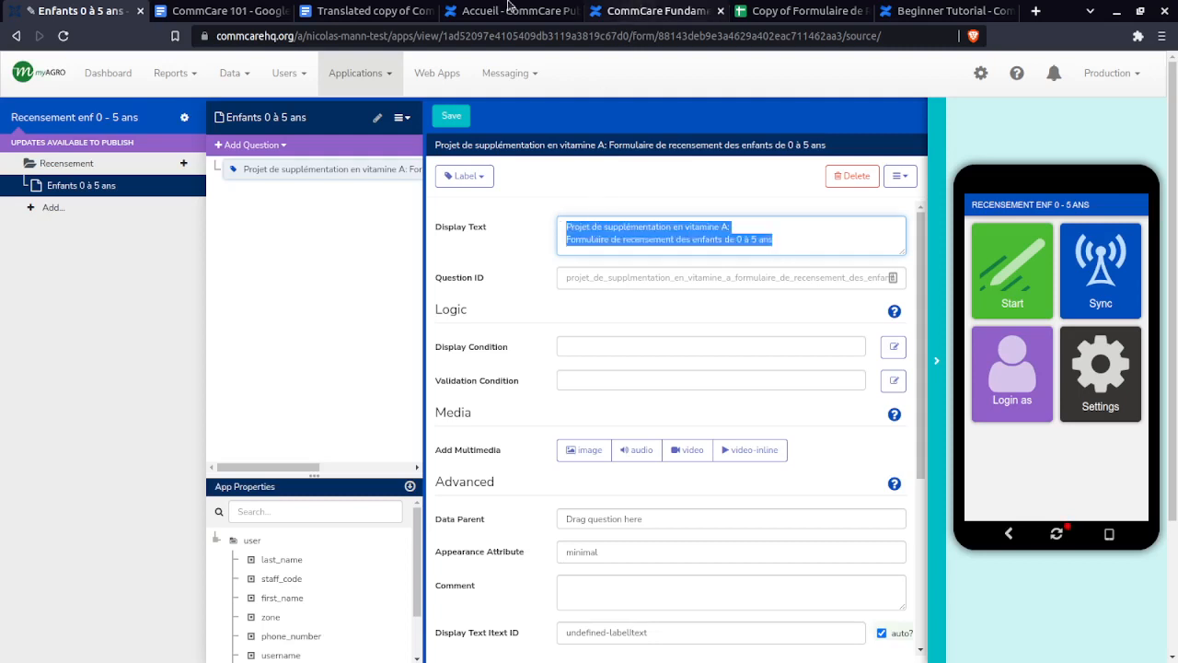
left_click(783, 9)
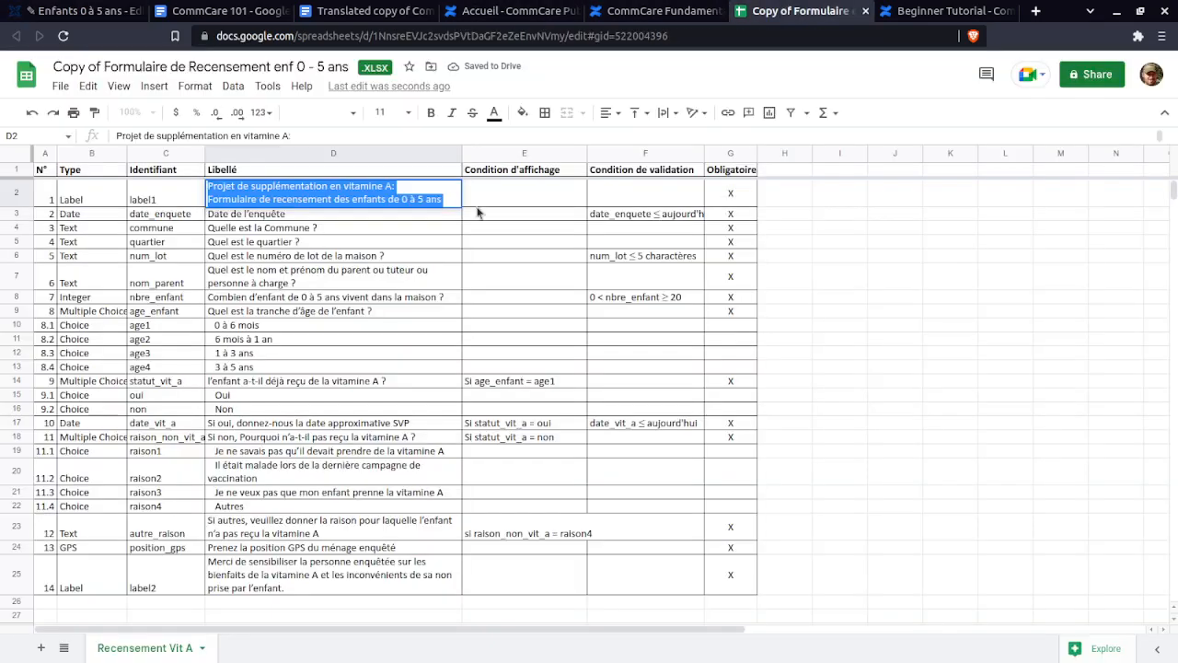
- Copy label1 from cell C2 and set it as the label's Question ID
double_click(178, 204)
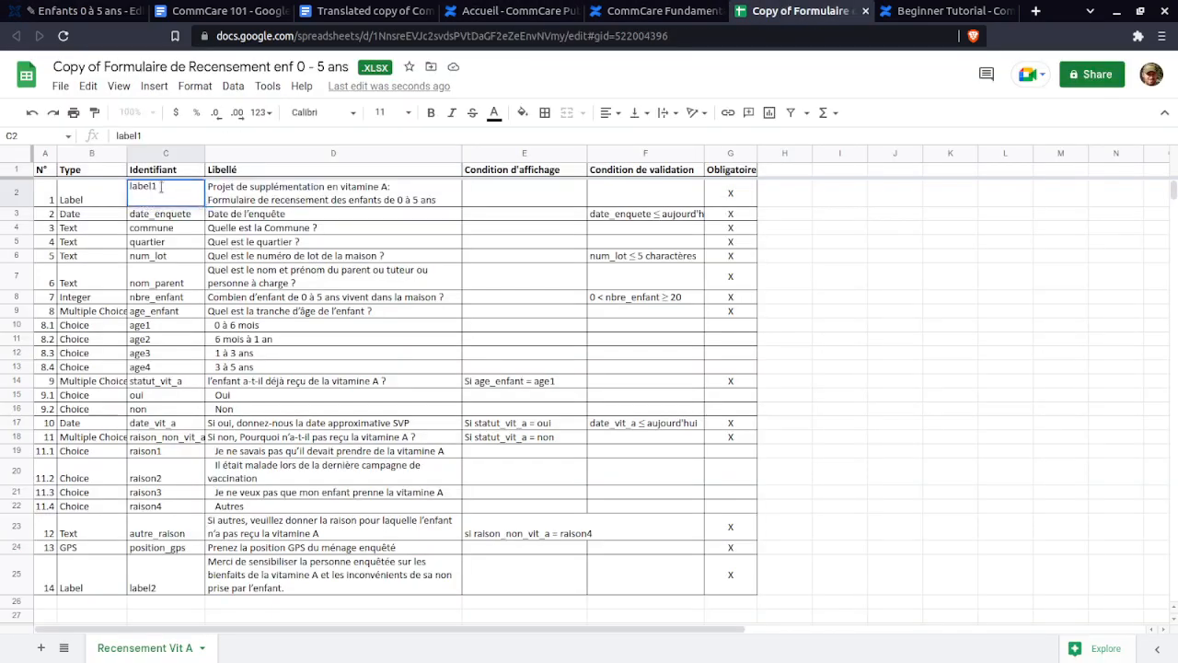
left_click_drag(161, 187, 129, 188)
key("ctrl+c")
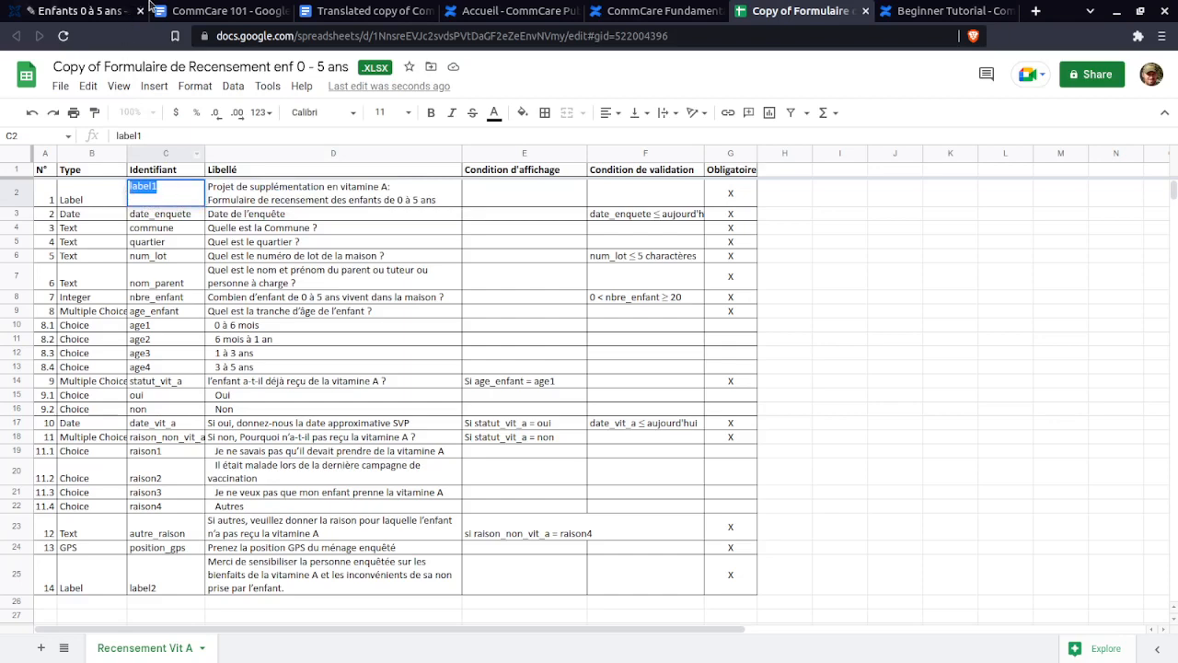
left_click(78, 10)
left_click(657, 278)
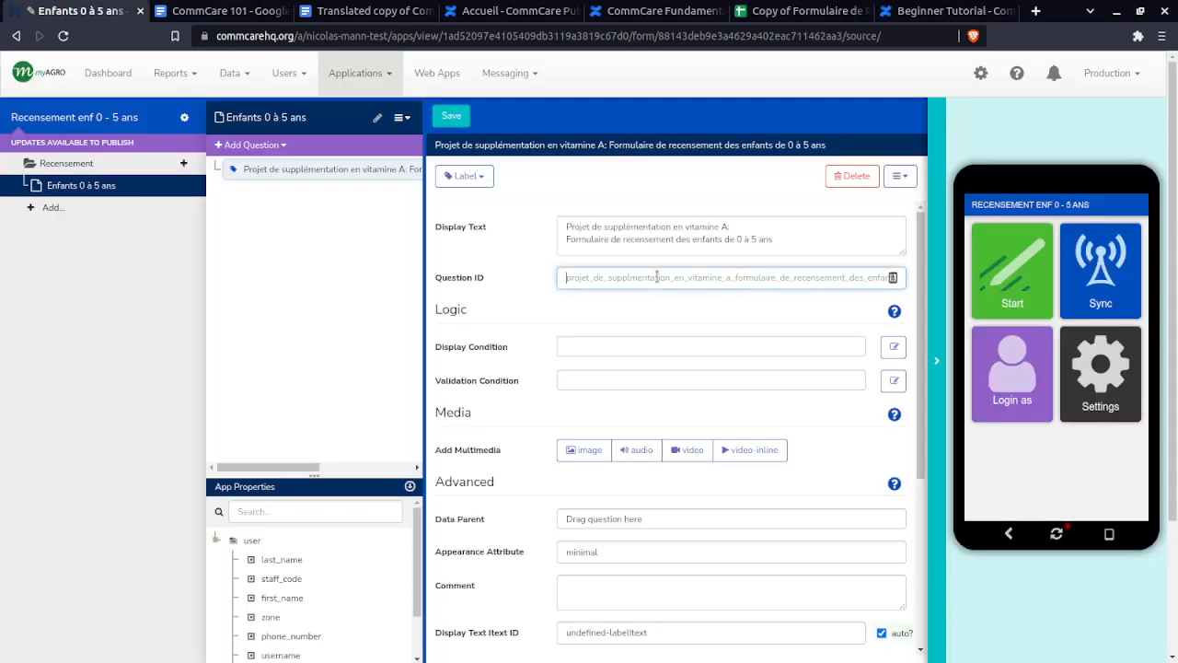
key("ctrl+a")
key("ctrl+v")
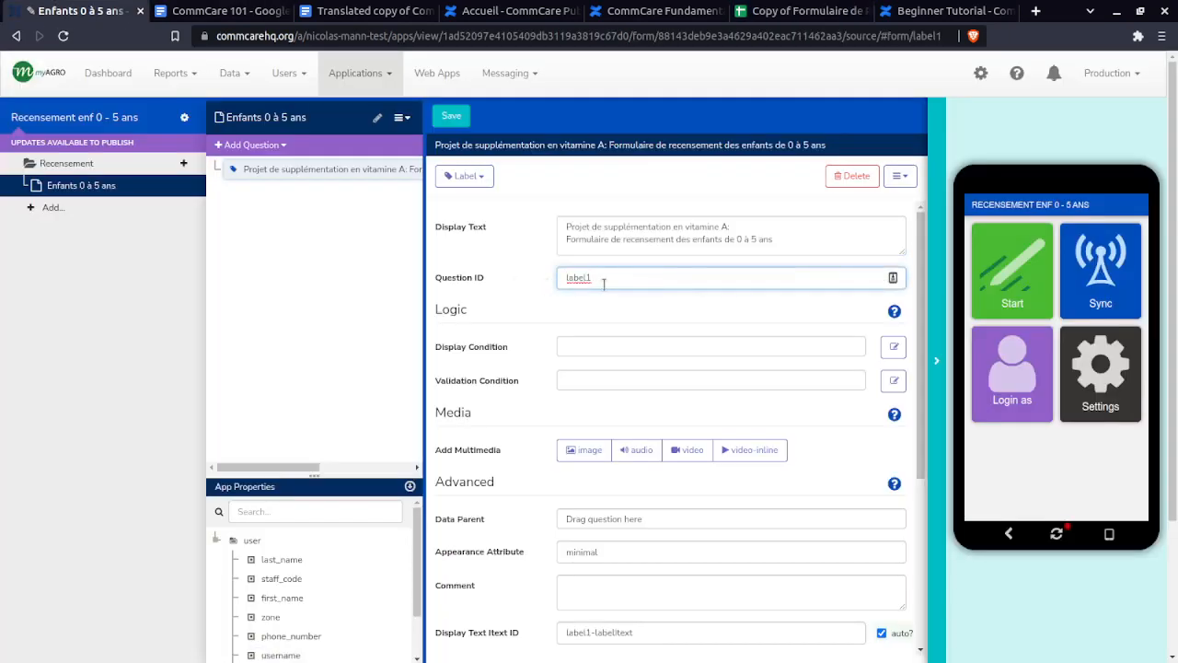
left_click(610, 239)
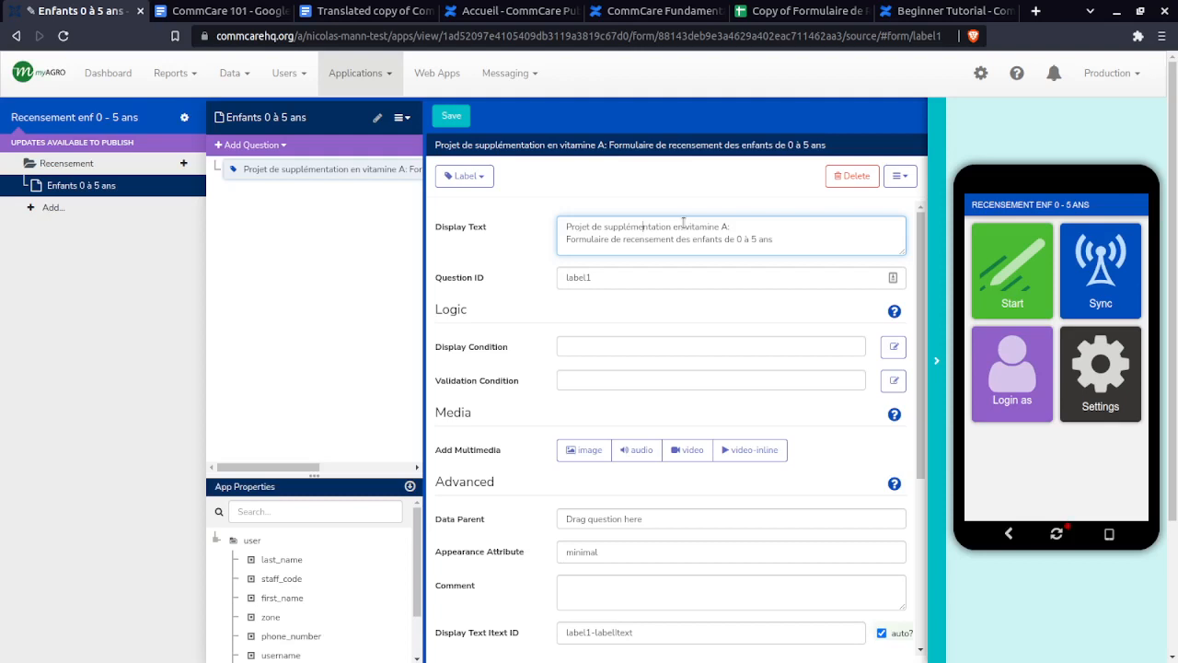
- Review the label1 Question ID and the label's two-line display text
left_click_drag(631, 274, 558, 278)
left_click(606, 280)
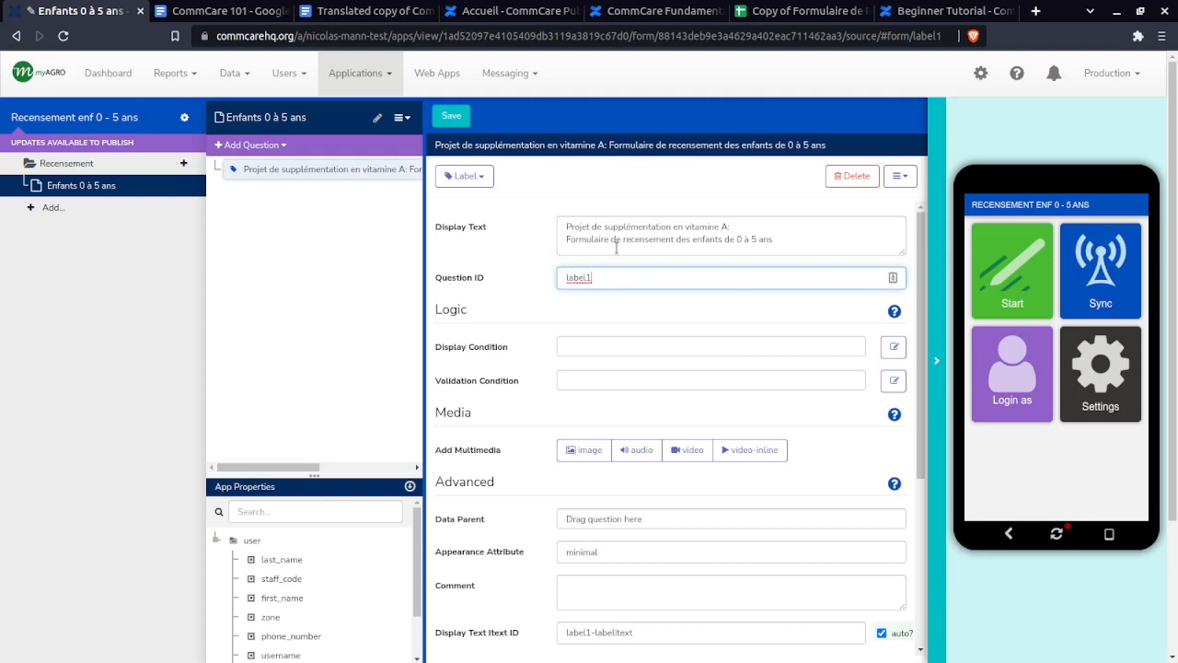
left_click_drag(779, 240, 564, 227)
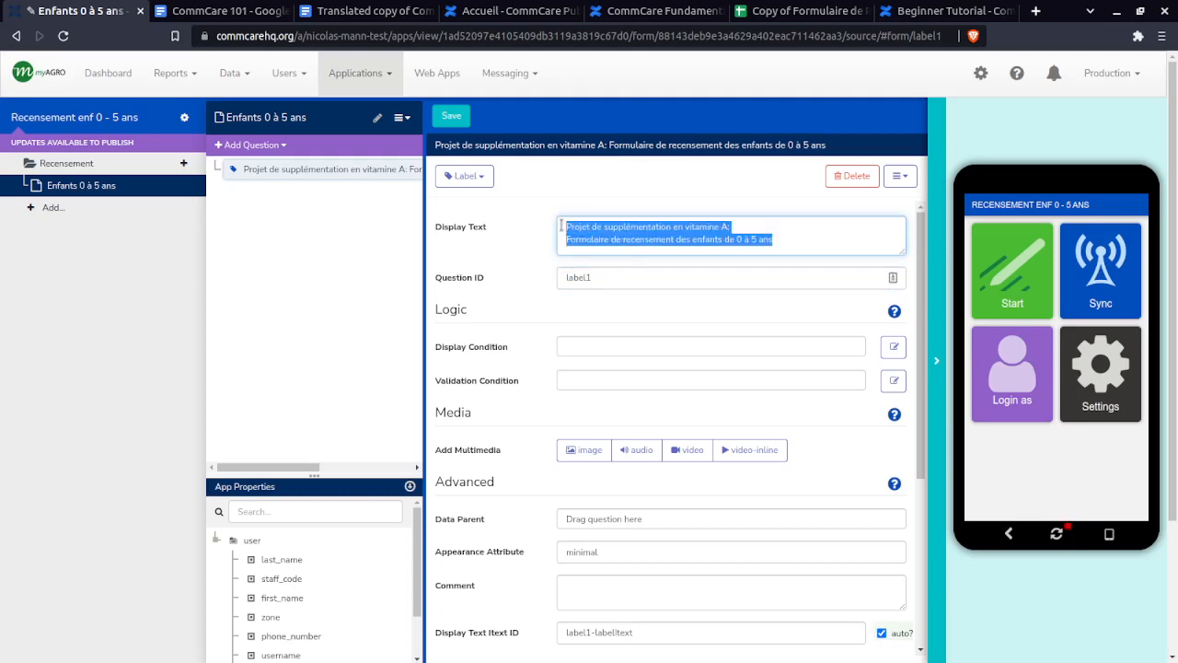
double_click(602, 278)
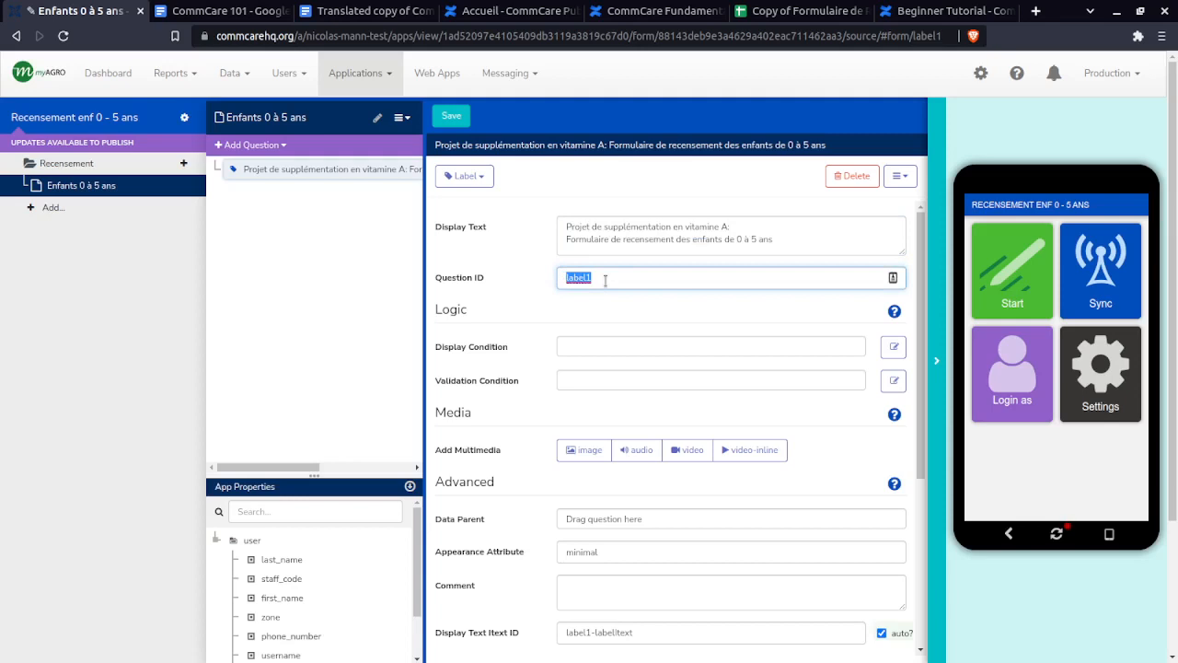
left_click(605, 278)
left_click_drag(605, 279, 559, 276)
left_click_drag(614, 278, 546, 280)
left_click(602, 278)
left_click_drag(623, 279, 550, 276)
left_click(635, 277)
left_click_drag(640, 278, 553, 280)
left_click_drag(809, 238, 565, 232)
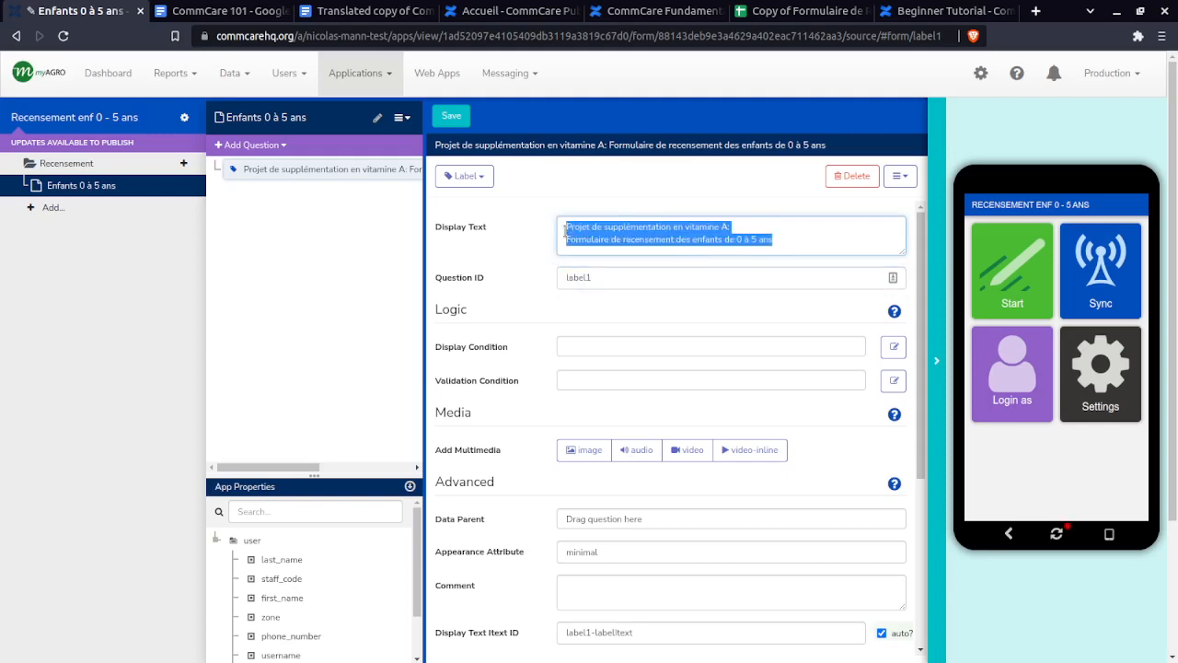
left_click(566, 232)
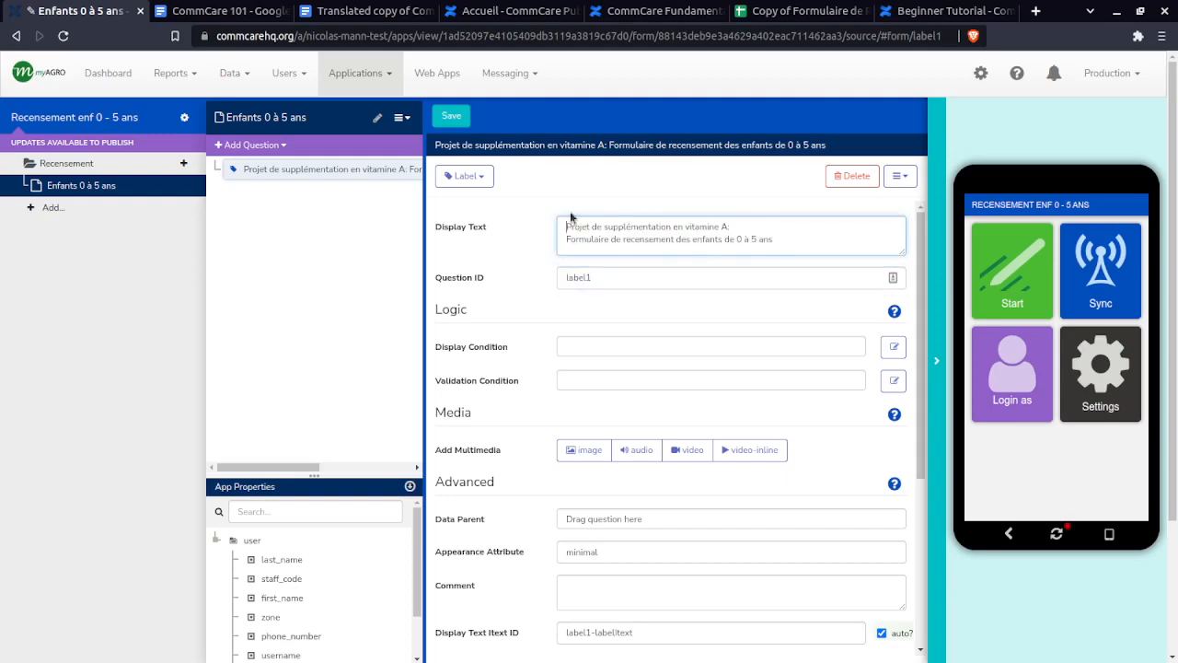
left_click(792, 18)
- Copy the wording 'Date de l'enquête' from cell D3 of the spec
left_click(269, 213)
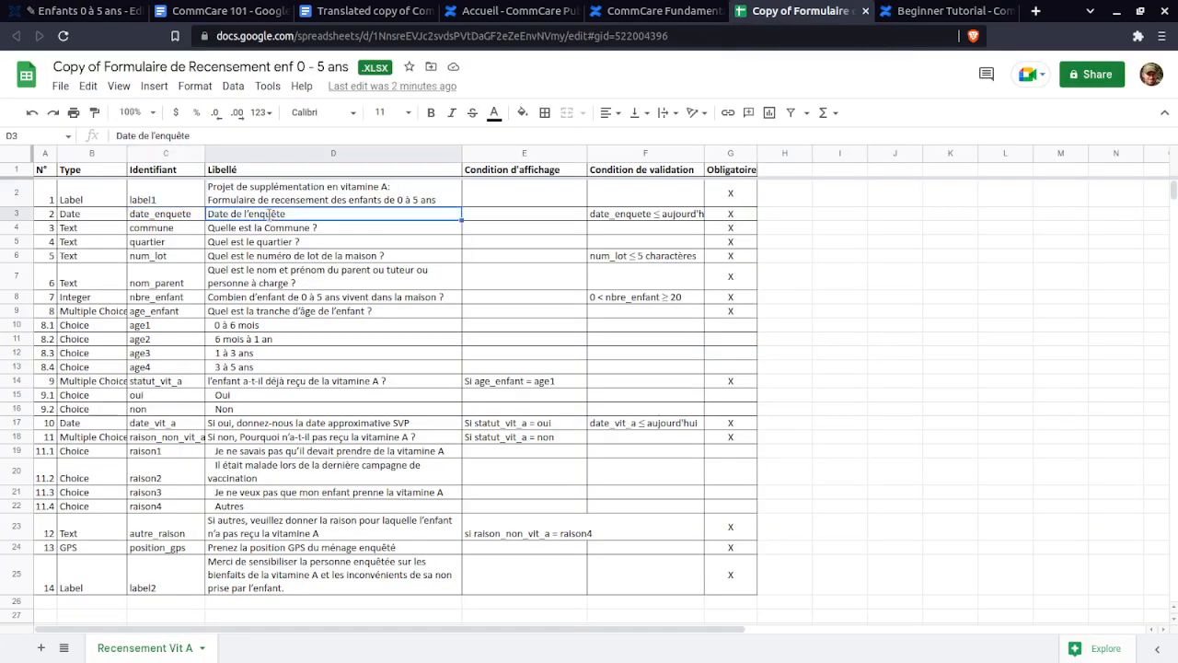
double_click(269, 214)
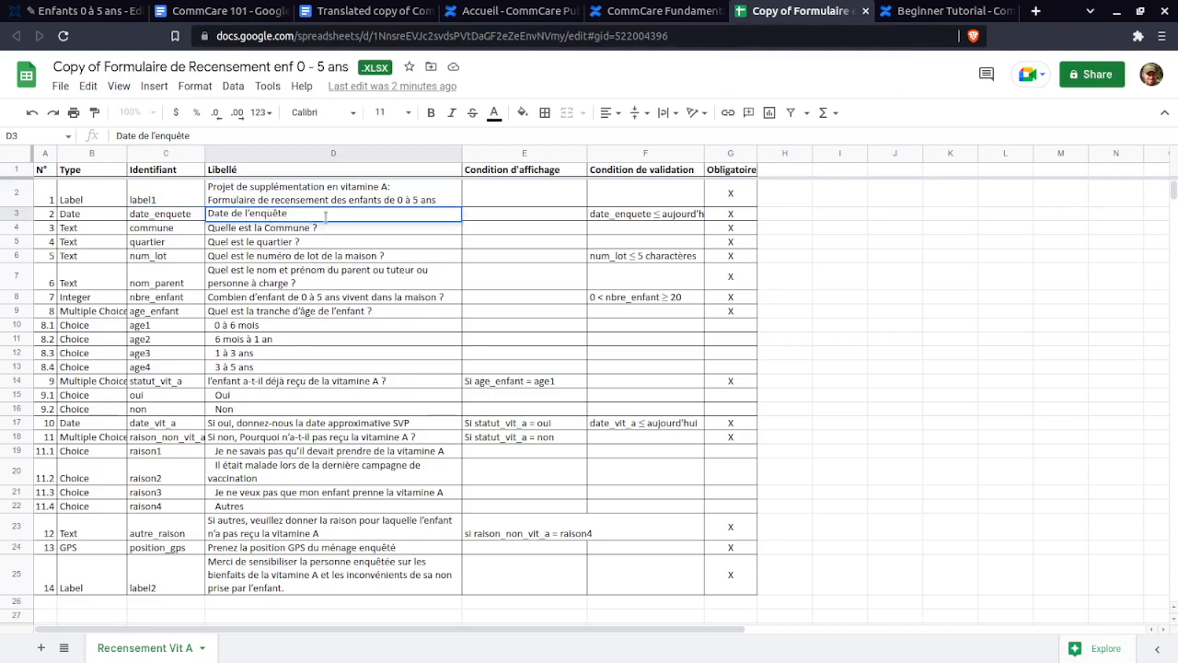
left_click_drag(326, 216, 206, 218)
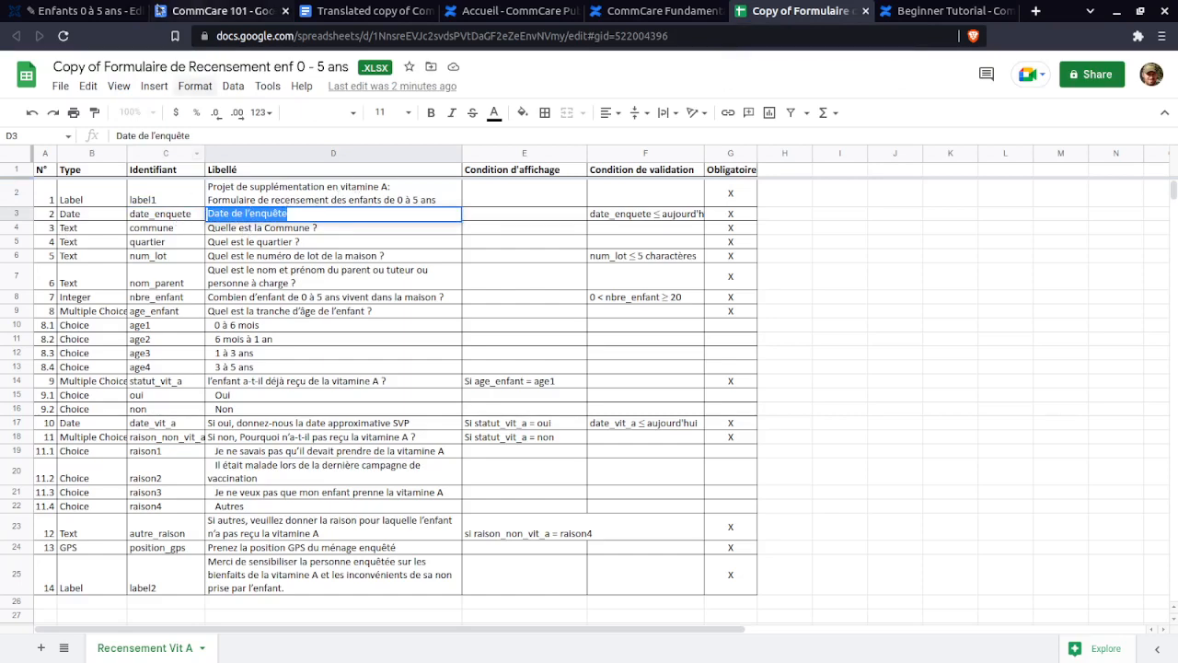
left_click(104, 9)
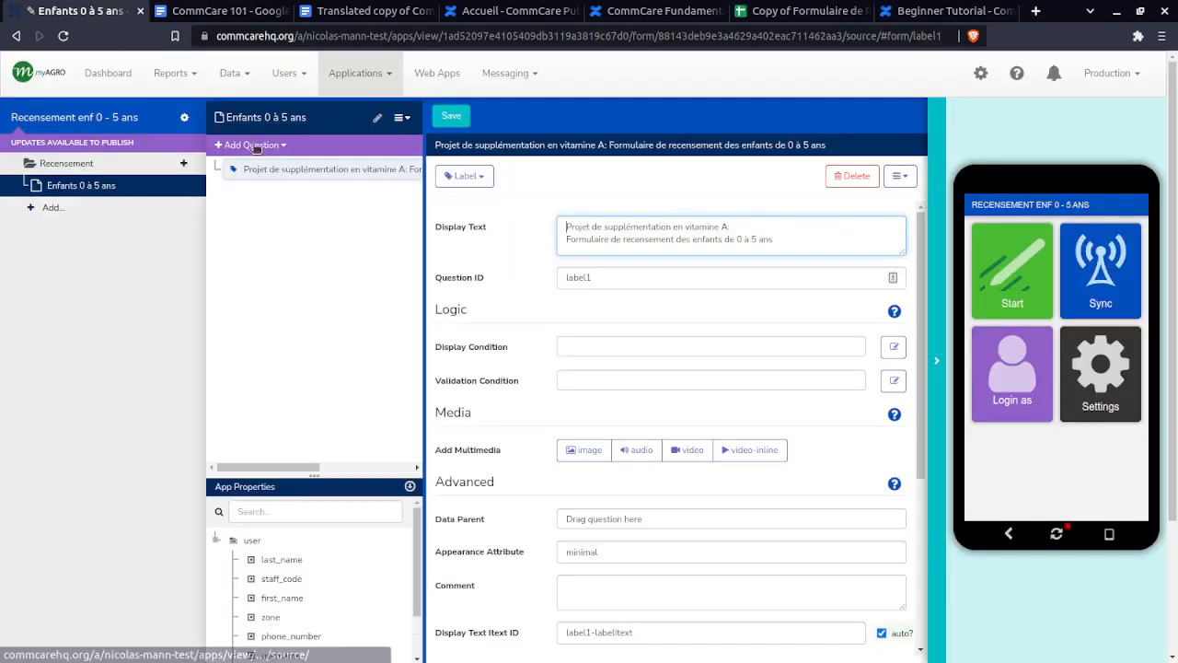
- Add a Date question with display text 'Date de l'enquête'
left_click(245, 146)
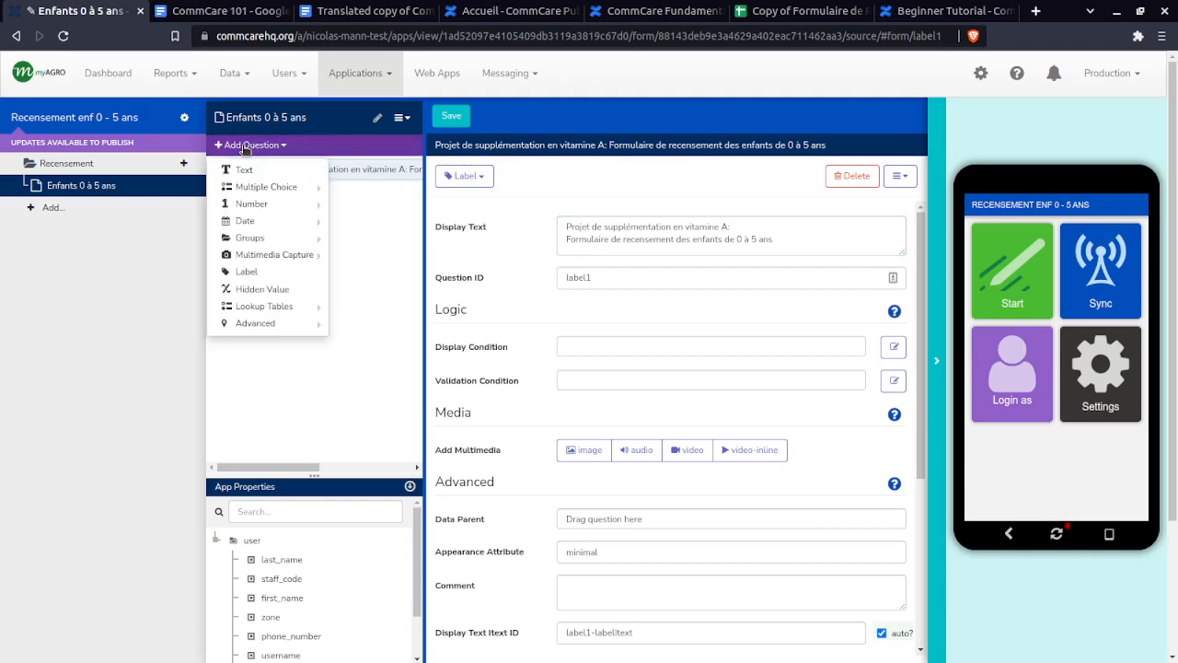
mouse_move(253, 195)
mouse_move(262, 222)
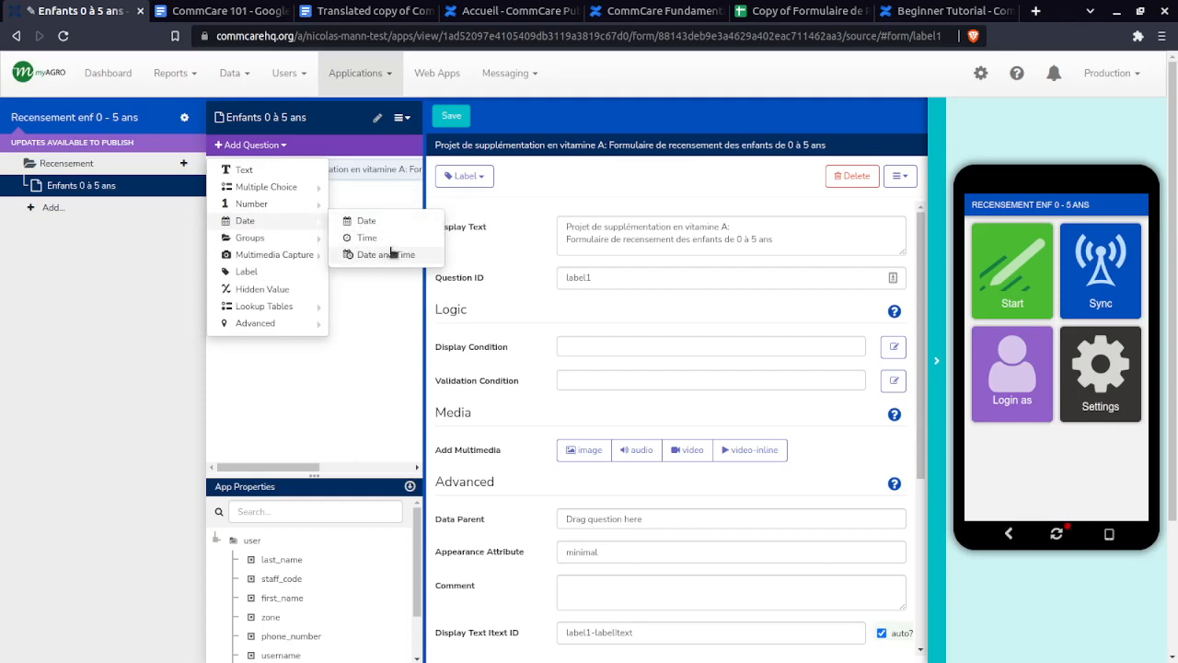
left_click(384, 223)
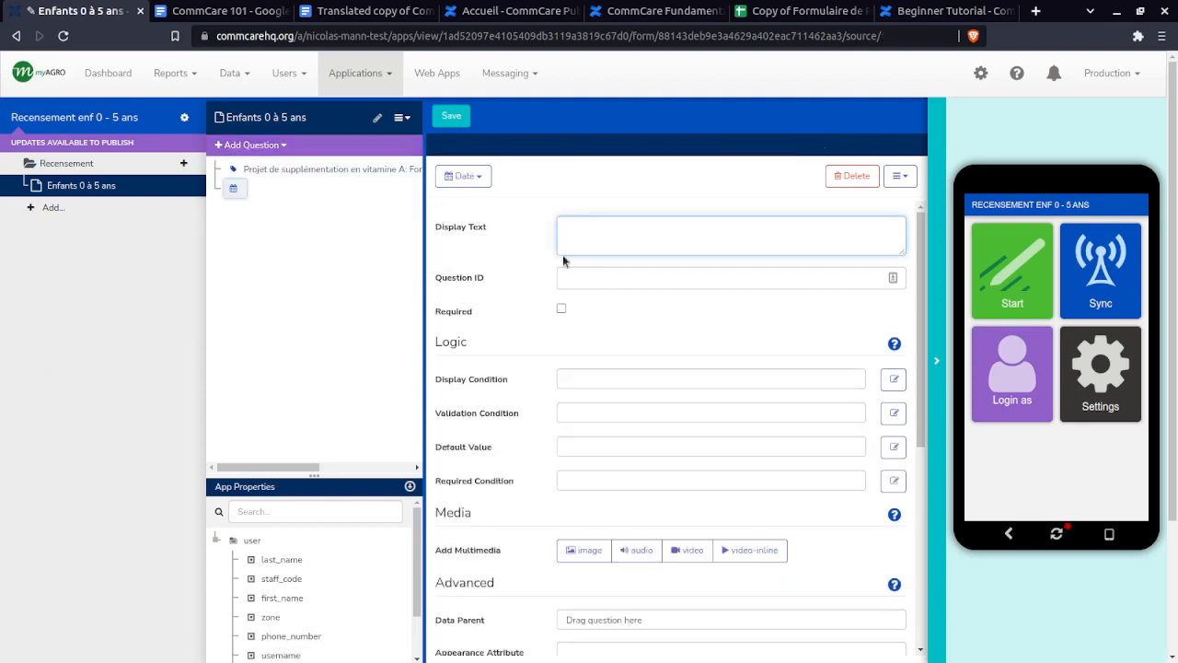
key("ctrl+v")
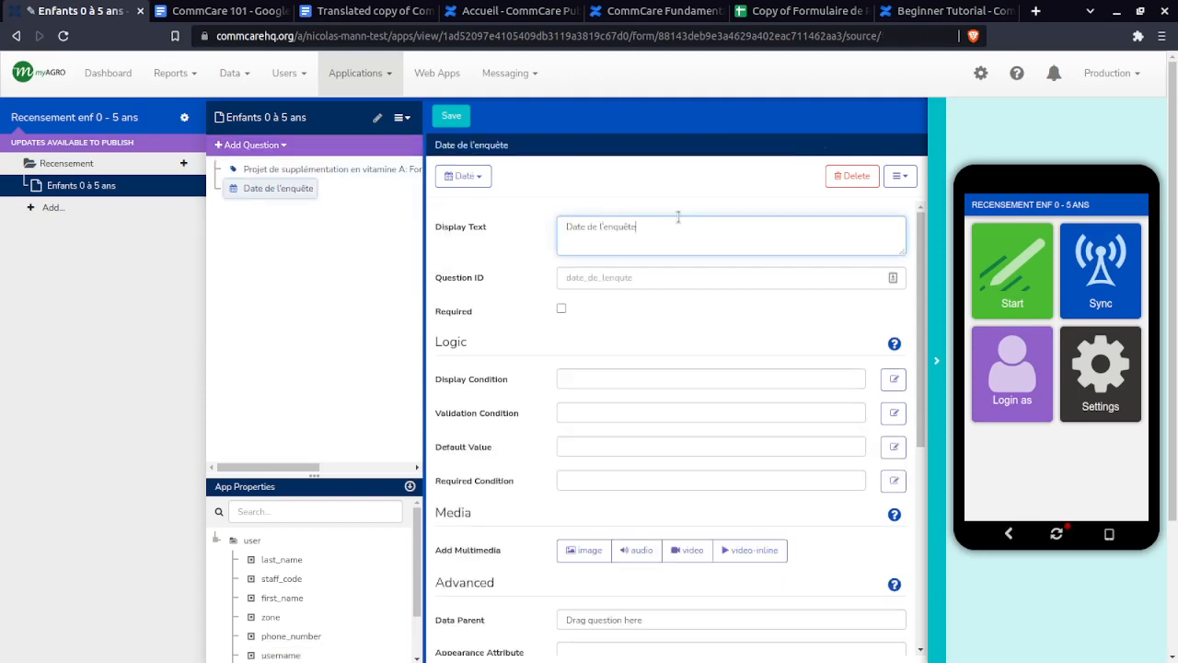
left_click_drag(575, 221, 645, 223)
left_click(647, 223)
- Set the Date question's Question ID to date_enquete, copied from cell C3
left_click(801, 10)
double_click(177, 215)
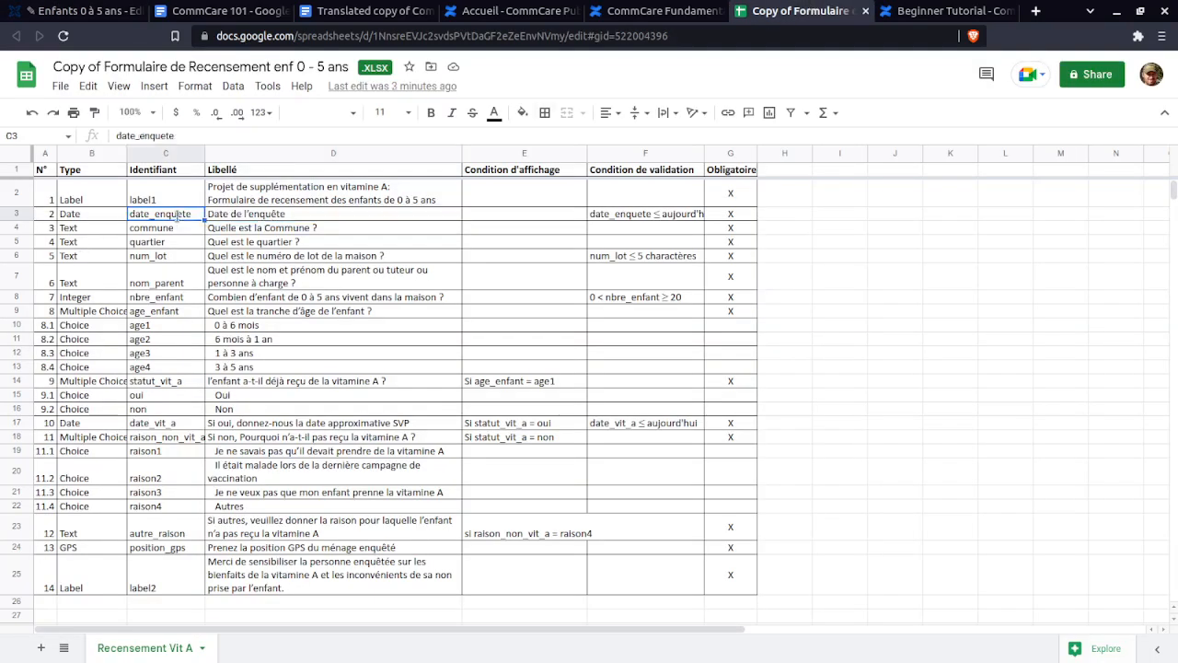
left_click(74, 10)
left_click_drag(605, 276, 534, 278)
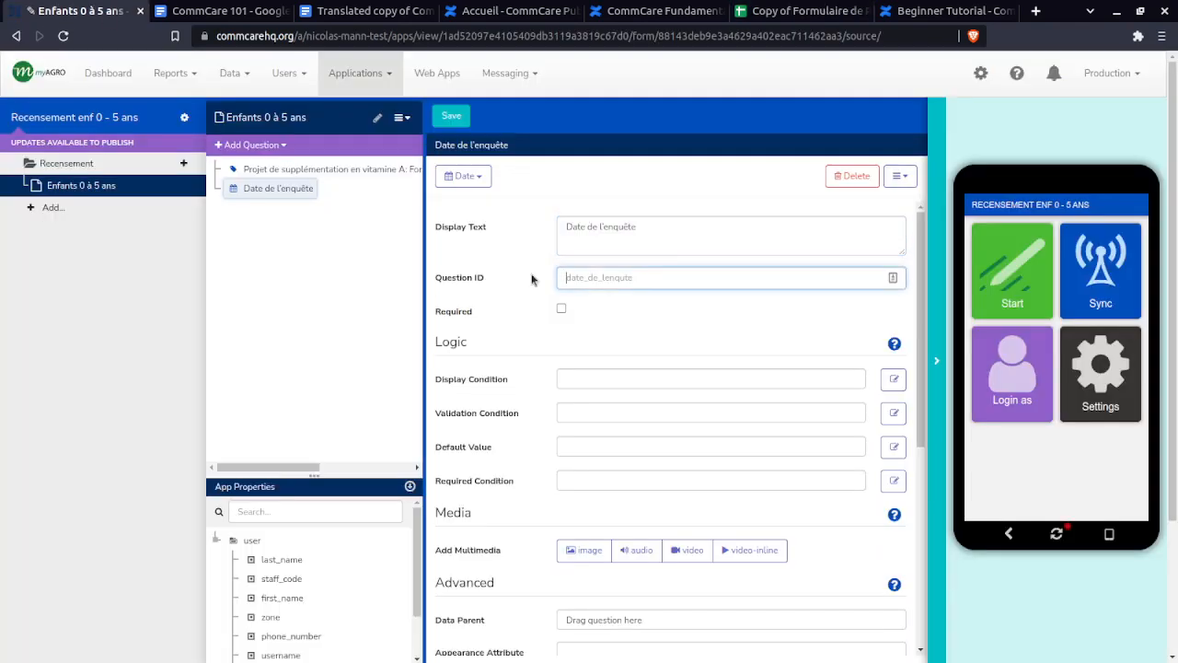
key("ctrl+v")
left_click(647, 302)
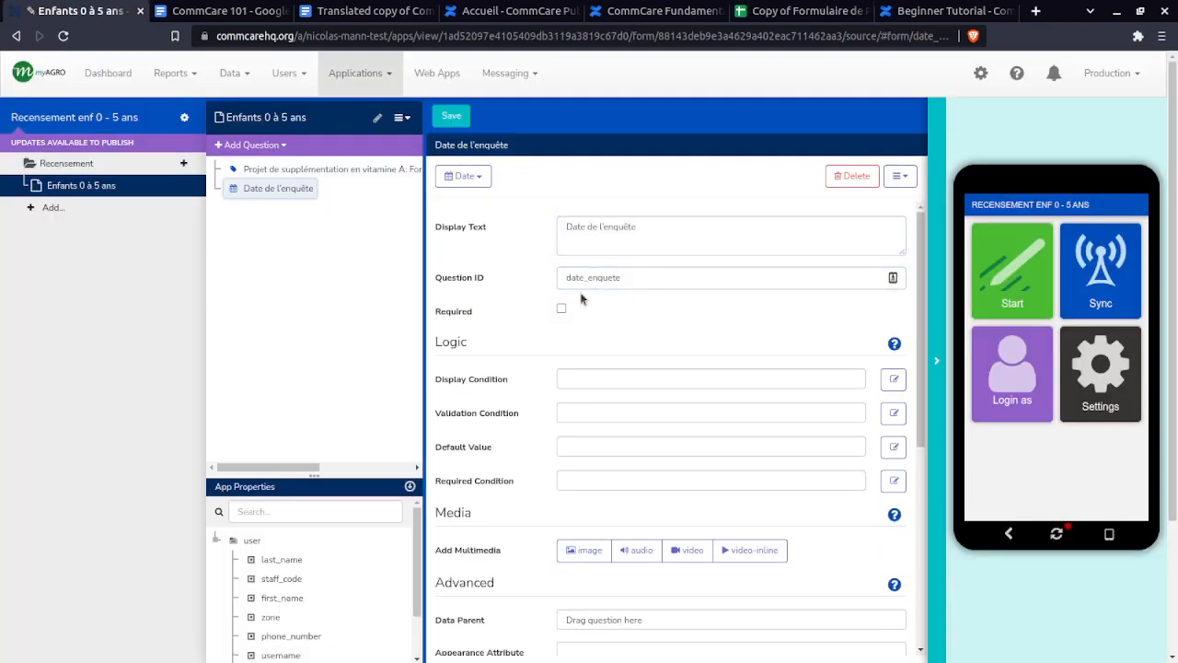
left_click(277, 173)
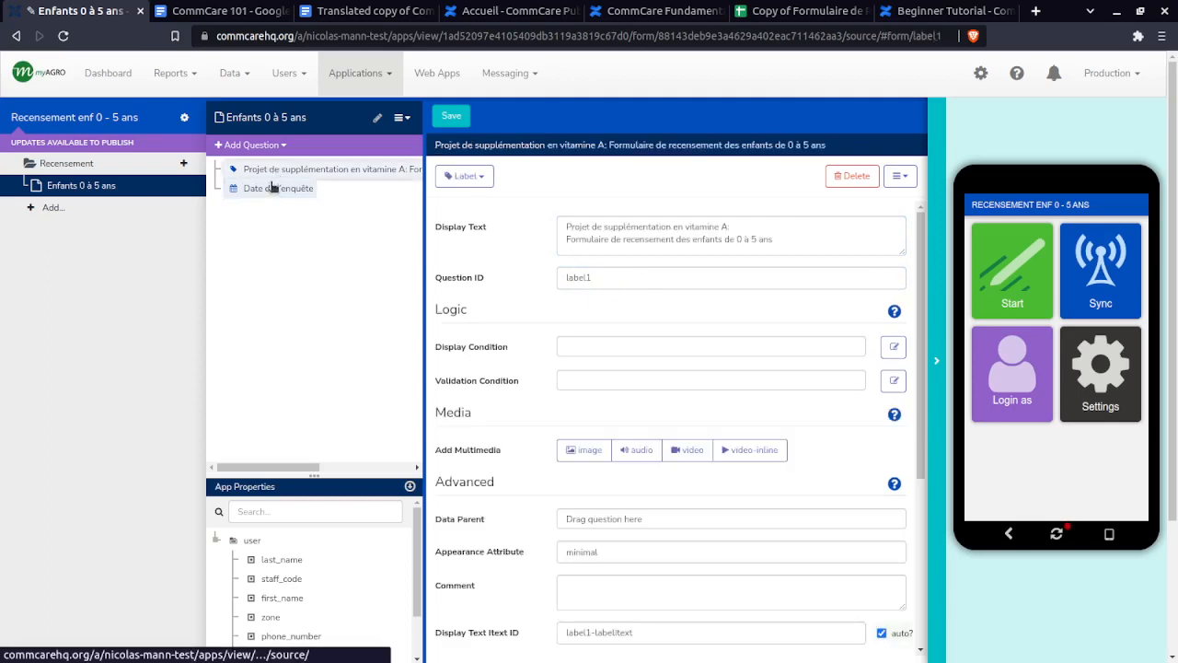
left_click(275, 186)
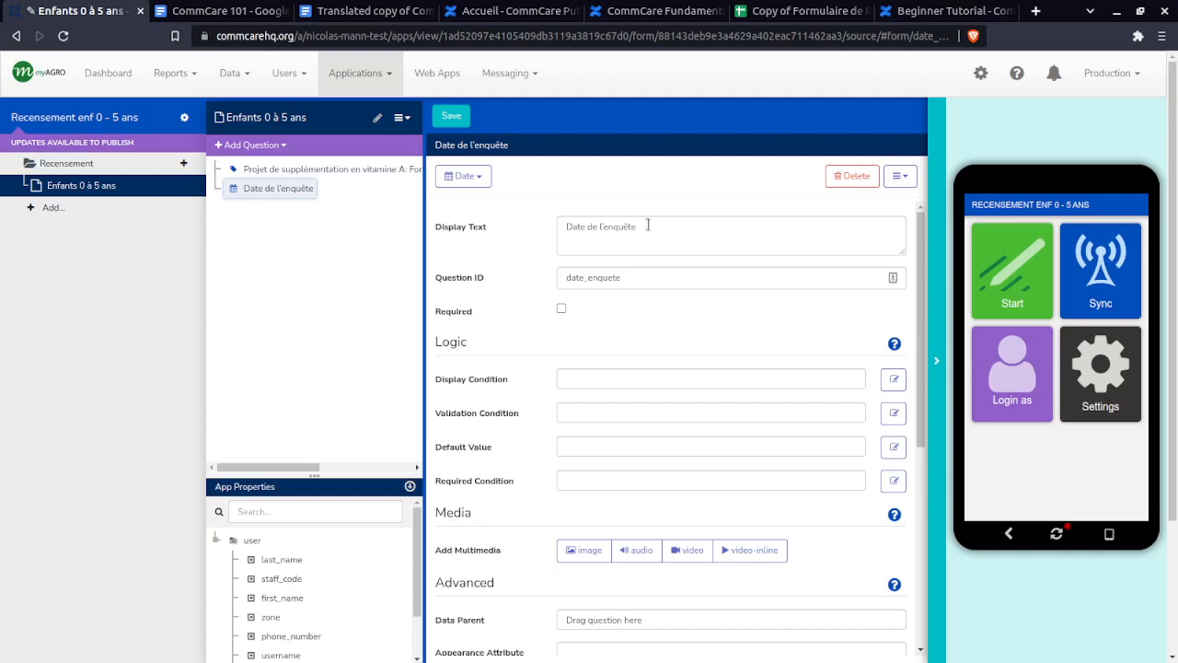
- Widen spec column F to read 'date_enquete ≤ aujourd'hui' and check the required marks in column G
left_click(630, 279)
left_click(810, 11)
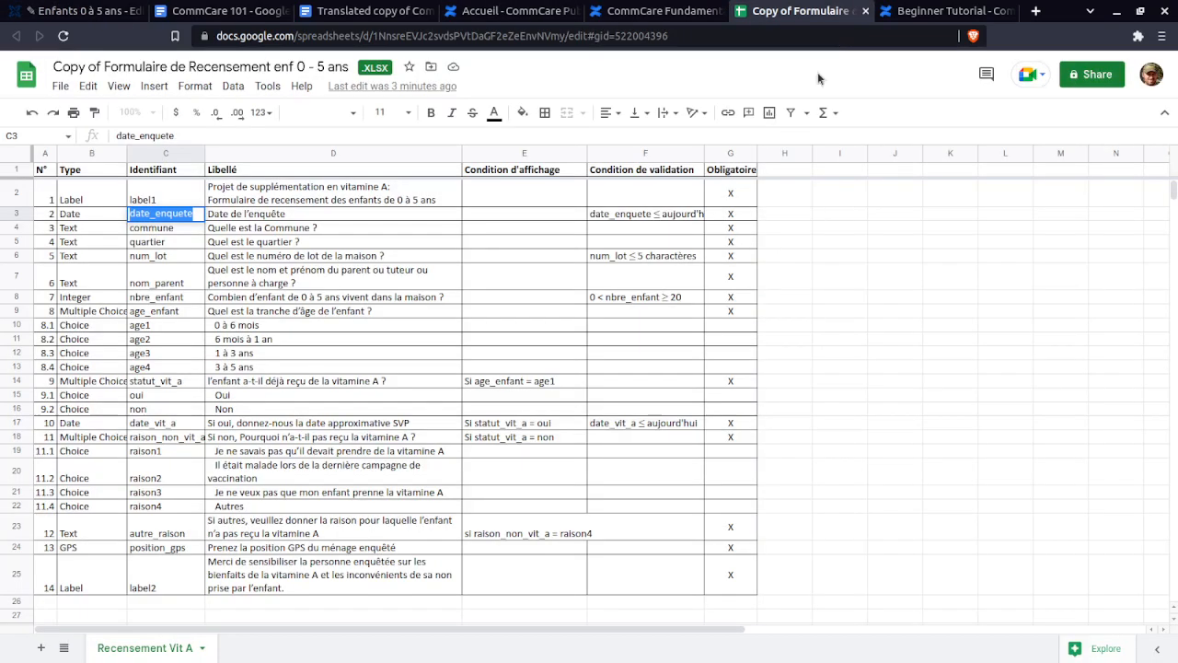
left_click(645, 215)
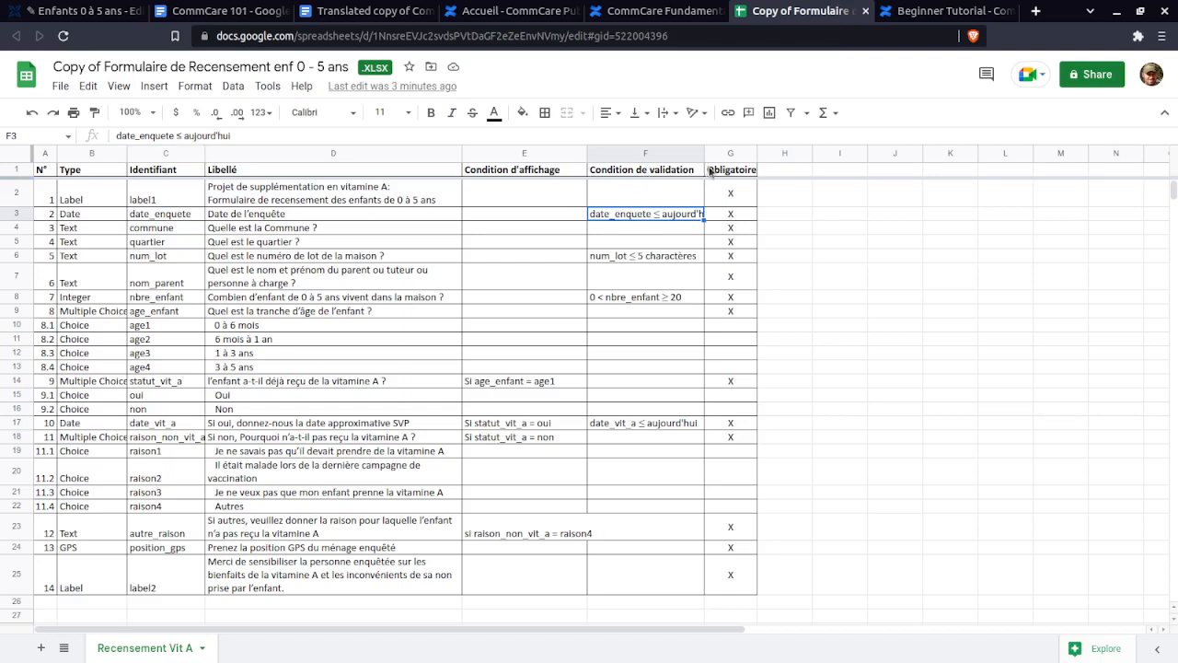
left_click(736, 214)
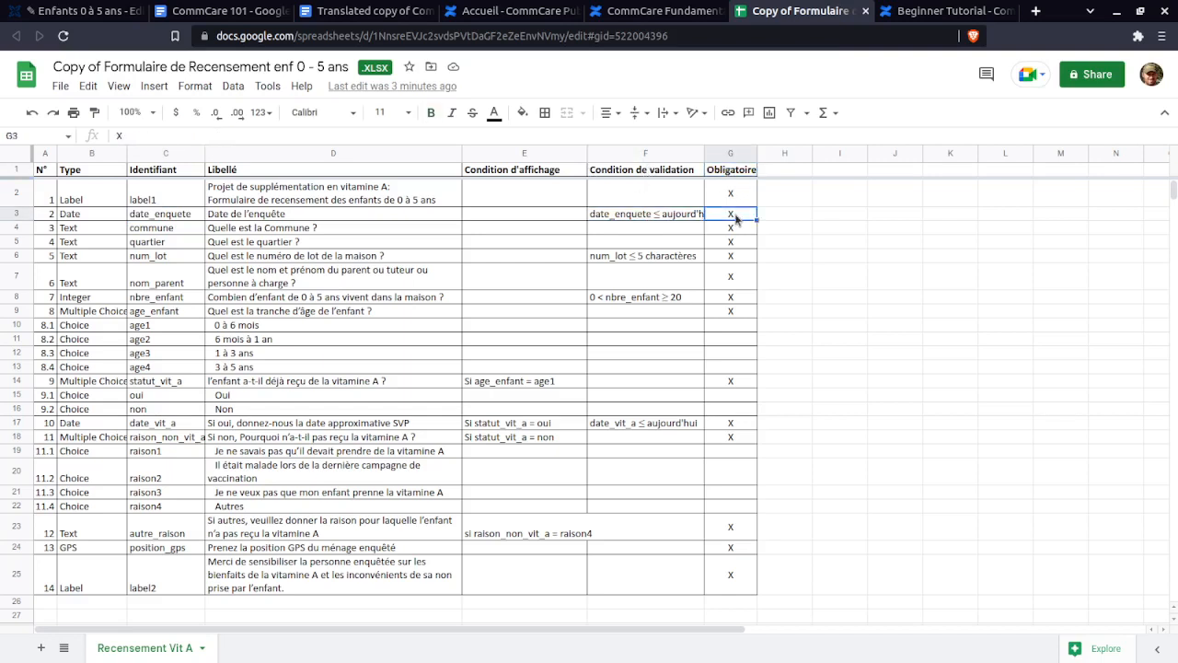
left_click(649, 215)
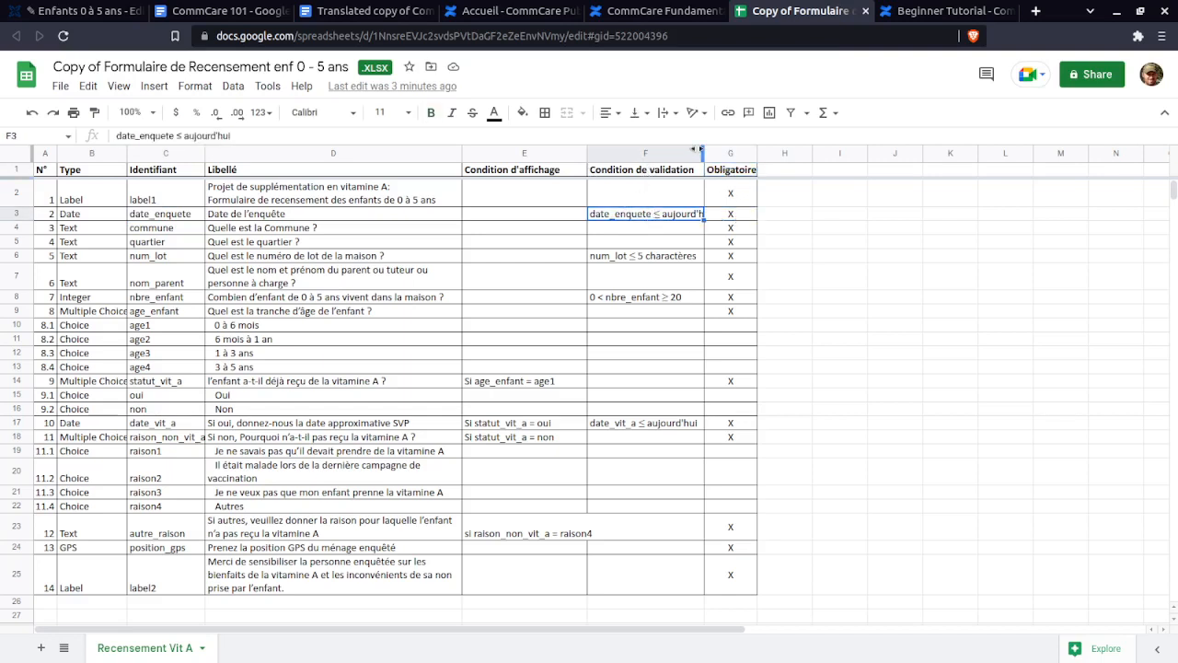
left_click_drag(751, 150, 738, 173)
left_click(778, 218)
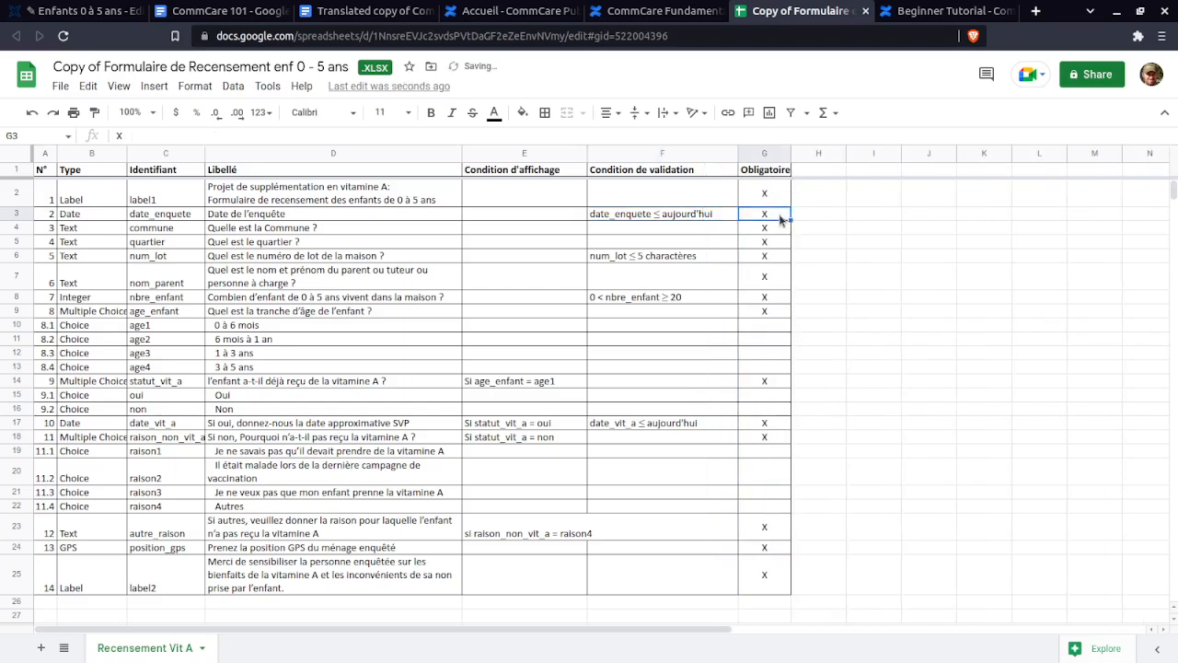
left_click(767, 194)
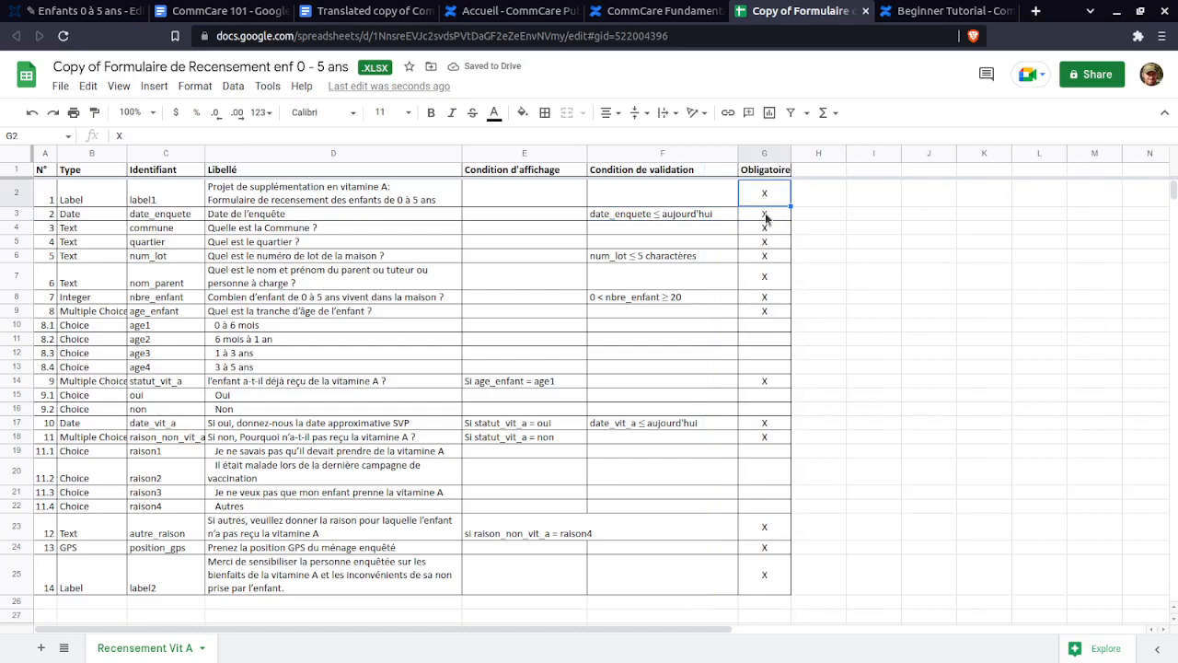
left_click(767, 218)
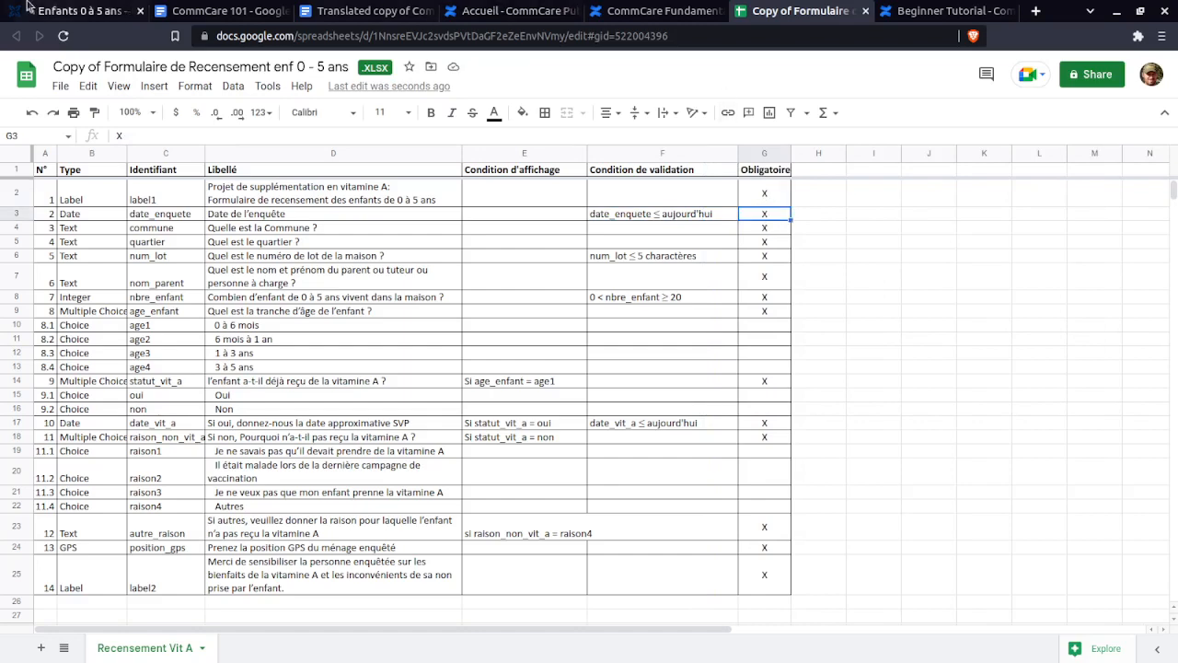
left_click(78, 12)
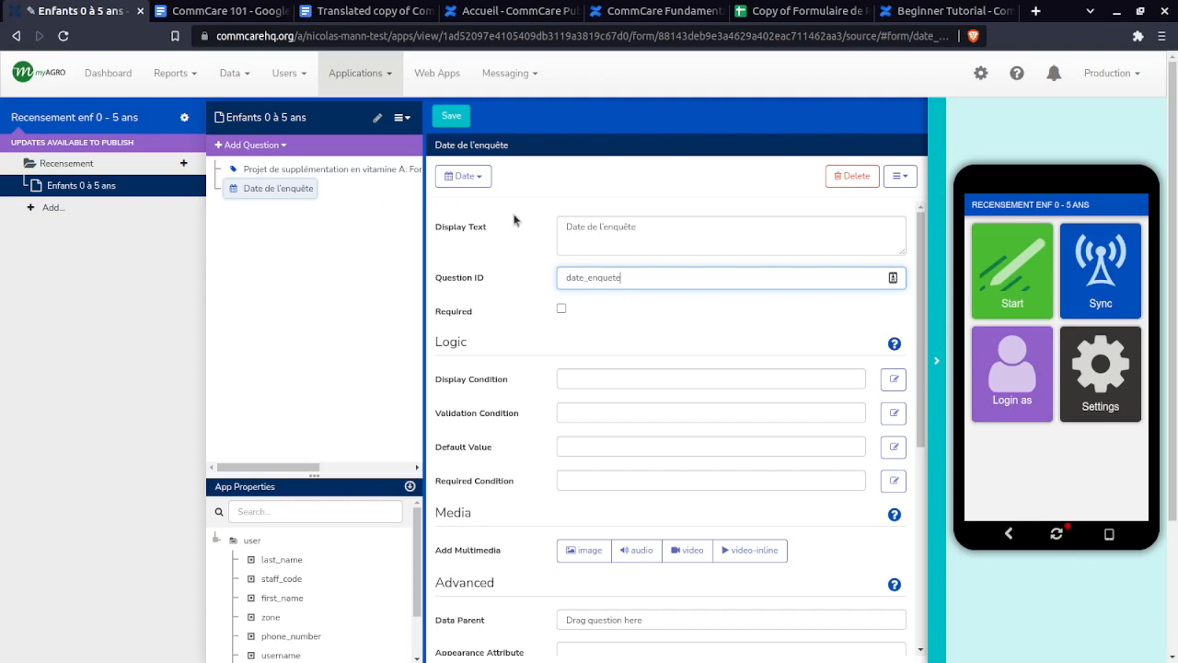
left_click(562, 310)
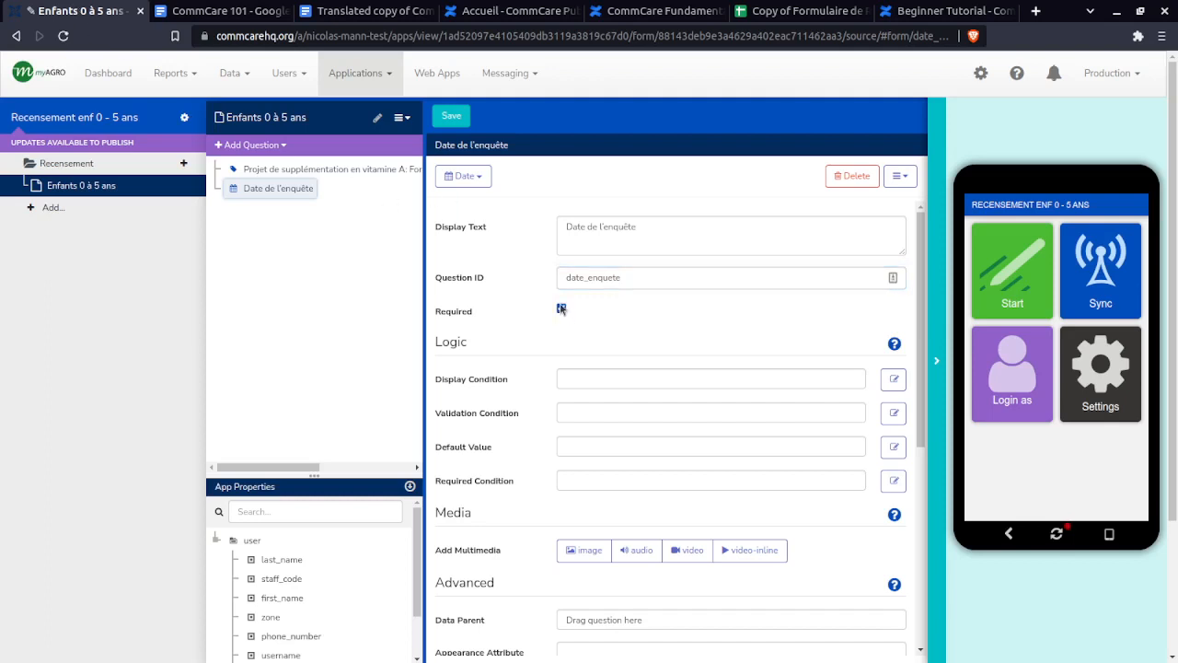
left_click_drag(501, 317, 429, 313)
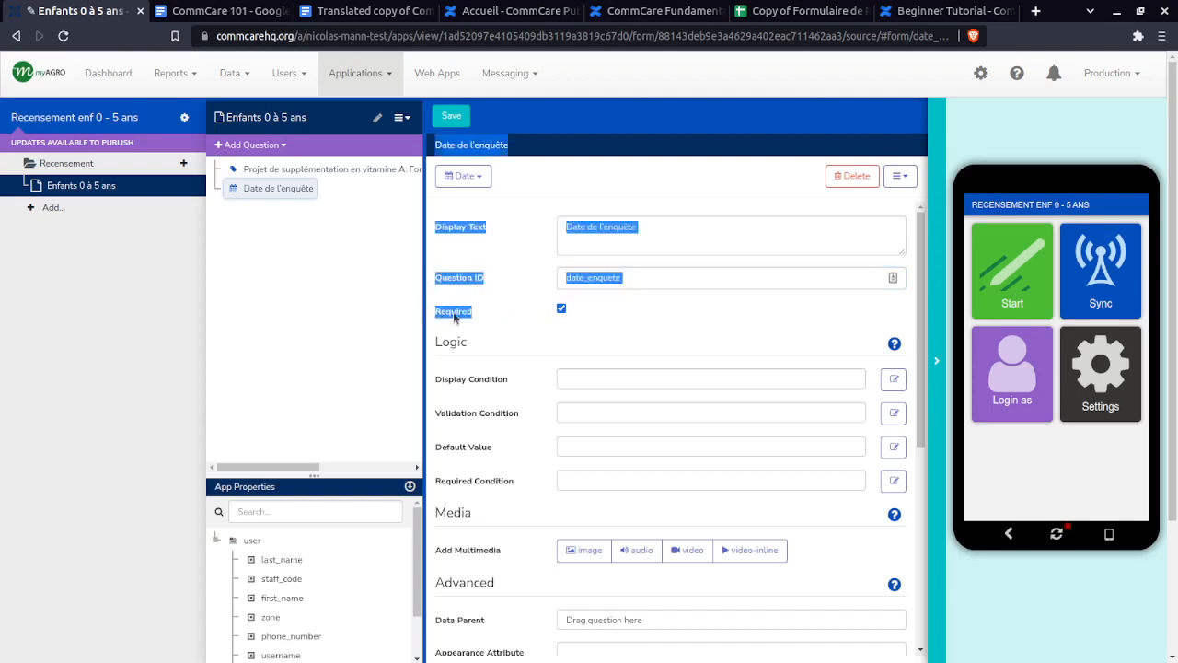
left_click(489, 300)
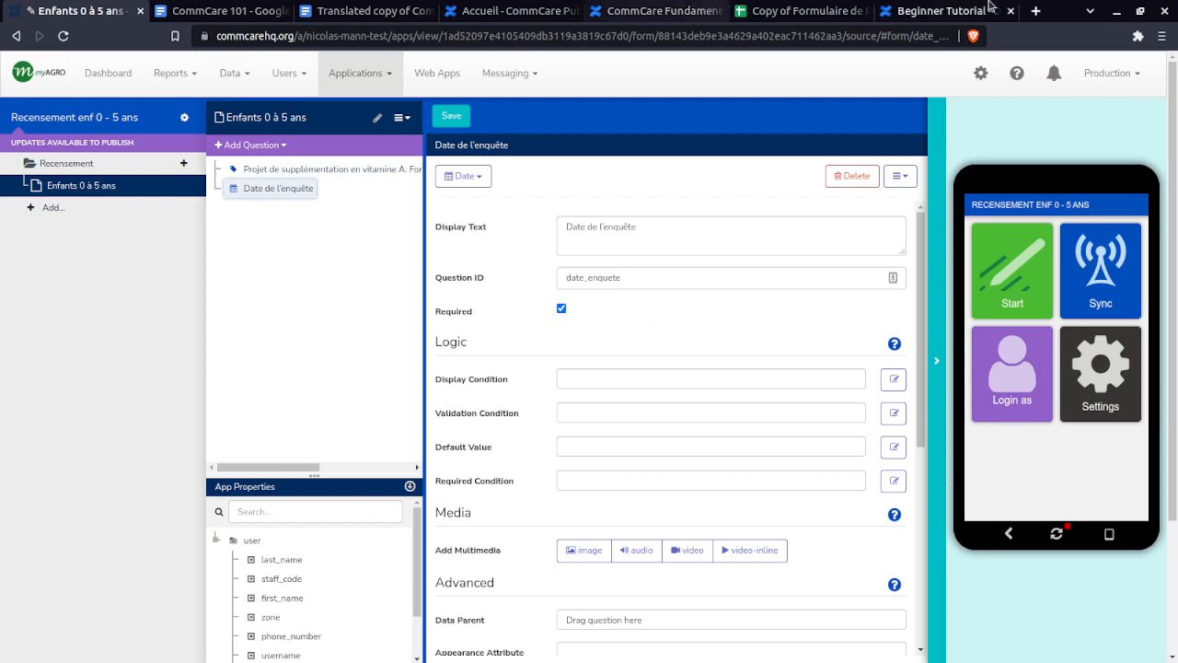
left_click(827, 12)
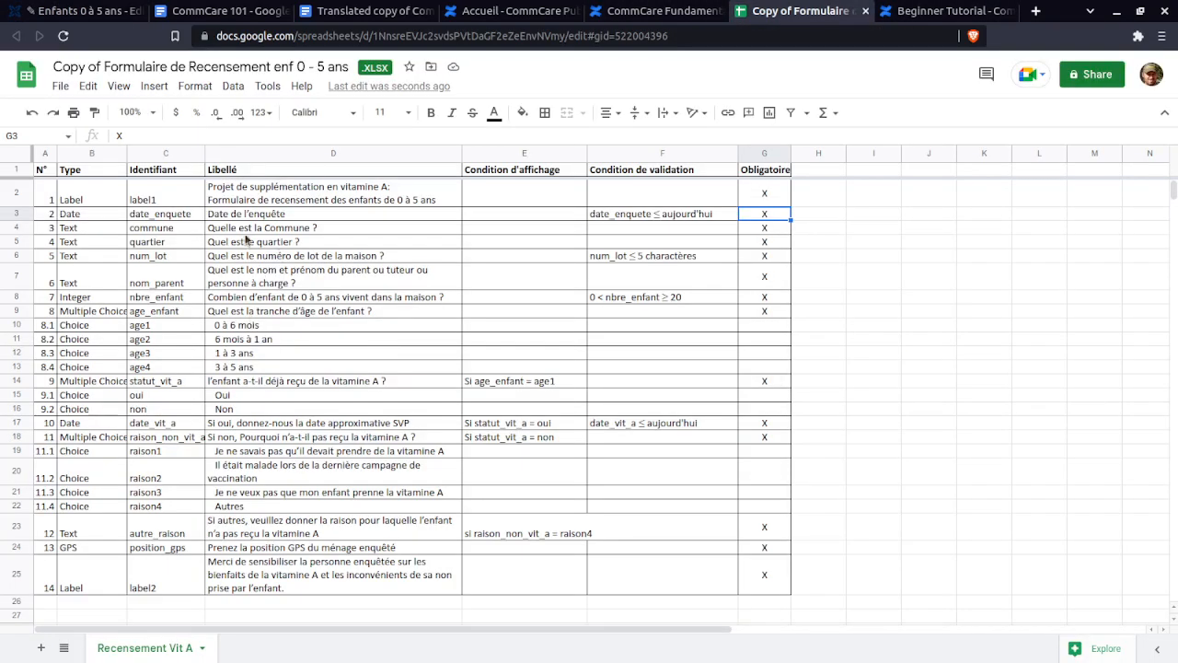
left_click(662, 213)
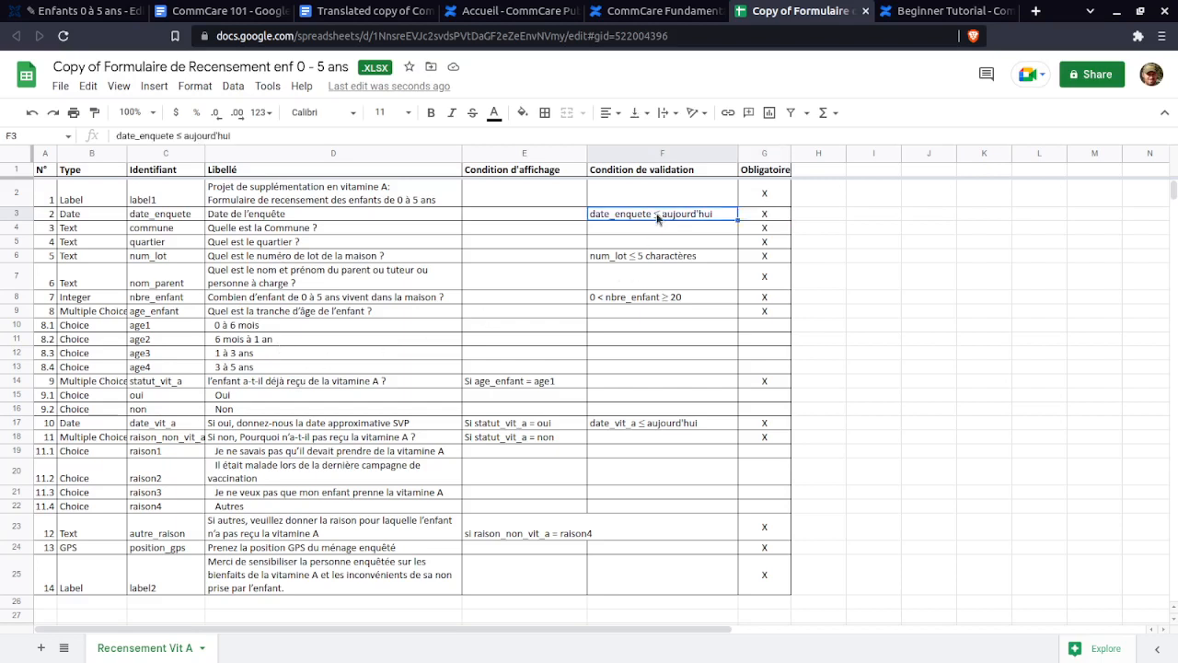
double_click(655, 214)
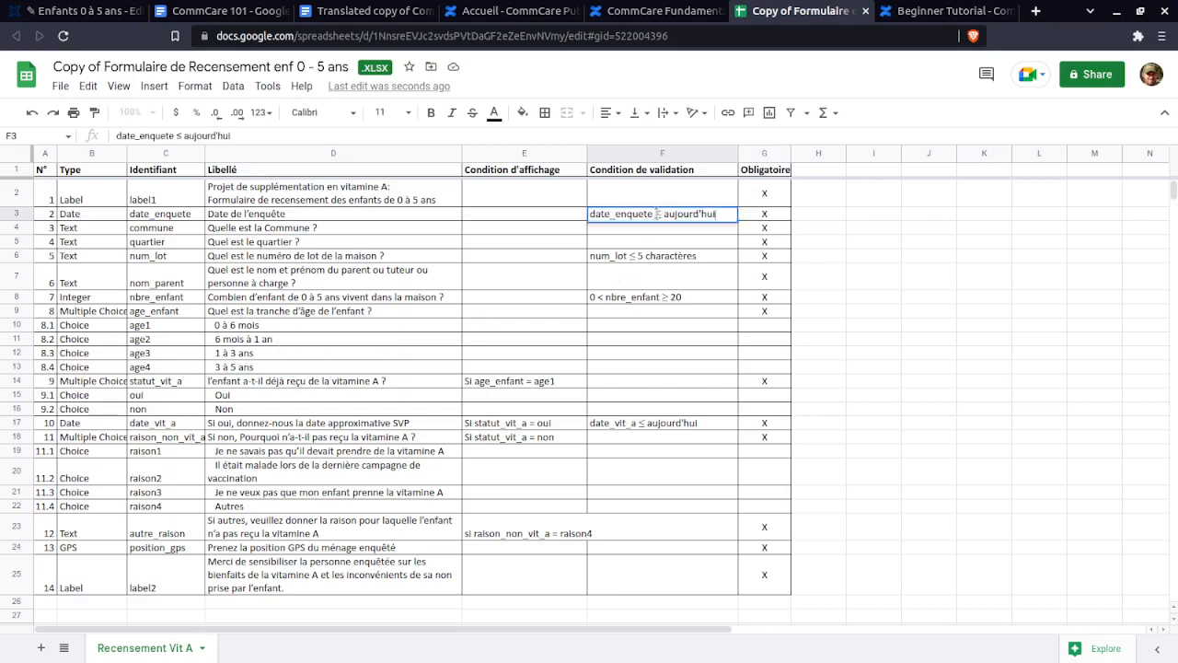
left_click(657, 214)
left_click(106, 10)
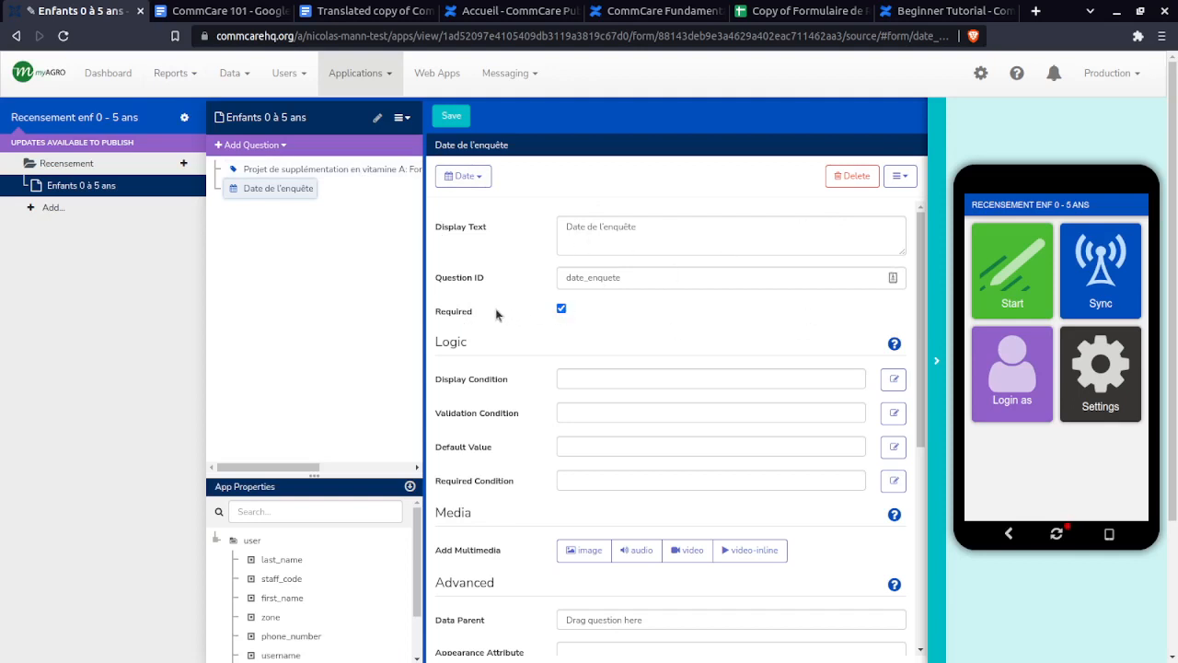
- Point out the Display and Validation Condition fields, then show the spec's F3 rule date_enquete ≤ aujourd'hui
left_click_drag(437, 342, 497, 348)
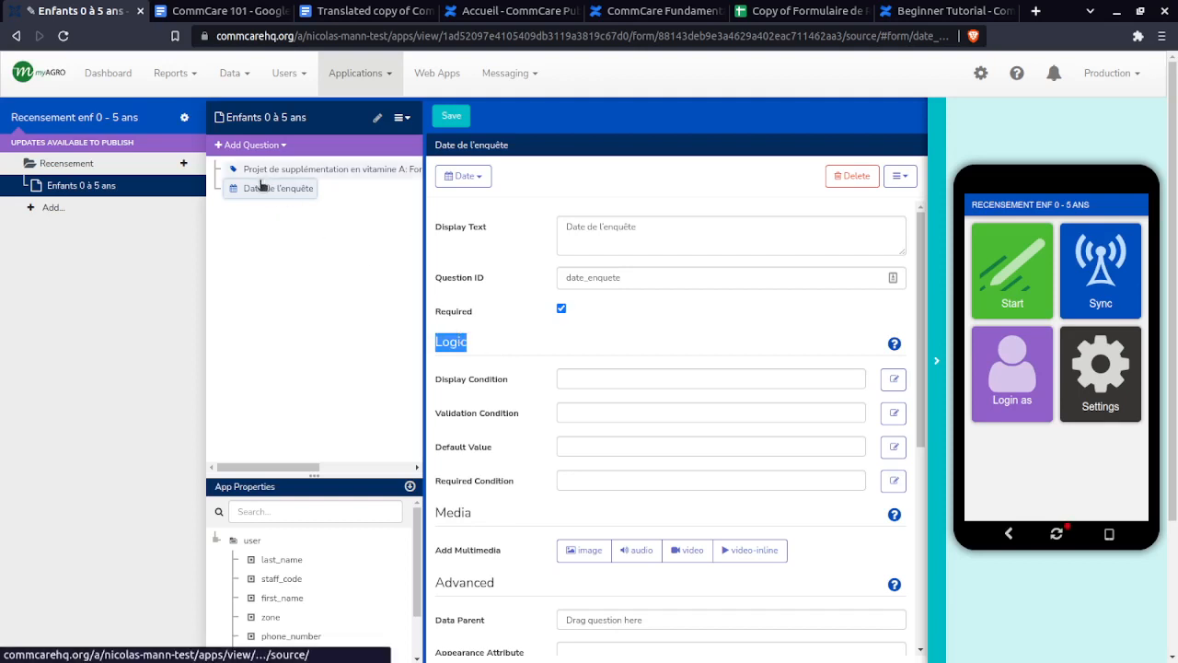
left_click(522, 358)
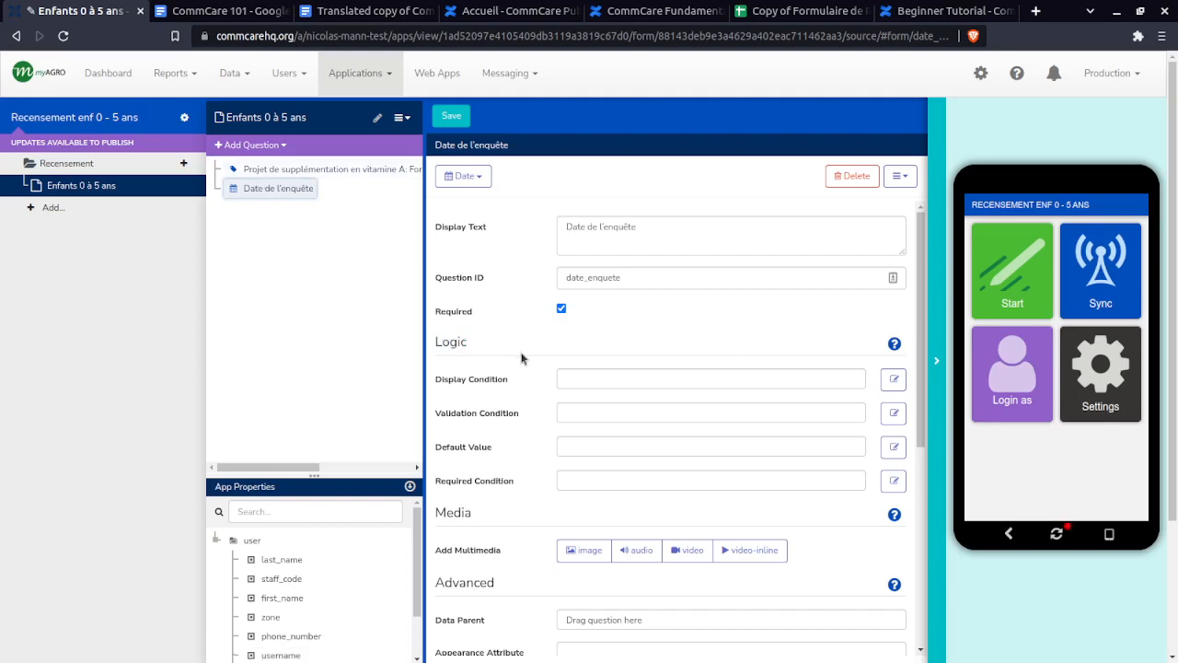
left_click(598, 377)
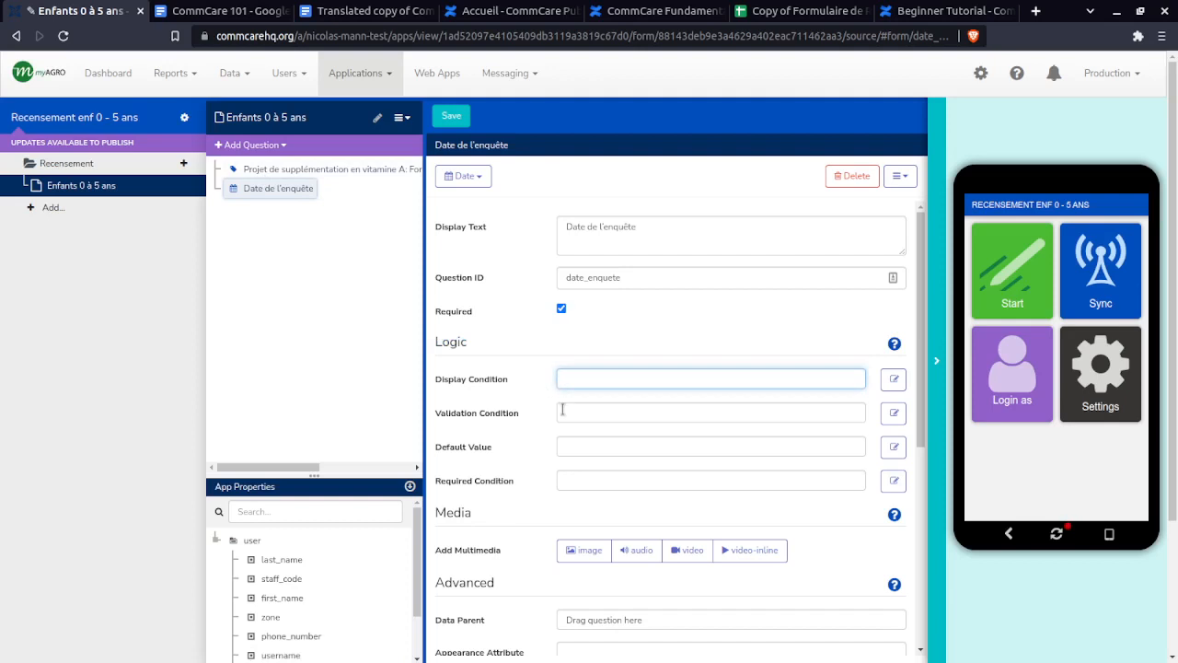
left_click(563, 411)
left_click(577, 374)
left_click(576, 411)
left_click(576, 376)
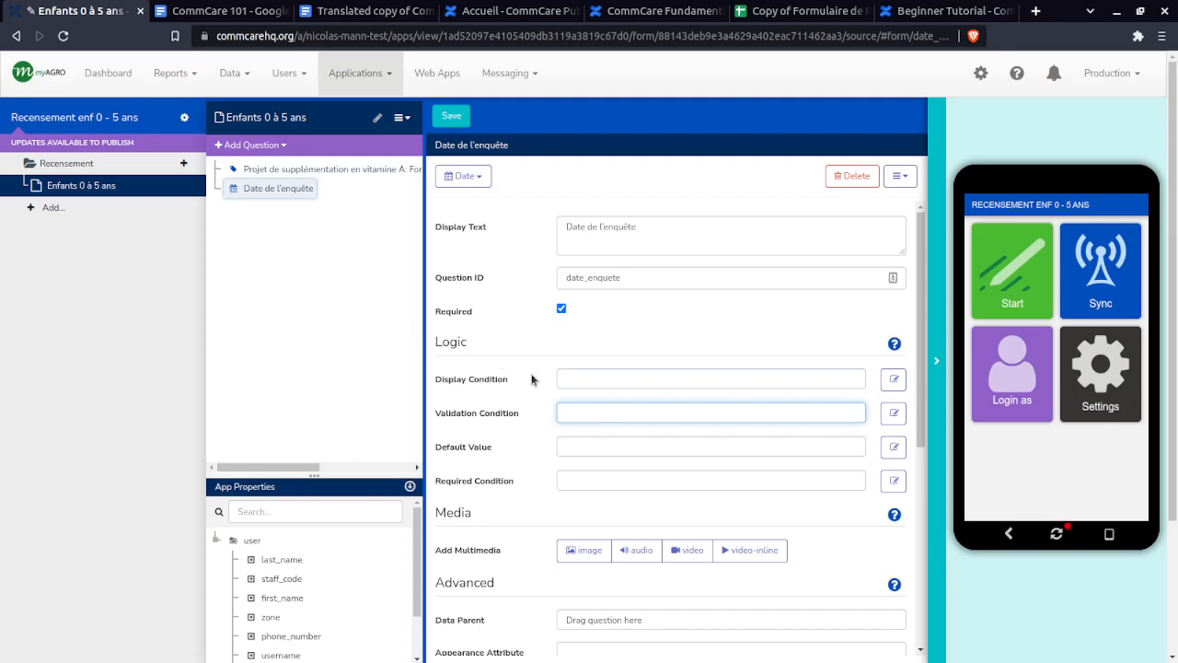
left_click_drag(515, 380, 434, 378)
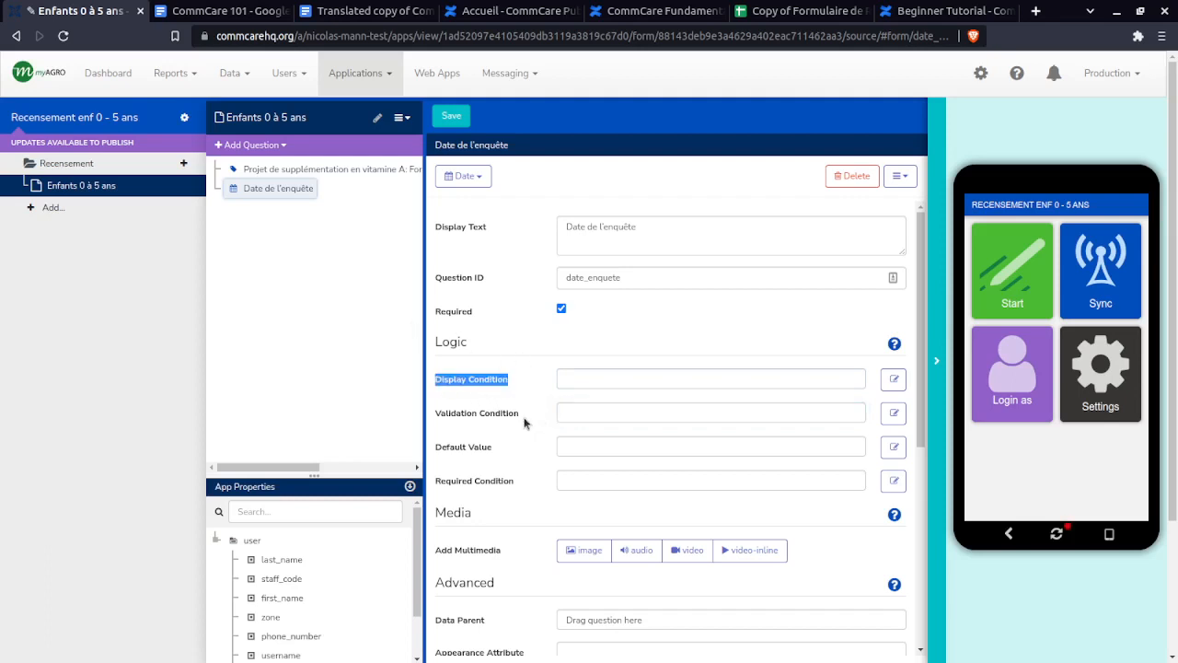
left_click_drag(523, 415, 444, 413)
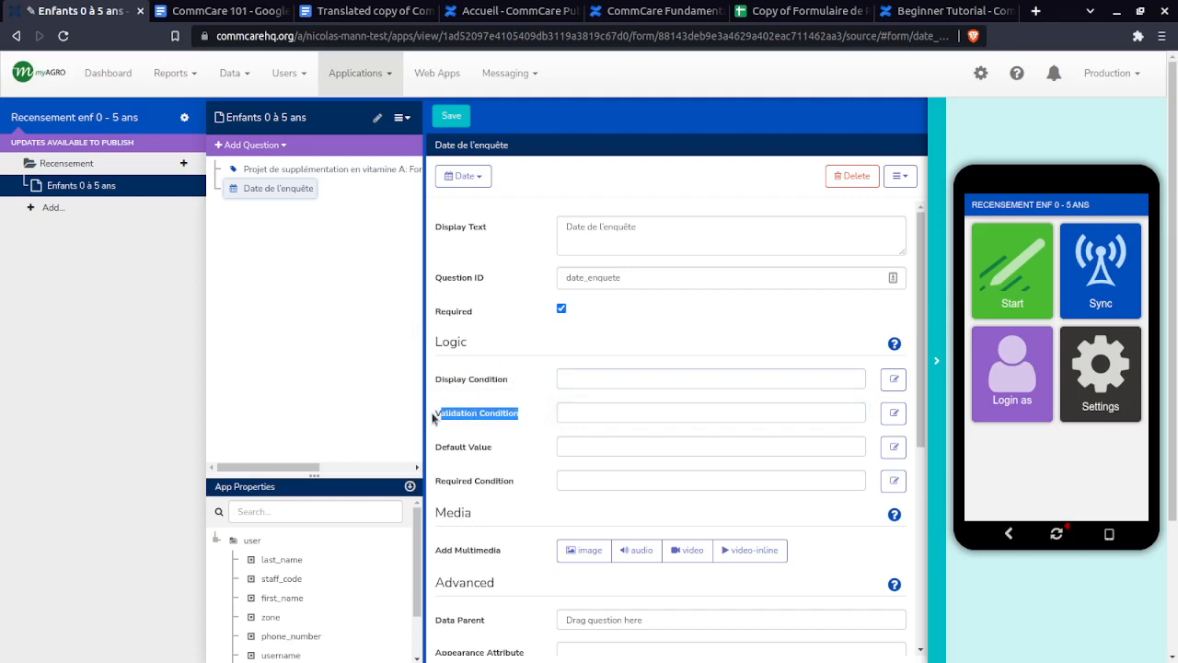
left_click(433, 418)
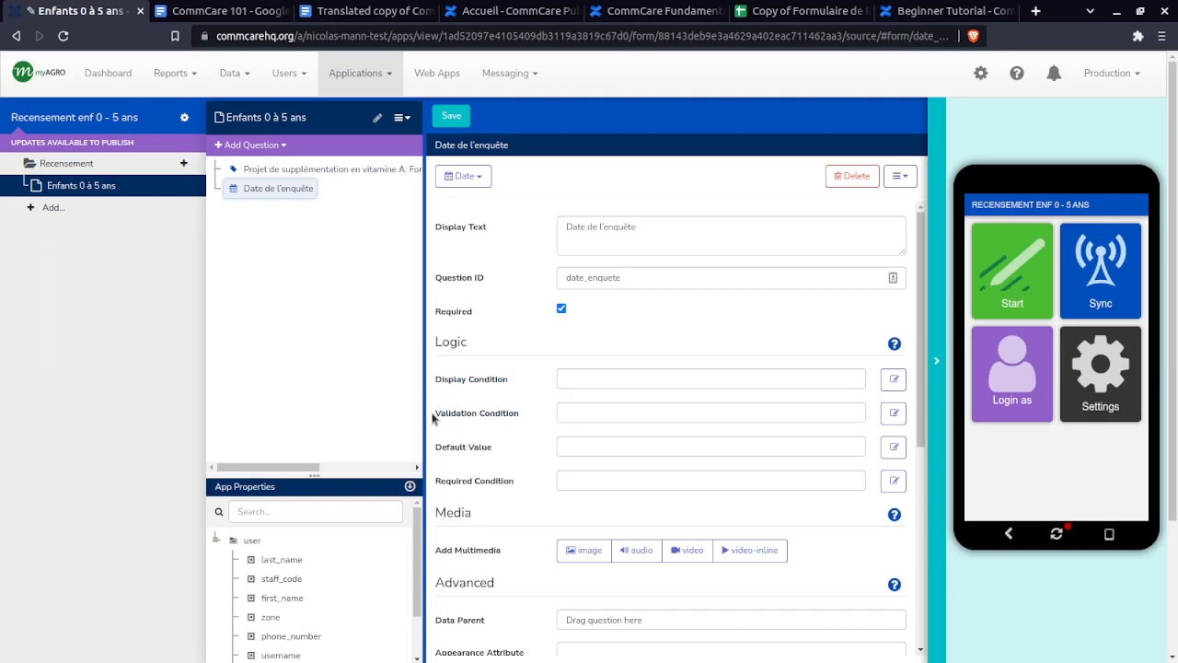
left_click_drag(526, 415, 436, 419)
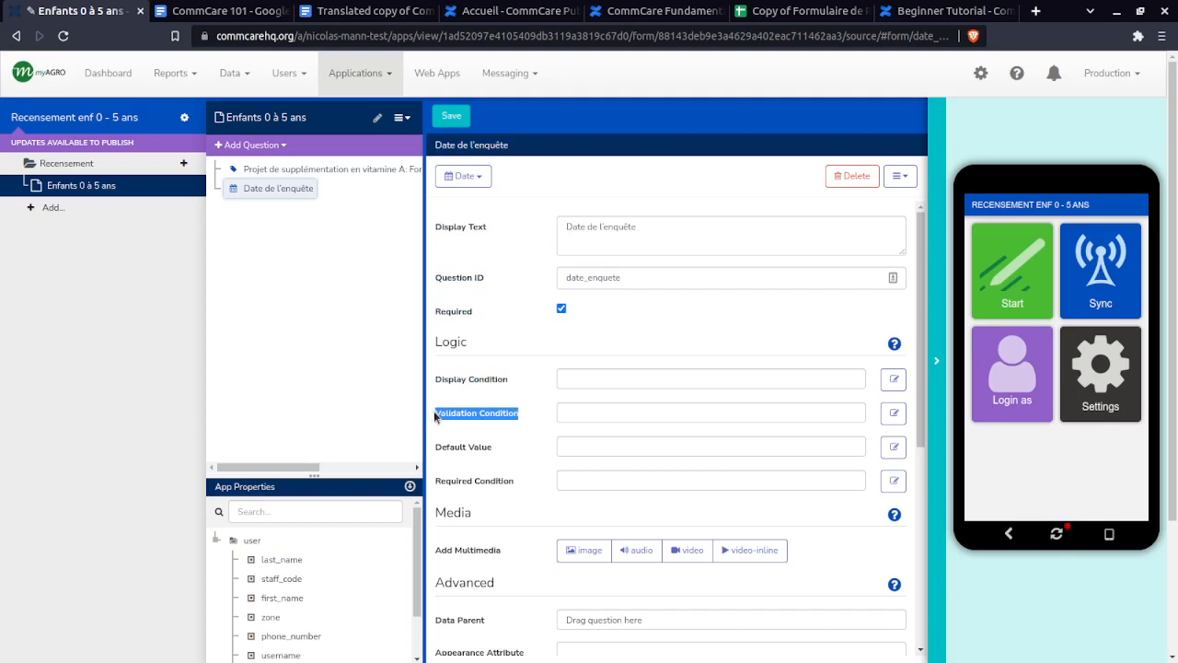
left_click(435, 417)
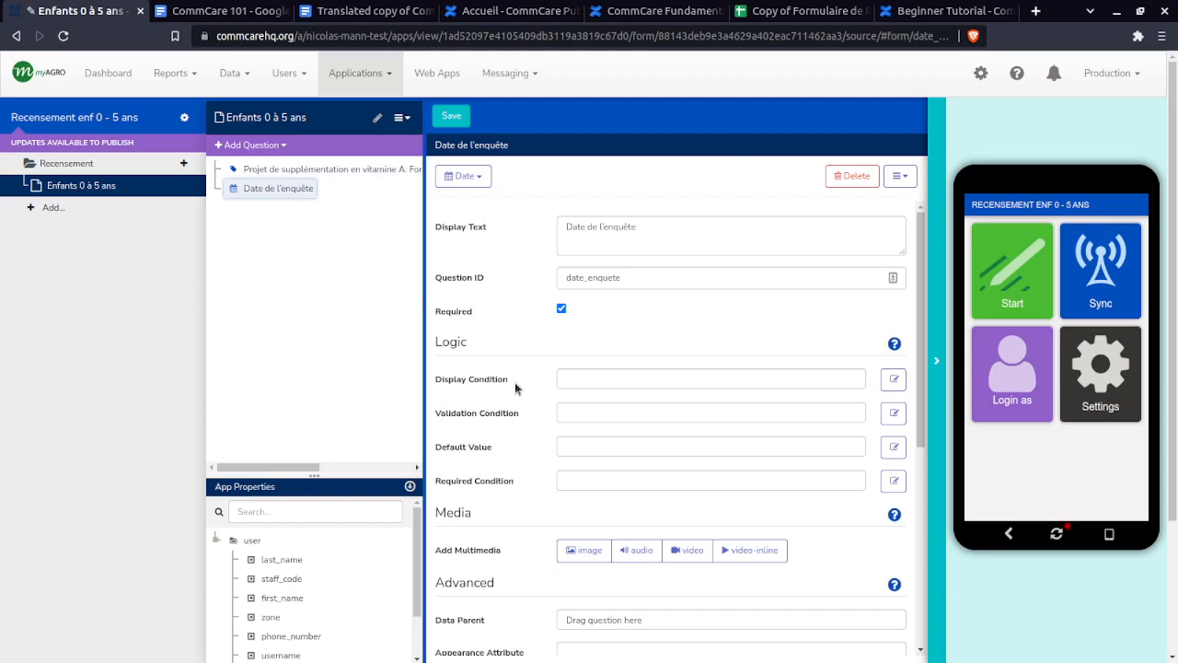
left_click(808, 13)
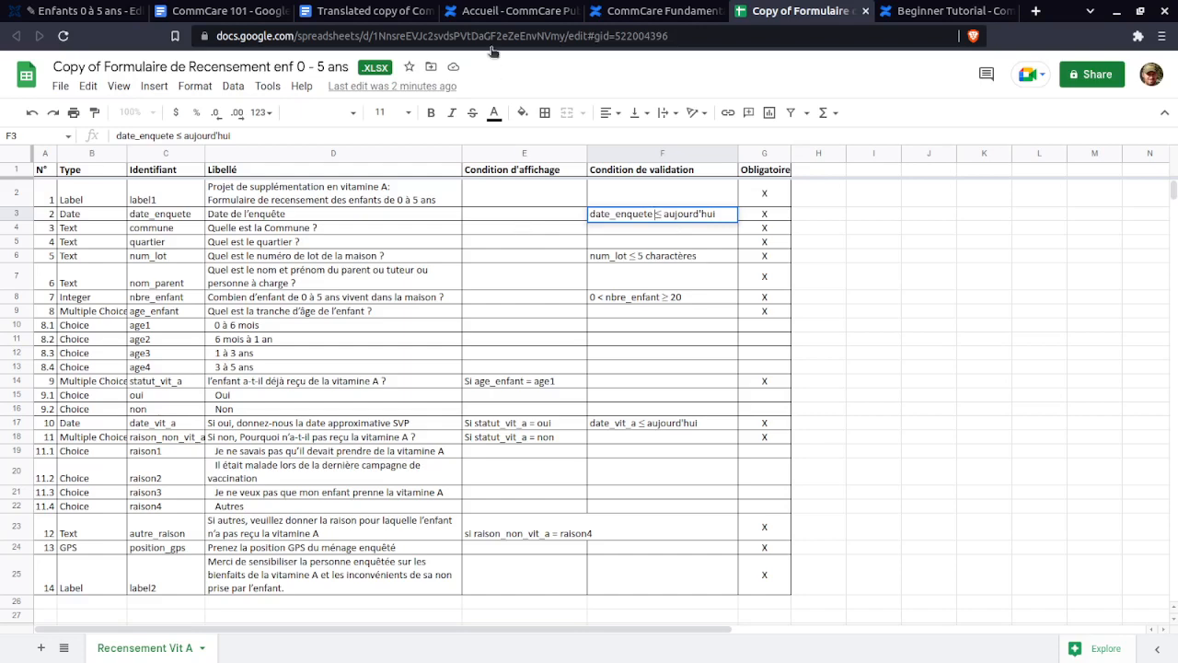
- Return to the CommCare builder showing Date de l'enquête with its empty validation condition
left_click(83, 11)
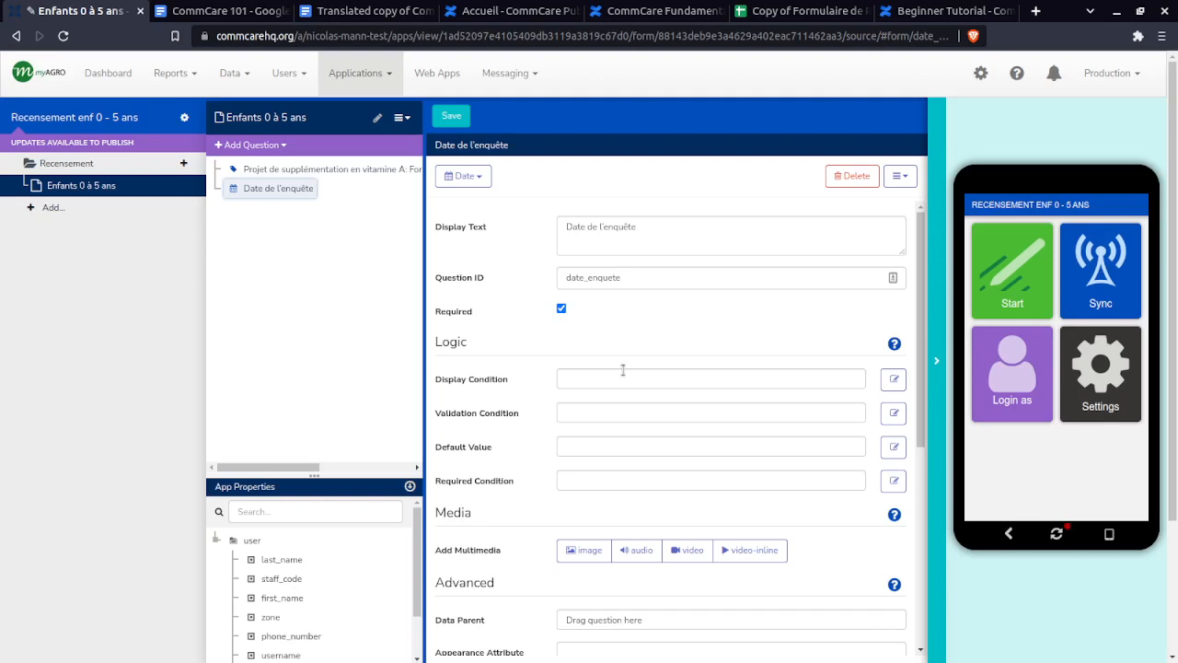
- Enter the validation condition . <= today() for Date de l'enquête, with the browser zoomed to 110%
left_click(601, 416)
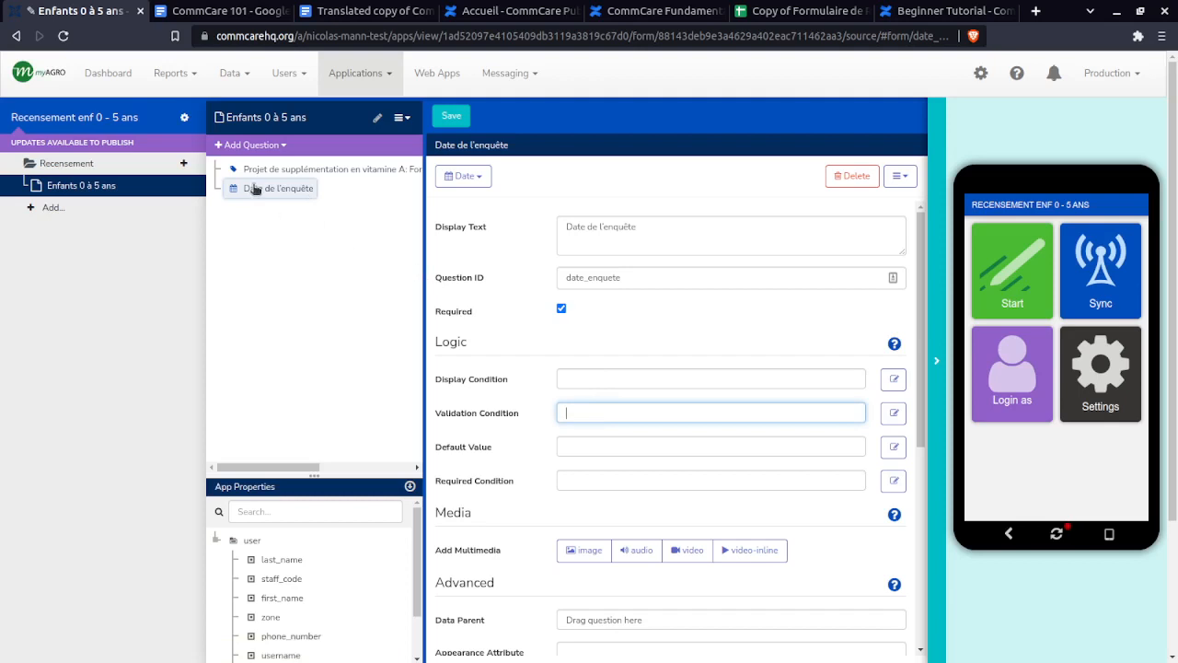
left_click_drag(254, 189, 566, 413)
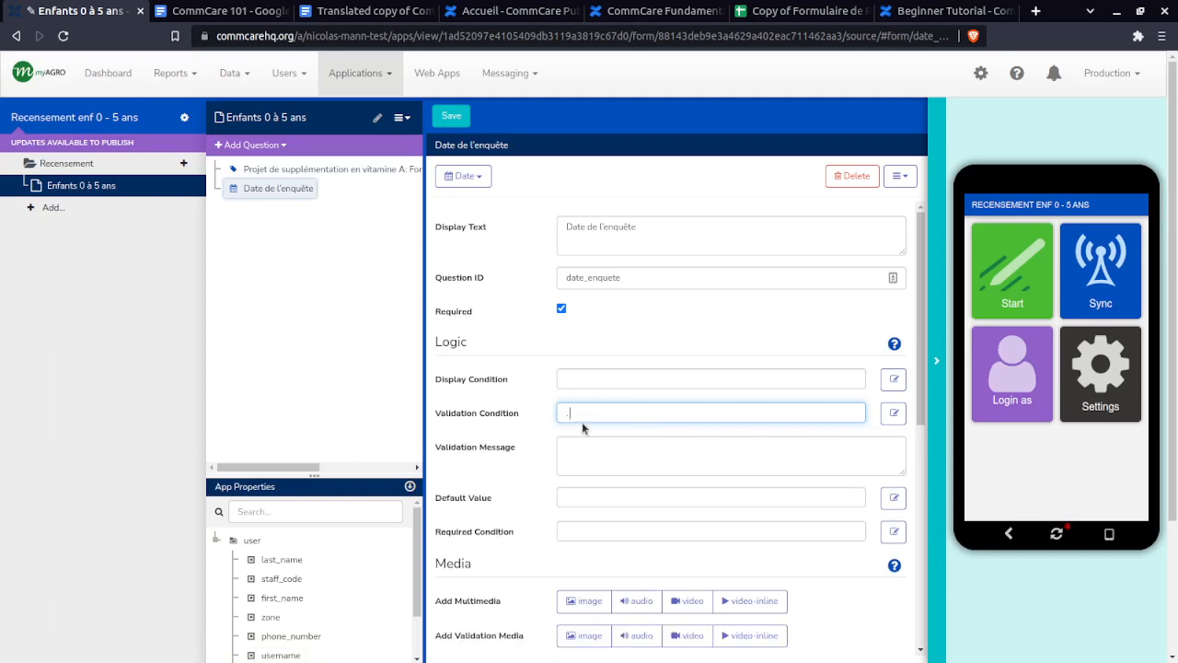
type(".")
left_click(1162, 35)
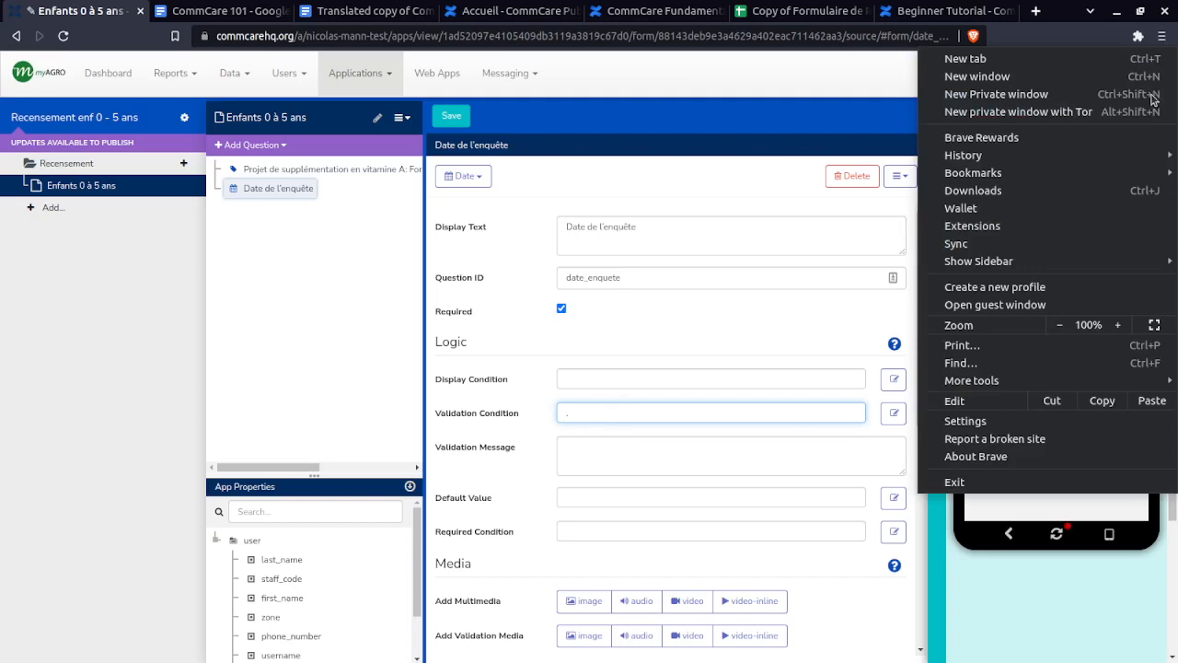
left_click(1121, 325)
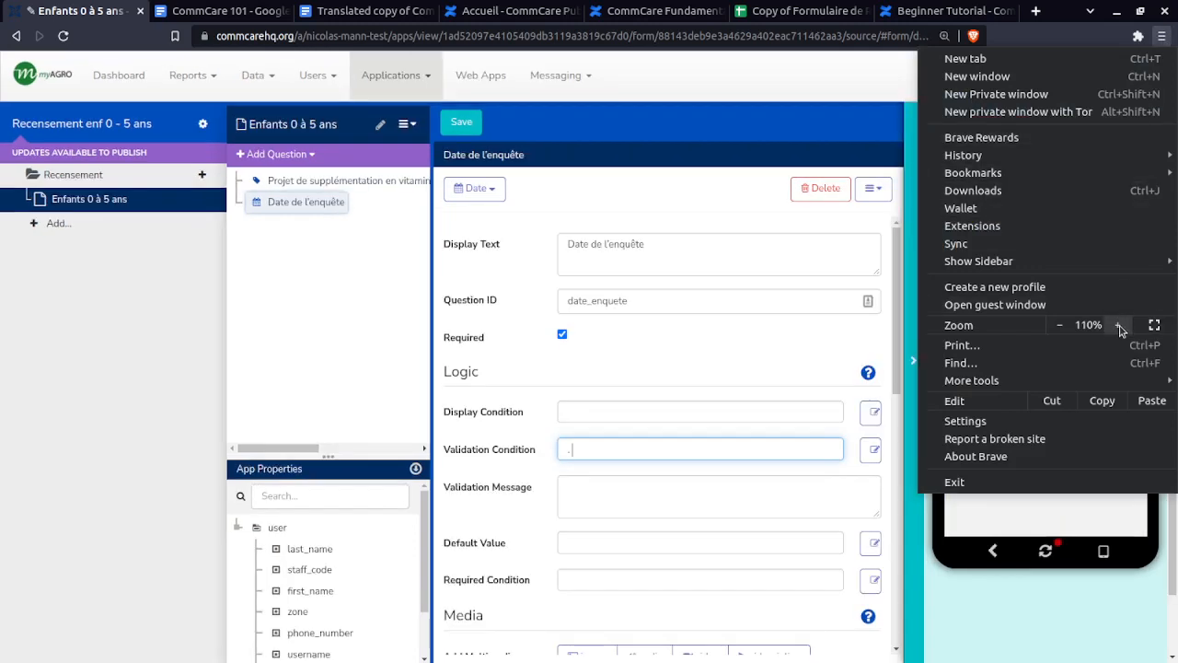
left_click(335, 350)
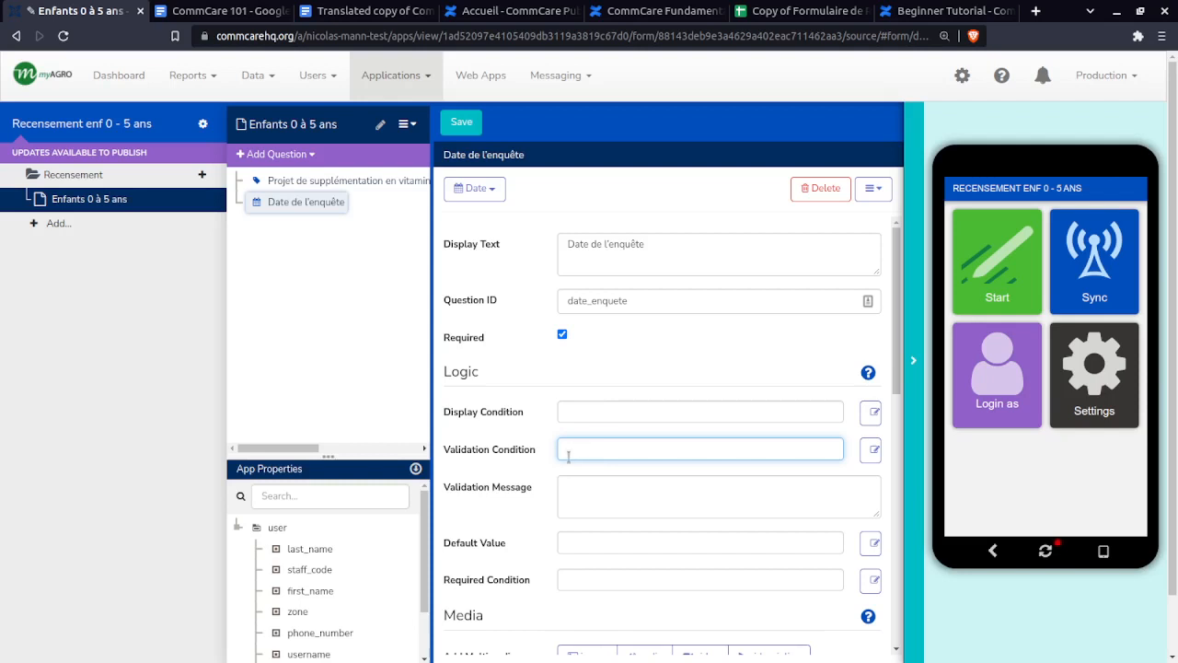
type(". <=")
type("today(")
left_click_drag(633, 448, 586, 455)
left_click(622, 448)
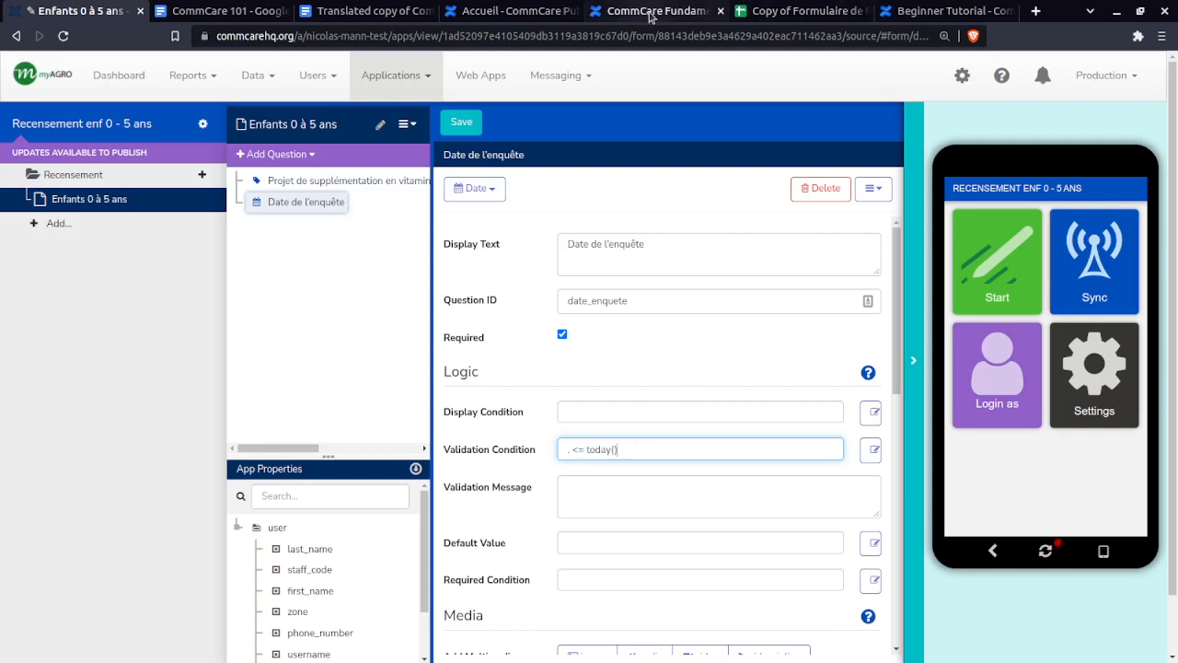
left_click(212, 7)
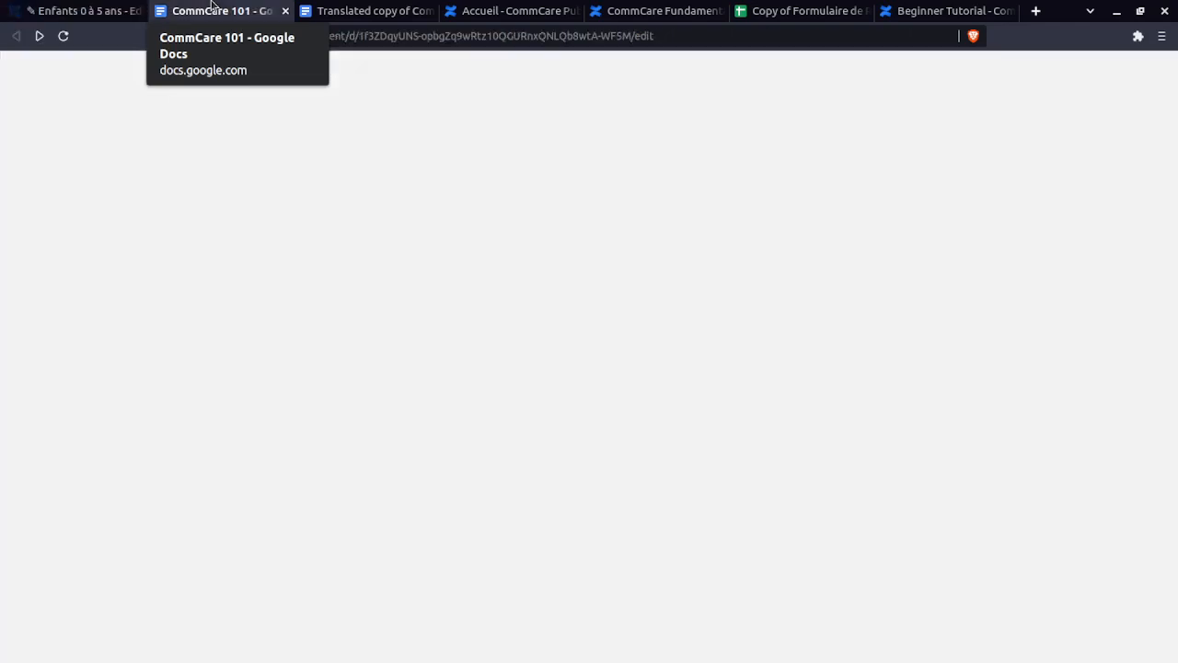
scroll(420, 565, "down", 7)
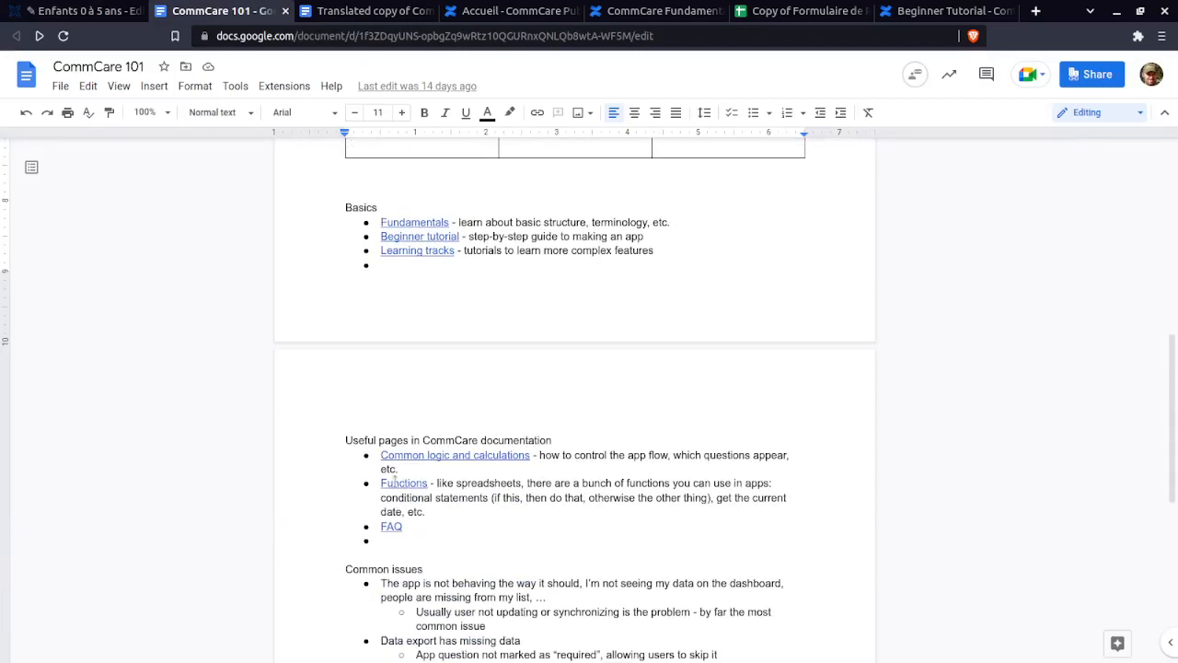
left_click_drag(443, 482, 771, 516)
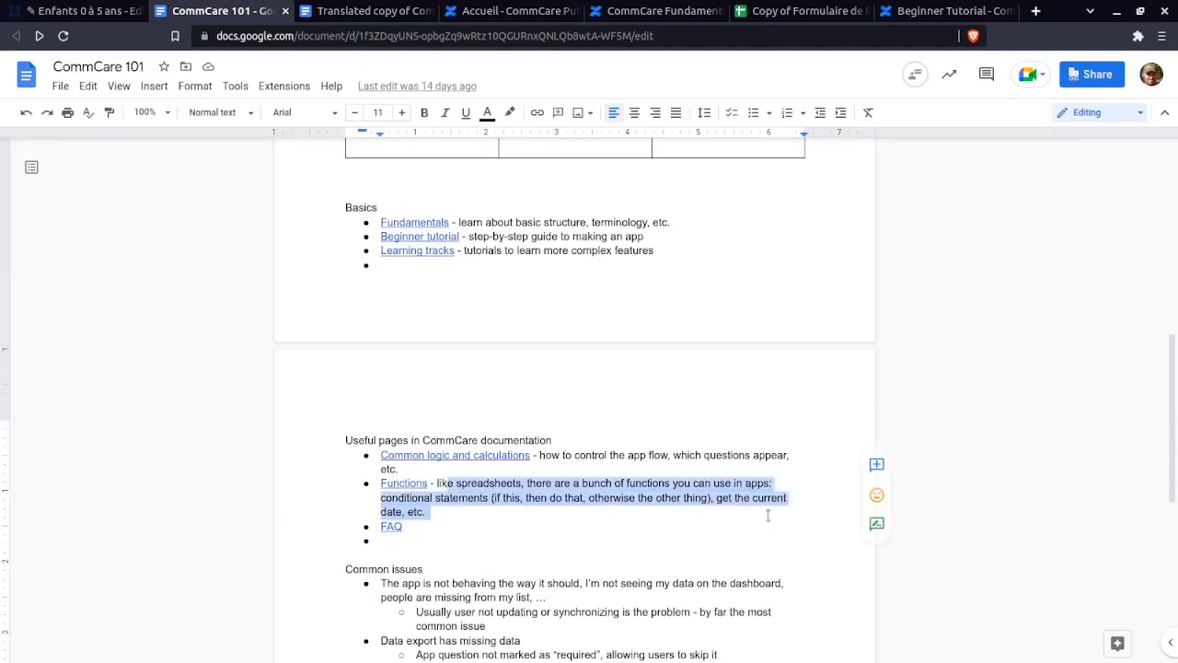
left_click(768, 516)
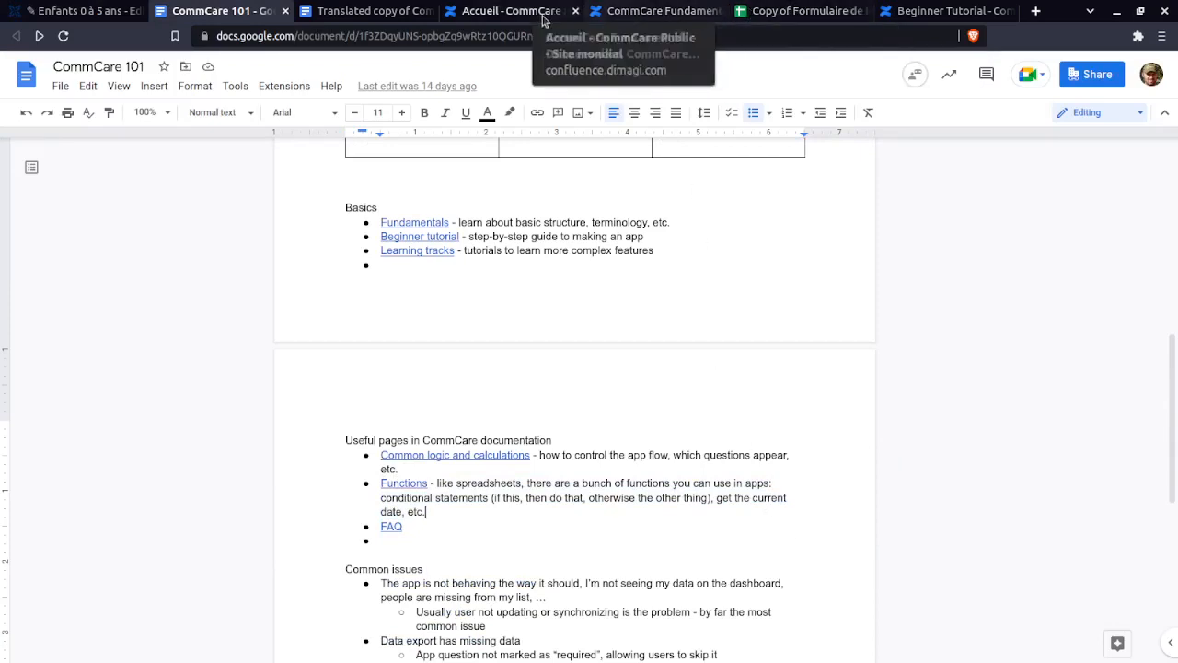
left_click(83, 11)
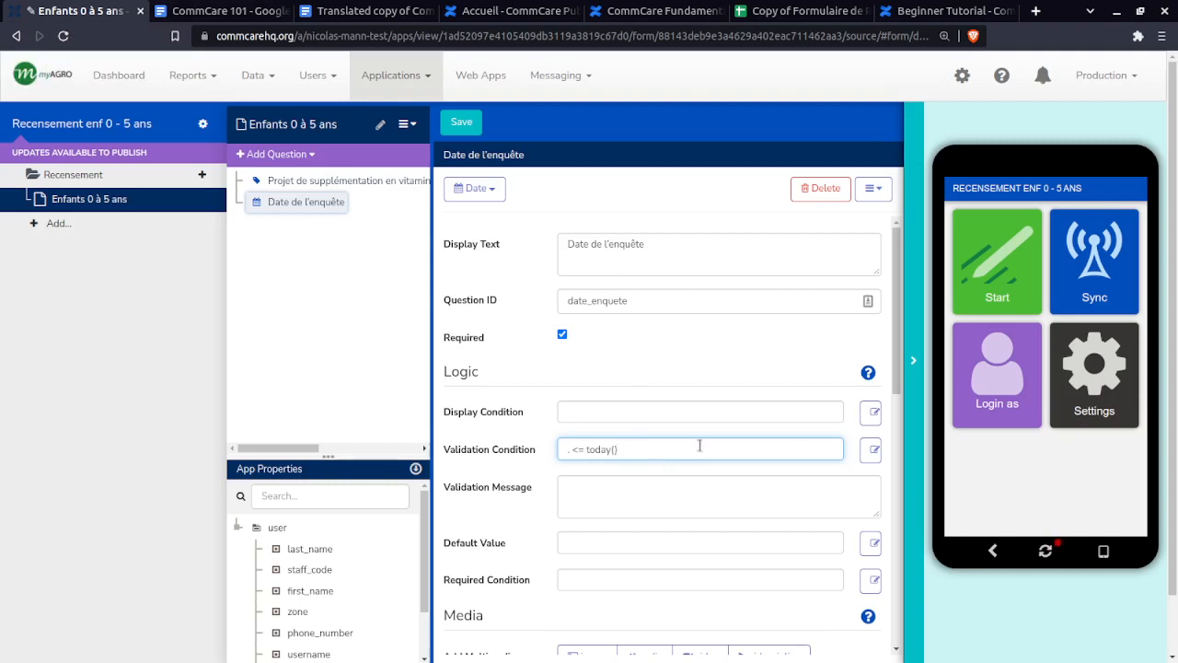
- Review the . <= today() validation condition on Date de l'enquête
left_click_drag(620, 450, 589, 449)
left_click(670, 445)
key("ctrl+a")
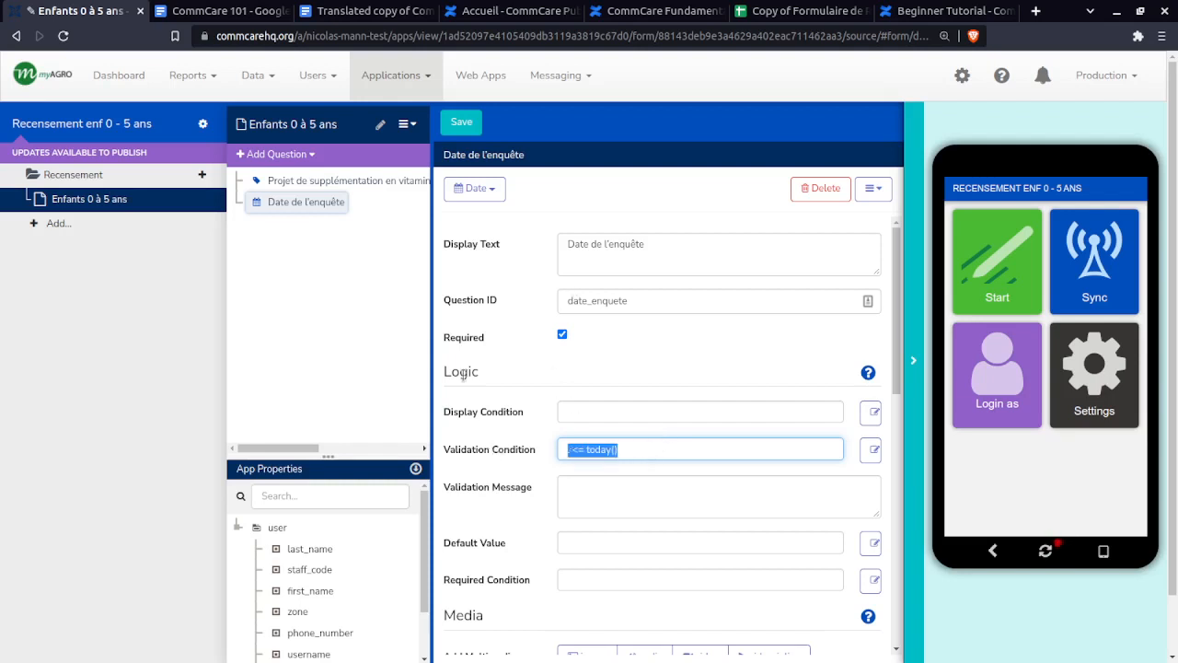
left_click(509, 362)
left_click_drag(631, 451, 491, 451)
left_click(507, 386)
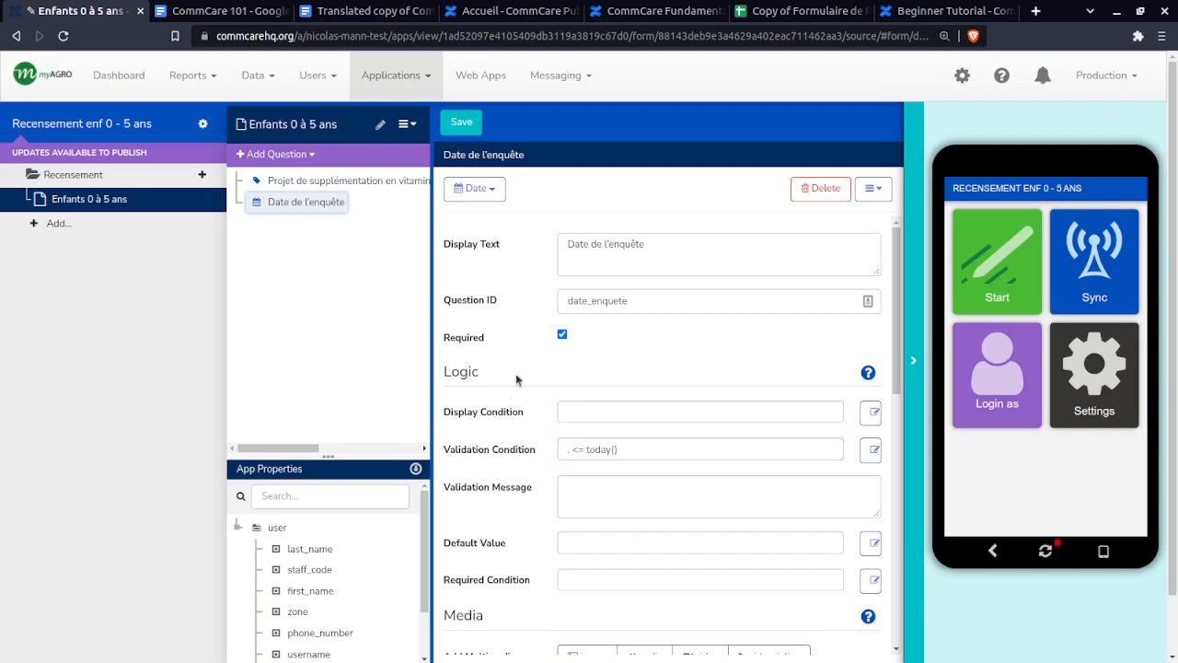
- Look over the spec's next rows: Commune (D4), quartier (D5) and lot number (D6)
left_click(804, 11)
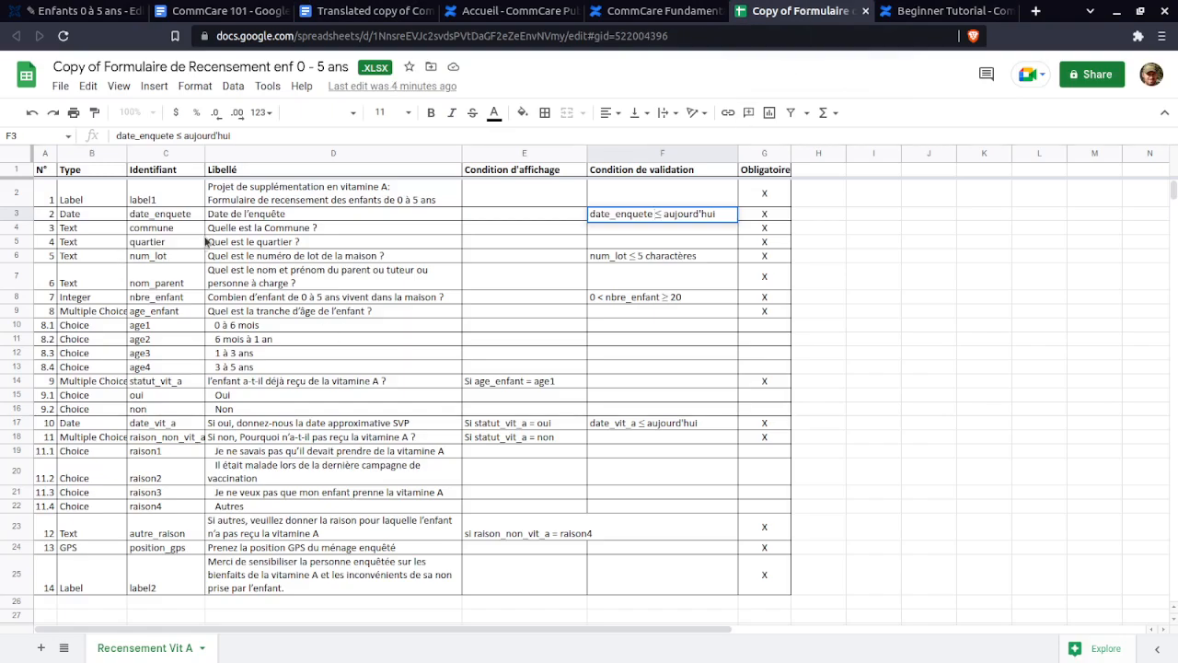
left_click(265, 230)
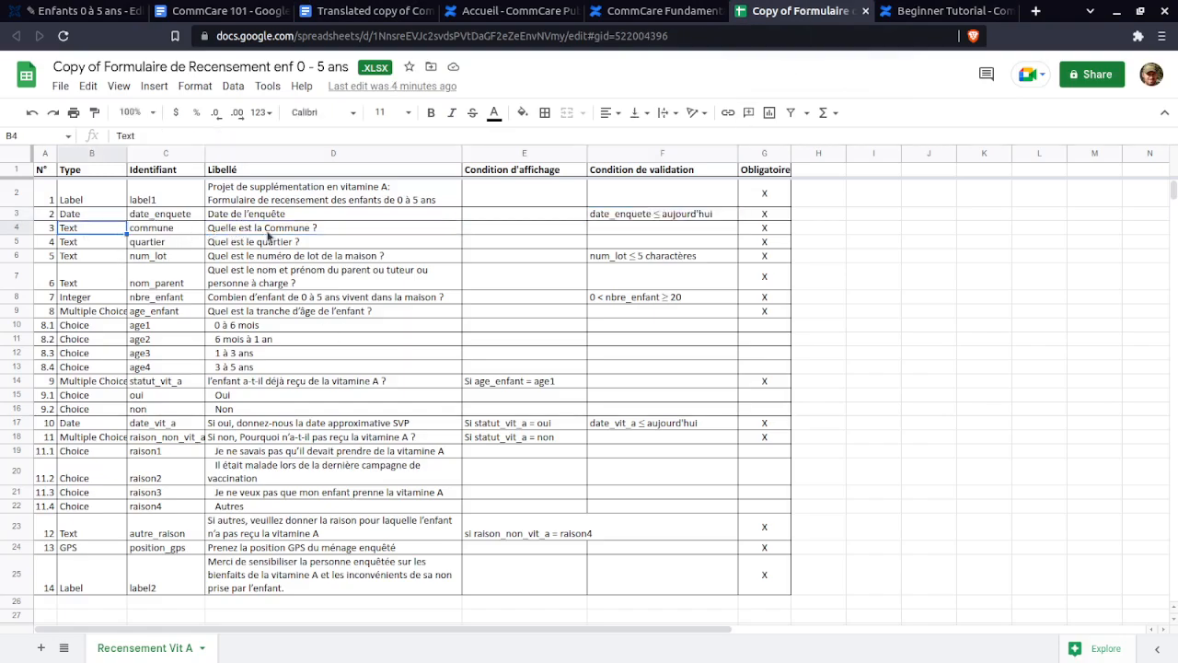
left_click(273, 243)
left_click(274, 258)
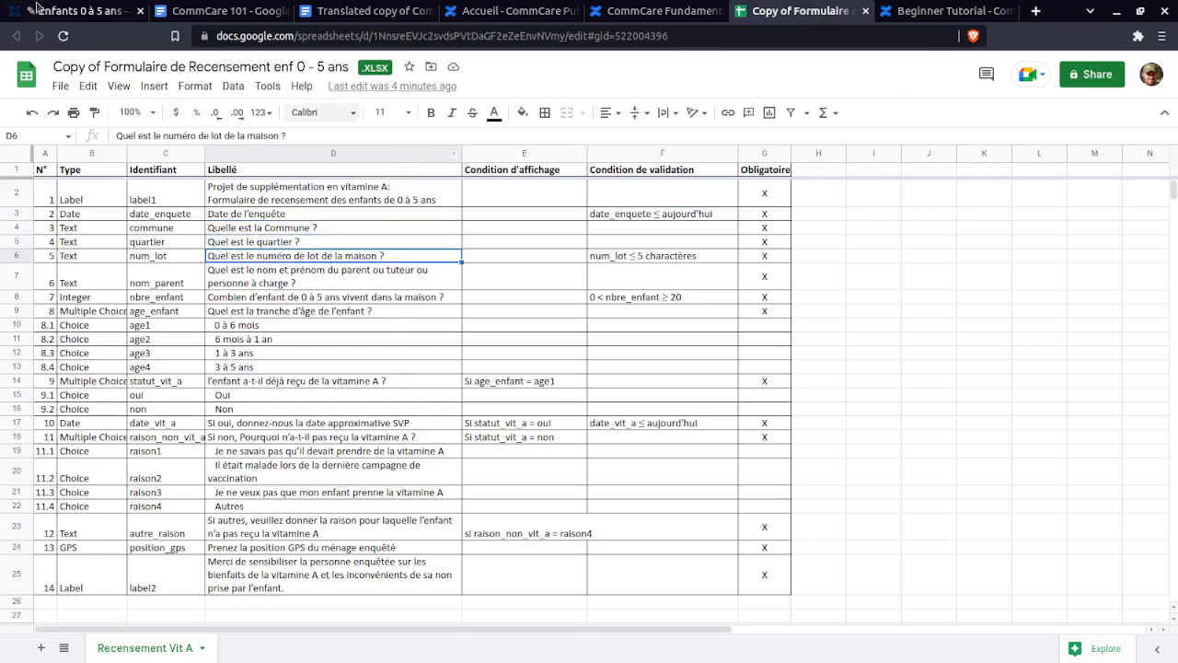
left_click(79, 10)
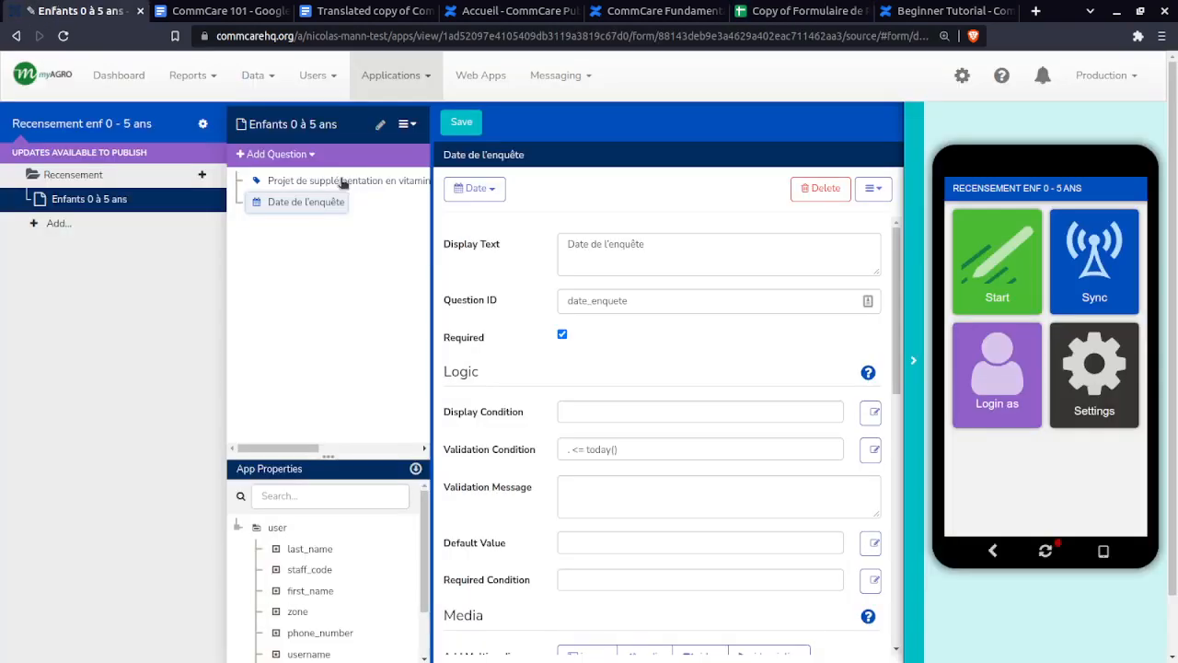
- Add a Text question with display text 'Quelle est la Commune ?' copied from spec cell D4
left_click(259, 158)
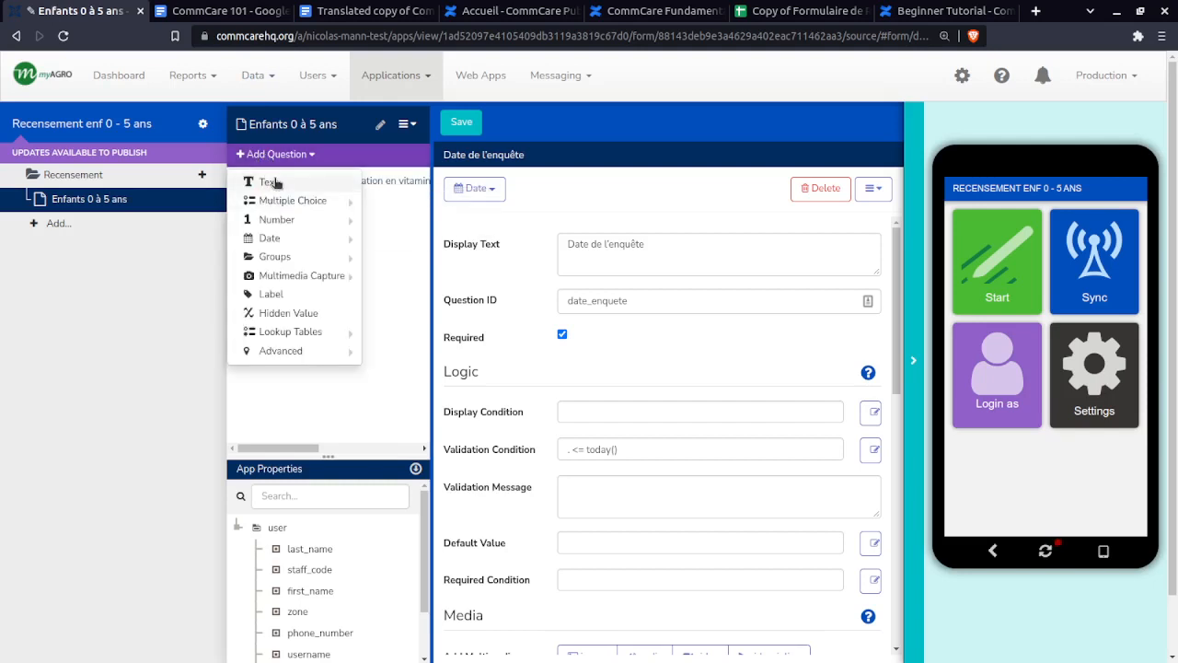
left_click(278, 183)
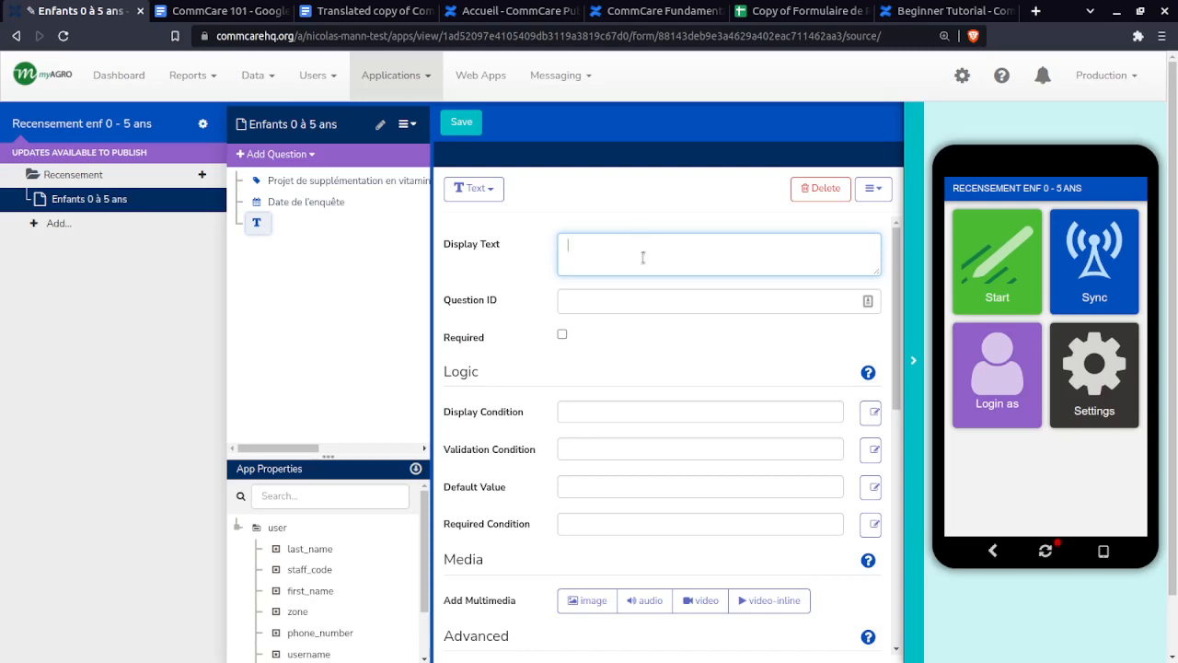
left_click(790, 11)
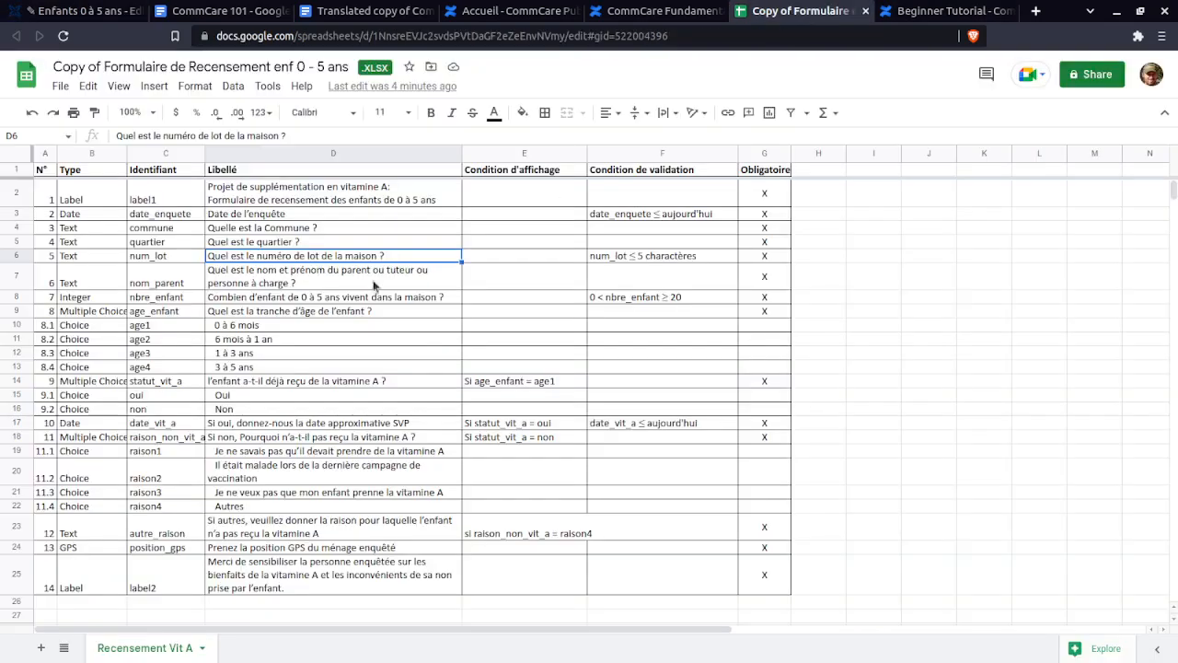
left_click(291, 230)
triple_click(291, 229)
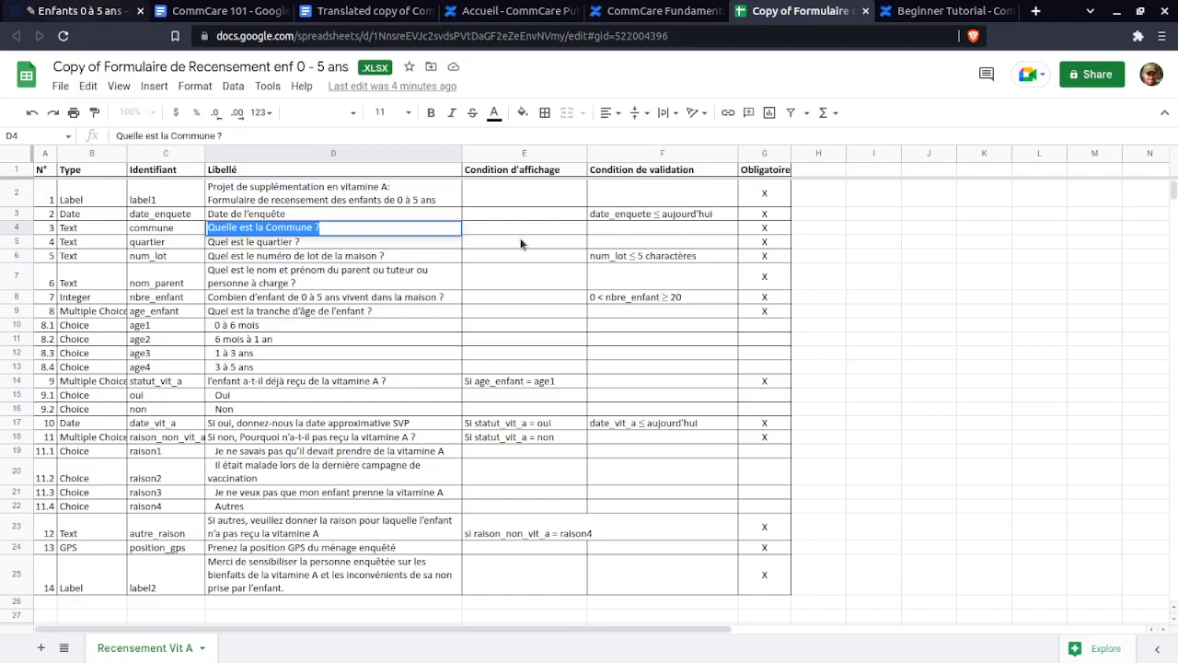
key("ctrl+c")
key("ctrl+1")
key("ctrl+v")
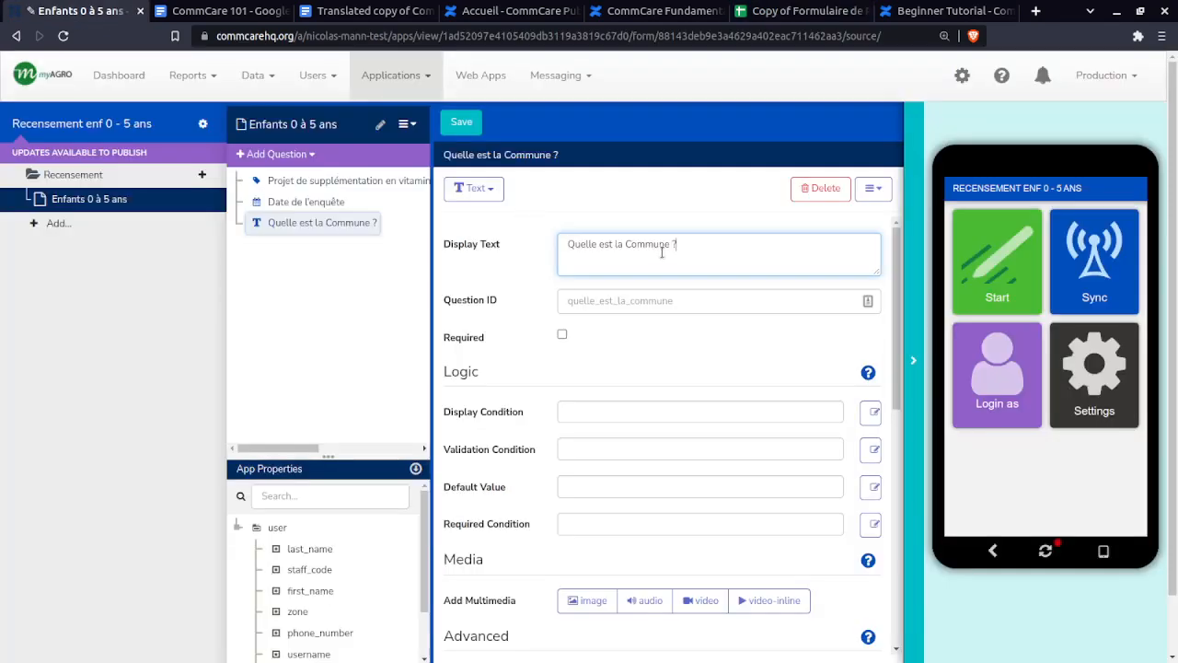
- Set the Commune question's ID to commune and make it required
left_click(773, 7)
left_click(163, 228)
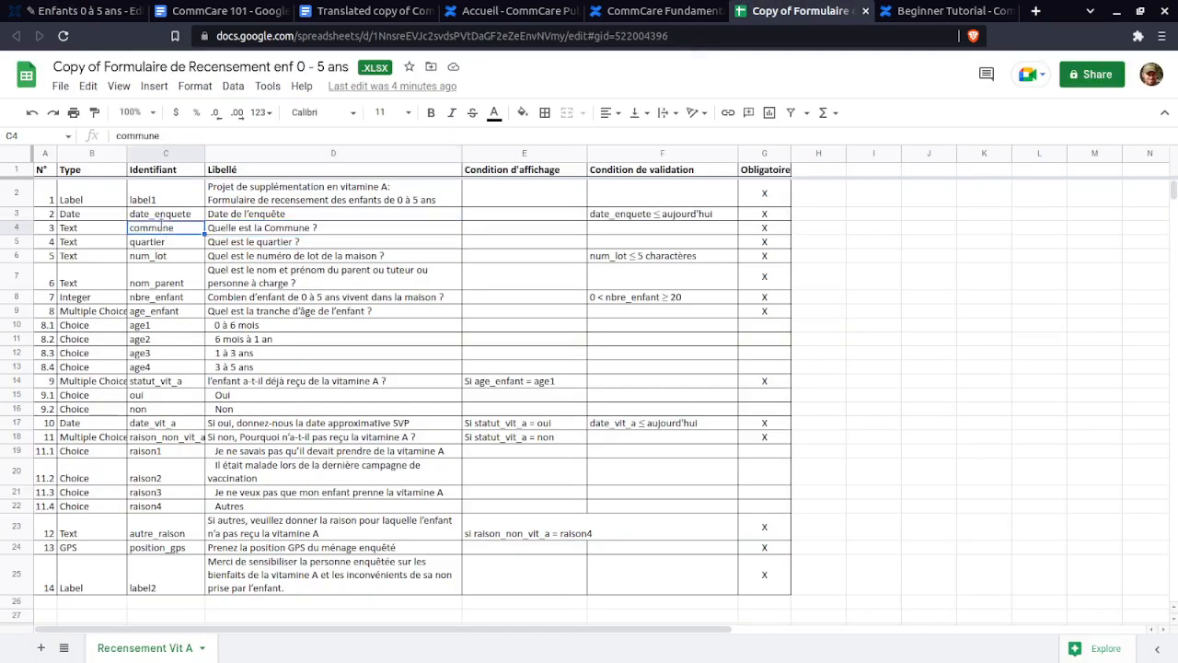
double_click(163, 228)
double_click(163, 228)
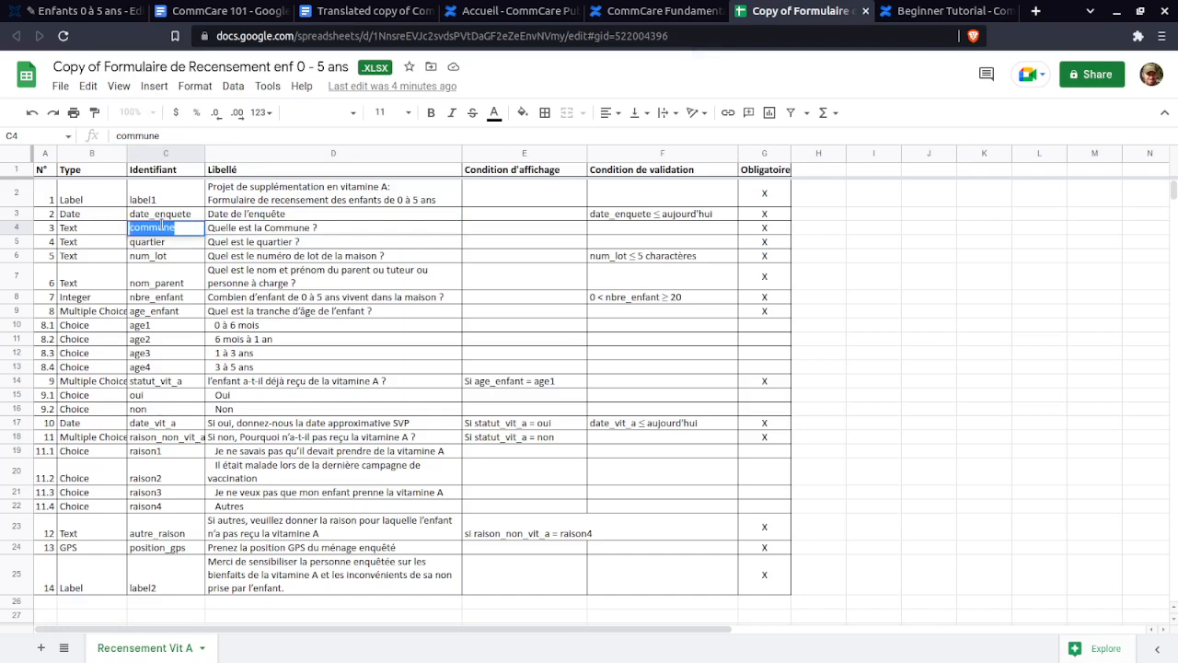
left_click(78, 11)
left_click(643, 307)
key("ctrl+v")
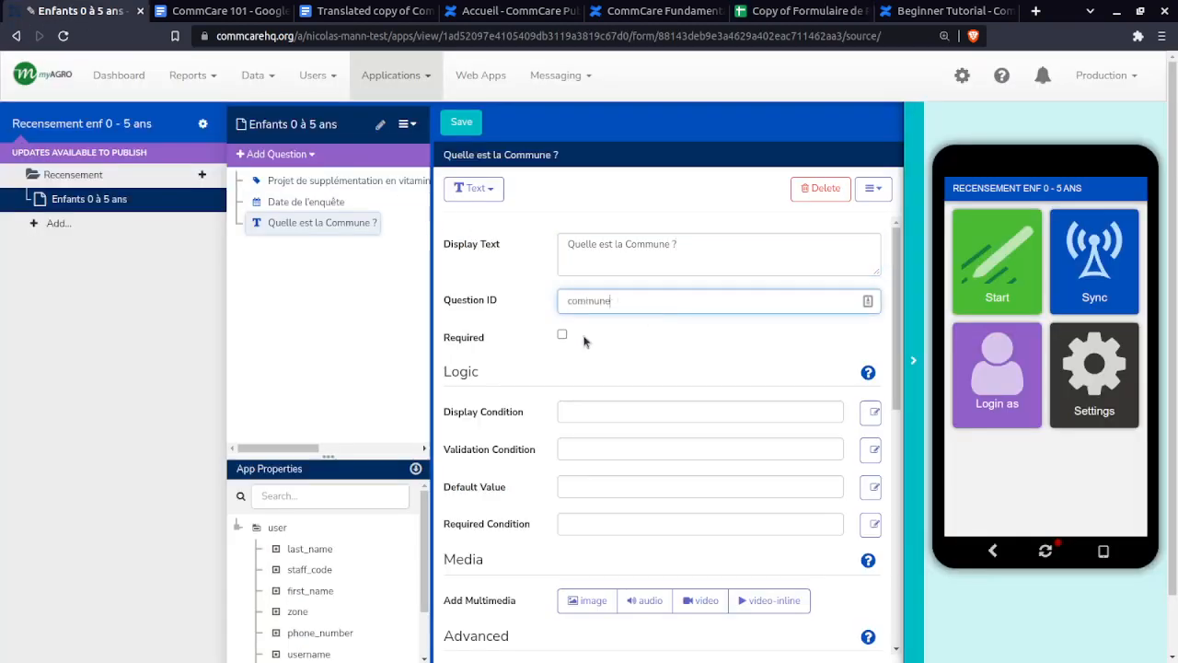
left_click(793, 11)
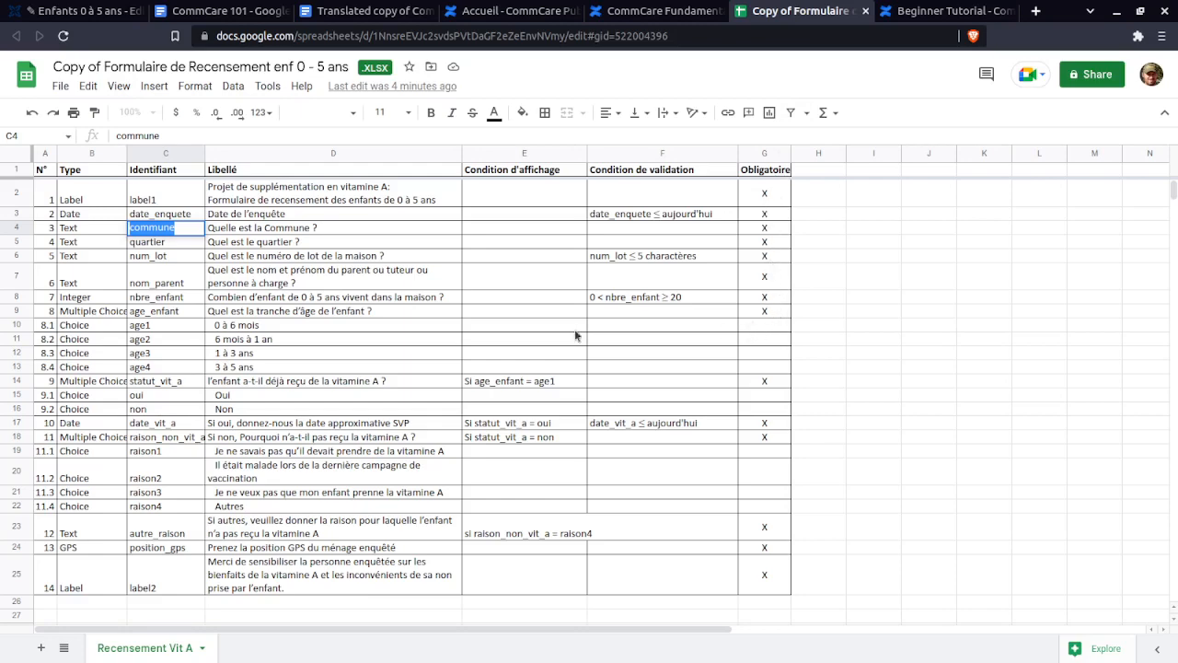
left_click(106, 9)
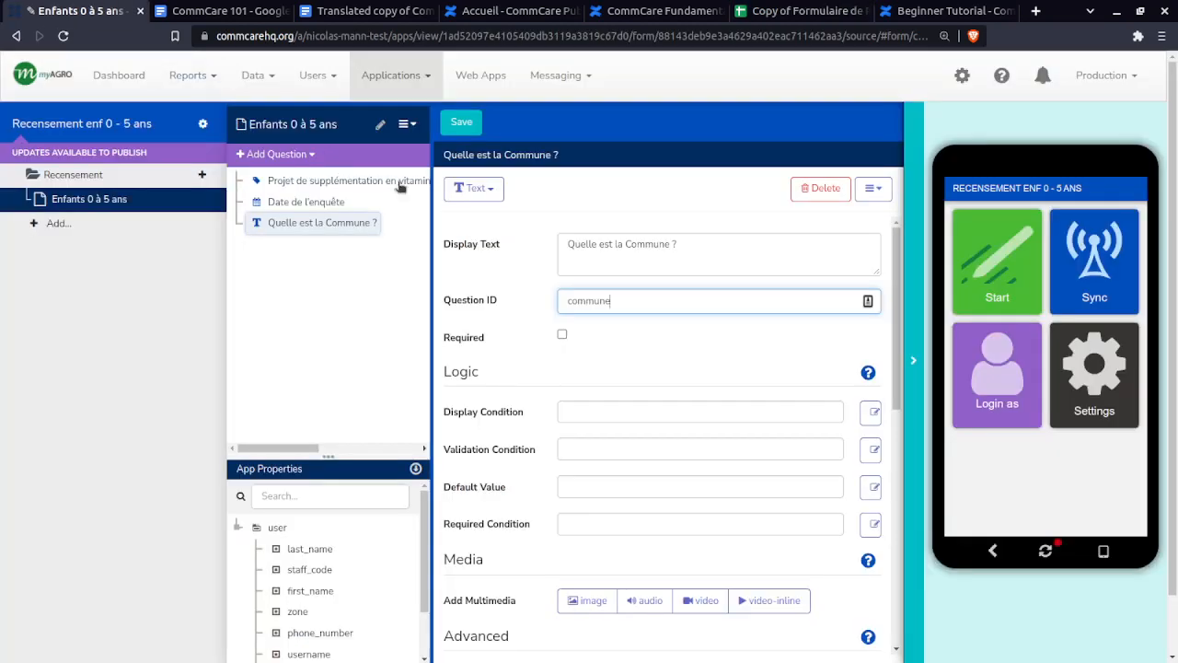
left_click(561, 335)
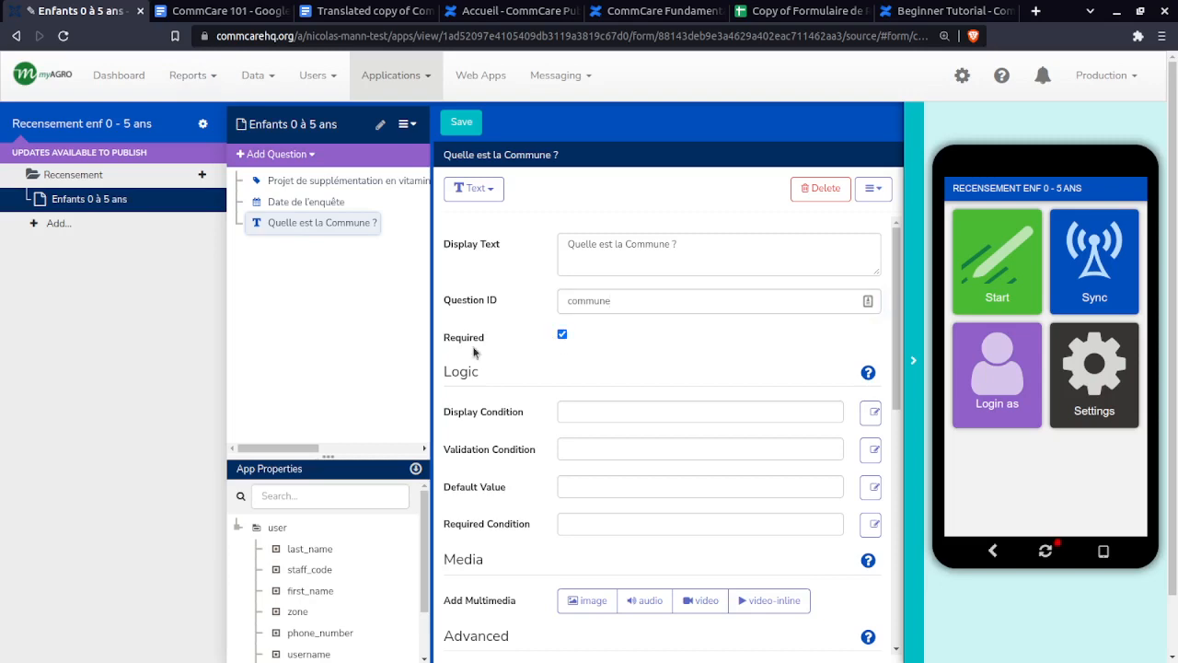
left_click(276, 155)
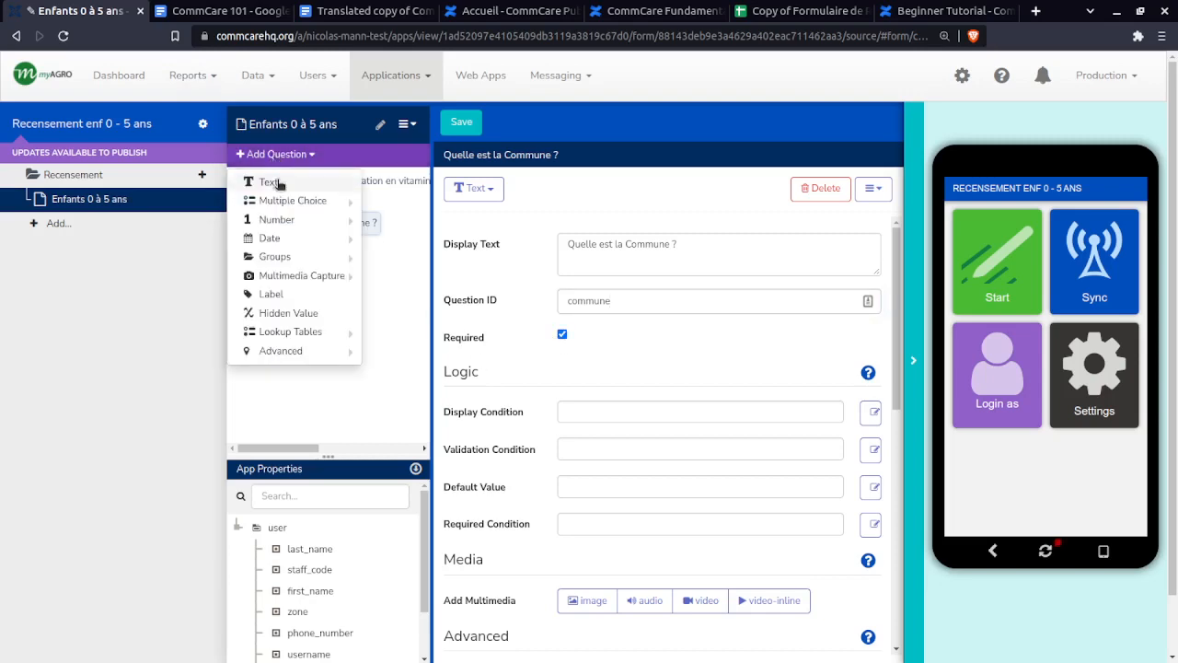
- Add a Text question with display text 'Quel est le quartier ?' copied from D5
left_click(275, 181)
left_click(792, 11)
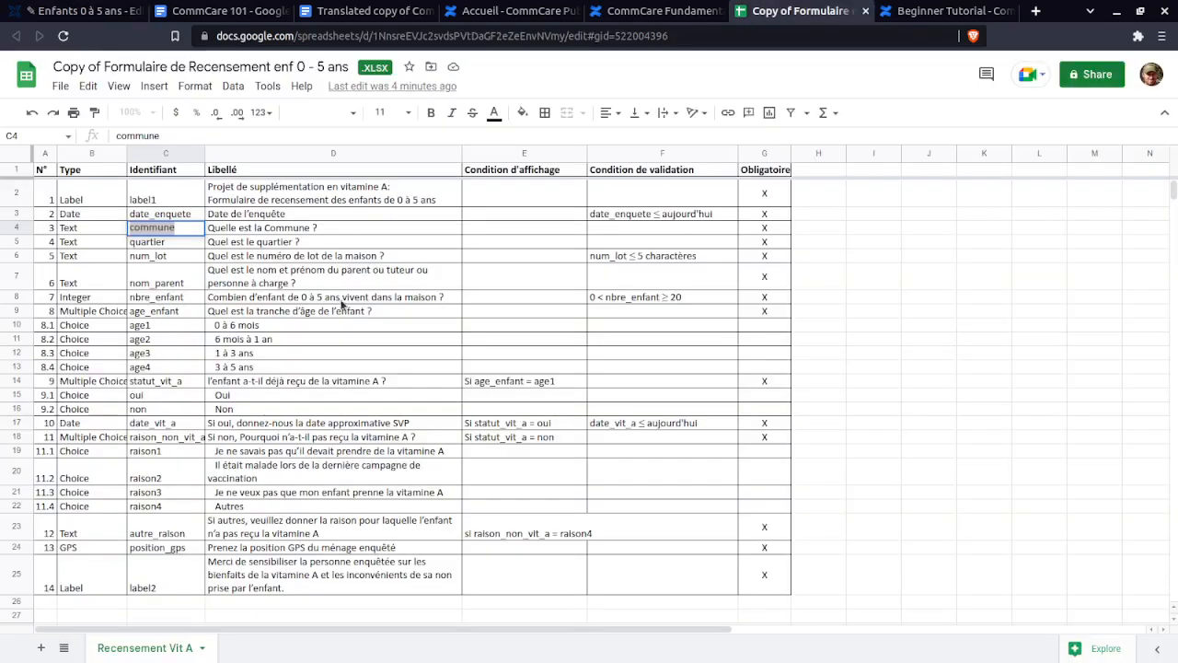
left_click(263, 241)
key("ctrl+c")
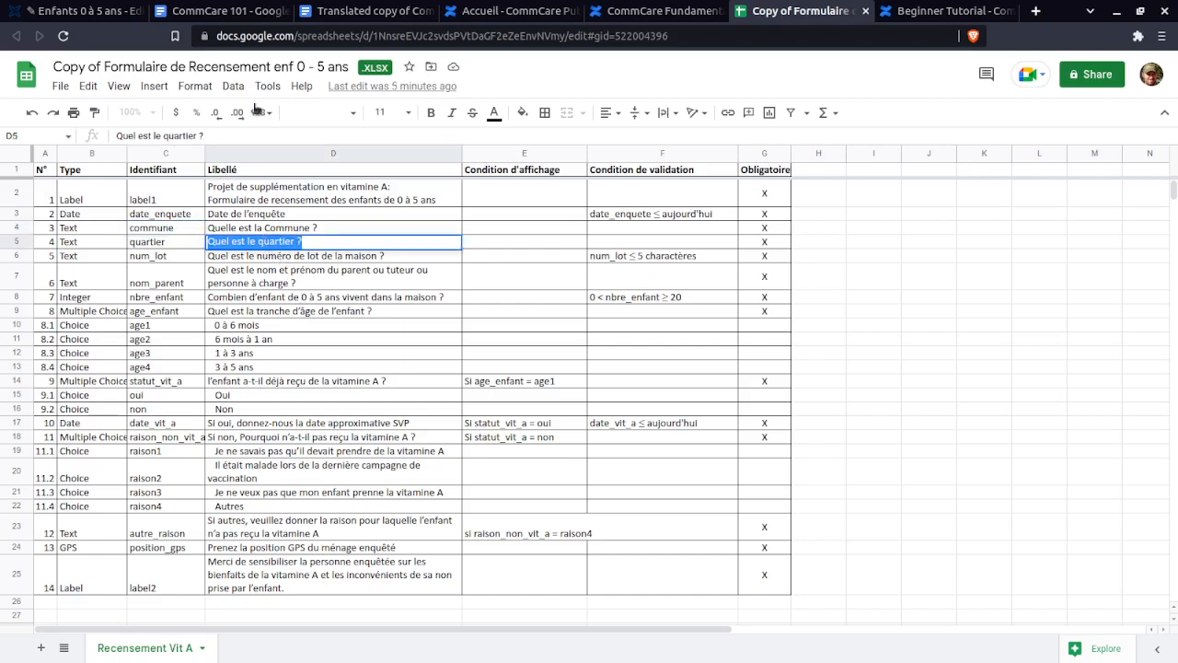
left_click(78, 10)
left_click(639, 305)
left_click(584, 246)
key("ctrl+v")
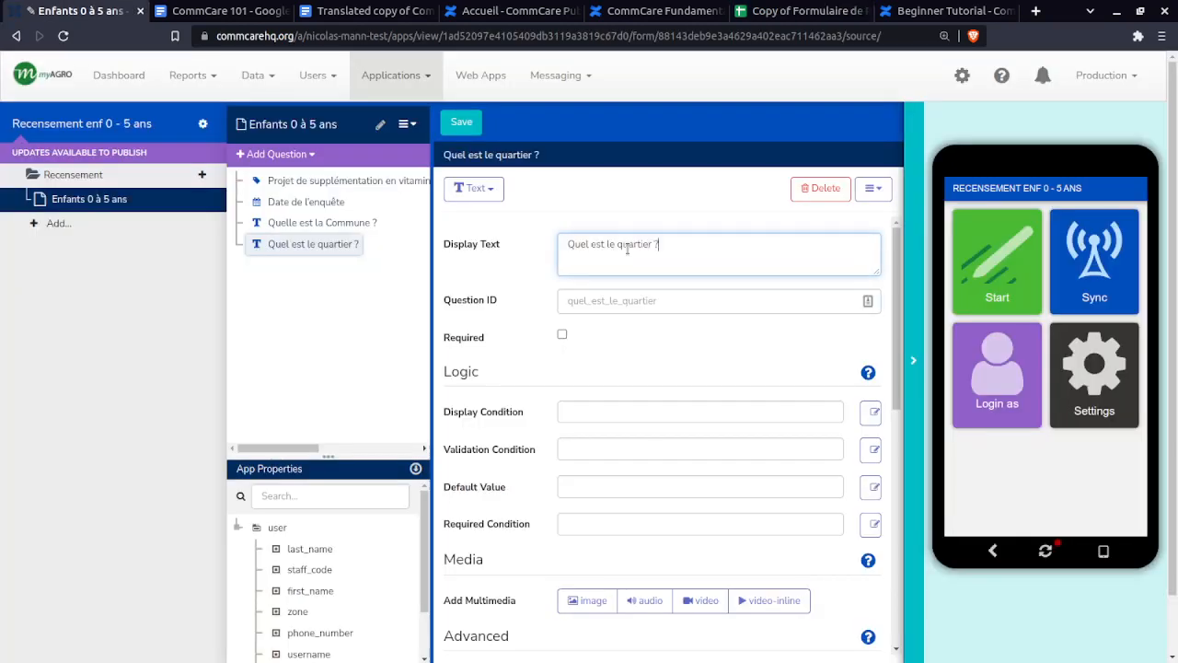
- Replace the auto-generated question ID with quartier, copied from C5
left_click(792, 10)
left_click(153, 245)
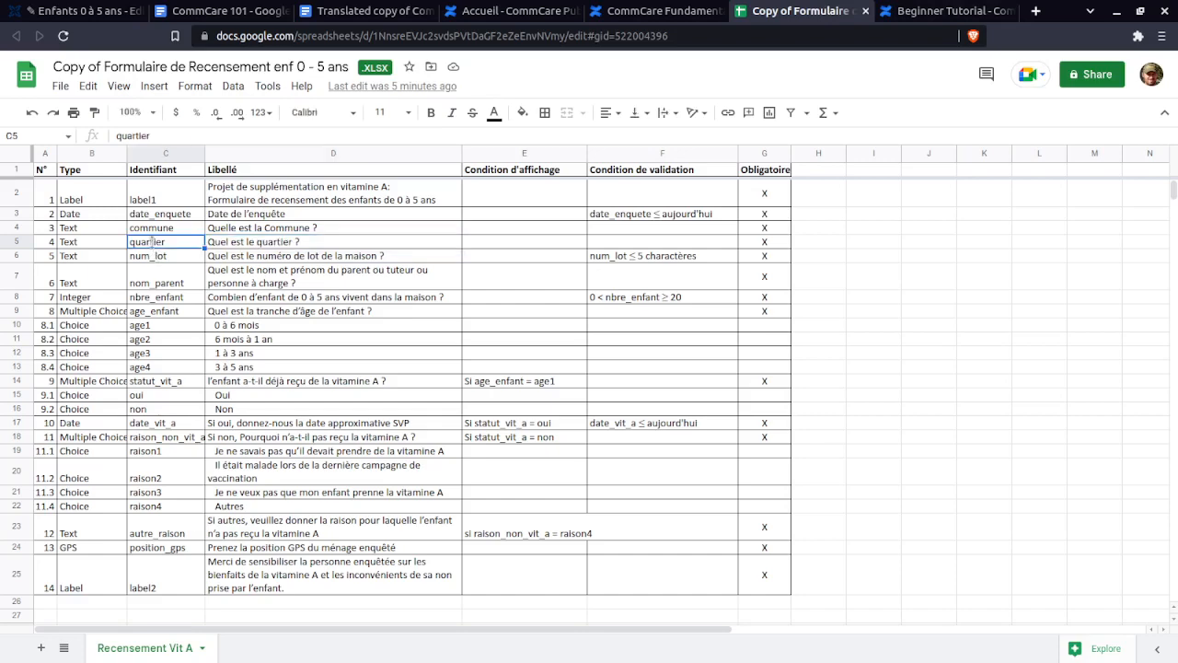
key("ctrl+c")
left_click(79, 10)
double_click(599, 300)
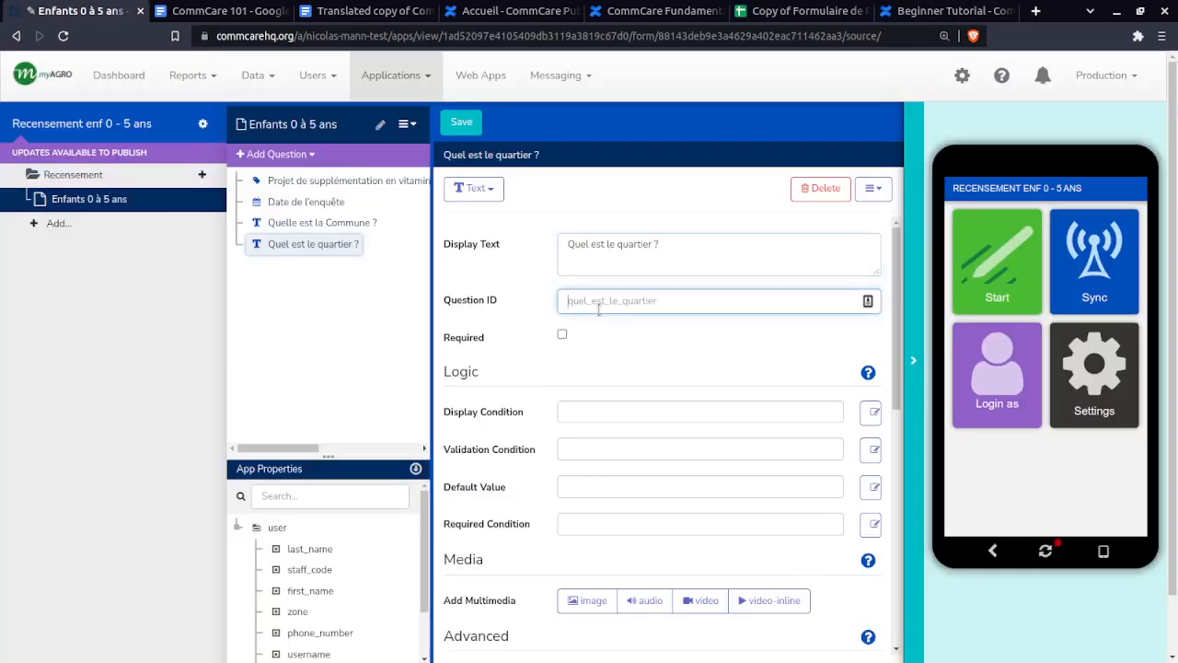
key("ctrl+v")
- Copy the lot-number question text from spec cell D6
left_click(793, 10)
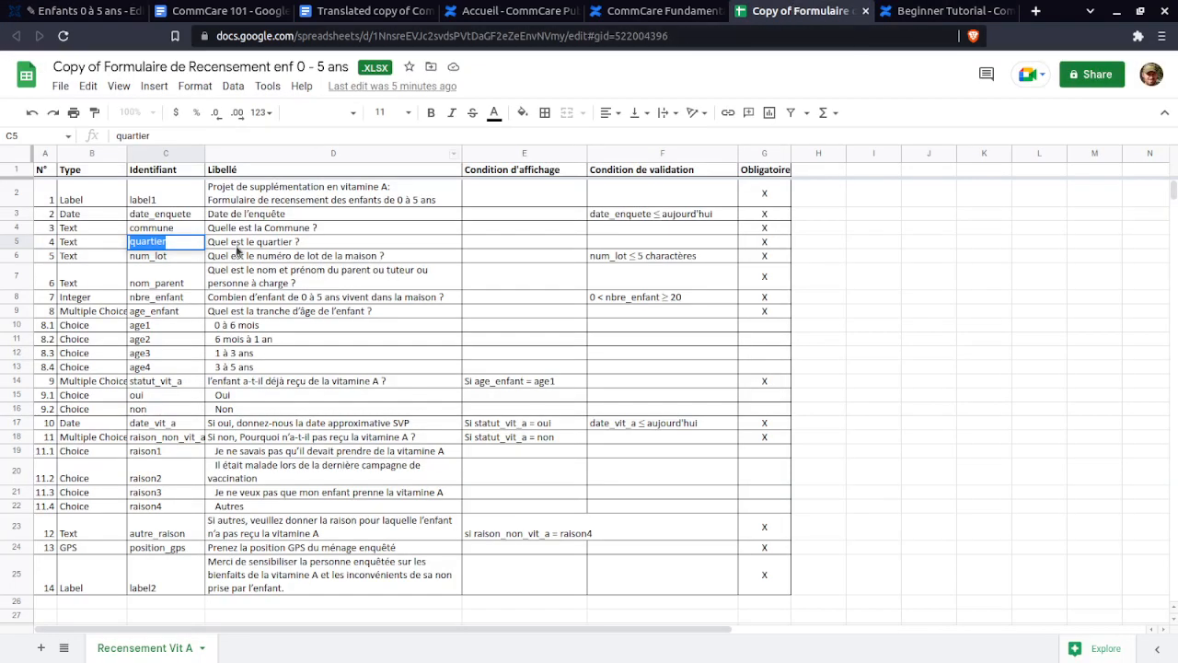
triple_click(241, 257)
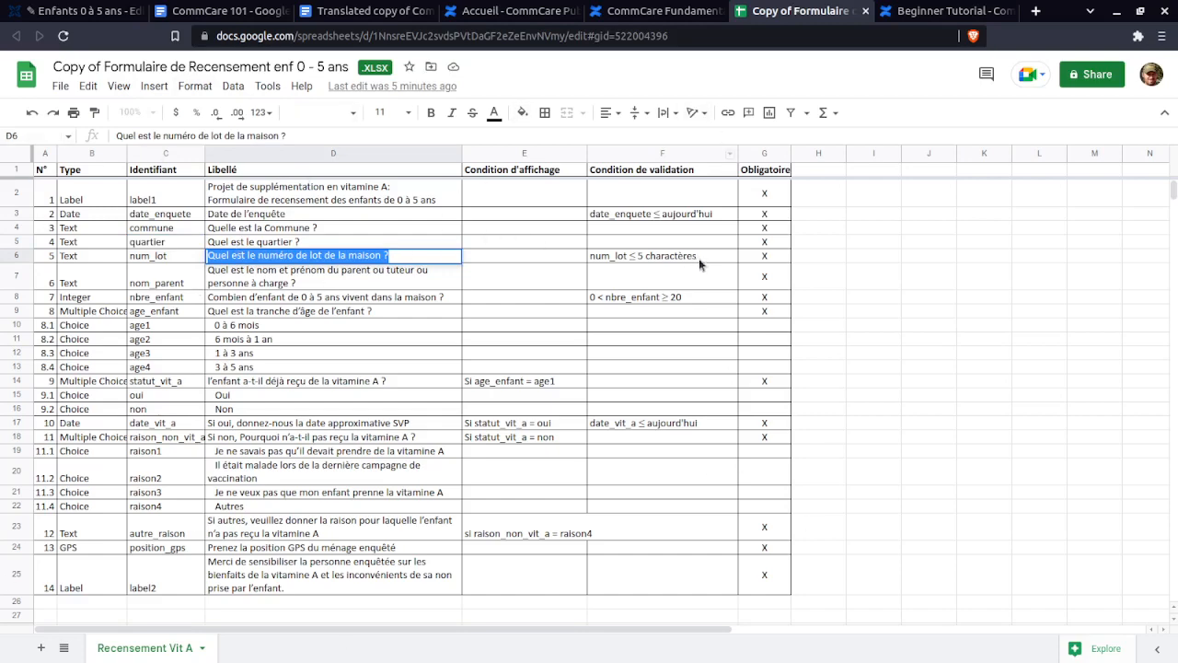
left_click(94, 11)
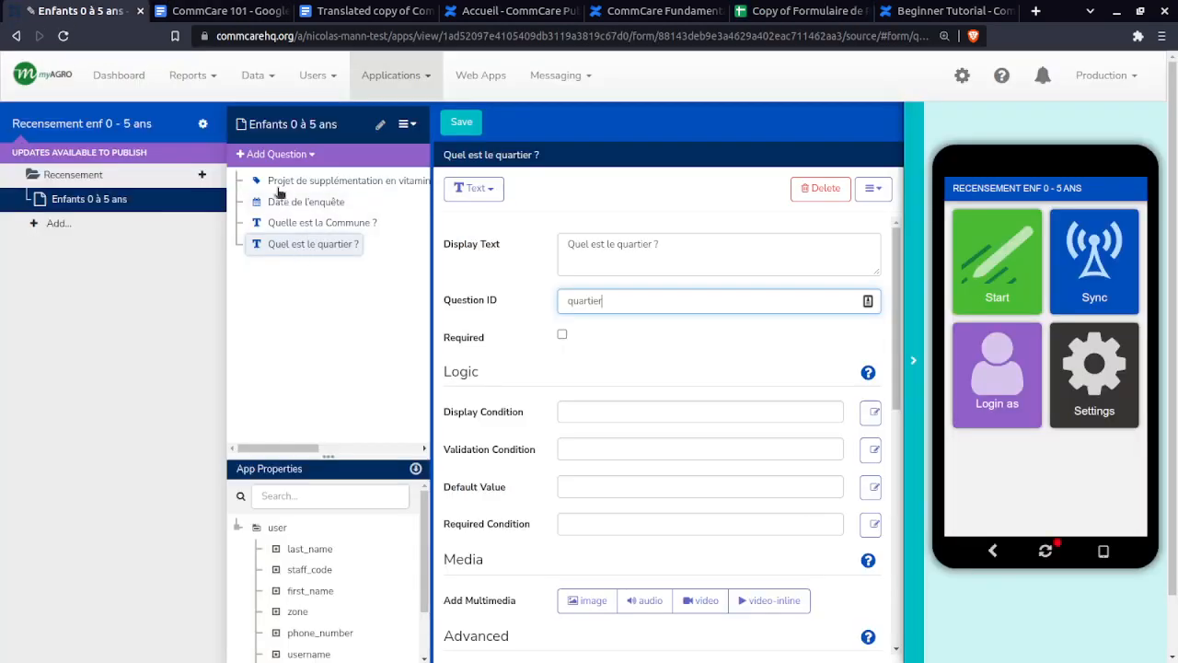
left_click(268, 153)
- Add a required Text question 'Quel est le numéro de lot de la maison ?' with ID num_lot
left_click(278, 186)
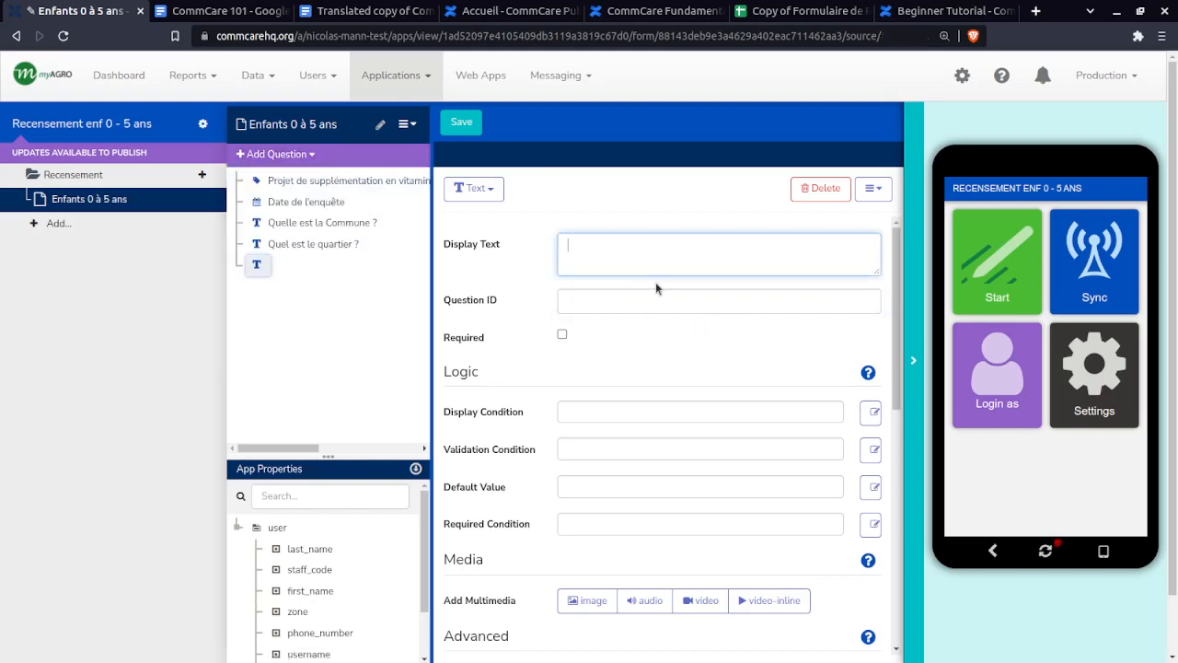
key("ctrl+v")
left_click(801, 11)
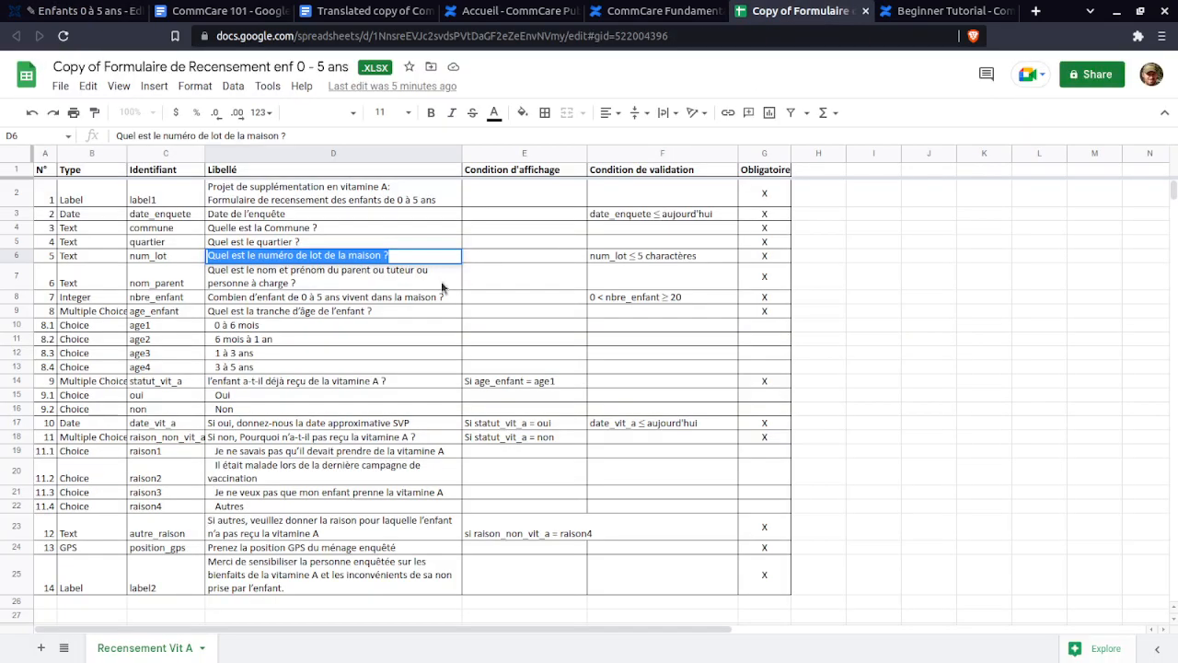
left_click(157, 261)
double_click(152, 256)
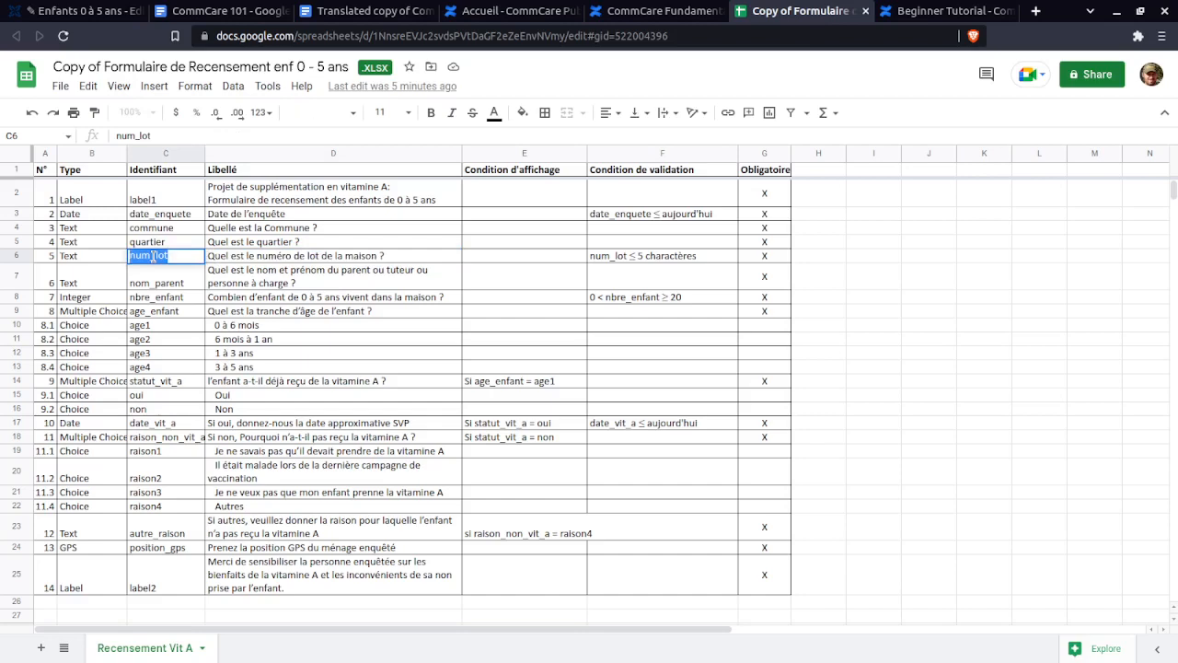
left_click(81, 11)
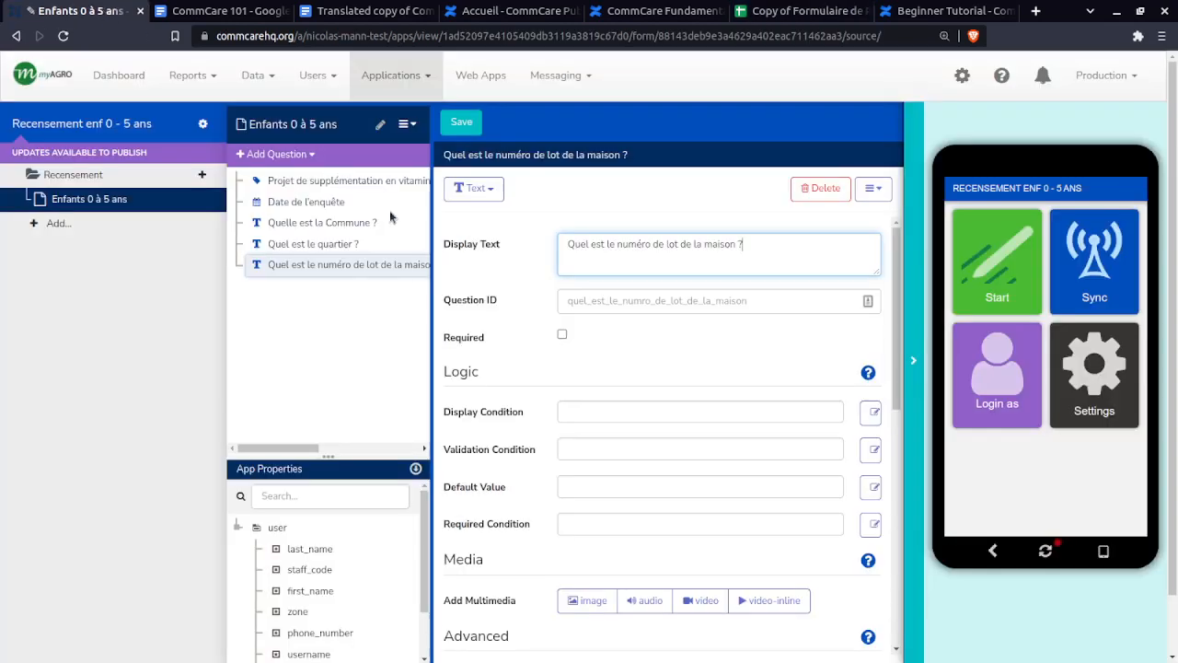
left_click(635, 301)
key("ctrl+v")
left_click(563, 334)
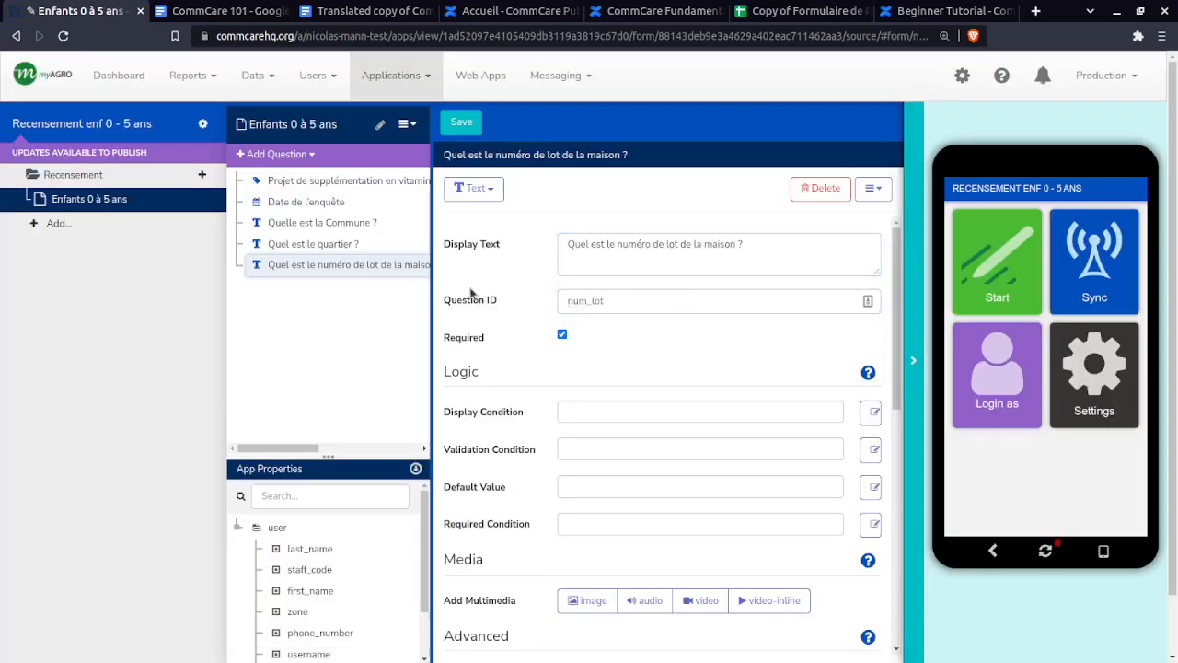
- Make the quartier question required as well
left_click(339, 244)
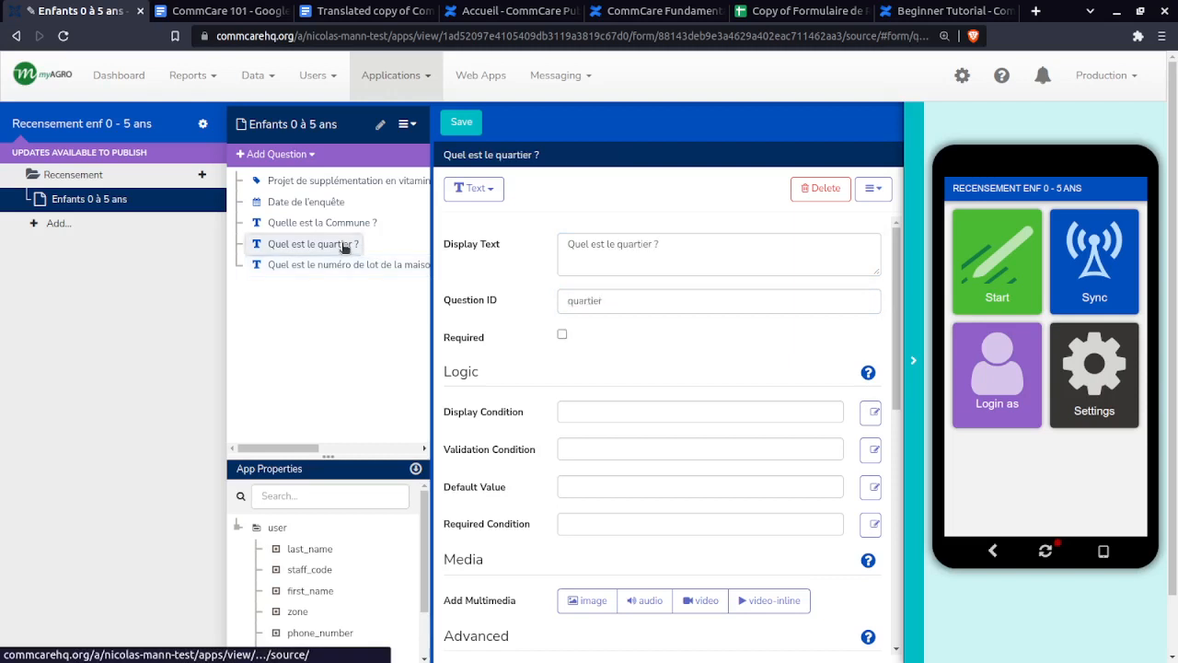
left_click(562, 334)
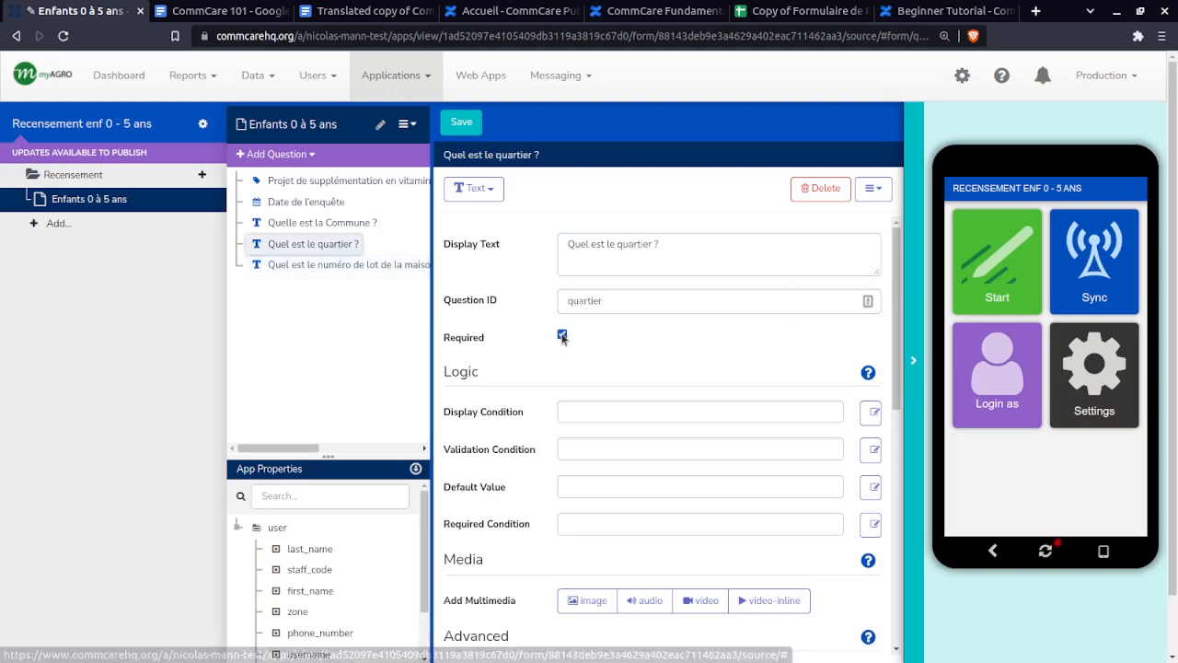
left_click(311, 223)
left_click(311, 246)
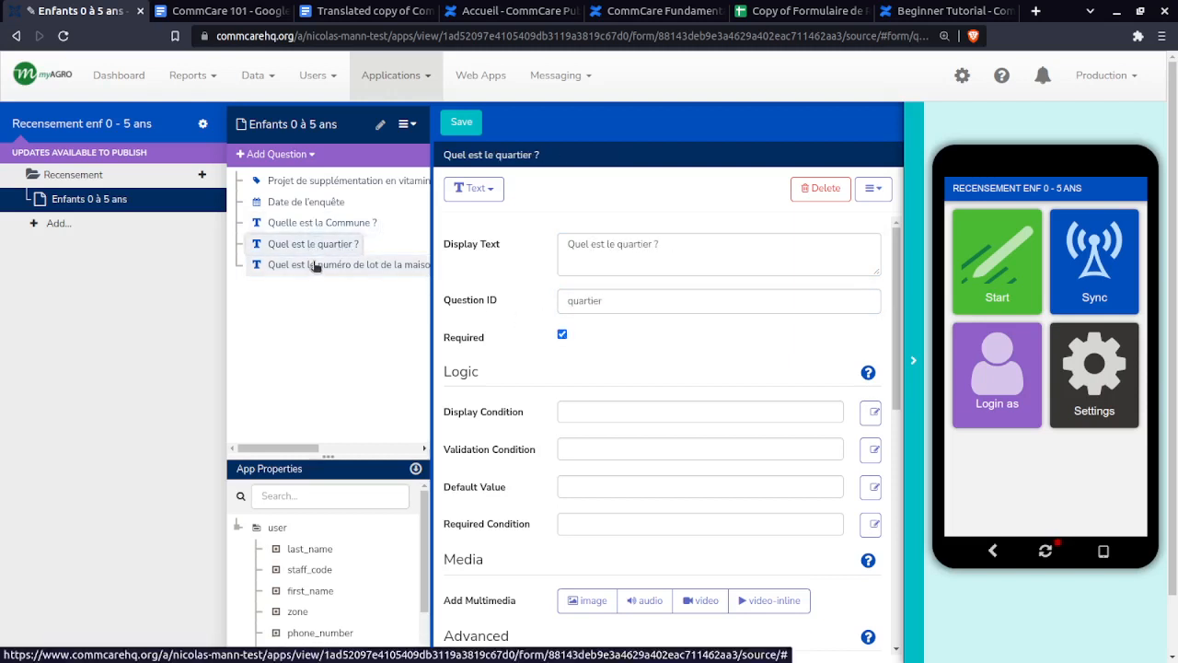
left_click(316, 266)
- Examine the num_lot validation rule in cell F6 of the spec
left_click(792, 10)
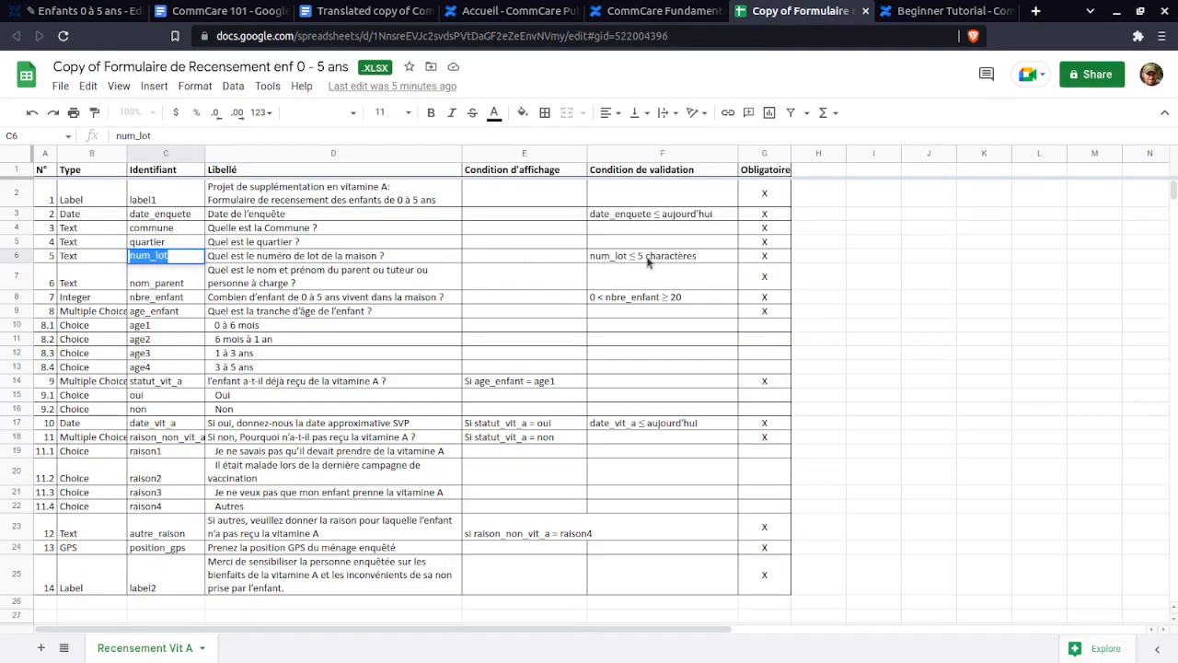
left_click(697, 256)
left_click_drag(649, 257, 585, 261)
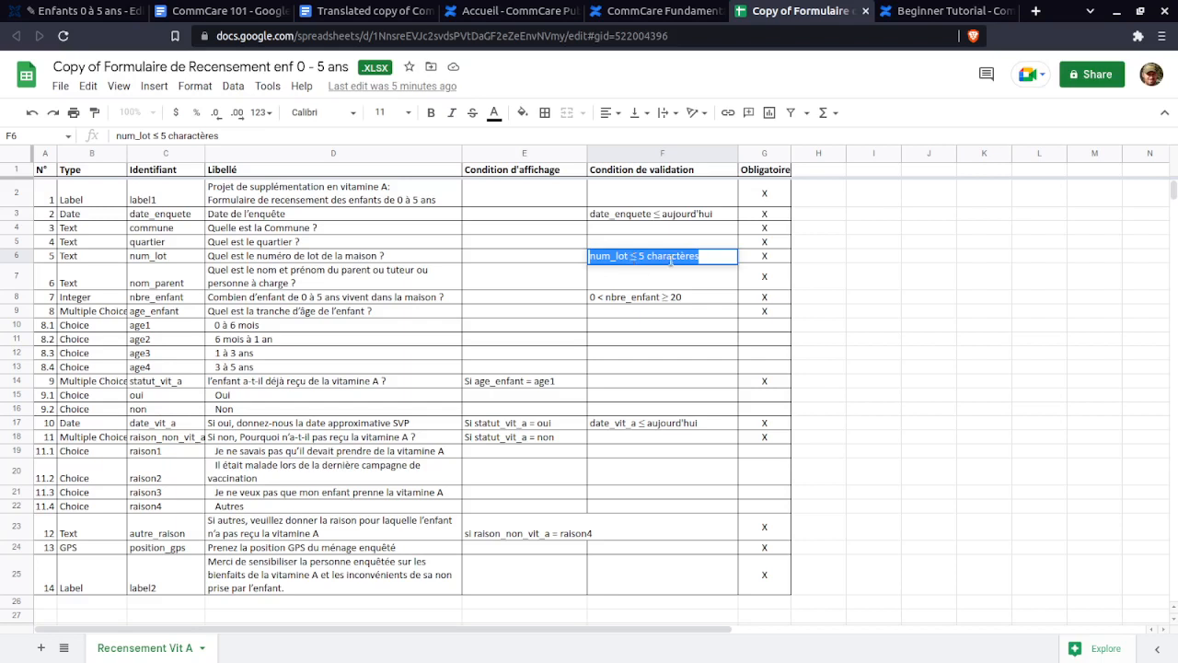
left_click(700, 259)
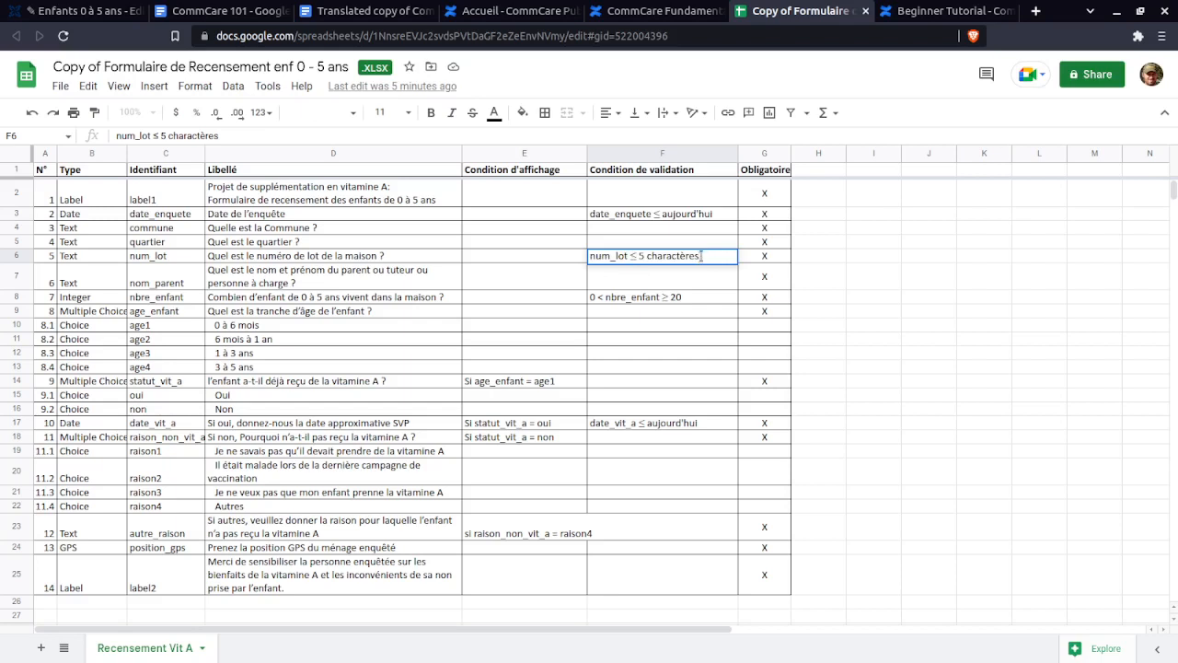
left_click_drag(701, 256, 589, 257)
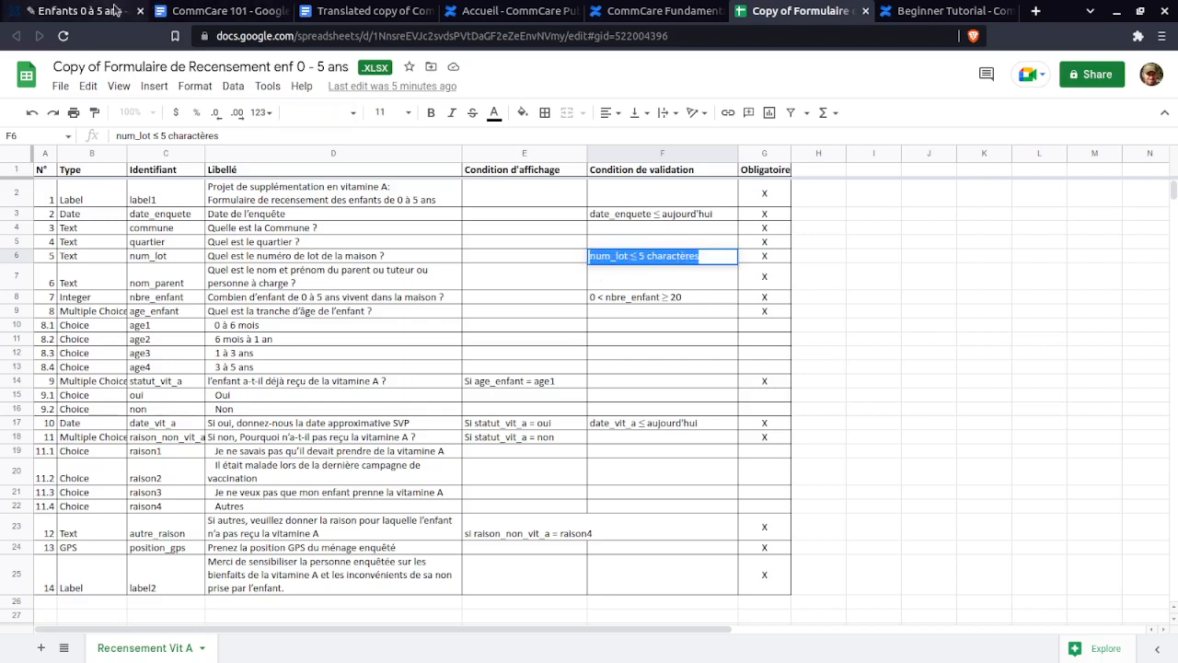
- Select and copy the full parent-name question text in D7
double_click(278, 272)
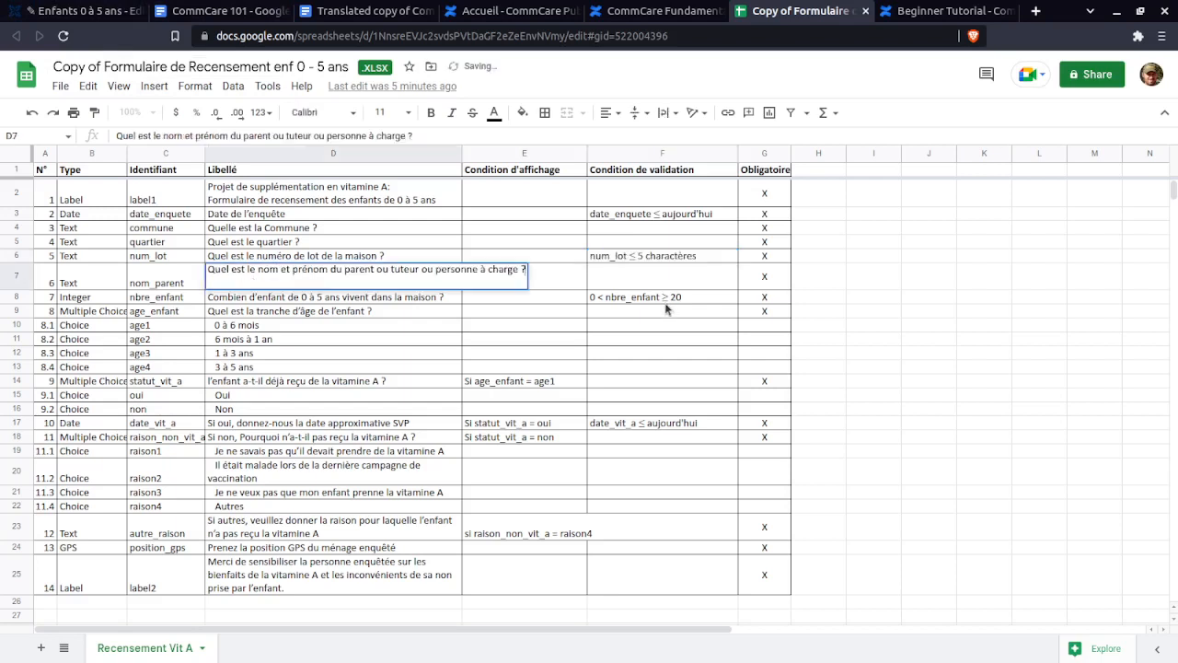
left_click(665, 297)
left_click(663, 257)
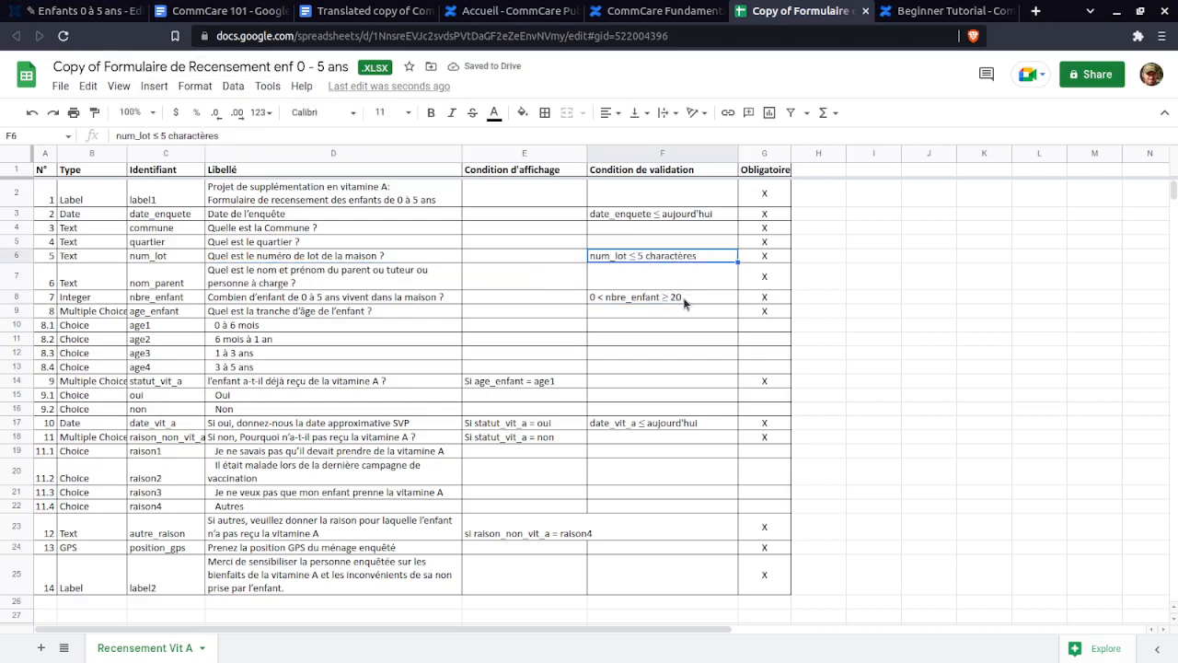
double_click(682, 297)
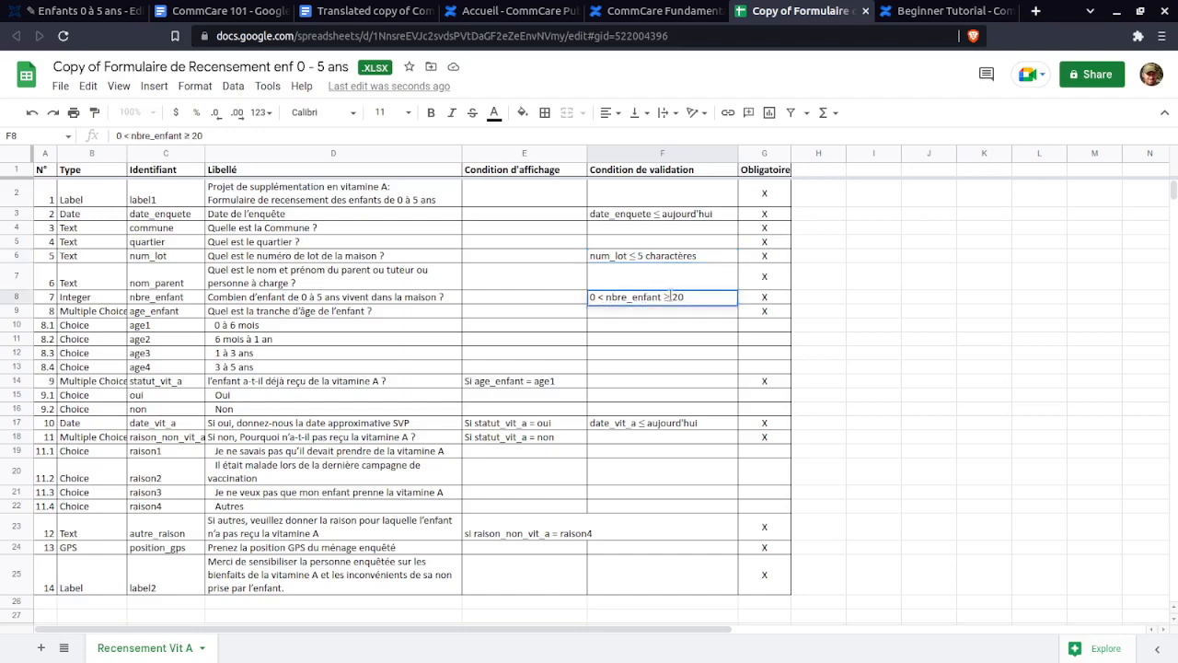
triple_click(286, 279)
key("ctrl+c")
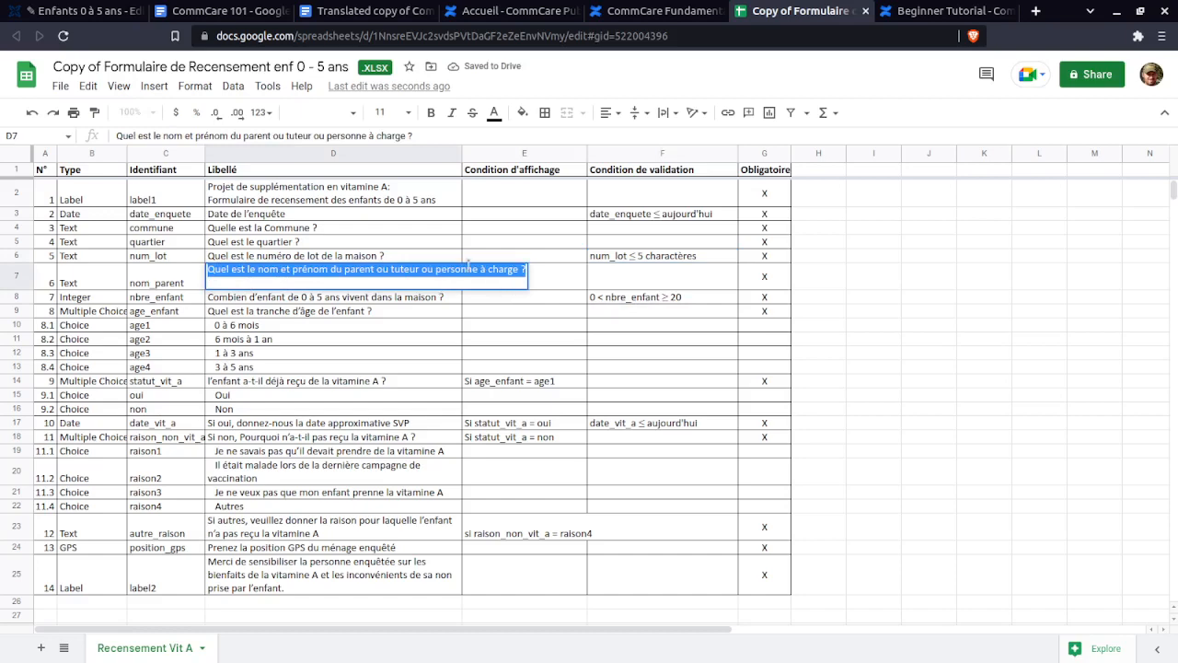
- Add a required Text question with the pasted parent-name text and ID nom_parent
left_click(107, 9)
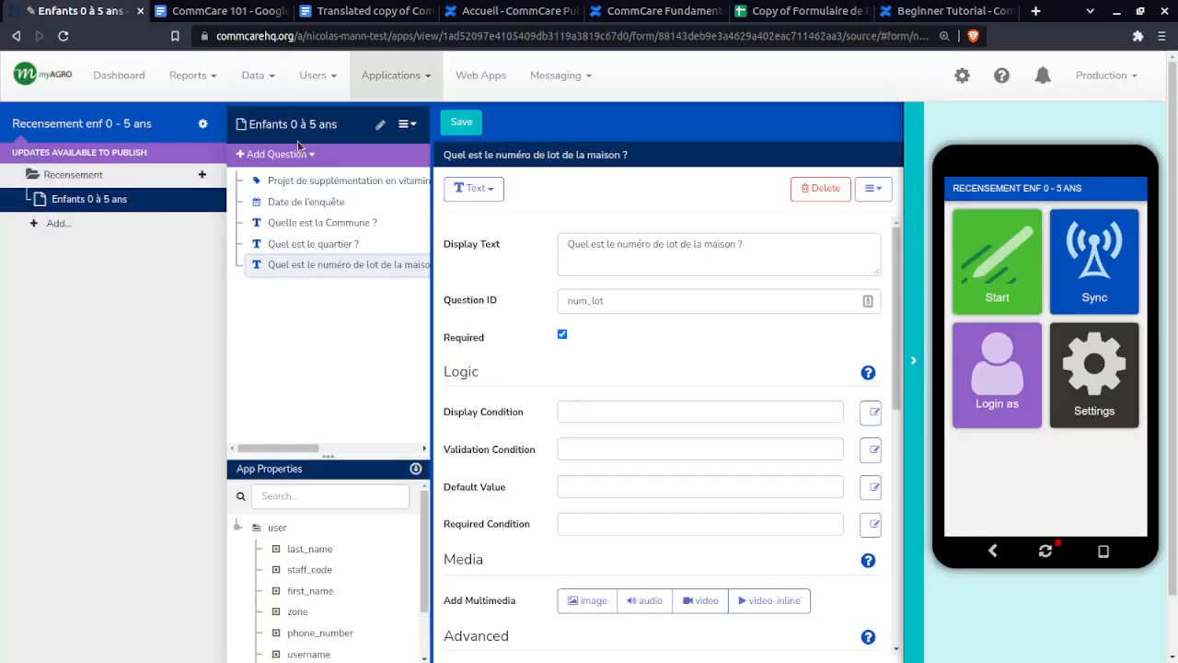
left_click(276, 155)
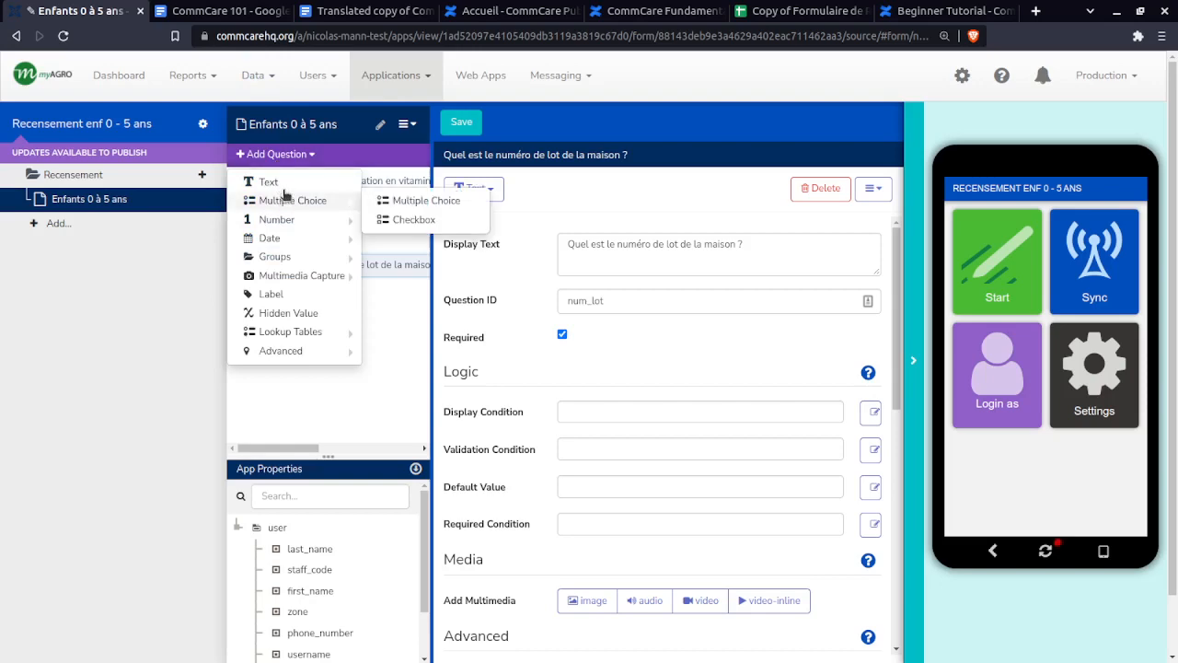
left_click(267, 181)
key("ctrl+v")
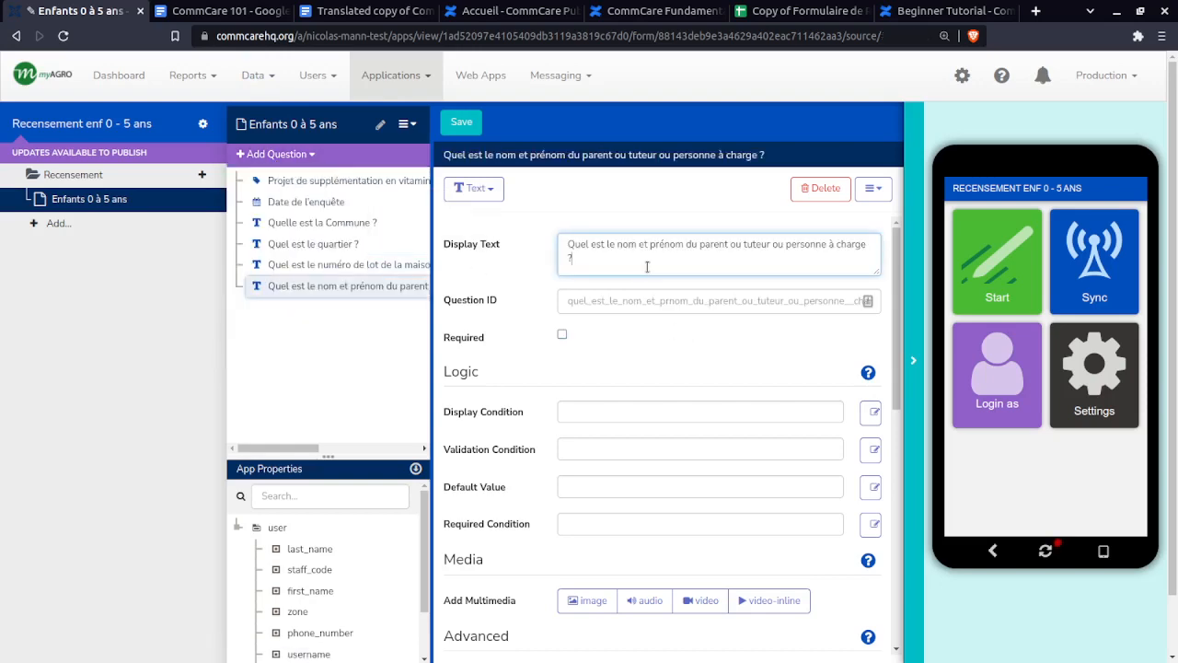
left_click(792, 10)
double_click(145, 288)
key("ctrl+c")
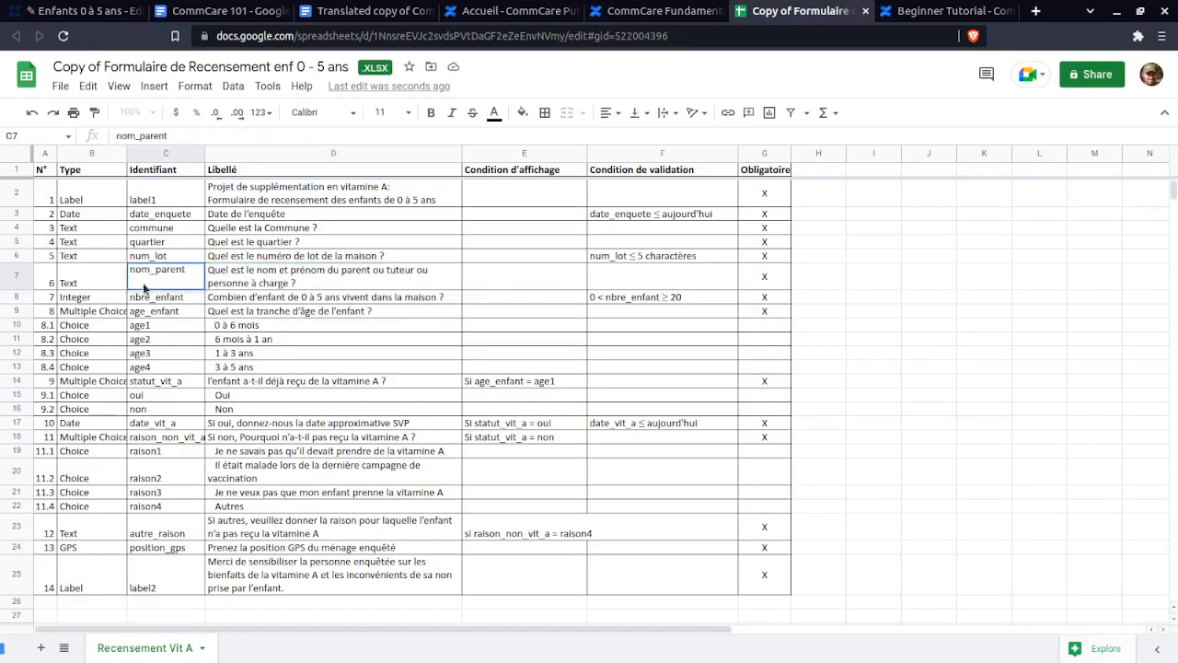
left_click(82, 10)
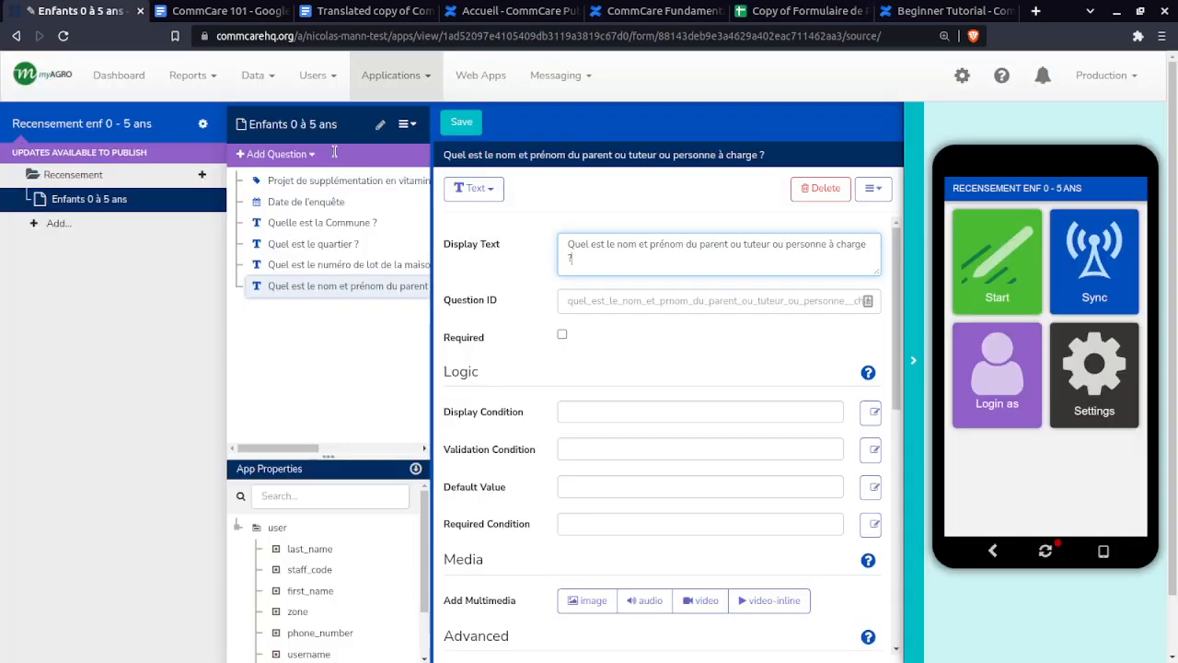
left_click(573, 300)
key("ctrl+a")
key("ctrl+v")
left_click(562, 335)
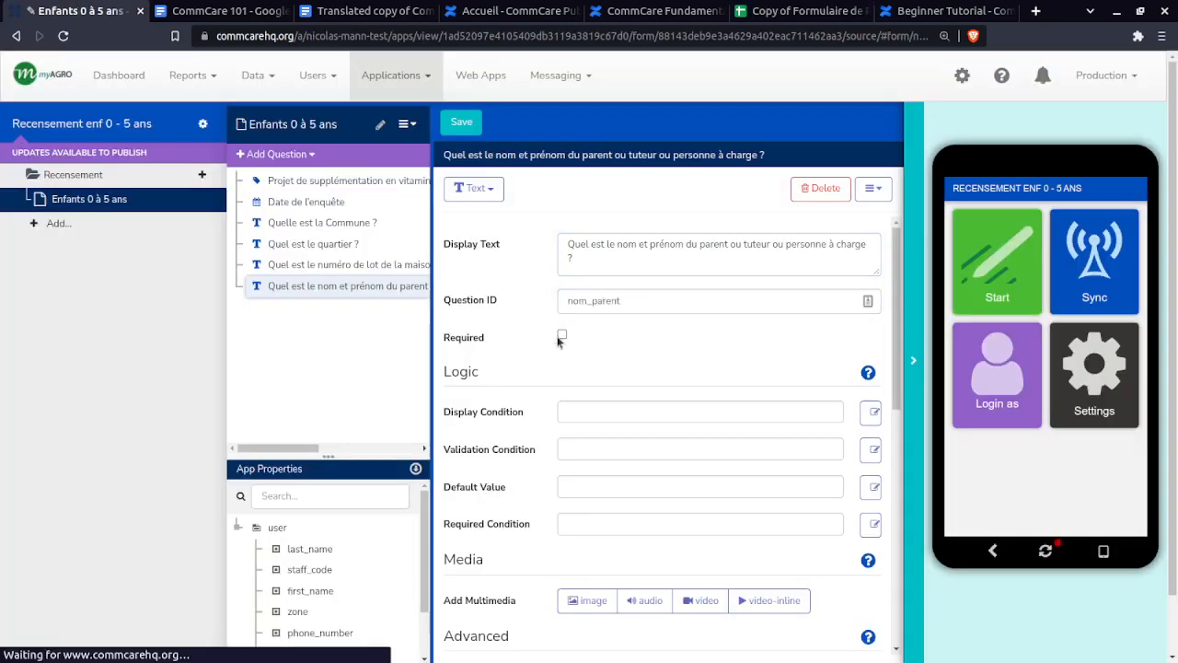
- Select the number-of-children question text in spec cell D8
left_click(770, 9)
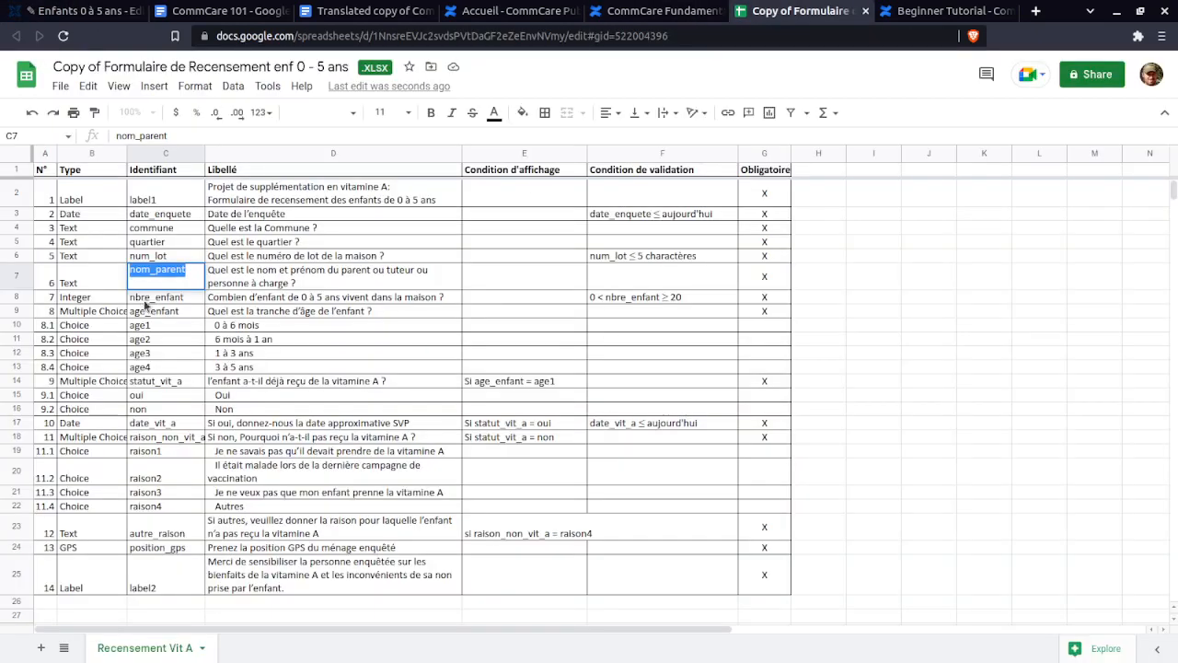
left_click(147, 299)
left_click(226, 299)
double_click(225, 299)
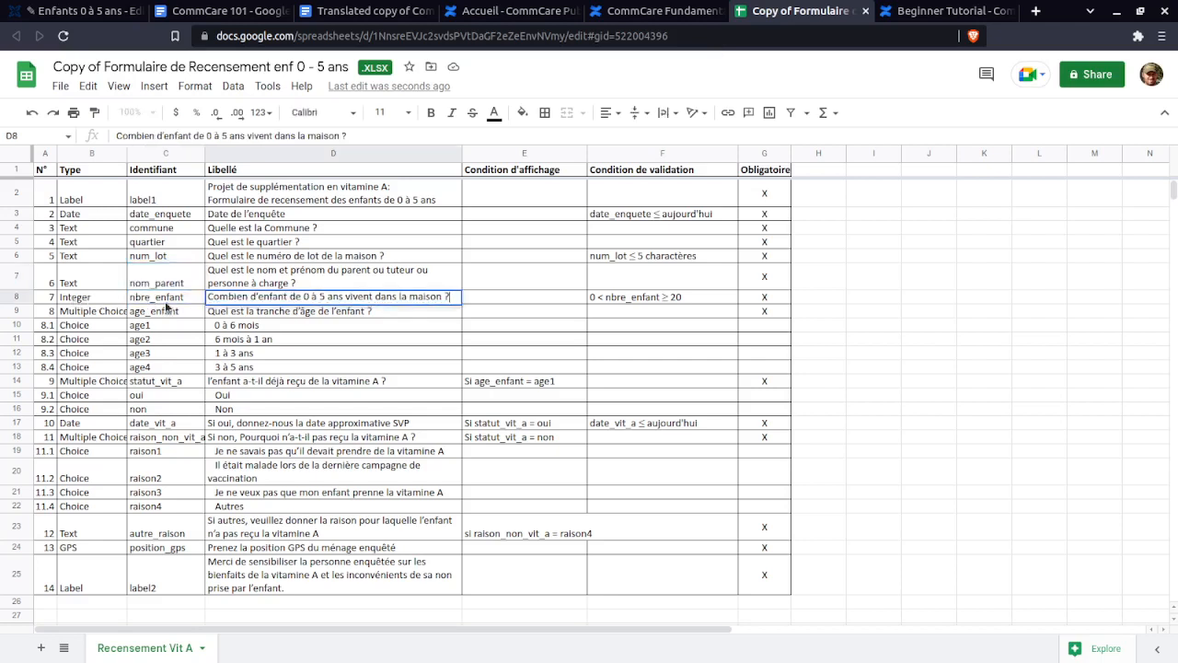
double_click(447, 296)
left_click(208, 297, "shift")
key("ctrl+c")
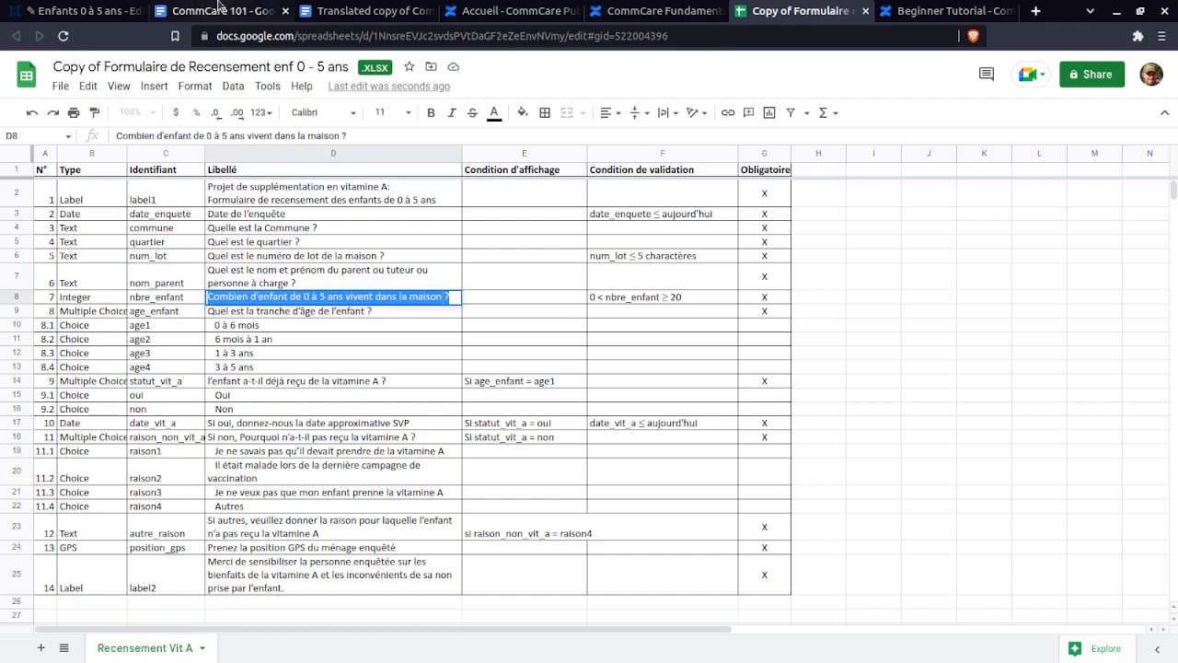
left_click(83, 10)
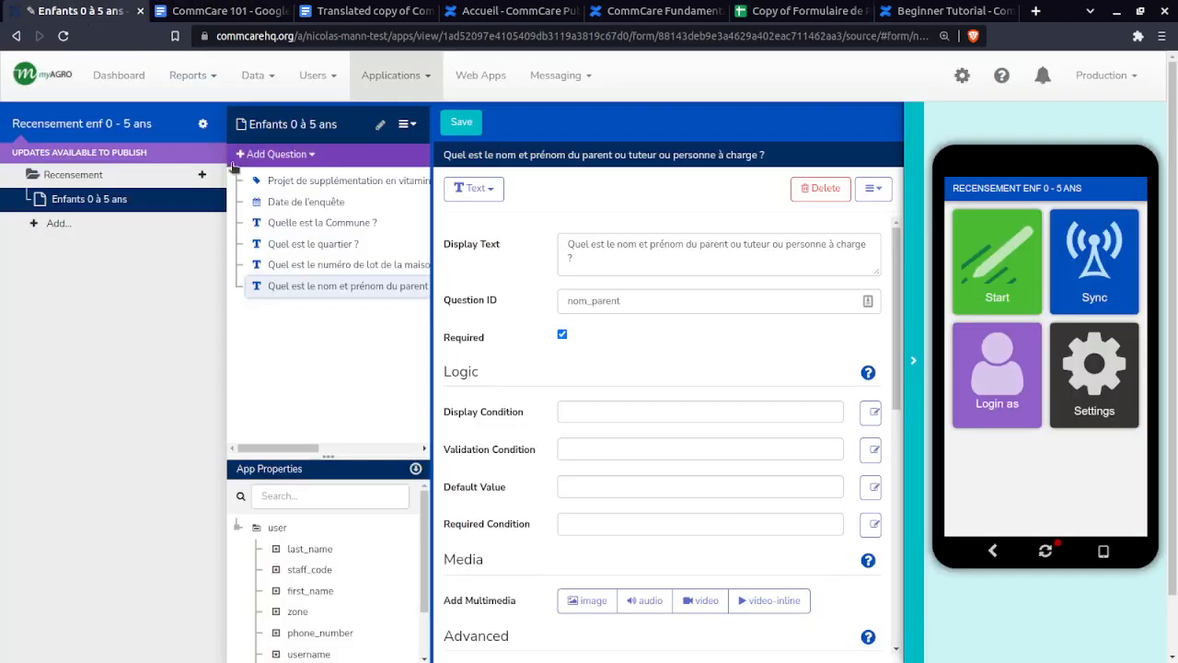
- Add an Integer question with display text 'Combien d'enfant de 0 à 5 ans vivent dans la maison ?'
left_click(274, 154)
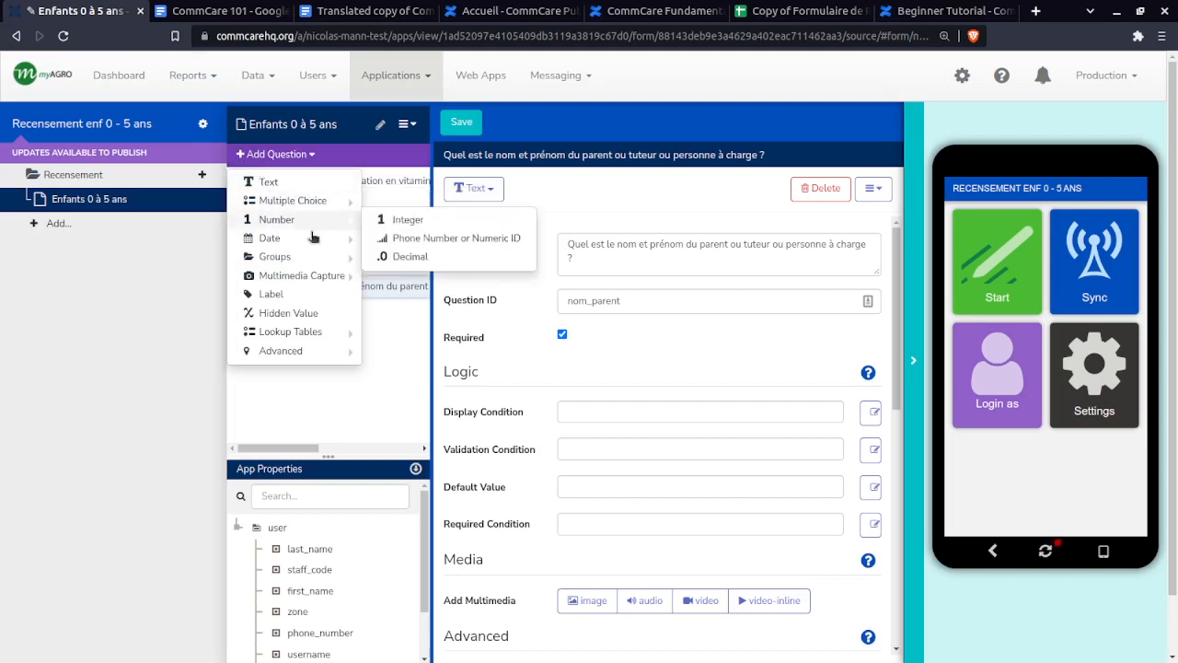
mouse_move(291, 221)
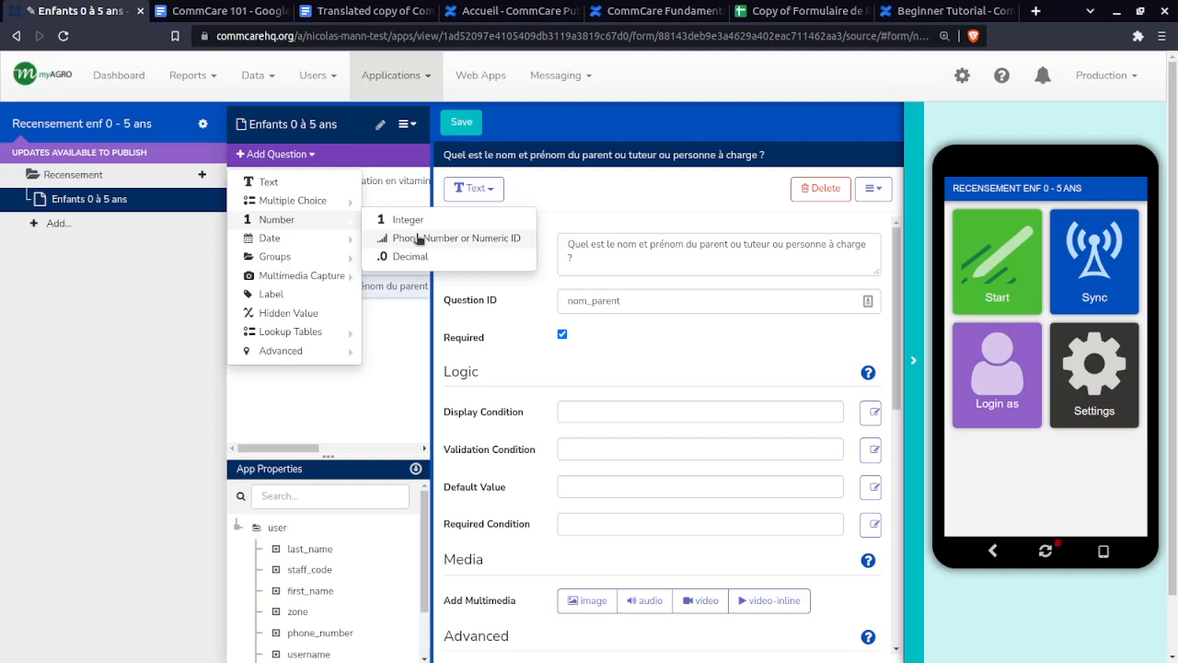
left_click(409, 222)
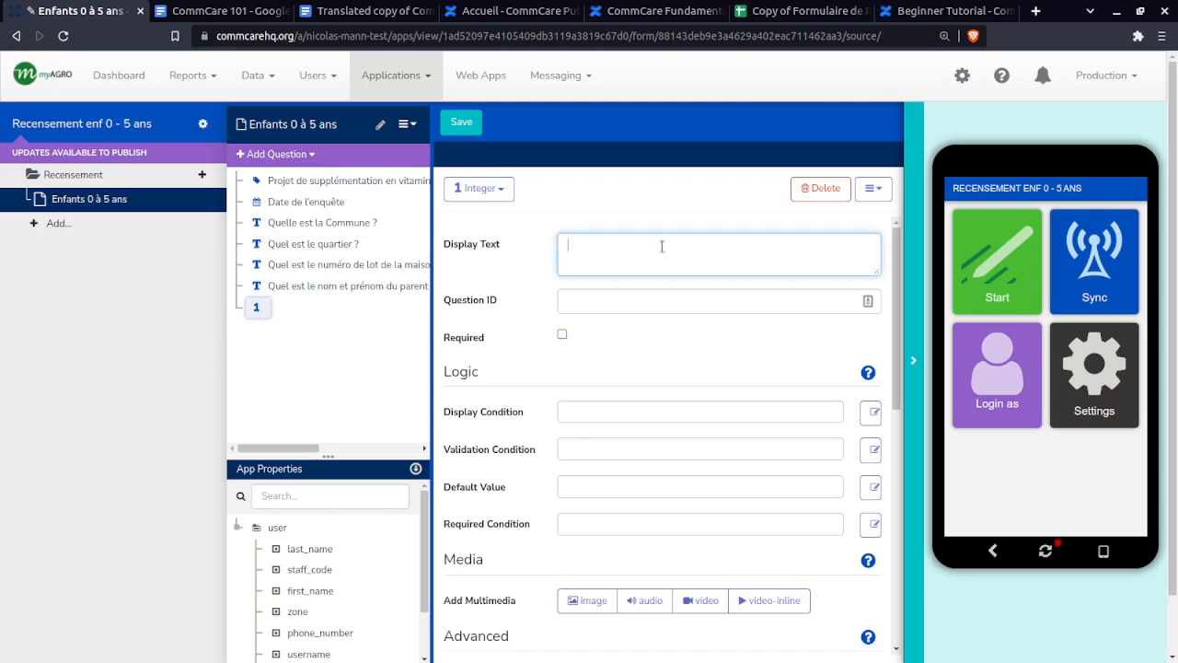
key("ctrl+v")
left_click_drag(814, 243, 644, 235)
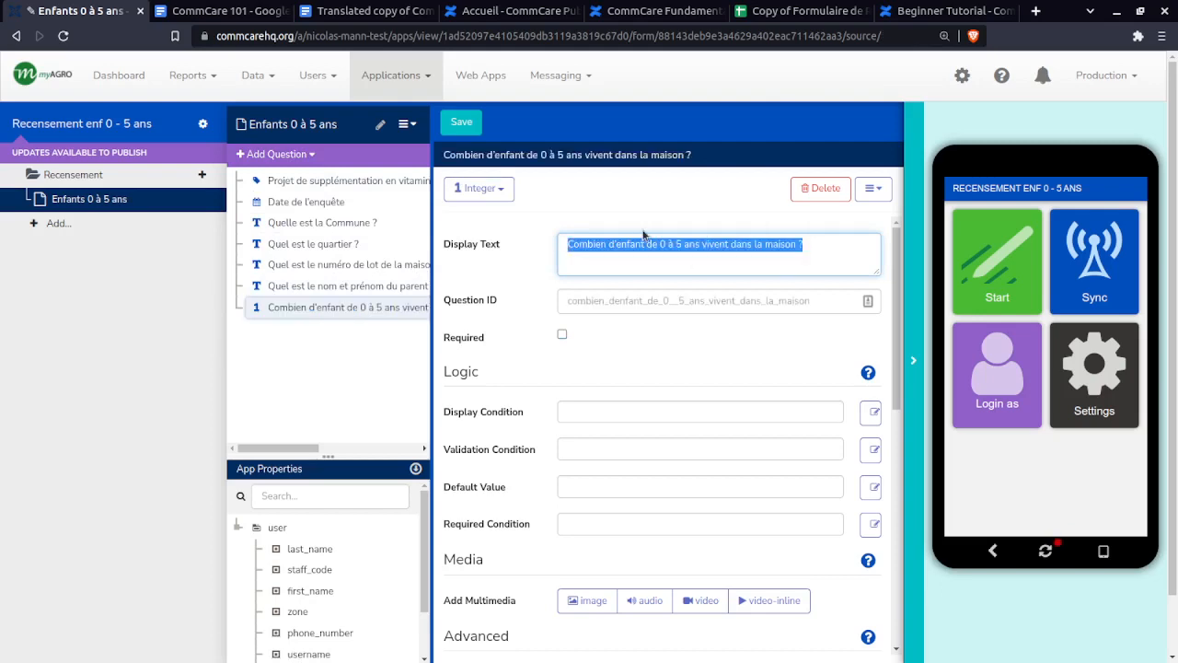
left_click(643, 242)
- Set the Integer question's ID to nbre_enfant from C8 and make it required
left_click(806, 11)
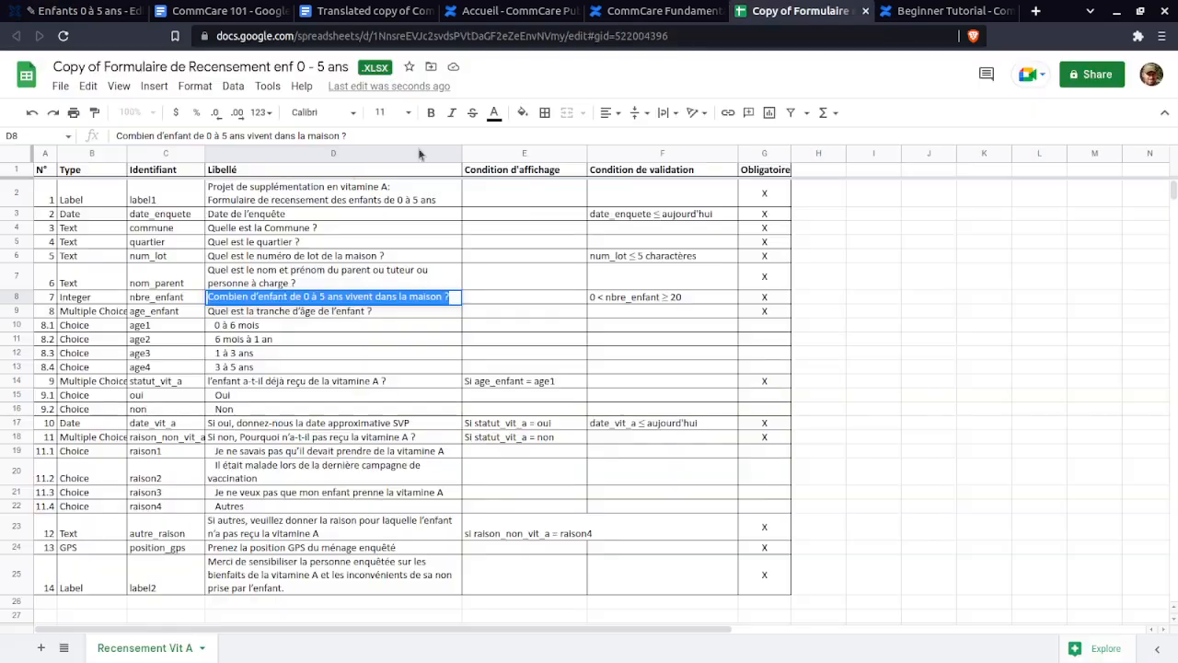
double_click(175, 296)
key("ctrl+c")
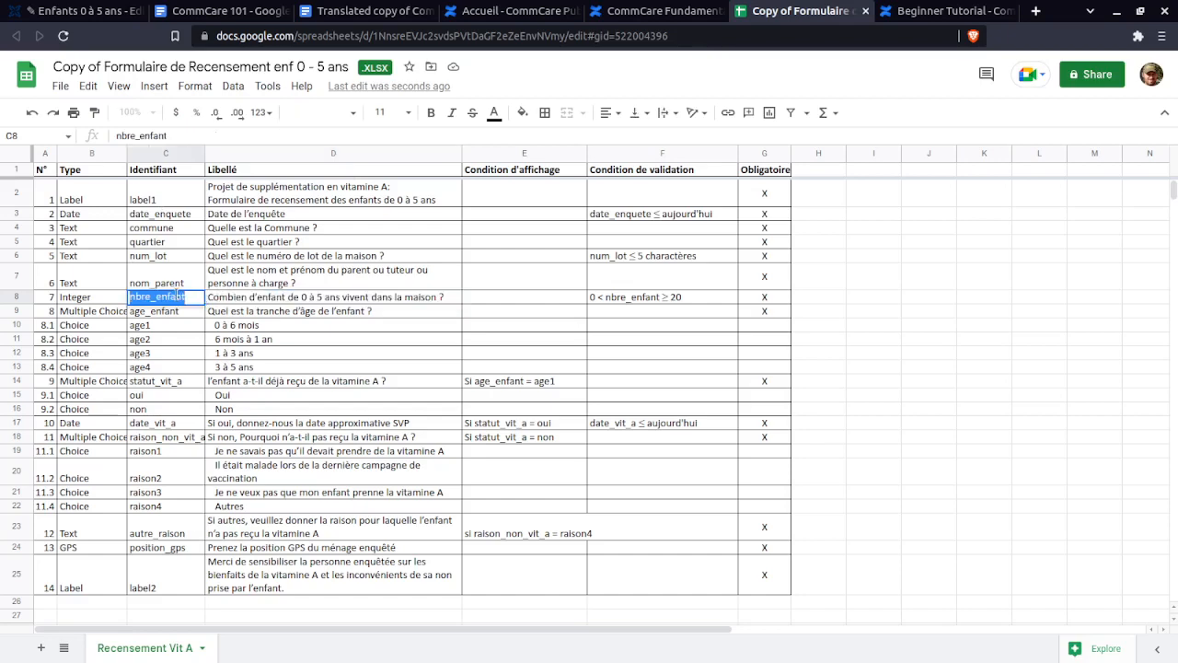
left_click(78, 11)
left_click(598, 301)
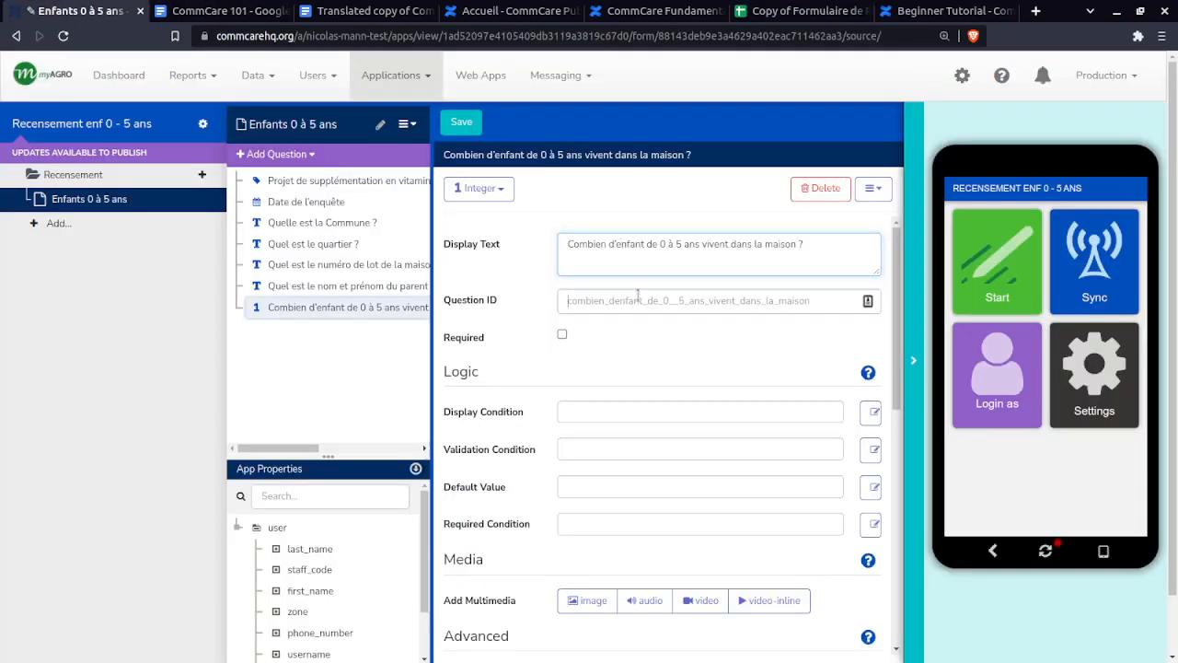
key("ctrl+a")
key("ctrl+v")
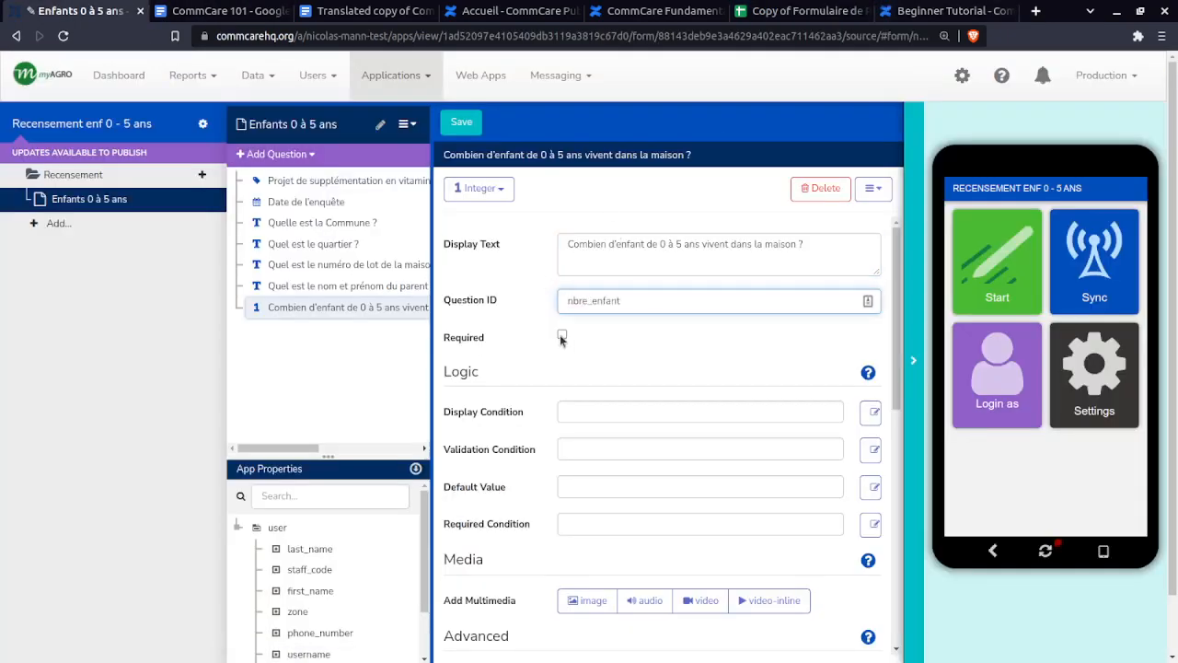
left_click(561, 336)
- Check the nbre_enfant validation rule in spec cell F8
left_click(819, 16)
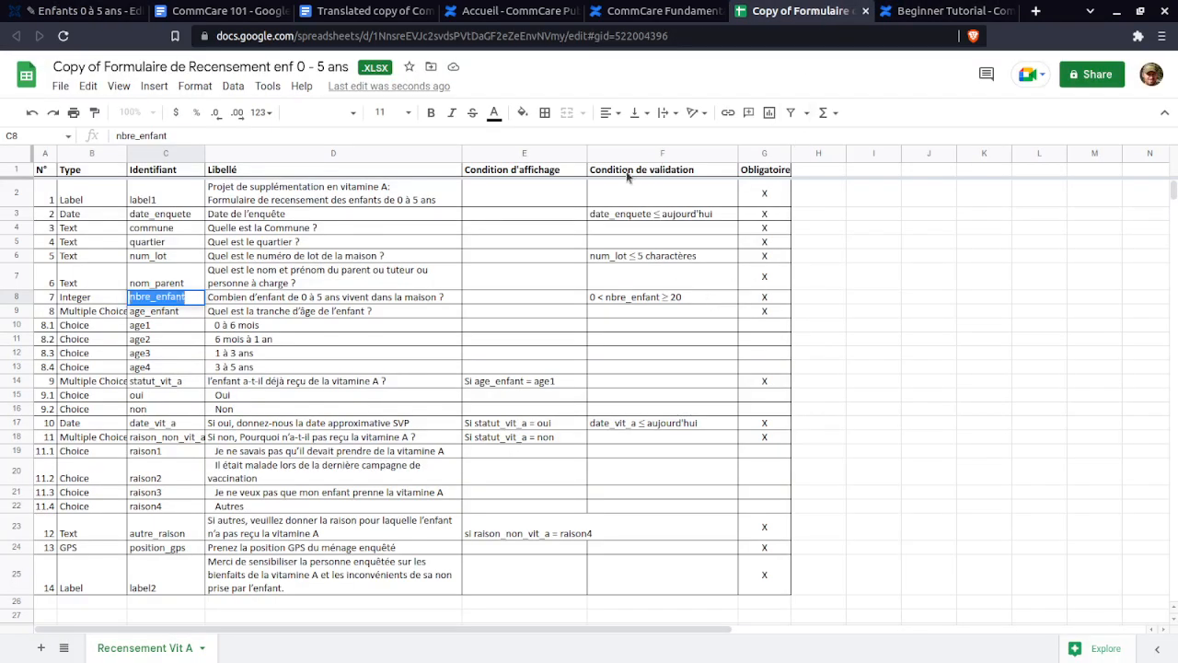
left_click(636, 298)
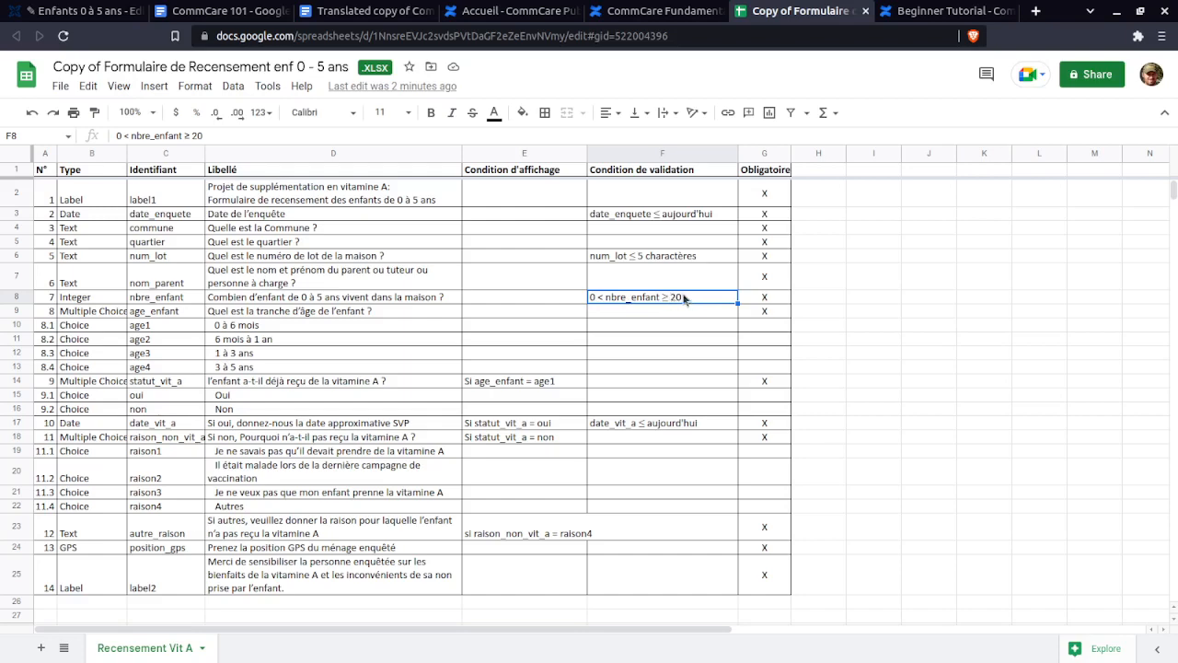
key("ctrl+1")
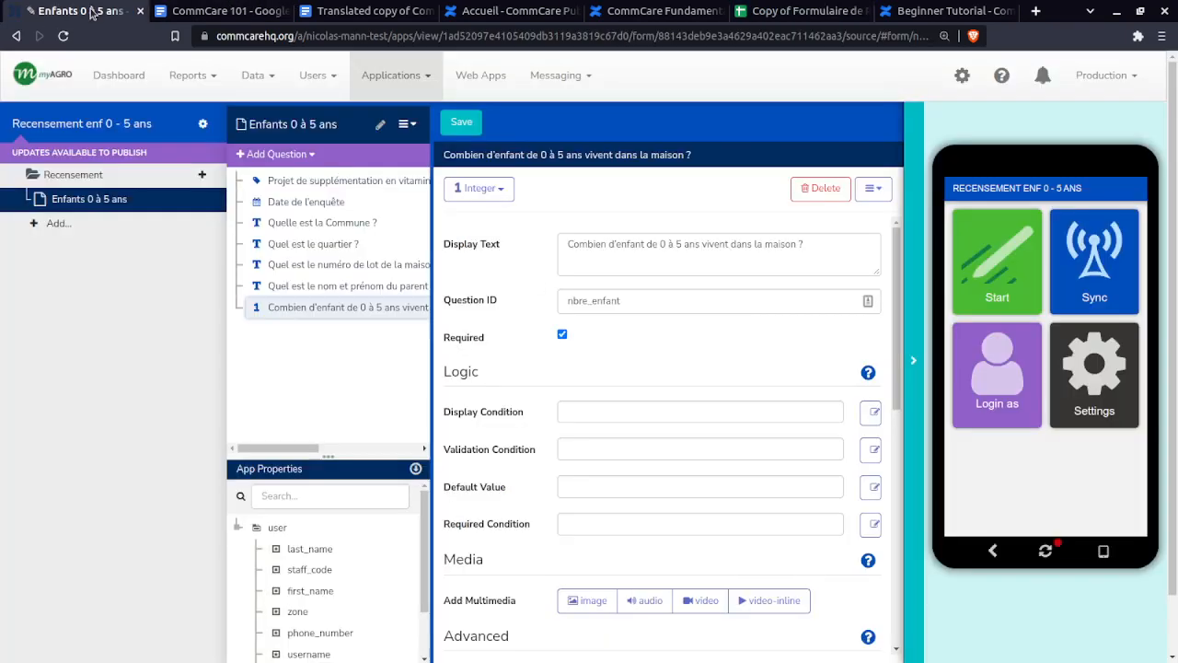
- Start the nbre_enfant validation condition with a question reference and 'and . <=', checking the spec rule
left_click(648, 413)
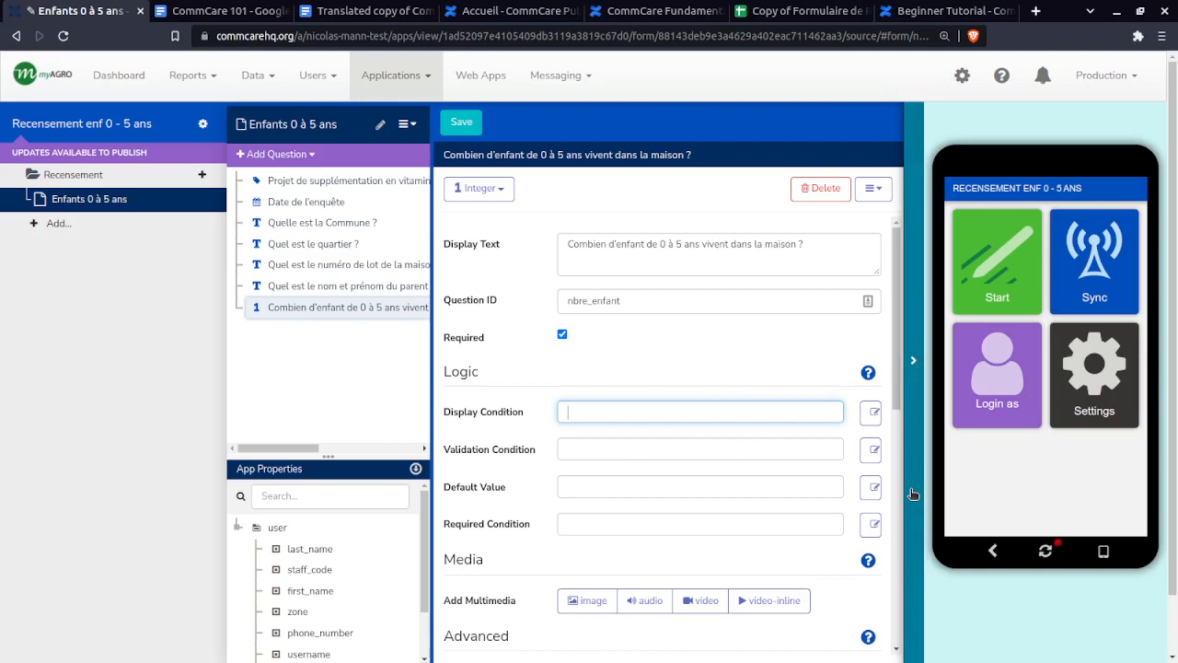
left_click(585, 451)
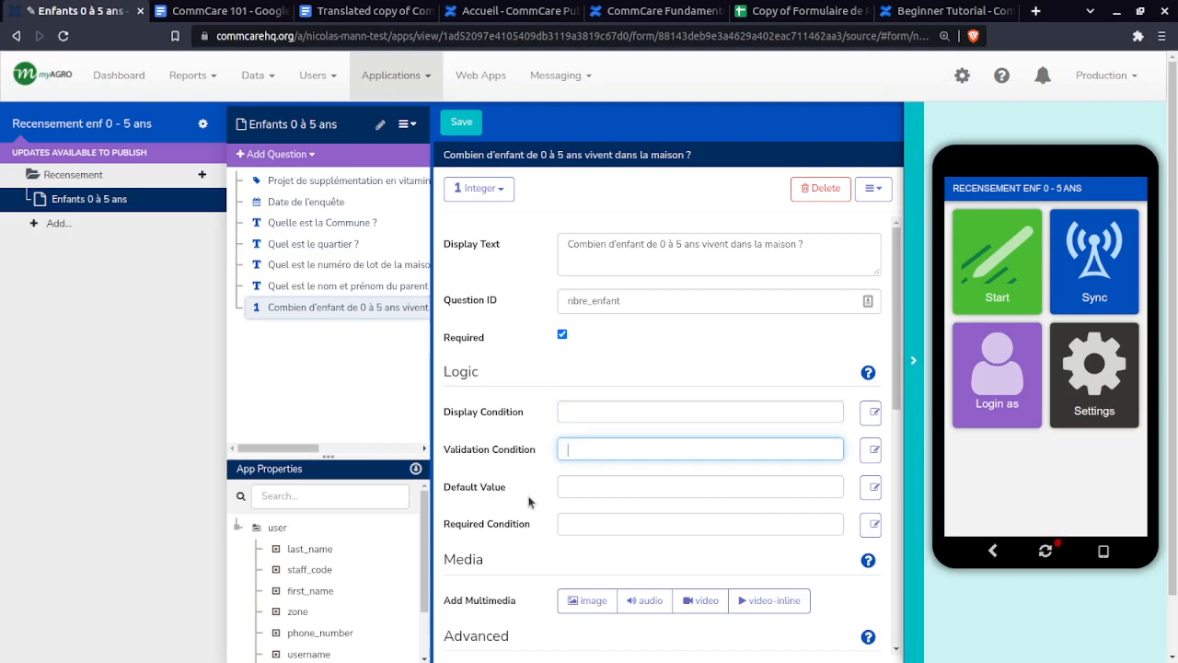
type("0")
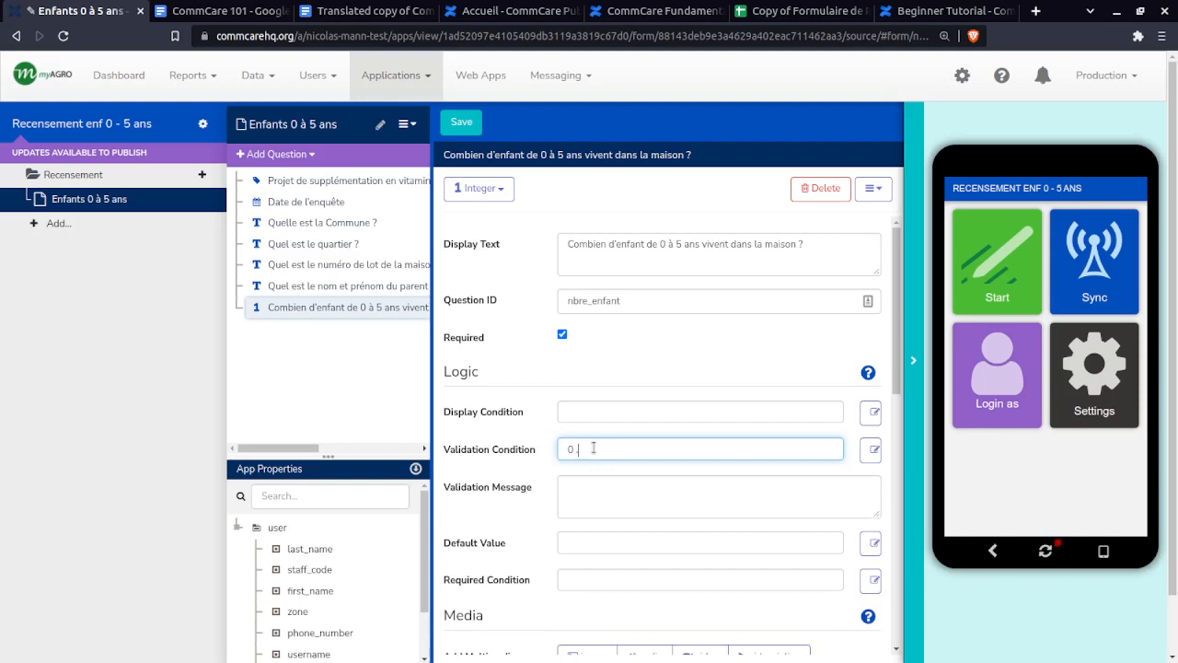
key("BackSpace")
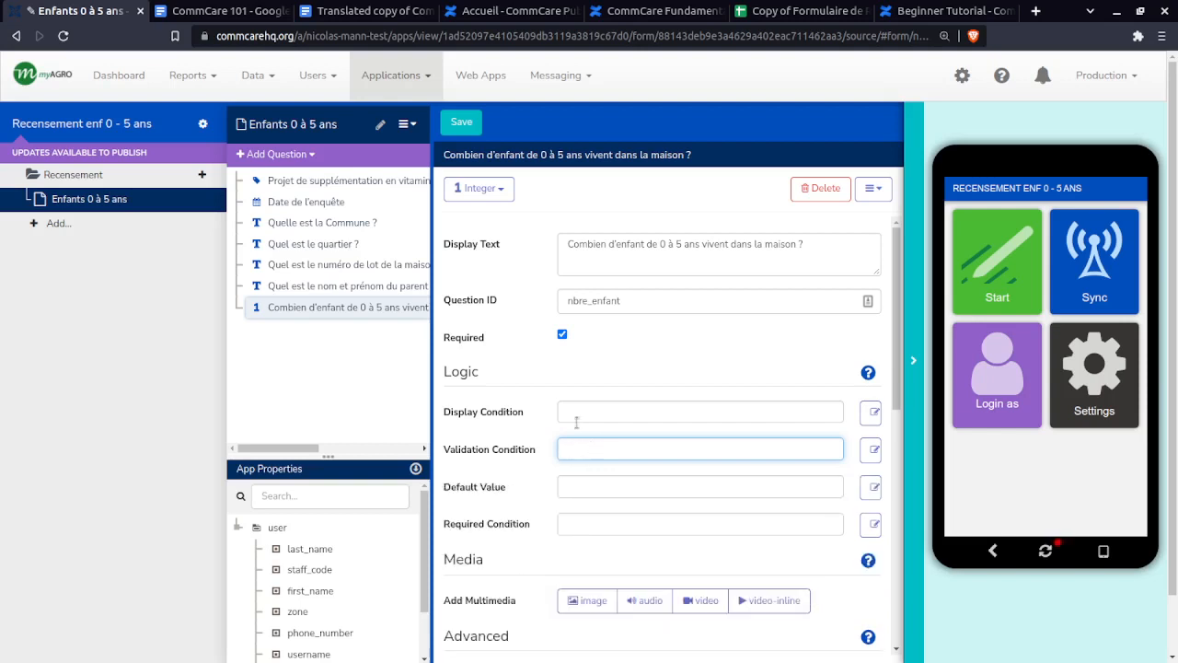
left_click_drag(295, 305, 572, 449)
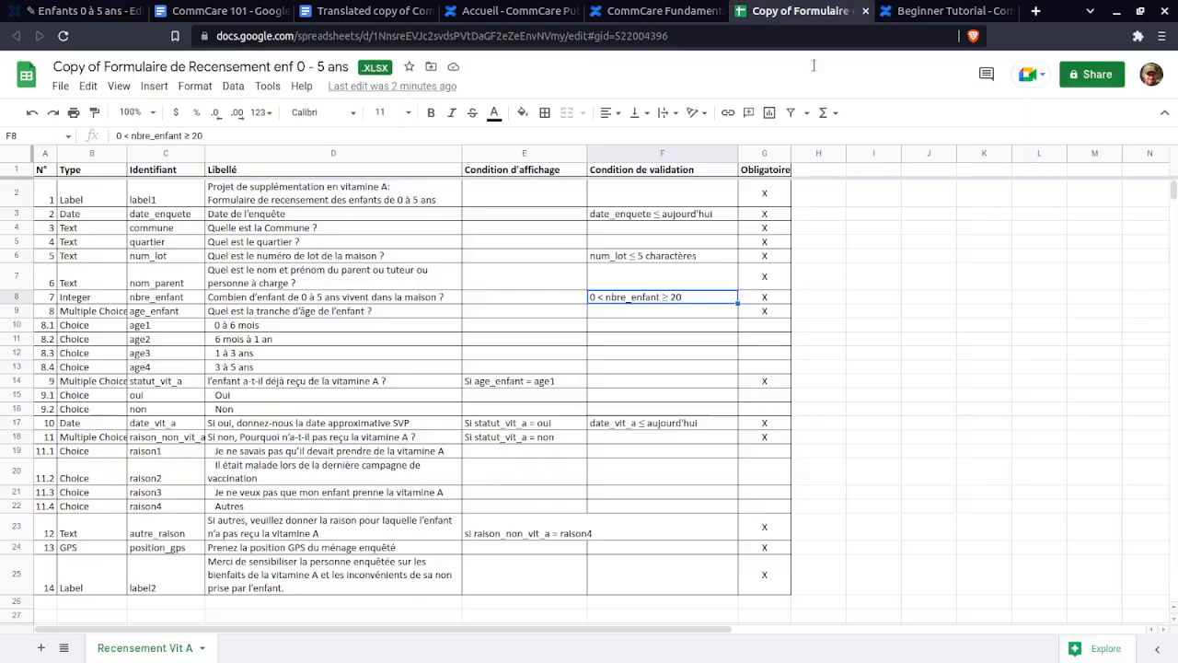
left_click(790, 11)
left_click(79, 11)
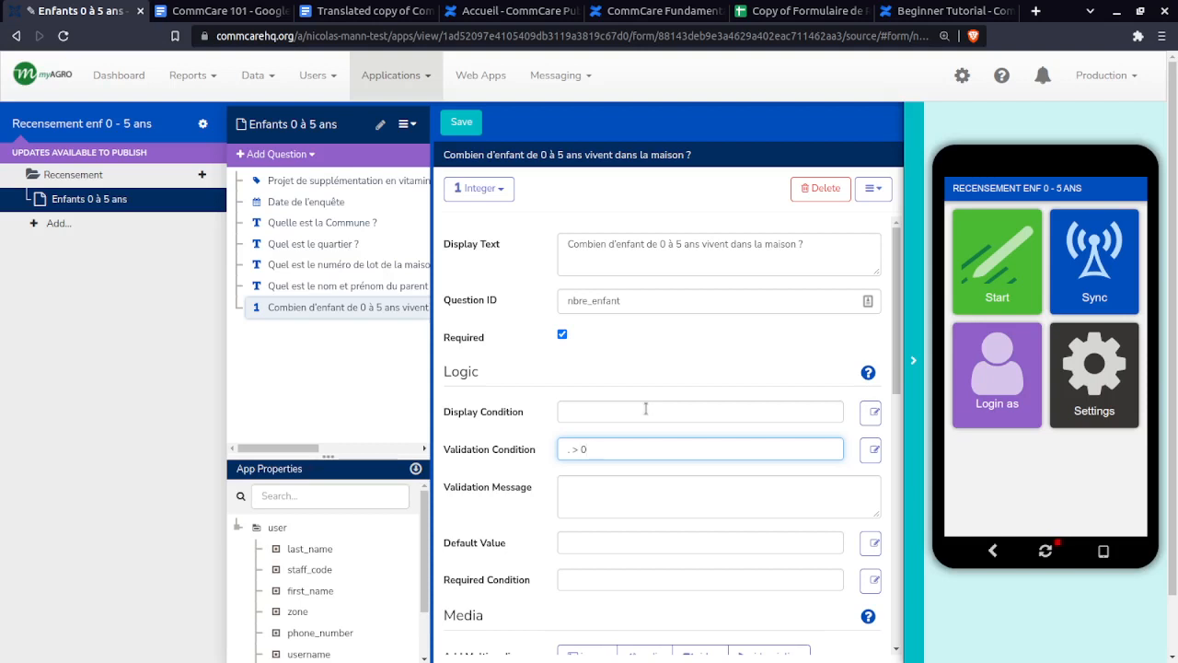
type("and ")
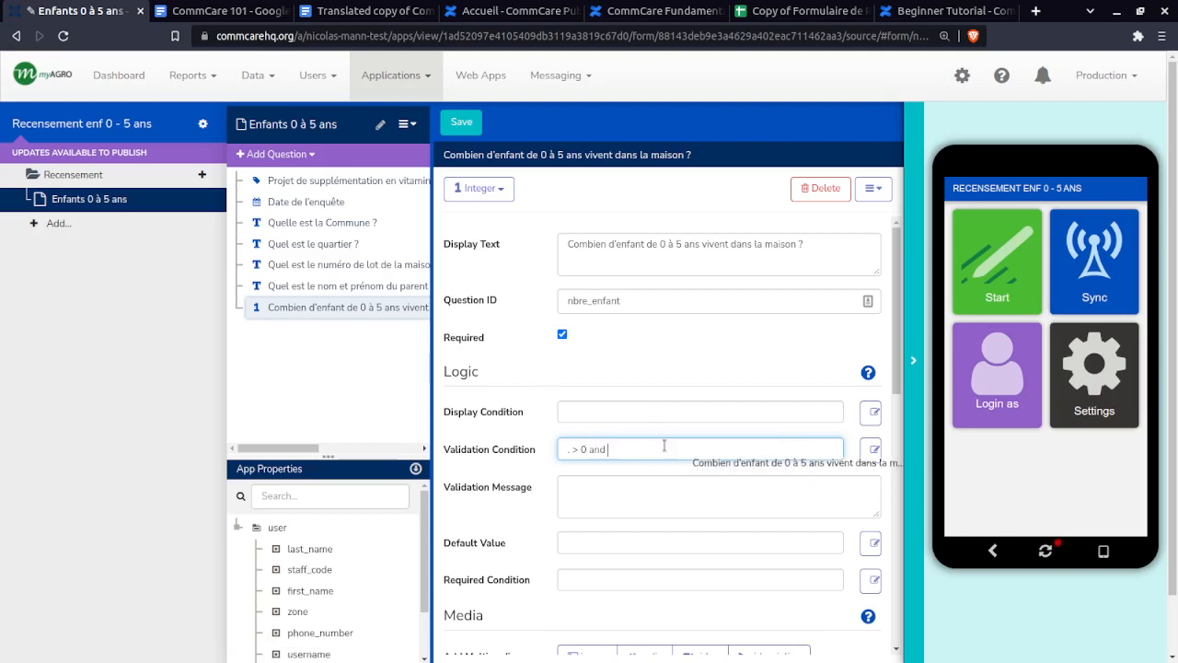
type(". >")
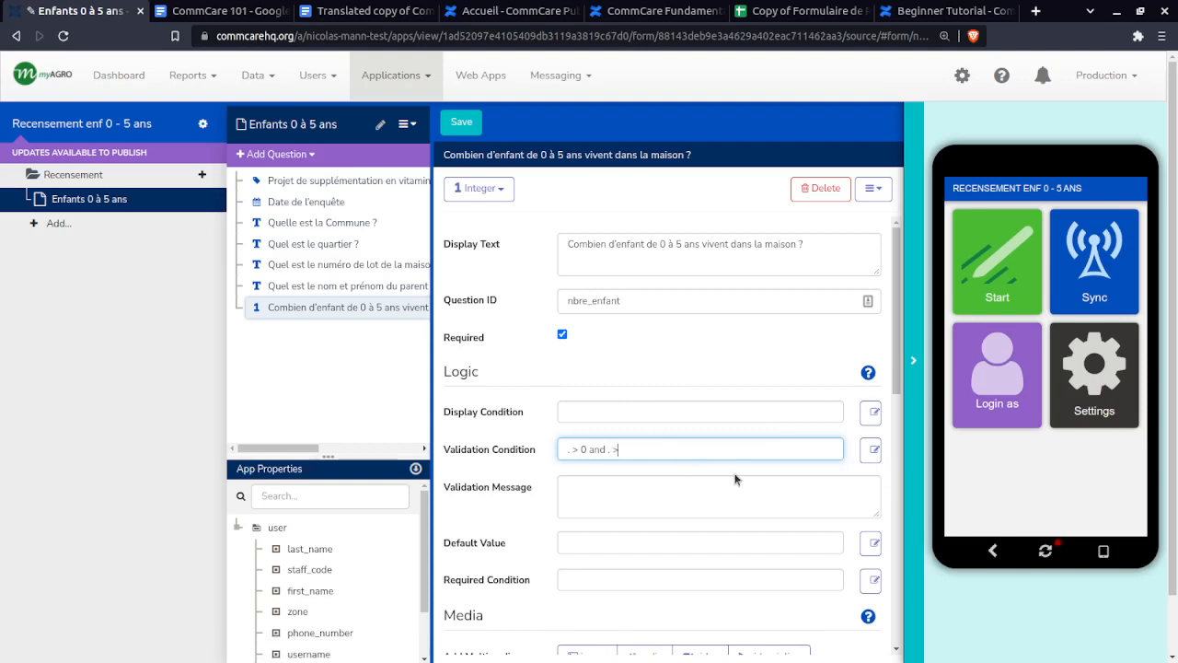
type(" <= 20")
- Review the '. > 0' and '. <= 20' parts, swap 'and' for 'or', then restore 'and'
left_click_drag(582, 449, 566, 451)
left_click(593, 450)
mouse_move(608, 449)
left_mouse_down()
mouse_move(652, 450)
mouse_move(585, 450)
left_mouse_up()
left_click(591, 450)
left_click_drag(587, 448, 562, 450)
left_click_drag(643, 451, 608, 450)
left_click(609, 450)
left_click_drag(604, 449, 592, 449)
type("or")
left_click_drag(582, 451, 566, 445)
double_click(595, 449)
type("and")
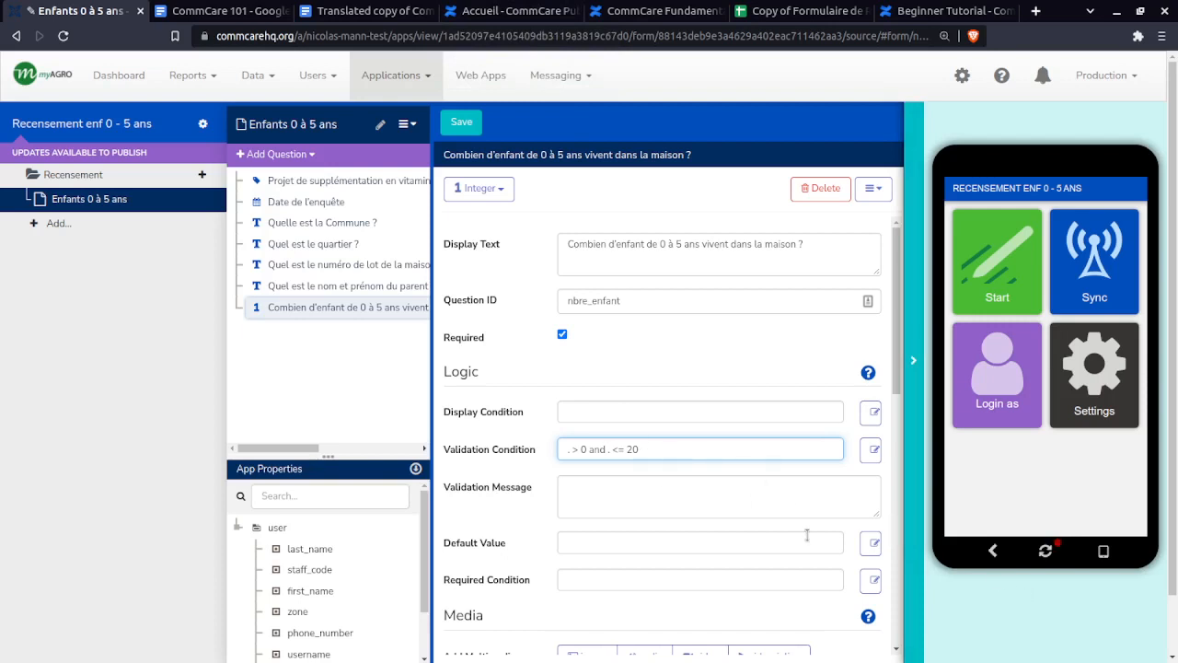
left_click(797, 10)
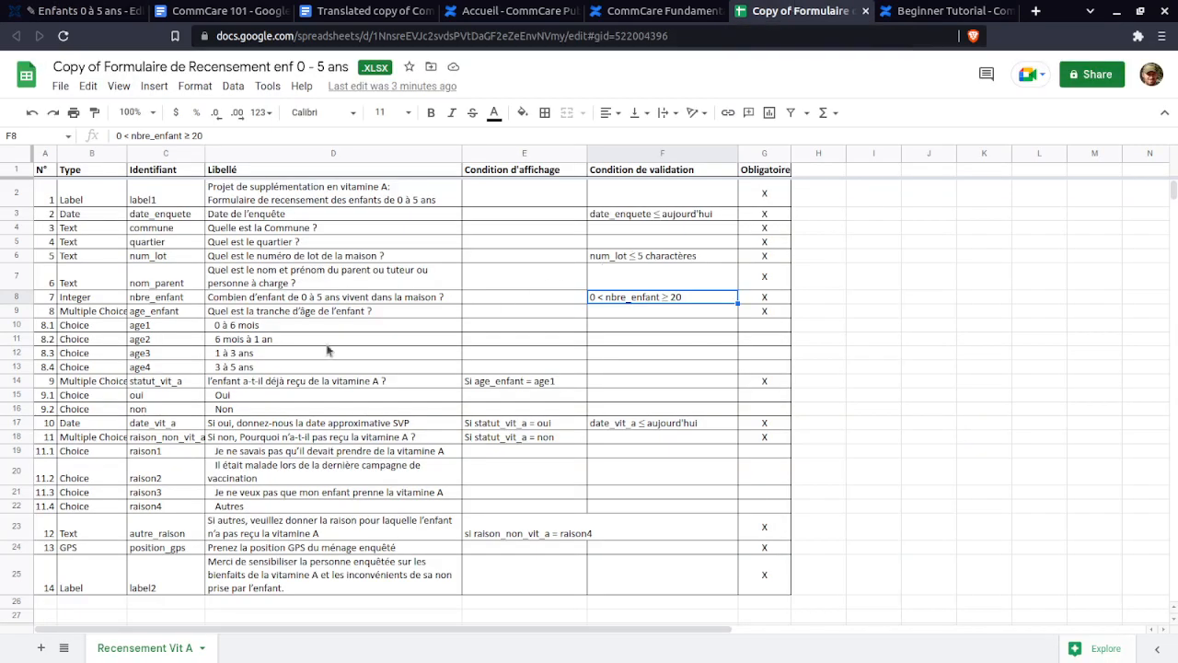
- Walk through the spec's age_enfant Multiple Choice row, the Type–Obligatoire headers and label1
left_click(278, 314)
left_click(74, 316)
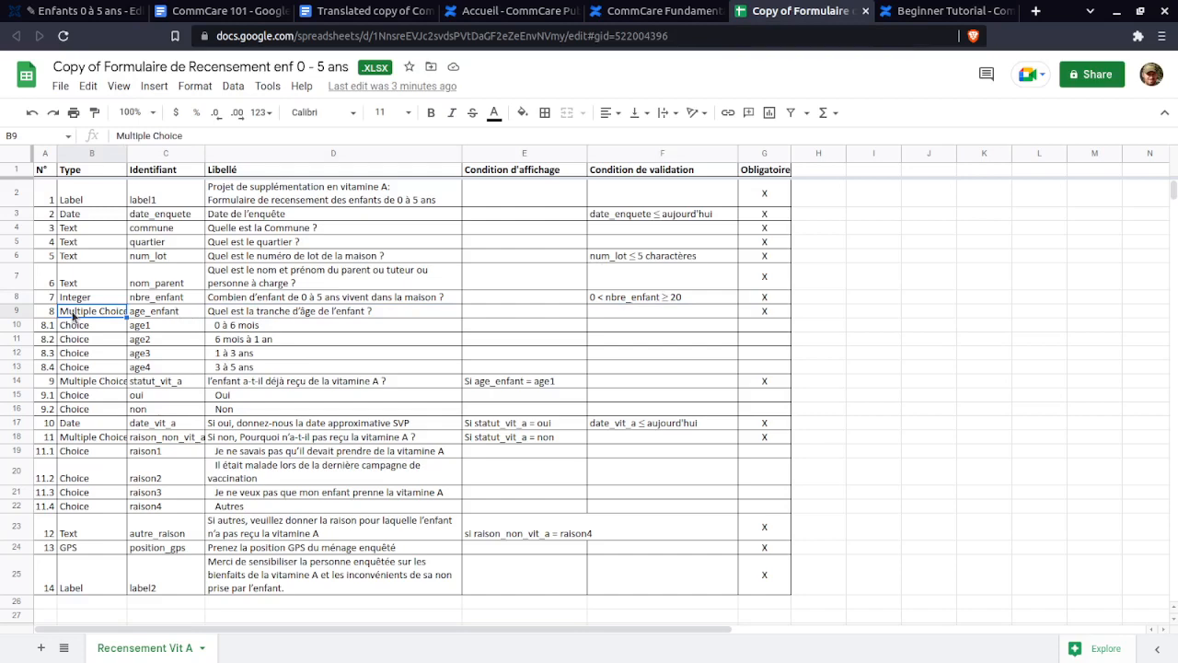
left_click(79, 10)
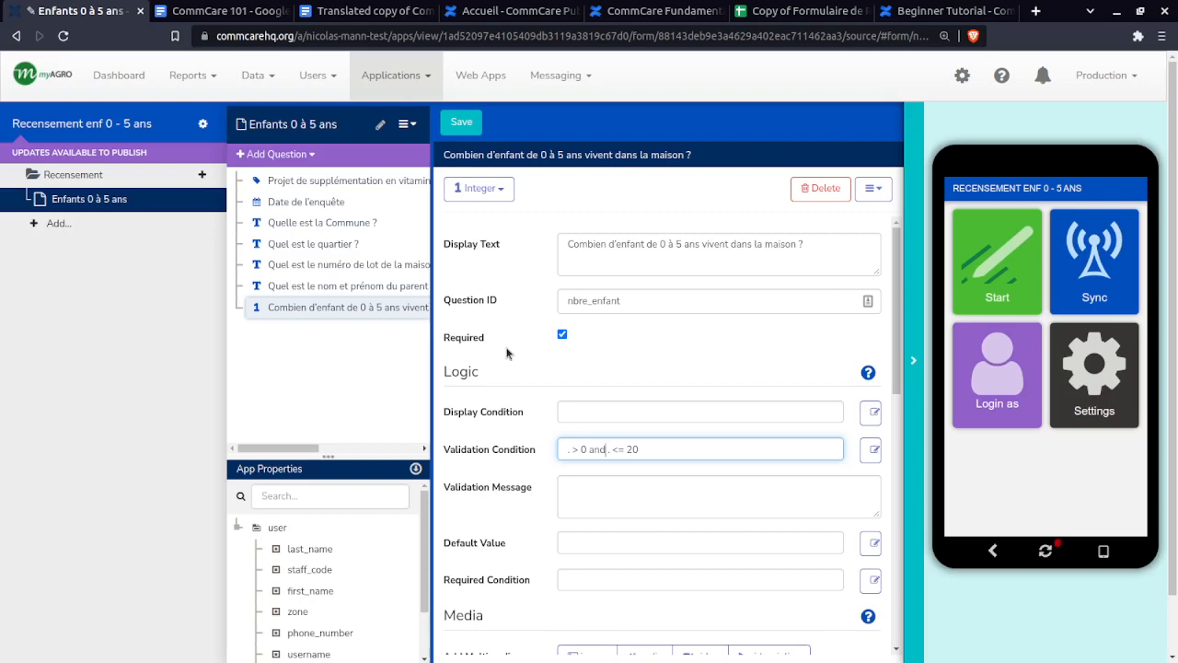
left_click(801, 11)
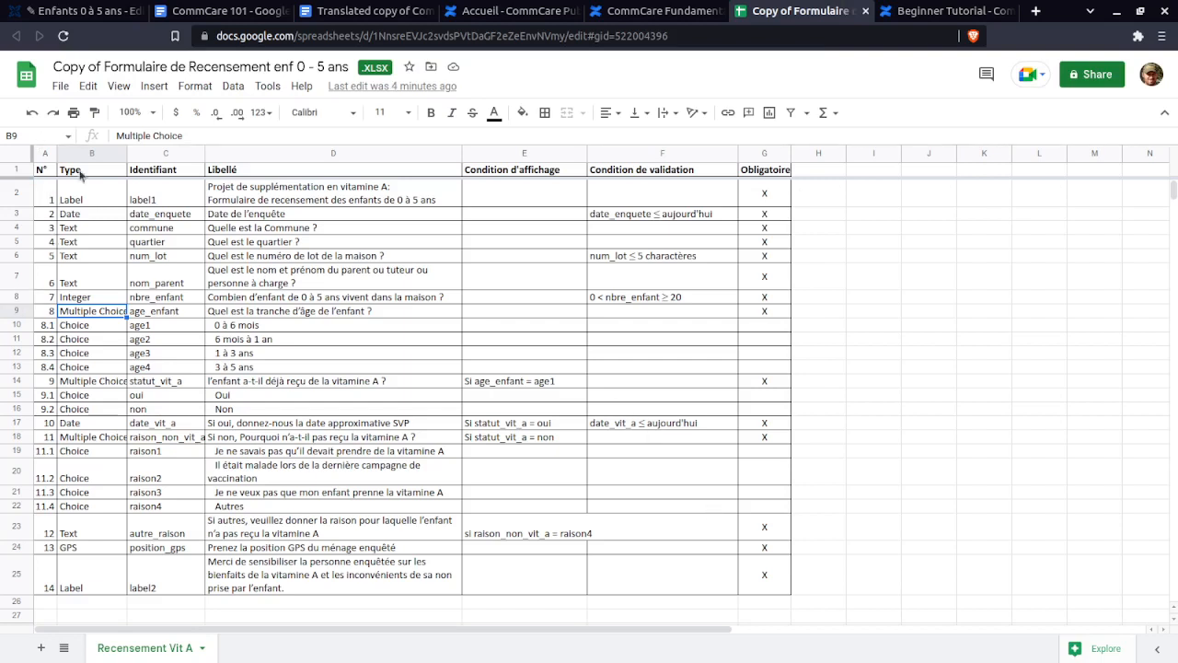
left_click_drag(80, 173, 750, 175)
left_click(749, 175)
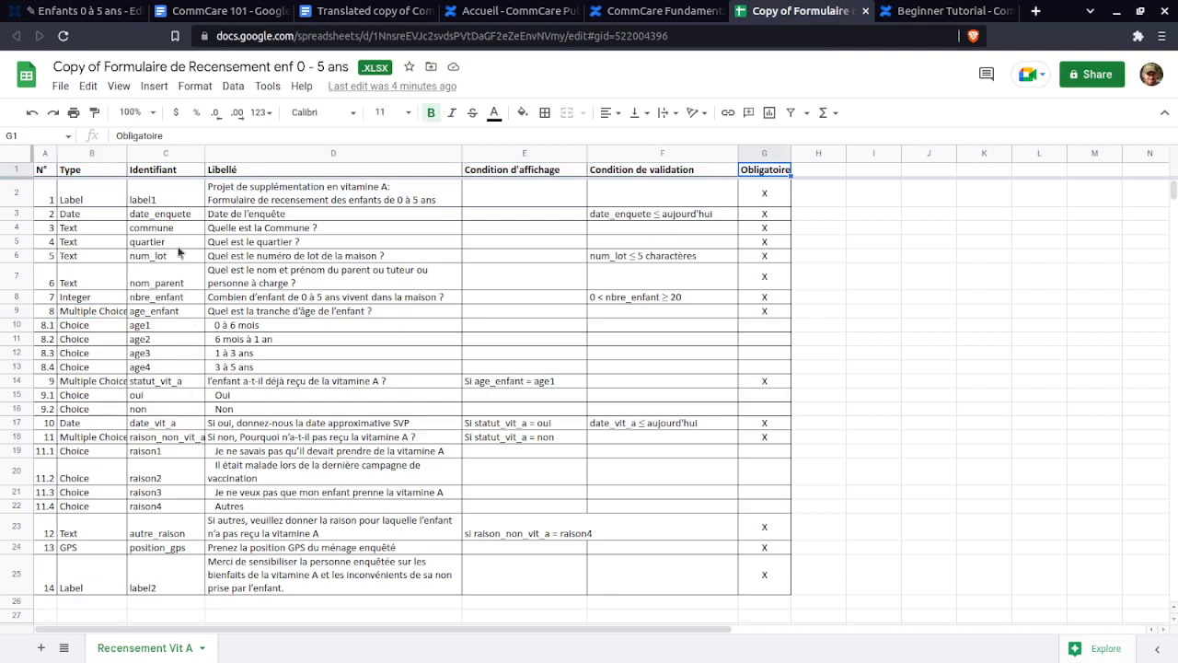
left_click(171, 198)
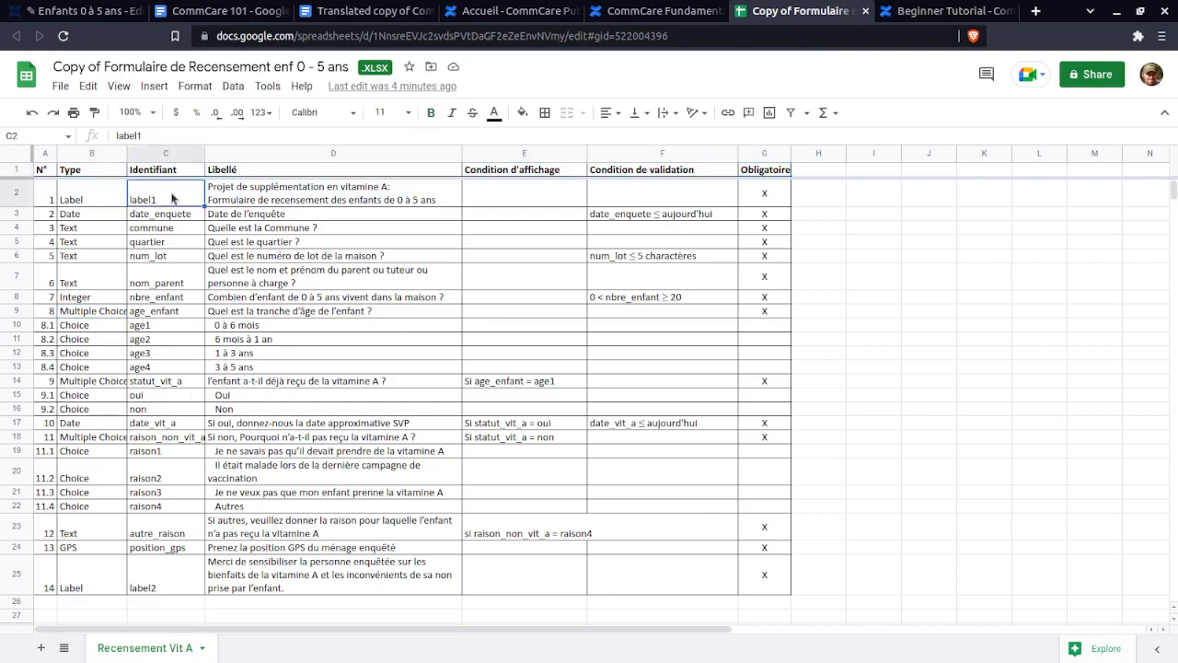
left_click(52, 171)
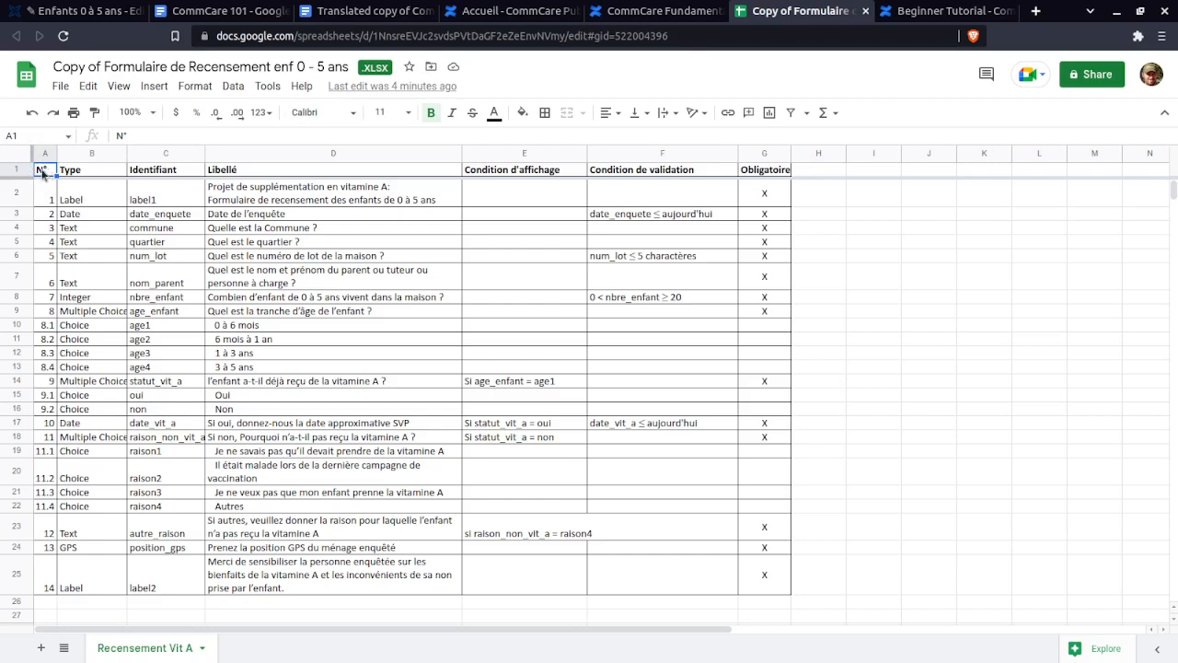
- Review the whole spec table and end with header row A1:G1 selected
left_click(352, 13)
left_click(831, 10)
left_click_drag(42, 172, 759, 587)
left_click(759, 586)
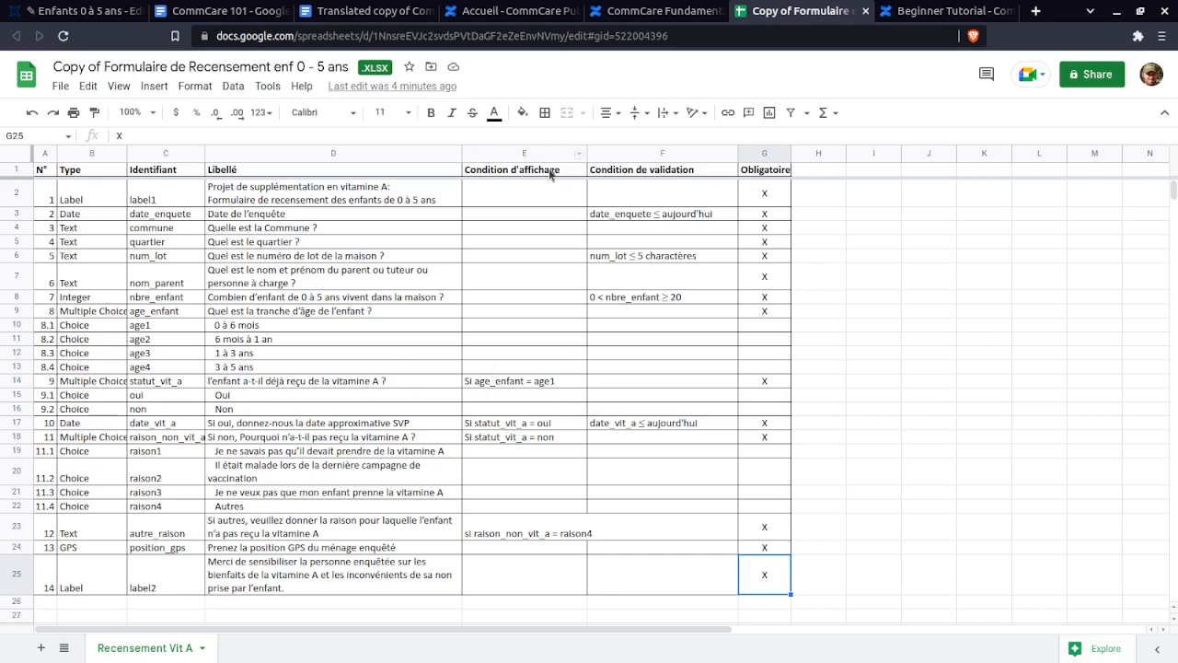
left_click_drag(762, 175, 37, 173)
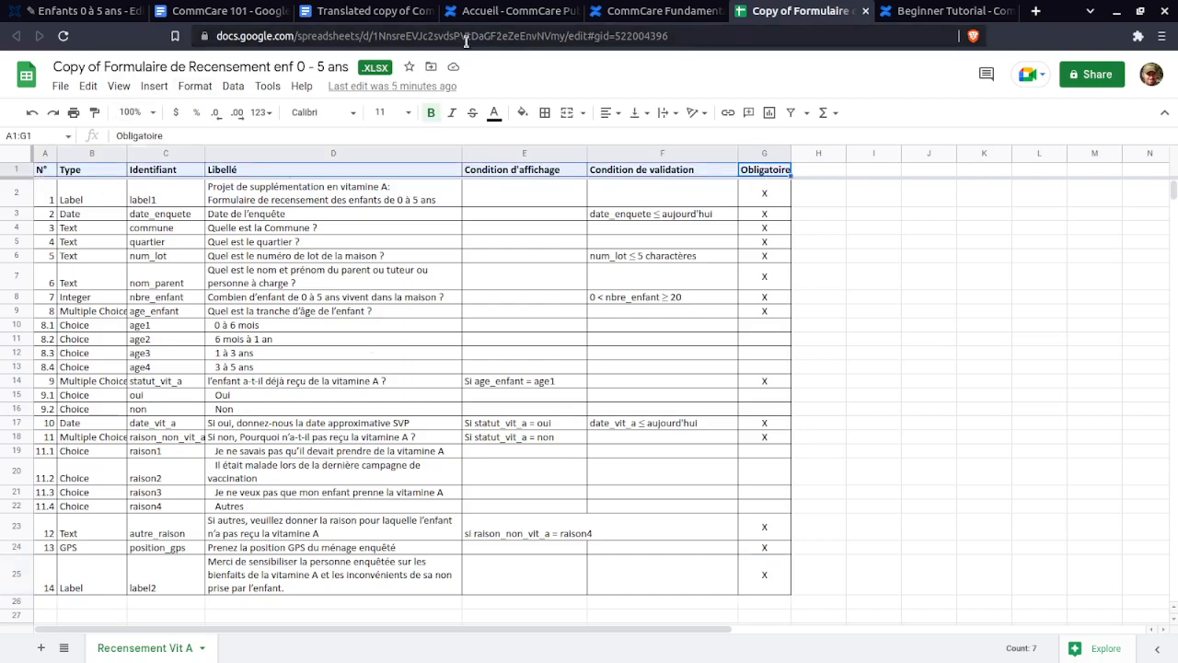
- Save the spec as a Google Sheets file, give the MyAgro group Viewer link access, and copy the link
left_click(60, 86)
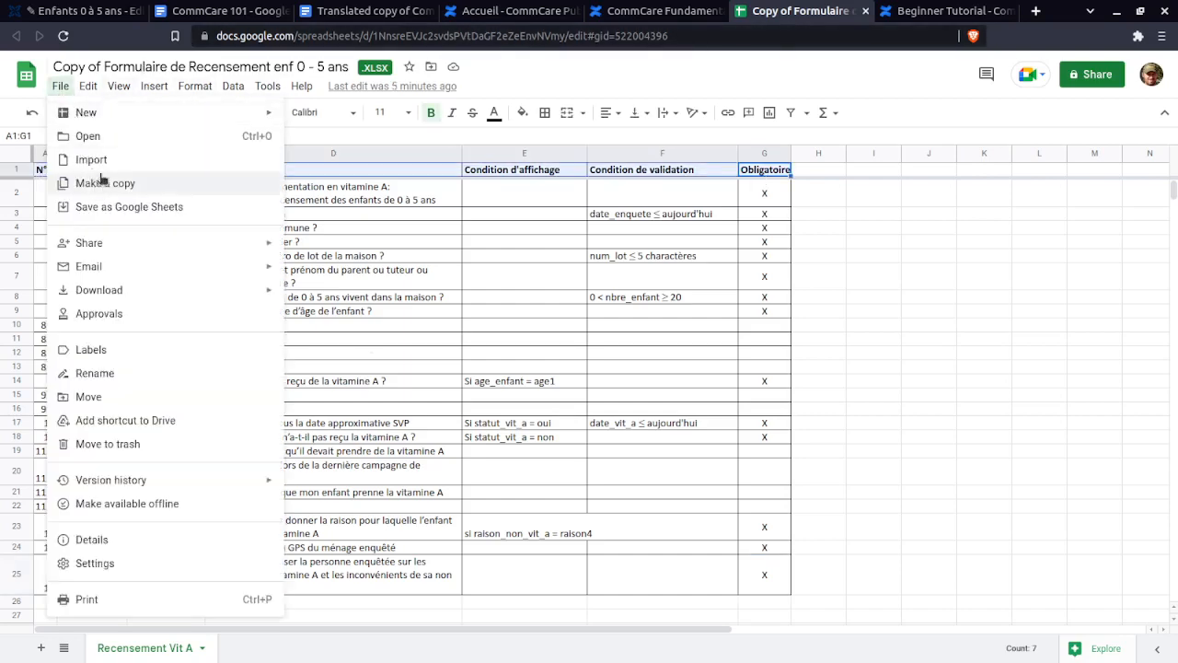
left_click(106, 210)
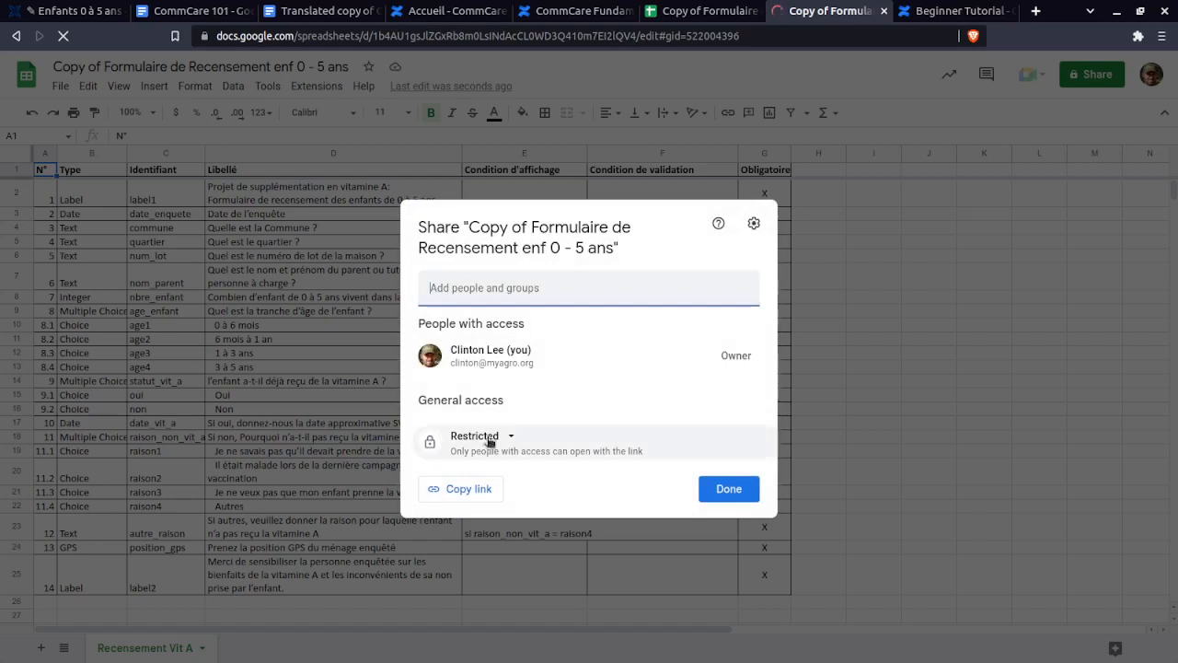
left_click(489, 438)
left_click(502, 517)
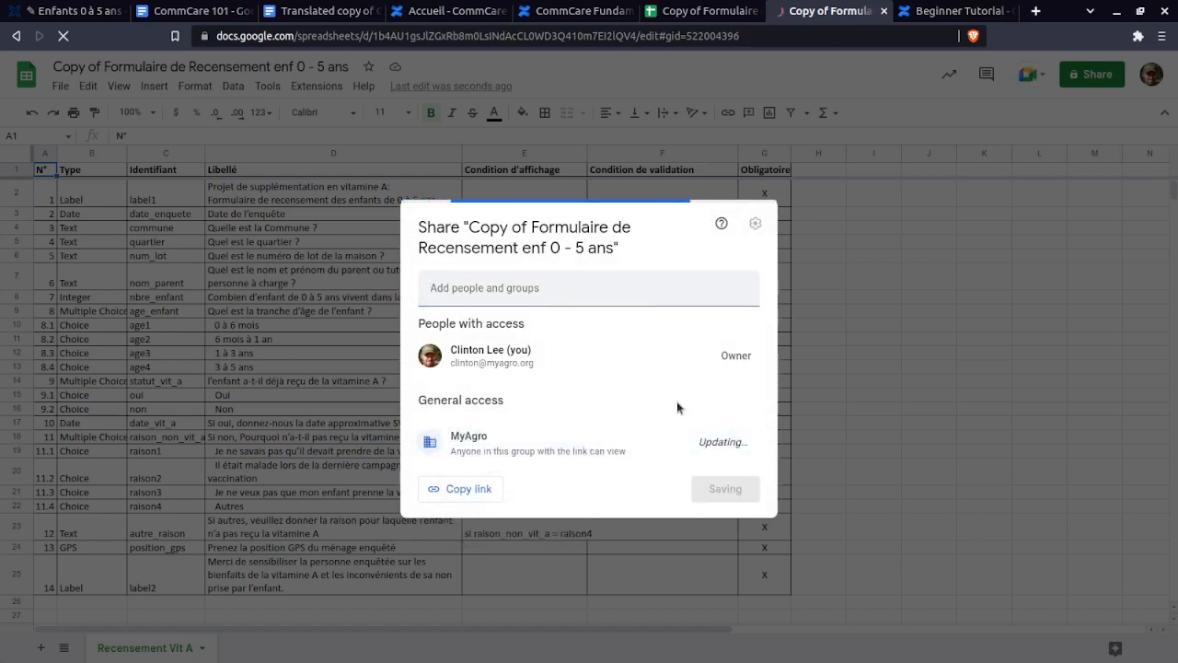
left_click(718, 442)
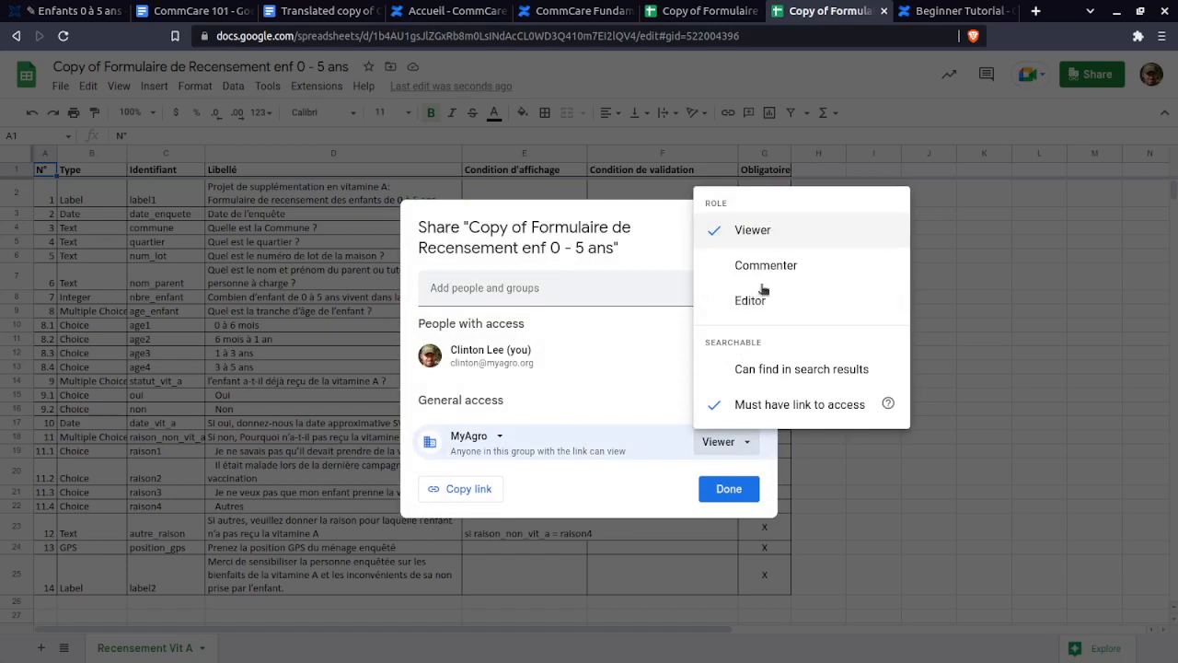
key("Escape")
left_click(479, 489)
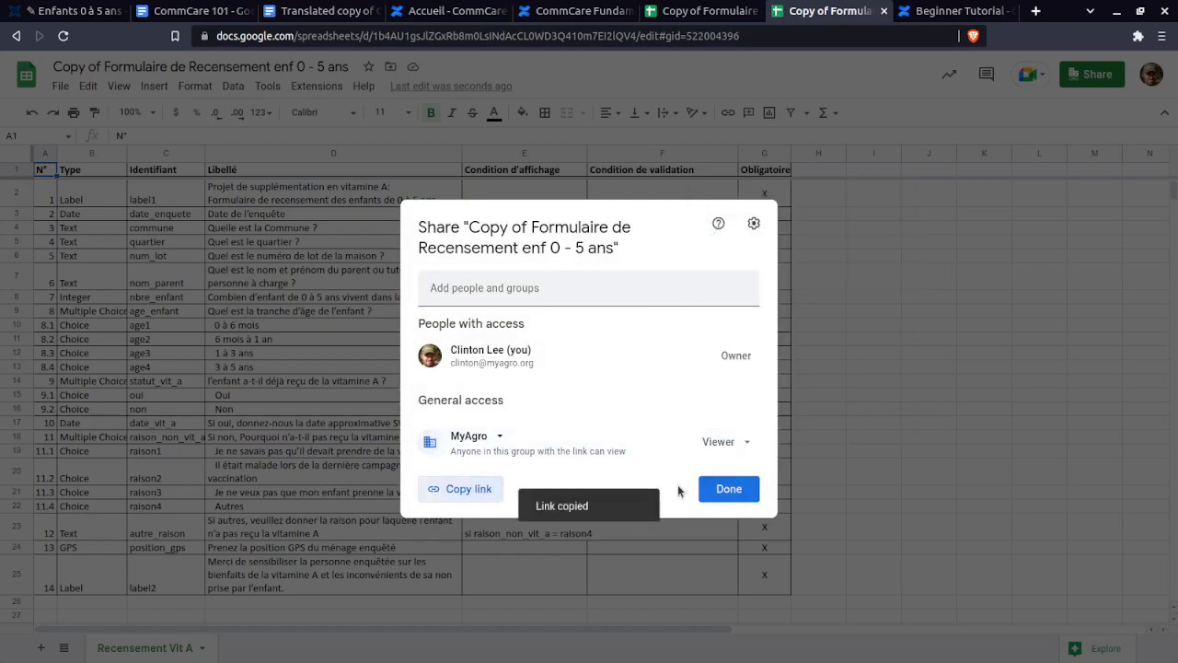
left_click(732, 489)
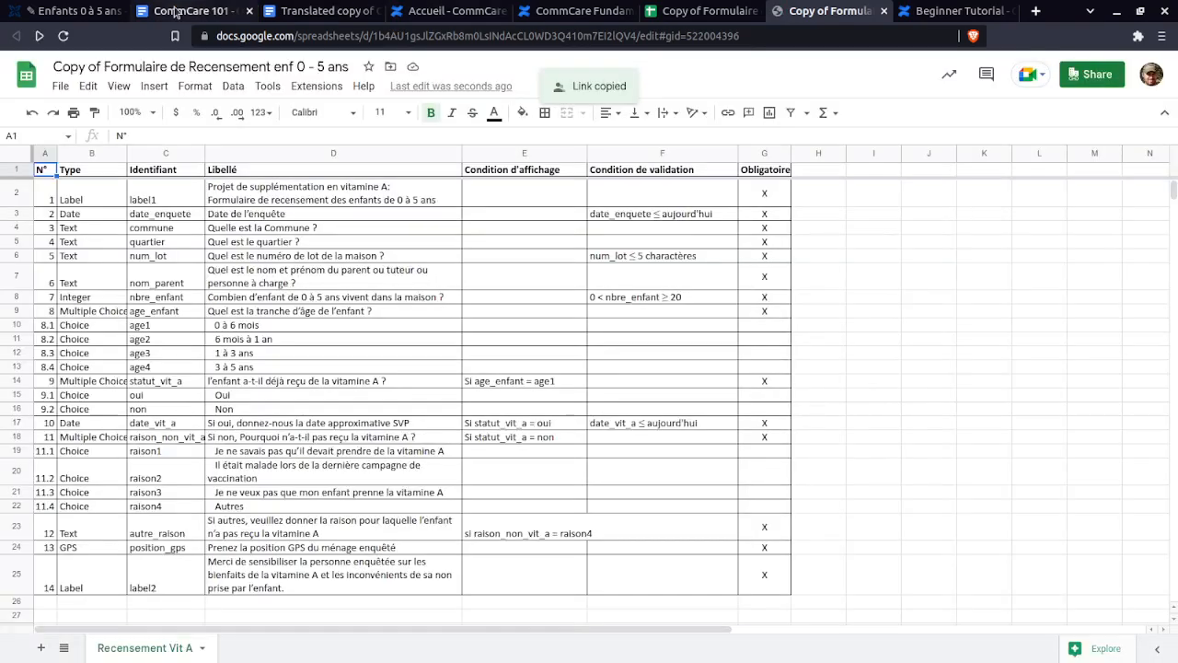
left_click(175, 12)
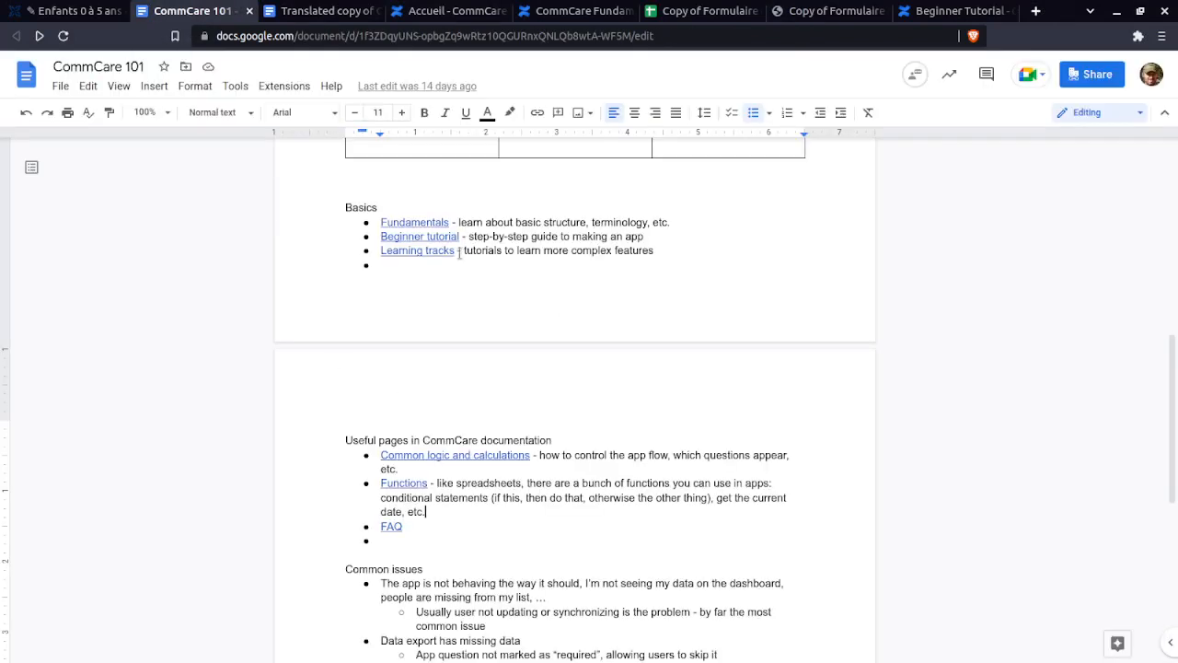
- Add a 'Template' bullet after Users and roles, hyperlinked to the copied spreadsheet URL
scroll(488, 515, "down", 2)
scroll(478, 506, "up", 1)
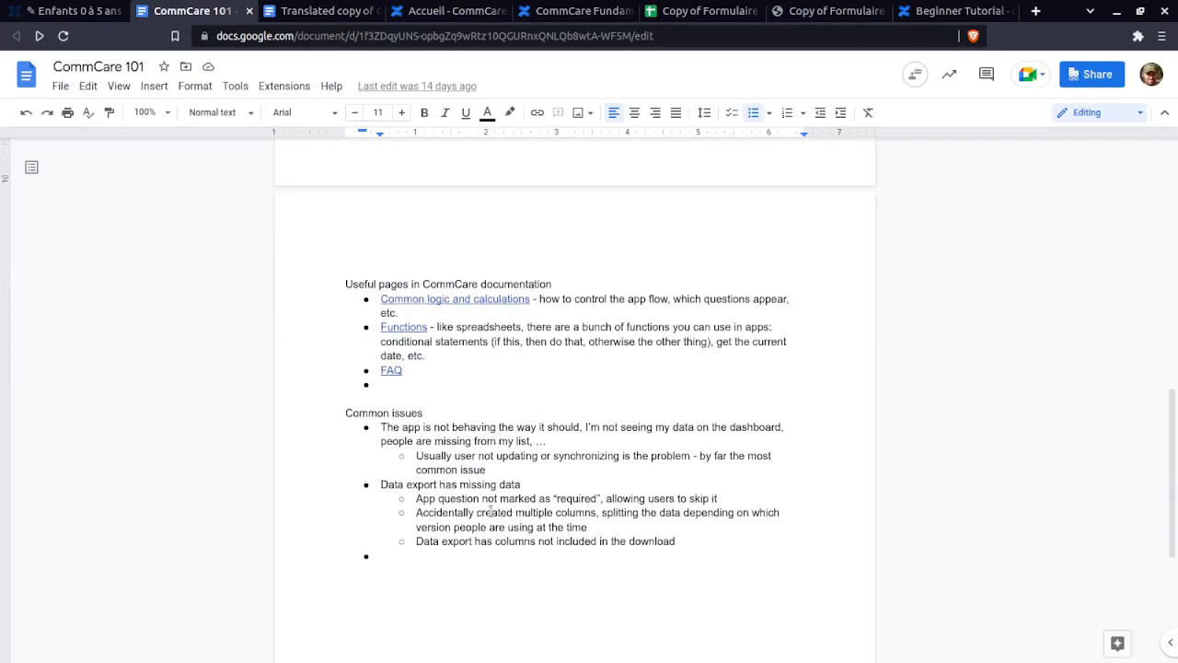
scroll(431, 423, "up", 7)
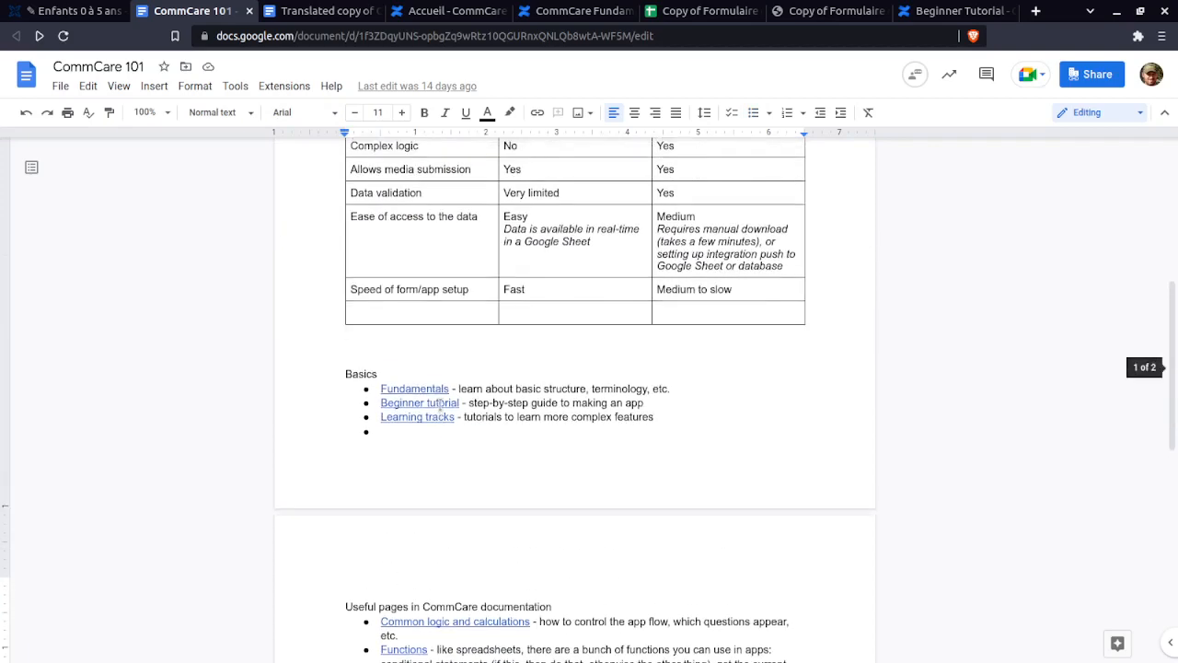
scroll(436, 351, "up", 1)
left_click(511, 288)
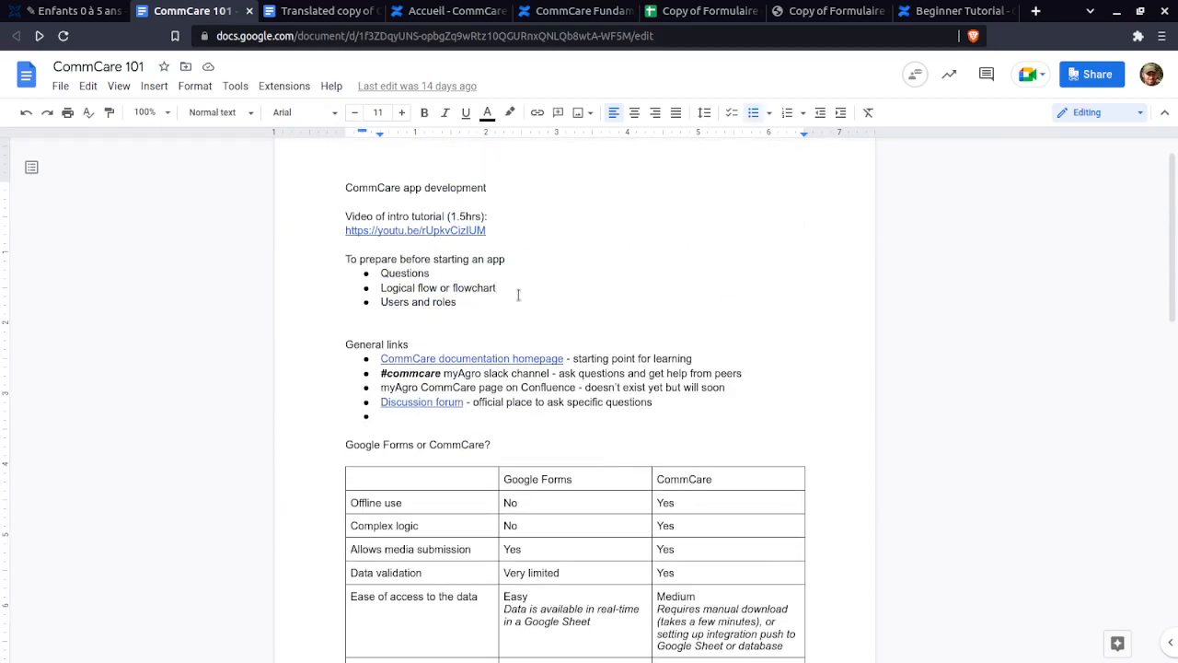
key("Return")
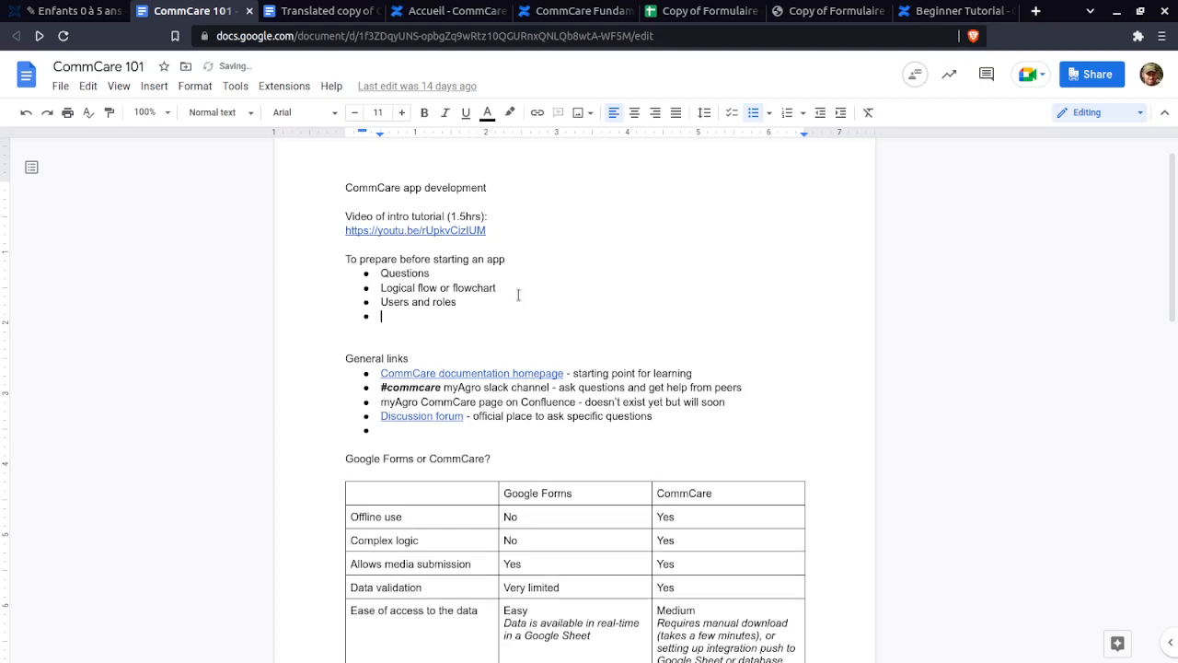
type("T,p")
type("mplate")
key("ctrl+shift+Left")
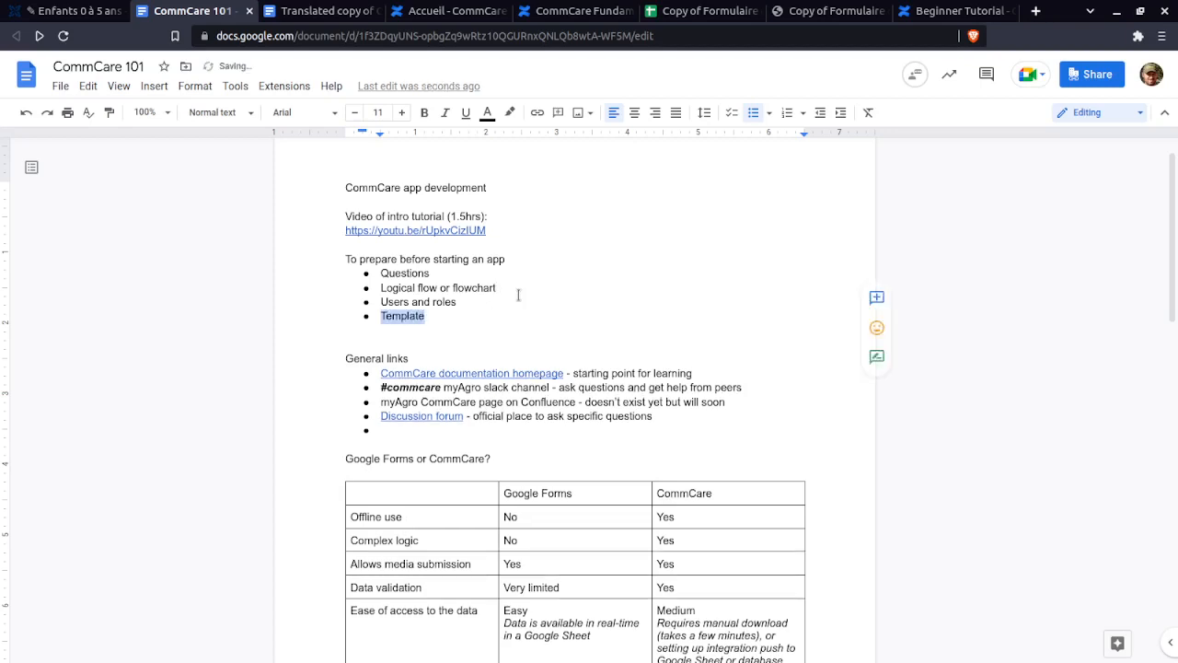
key("ctrl+k")
key("ctrl+v")
left_click(635, 353)
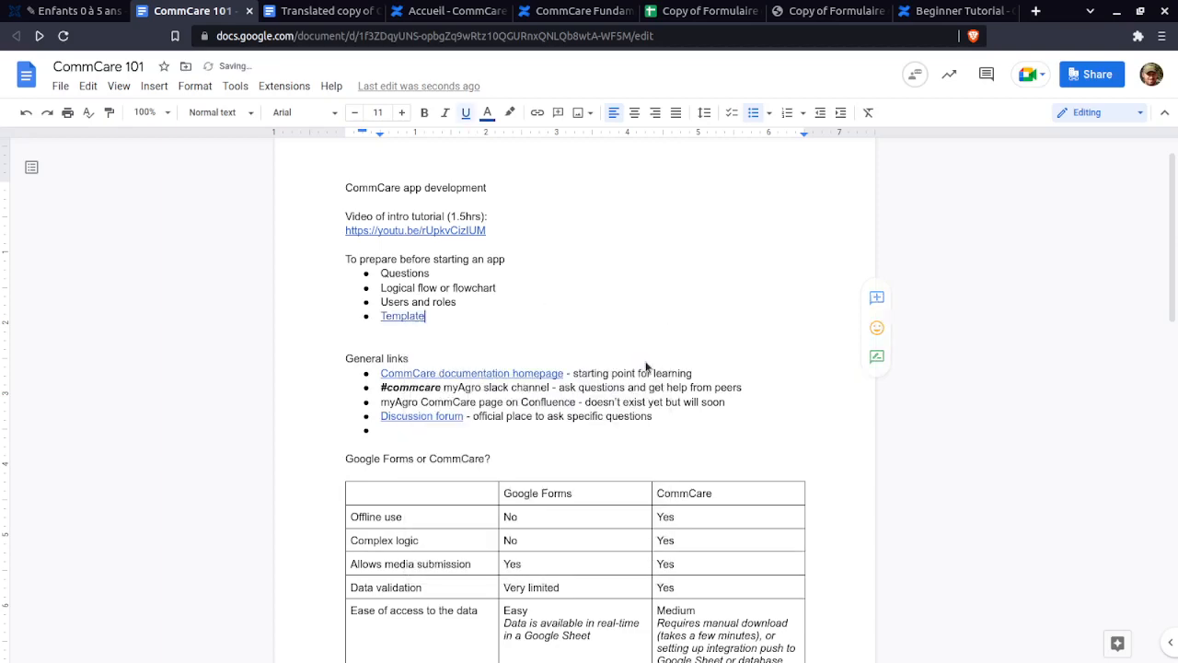
left_click(704, 10)
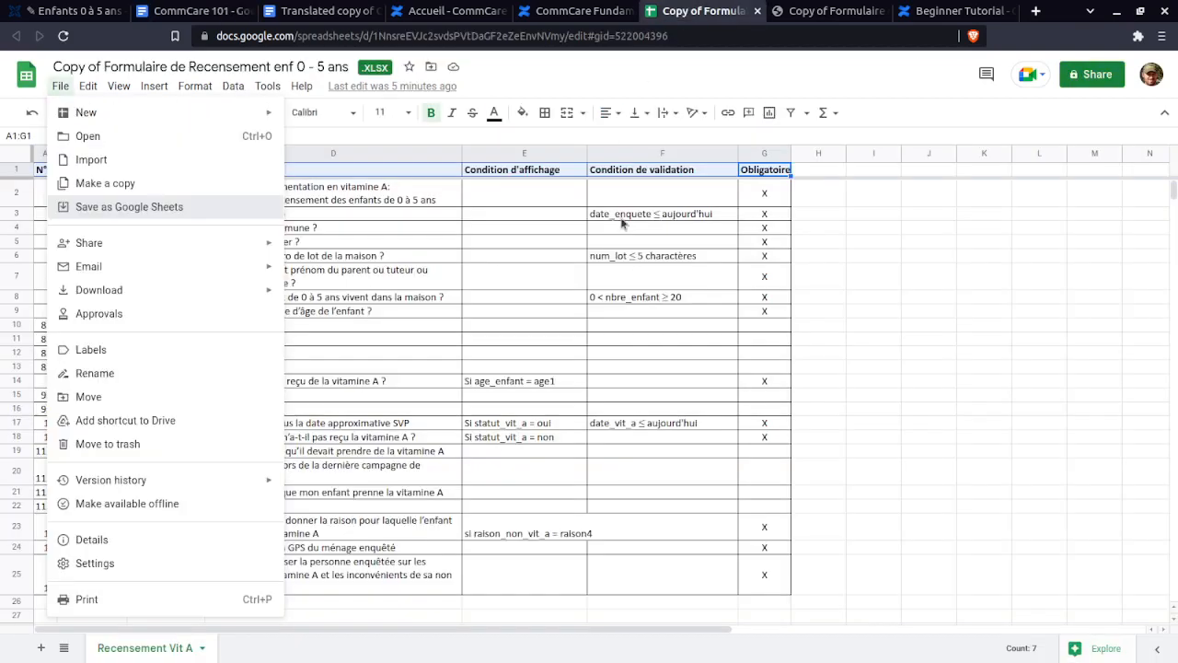
- Inspect the Type column (Text for commune, Integer for nbre_enfant) and the label1 and date_enquete identifiers
left_click(857, 260)
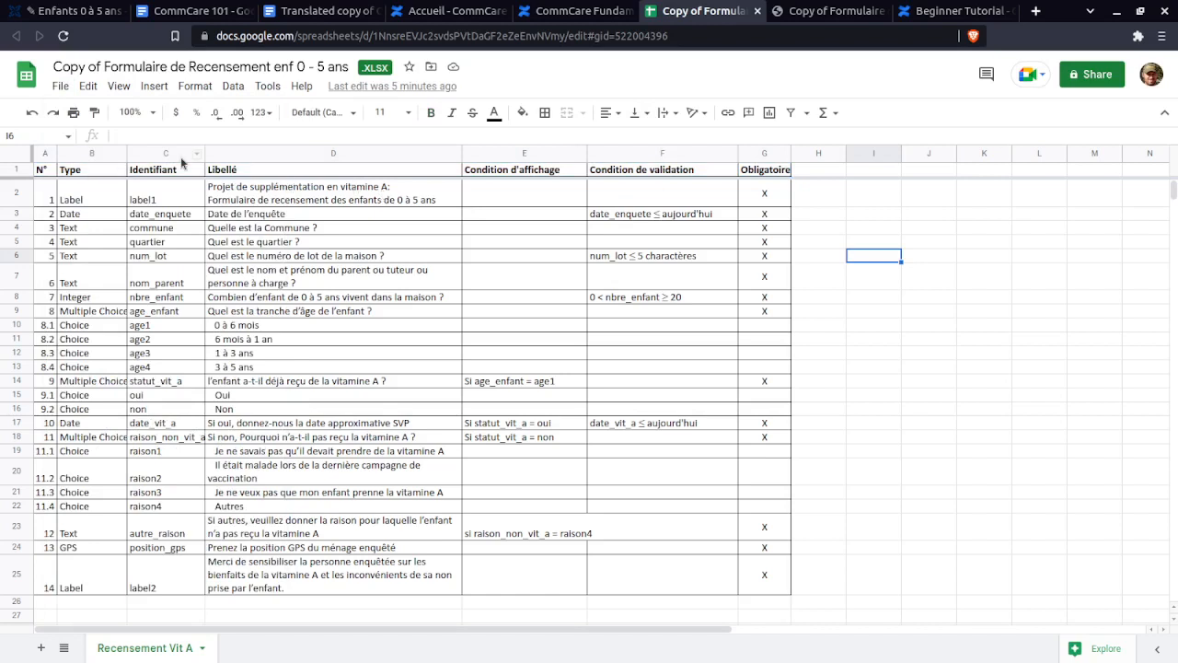
left_click(92, 173)
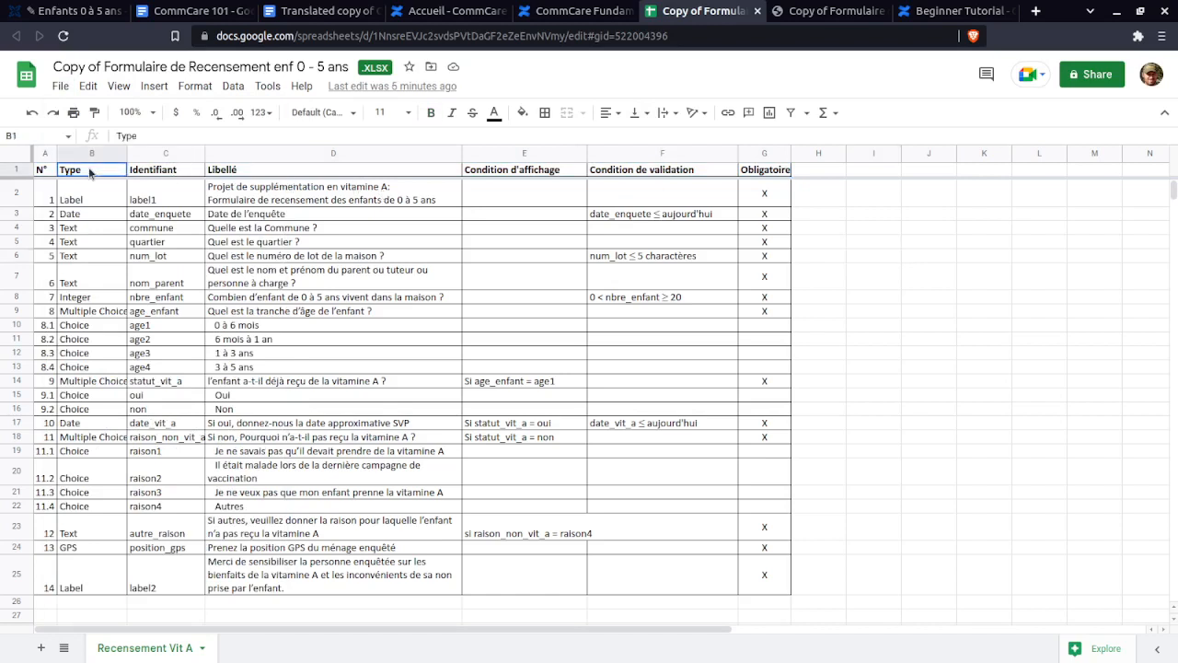
left_click(107, 225)
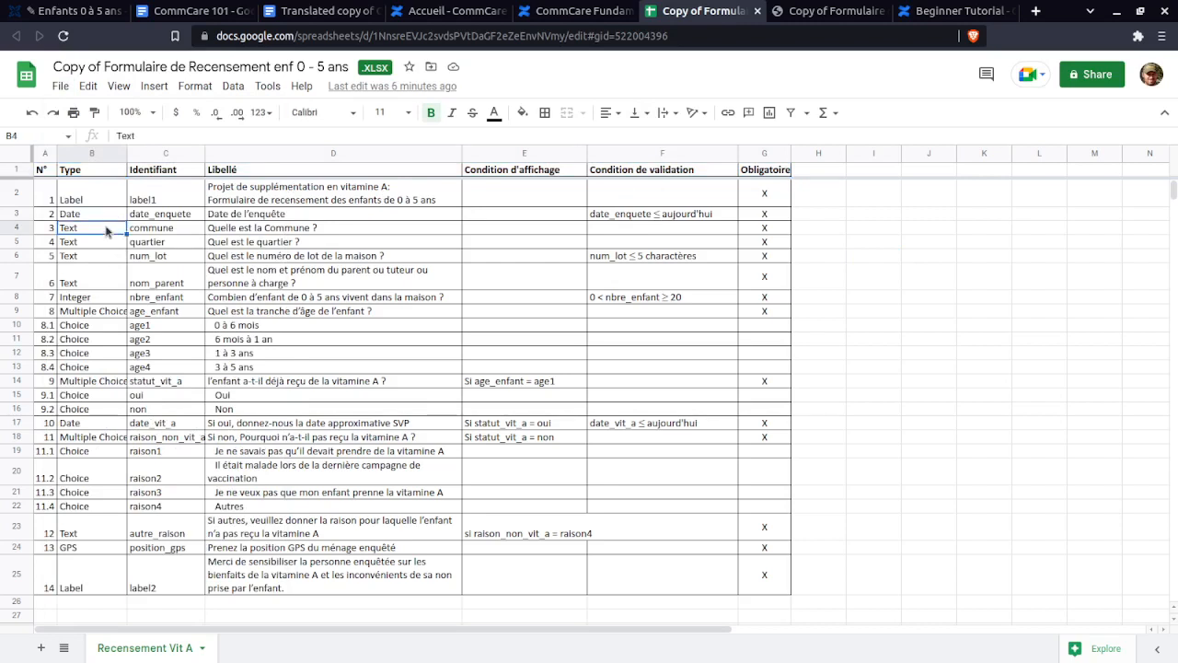
left_click(98, 297)
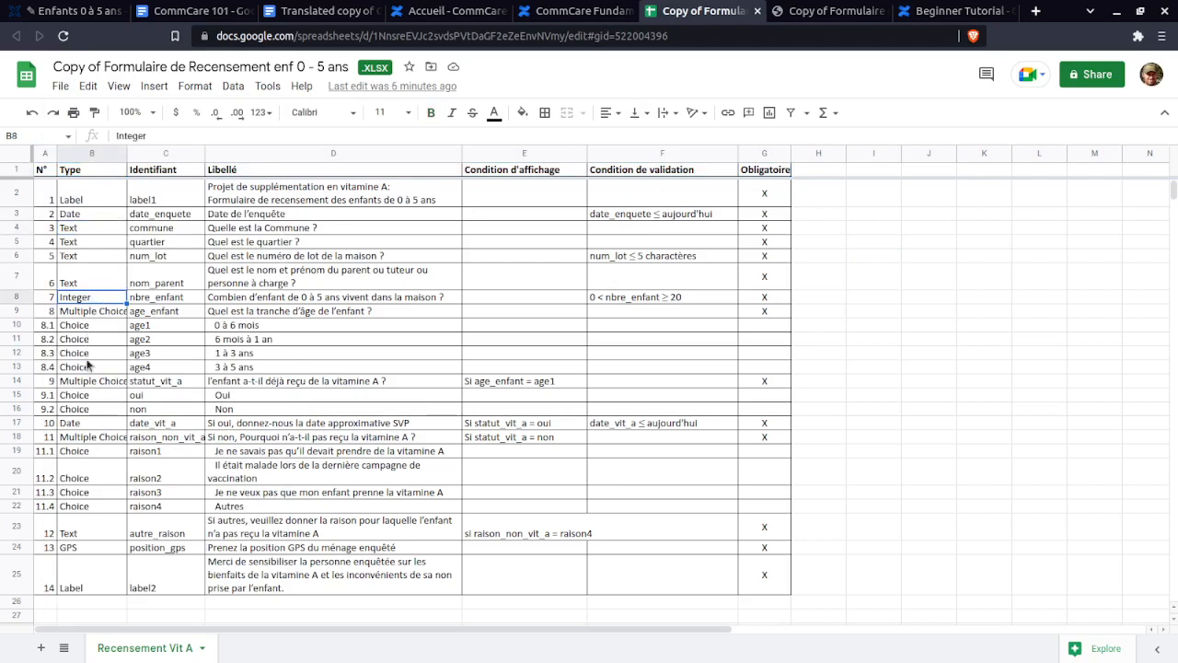
left_click(162, 191)
left_click(162, 216)
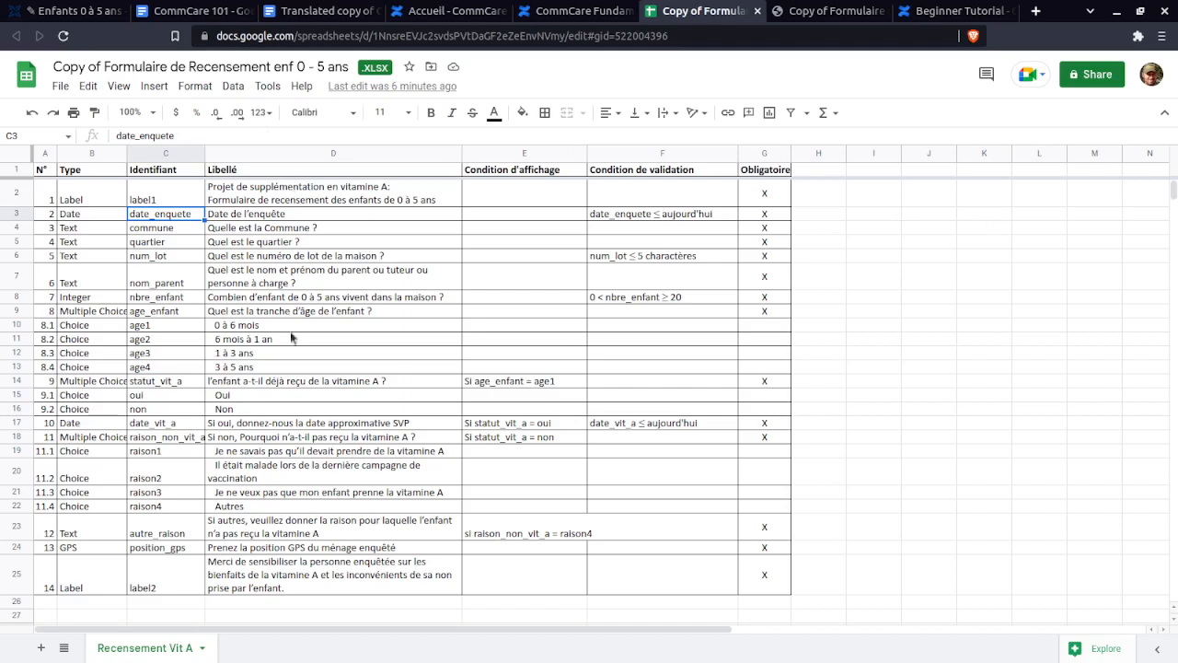
- Review the Libellé, Condition d'affichage, Condition de validation and Obligatoire columns, including F8
left_click_drag(291, 191, 274, 545)
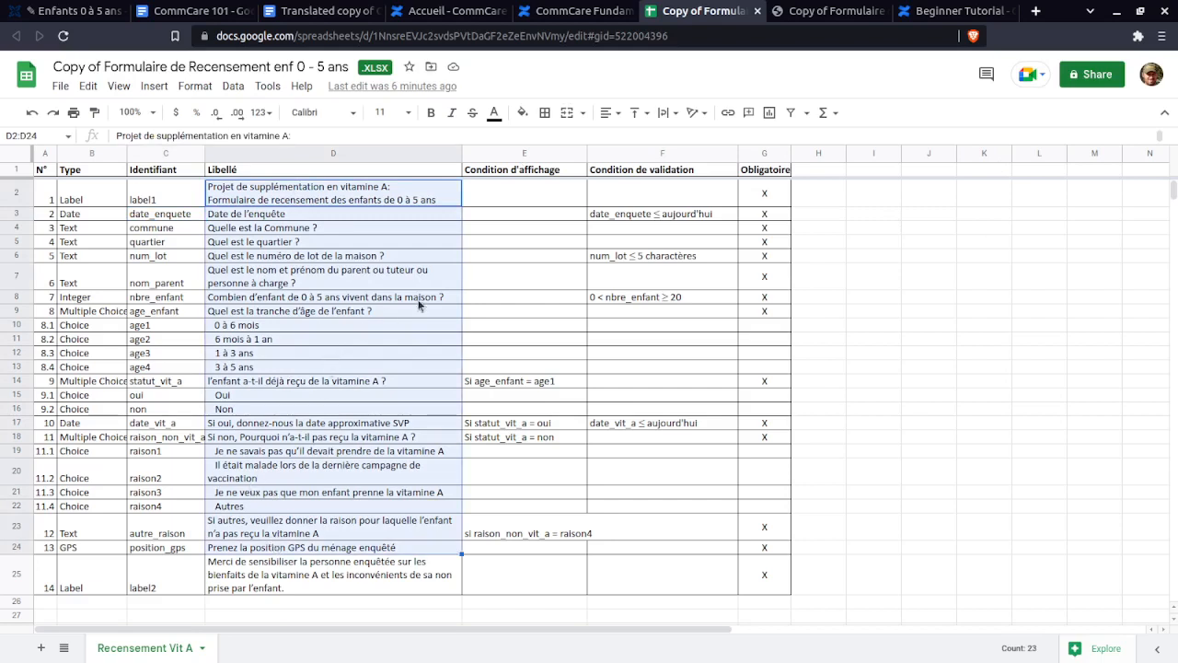
left_click_drag(551, 175, 545, 568)
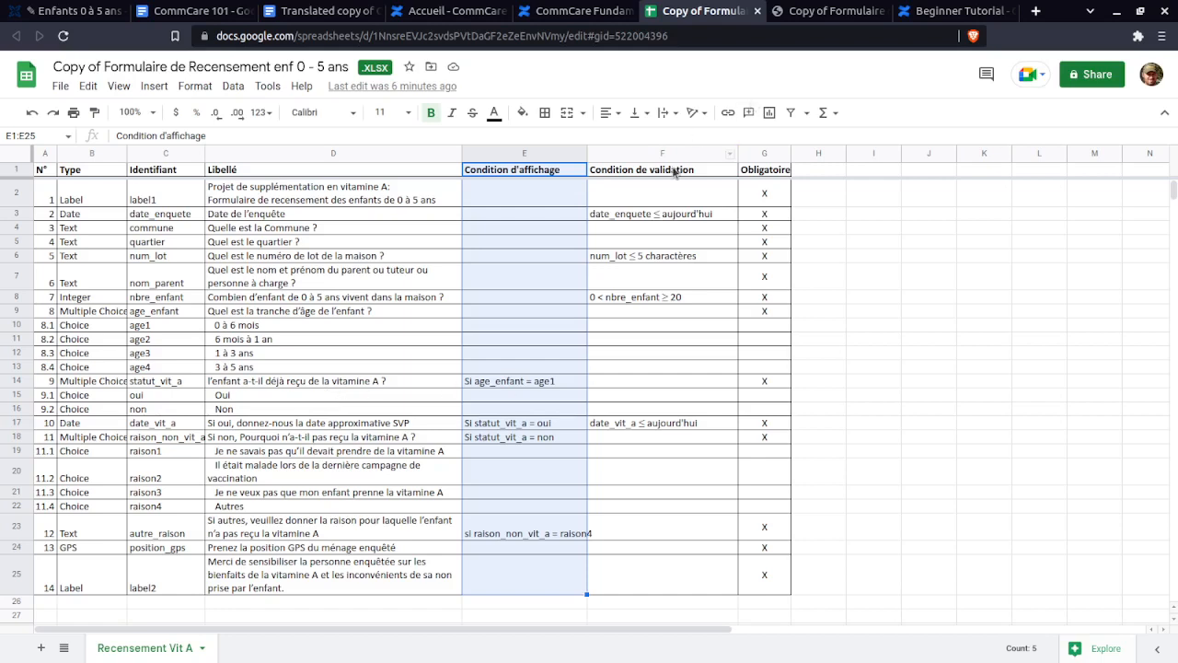
left_click_drag(677, 172, 696, 585)
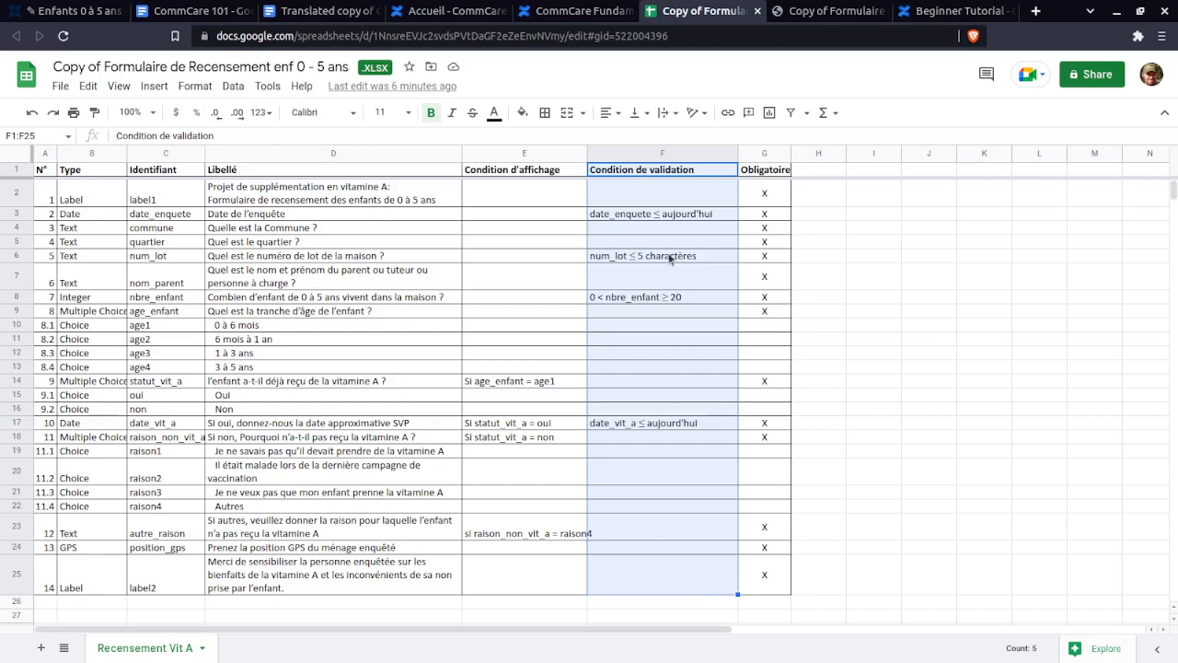
left_click(677, 298)
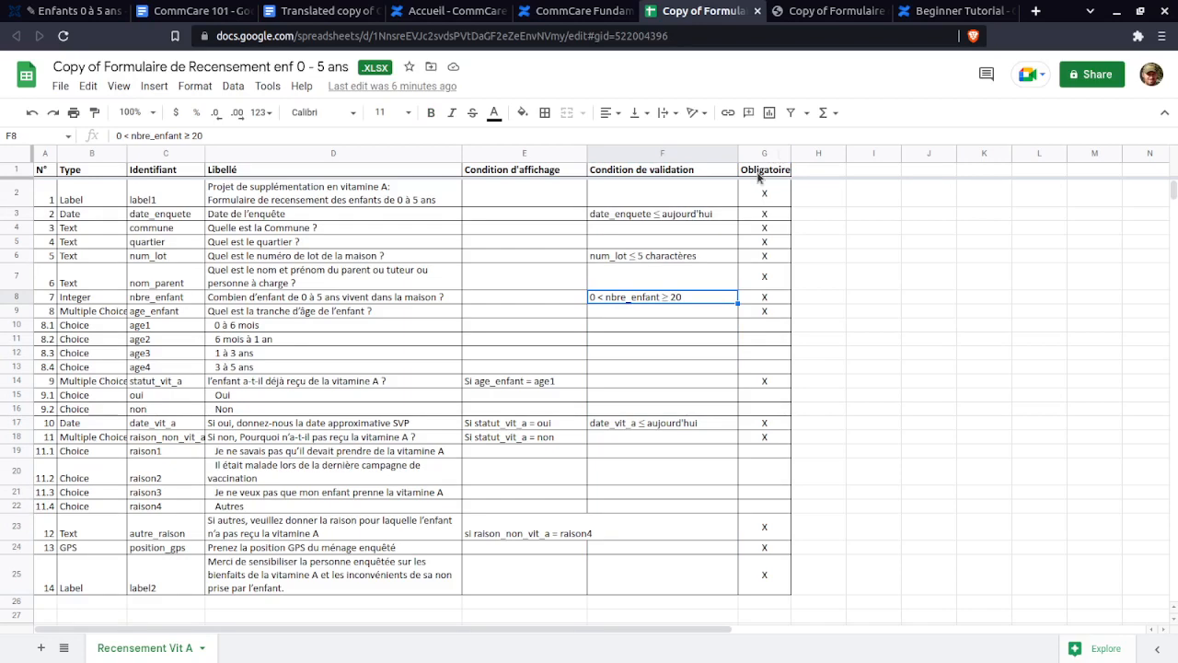
left_click_drag(763, 171, 763, 599)
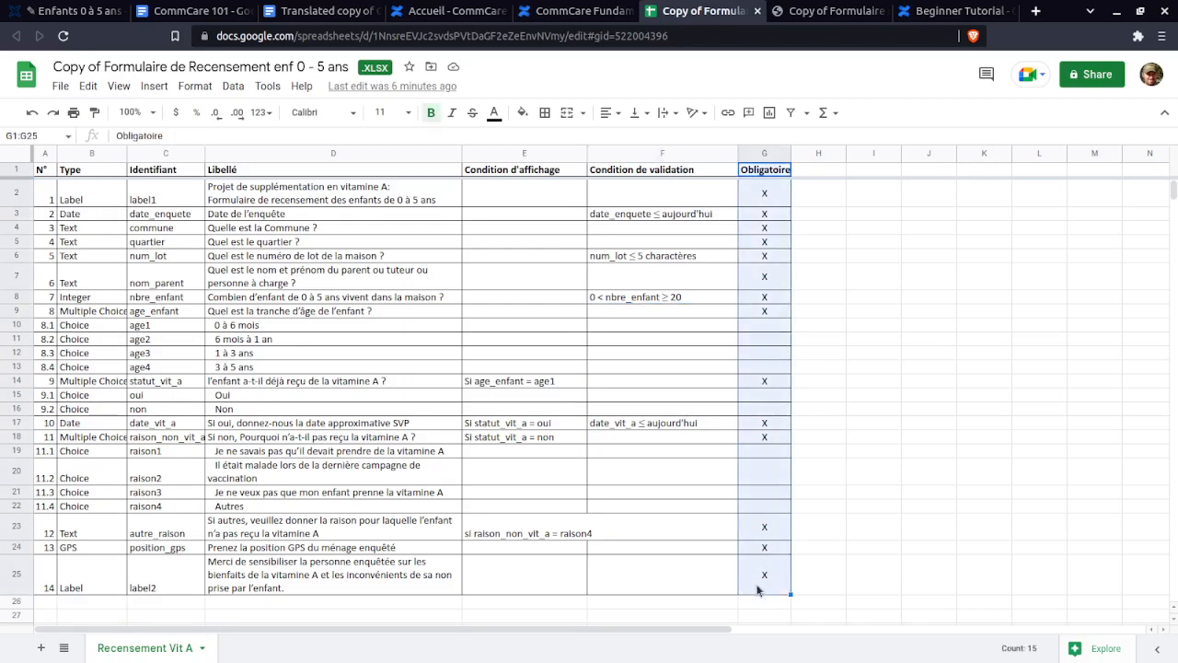
left_click(758, 590)
left_click_drag(772, 173, 772, 546)
left_click(771, 546)
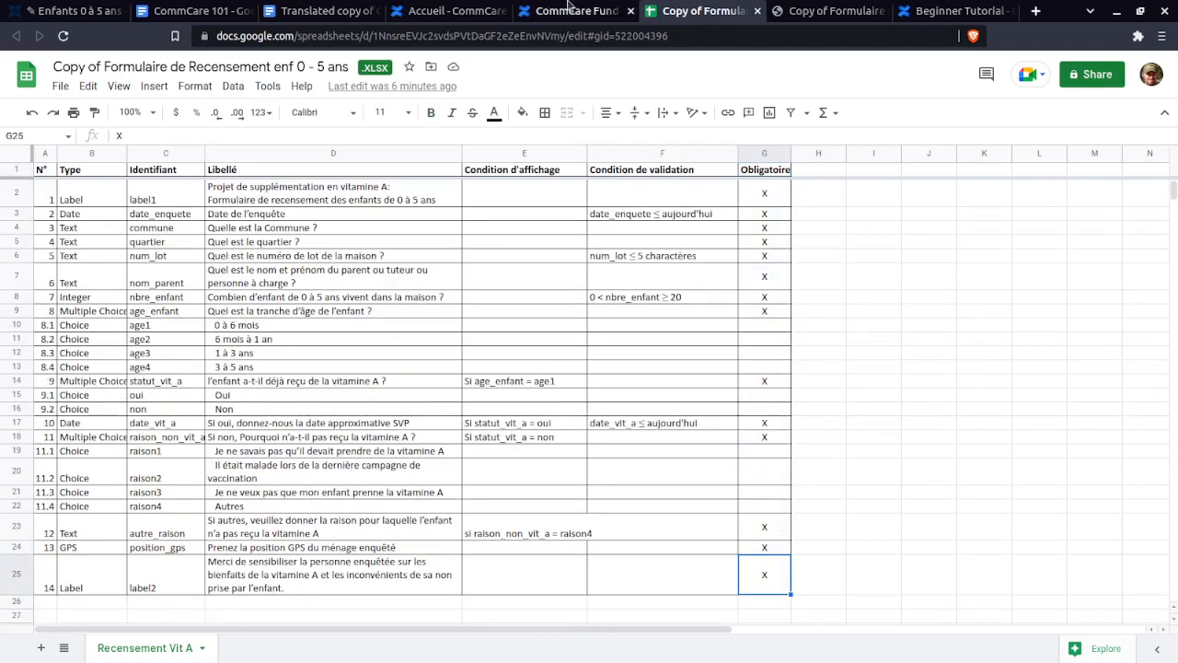
- Close the duplicate Copy of Formulaire spreadsheet and return to the CommCare 101 notes
left_click(884, 11)
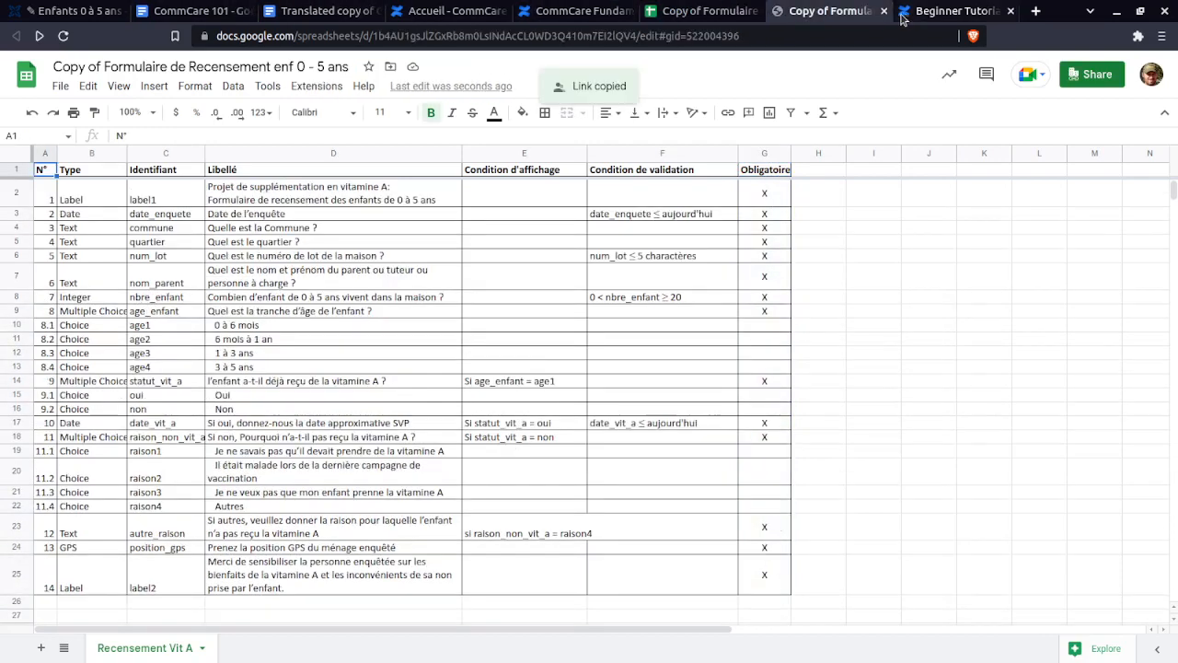
left_click(930, 11)
left_click(181, 11)
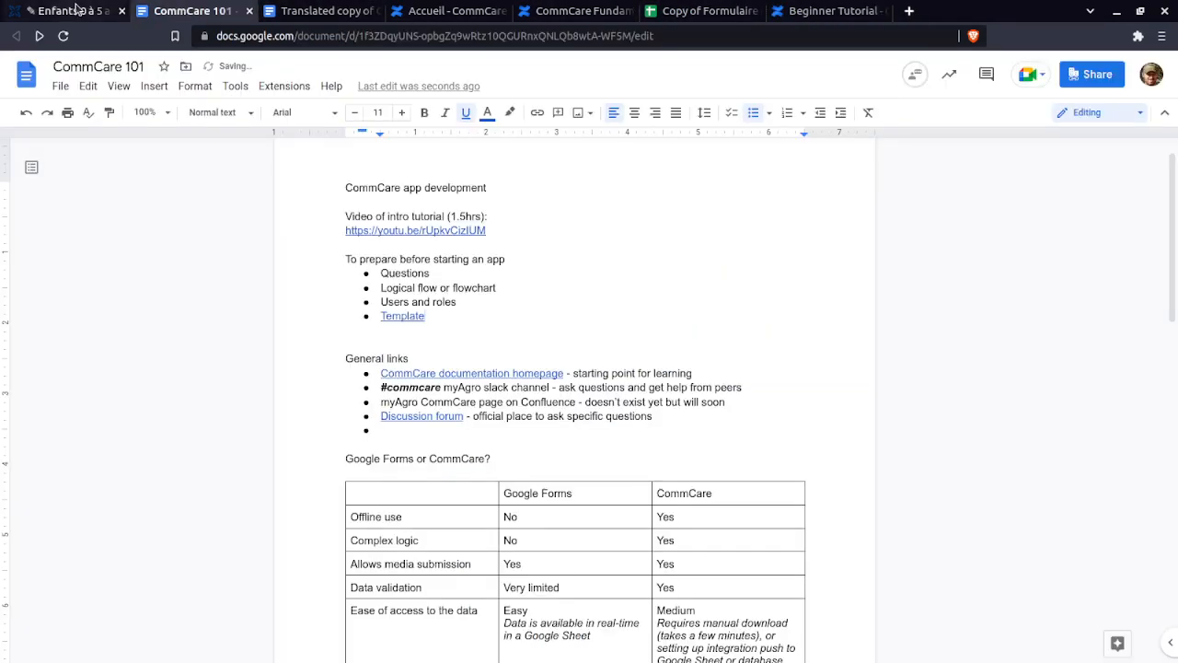
- Compare the nbre_enfant validation '. > 0 and . <= 20' in CommCare against spec cell F8
left_click(74, 11)
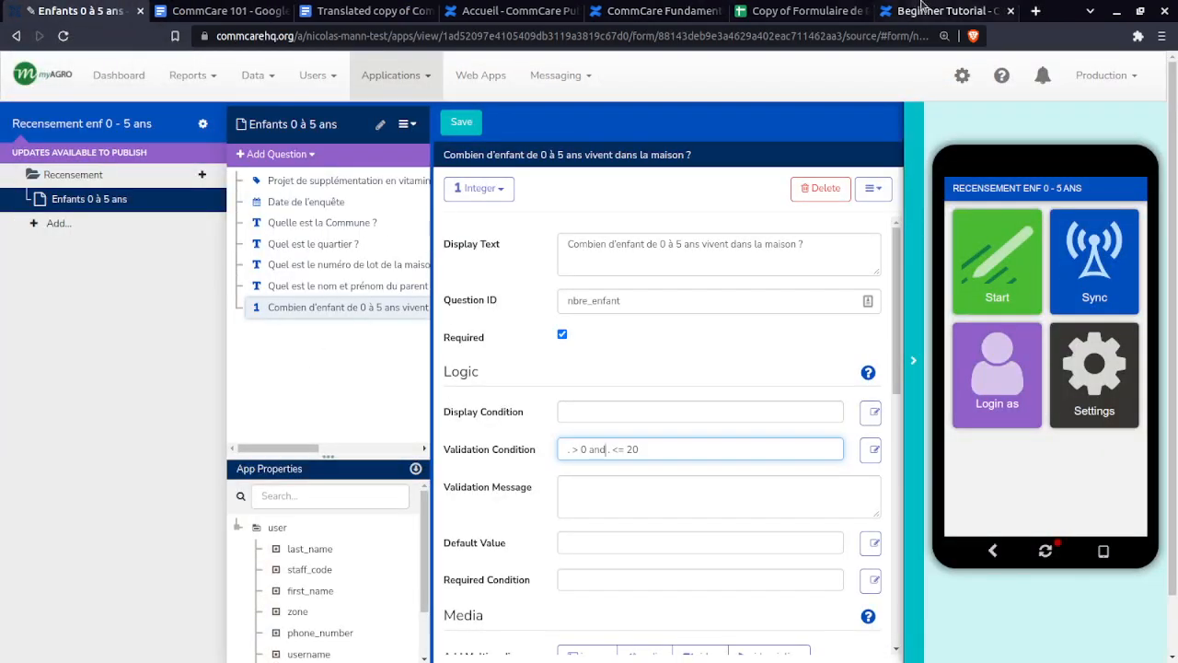
left_click(605, 450)
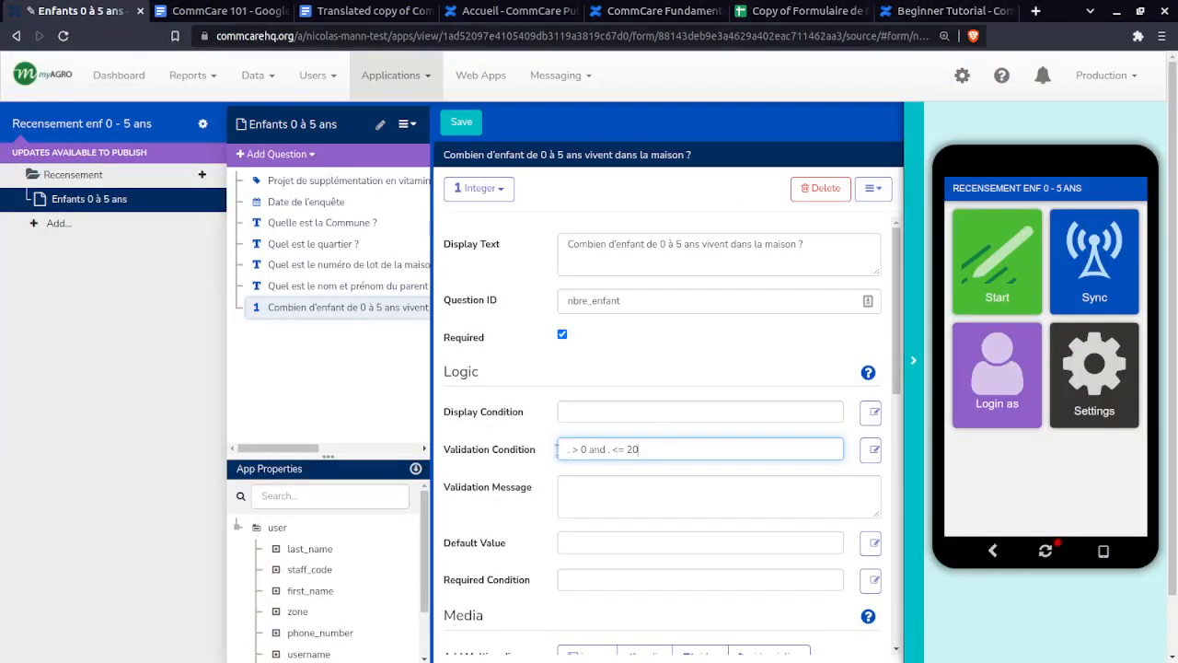
left_click_drag(557, 449, 541, 449)
left_click(541, 448)
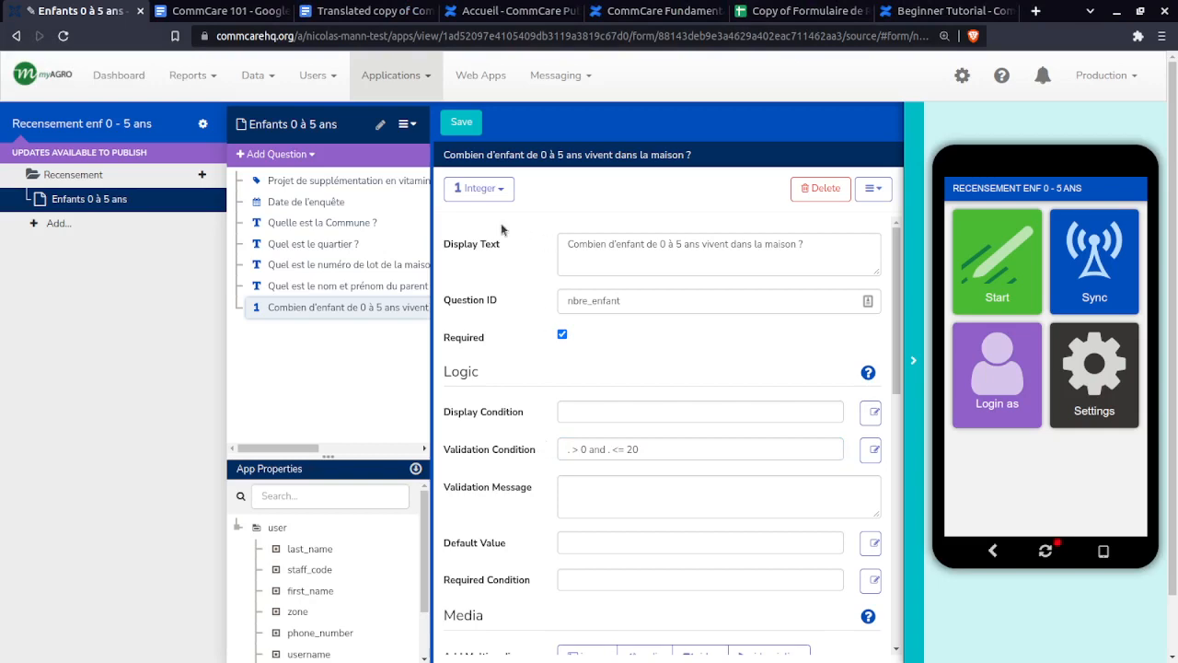
left_click(807, 10)
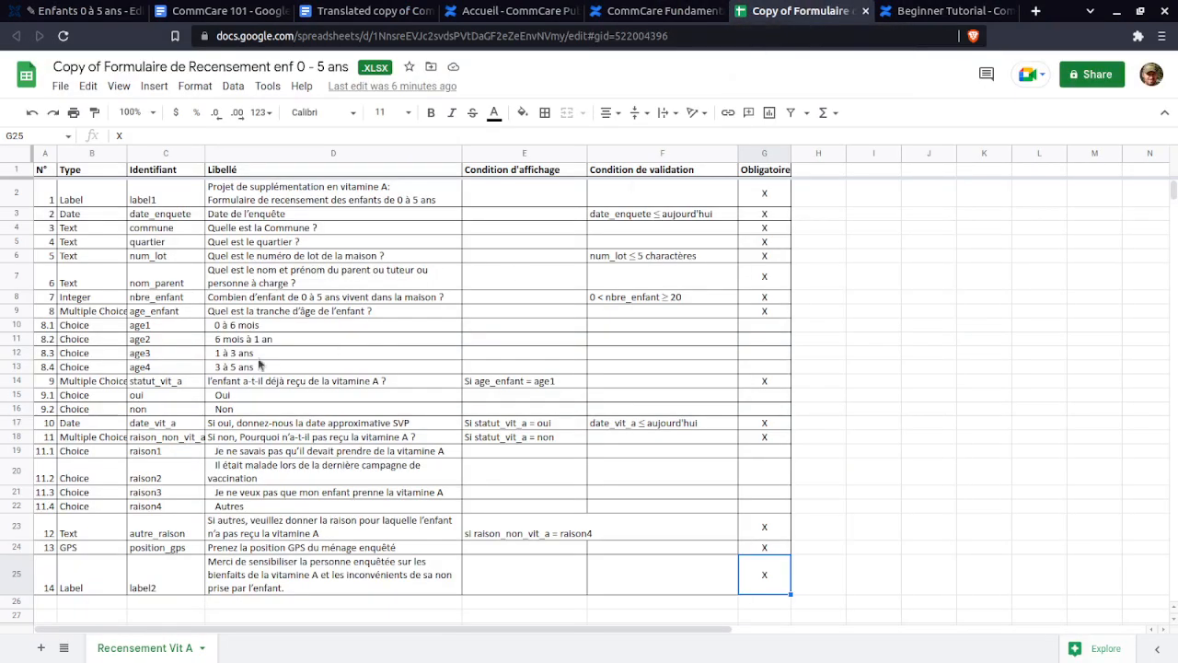
left_click(110, 313)
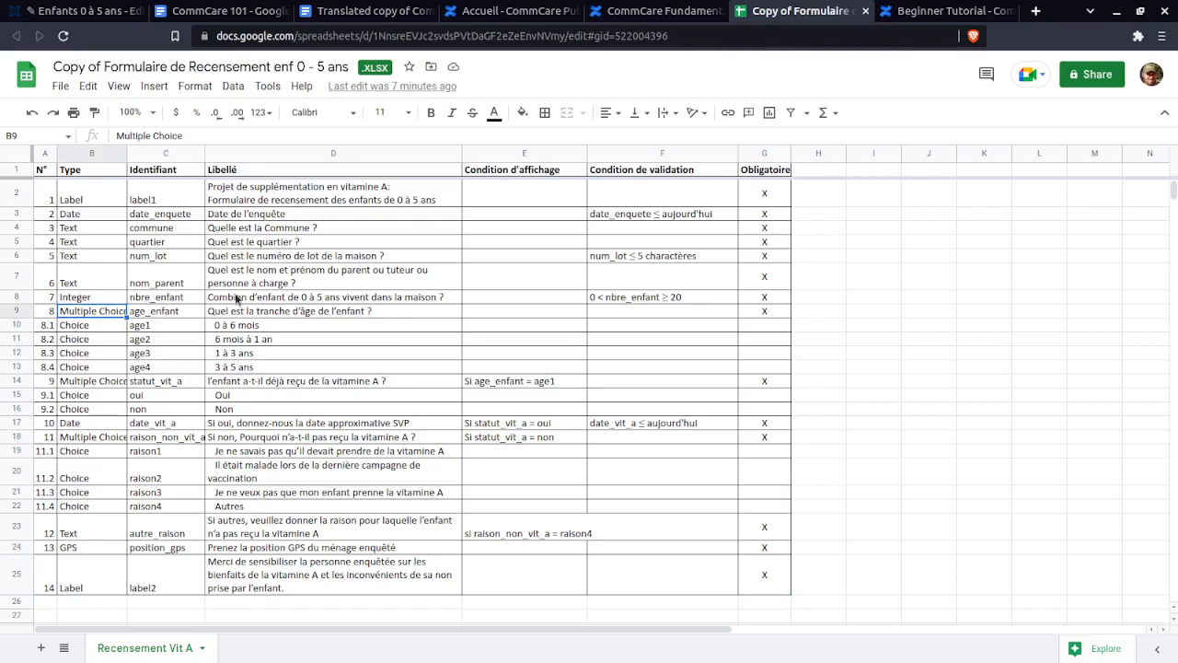
left_click(263, 299)
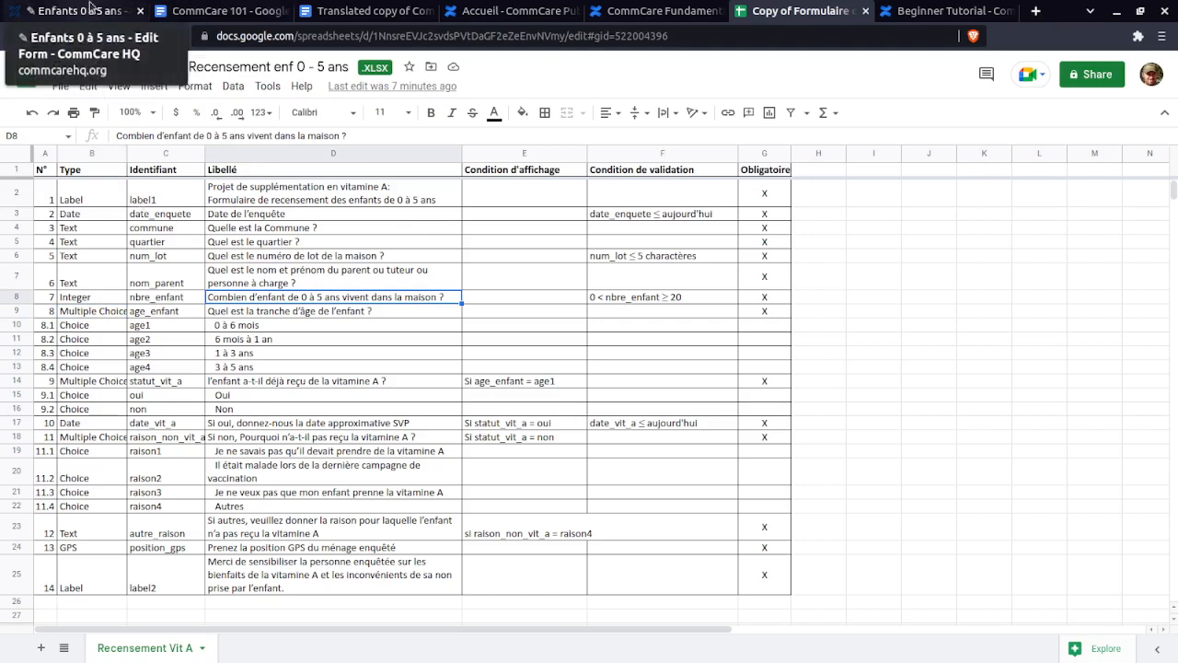
left_click(642, 299)
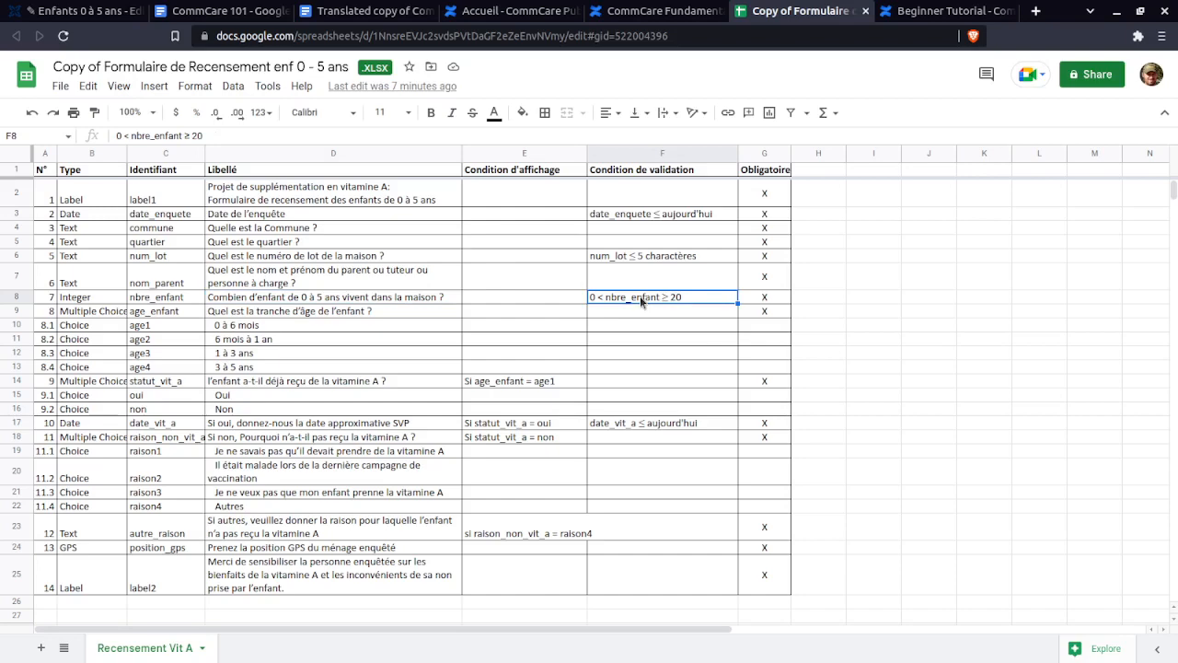
left_click(69, 11)
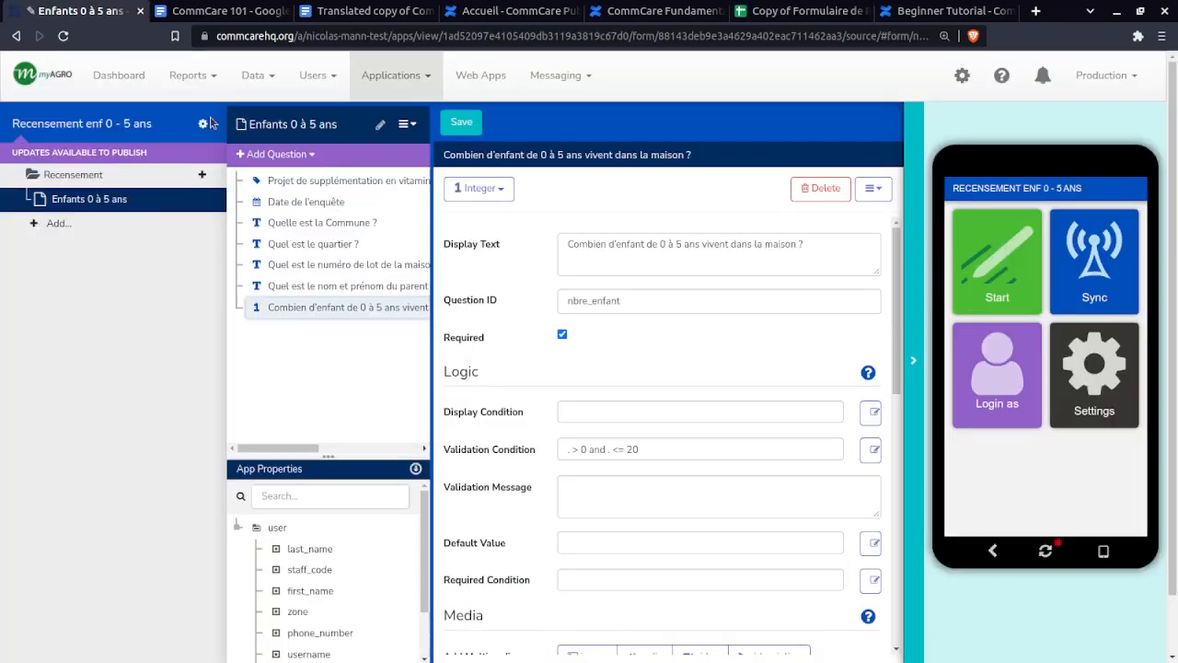
left_click(611, 450)
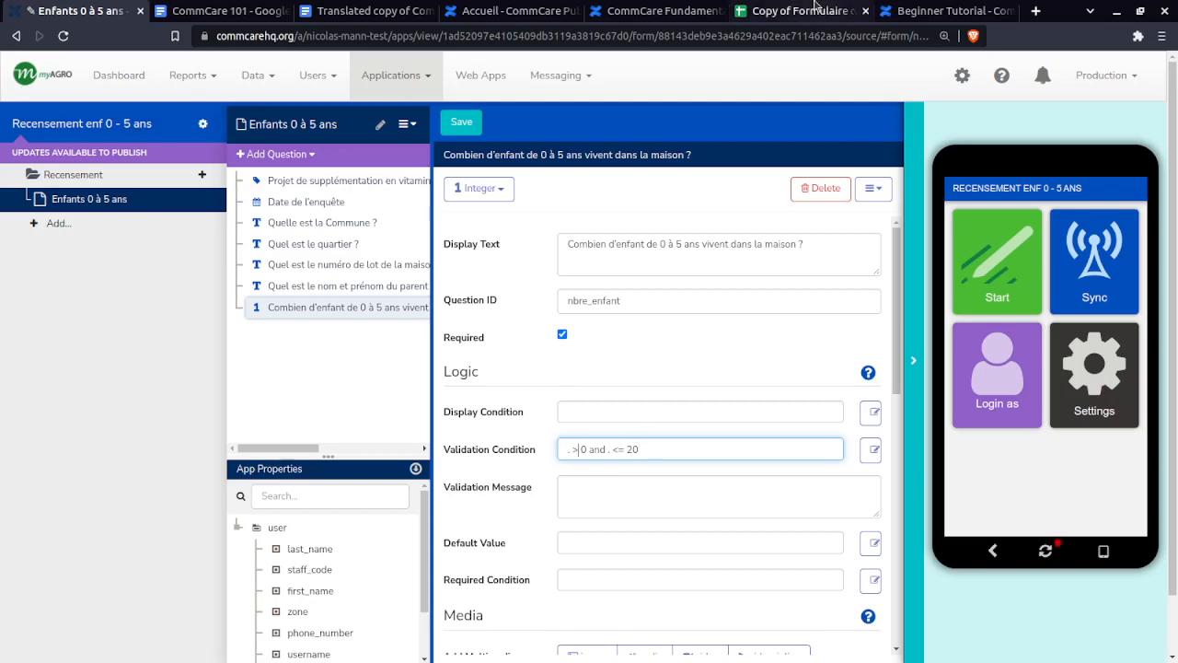
left_click(815, 7)
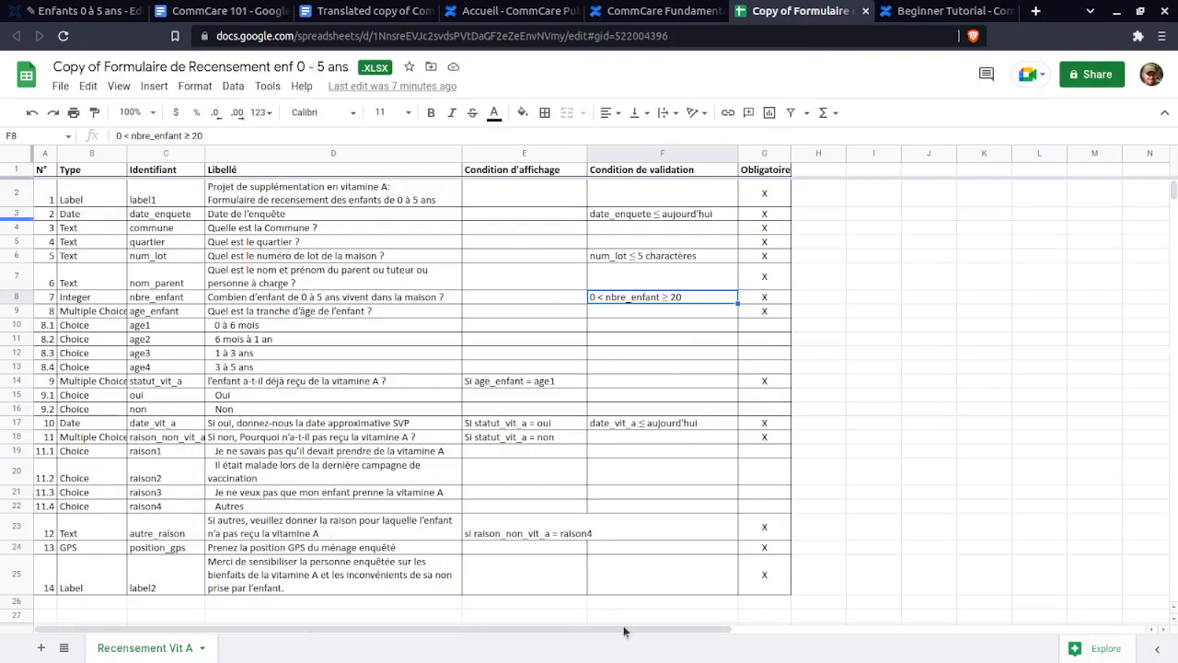
left_click(83, 10)
left_click(815, 10)
double_click(598, 300)
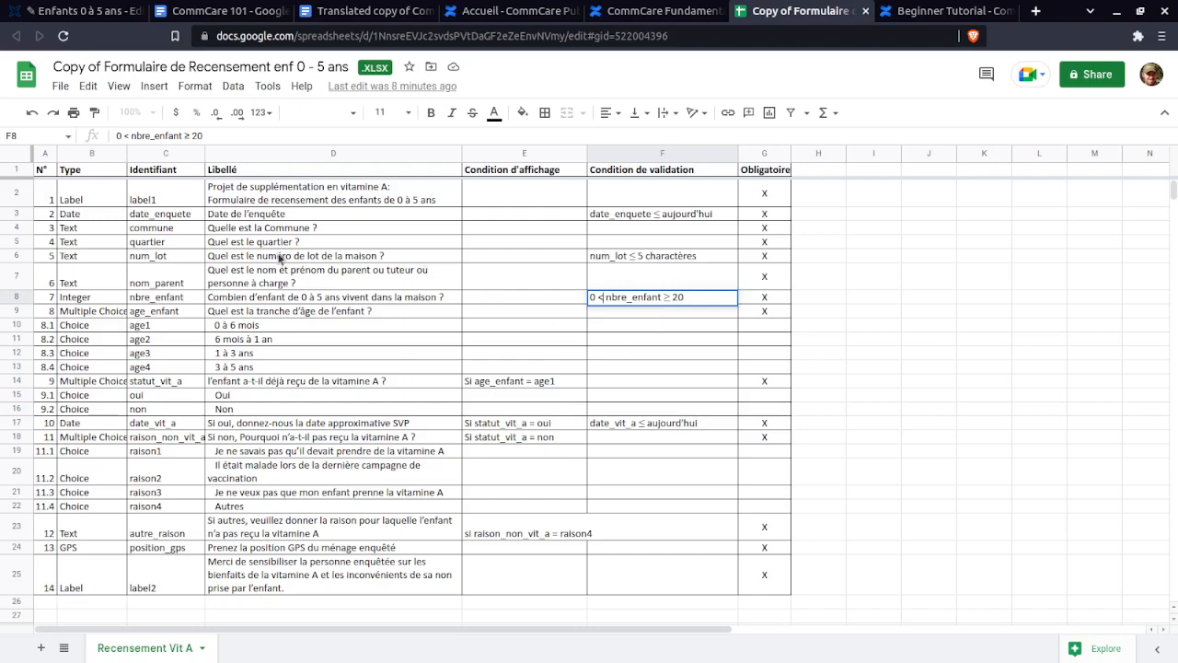
left_click(95, 13)
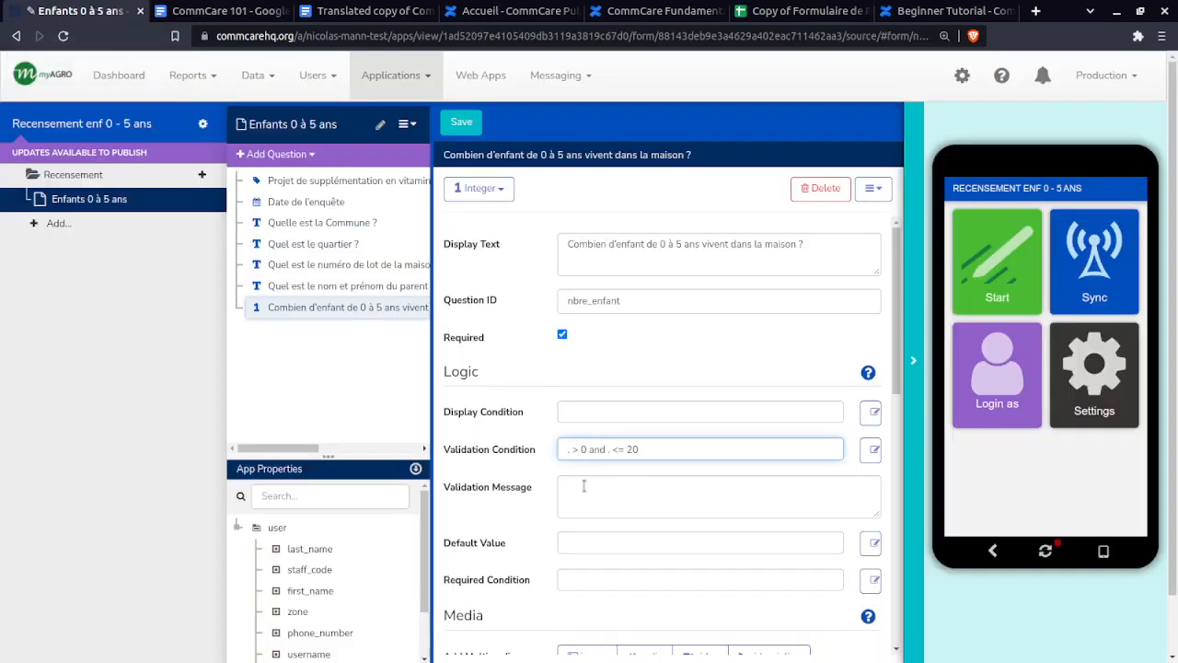
type("=")
key("BackSpace")
type("=")
key("BackSpace")
type("=")
key("BackSpace")
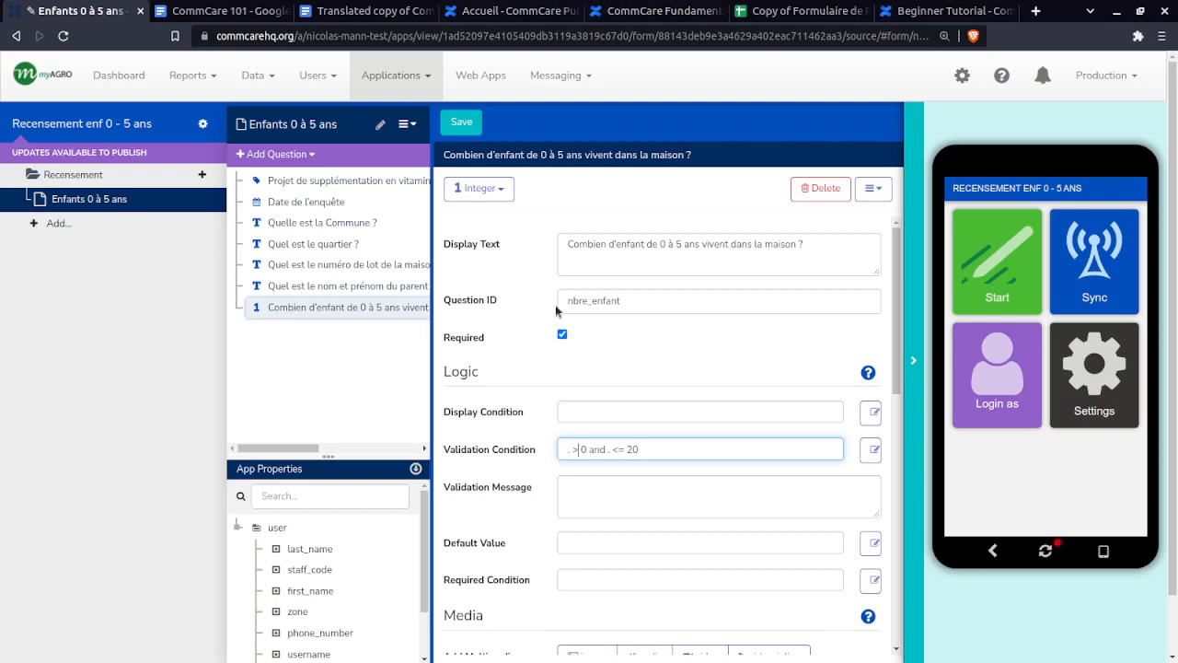
left_click(812, 12)
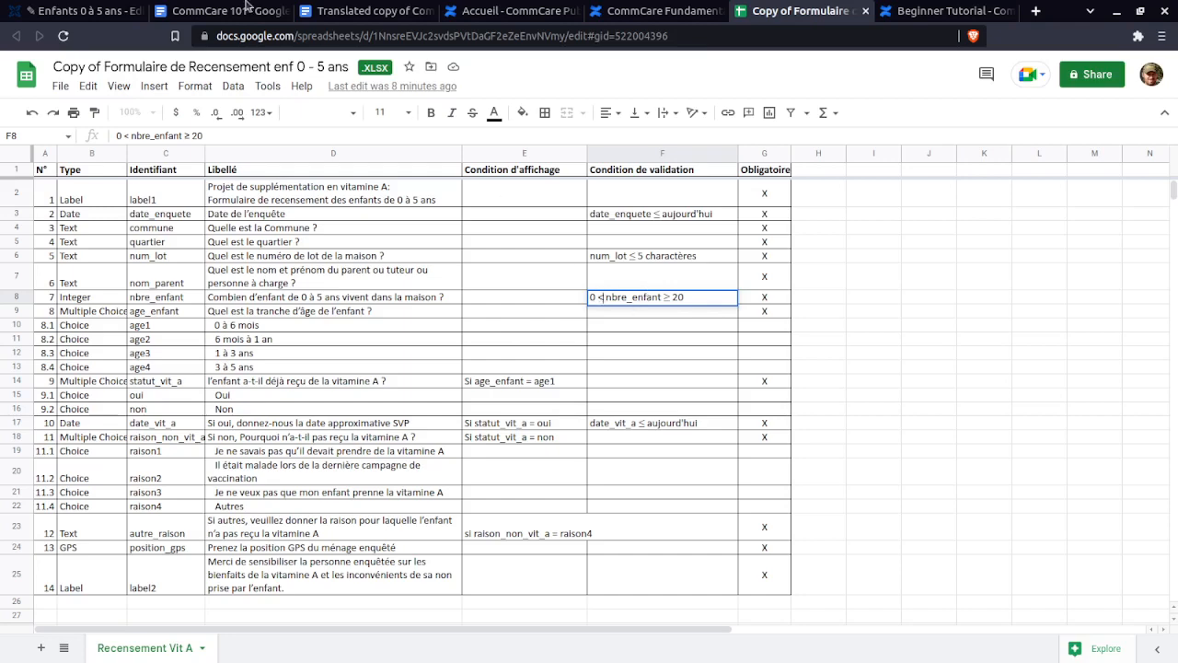
left_click(86, 11)
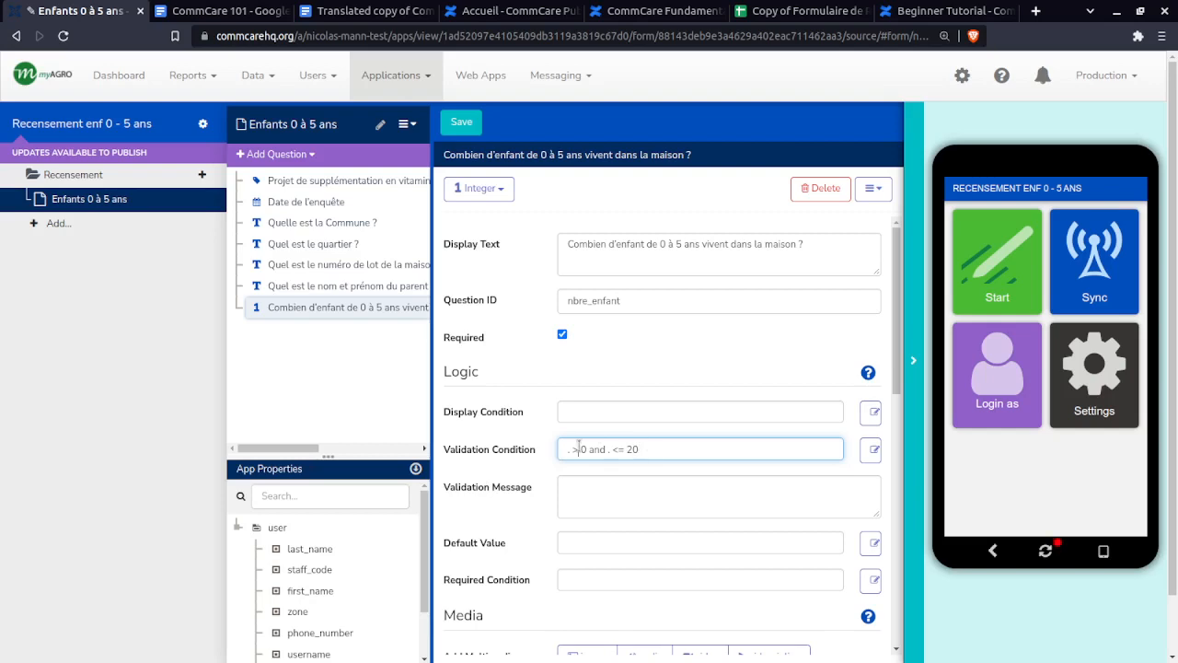
left_click(786, 11)
left_click(276, 314)
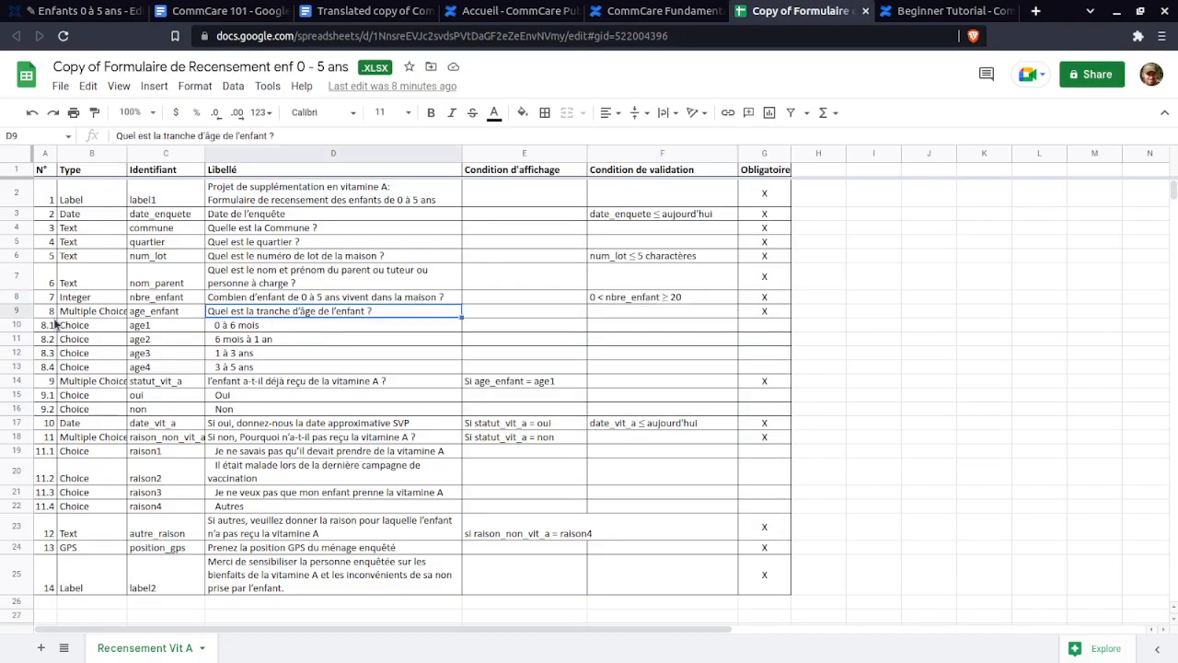
- Select the age_enfant question text in D9, then show Add Question's Multiple Choice options in CommCare
left_click(92, 313)
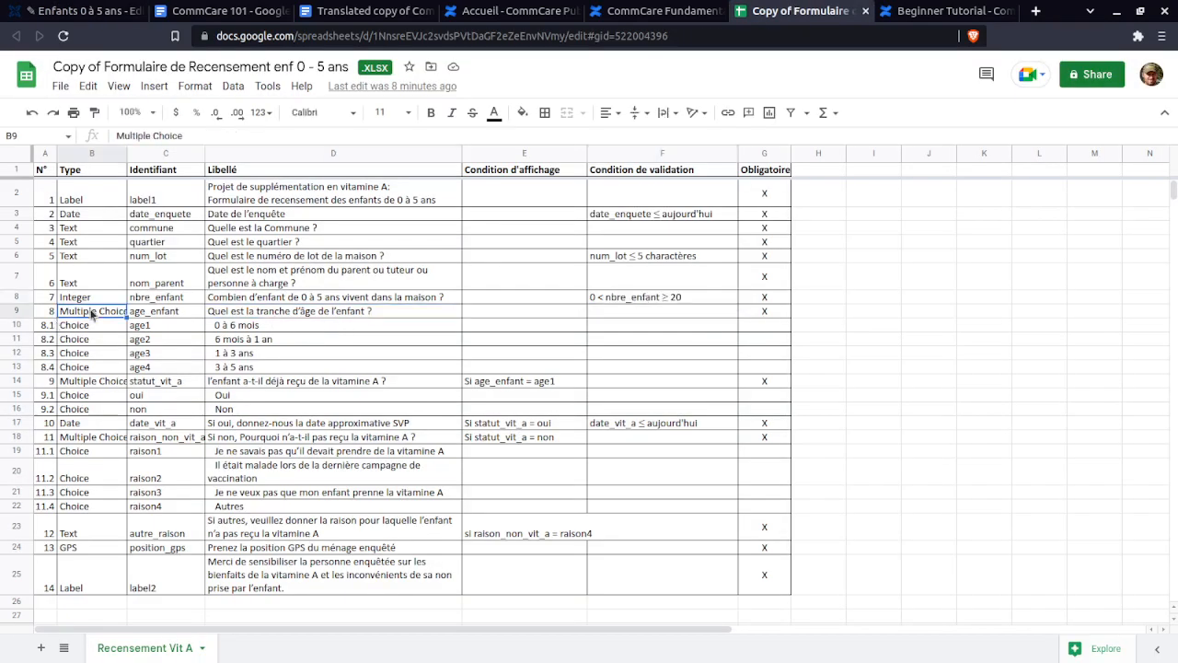
triple_click(285, 316)
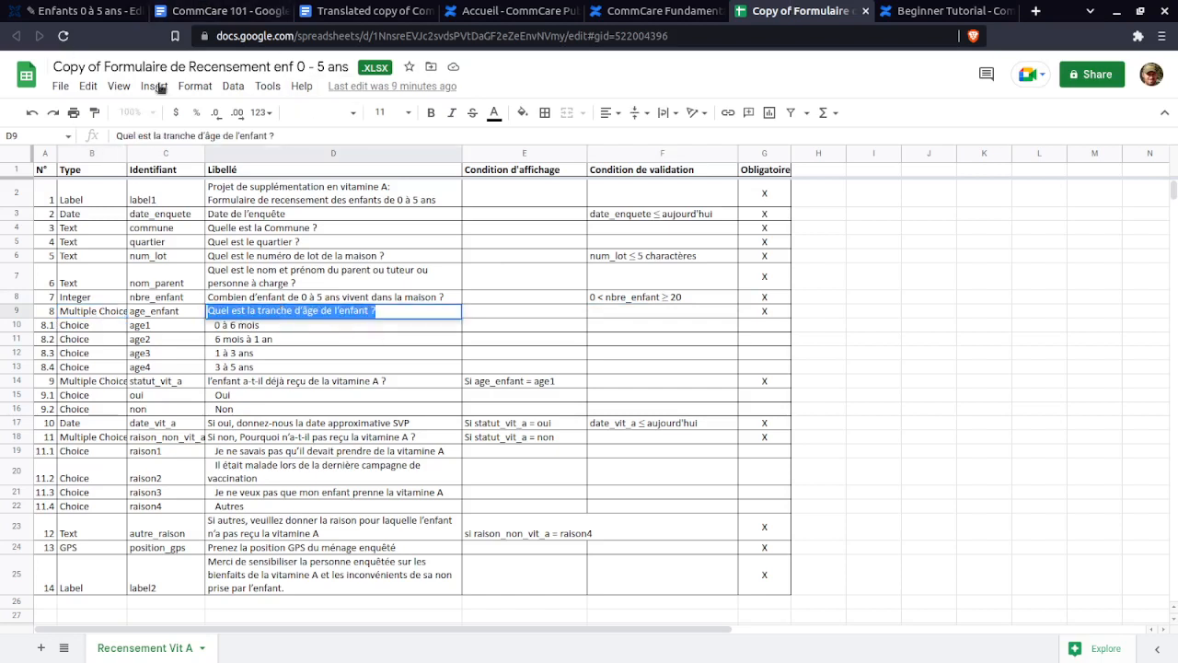
left_click(88, 15)
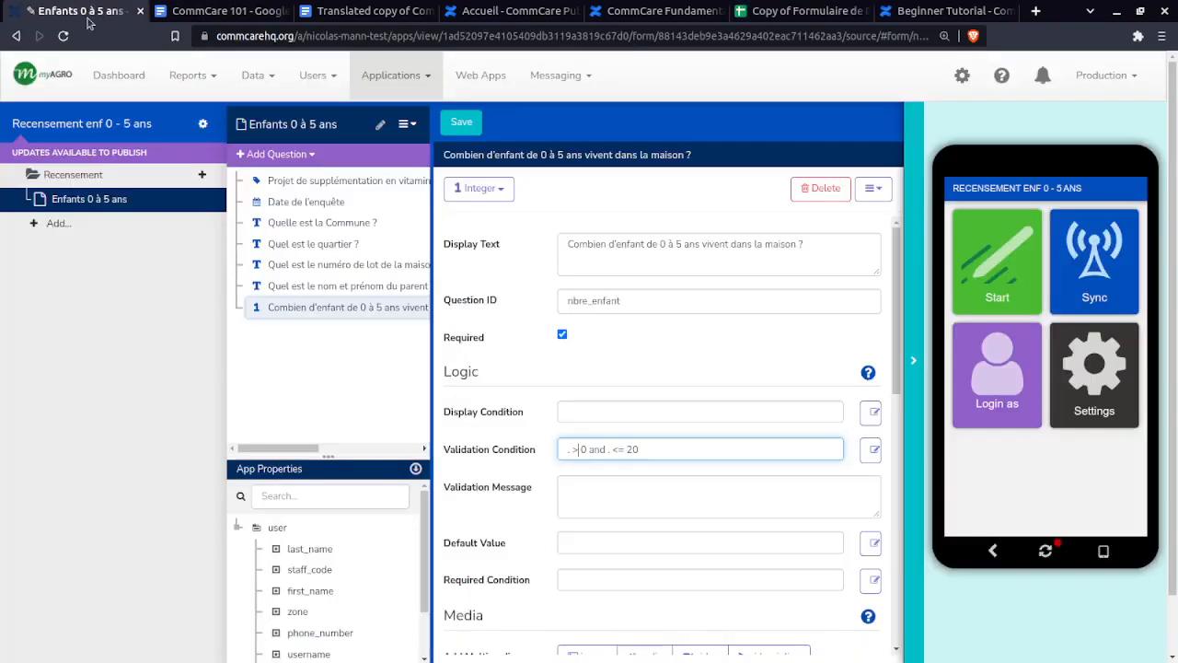
left_click(275, 154)
mouse_move(299, 222)
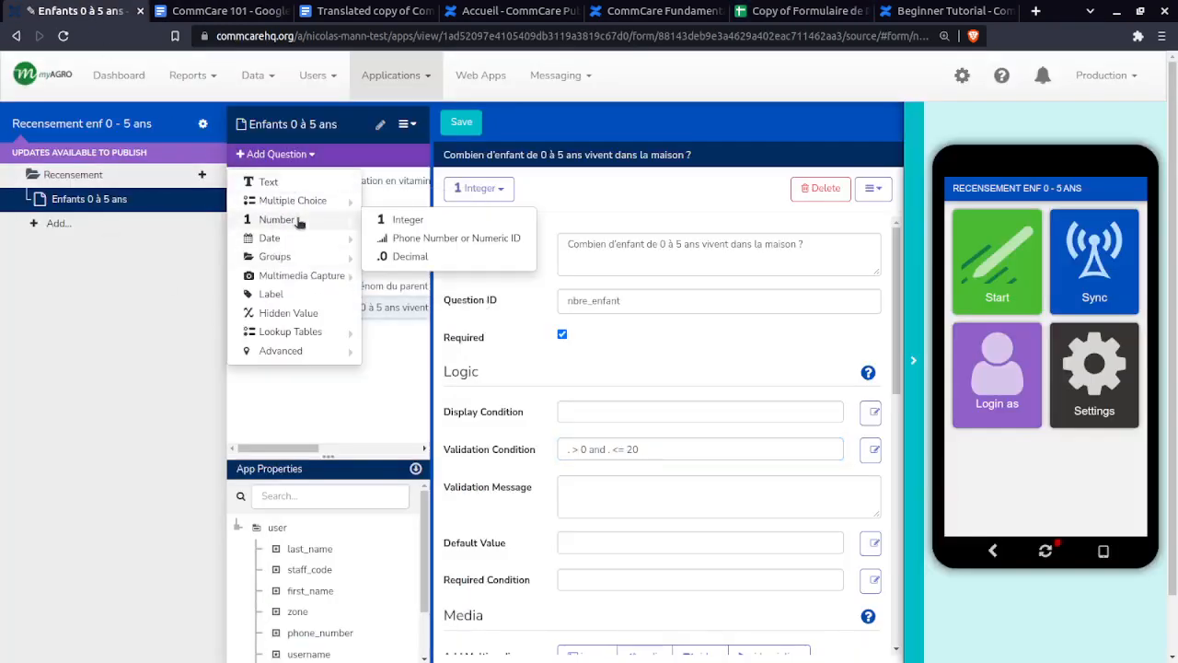
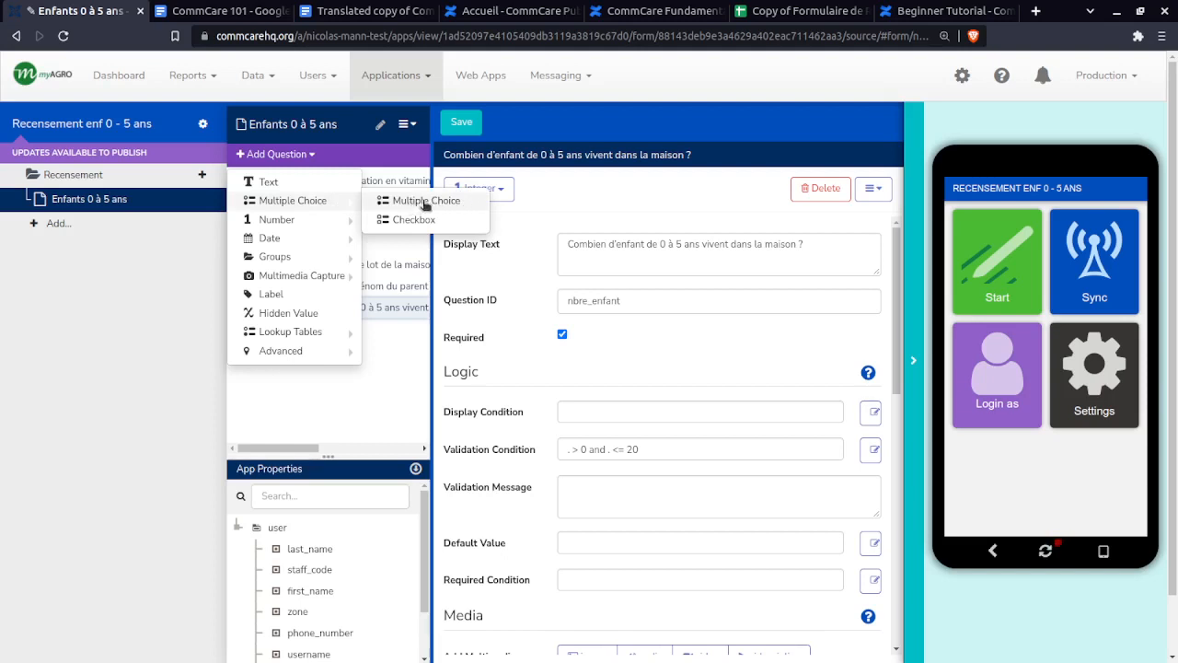
- Add a blank Multiple Choice question after the children-count question, then check the spec's Choice type in B10
left_click(425, 202)
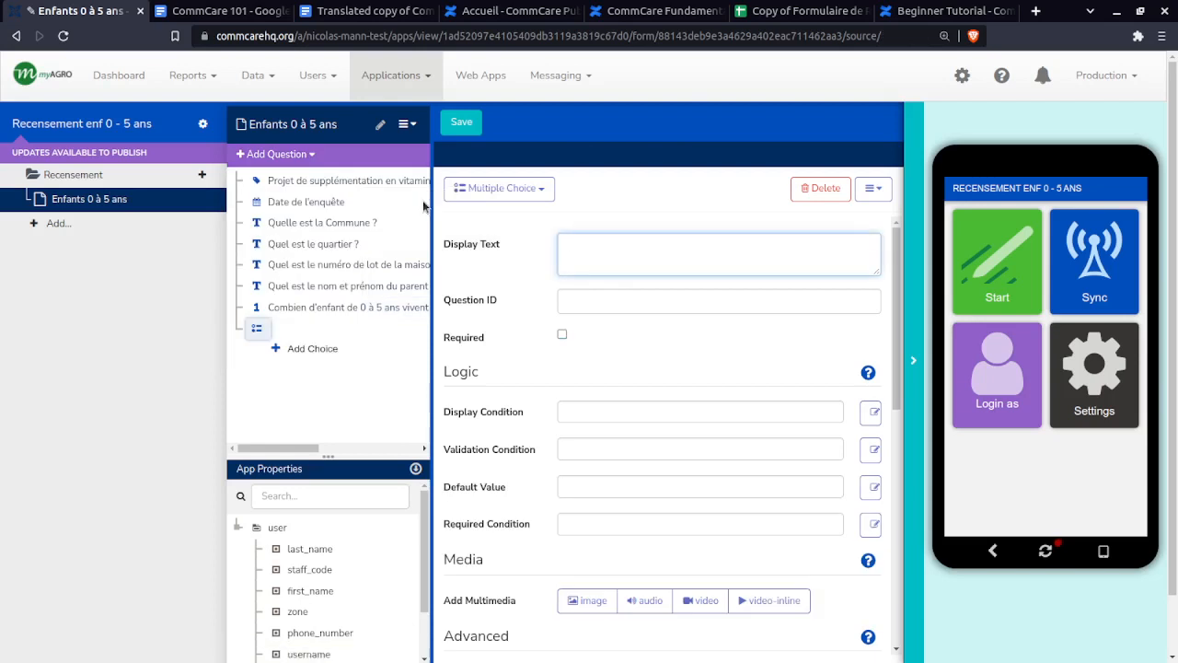
left_click(516, 189)
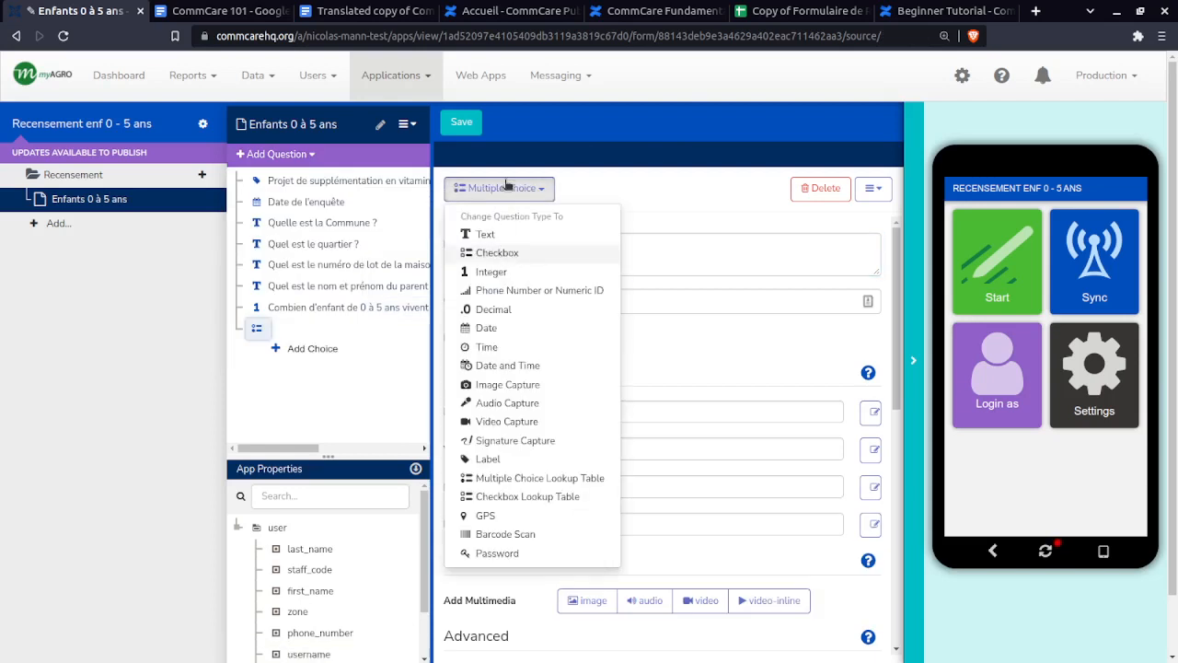
left_click(686, 197)
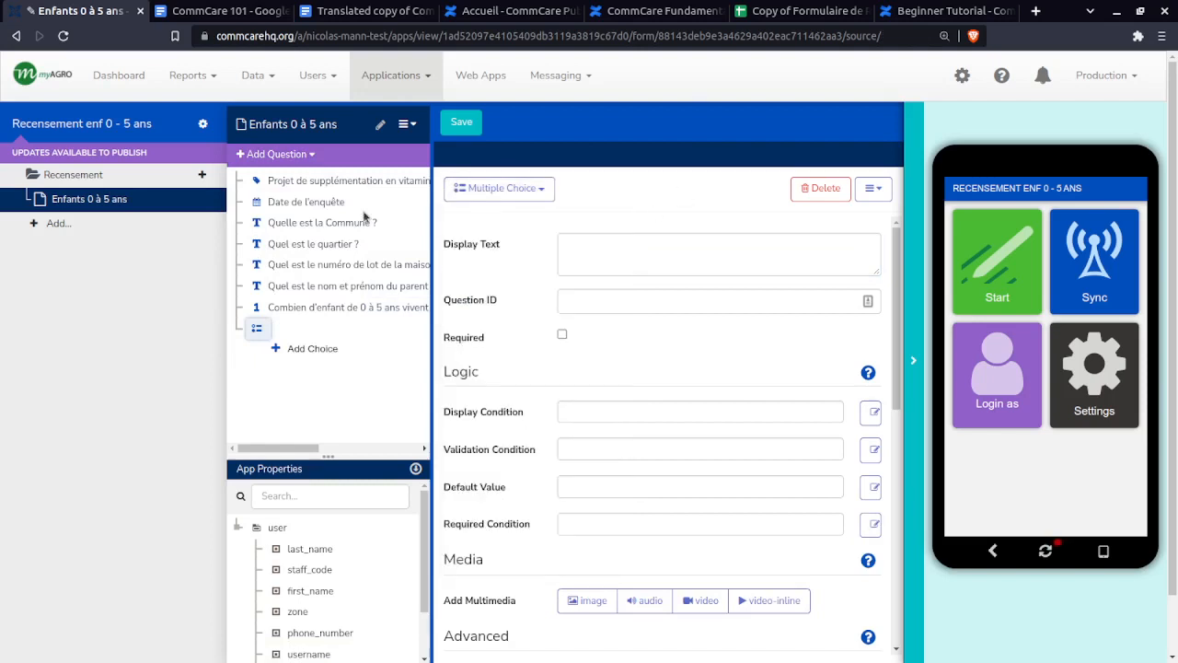
left_click(799, 11)
left_click(85, 328)
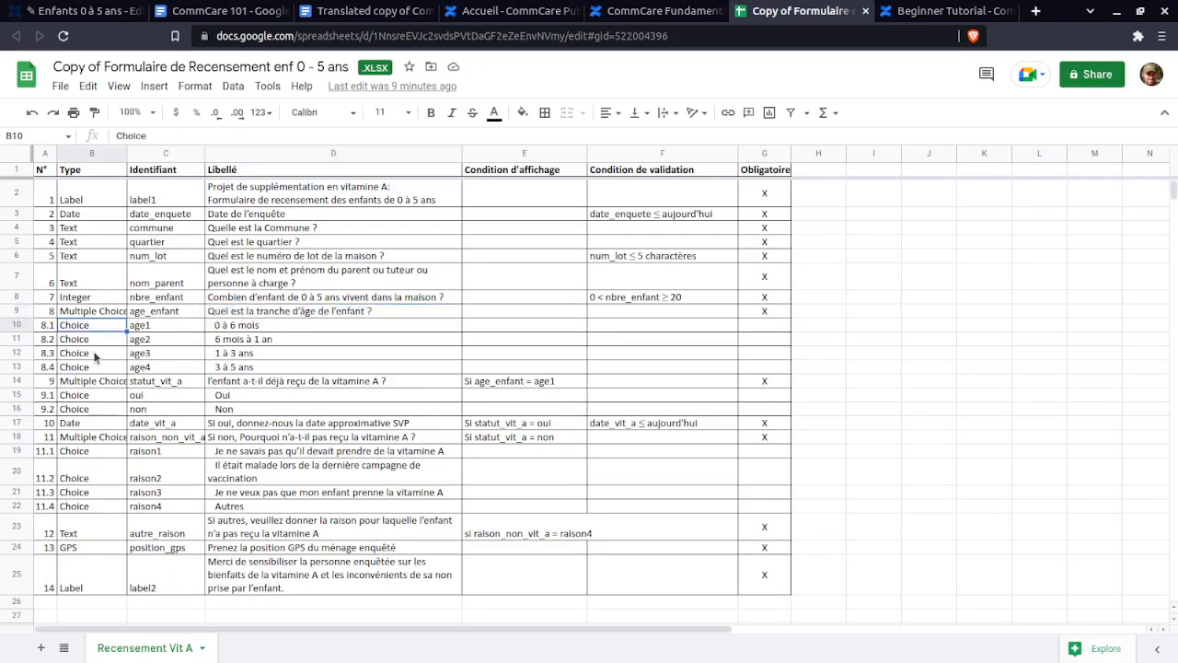
- Compare the Multiple Choice question types in spec rows 9 and 18
left_click(110, 439)
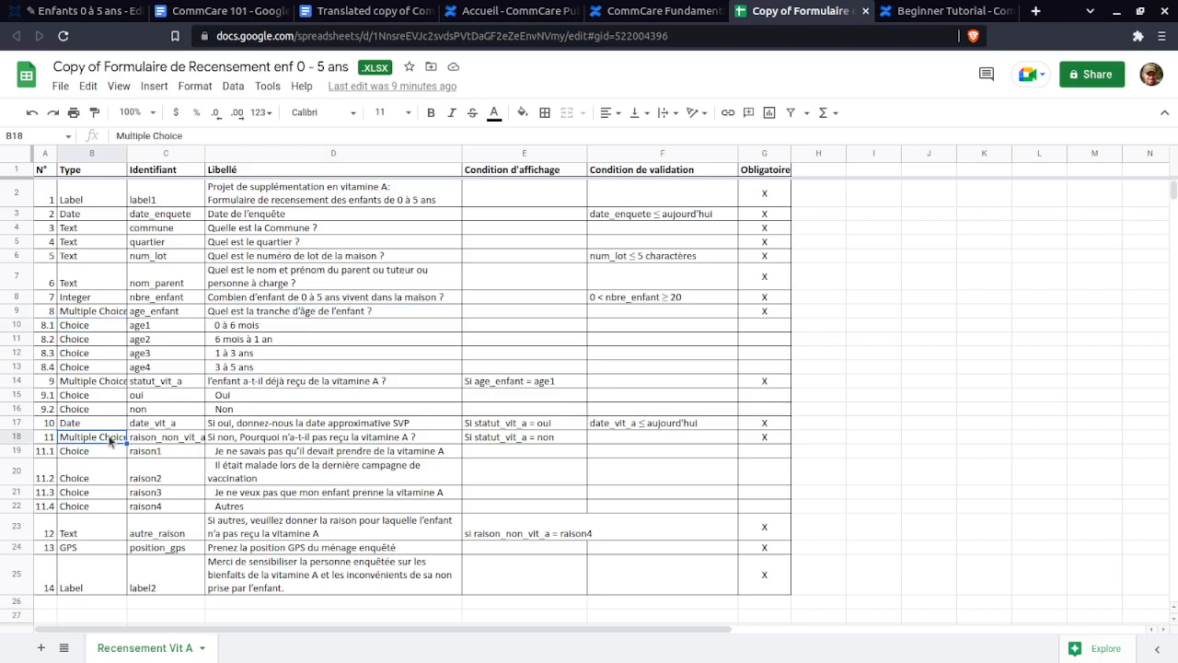
left_click(103, 313)
left_click(112, 441)
left_click(84, 450)
left_click(107, 433)
- Read the age-range question text in D9 and its choice labels in D10 and D11
left_click(331, 310)
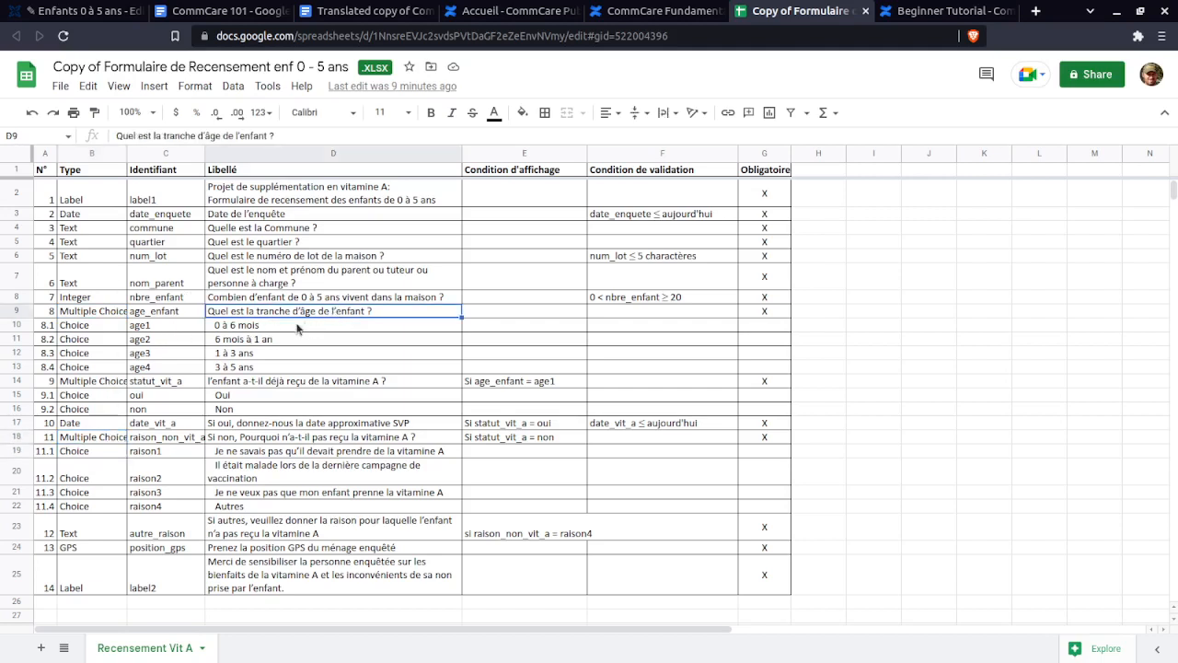
left_click(268, 330)
left_click(272, 339)
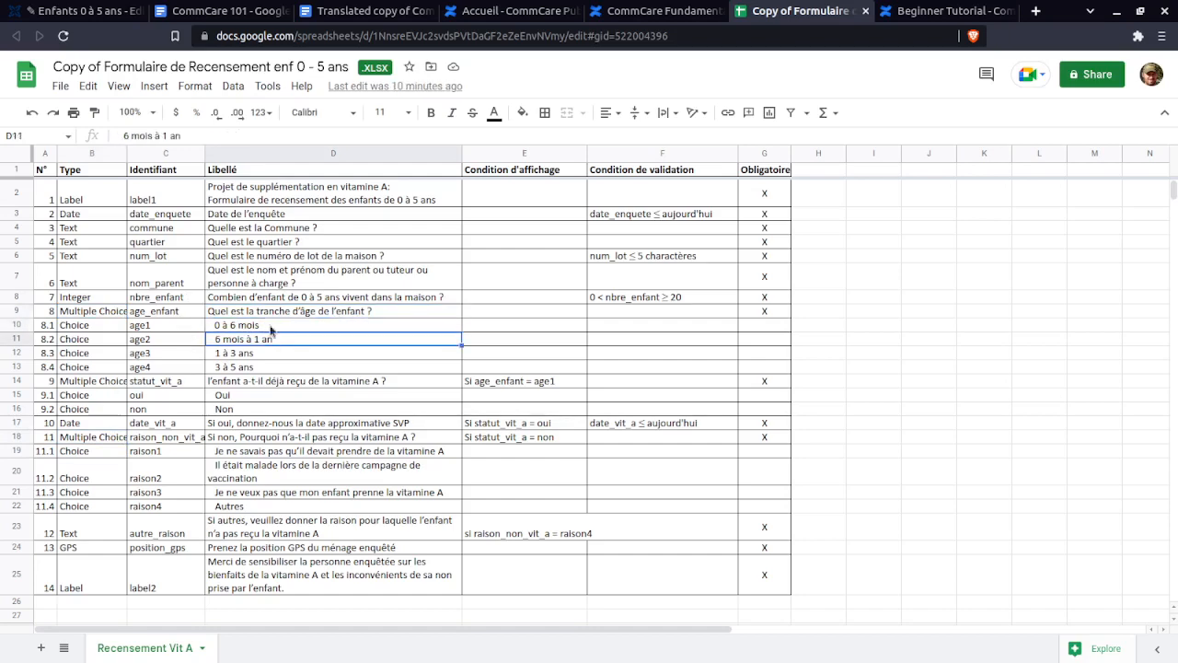
left_click(271, 328)
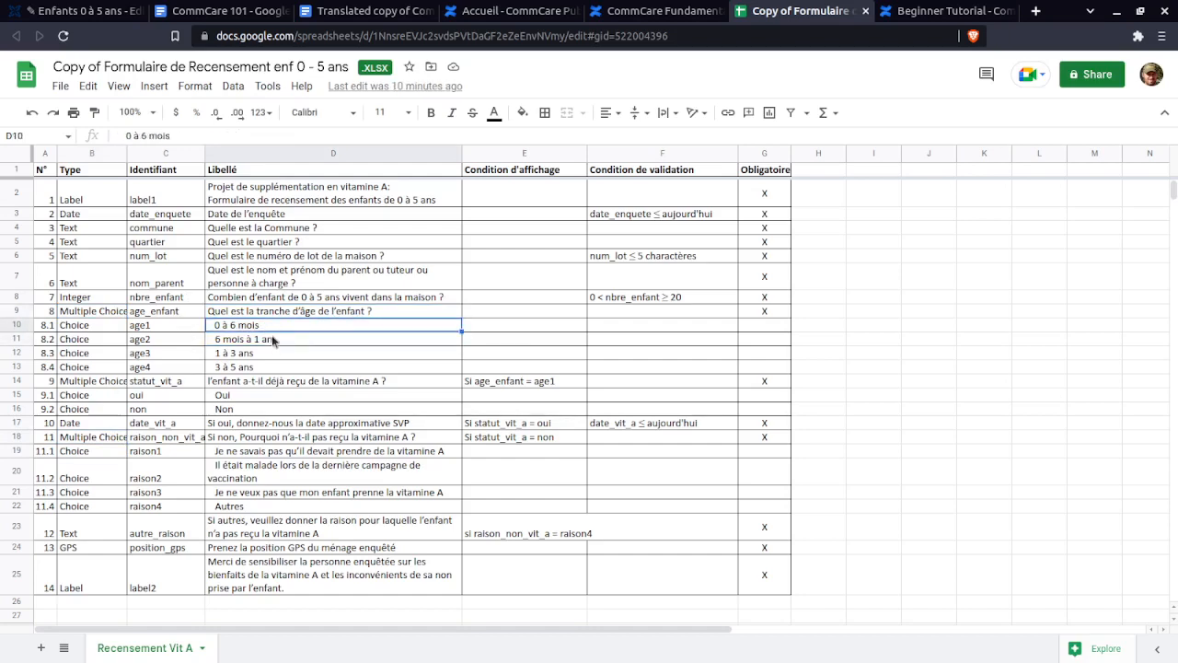
left_click(272, 339)
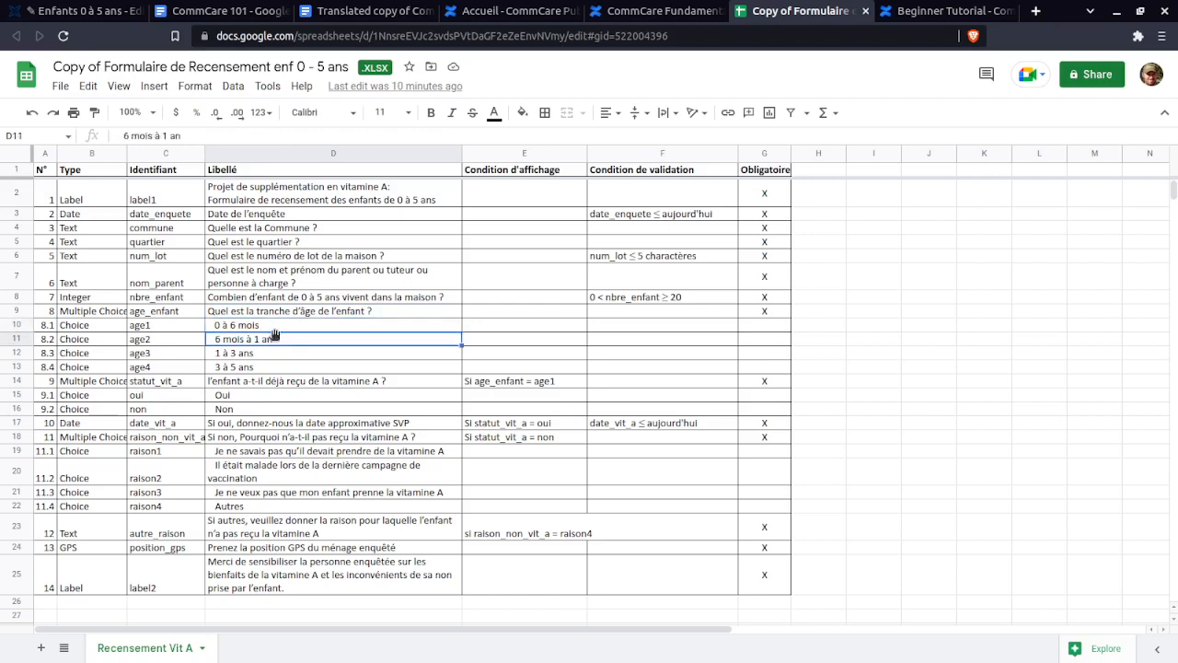
left_click(275, 327)
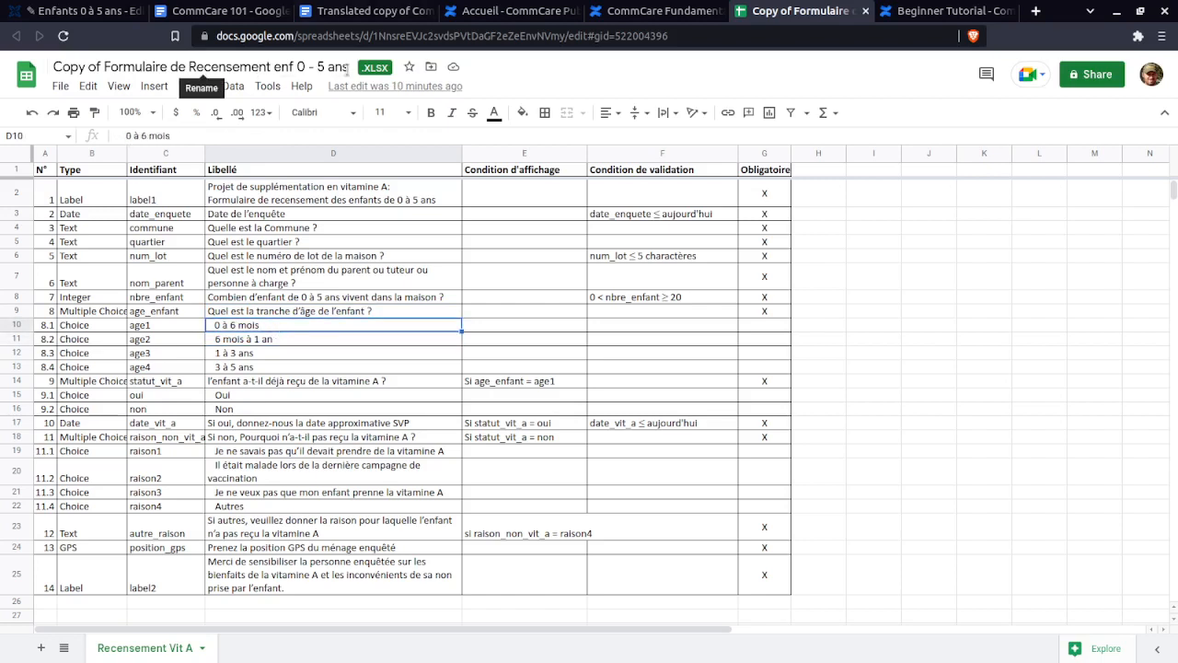
left_click(103, 67)
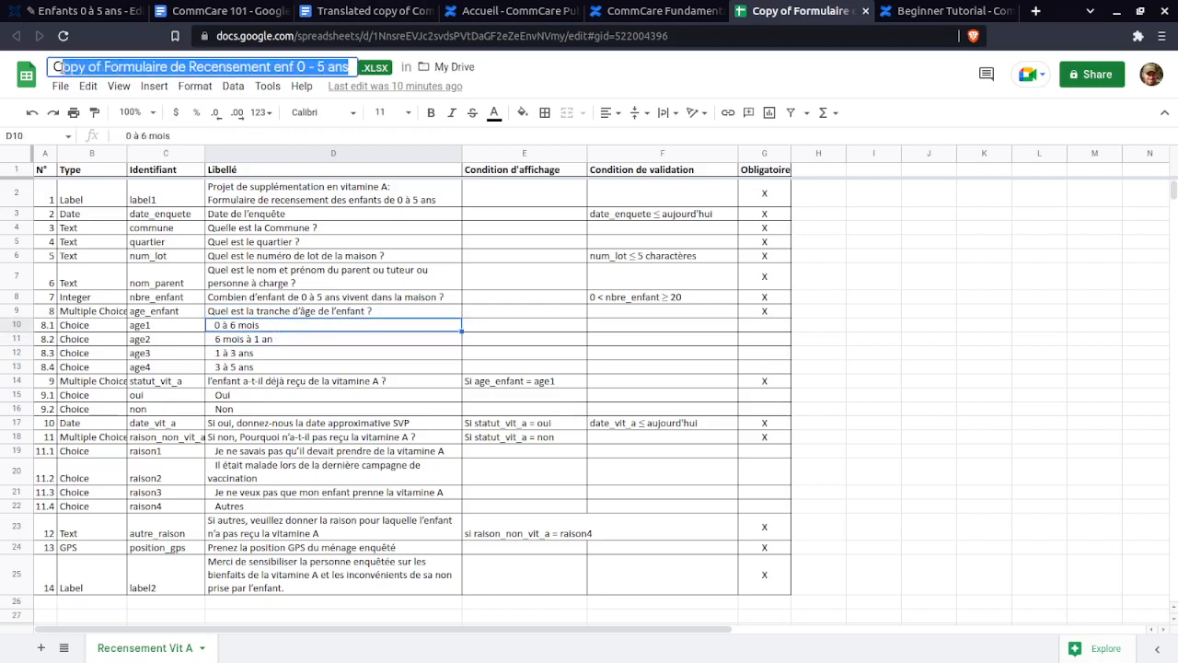
left_click(276, 329)
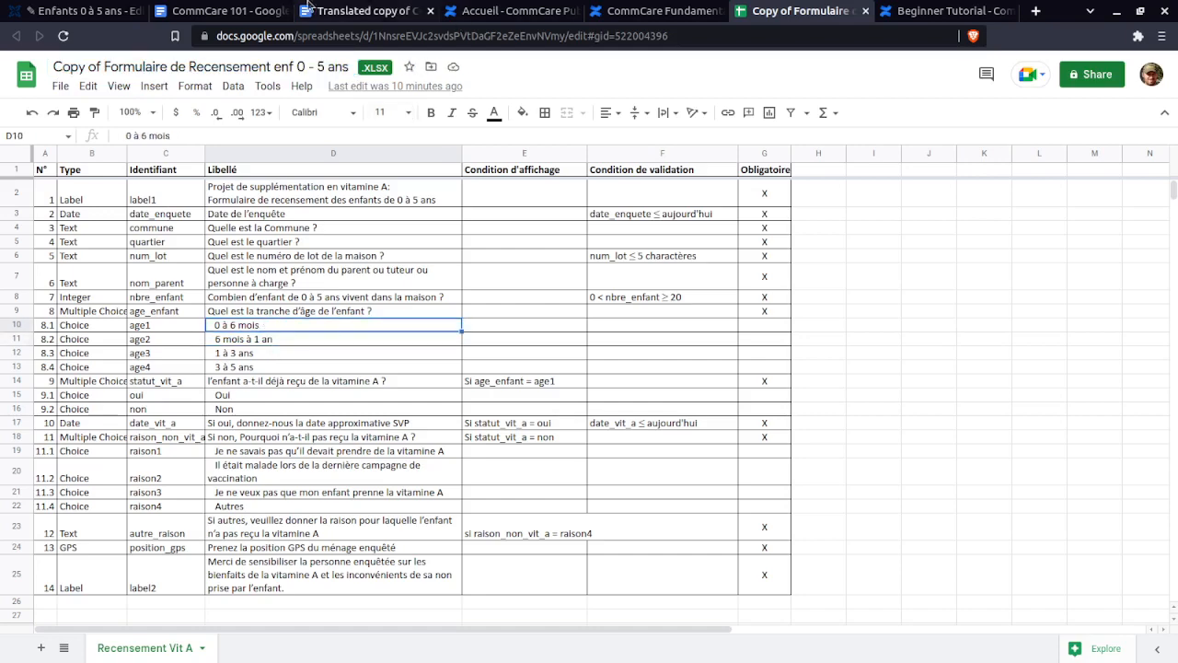
- Paste 'Quel est la tranche d'âge de l'enfant ?' into the new question's Display Text
left_click(27, 7)
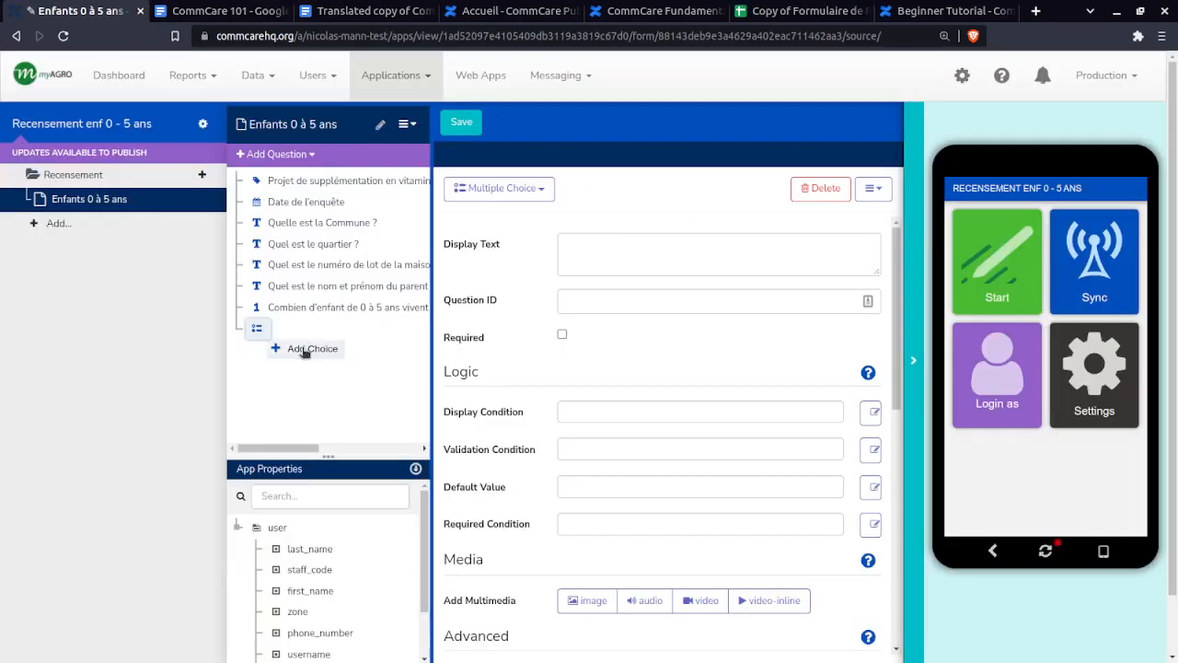
left_click(595, 244)
type("Quel est la tranche d'âge de l'enfant ?")
- Copy the identifier age_enfant from spec cell C9
left_click(797, 11)
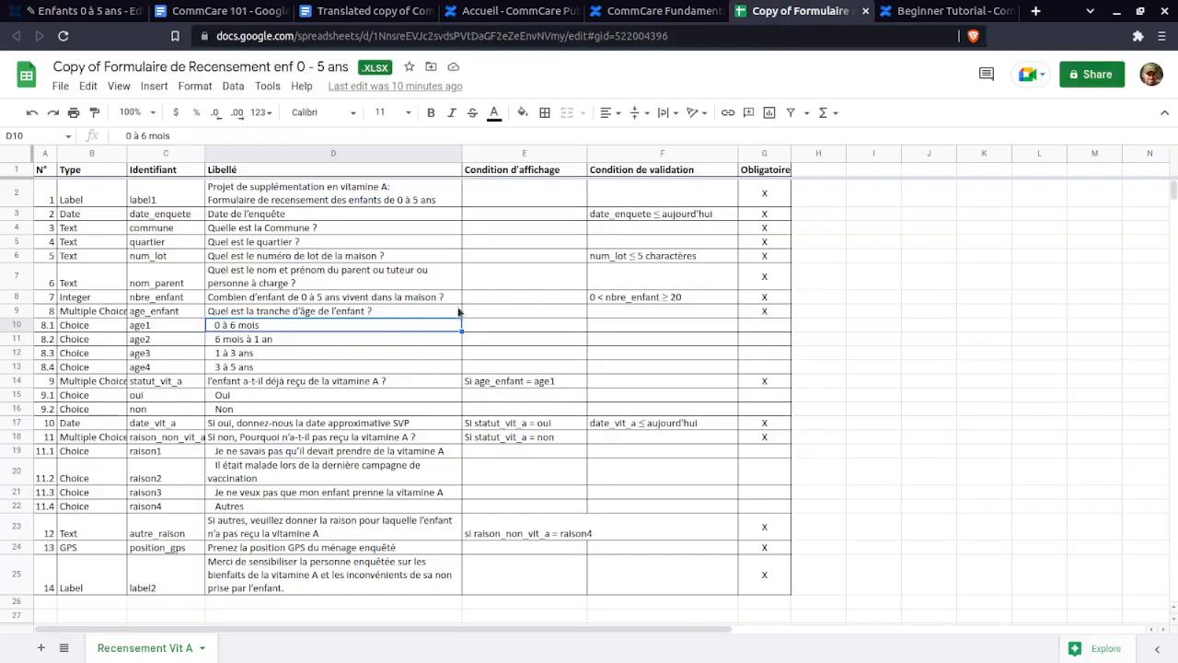
left_click(171, 312)
key("ctrl+c")
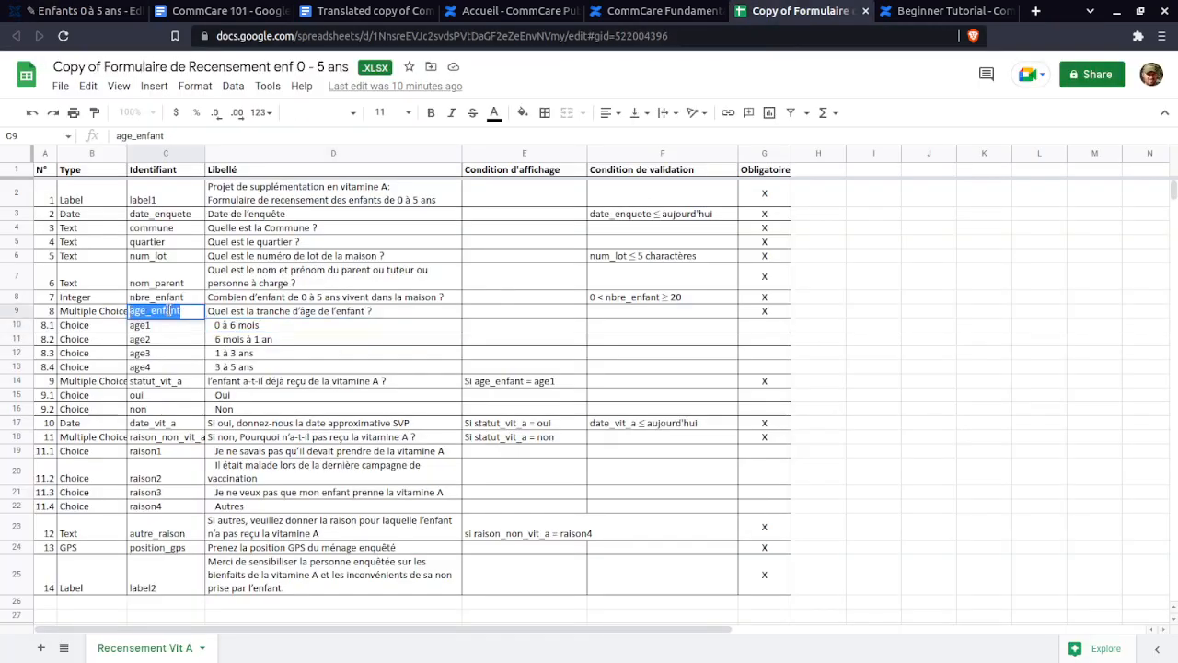
- Set the question ID to age_enfant and make the question required
left_click(100, 12)
triple_click(695, 300)
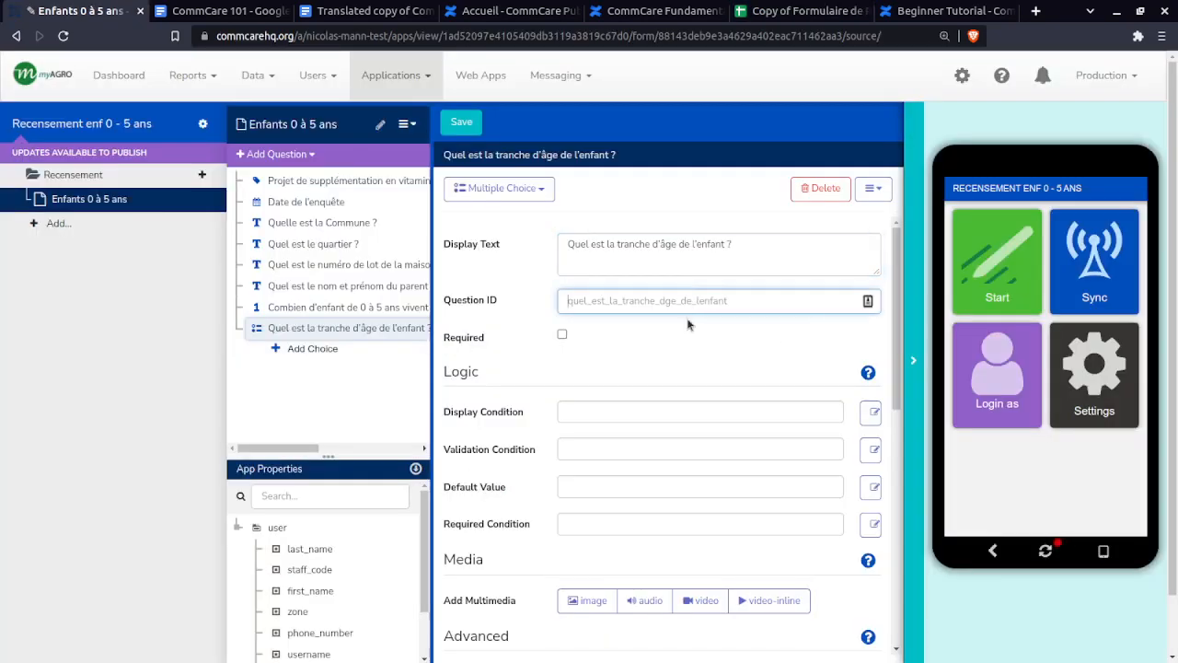
key("ctrl+v")
left_click(563, 335)
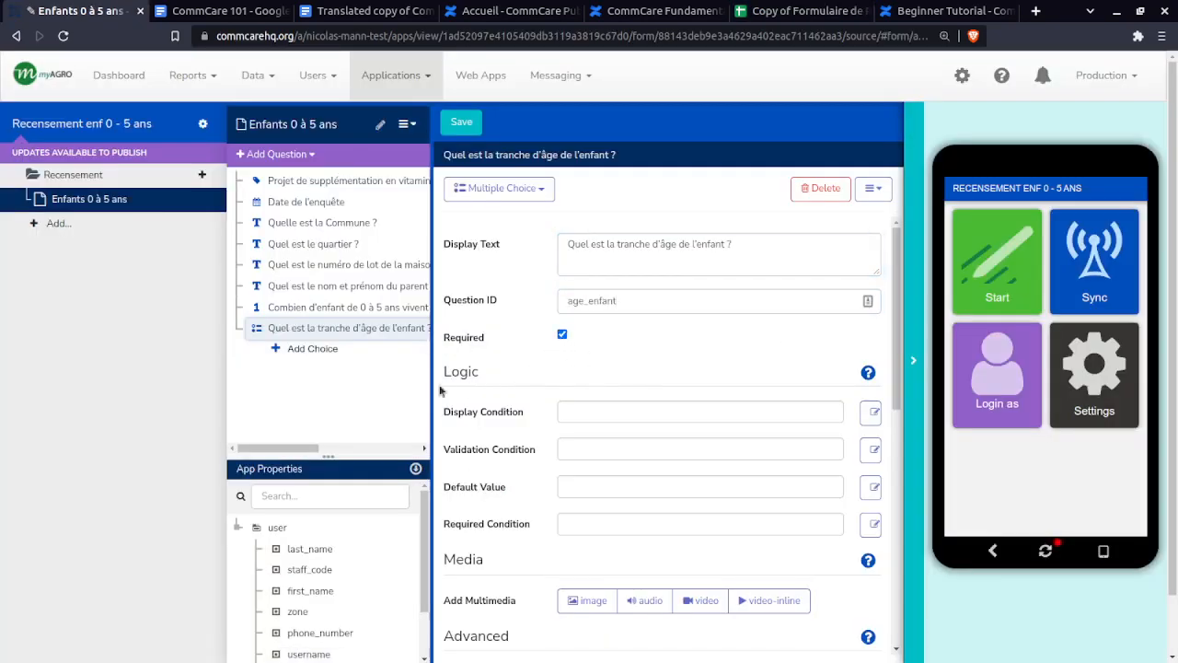
- Add the first choice '0 à 6 mois' with choice value age1, copying the label from D10
left_click(313, 349)
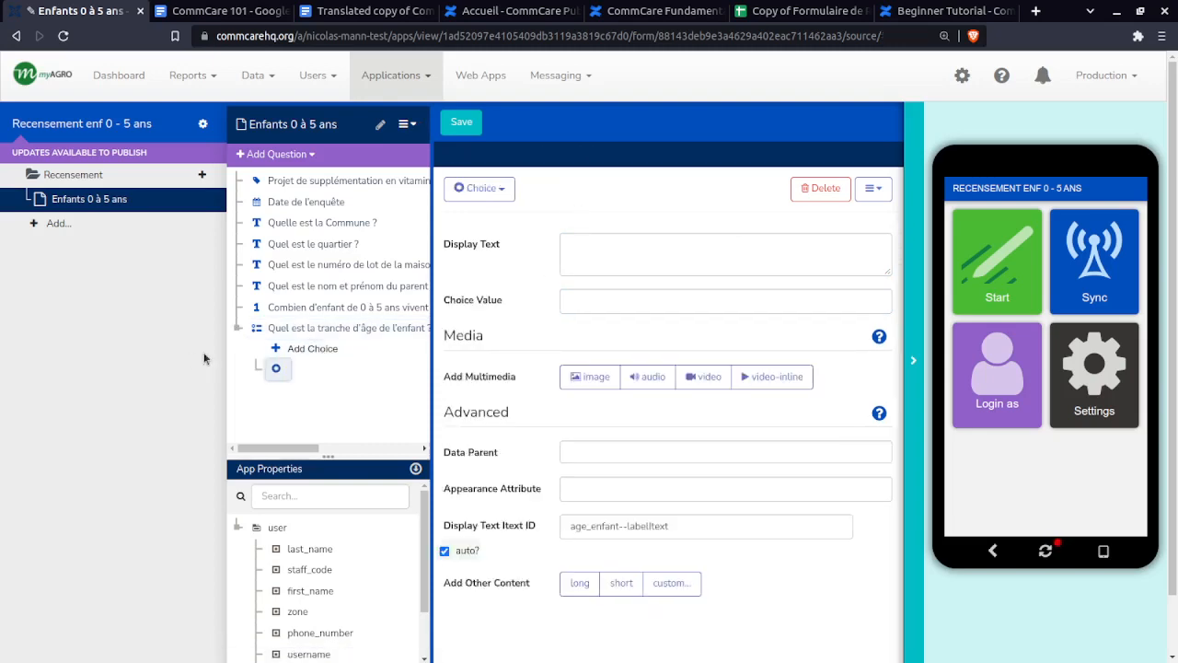
left_click(791, 10)
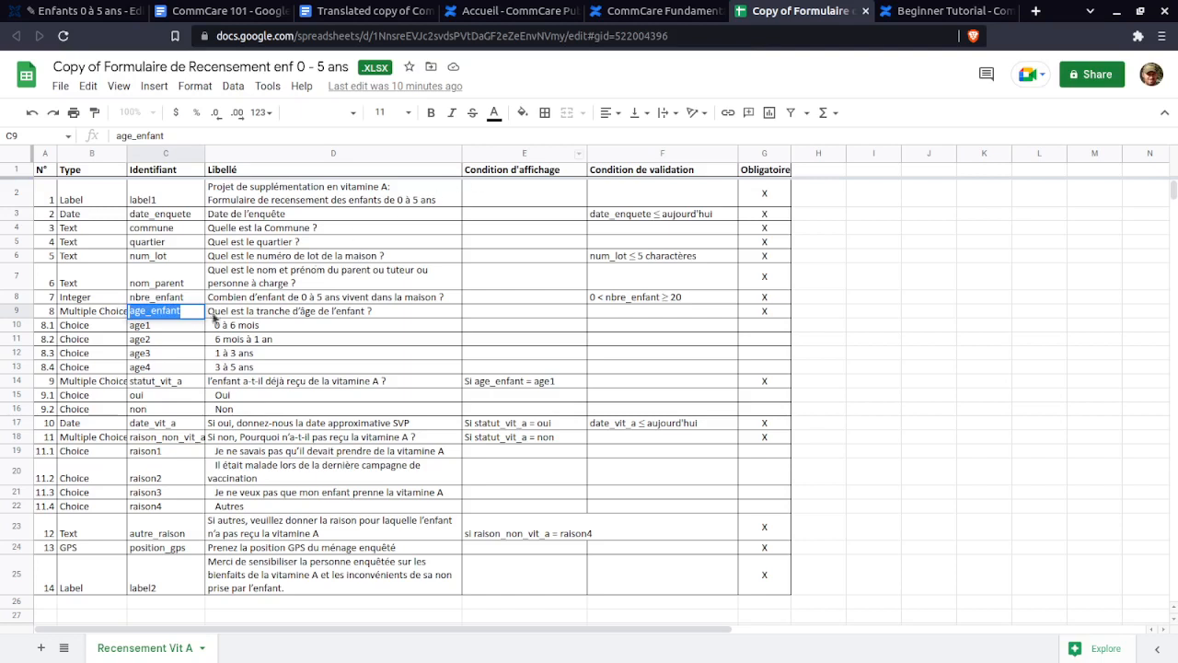
double_click(140, 326)
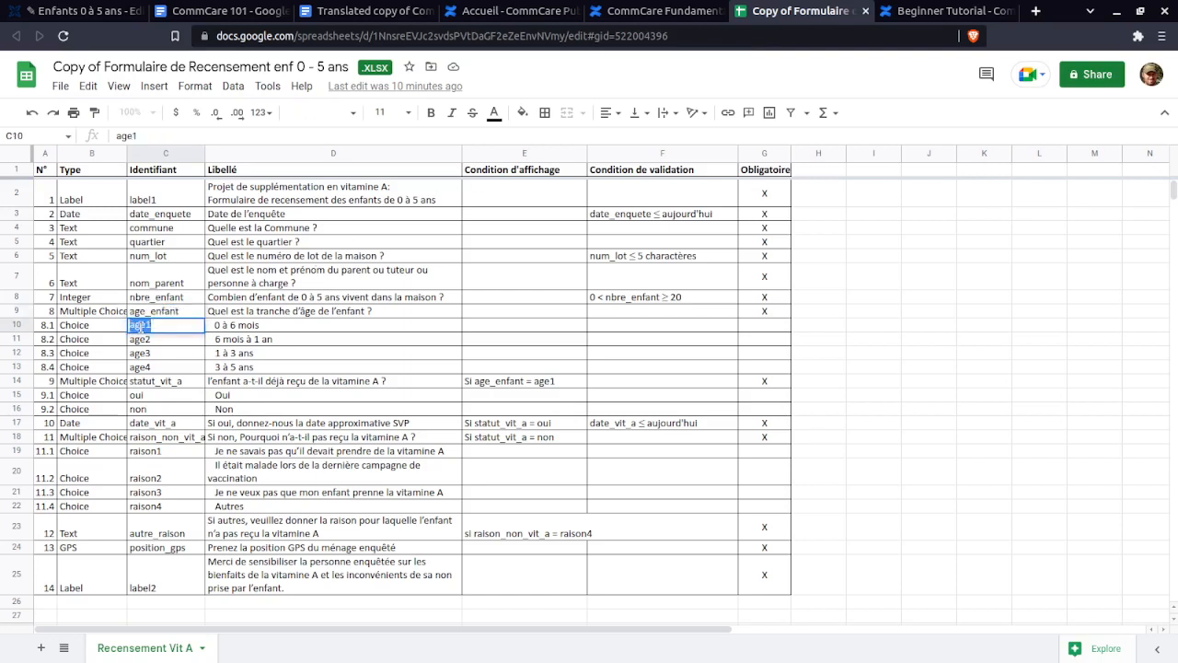
left_click(281, 328)
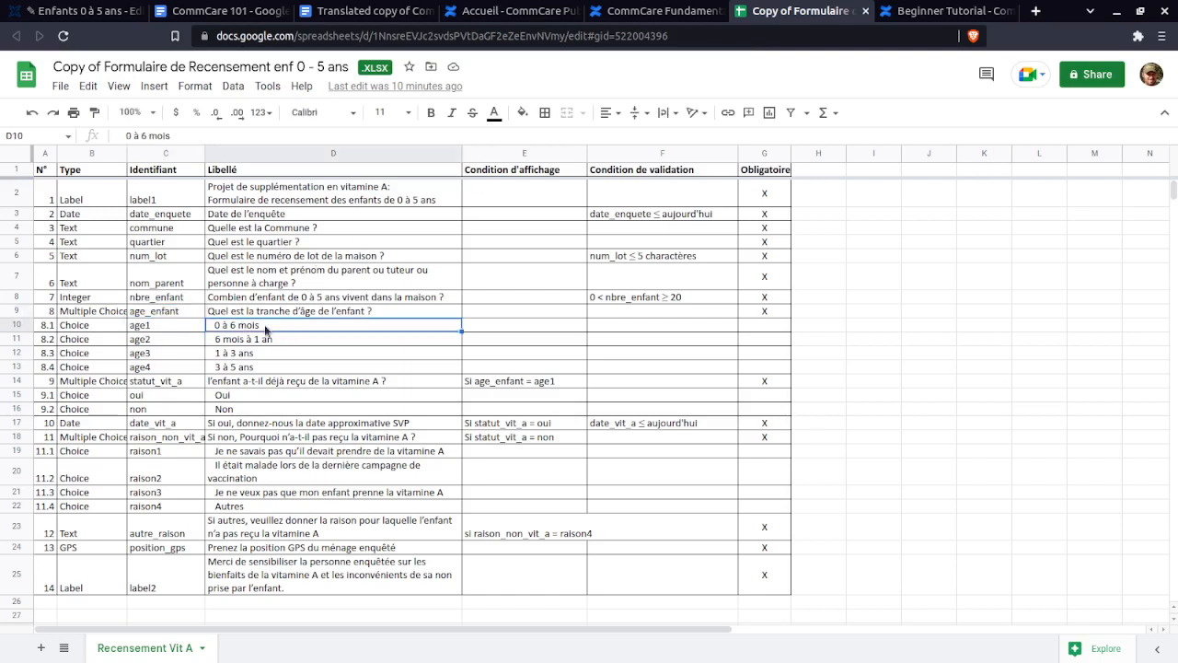
double_click(265, 328)
left_click_drag(273, 324, 211, 324)
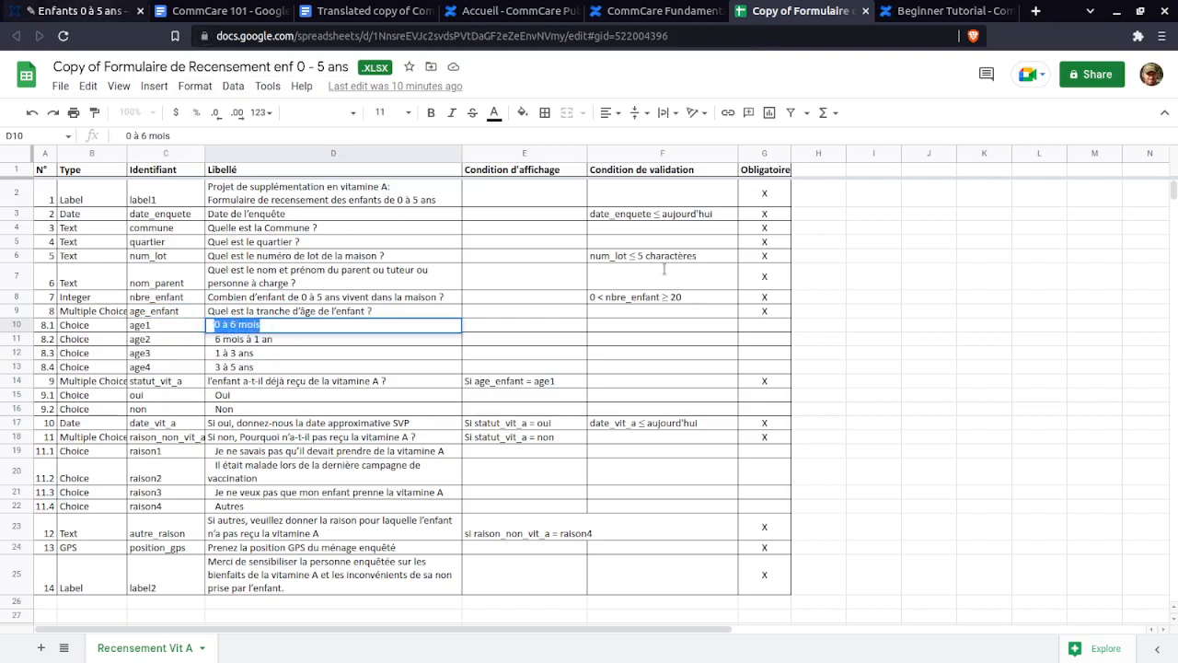
key("ctrl+1")
left_click(713, 231)
key("ctrl+v")
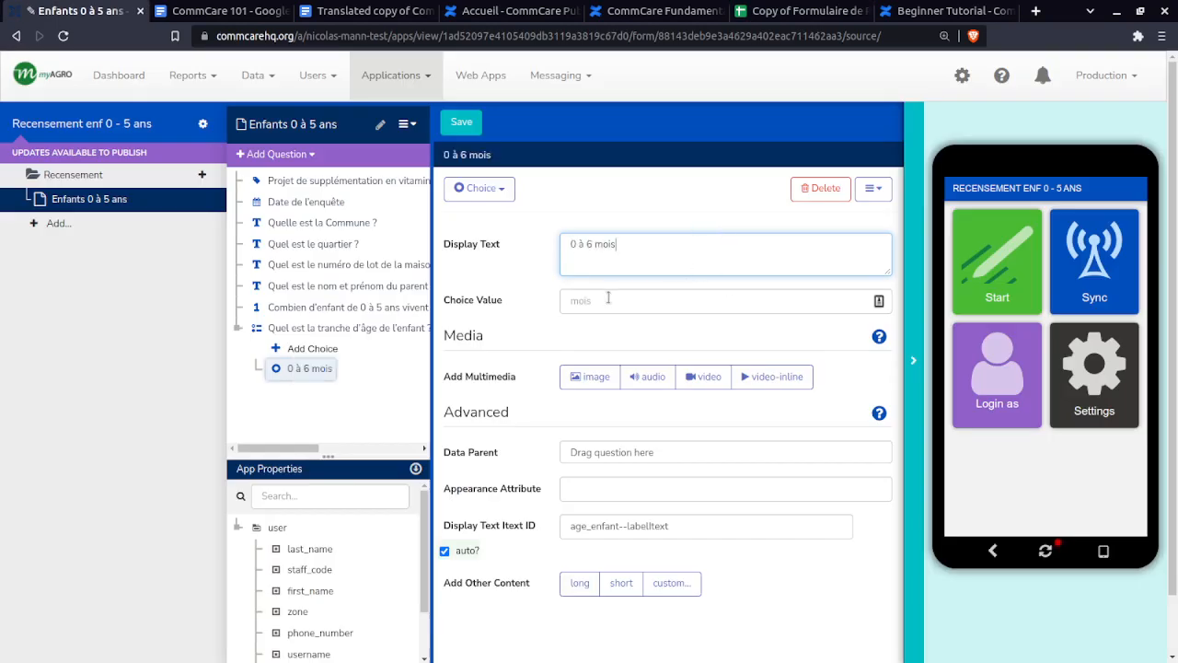
left_click(589, 301)
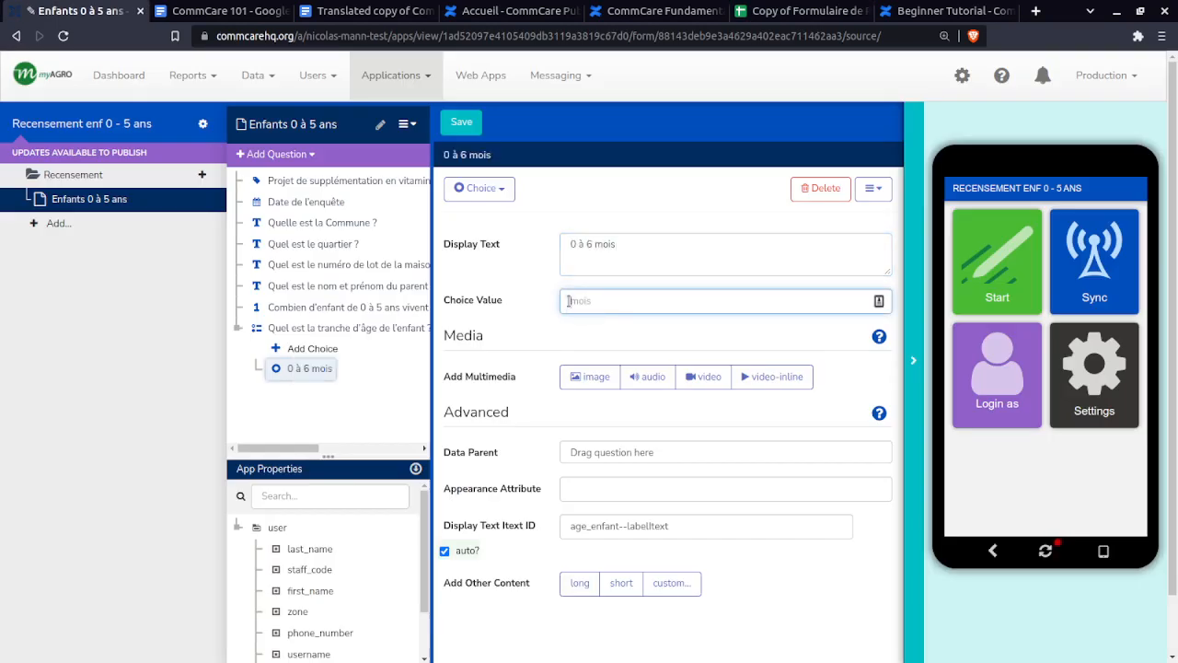
type("age1")
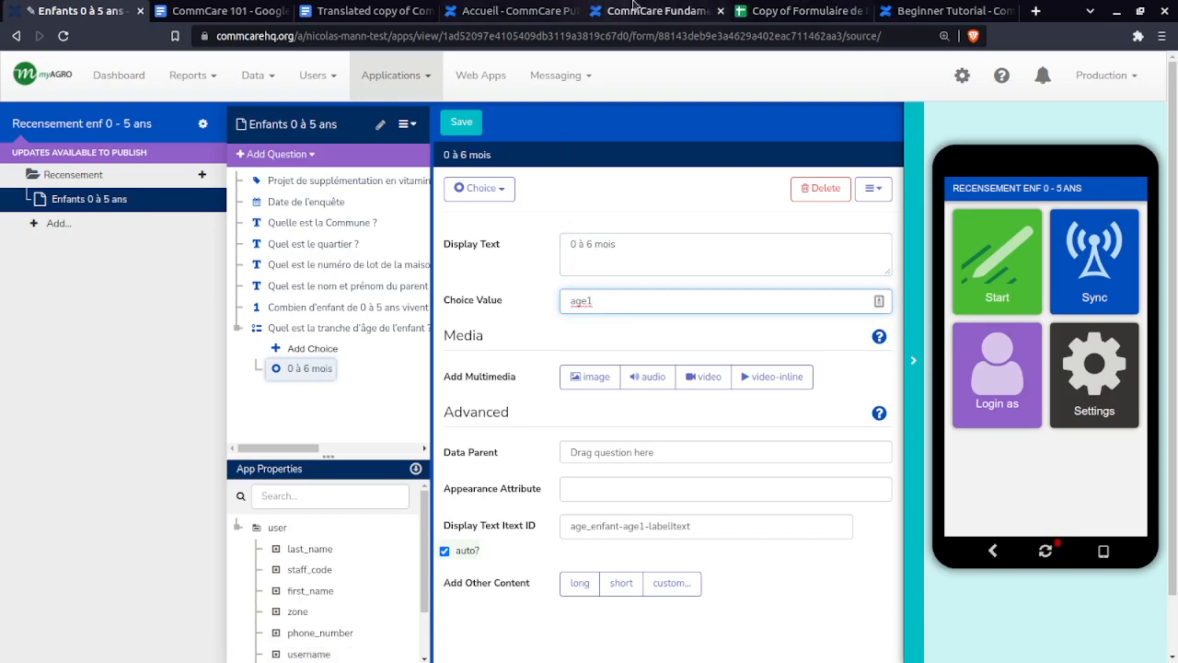
- Highlight '6 mois à 1 an' in spec cell D11 and add a second, empty choice
left_click(792, 10)
double_click(272, 338)
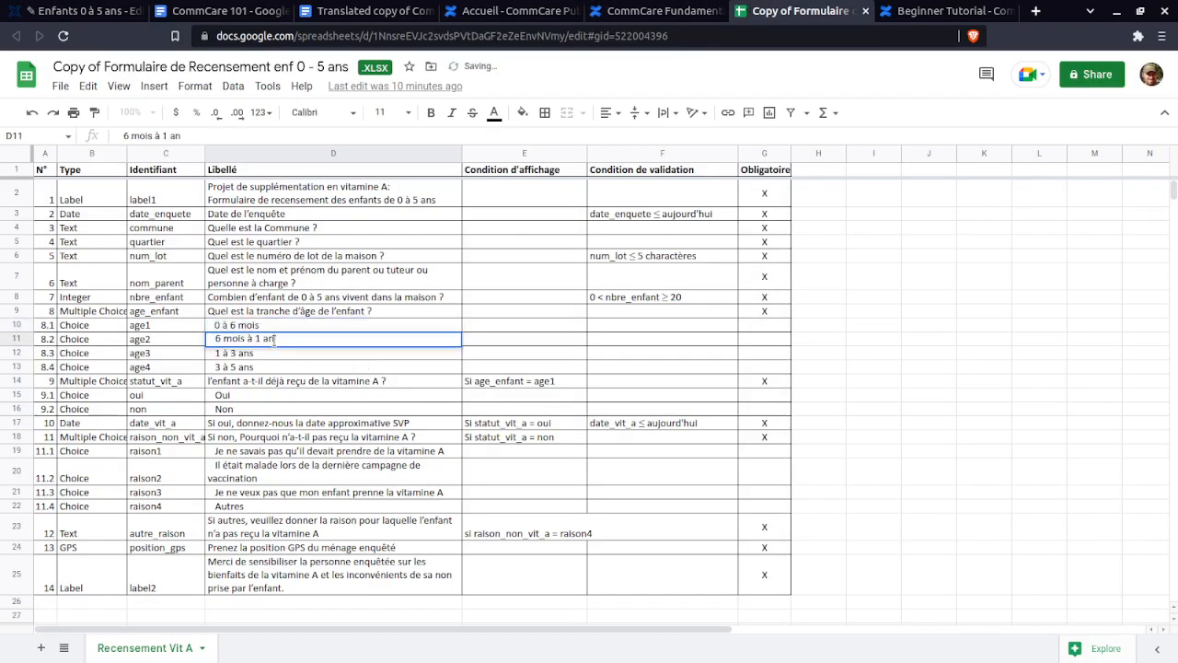
left_click_drag(273, 338, 217, 338)
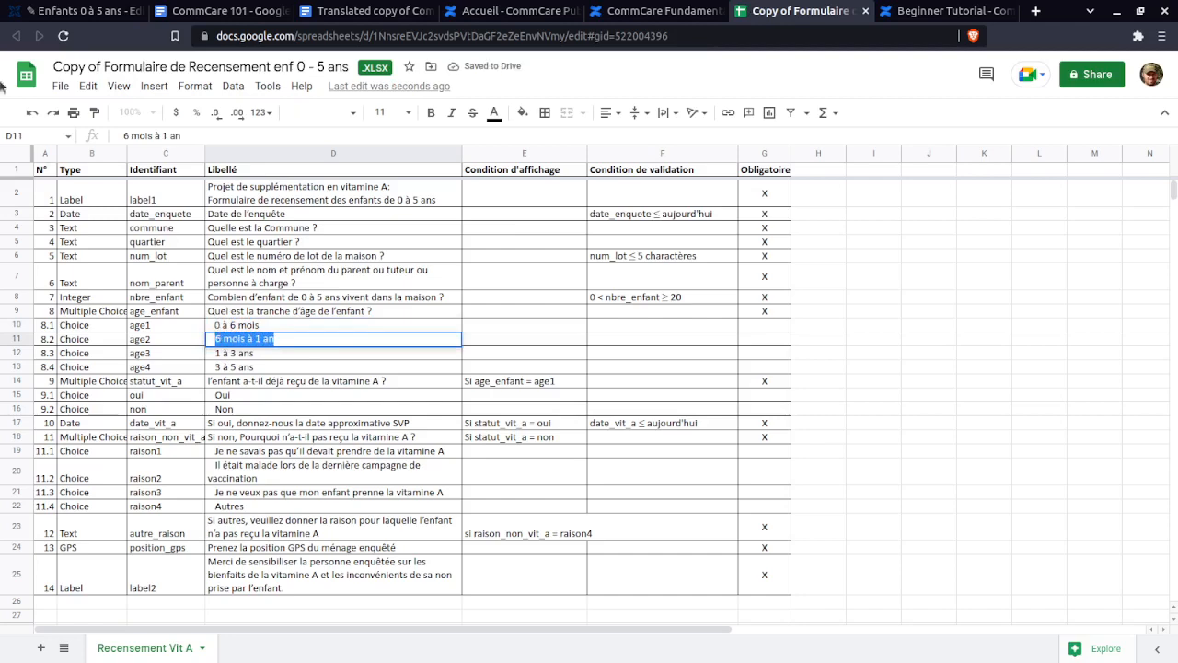
left_click(64, 11)
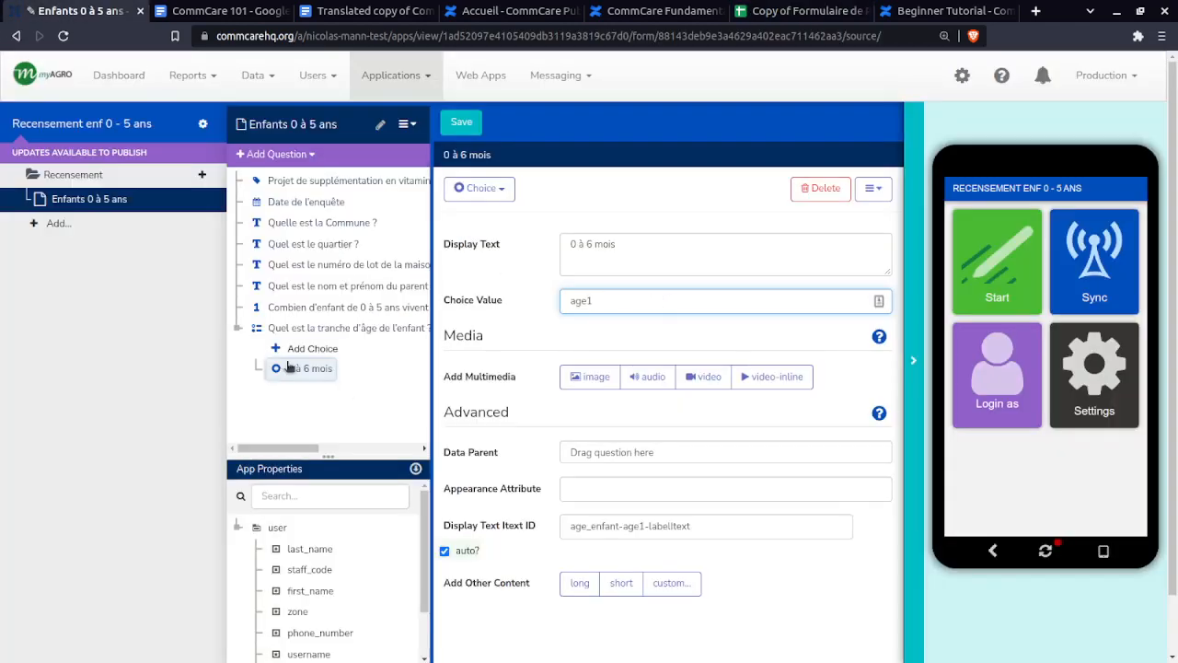
left_click(312, 348)
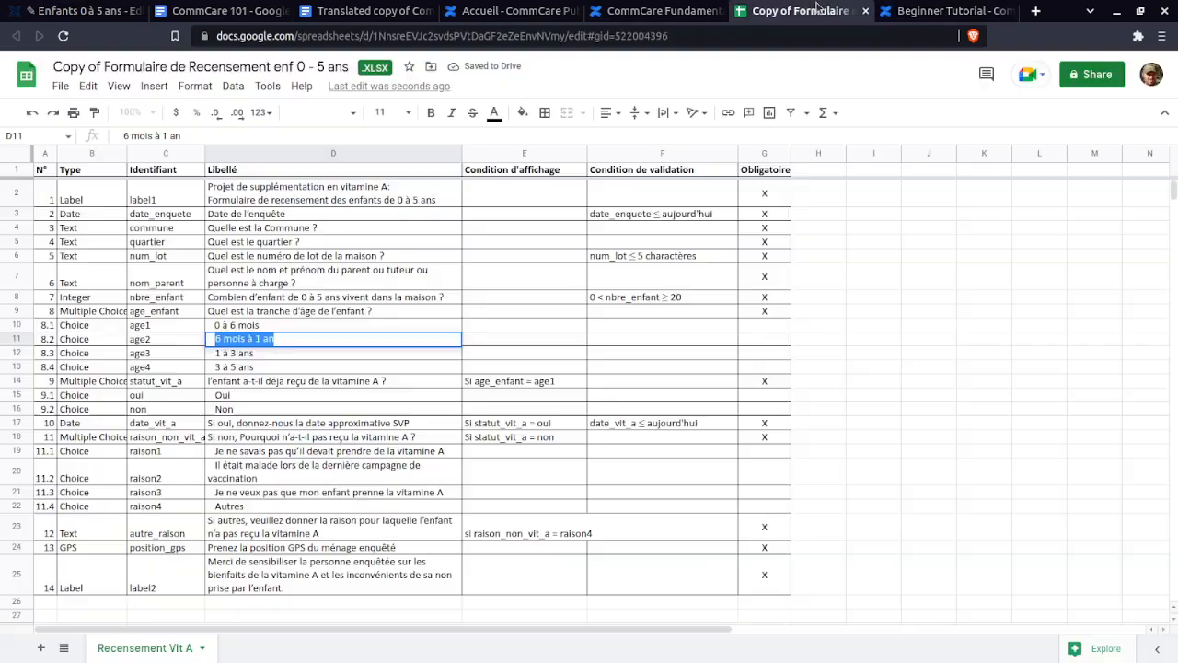
- Select the '6 mois à 1 an' label in D11 and delete the blank choice
left_click(801, 11)
left_click(83, 11)
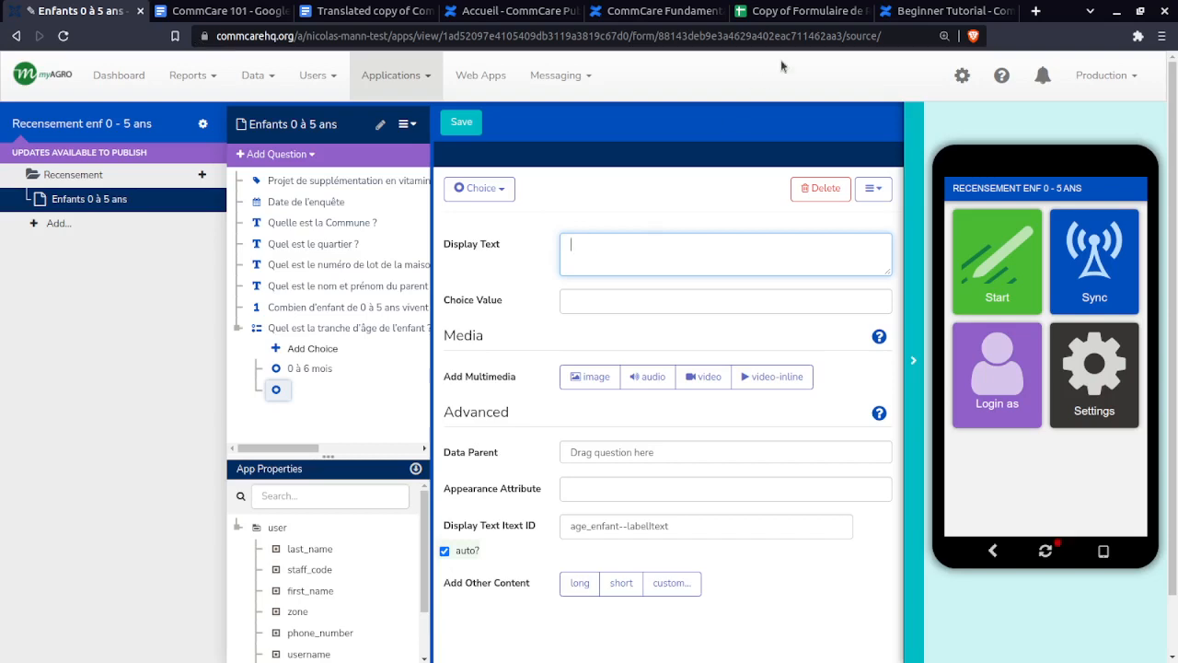
left_click(790, 11)
triple_click(240, 339)
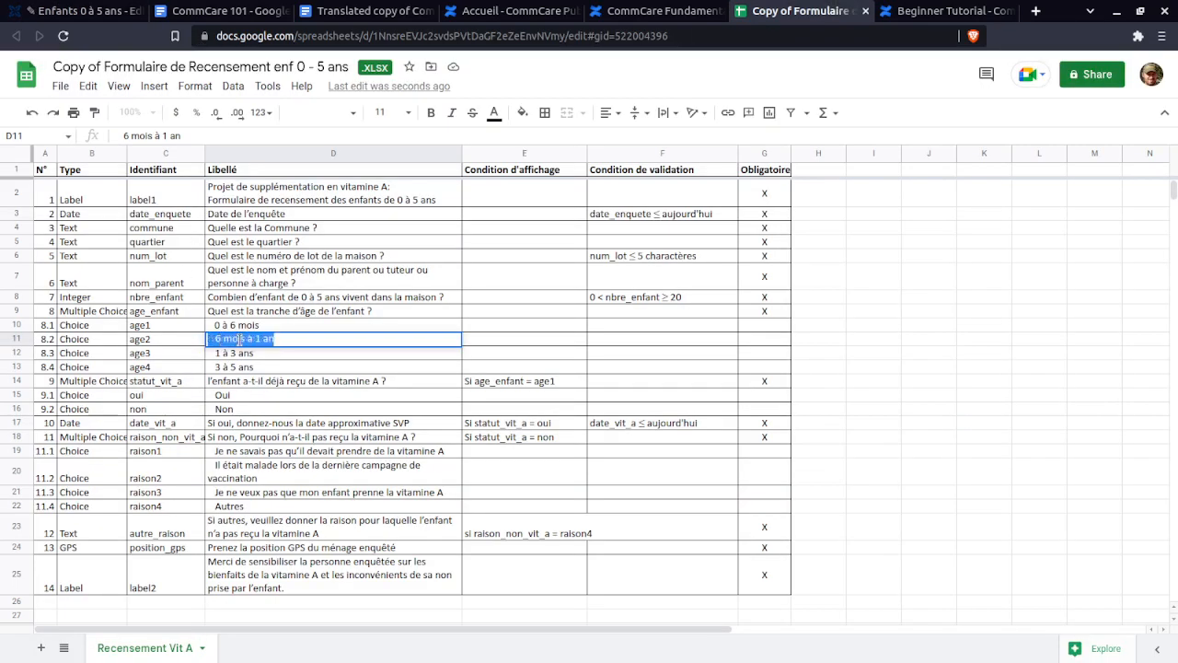
left_click(239, 339)
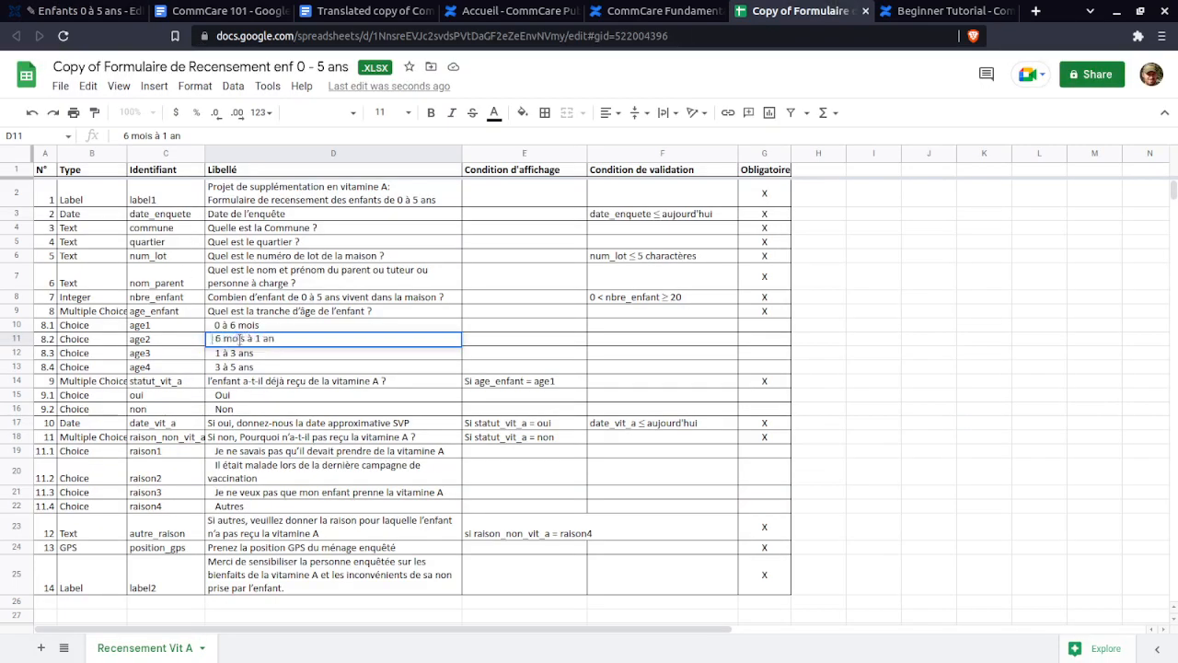
key("shift+Right")
key("shift+Right")
key("shift+Right")
key("shift+Right")
key("shift+Right")
key("shift+Right")
key("shift+Right")
key("shift+Right")
key("shift+Right")
key("shift+Right")
key("shift+Right")
key("shift+Right")
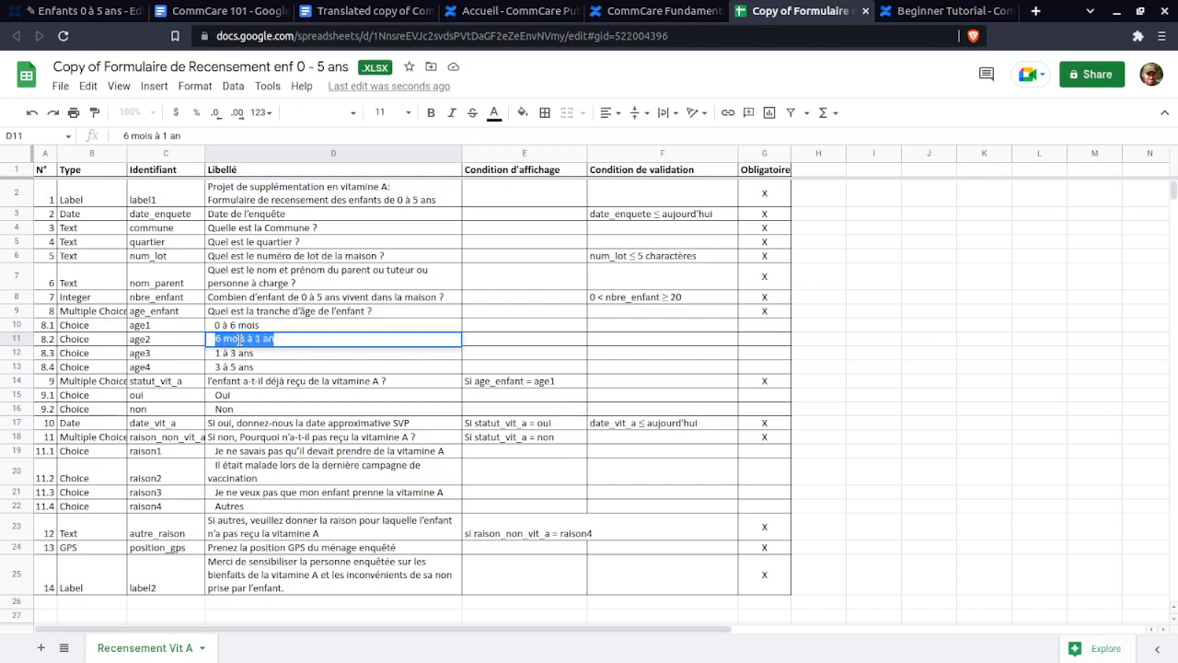
left_click(83, 11)
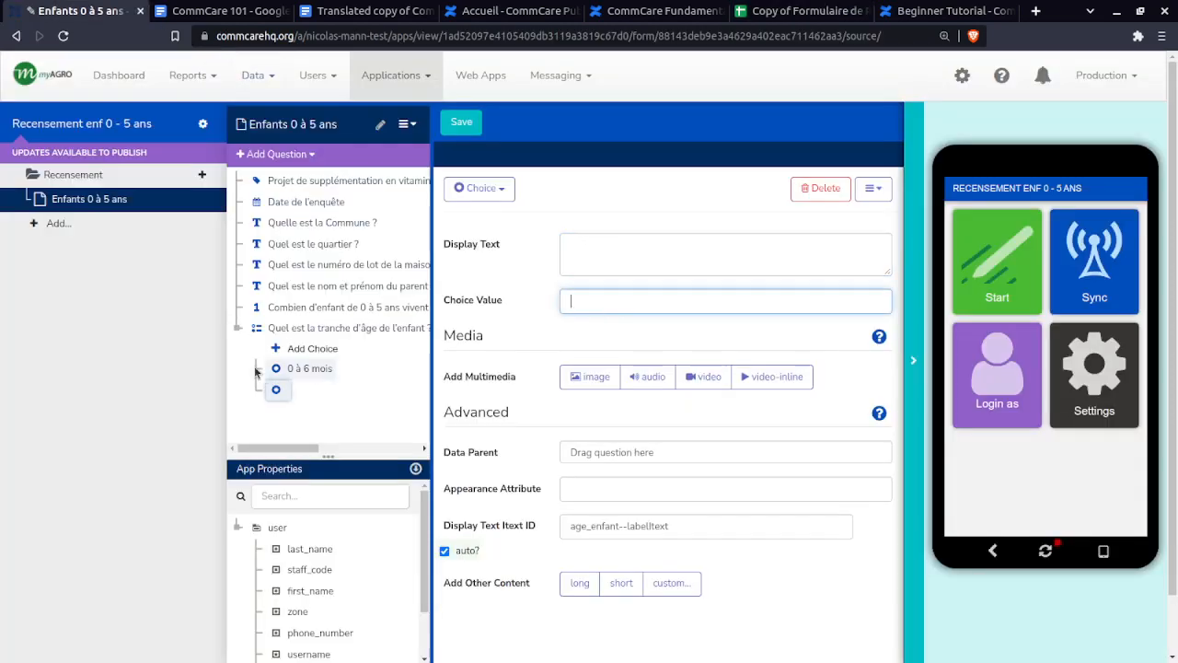
left_click(821, 188)
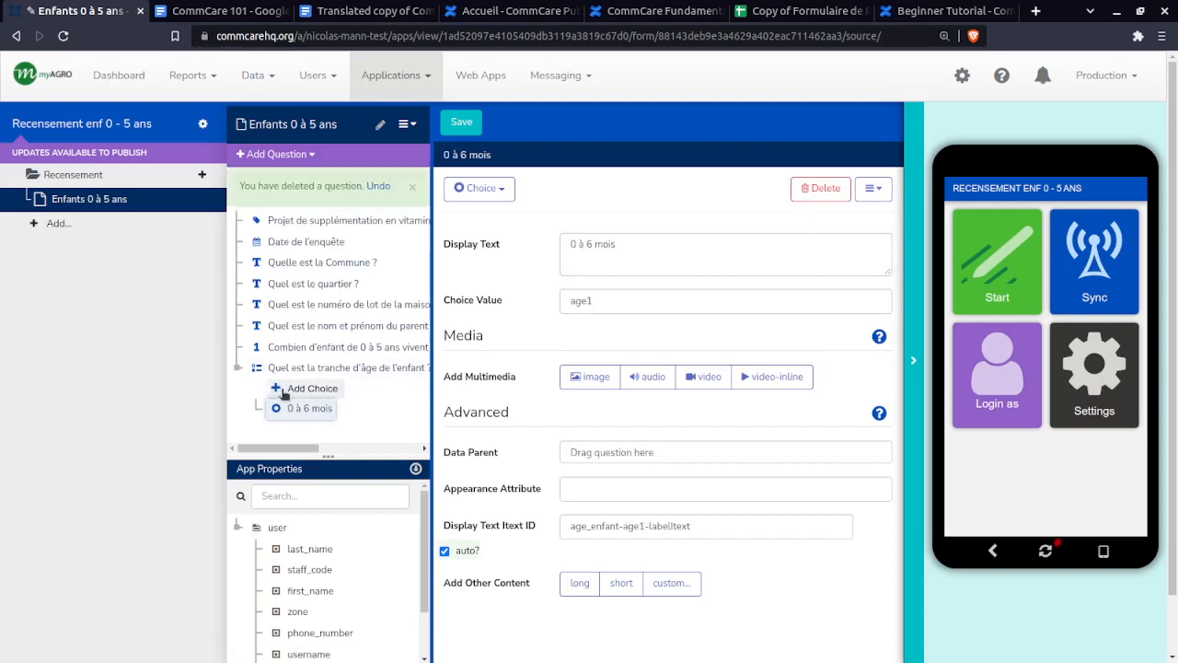
- Add the choice '6 mois à 1 an' with value age2
left_click(304, 387)
left_click(592, 249)
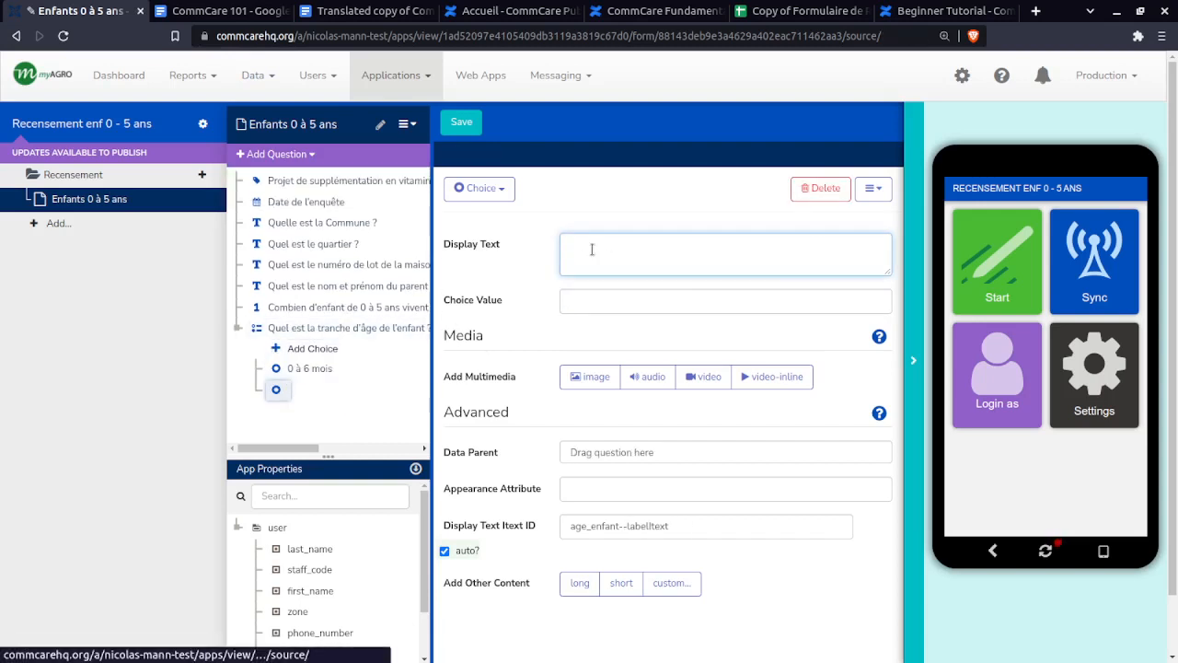
left_click(797, 12)
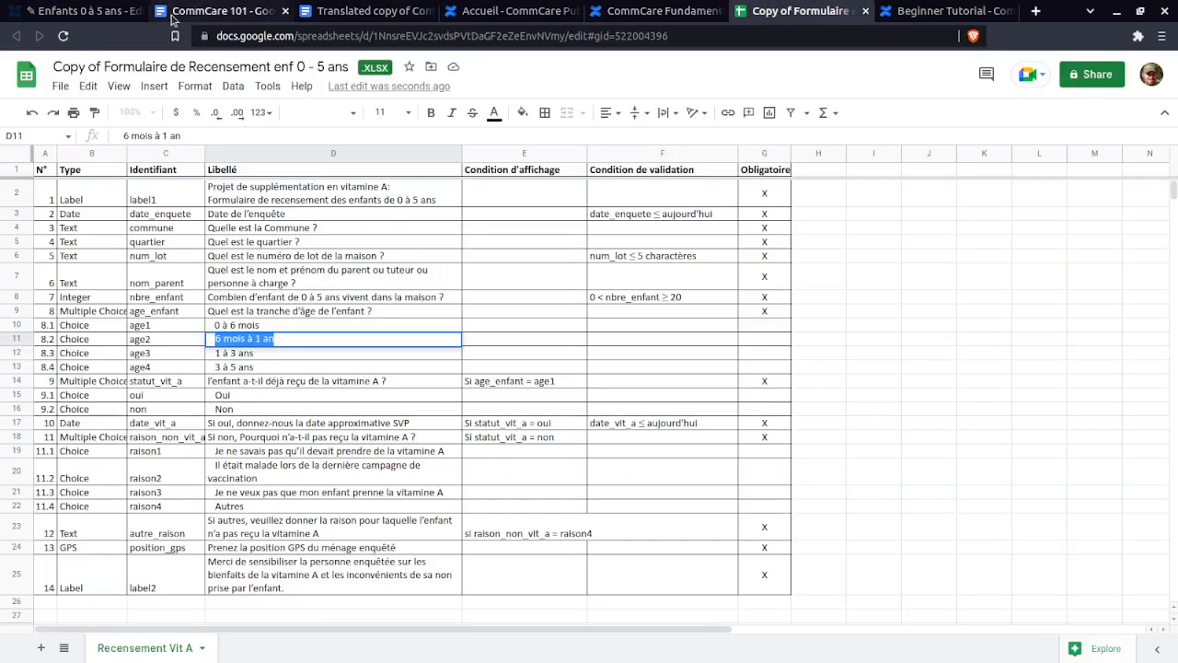
left_click(65, 11)
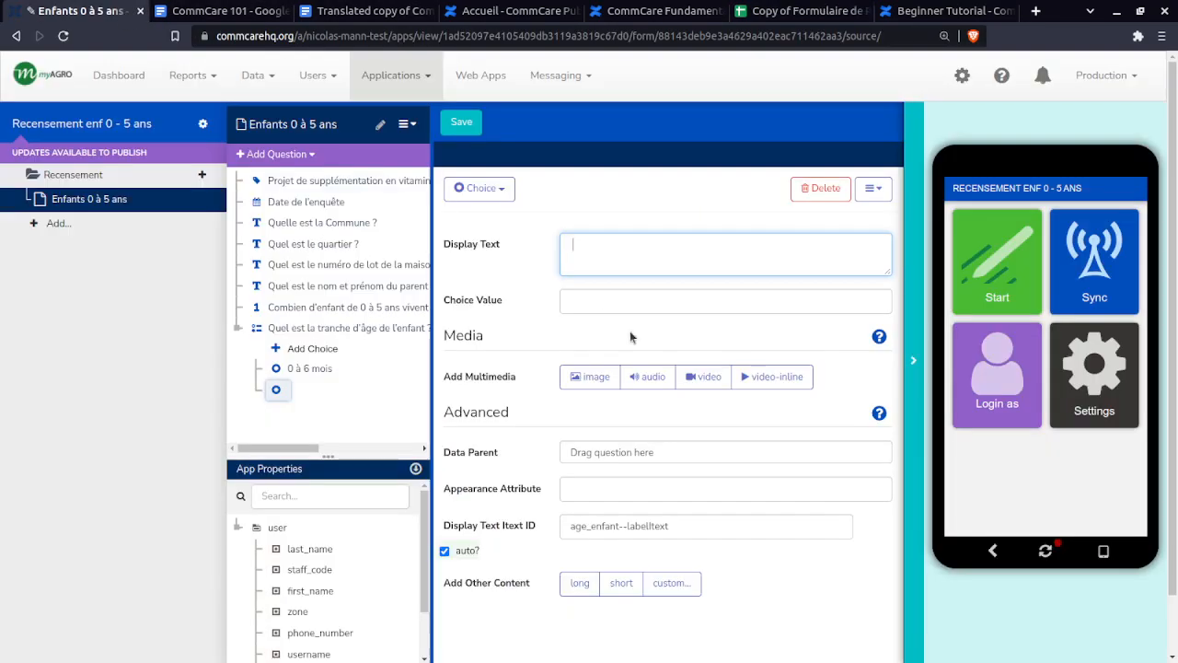
type("mois à")
key("BackSpace")
key("BackSpace")
key("BackSpace")
key("BackSpace")
key("BackSpace")
type("6 ")
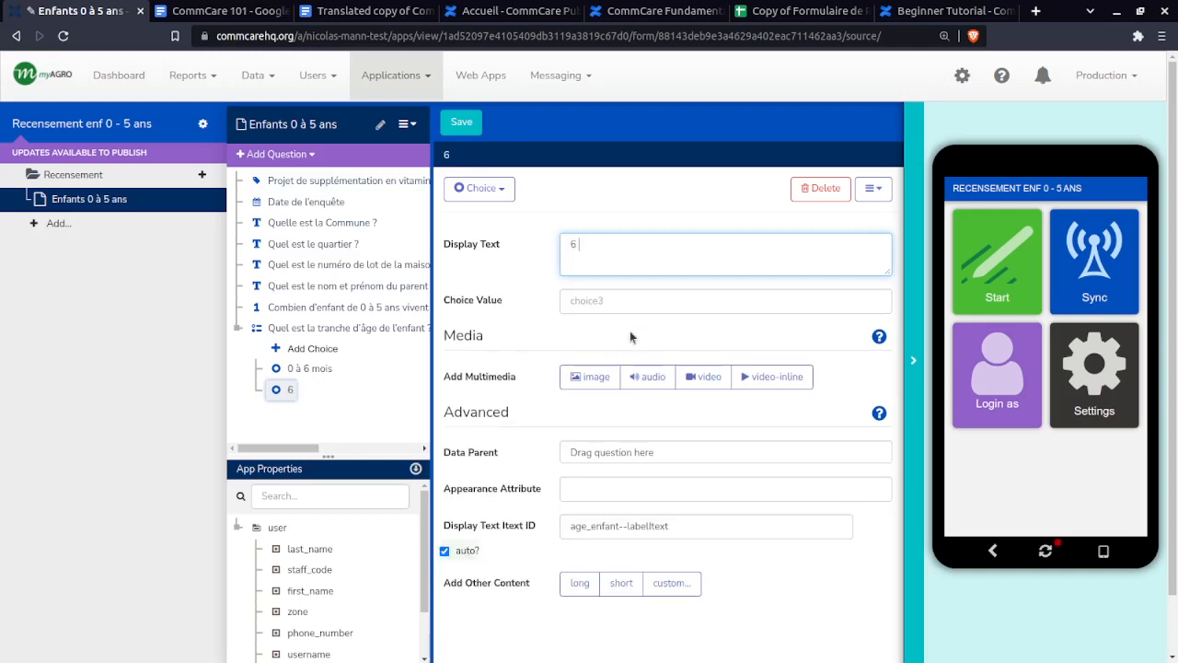
type("mois à ")
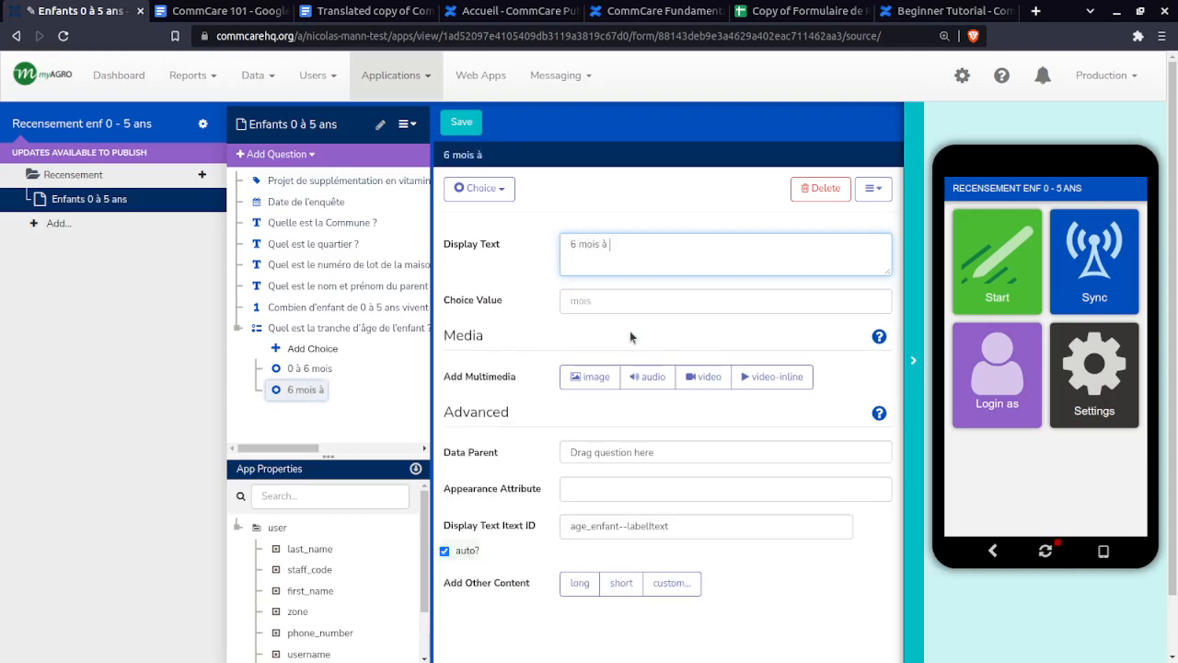
type("1 an")
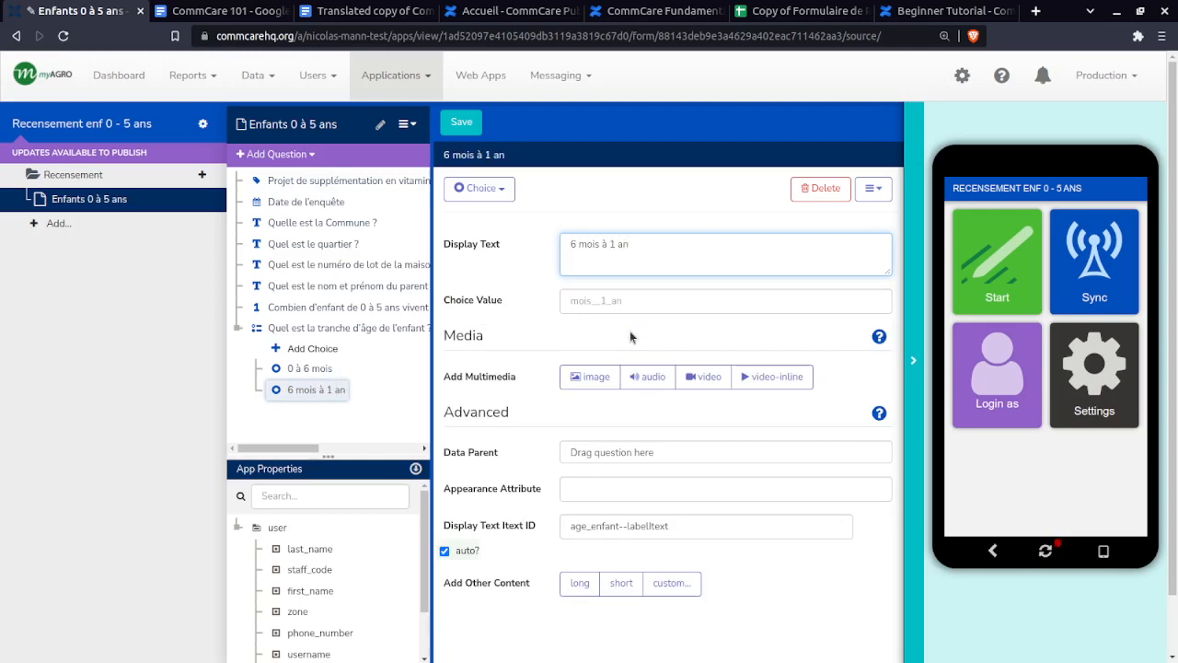
left_click(628, 304)
type("age")
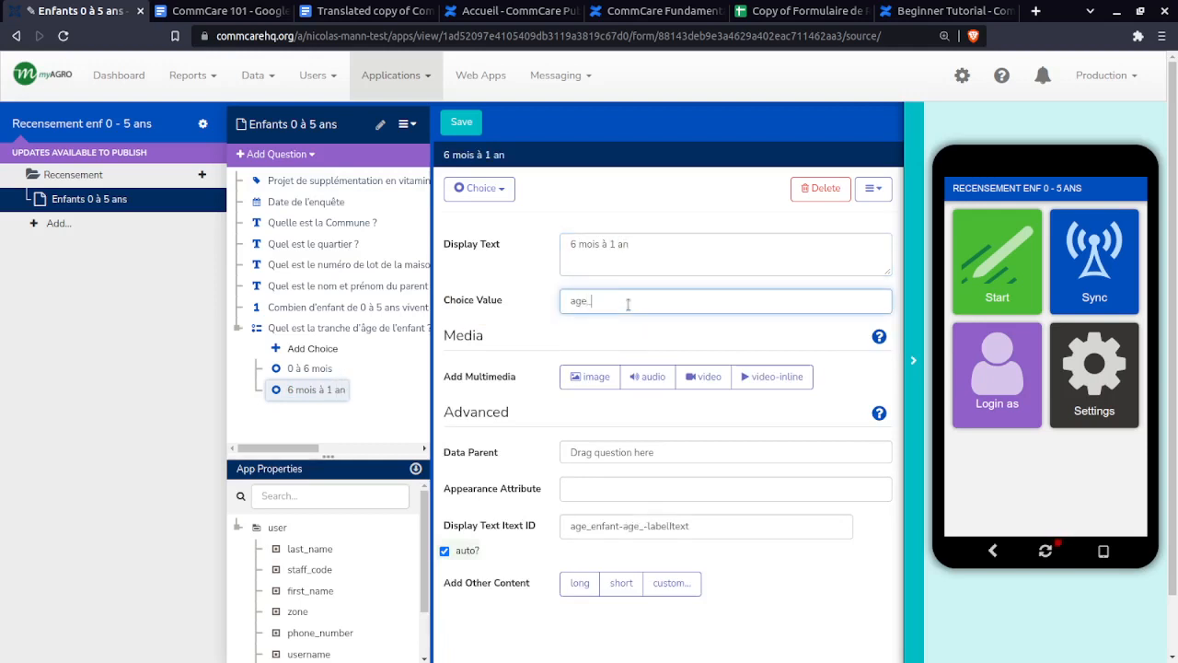
type("2")
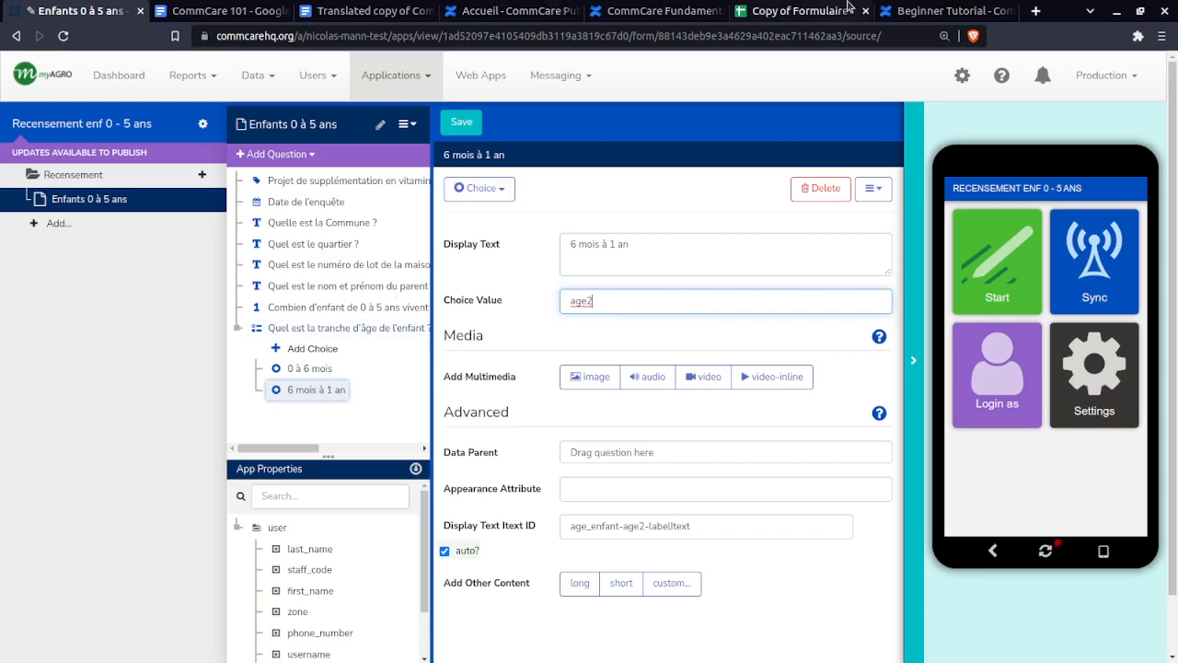
- Add the choice '1 à 3 ans' with value age3
left_click(810, 11)
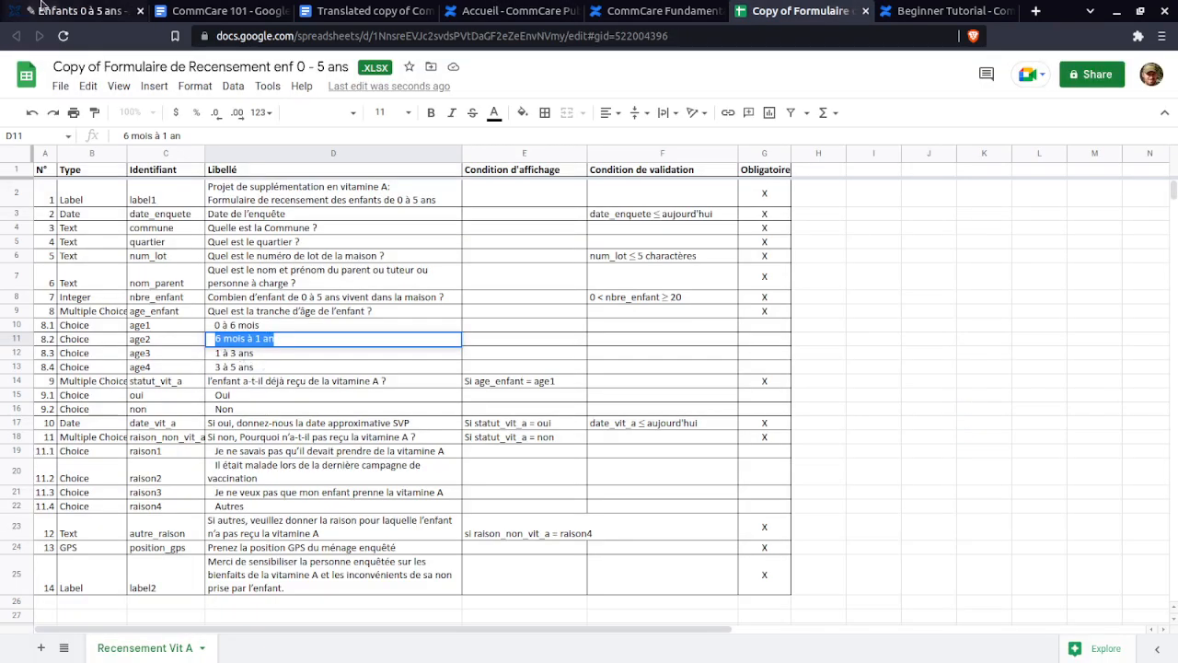
key("ctrl+1")
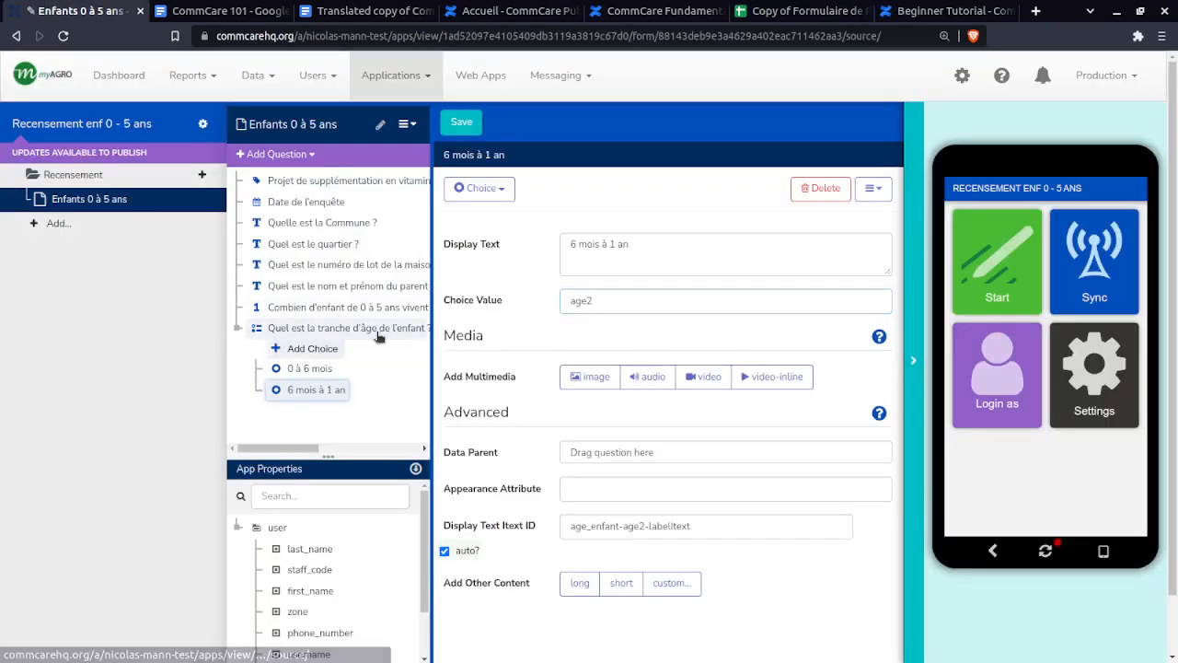
left_click(661, 244)
type("1")
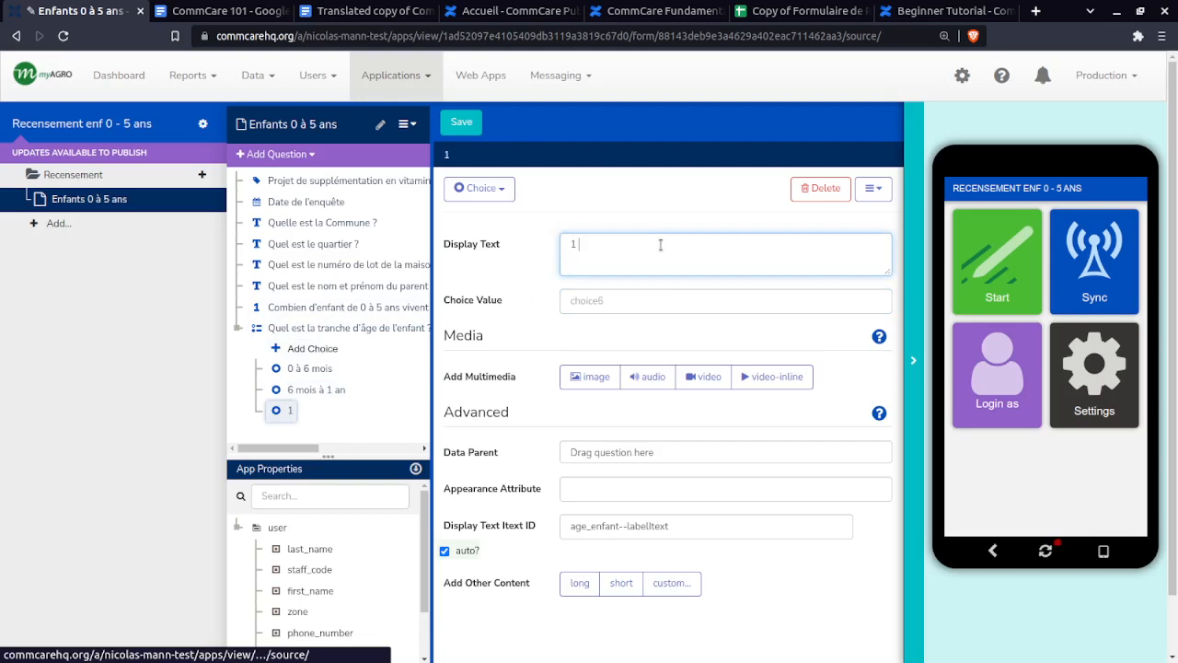
type(" à 3 ans")
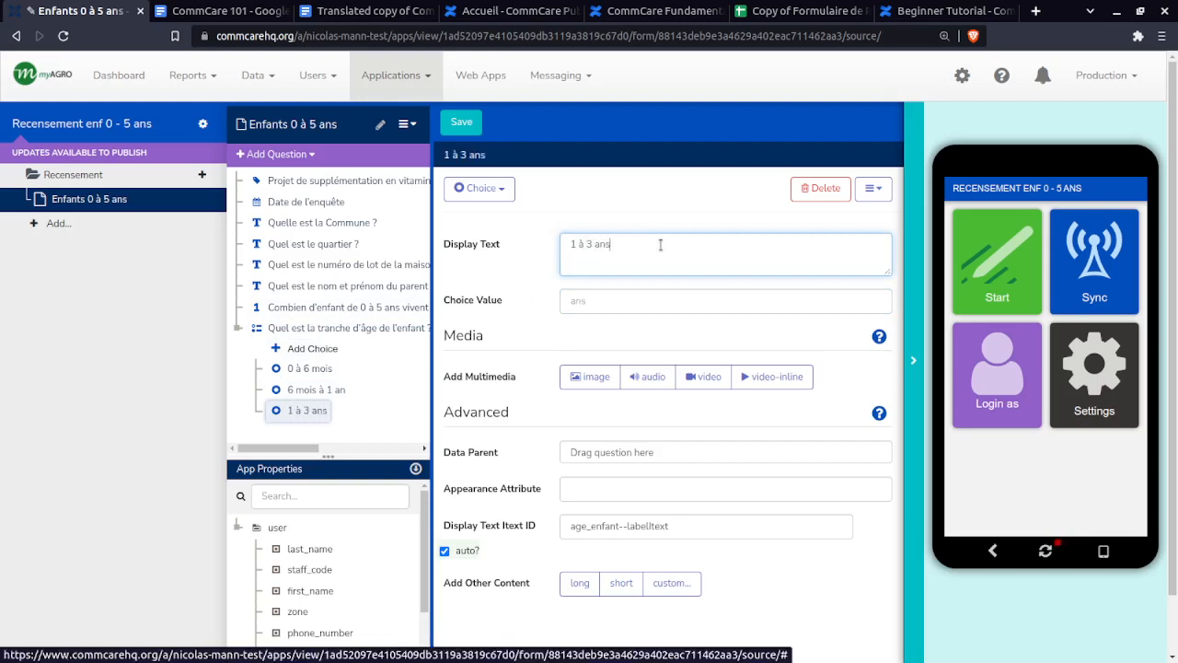
key("Tab")
type("age_")
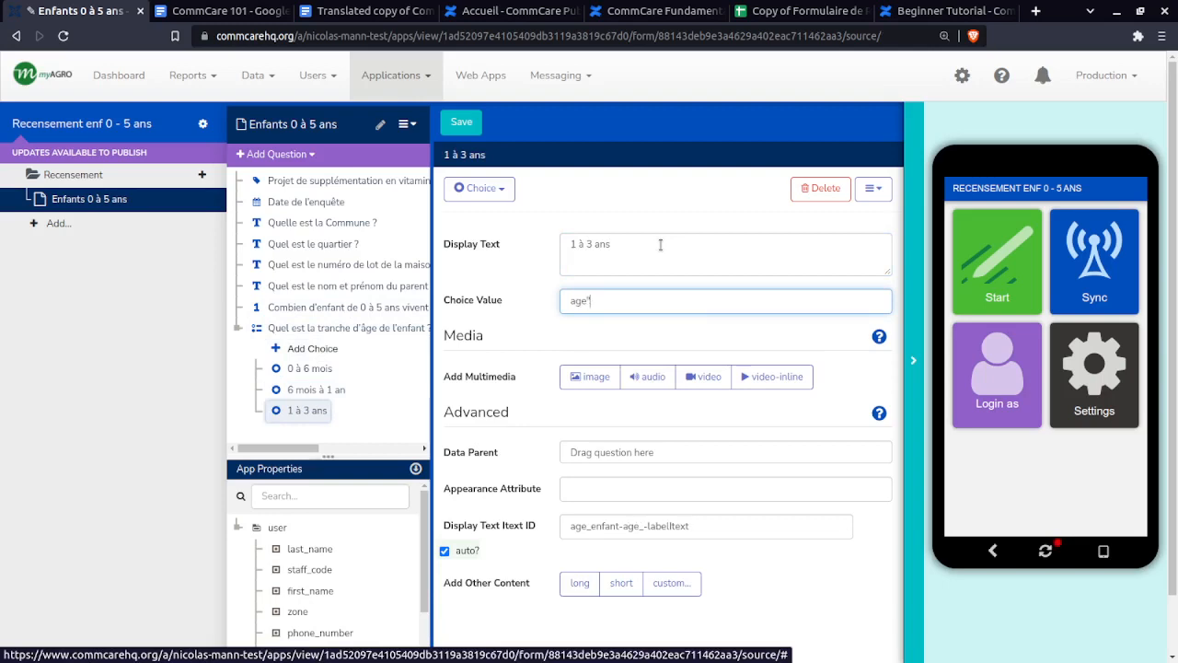
key("BackSpace")
type("3")
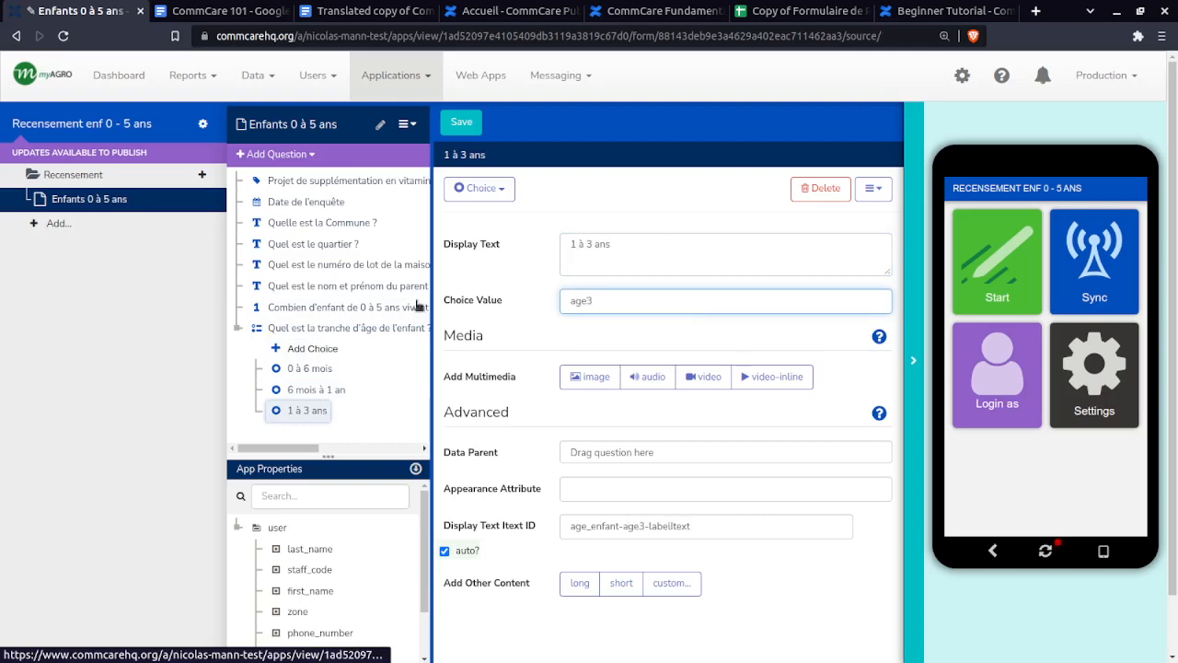
- Add the choice '3 à 5 ans' with value age4
left_click(805, 9)
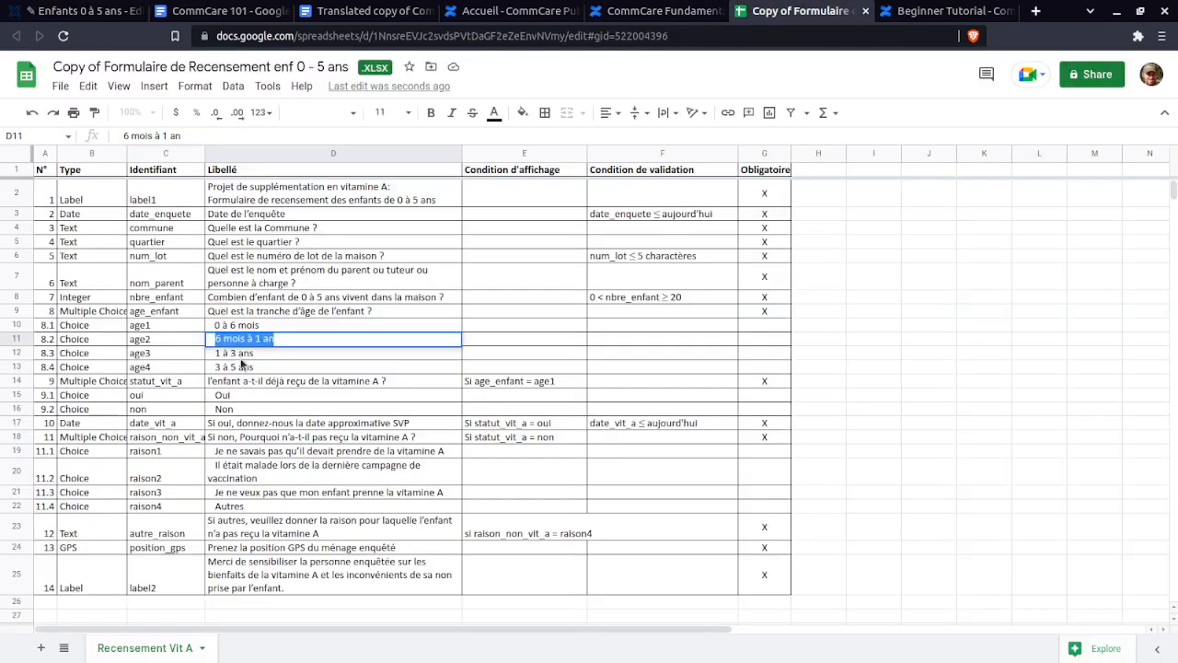
left_click(83, 10)
left_click(302, 351)
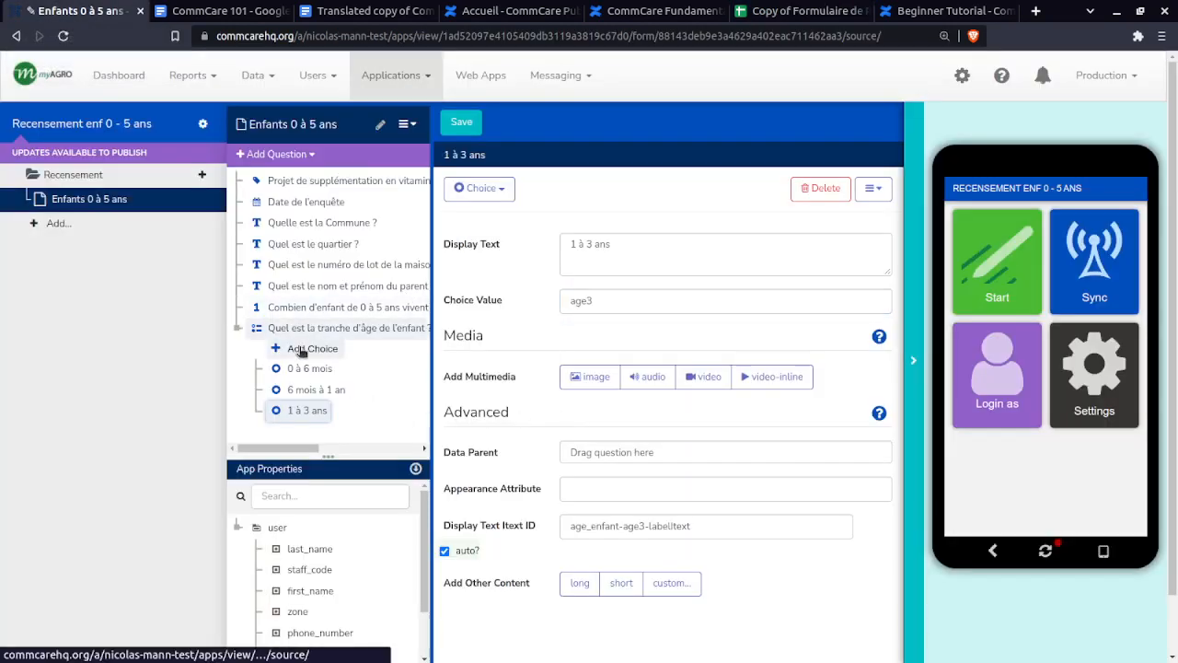
left_click(598, 257)
type("3")
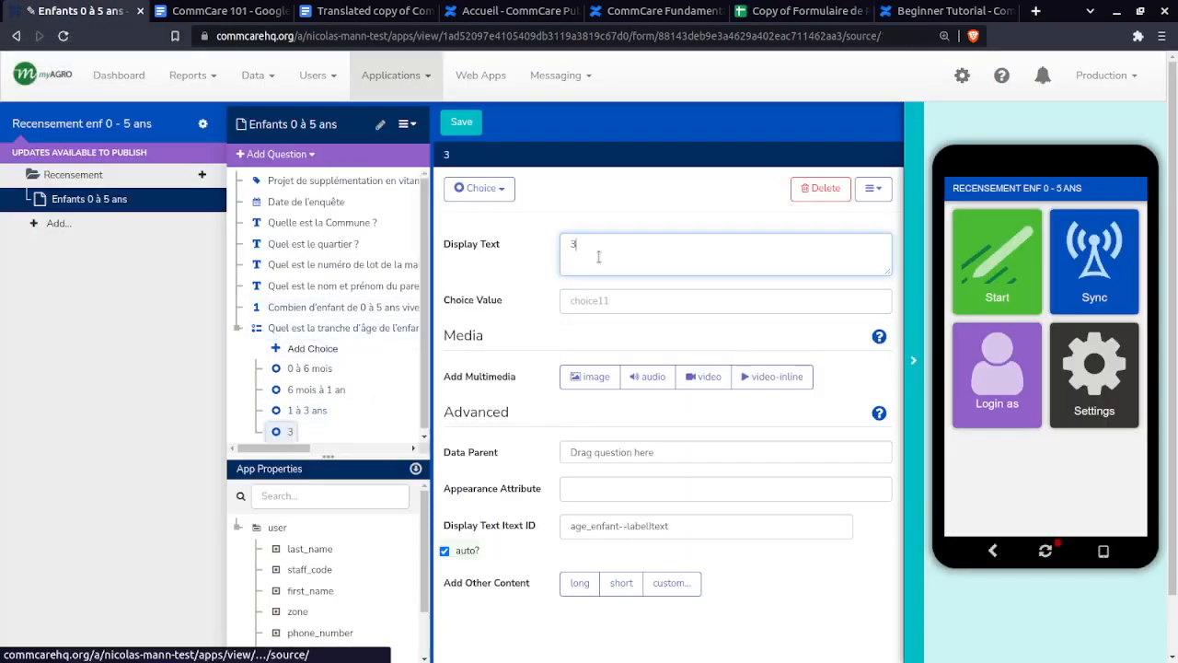
type(" à 5 ans")
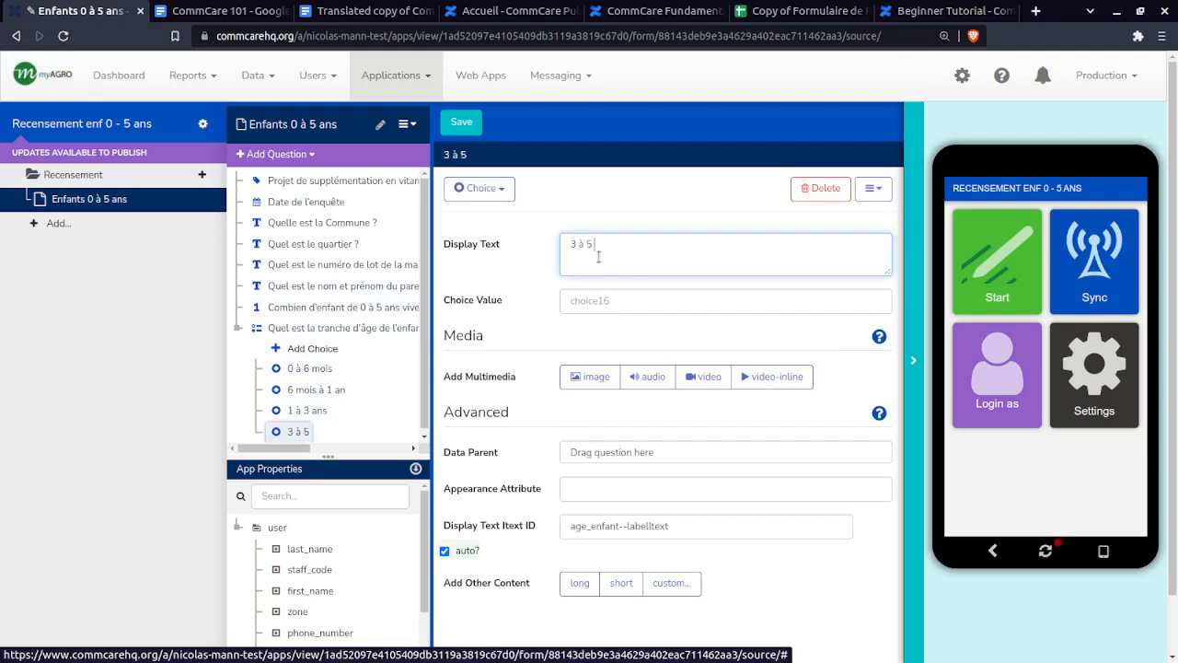
left_click(603, 293)
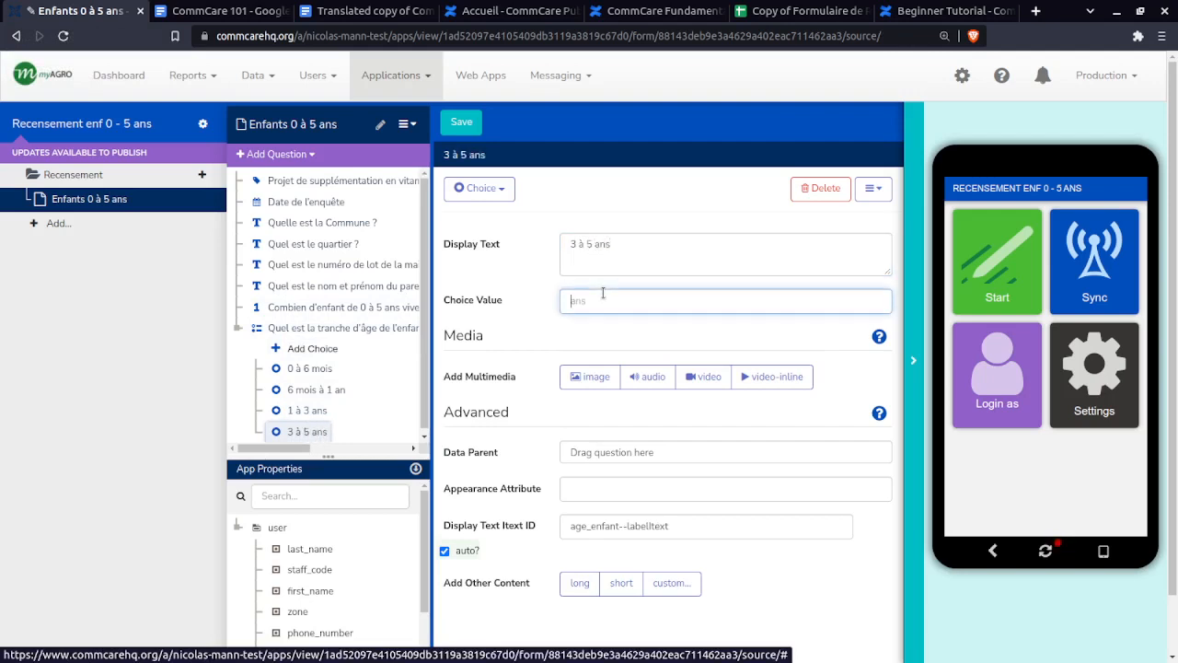
type("age4")
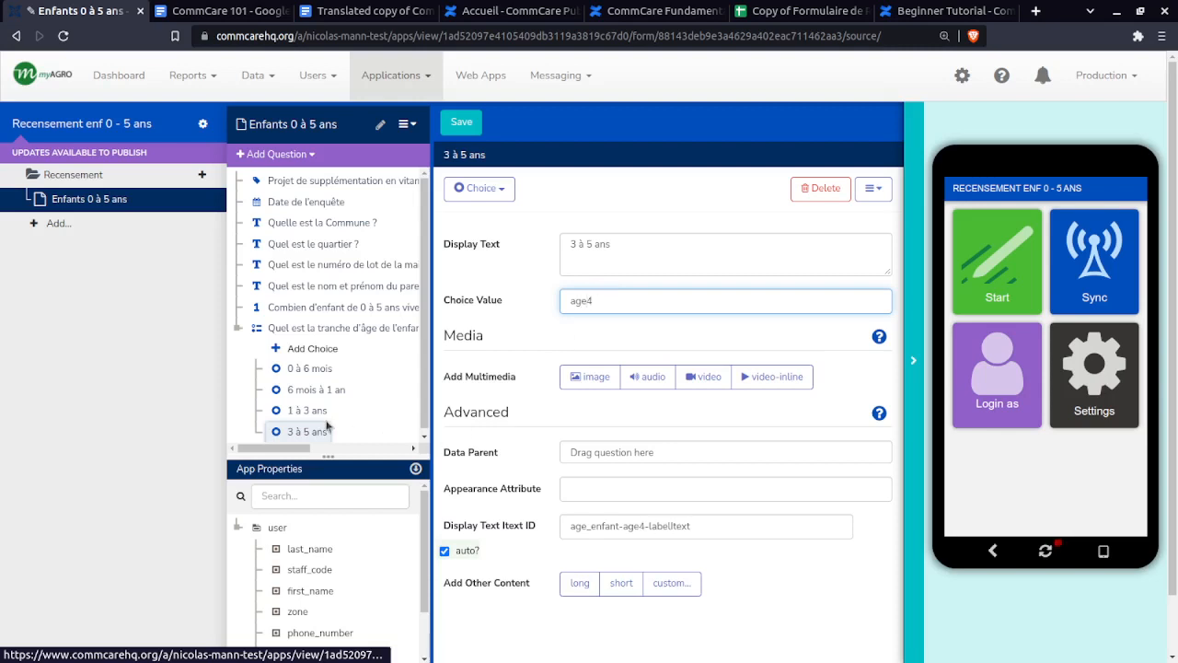
left_click(298, 369)
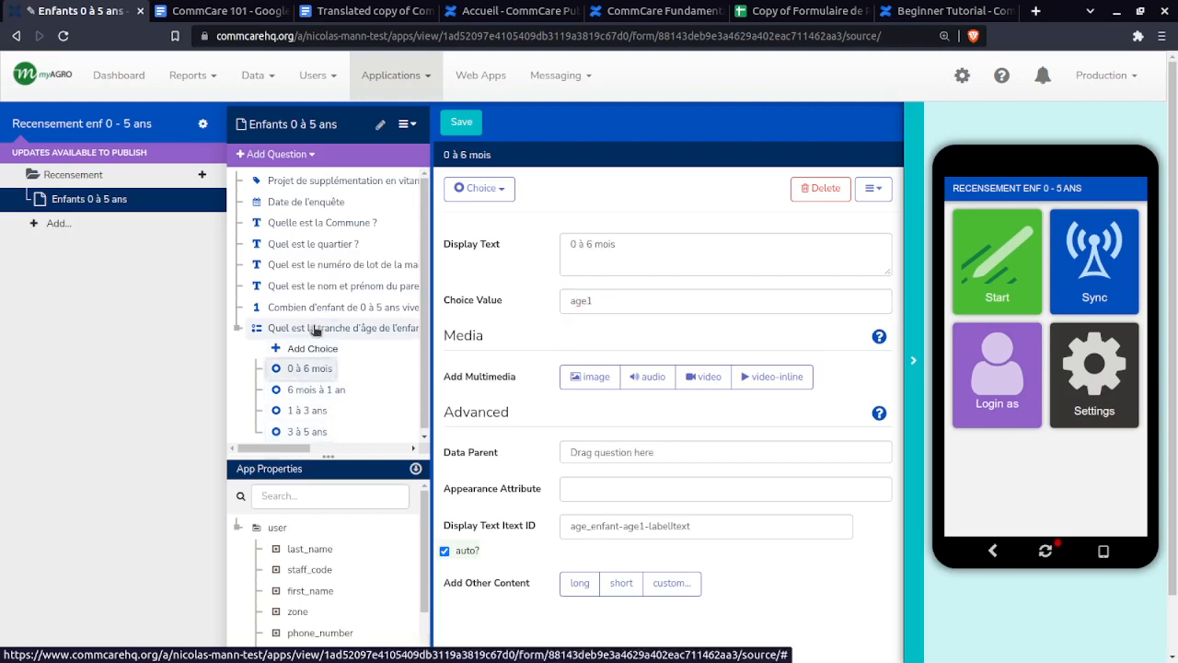
- Review the question ID age_enfant and the first choice's value age1
left_click(316, 331)
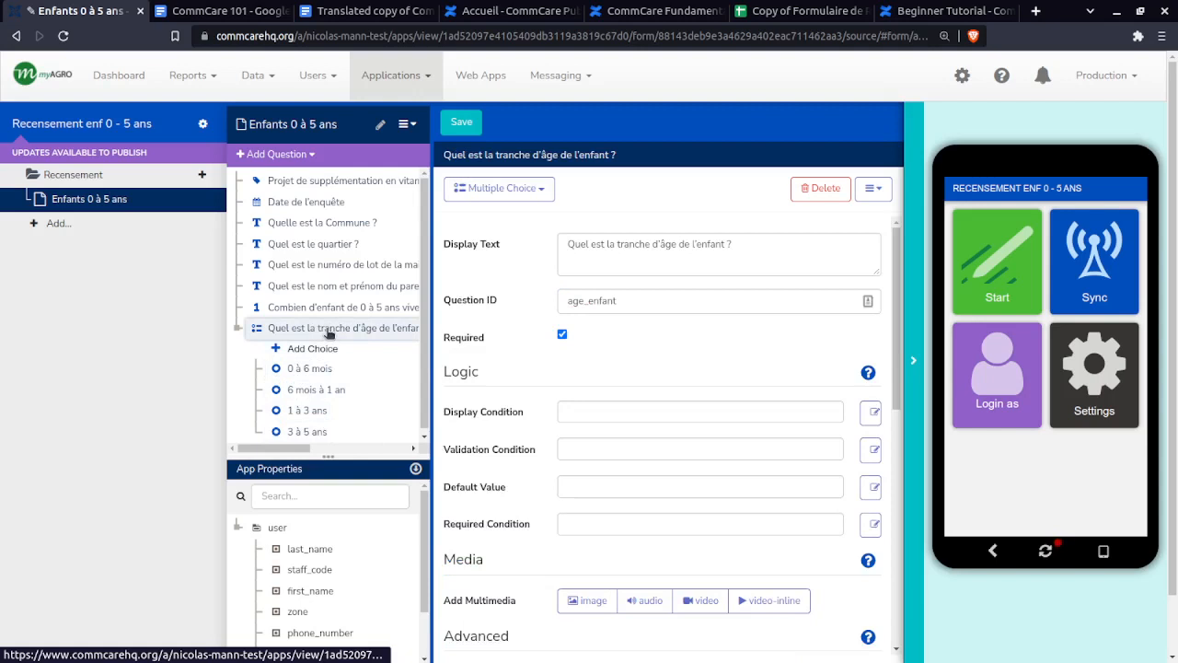
double_click(632, 296)
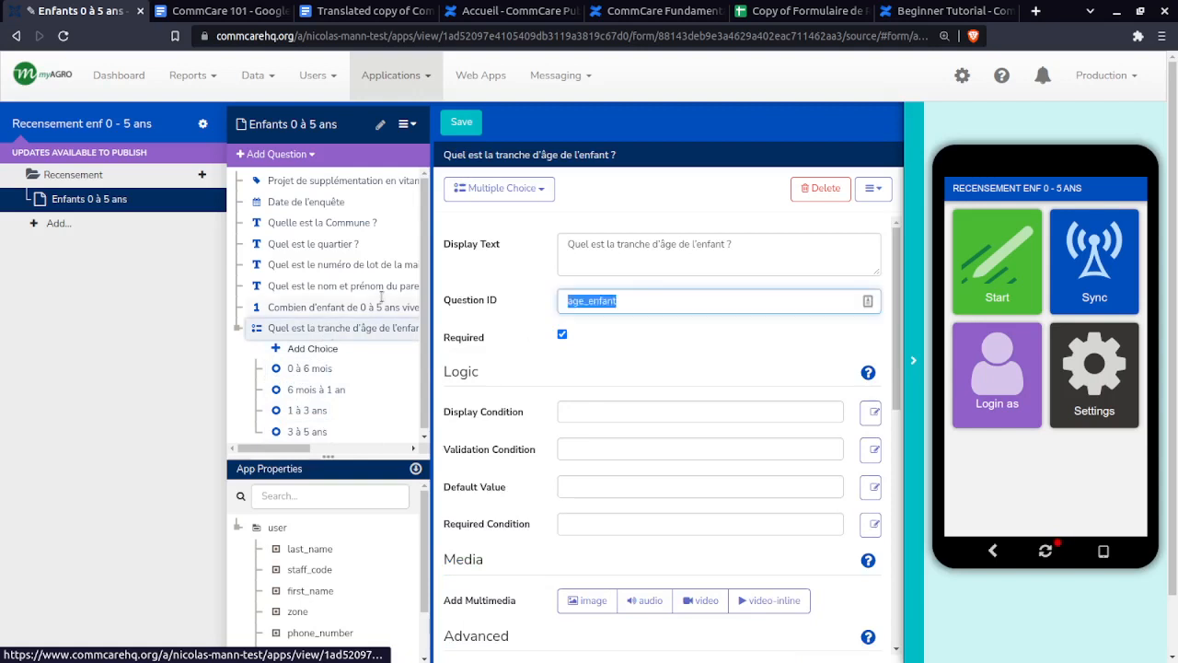
left_click(633, 296)
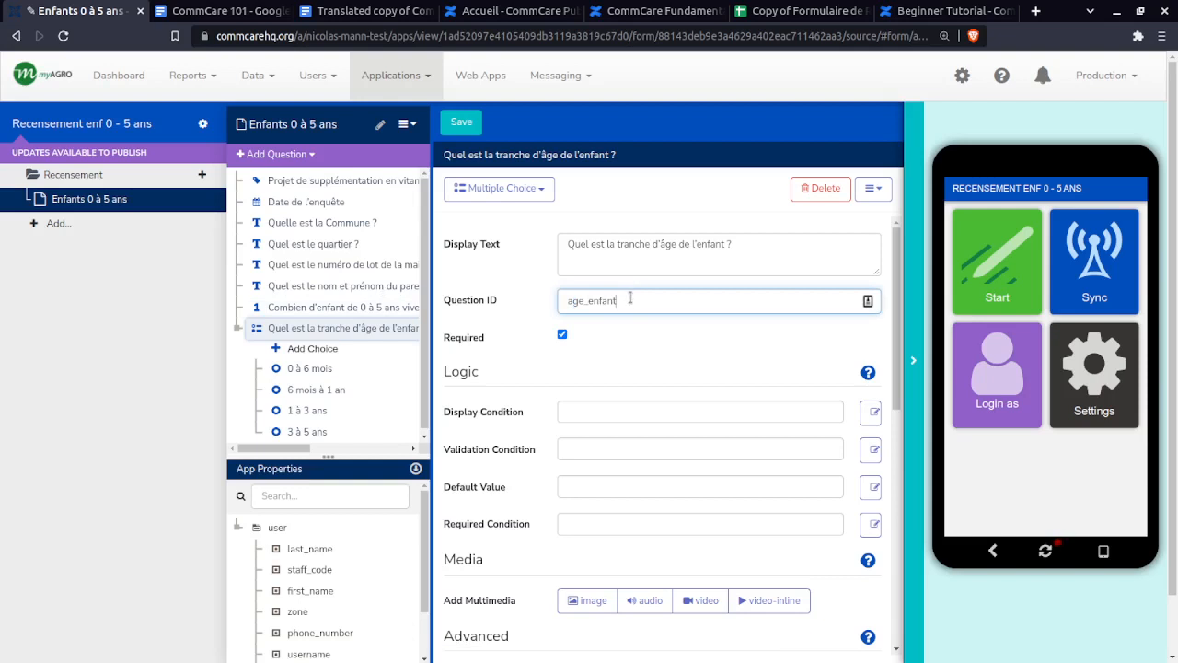
left_click_drag(631, 298, 561, 305)
left_click(561, 306)
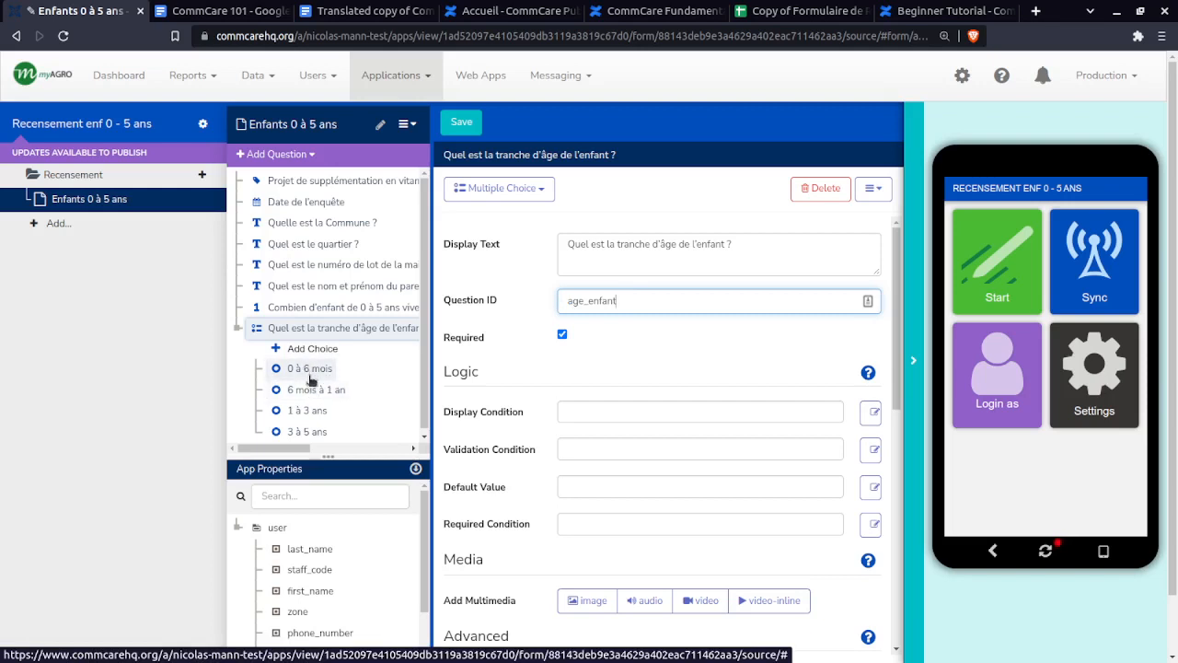
left_click(311, 373)
double_click(582, 301)
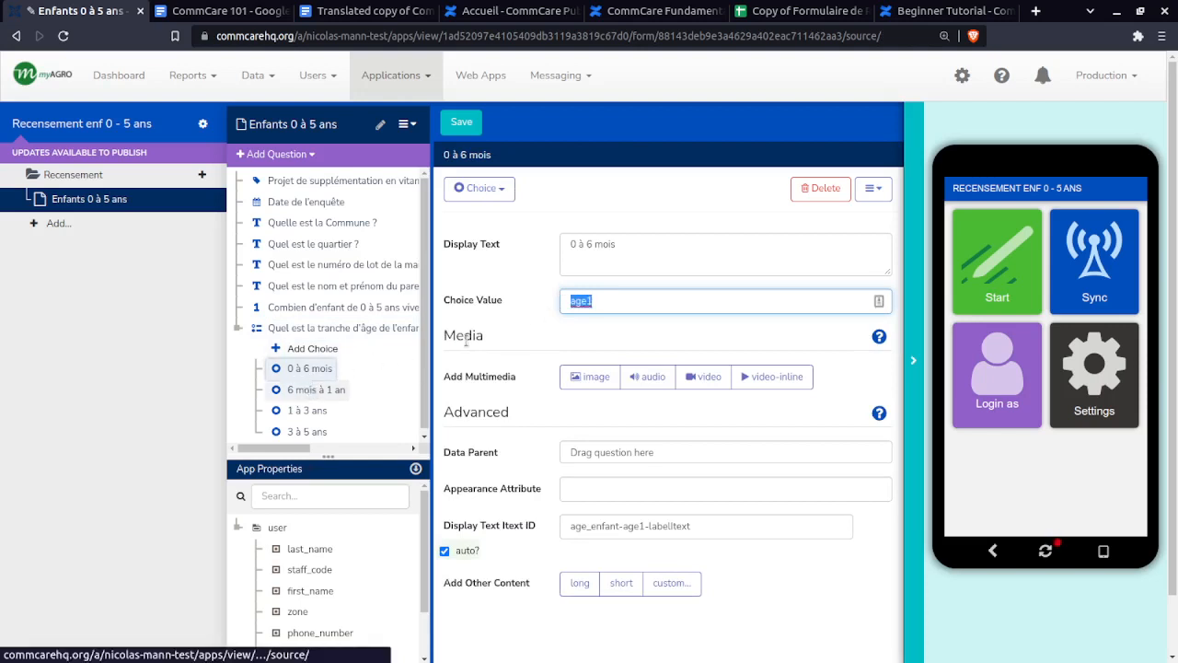
- Step through choices 6 mois à 1 an, 1 à 3 ans and 3 à 5 ans, selecting the last one's label and value
left_click(311, 389)
left_click(312, 410)
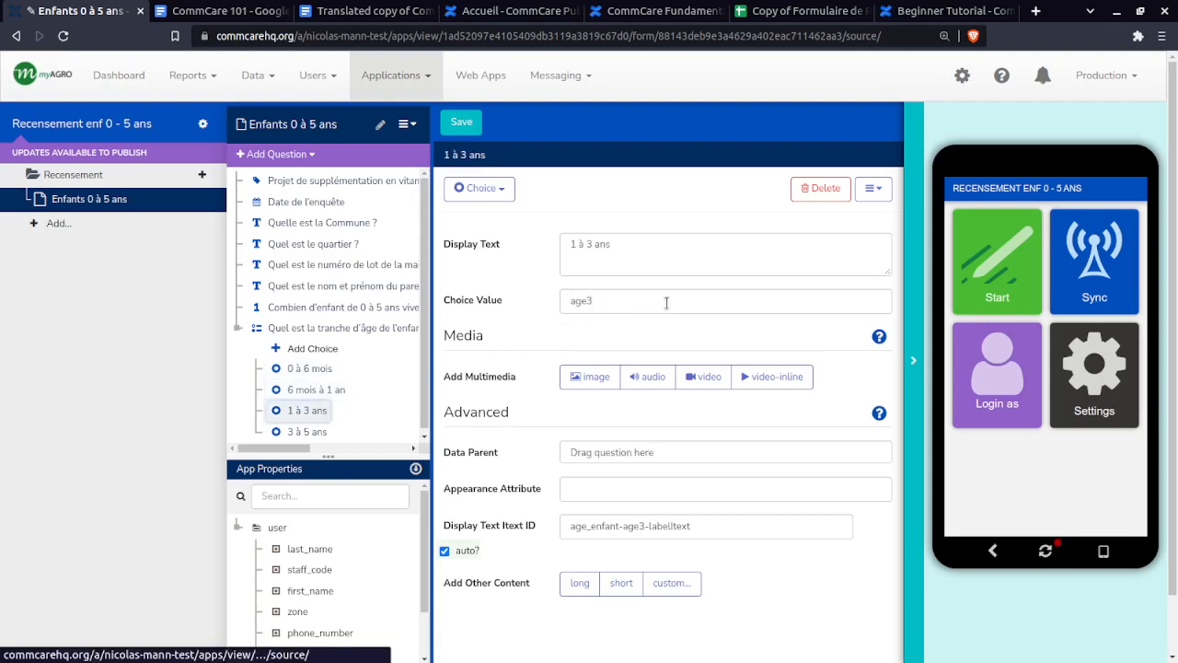
left_click(318, 431)
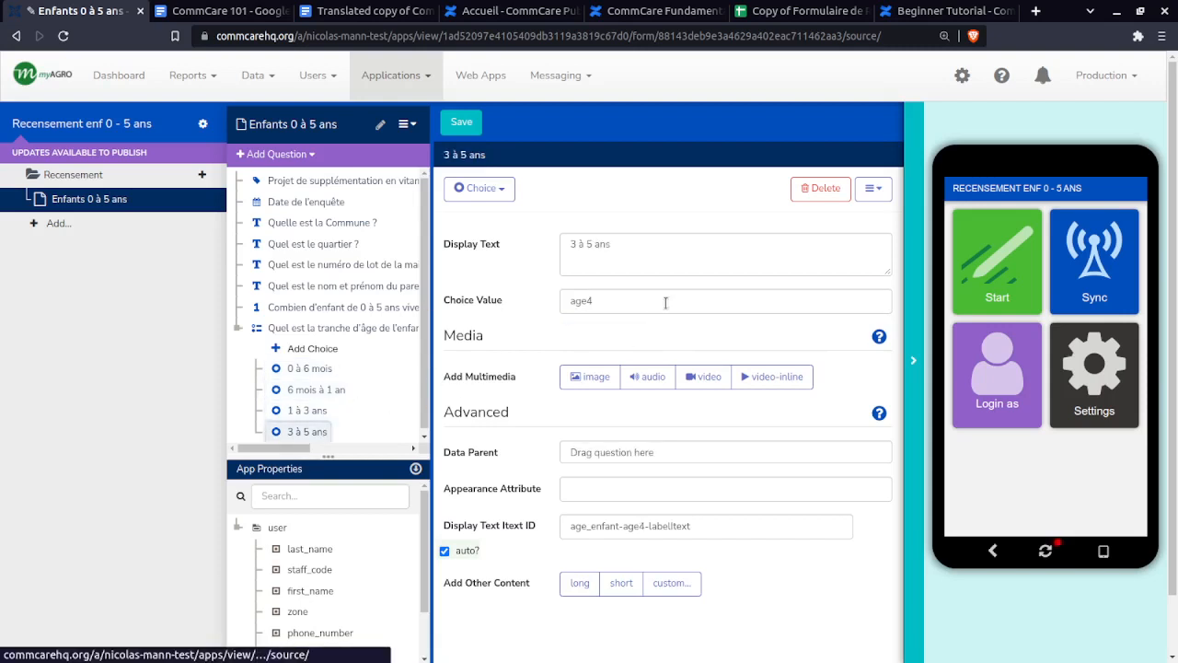
left_click_drag(627, 244, 559, 246)
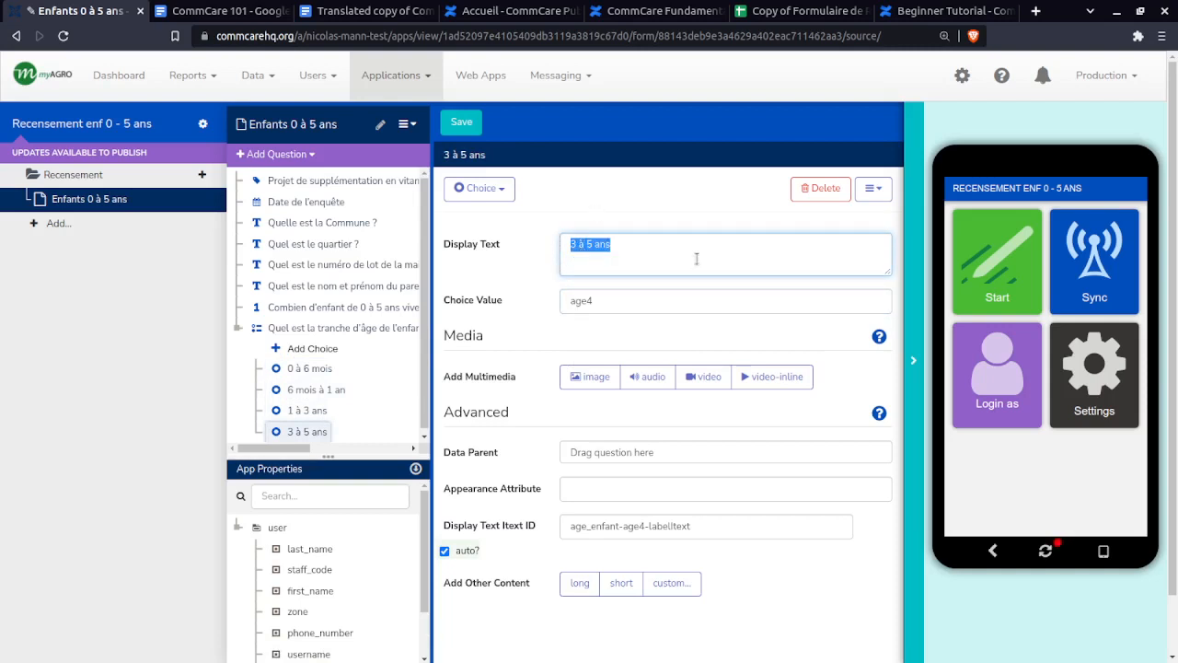
left_click_drag(602, 304, 500, 311)
left_click(495, 306)
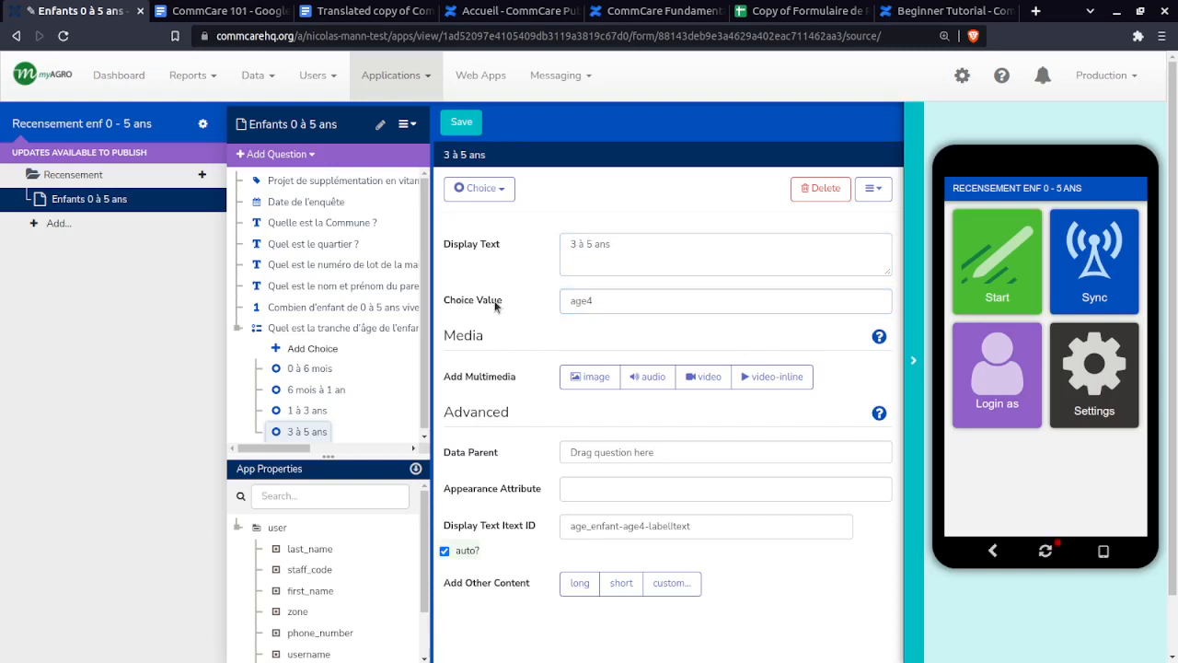
left_click_drag(686, 301, 567, 302)
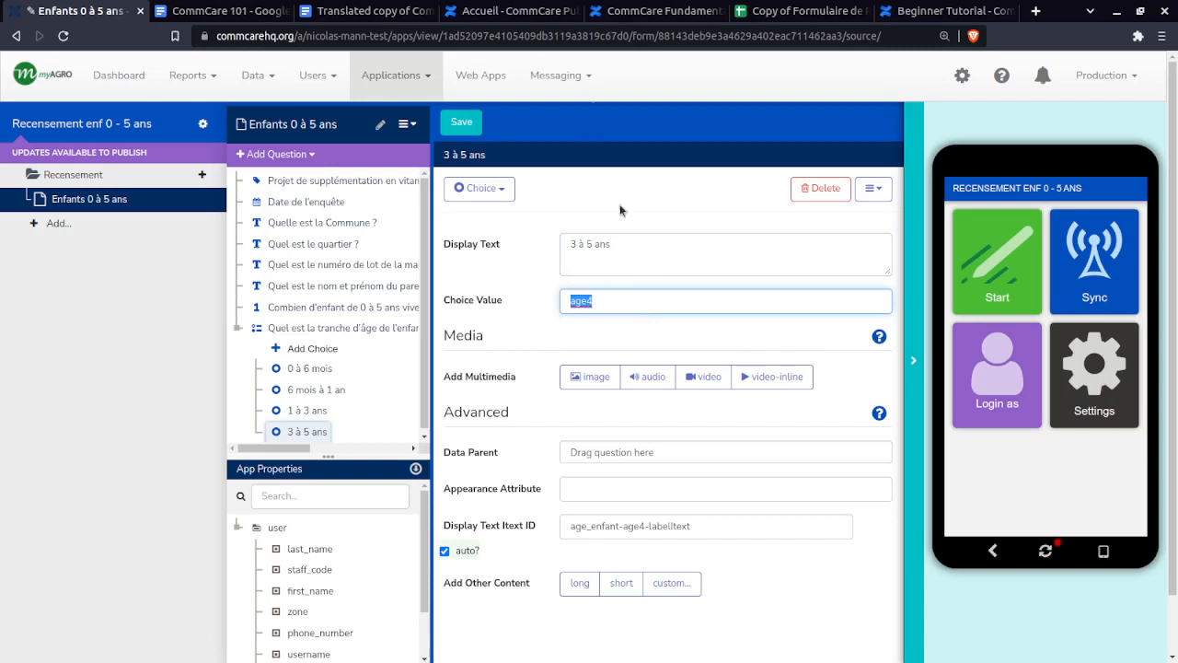
- Confirm the '3 à 5 ans' choice value reads age4
left_click_drag(657, 251, 561, 244)
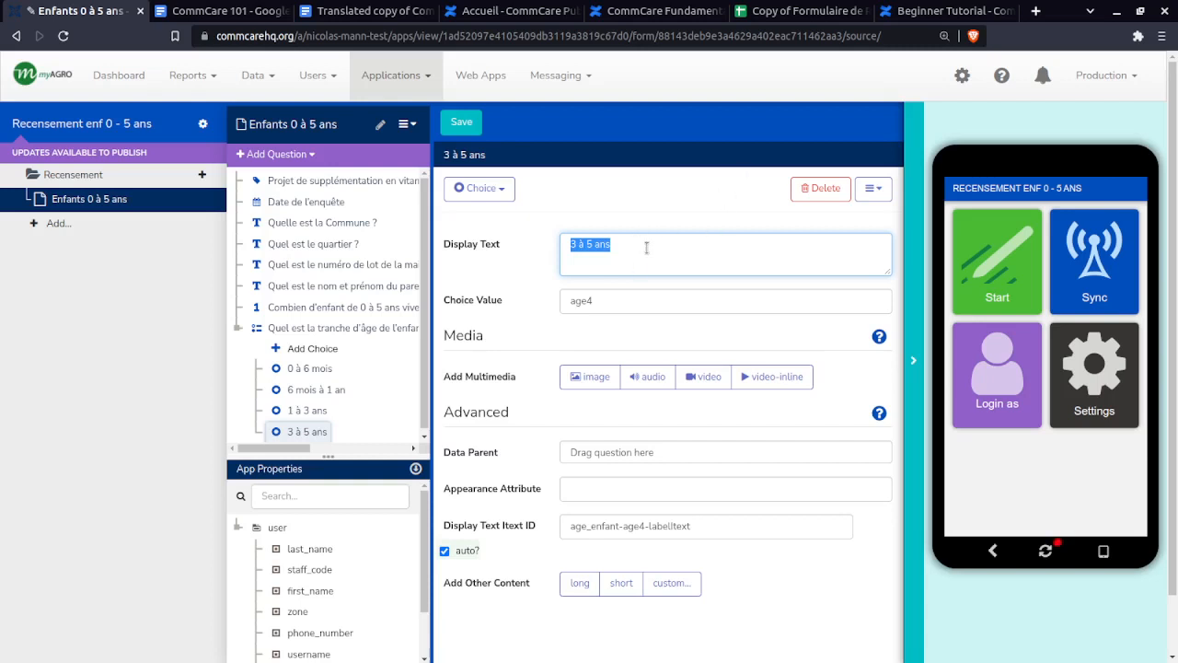
double_click(589, 300)
key("ctrl+c")
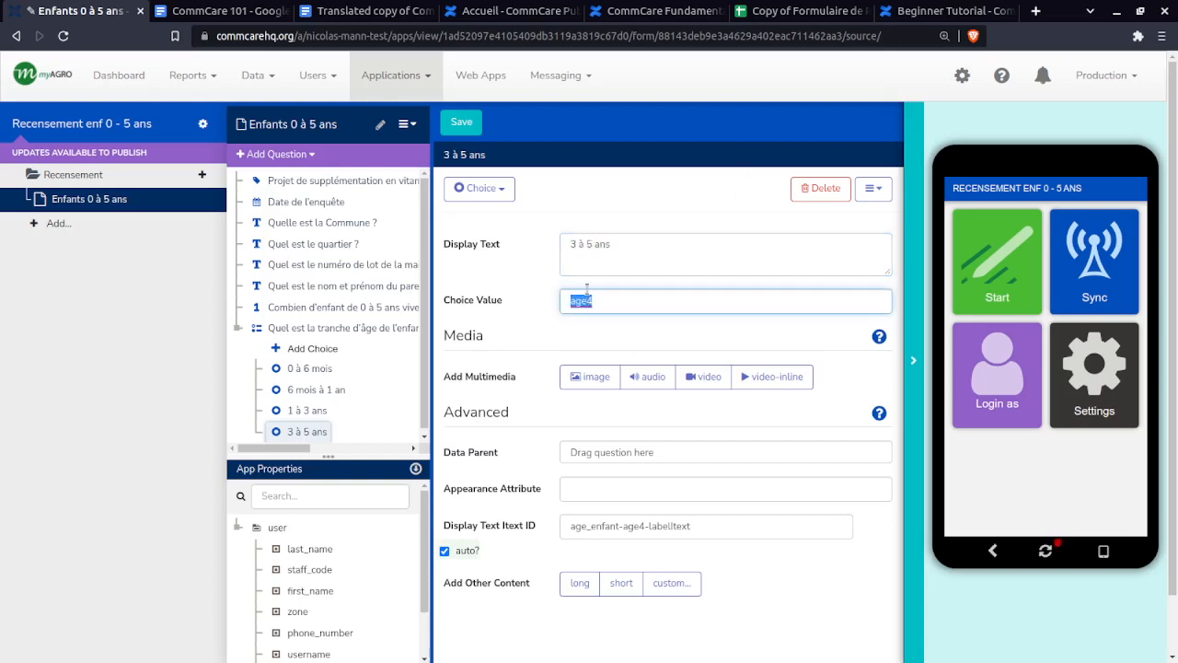
left_click(588, 301)
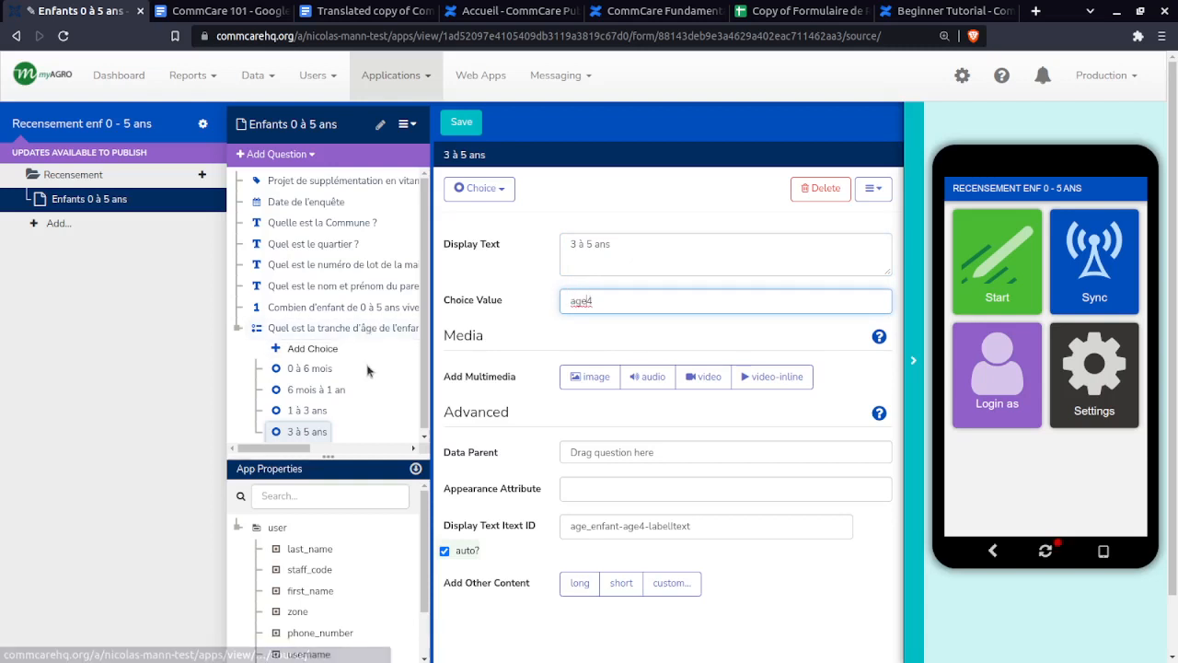
scroll(370, 367, "down", 1)
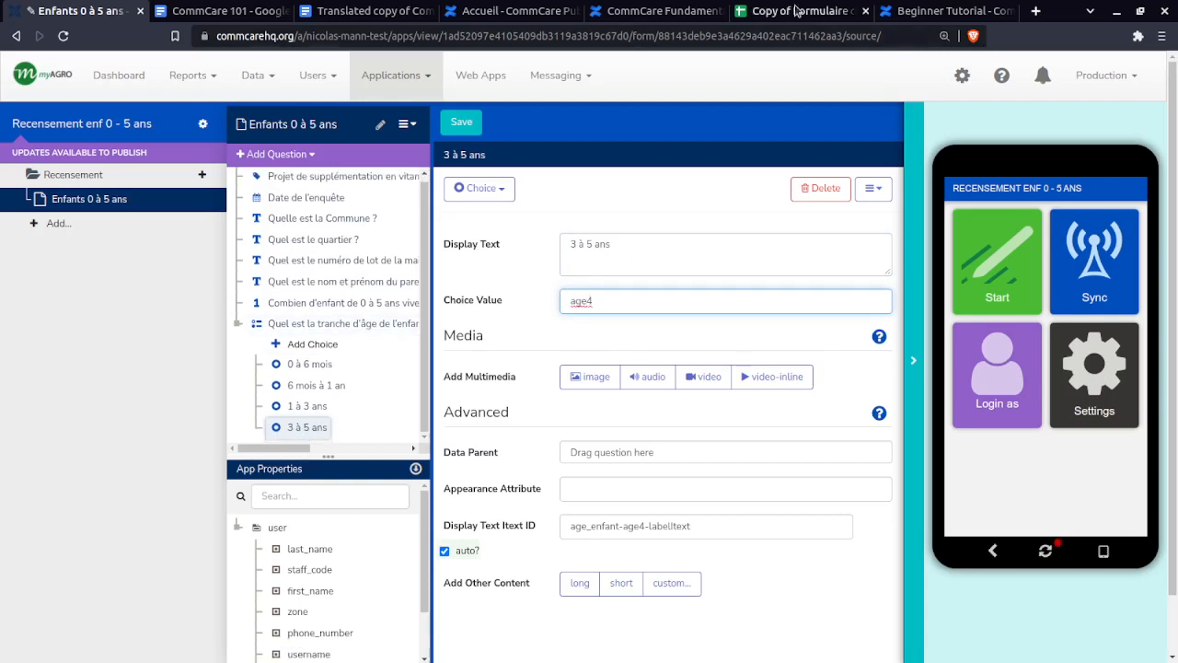
left_click_drag(596, 304, 560, 304)
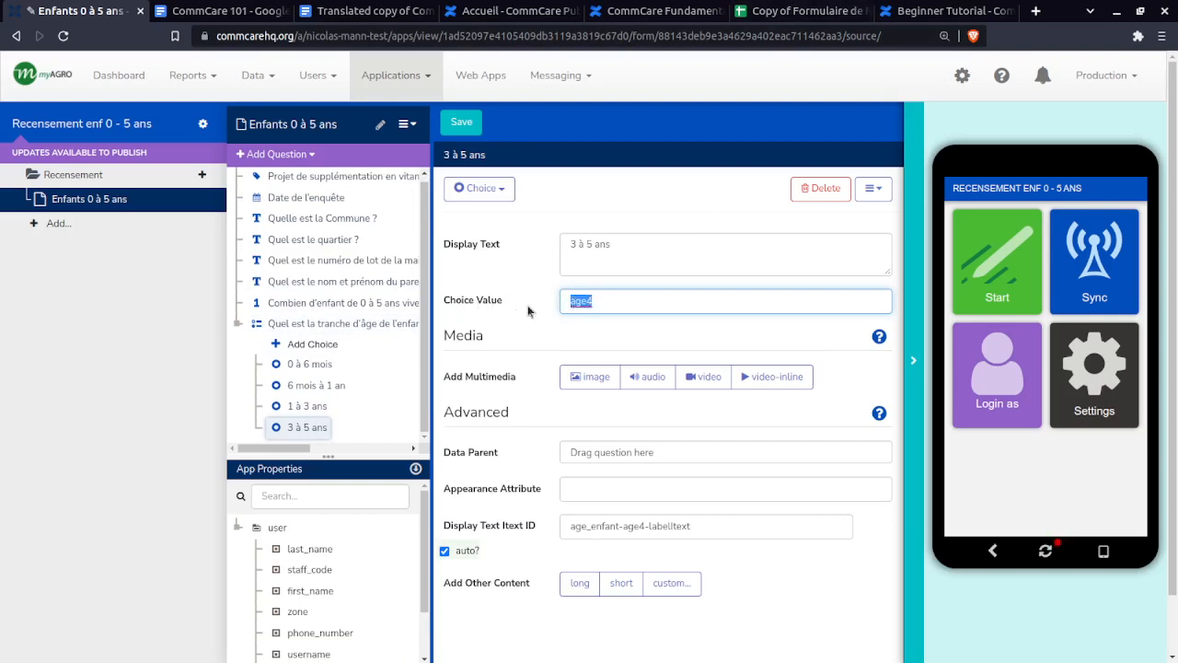
key("ctrl+v")
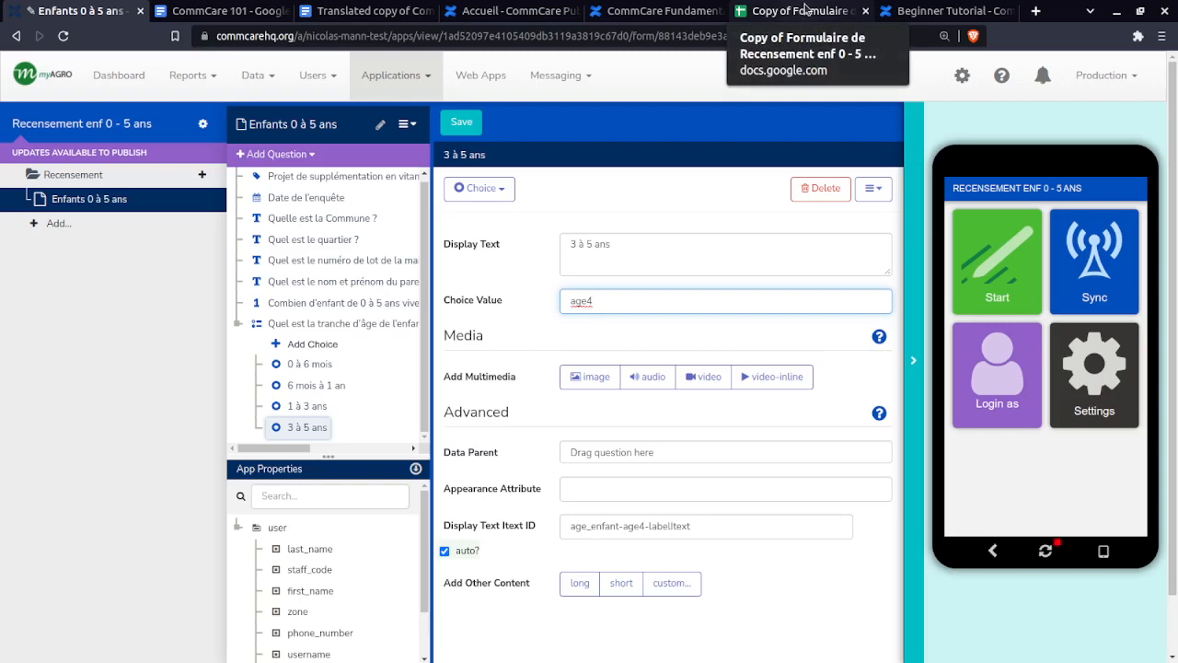
left_click(804, 9)
- Check spec rows 9 and 14, including identifier statut_vit_a, and select the vitamin A question text in D14
left_click(255, 383)
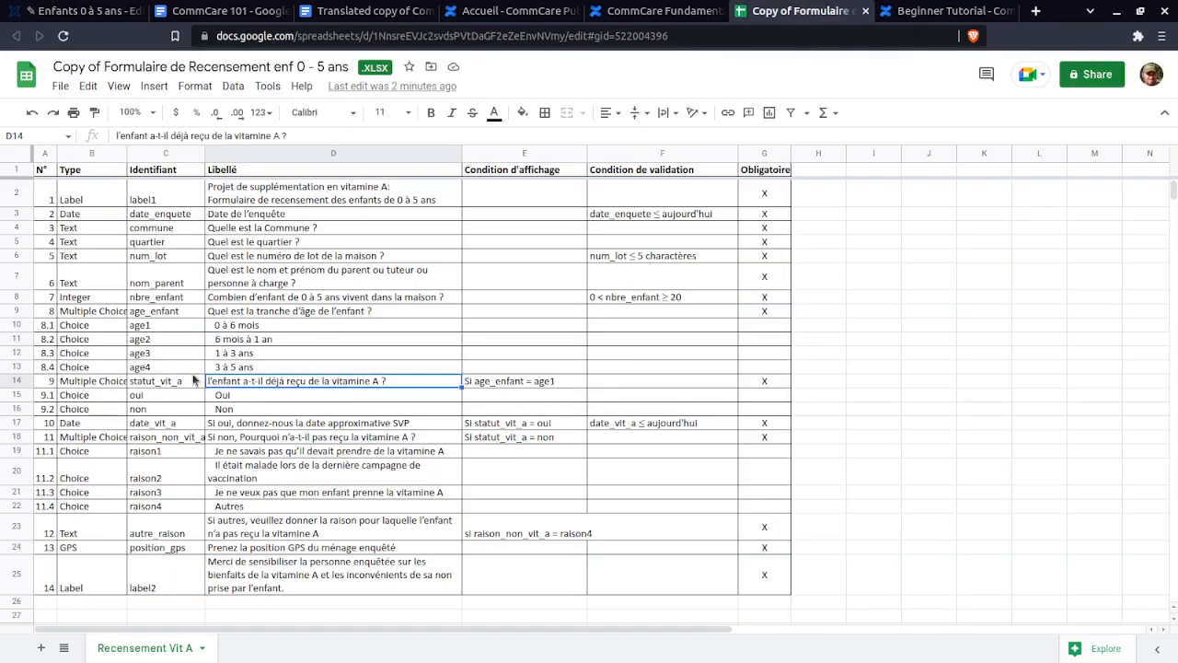
left_click(267, 313)
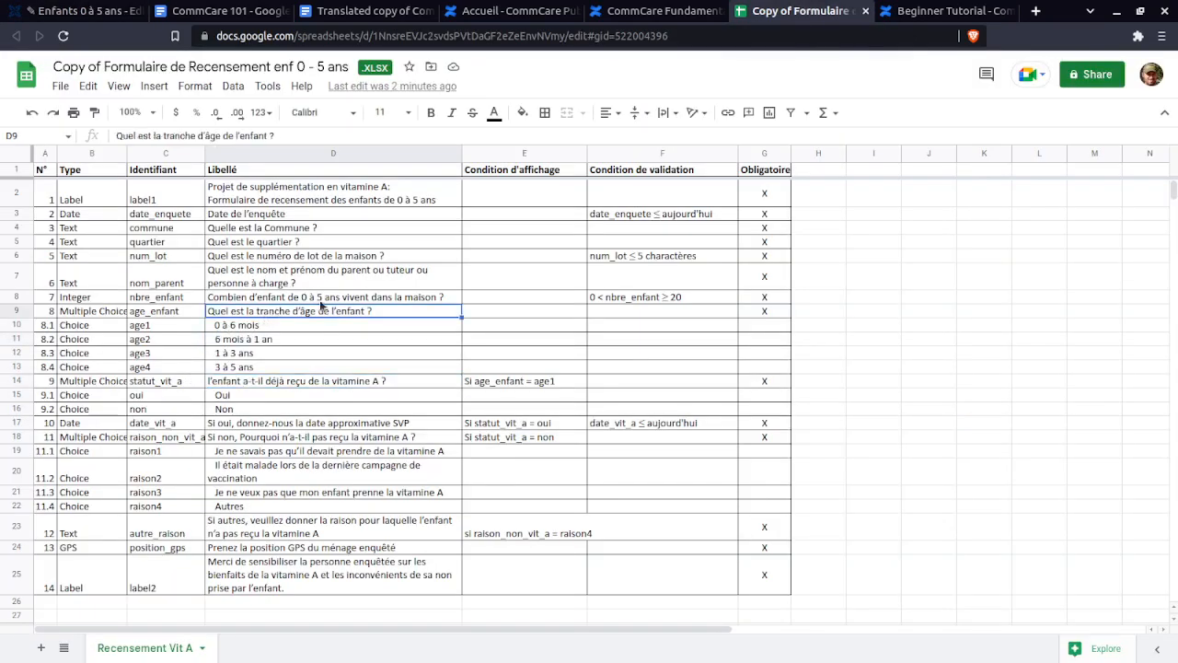
left_click(680, 313)
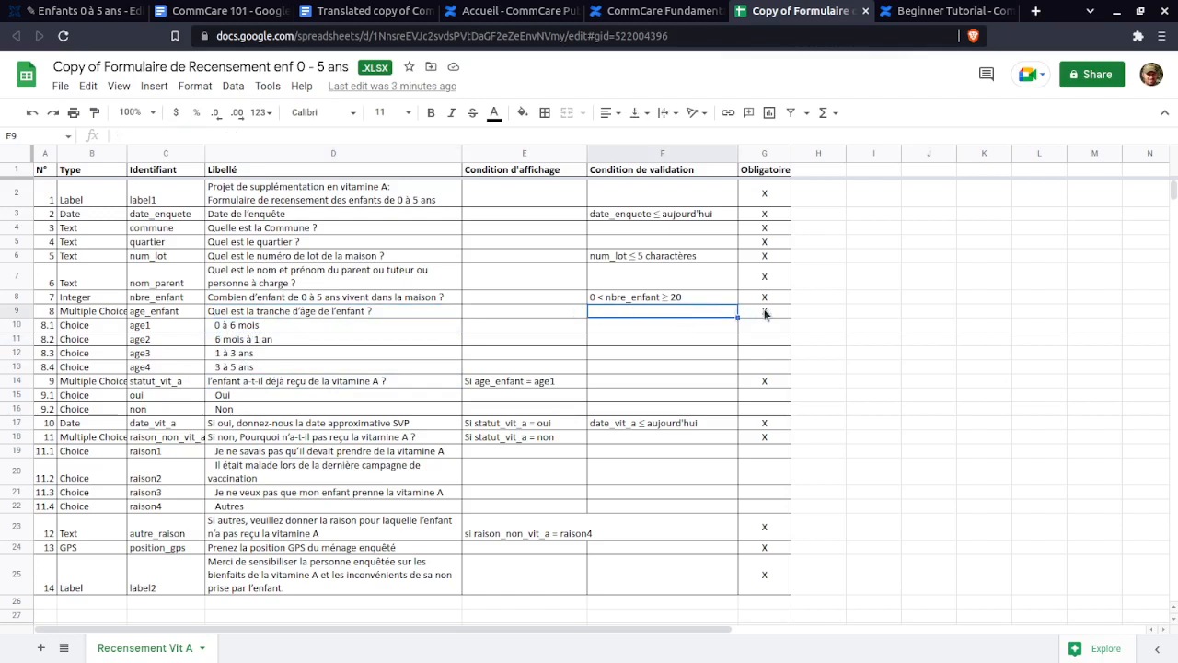
left_click(302, 382)
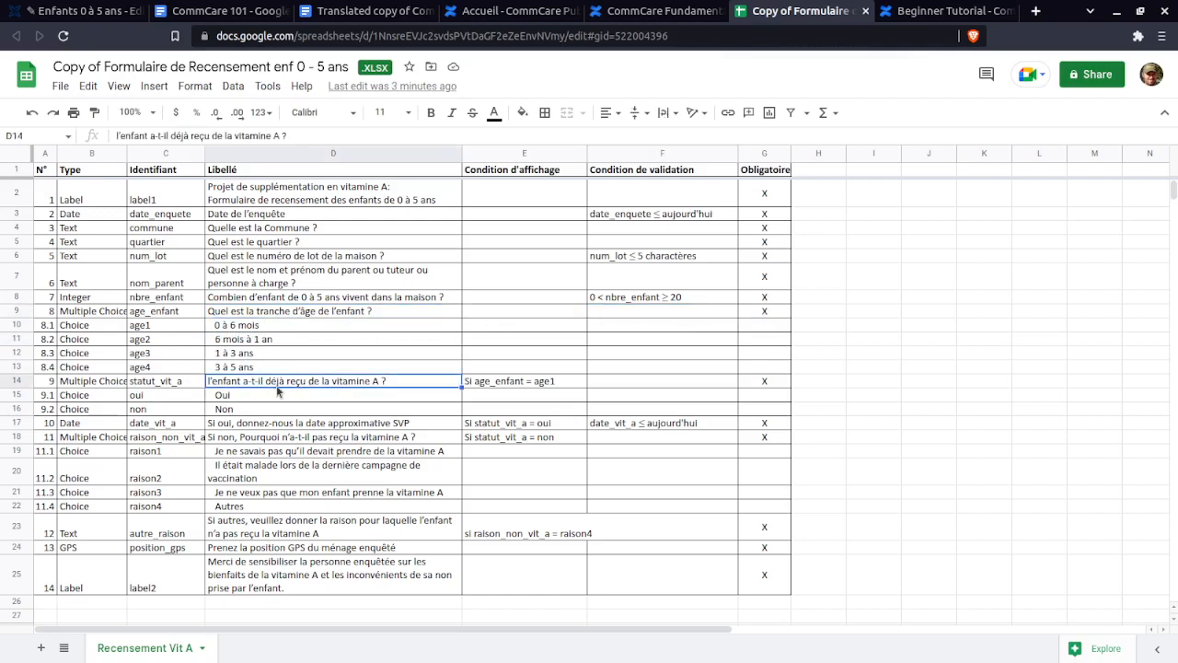
left_click(93, 381)
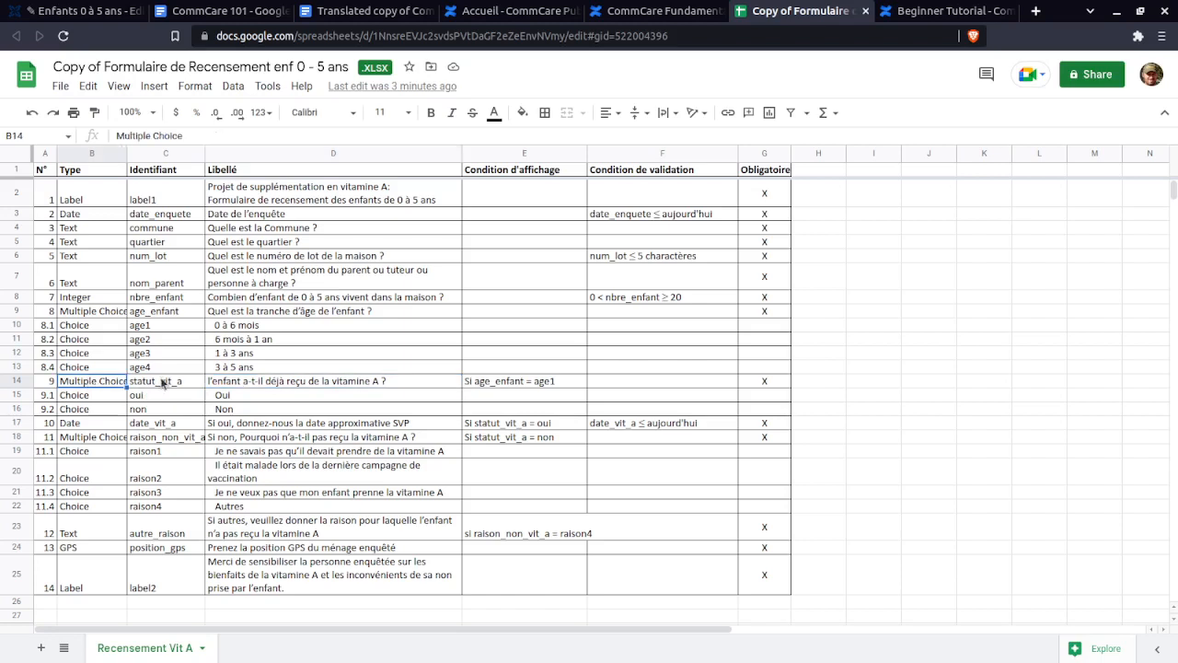
left_click(191, 382)
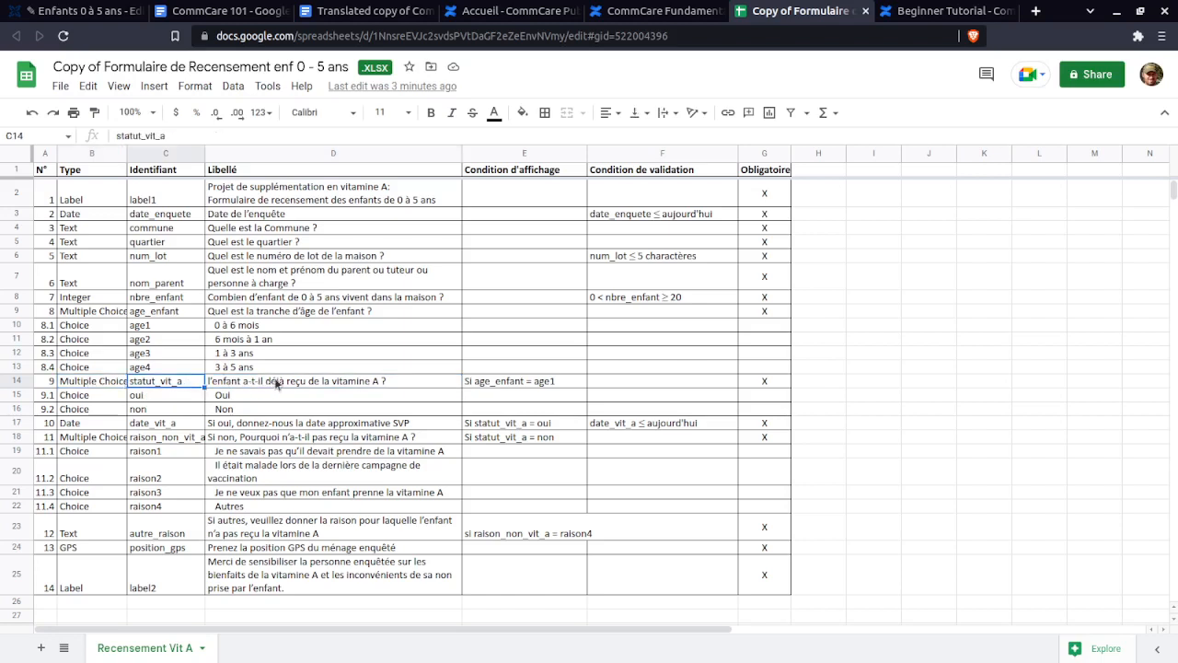
left_click(276, 385)
triple_click(274, 379)
key("ctrl+c")
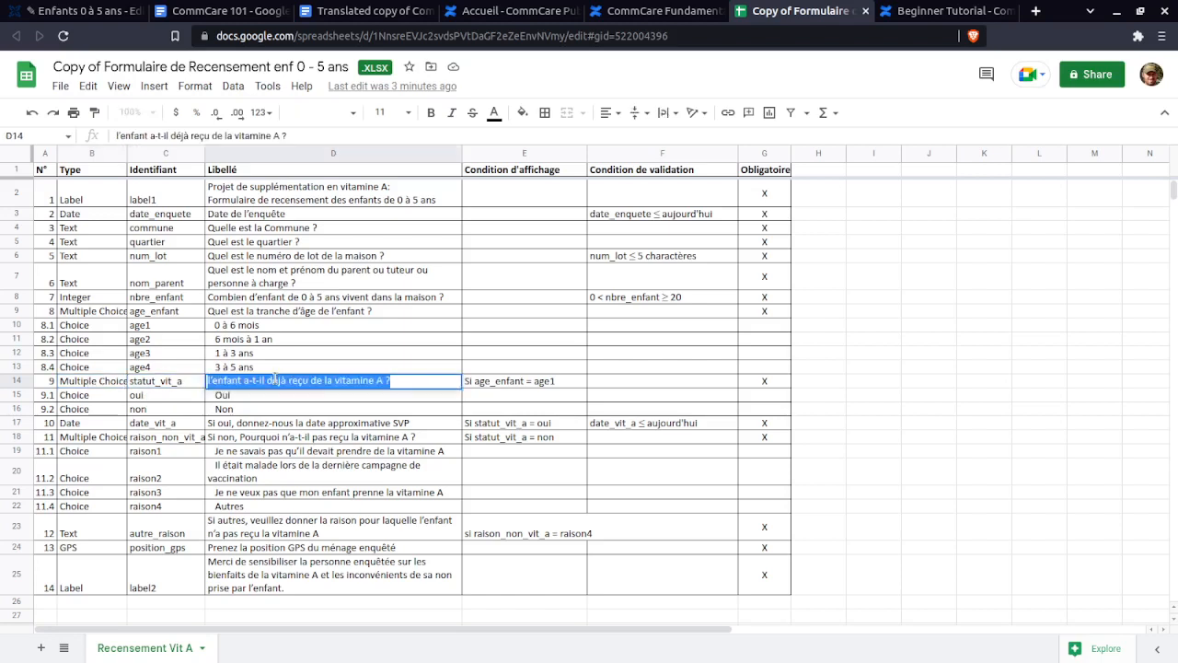
left_click(78, 10)
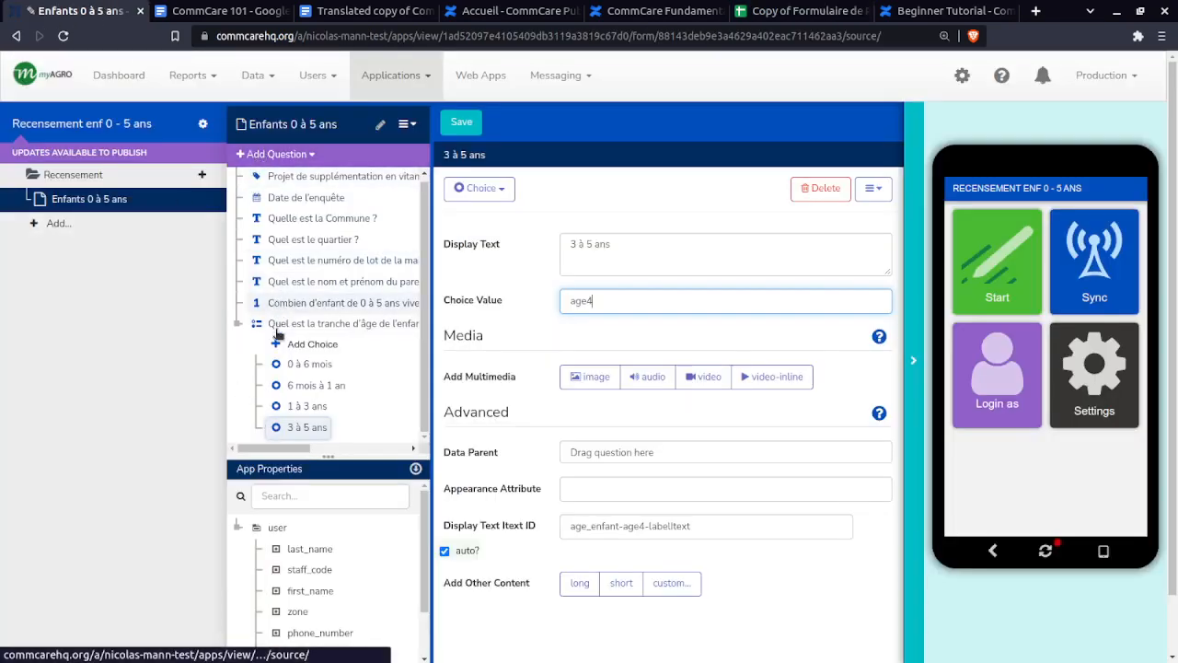
- Add a Multiple Choice question reading 'L'enfant a-t-il déjà reçu de la vitamine A ?' with a capital L
left_click(276, 154)
mouse_move(309, 200)
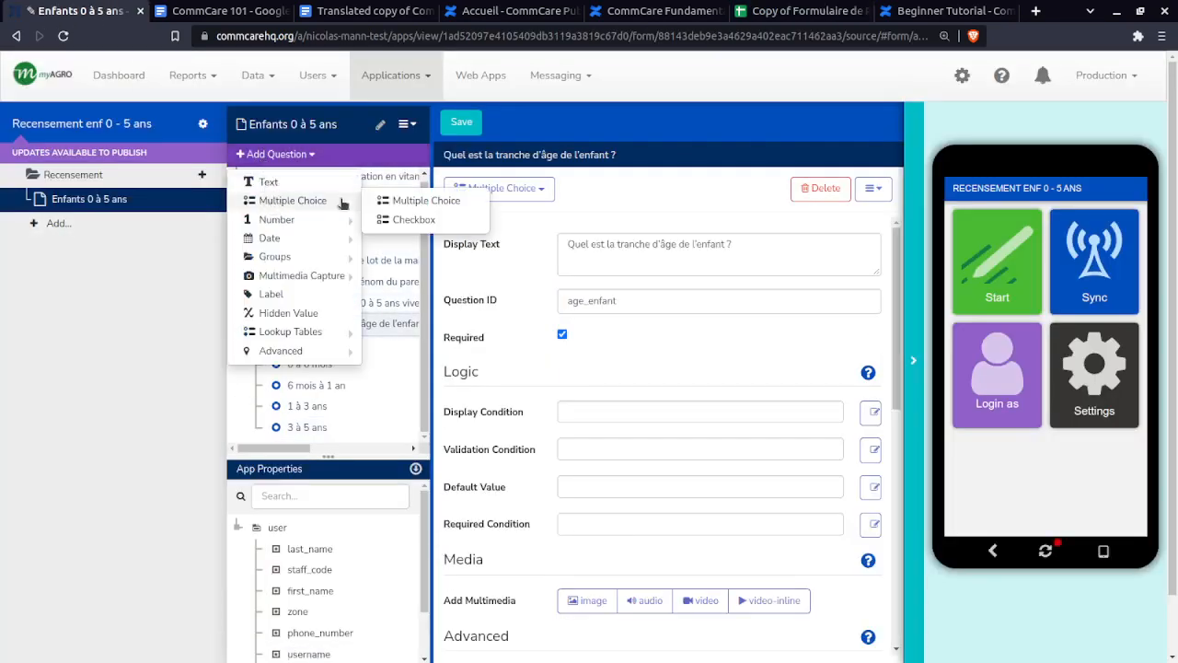
left_click(416, 201)
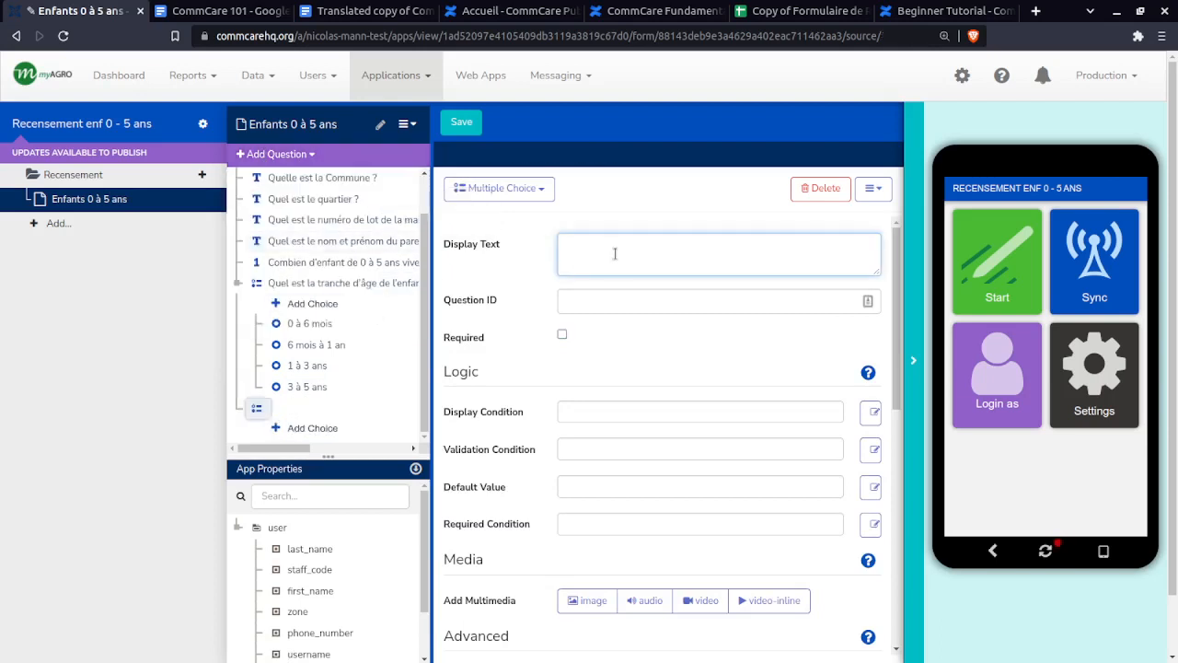
key("ctrl+v")
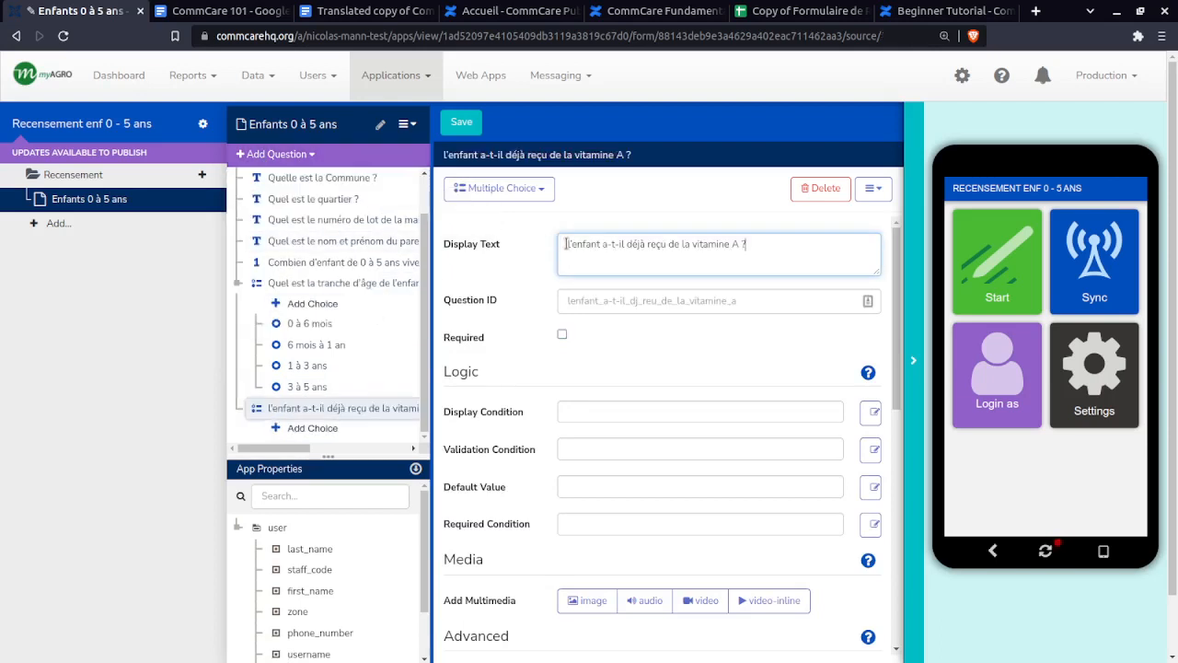
left_click(574, 270)
key("BackSpace")
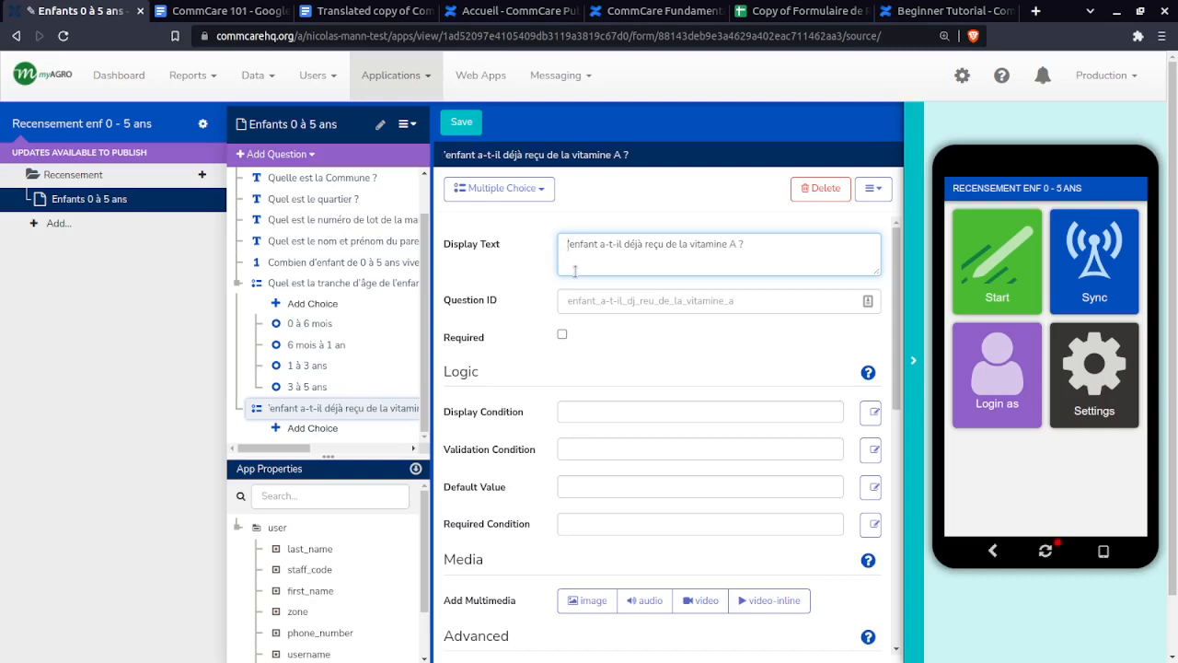
type("L")
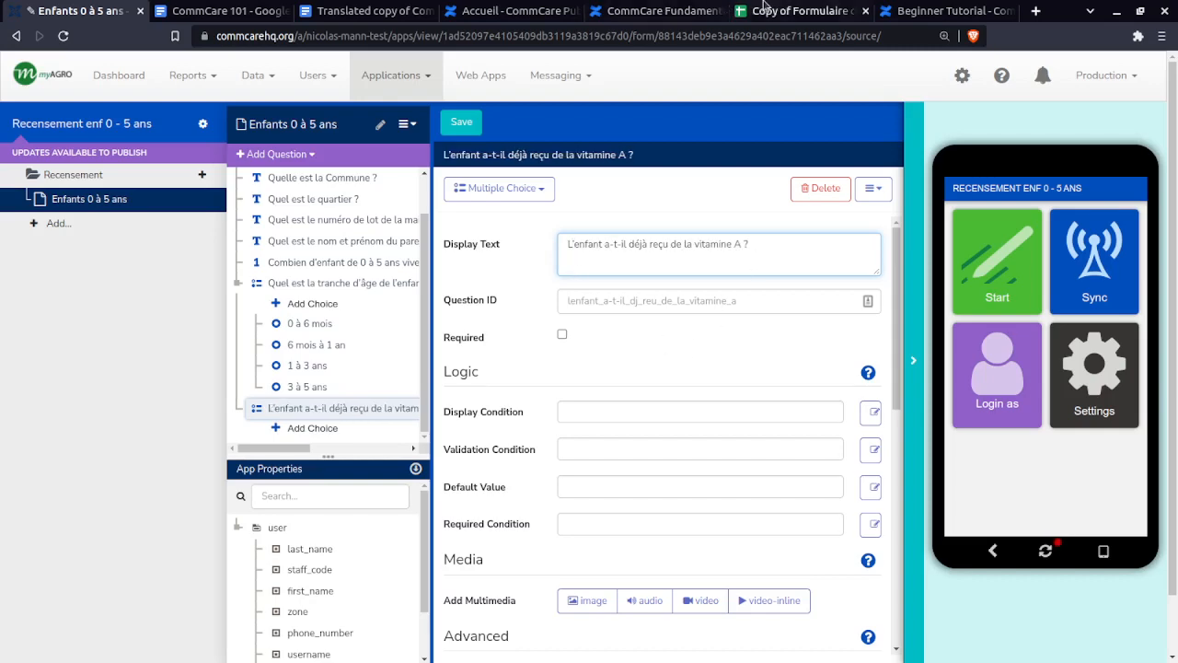
- Set the question ID to statut_vit_a and make it required
left_click(792, 10)
double_click(172, 383)
key("ctrl+c")
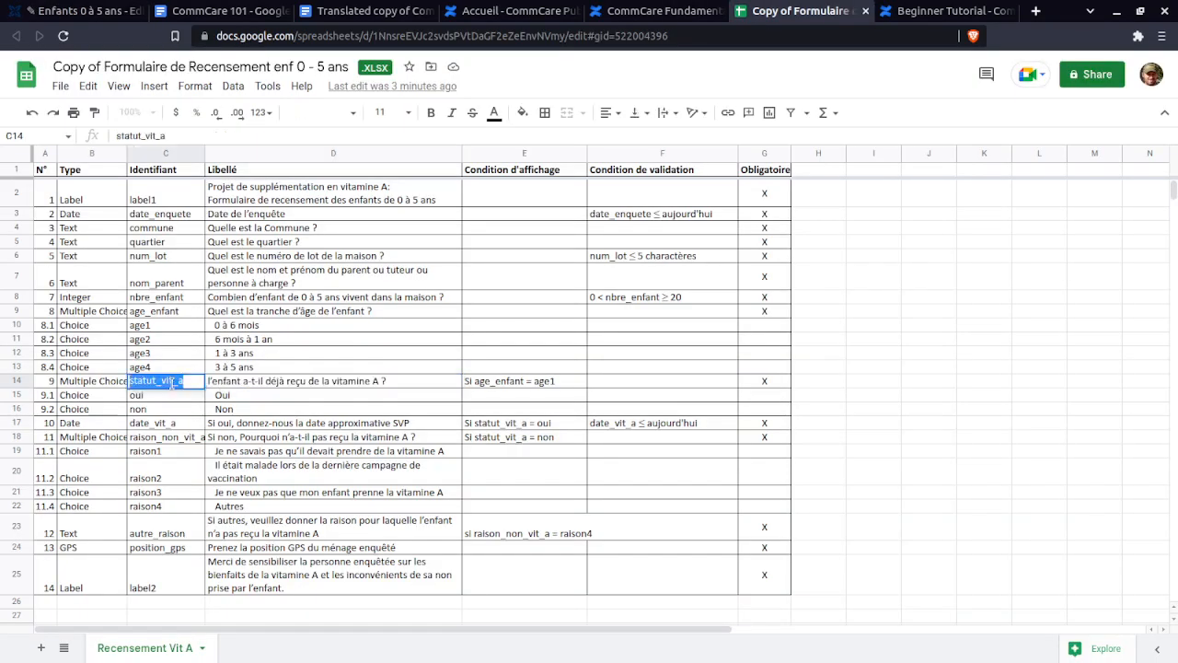
left_click(73, 11)
key("ctrl+a")
key("ctrl+v")
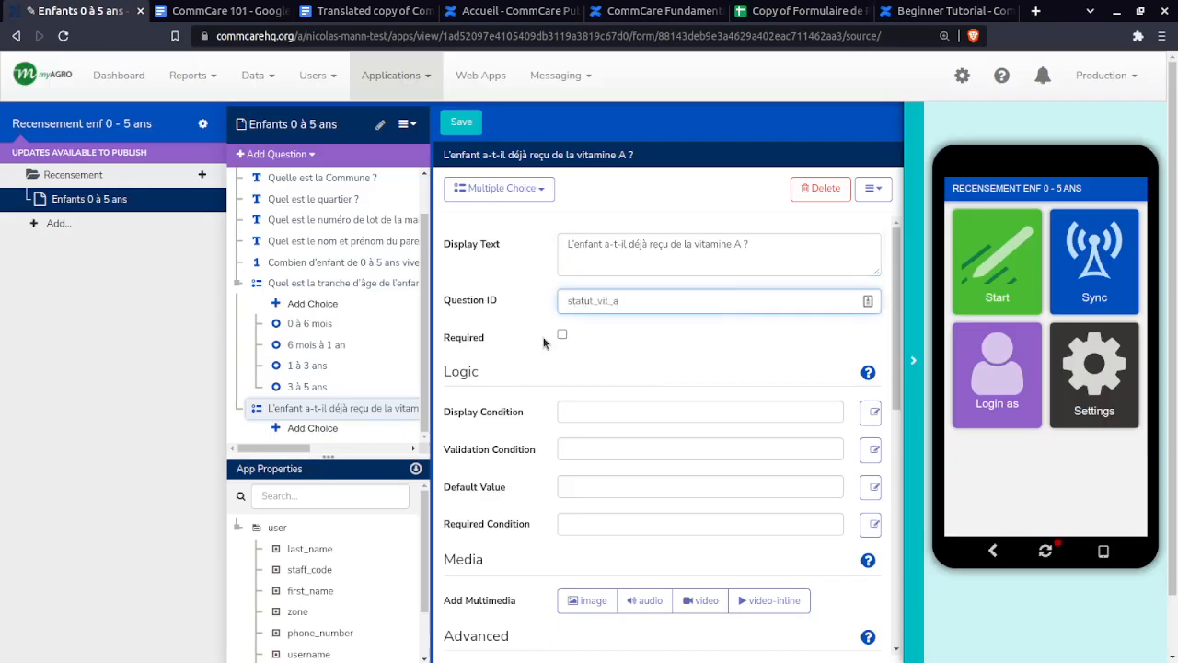
left_click(561, 335)
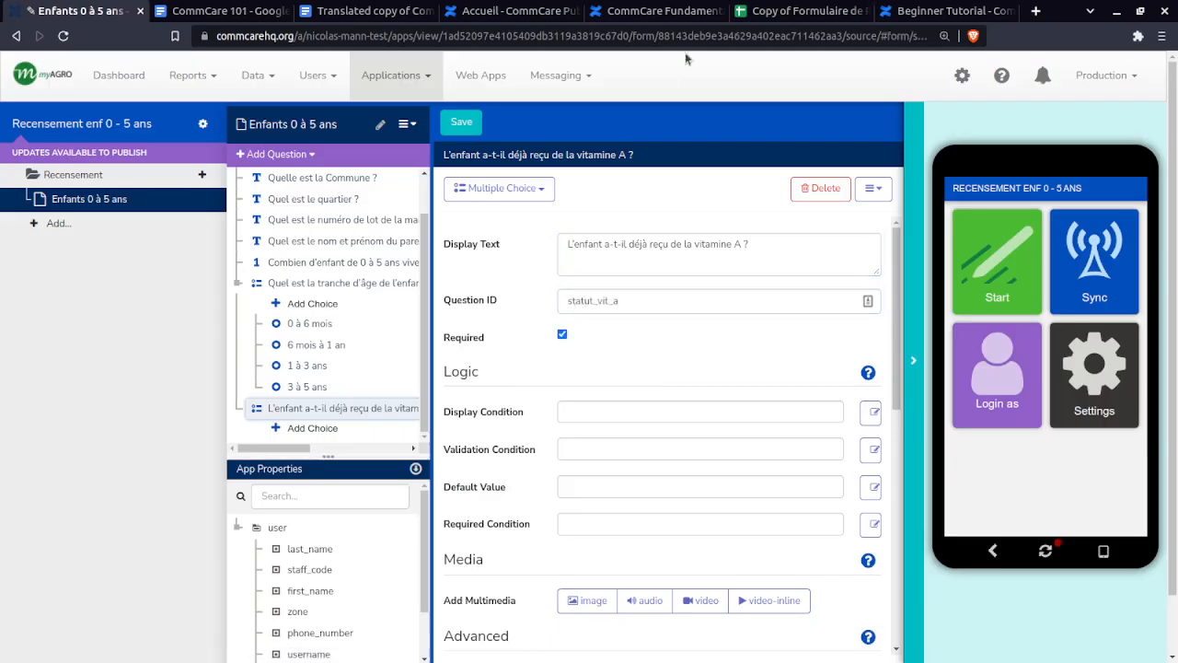
- Add a first answer choice to the vitamin A question
left_click(791, 10)
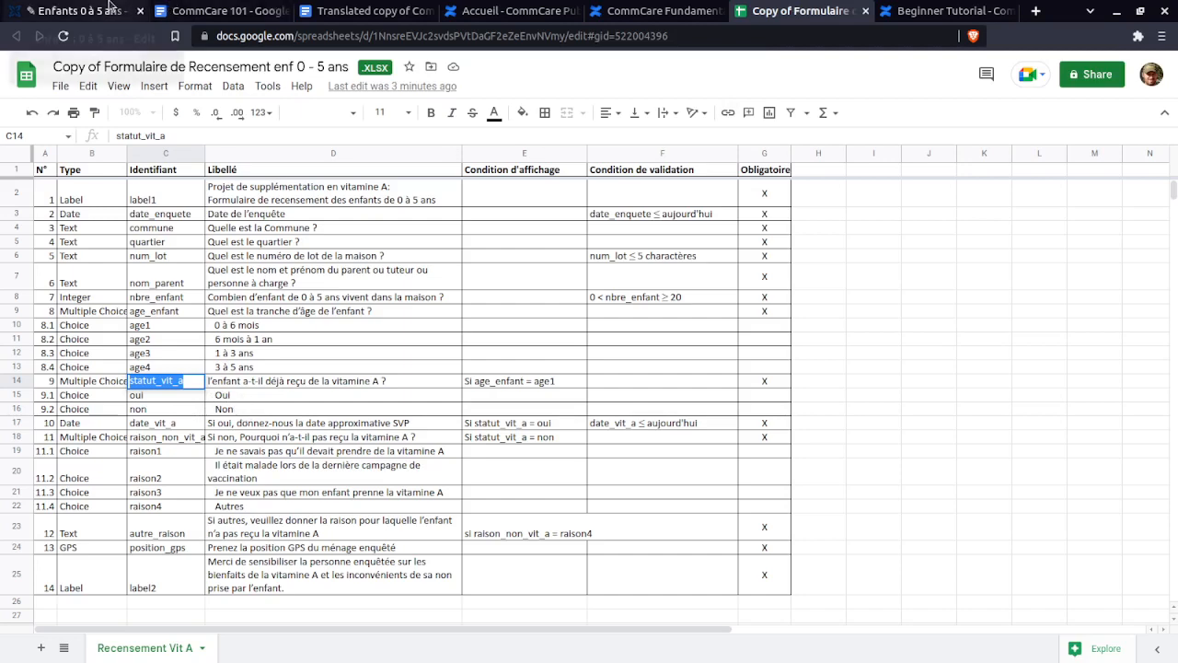
left_click(109, 8)
left_click(305, 429)
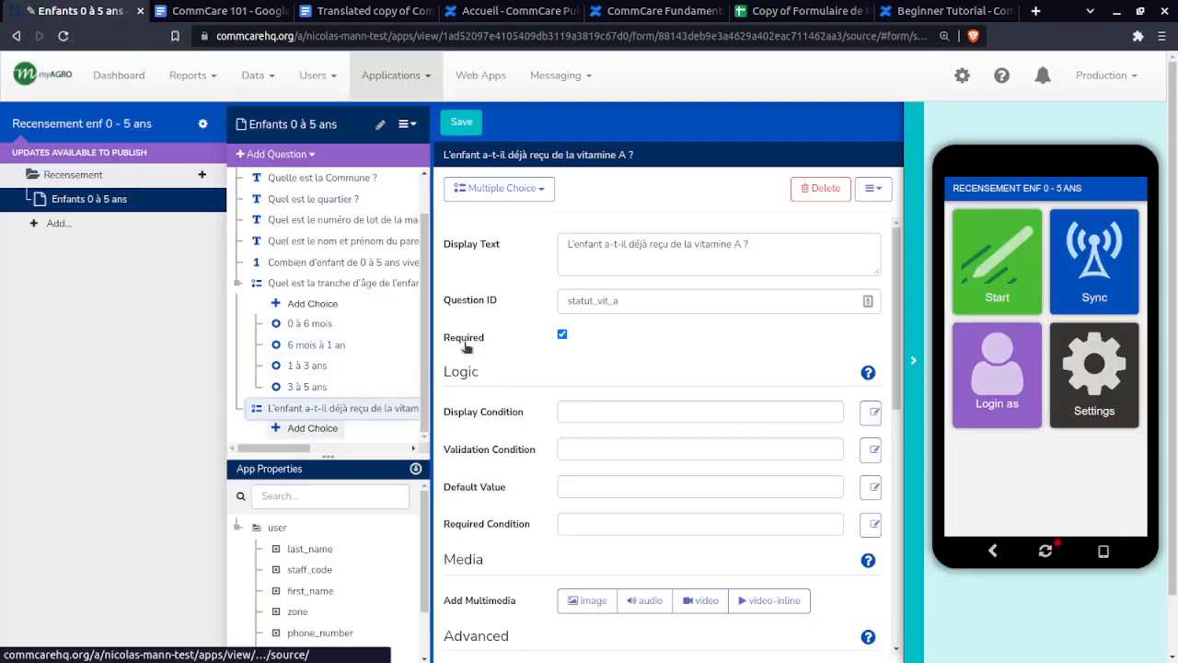
left_click(612, 258)
- Add the answer choices Oui and Non to the vitamin A question
type("Oui")
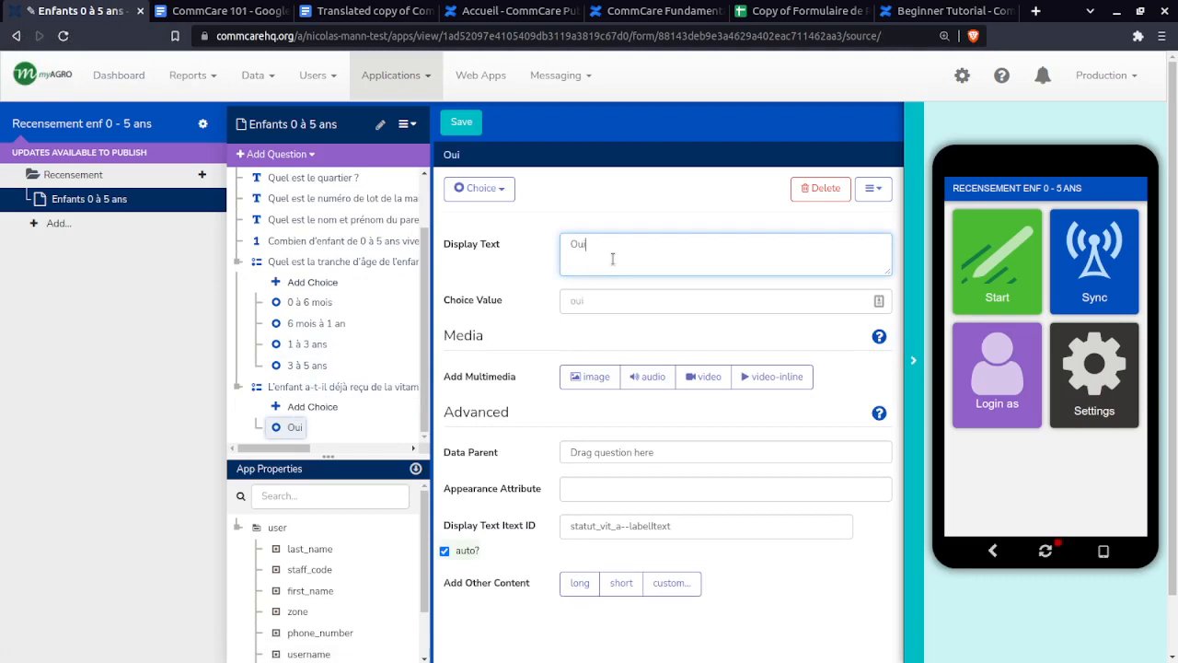
key("Tab")
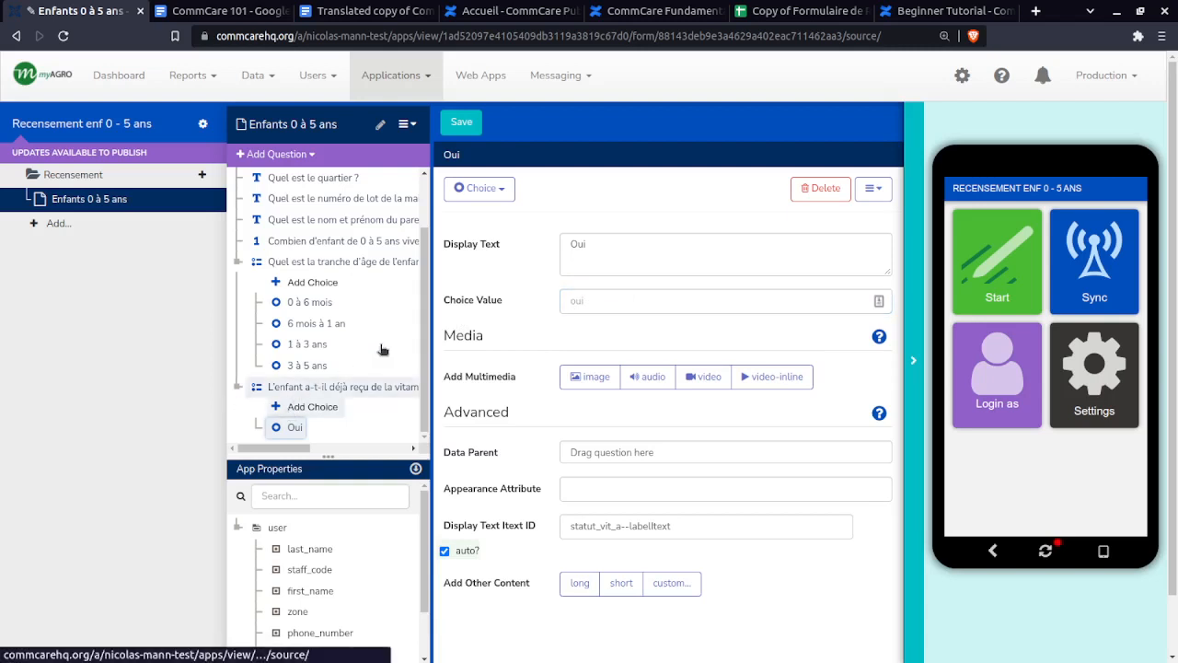
left_click(304, 406)
left_click(624, 255)
type("Non")
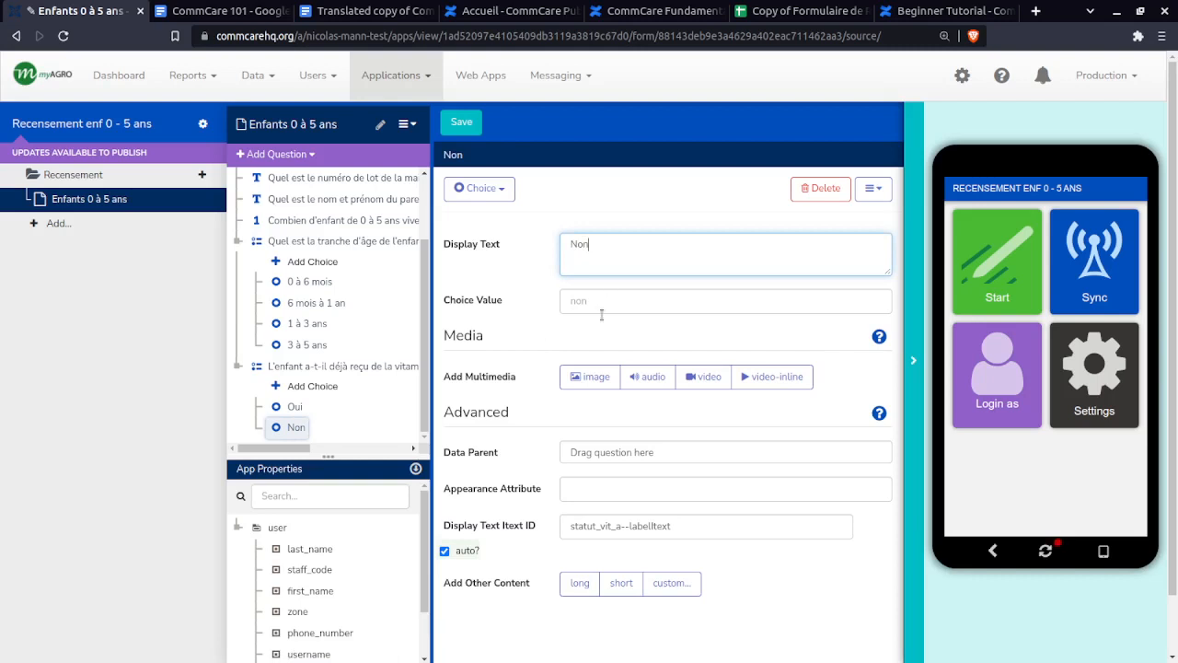
- Verify the Oui and Non choices carry values oui and non
left_click(281, 410)
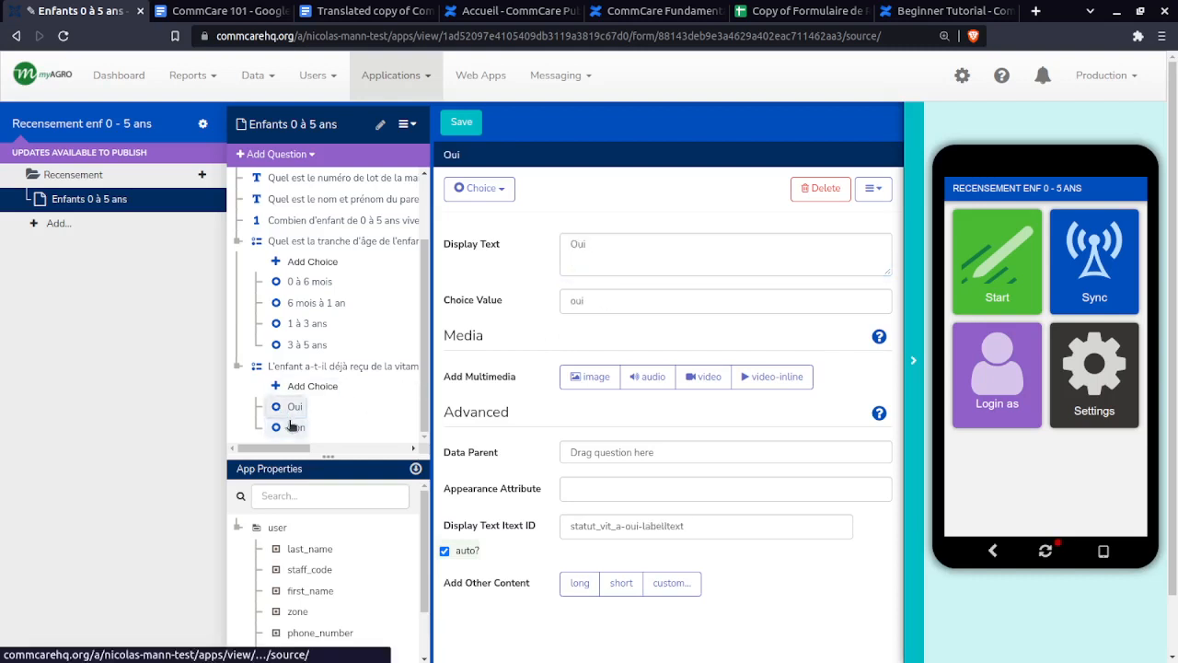
left_click(293, 426)
left_click(302, 406)
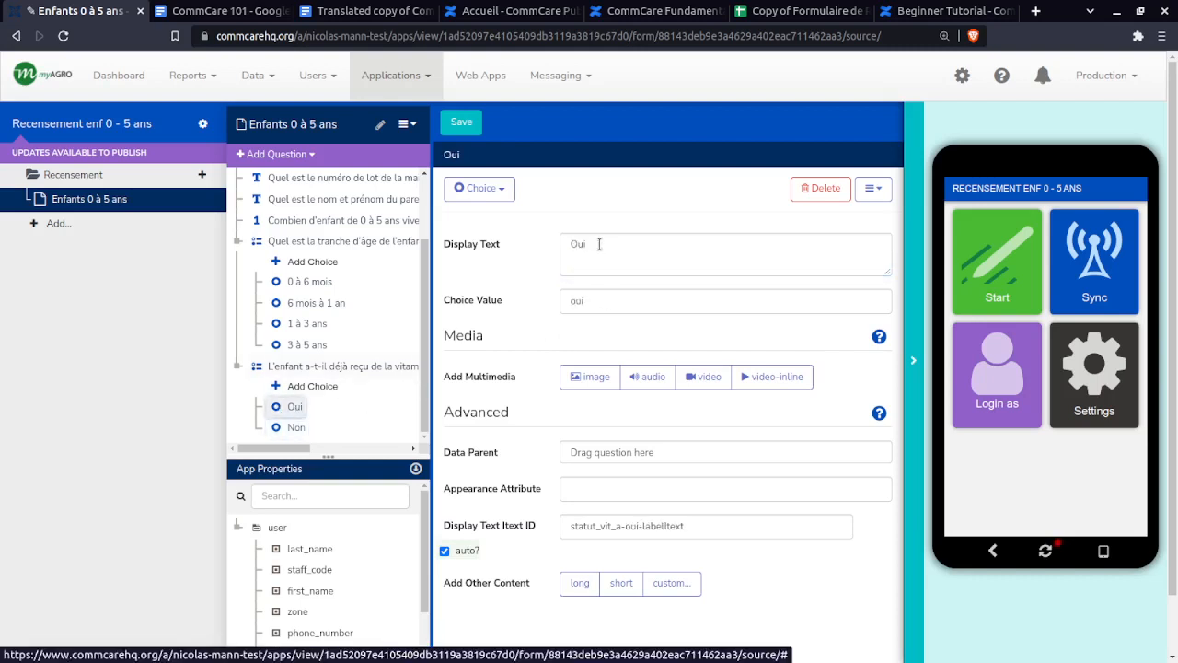
double_click(604, 243)
double_click(610, 305)
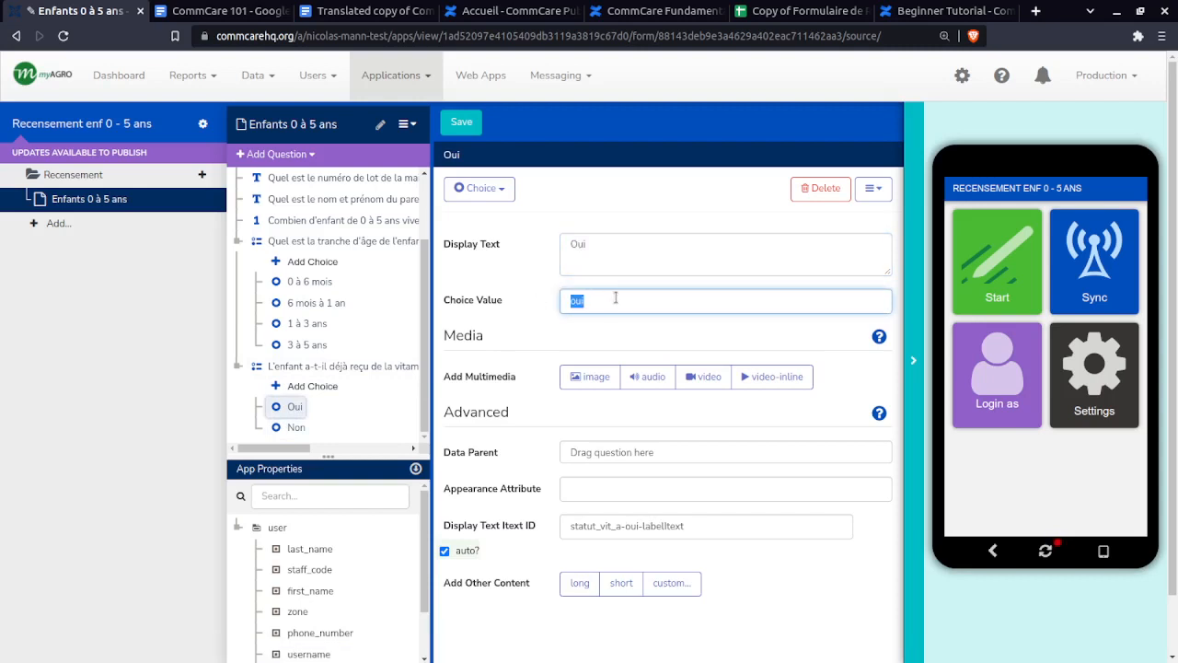
left_click(289, 432)
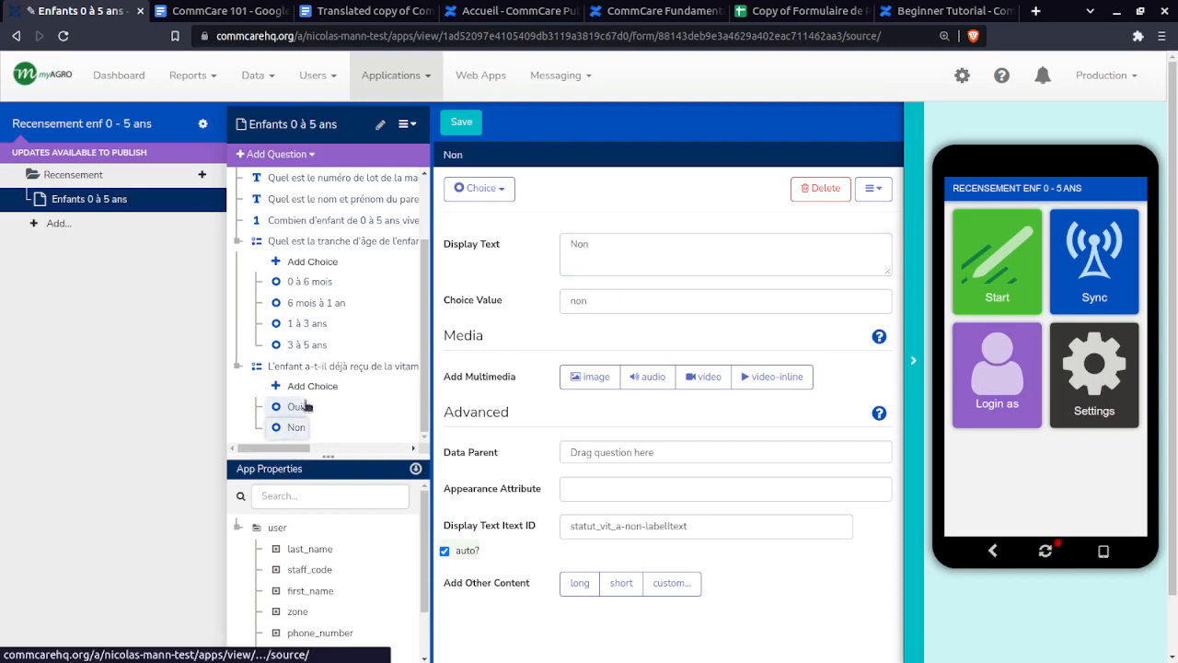
left_click(307, 406)
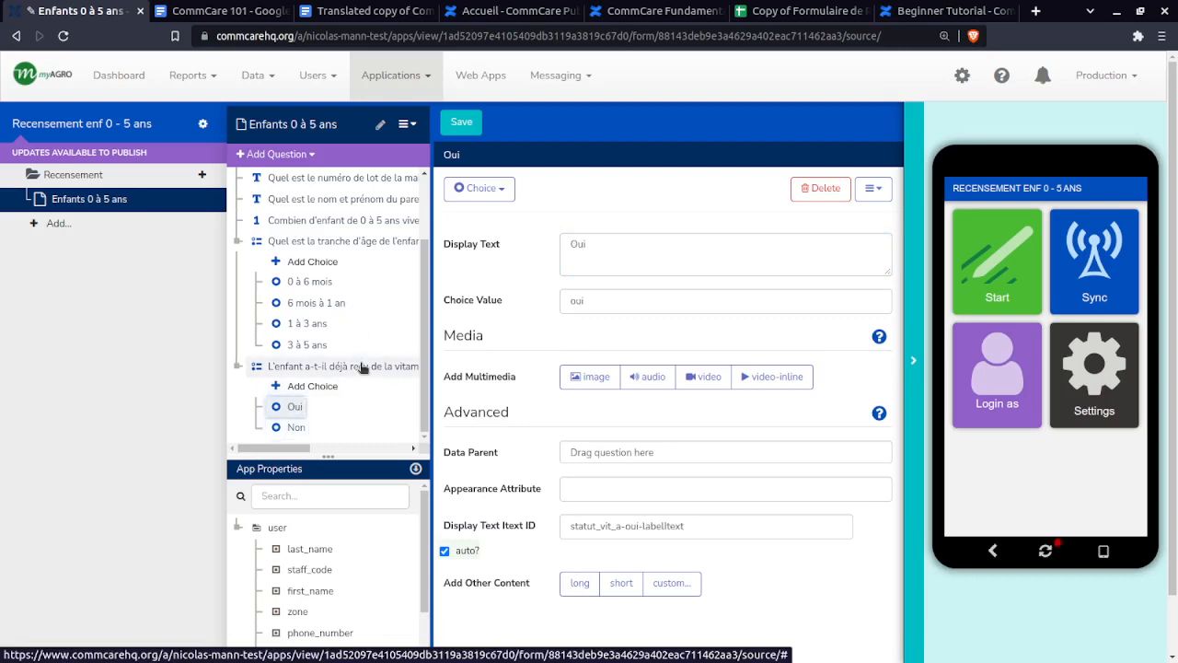
left_click(797, 11)
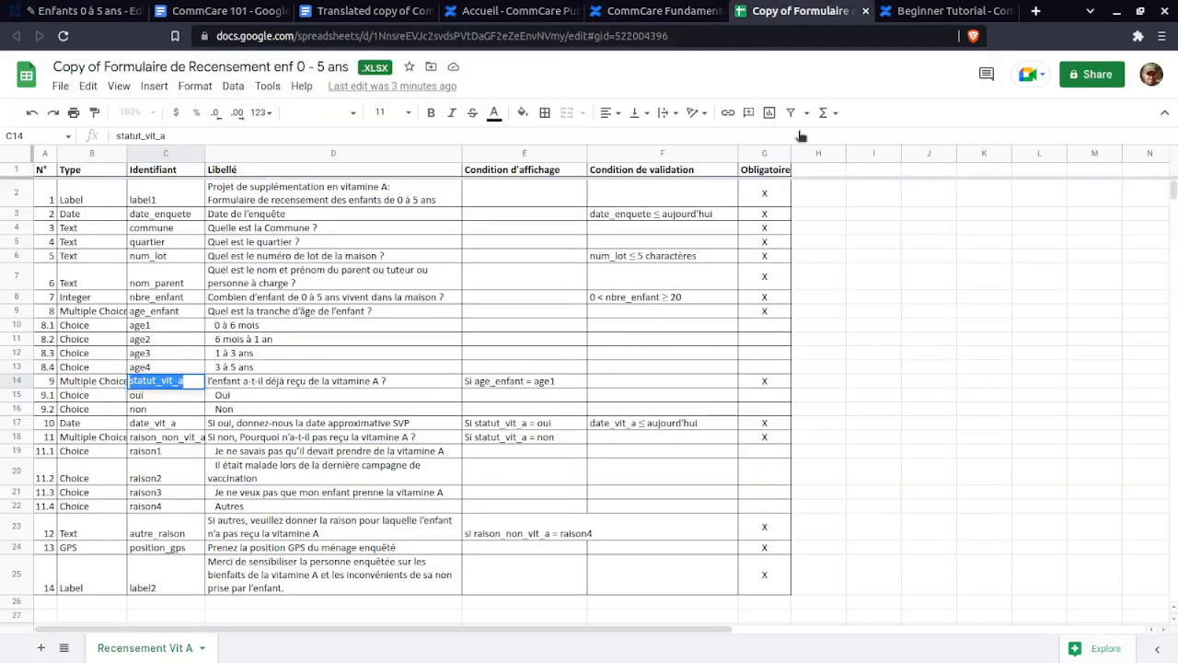
- Check the vitamin A question text in D14 and its display condition 'Si age_enfant = age1' in E14
left_click(523, 383)
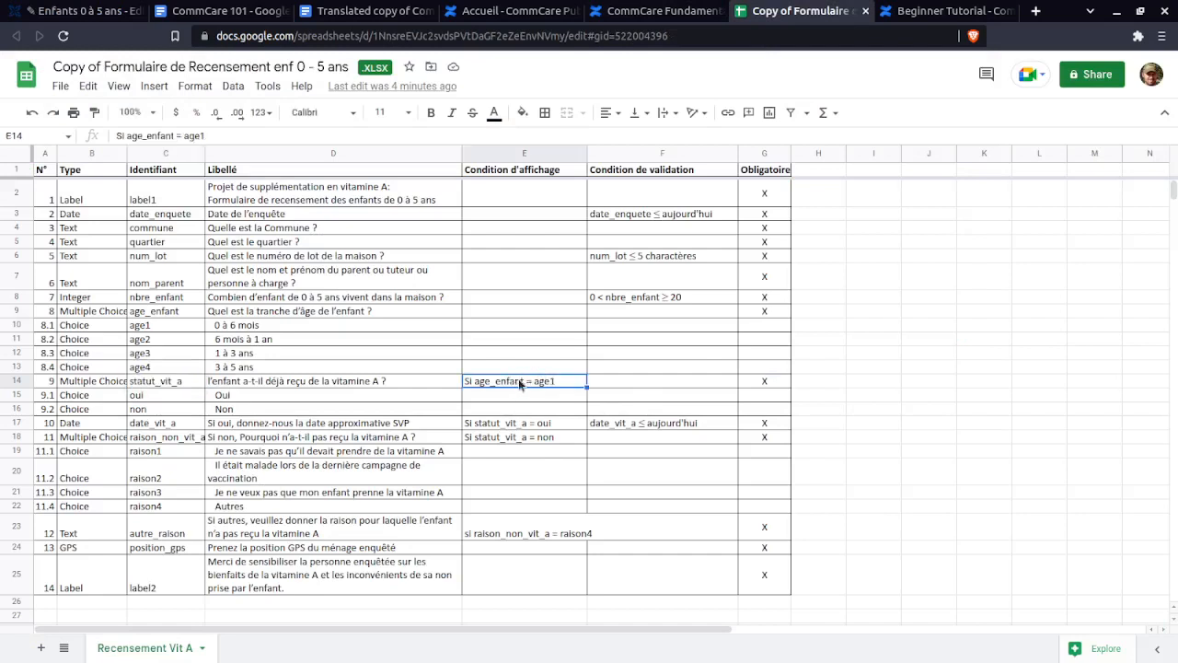
left_click(518, 173)
left_click(512, 382)
left_click(311, 380)
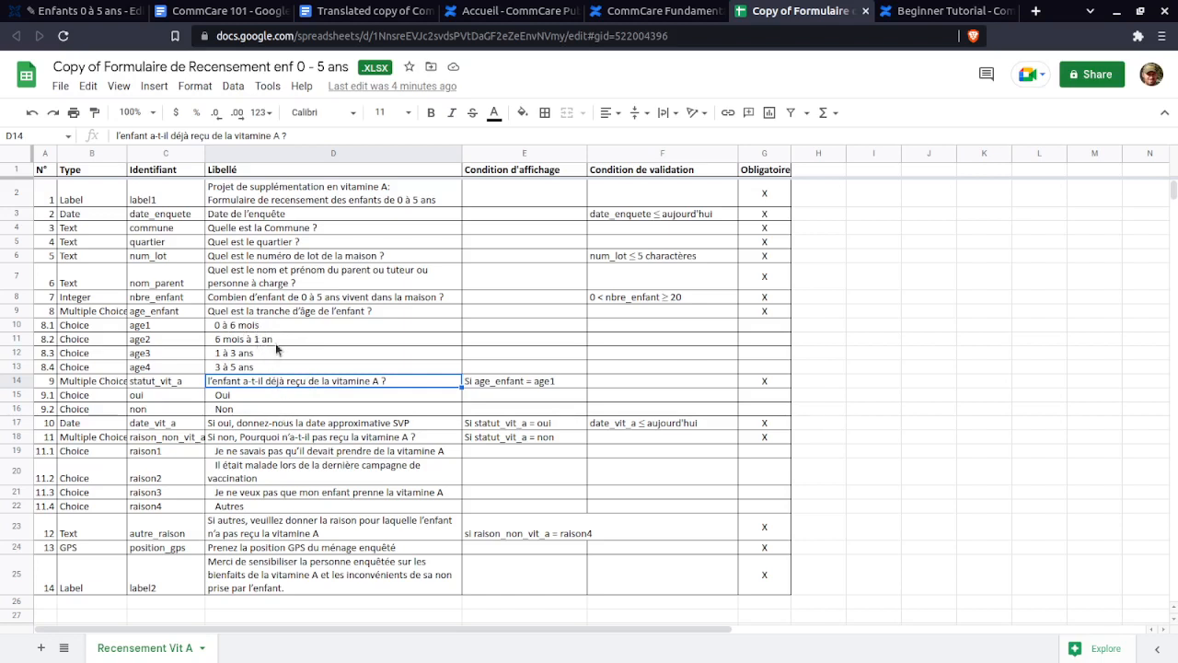
left_click(522, 381)
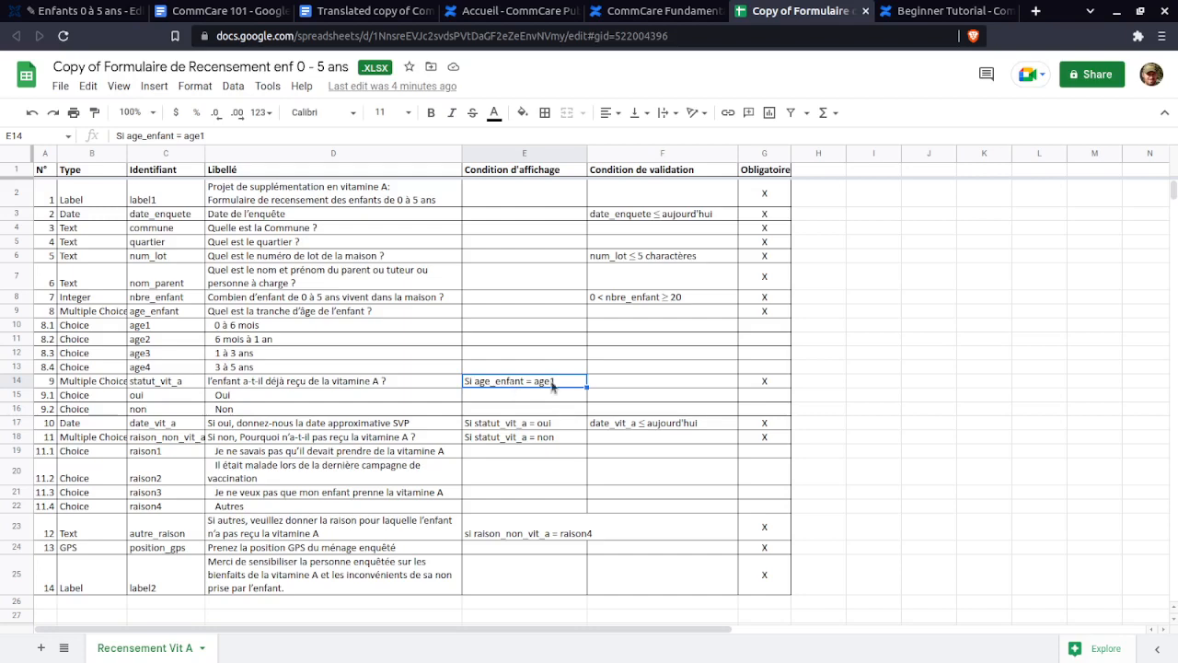
left_click(108, 14)
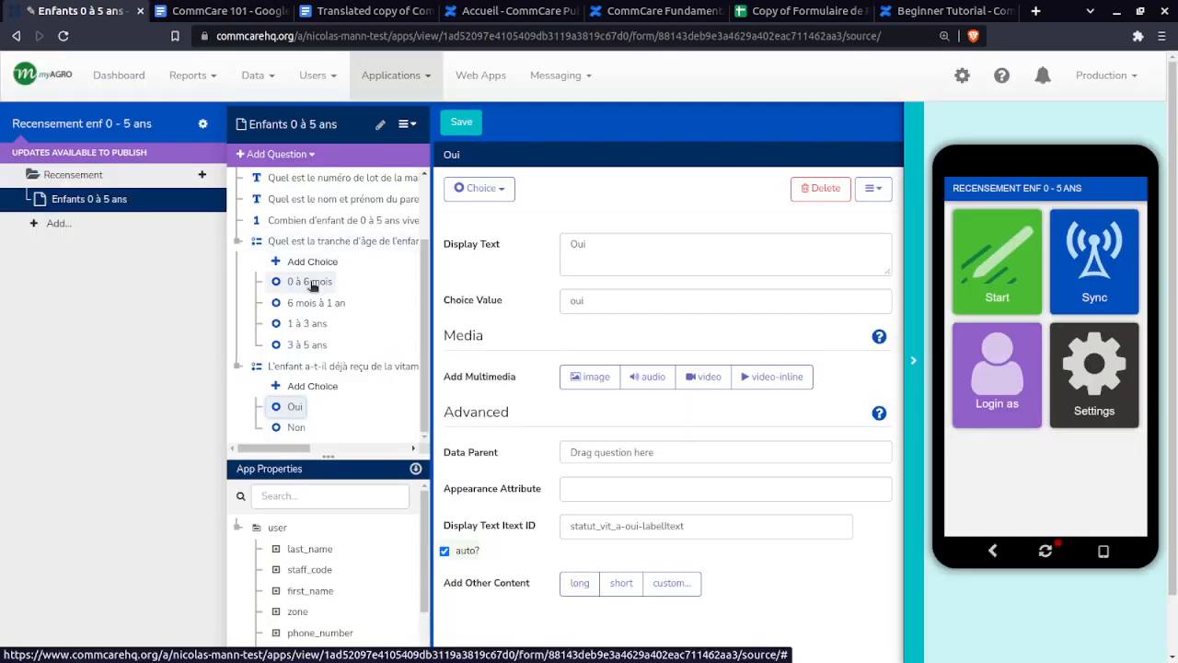
- Open the editor properties of 'L'enfant a-t-il déjà reçu de la vitamine A ?' in the form tree
left_click(348, 366)
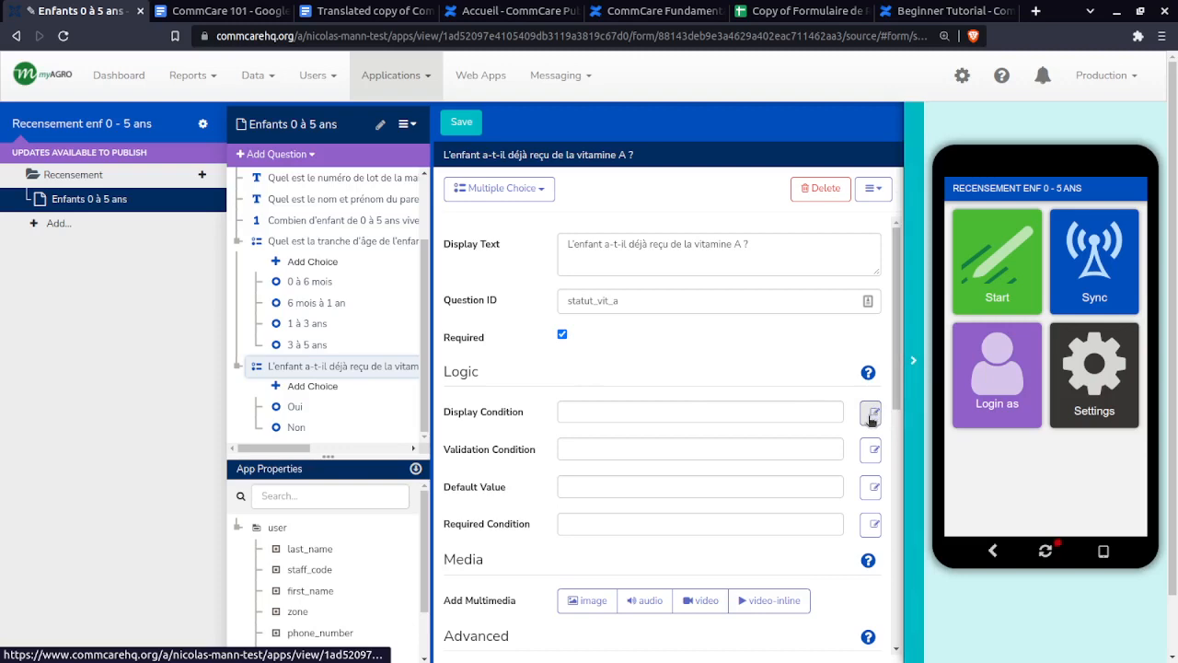
left_click(308, 242)
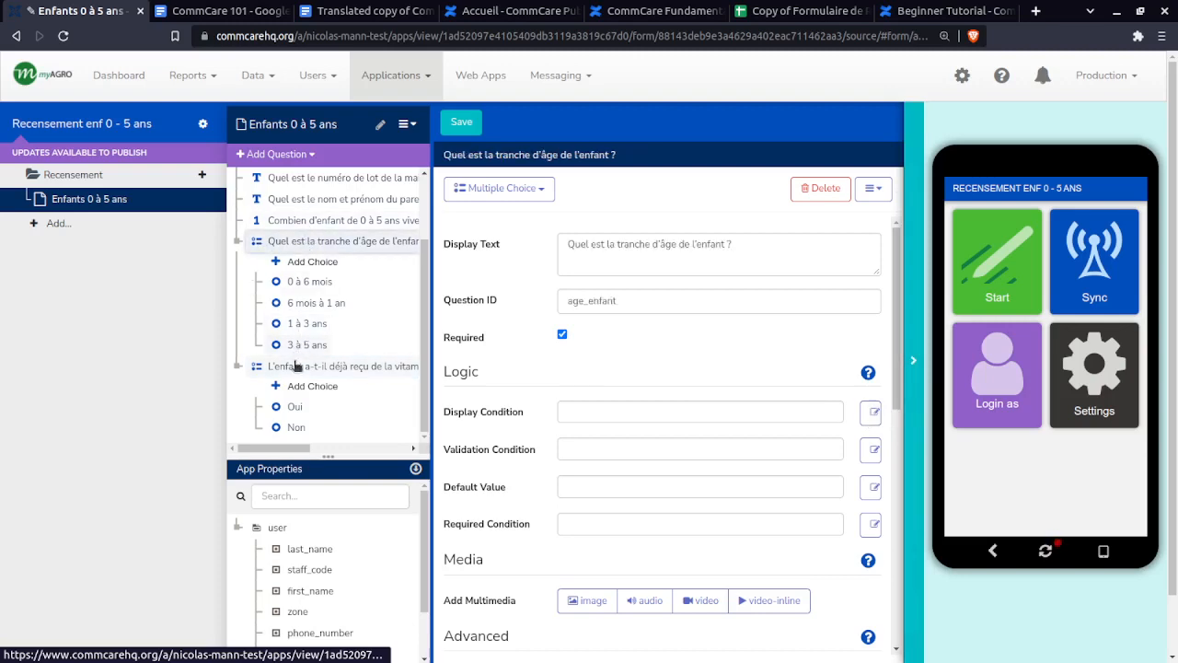
left_click(285, 366)
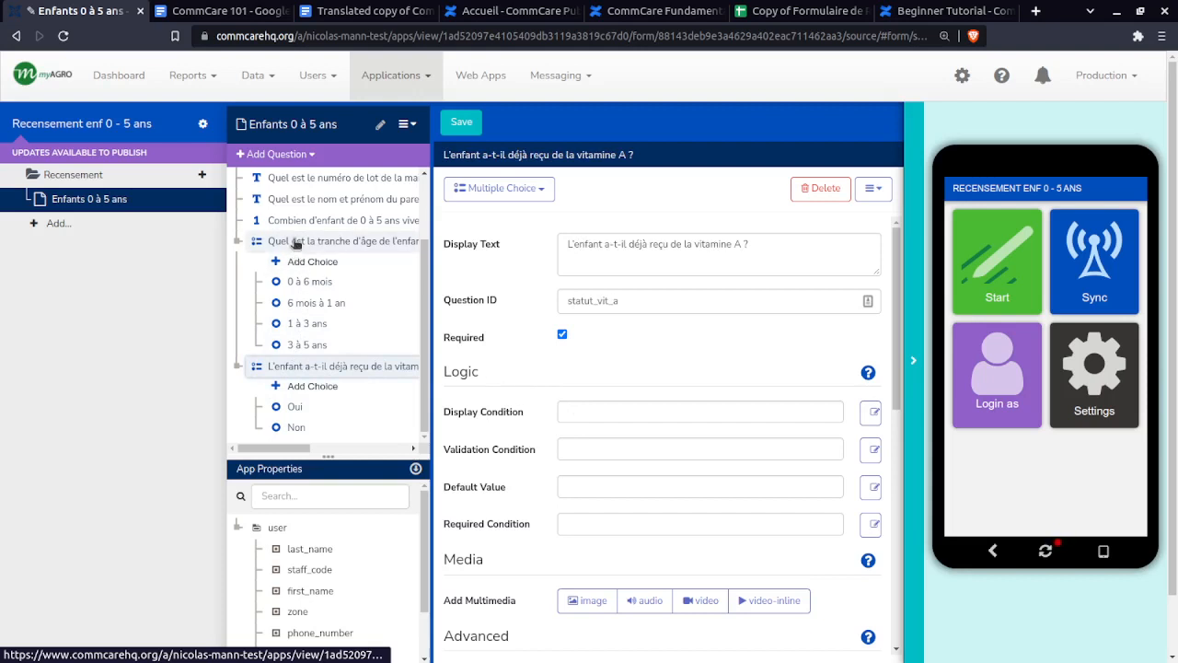
- Drag the age_enfant question into the vitamin A Display Condition and add = after it
left_click_drag(296, 244, 569, 413)
mouse_move(608, 414)
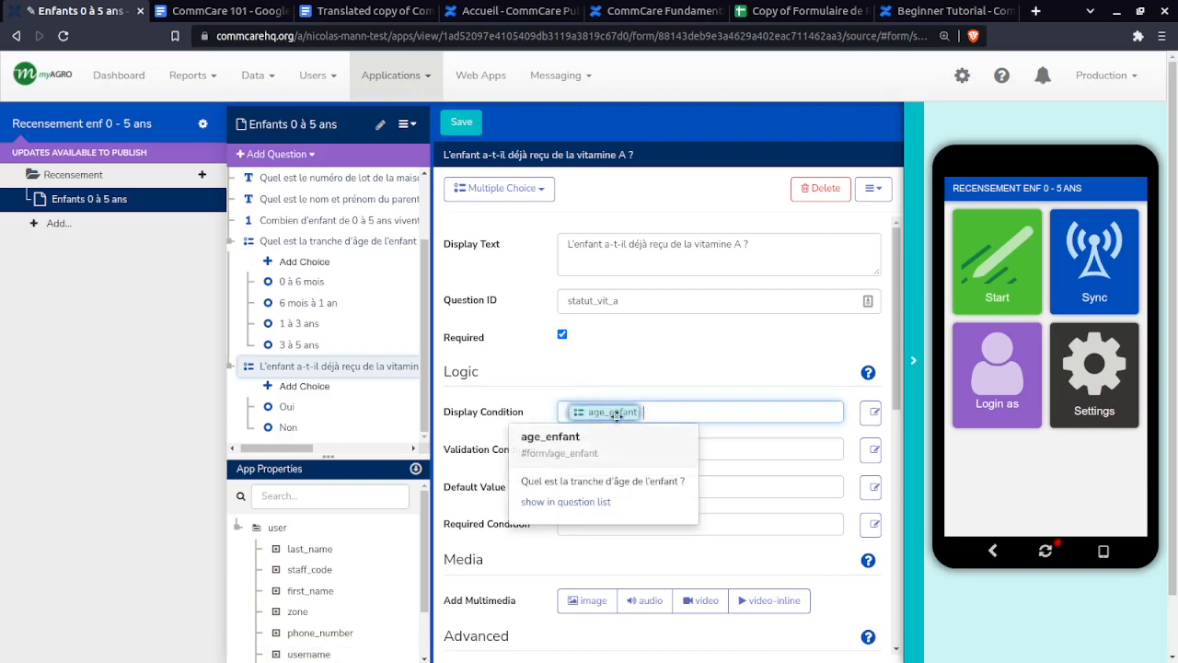
left_click(598, 415)
left_click(598, 418)
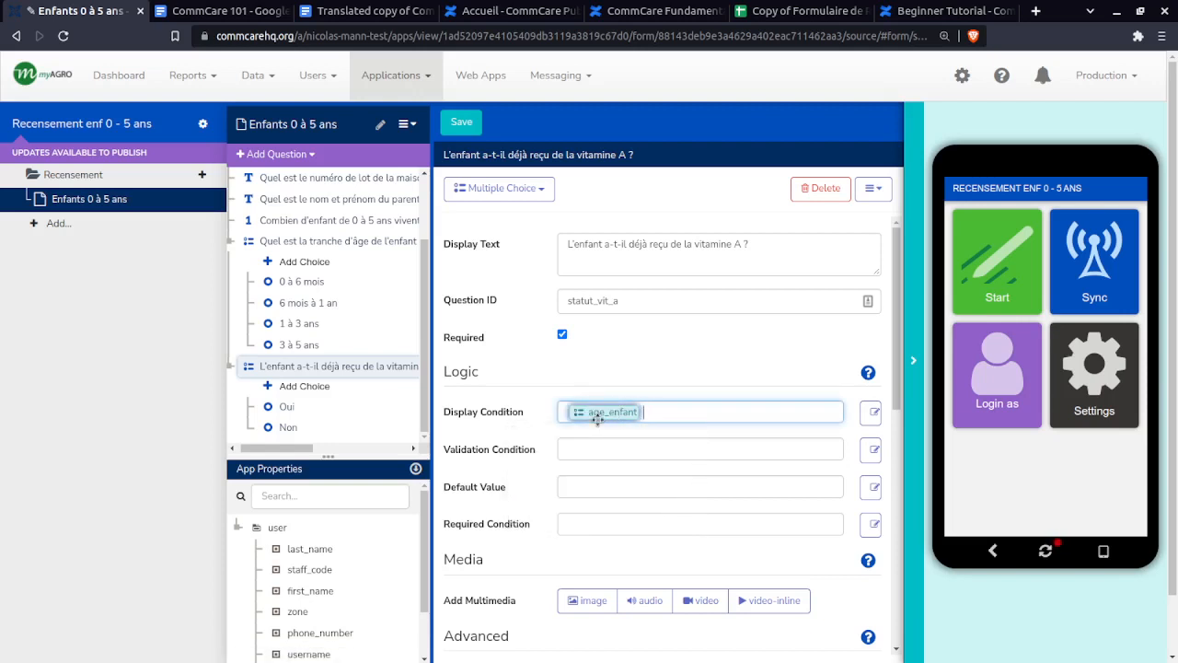
left_click(320, 244)
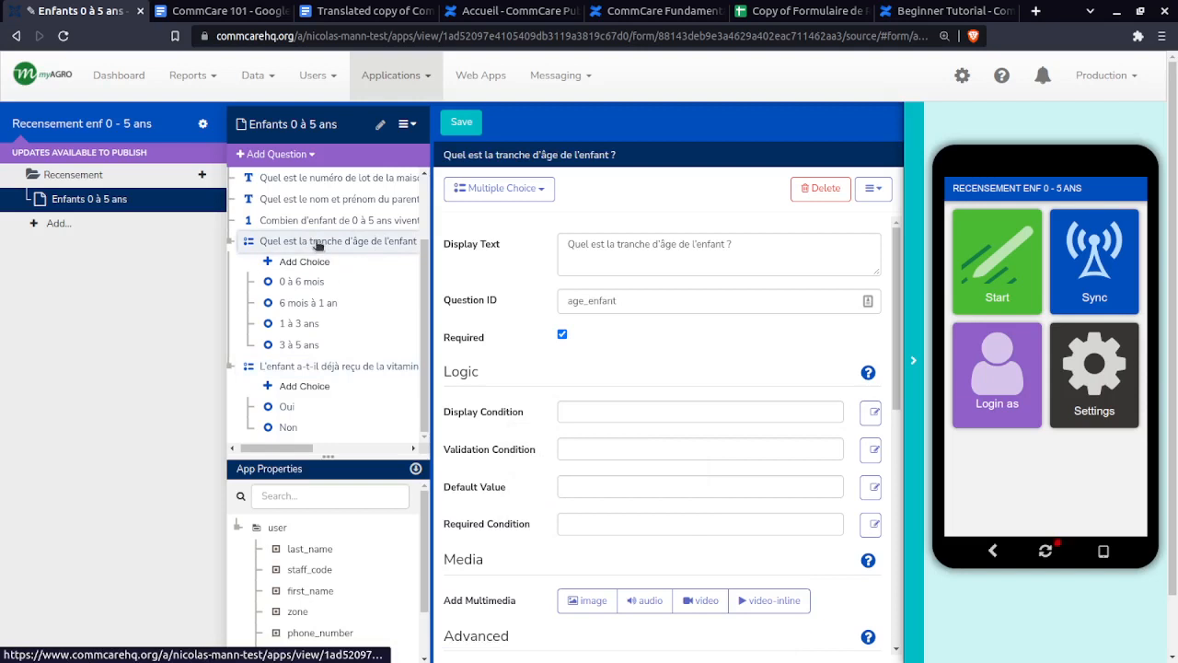
left_click(326, 370)
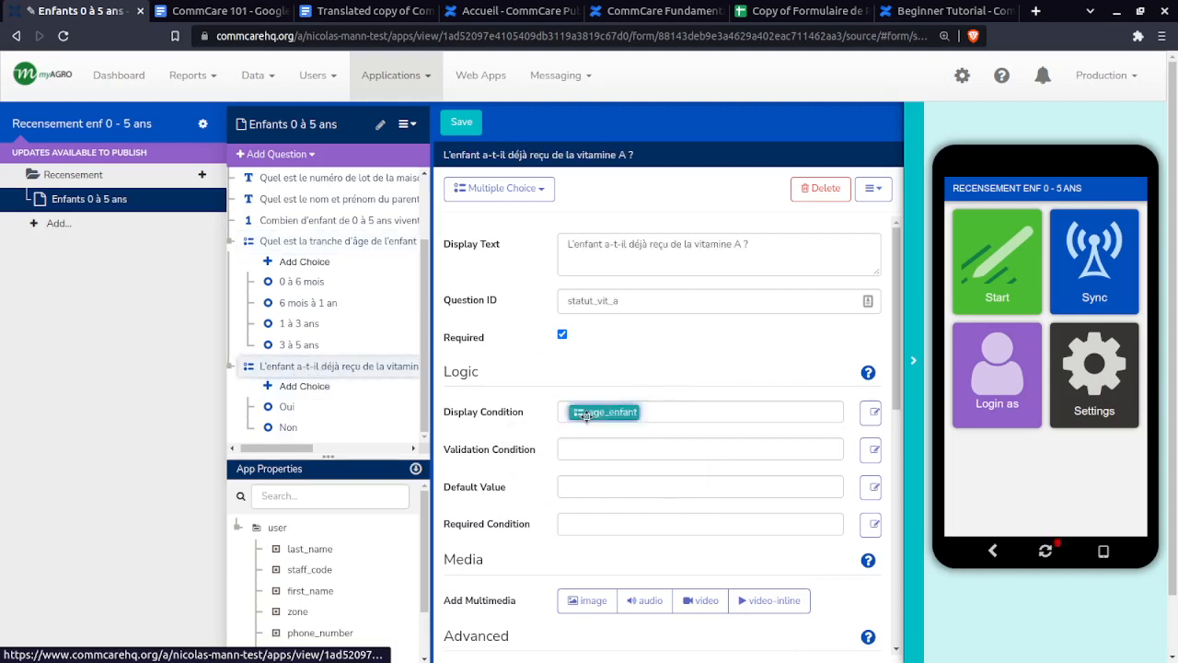
mouse_move(598, 412)
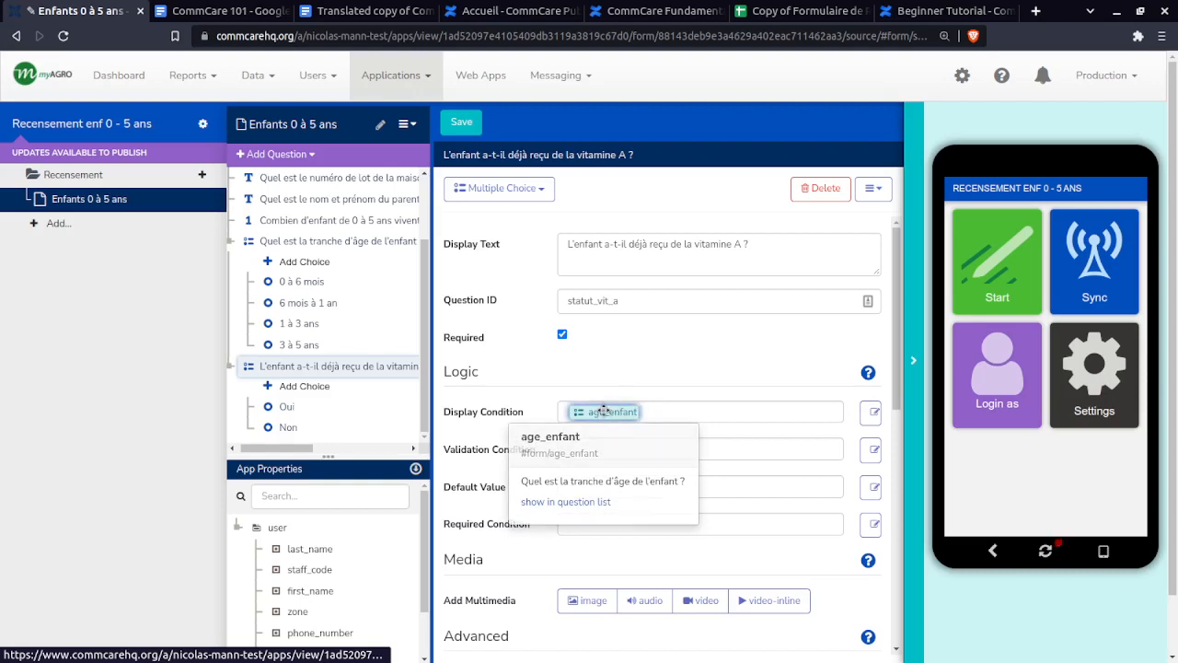
left_click(673, 408)
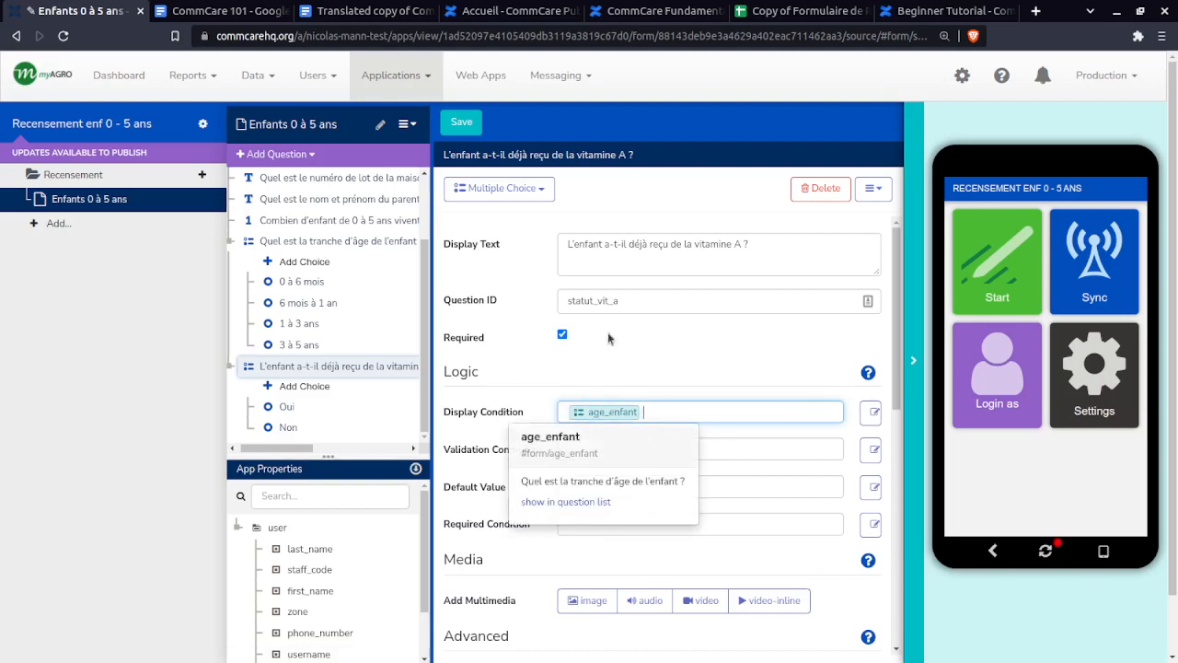
mouse_move(600, 413)
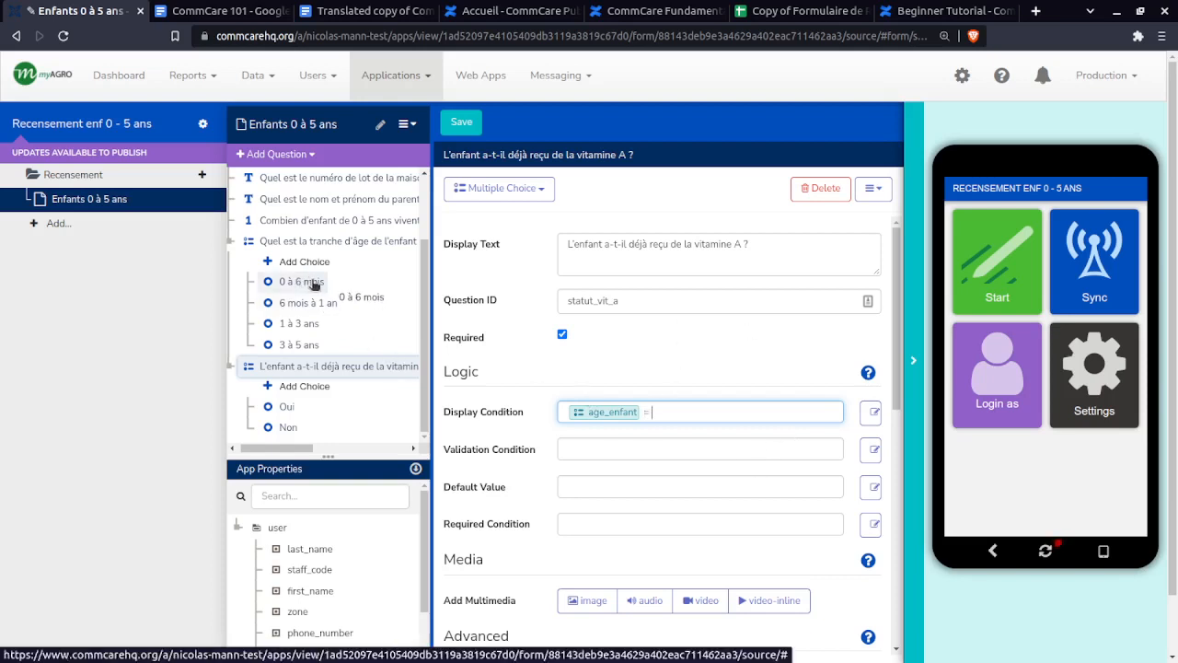
- Drag the '0 à 6 mois' choice in after the equals sign so the condition reads age_enfant = 'age1'
left_click_drag(333, 288, 689, 431)
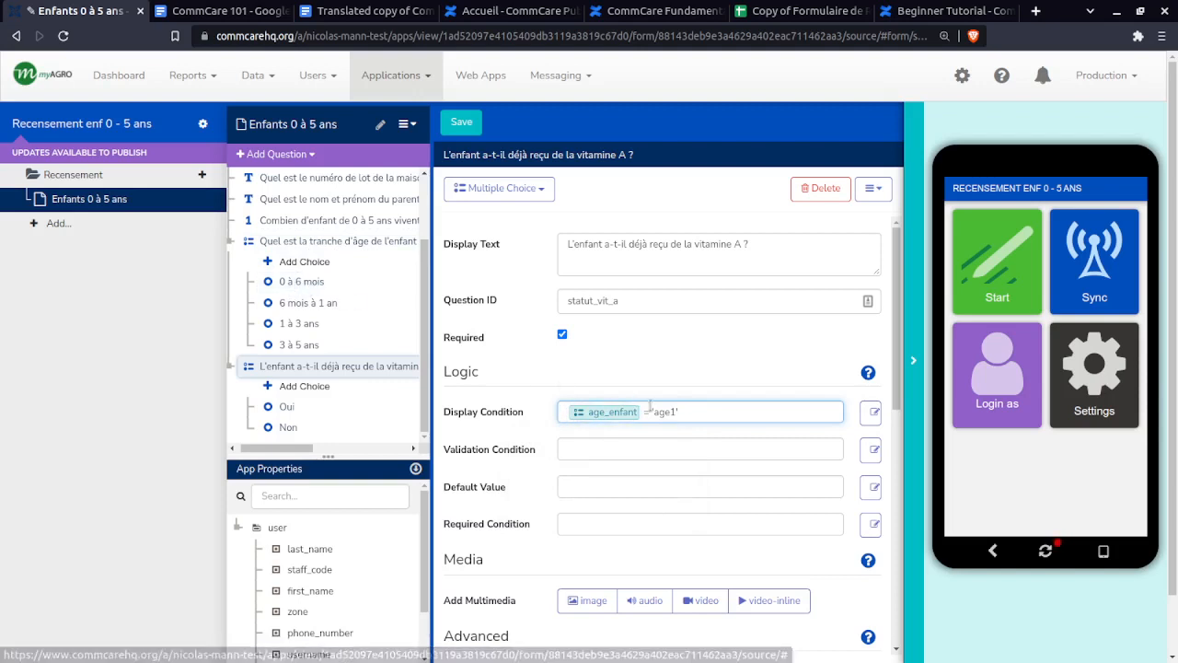
left_click_drag(684, 412, 652, 414)
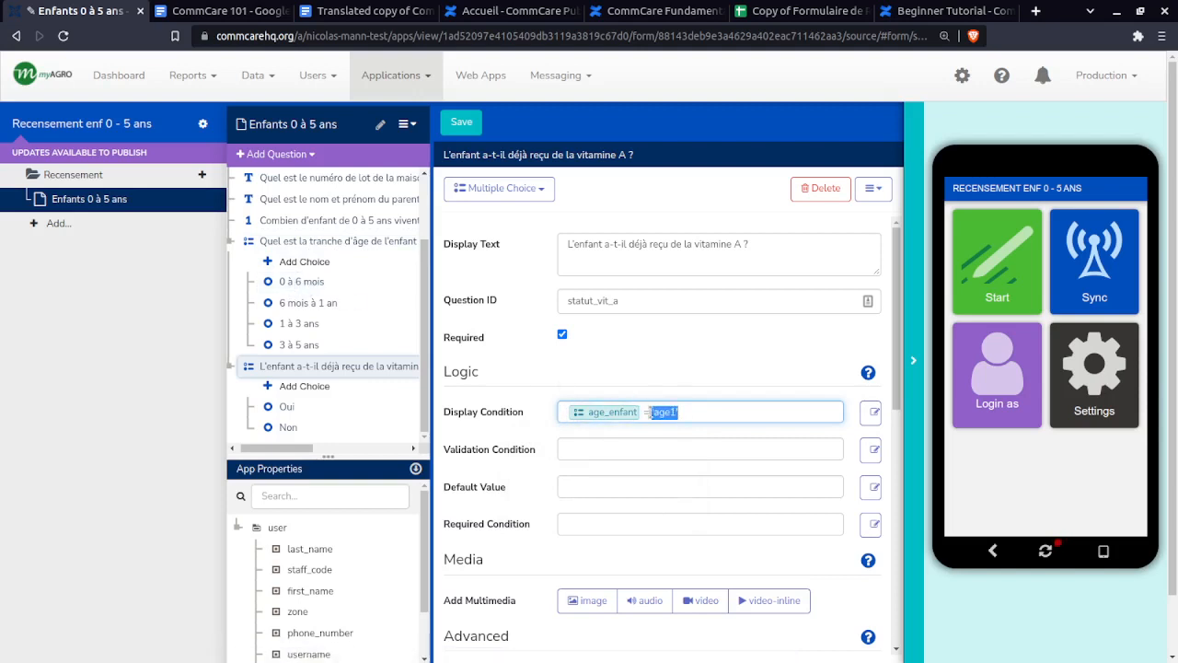
left_click(696, 411)
left_click(595, 191)
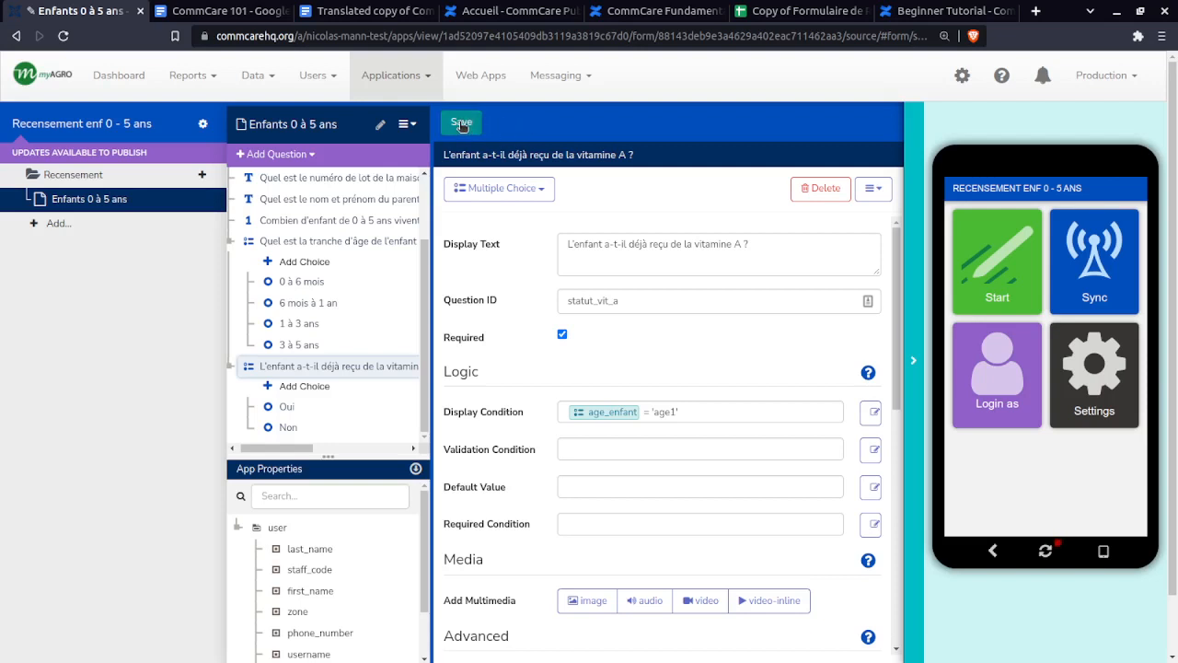
- Save the form, choosing 'Overwrite their work' in the Lost Work Warning
left_click(461, 124)
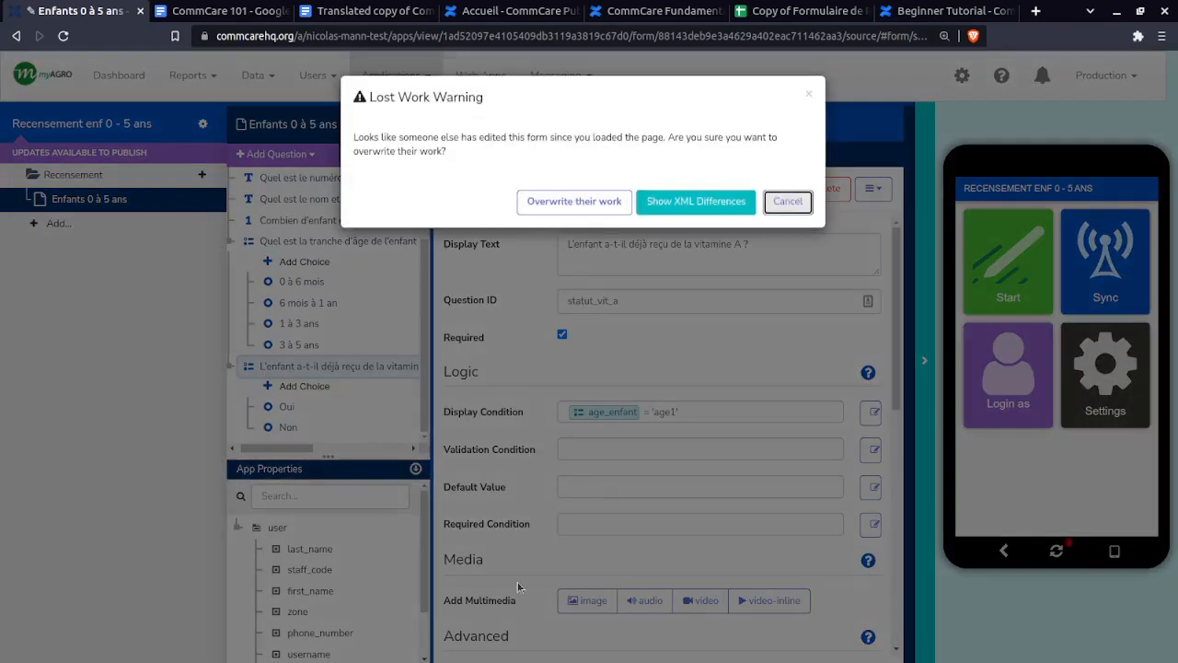
left_click_drag(440, 150, 357, 134)
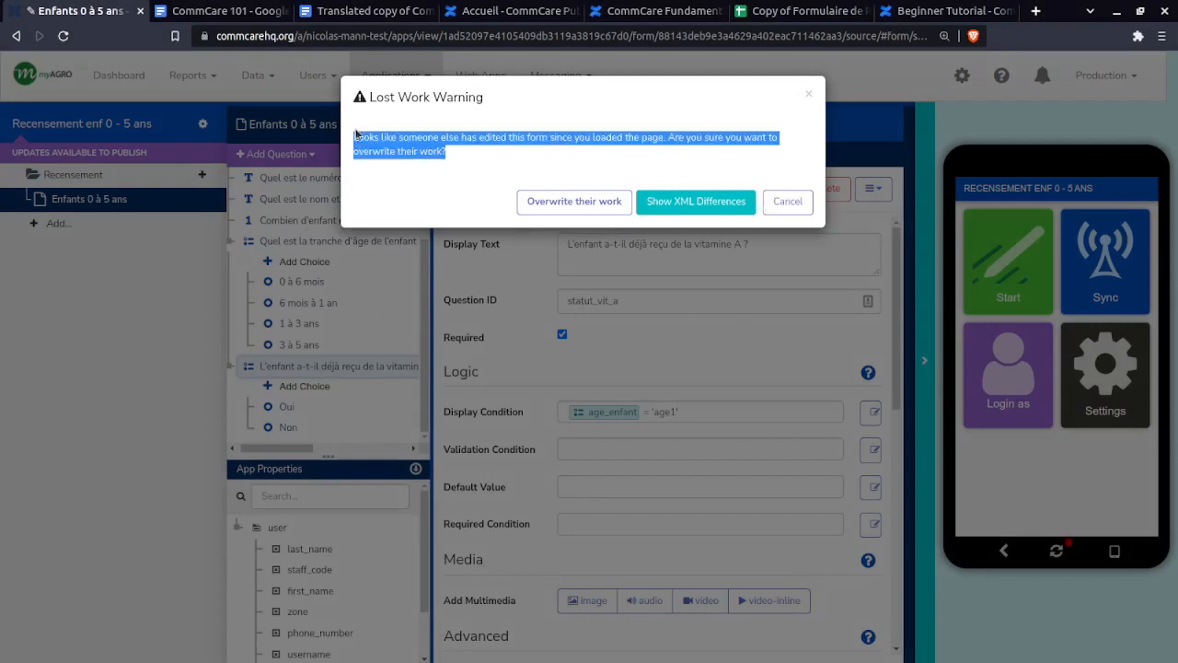
left_click(357, 134)
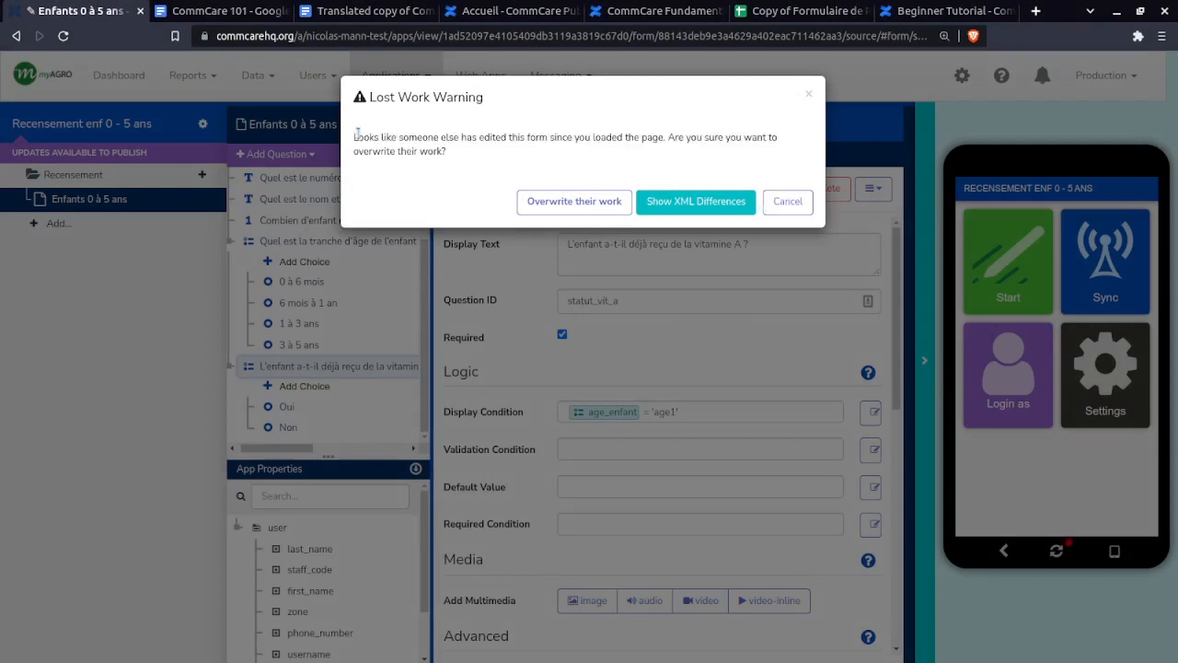
left_click(572, 202)
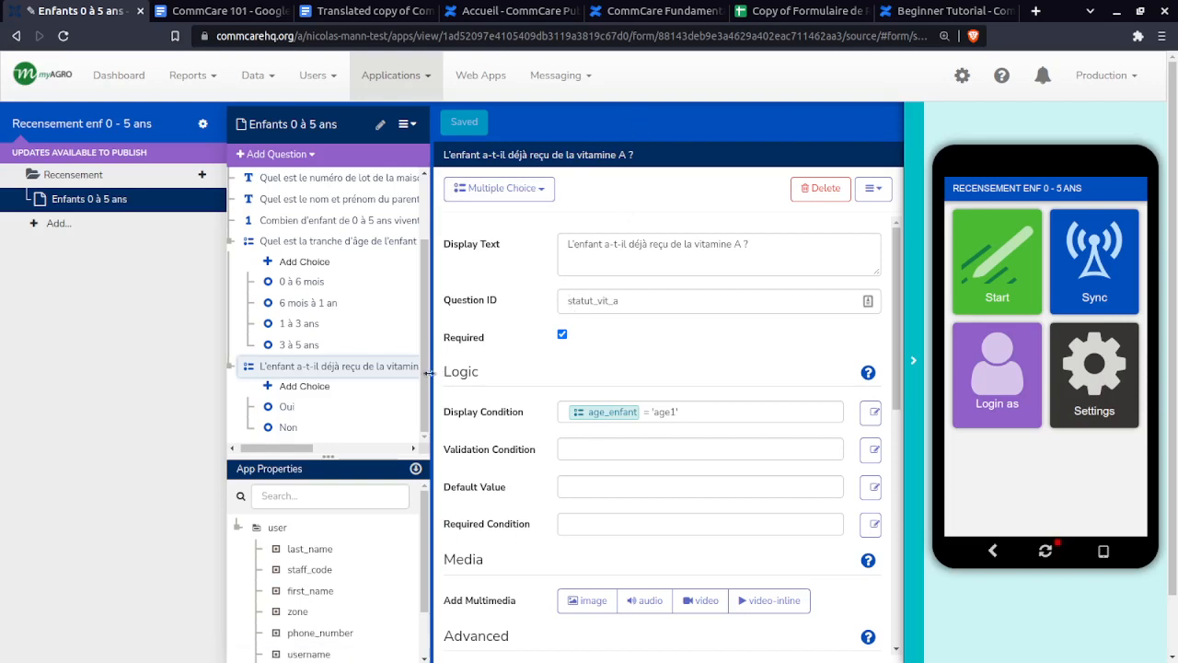
- Refresh the phone preview so it shows the saved app's Recensement enf 0 - 5 ans home screen
left_click_drag(427, 372, 422, 456)
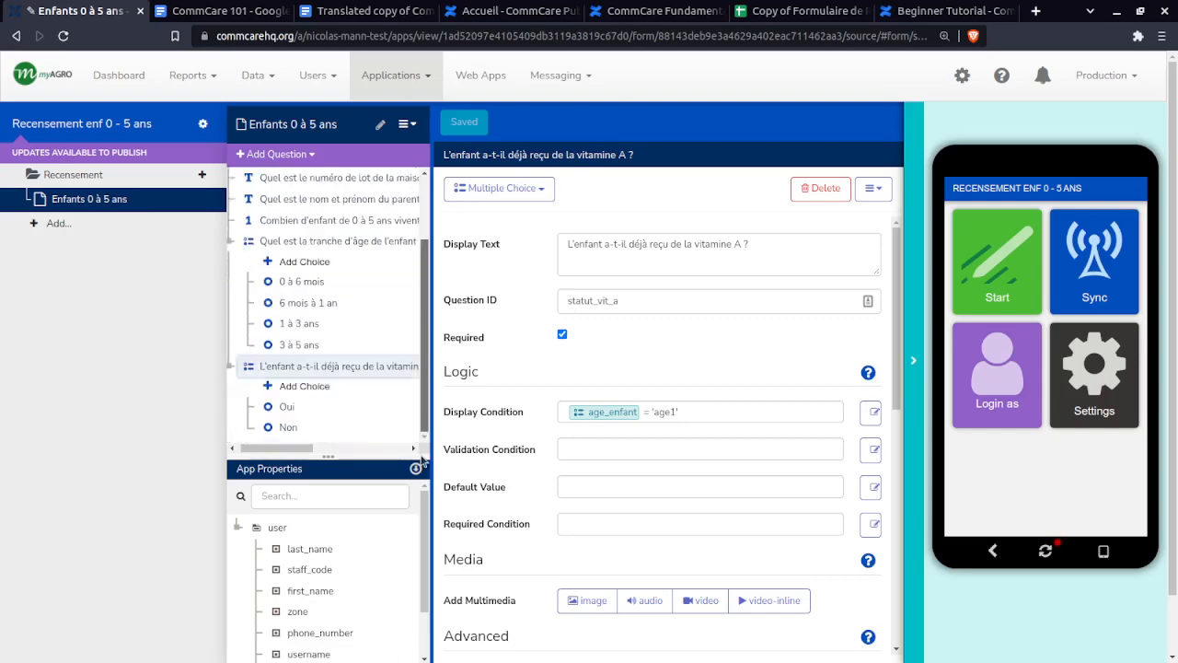
scroll(422, 369, "up", 2)
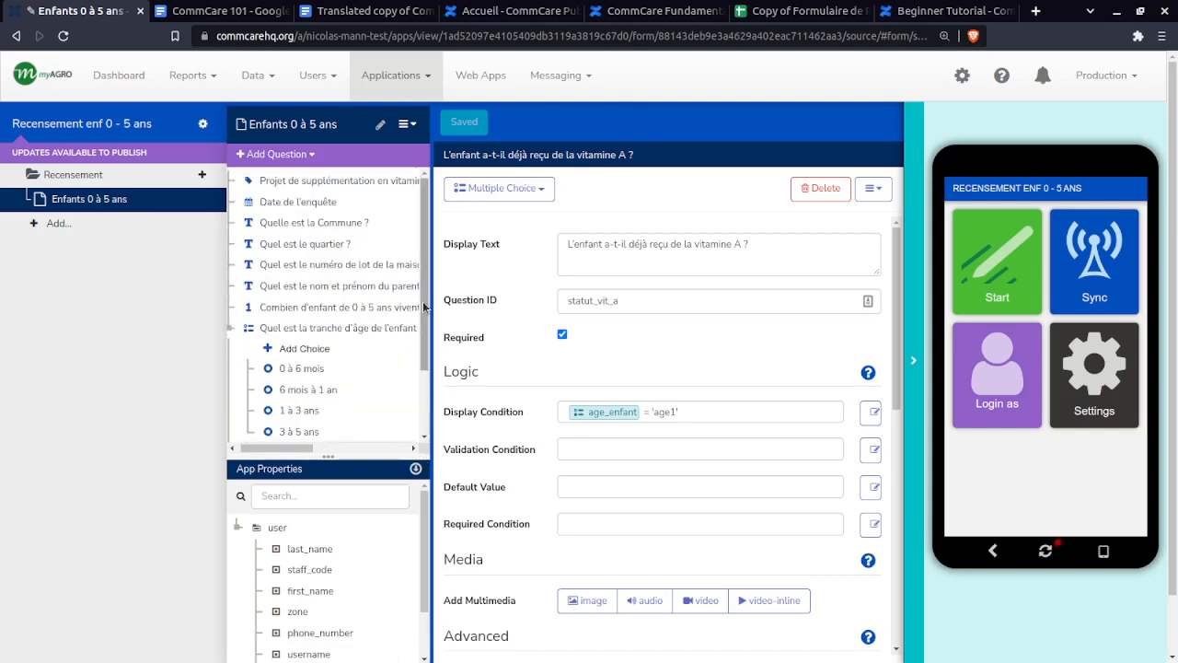
scroll(409, 368, "down", 2)
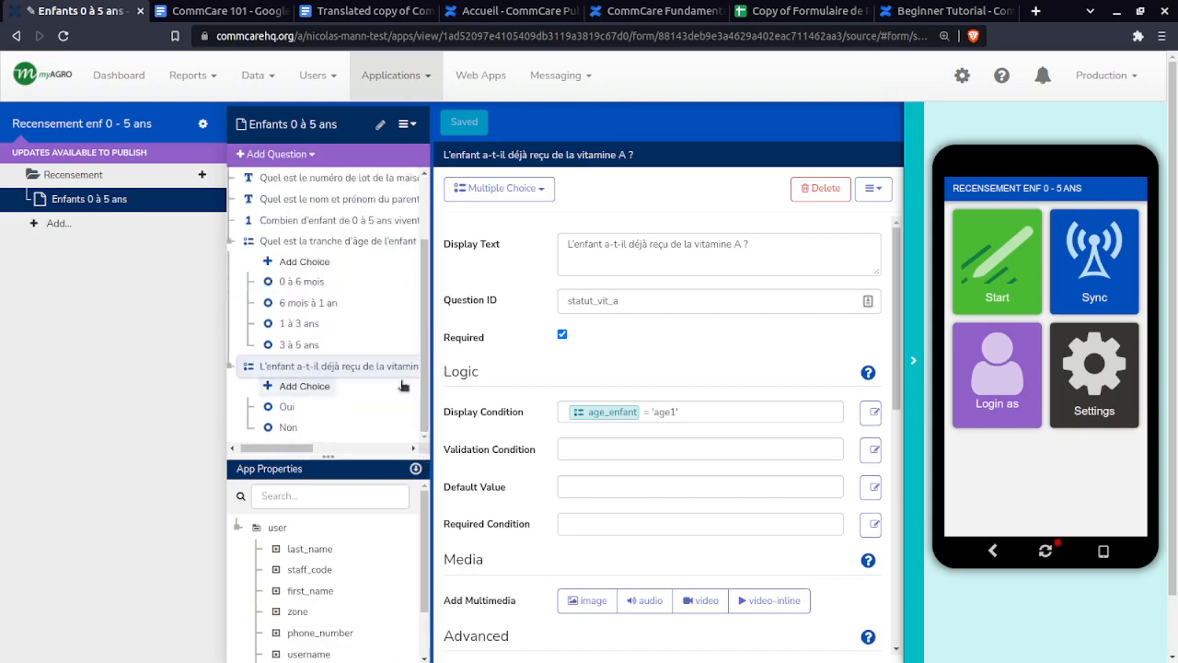
scroll(402, 386, "up", 2)
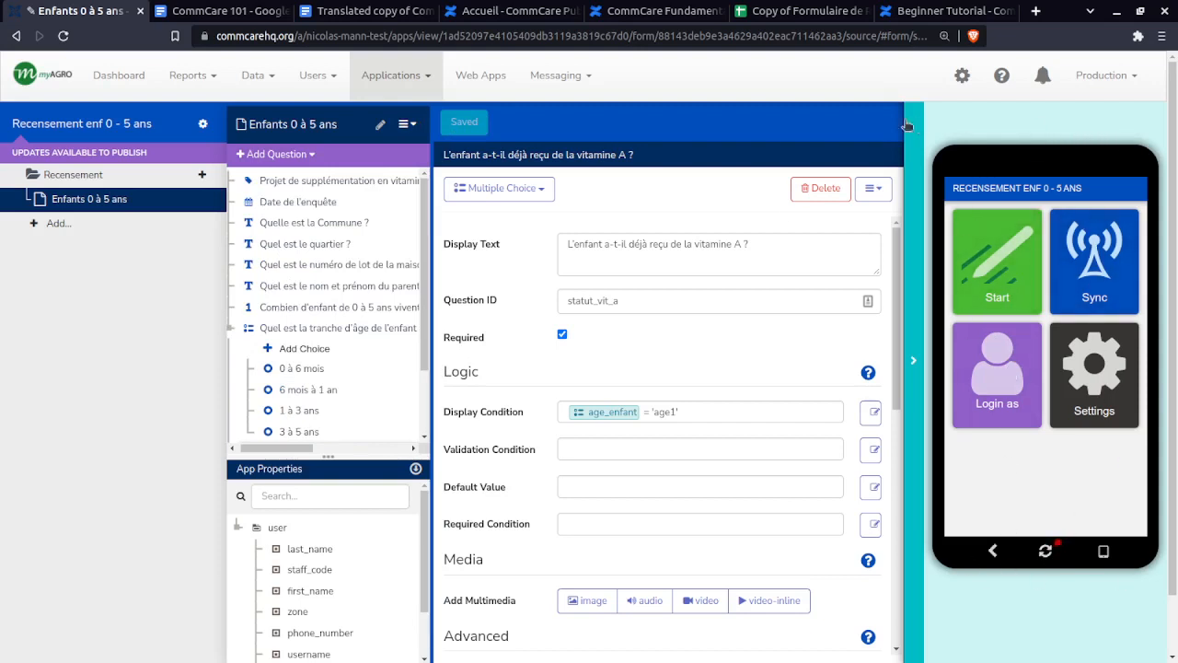
left_click(913, 361)
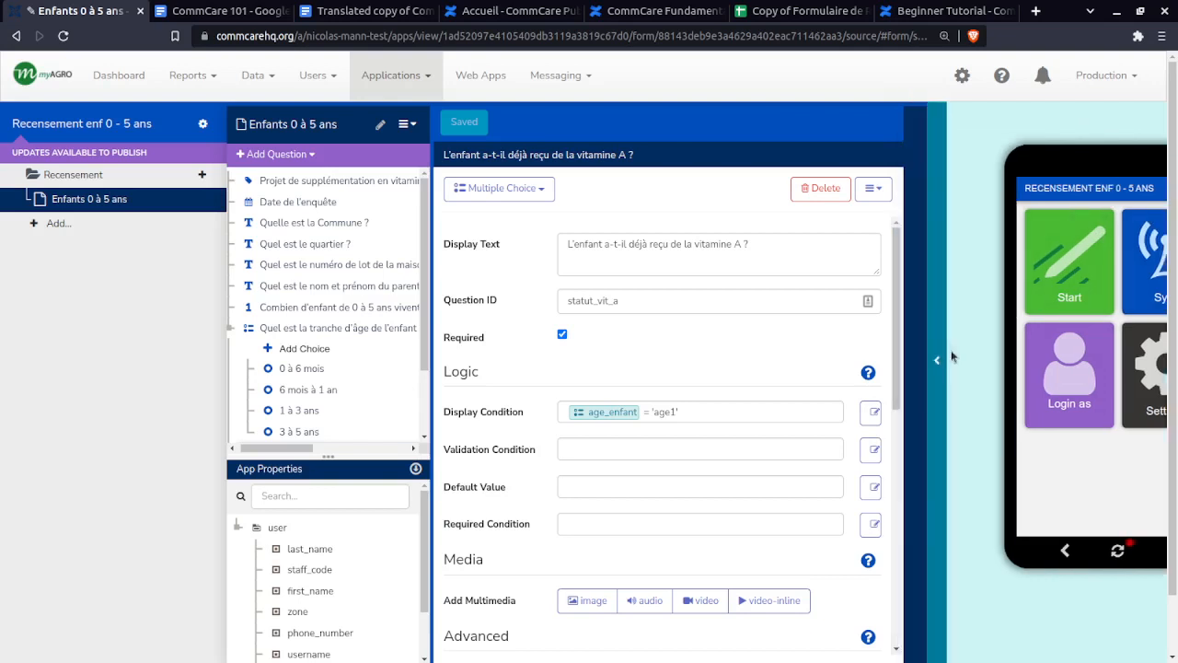
left_click(939, 360)
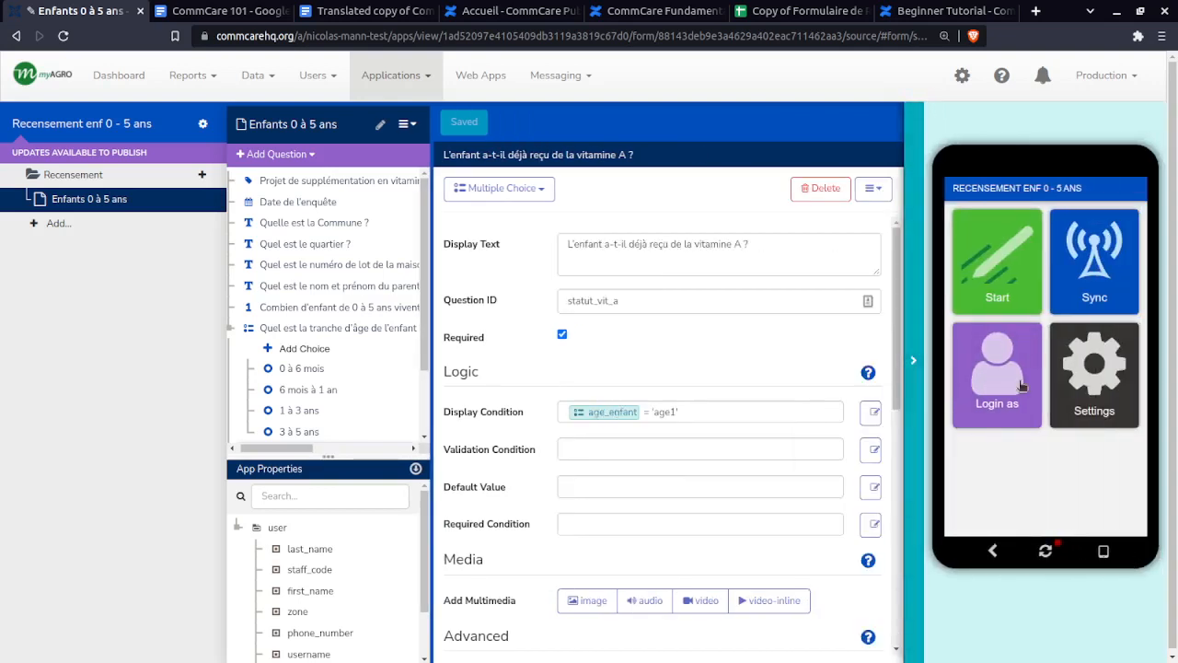
left_click(1047, 552)
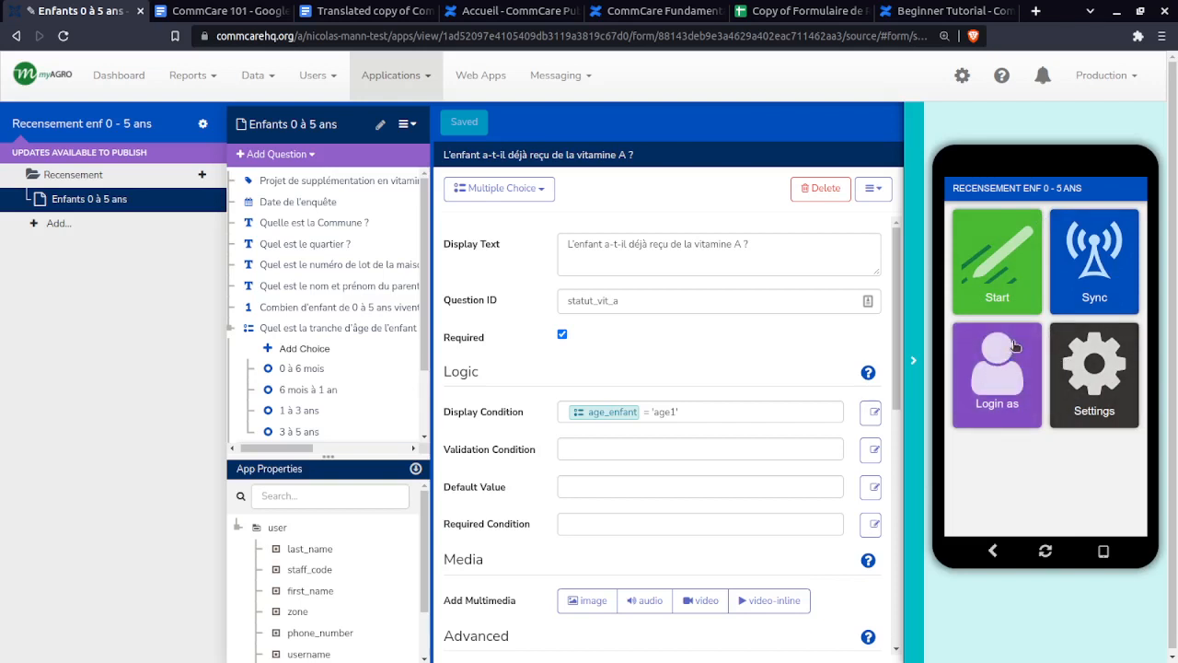
- Start the Enfants 0 à 5 ans form from the Recensement menu in the phone preview
left_click(1005, 265)
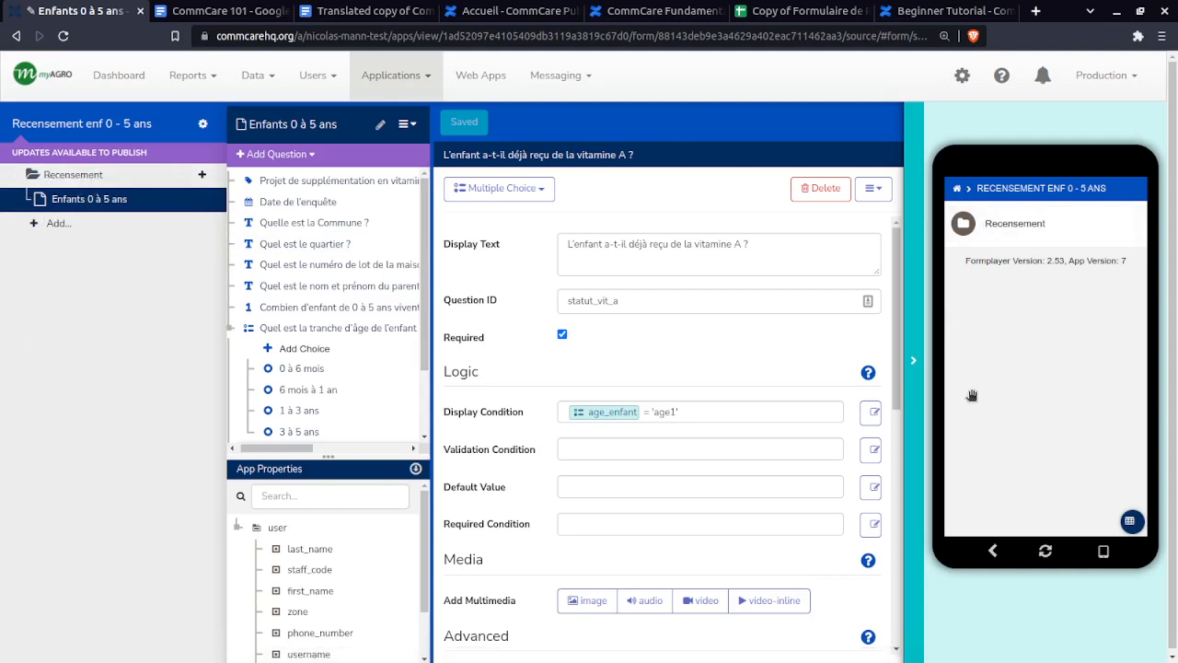
left_click(1020, 226)
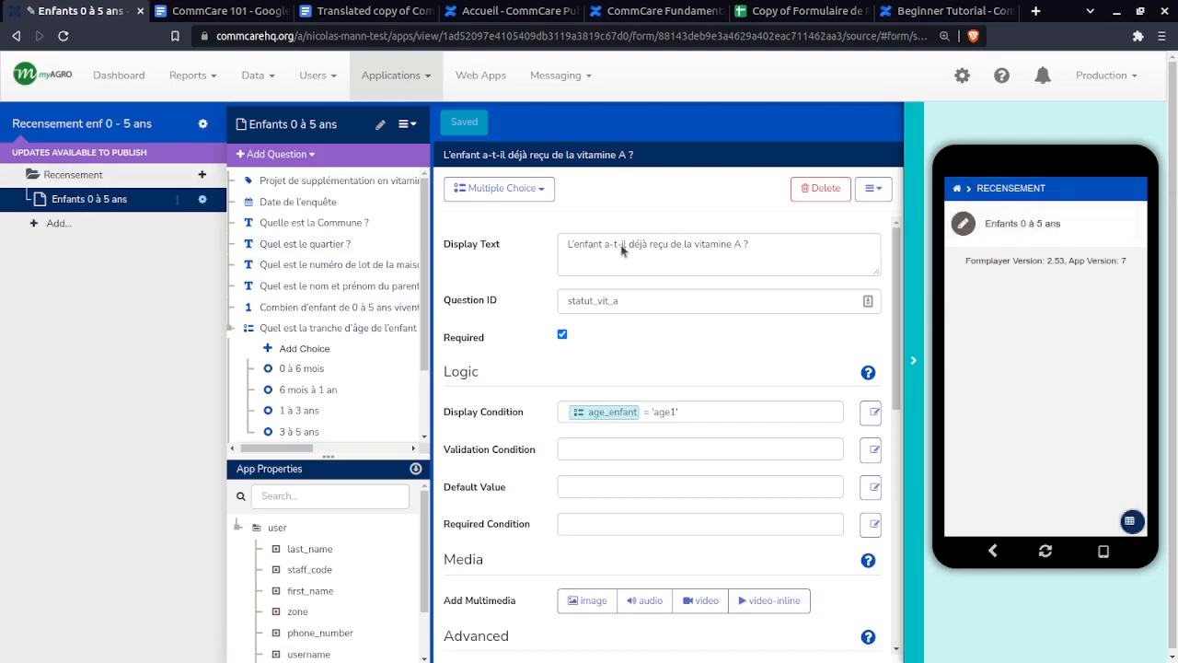
left_click(1040, 227)
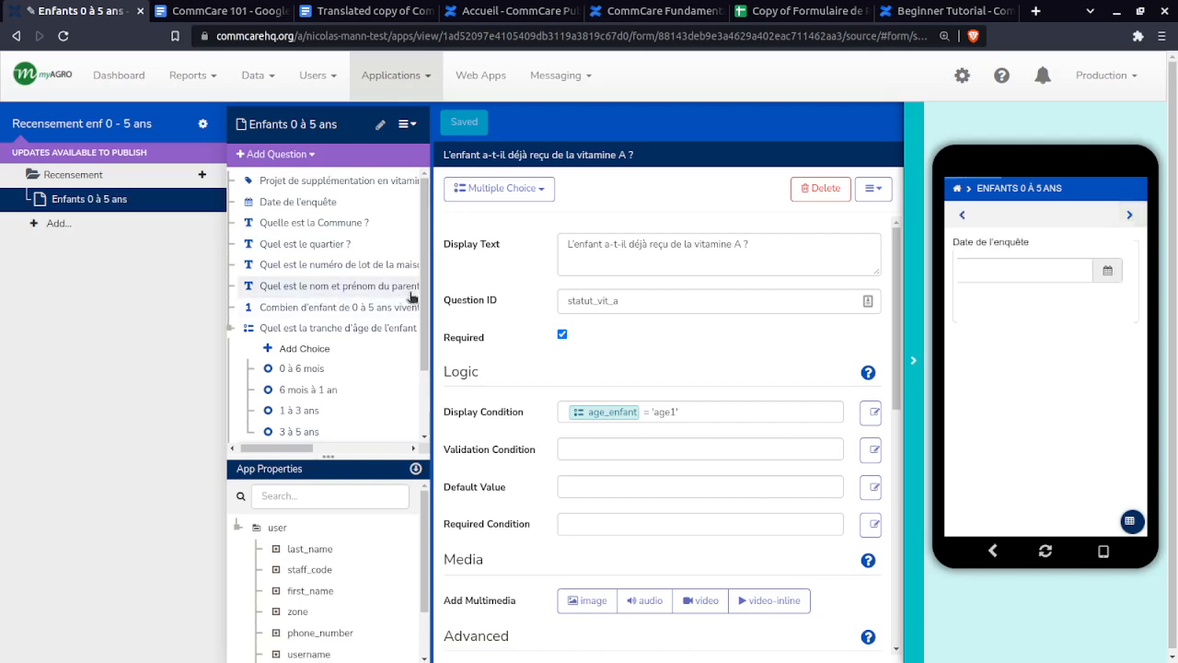
- Widen the question tree and try 17 and 19 August 2022 as the preview survey date
left_click_drag(432, 287, 515, 286)
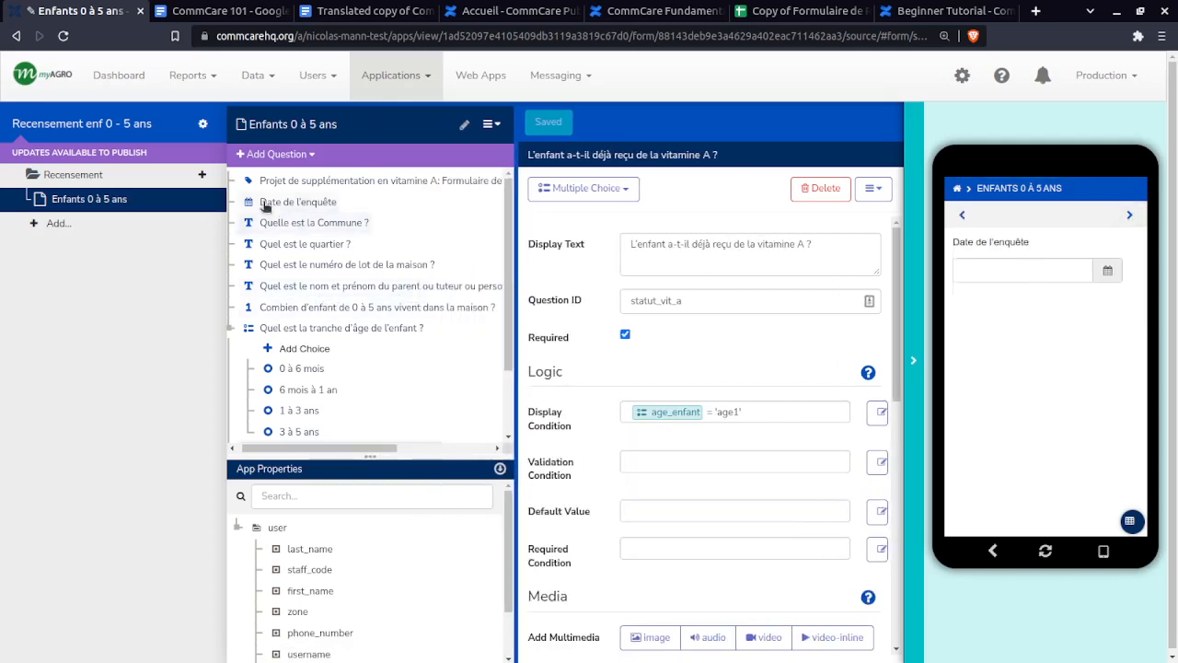
left_click(1021, 272)
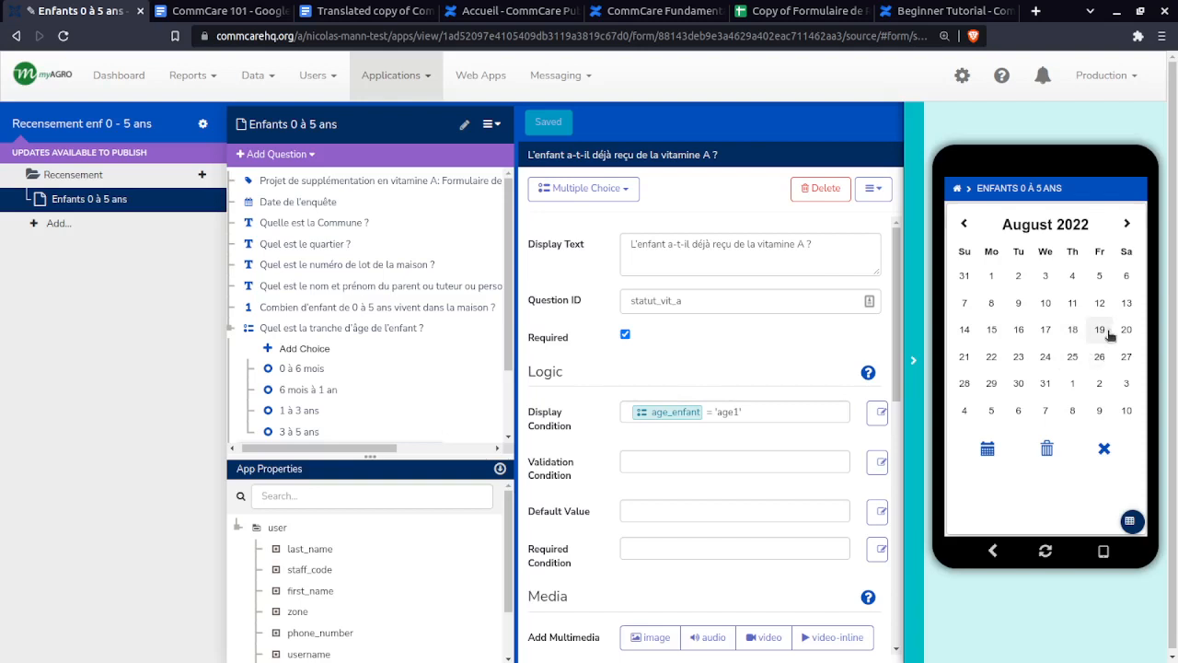
left_click(1050, 333)
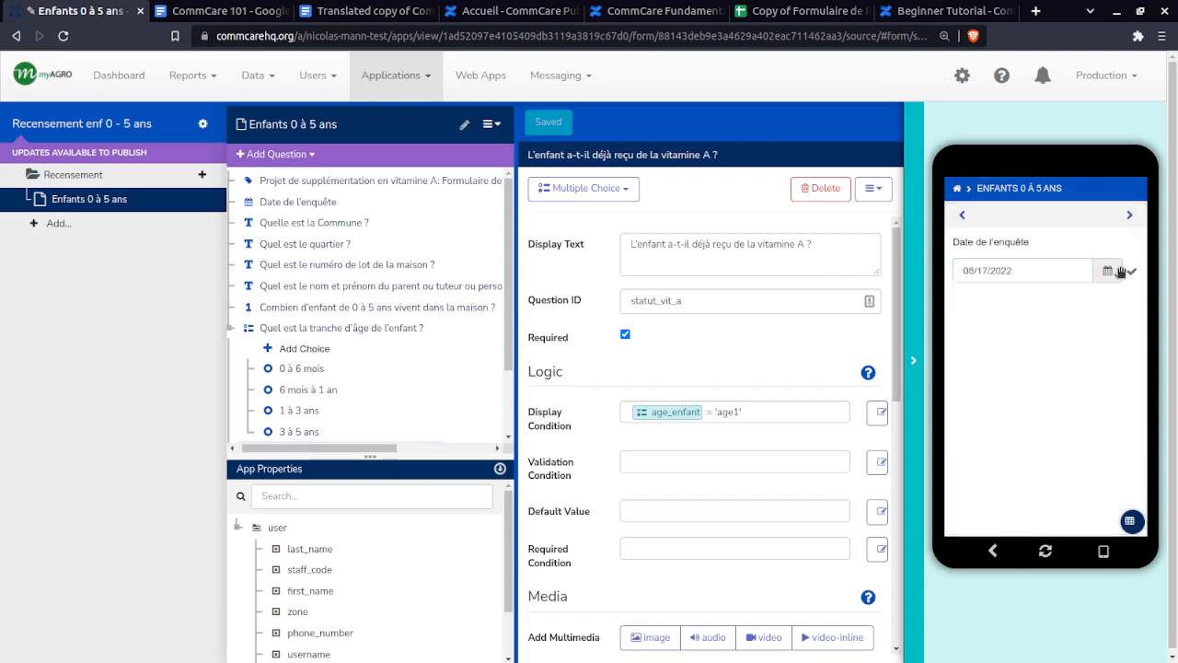
left_click(1131, 216)
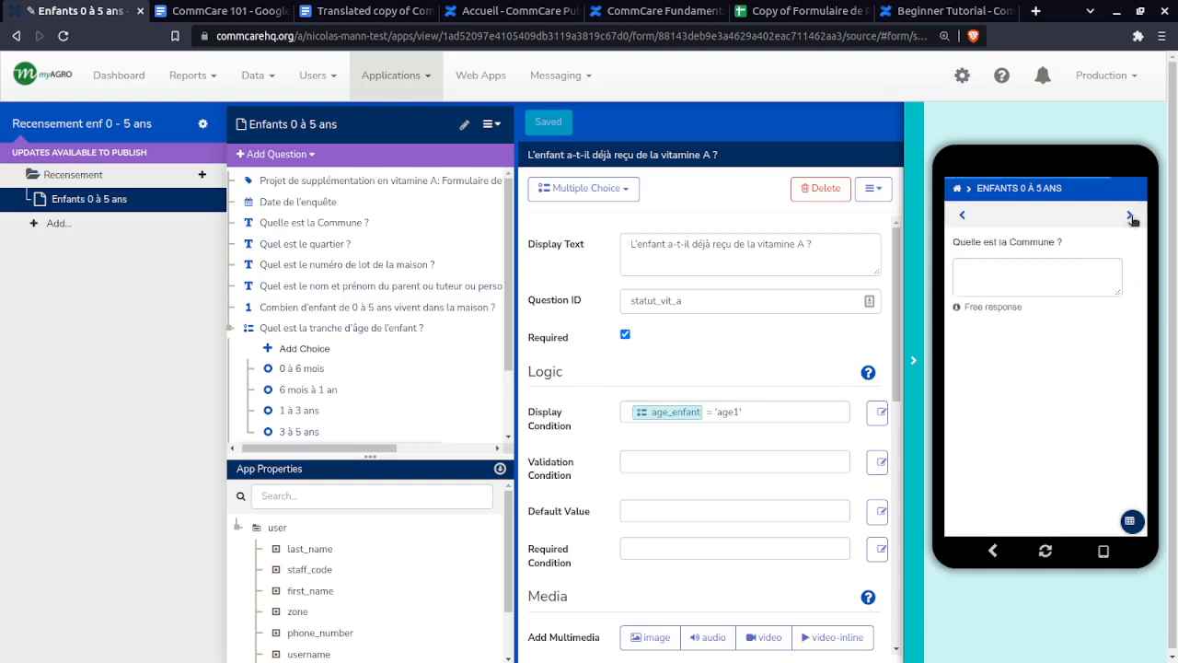
left_click(962, 215)
left_click(1027, 267)
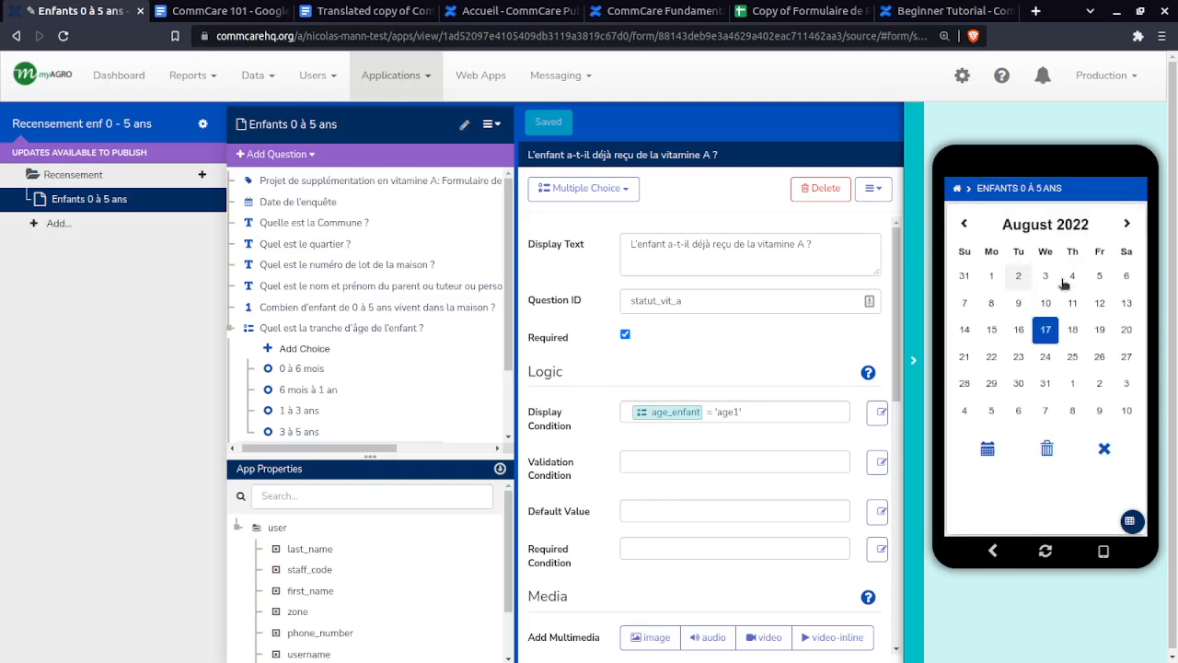
left_click(1101, 330)
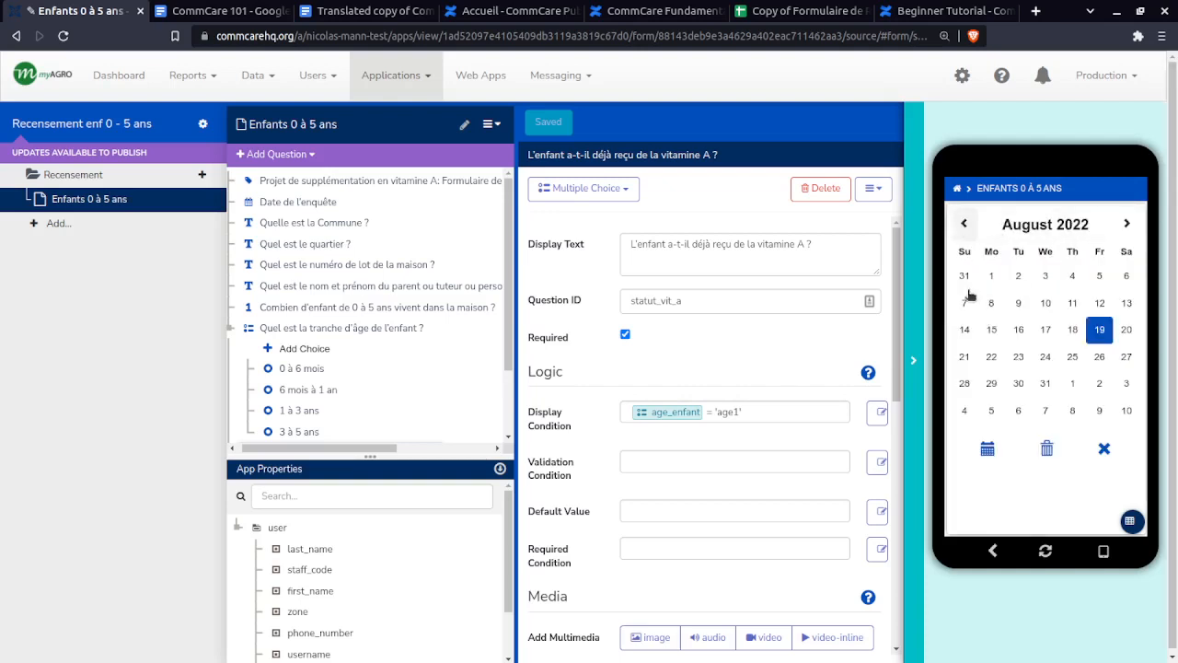
left_click(964, 224)
- Restart the form and set the survey date to 18 August 2022, since 19 August is out of range
left_click(993, 551)
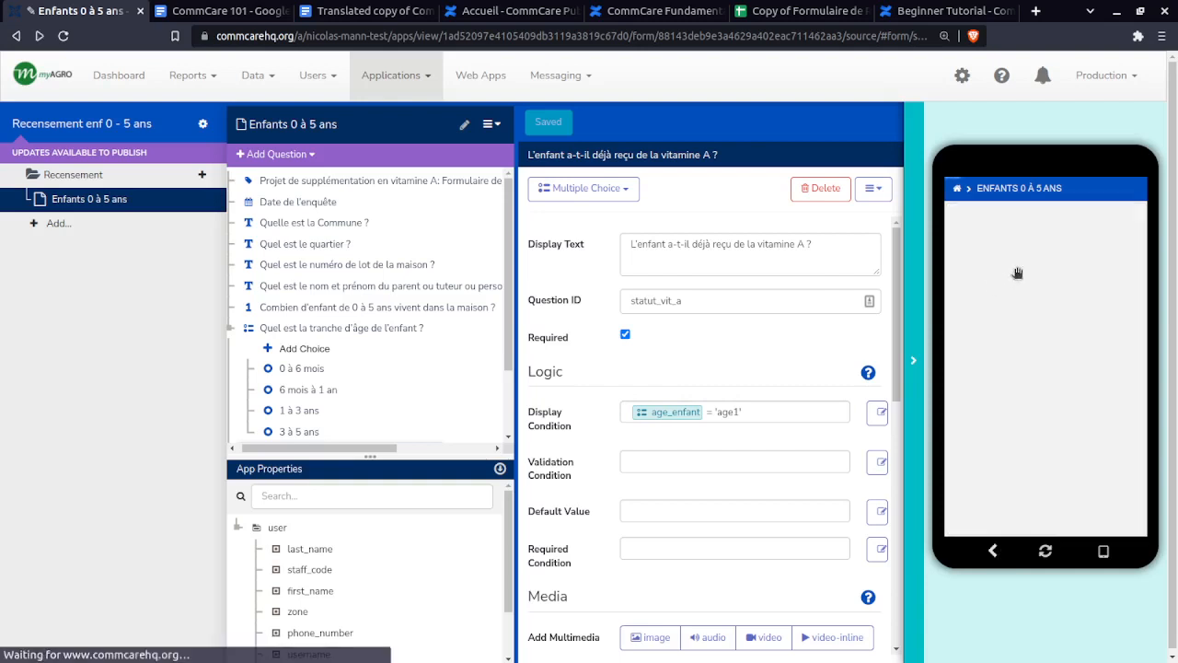
left_click(1056, 242)
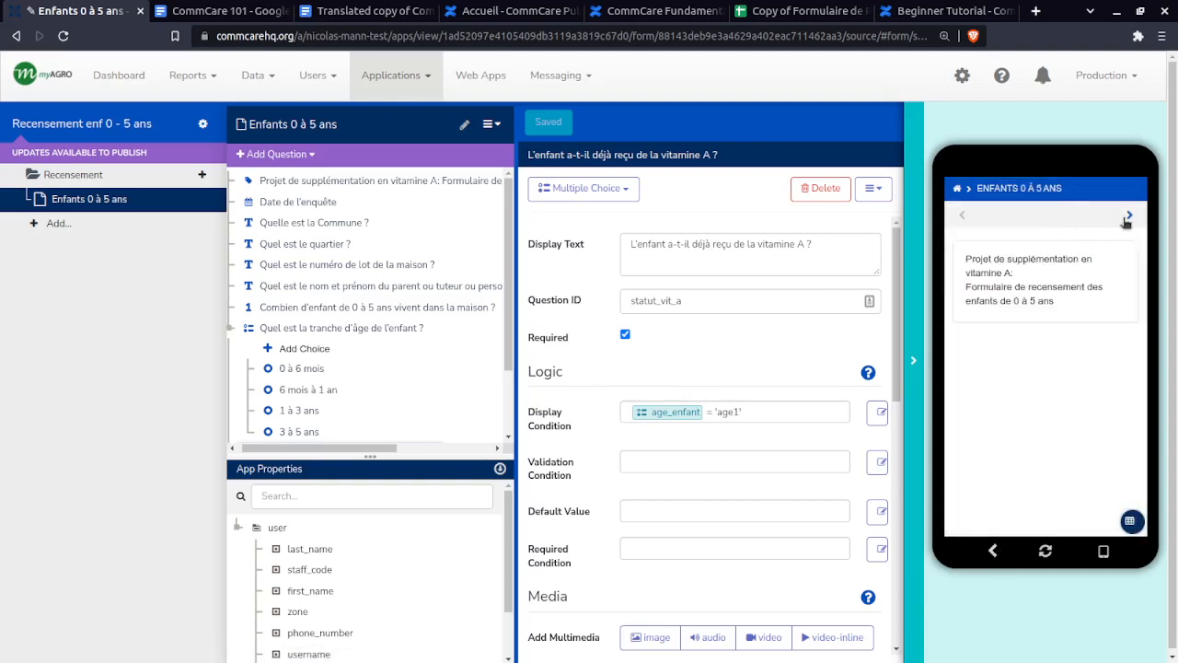
left_click(1102, 266)
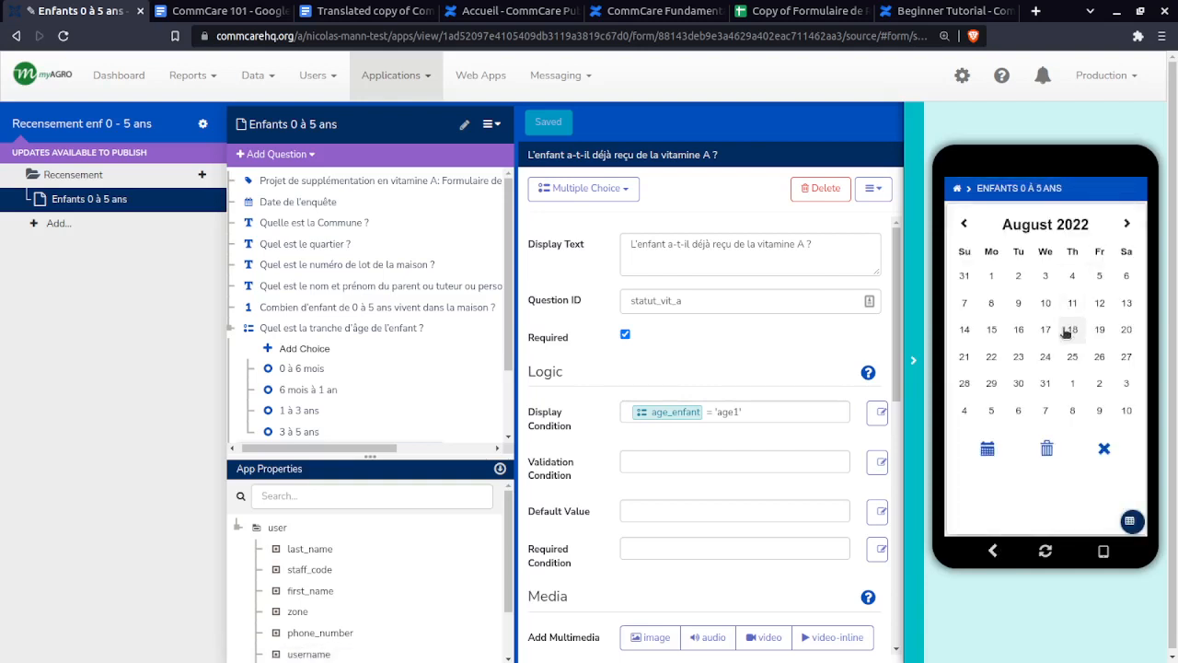
left_click(1068, 330)
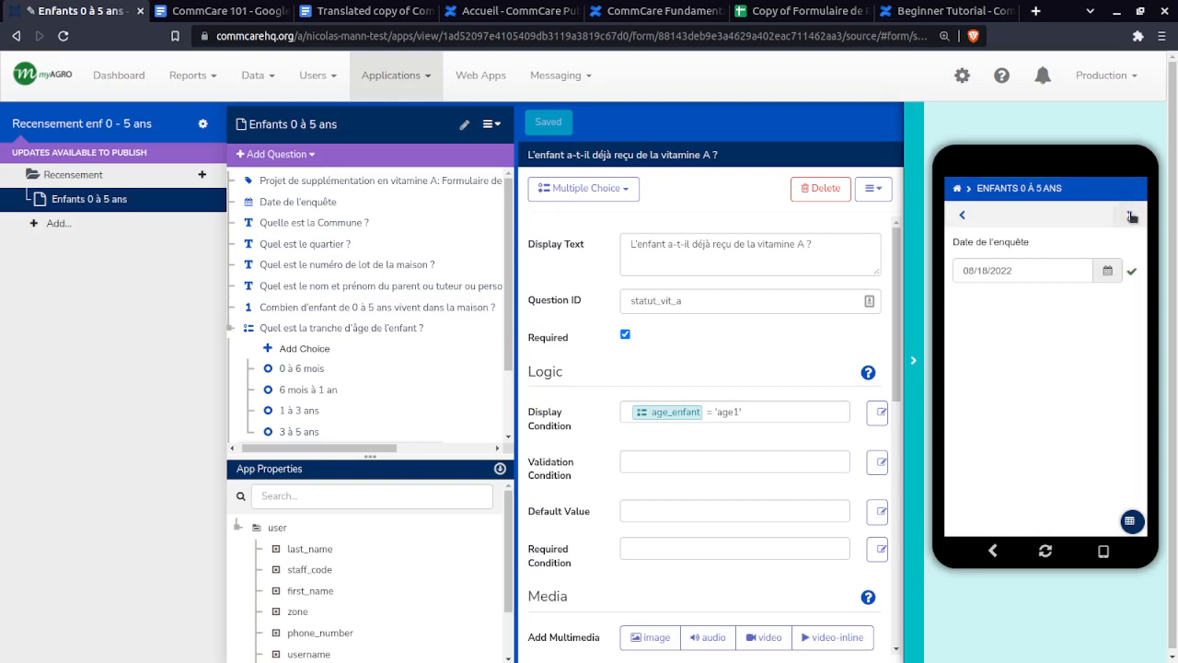
left_click(1066, 271)
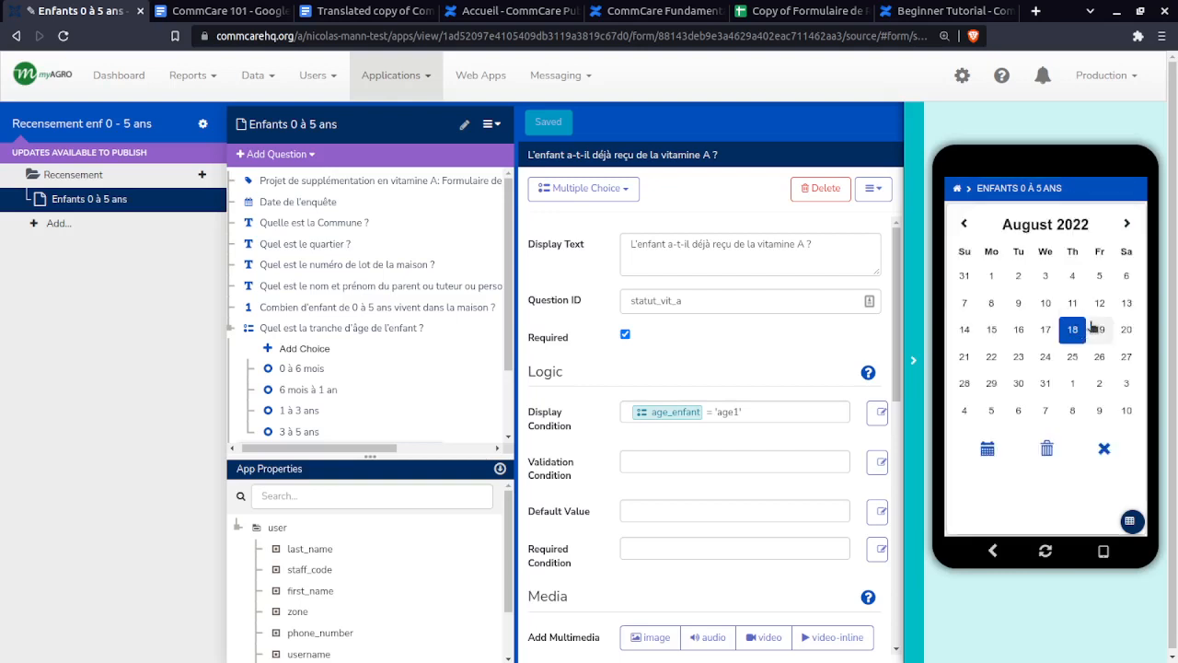
left_click(1092, 330)
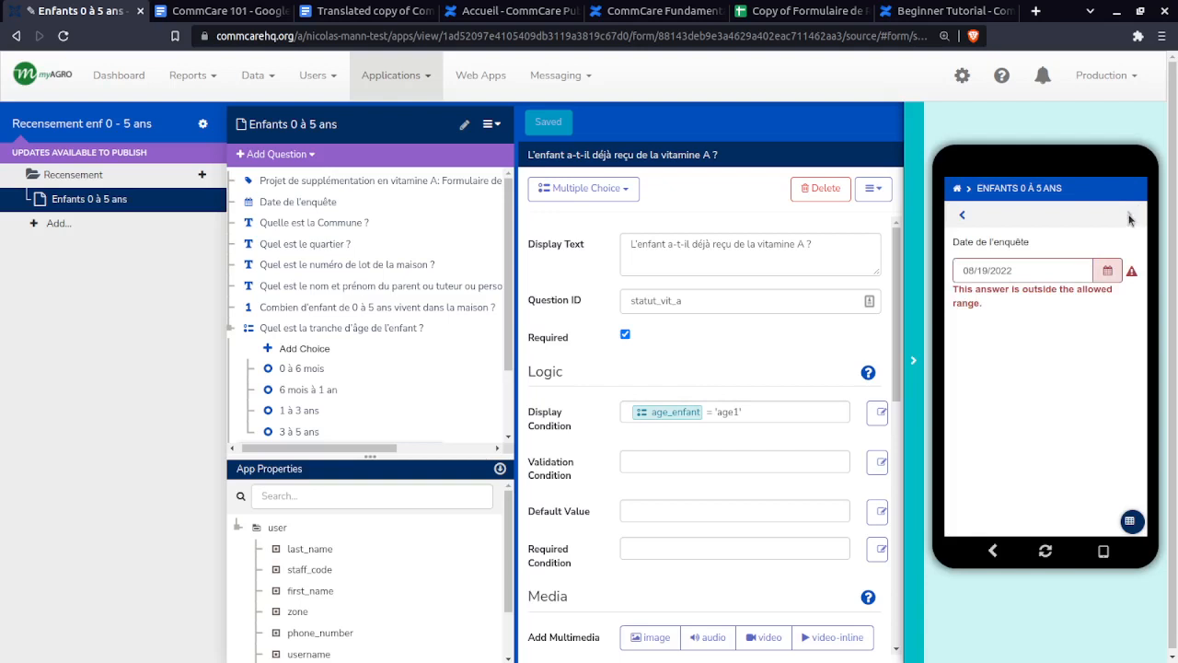
left_click(1062, 273)
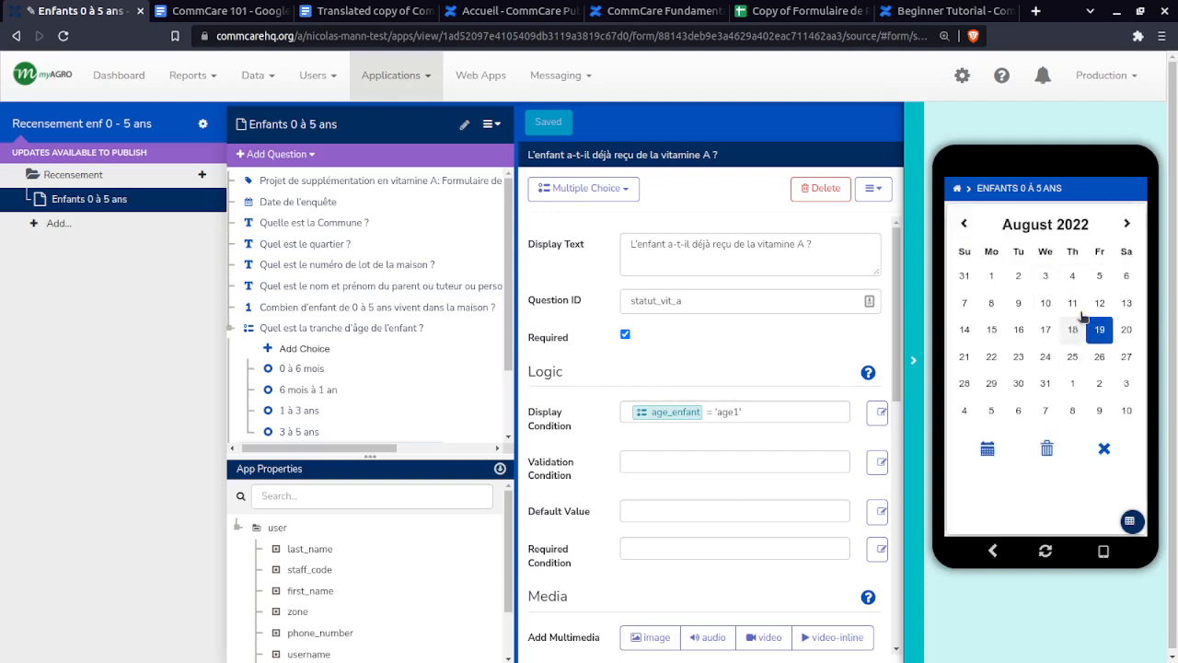
left_click(1068, 329)
- Fill the Commune, quartier and required lot number questions with placeholder text
left_click(1131, 216)
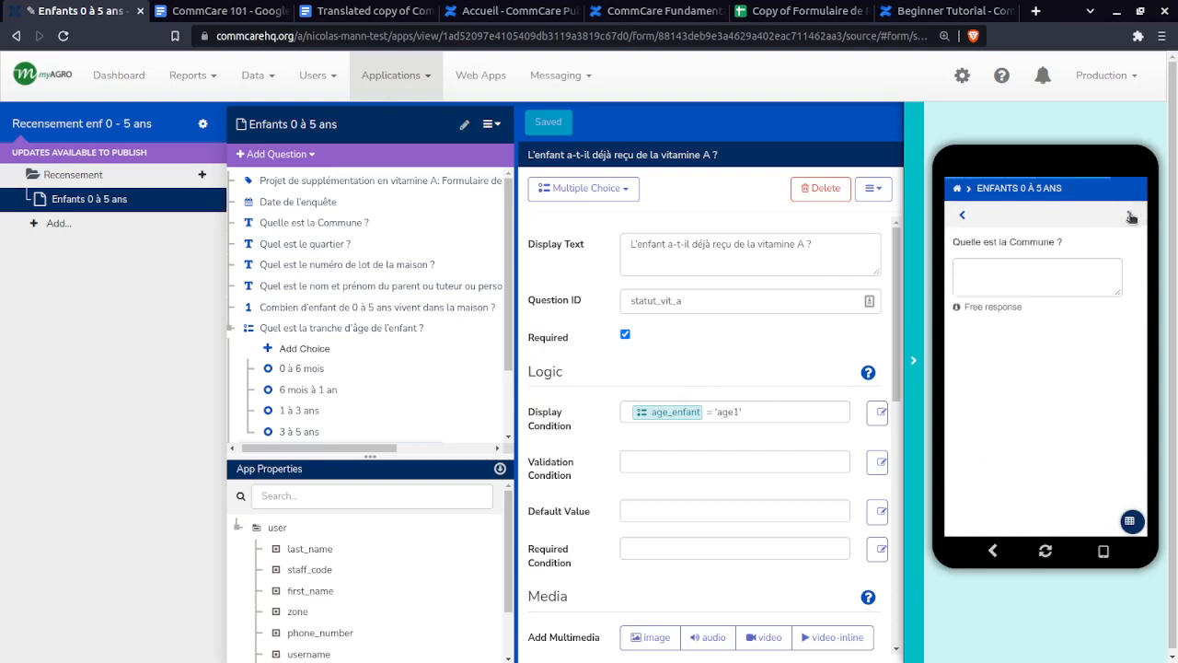
left_click(1009, 280)
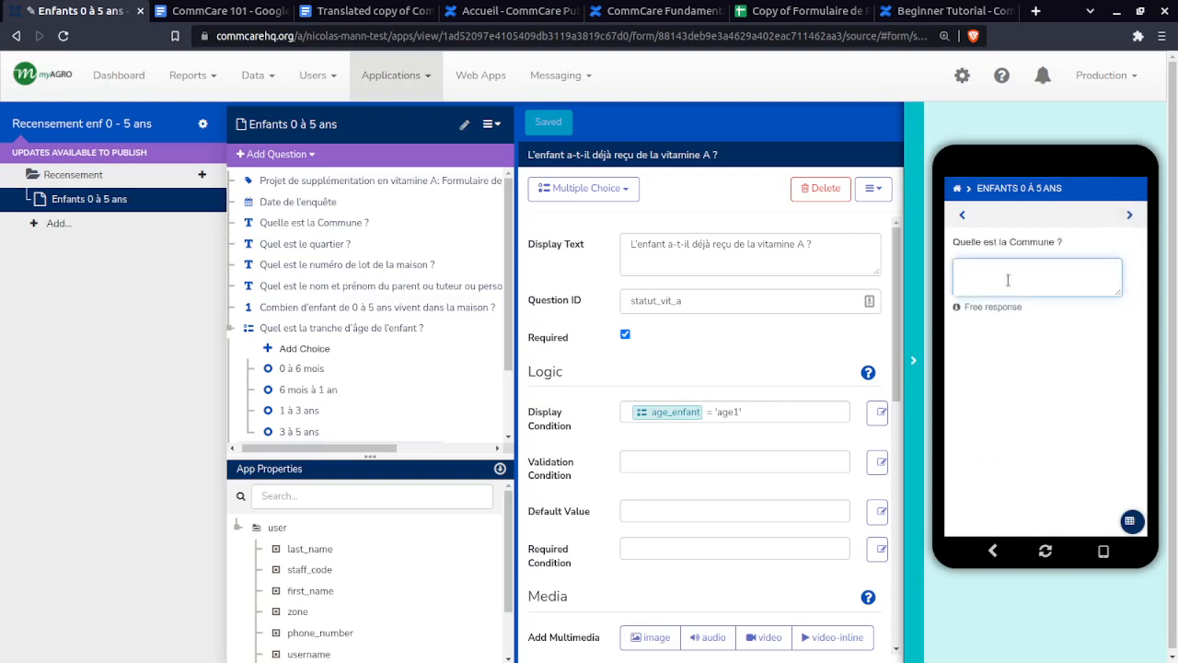
type("dsfsqdf")
left_click(1130, 214)
type("dsfsdqf")
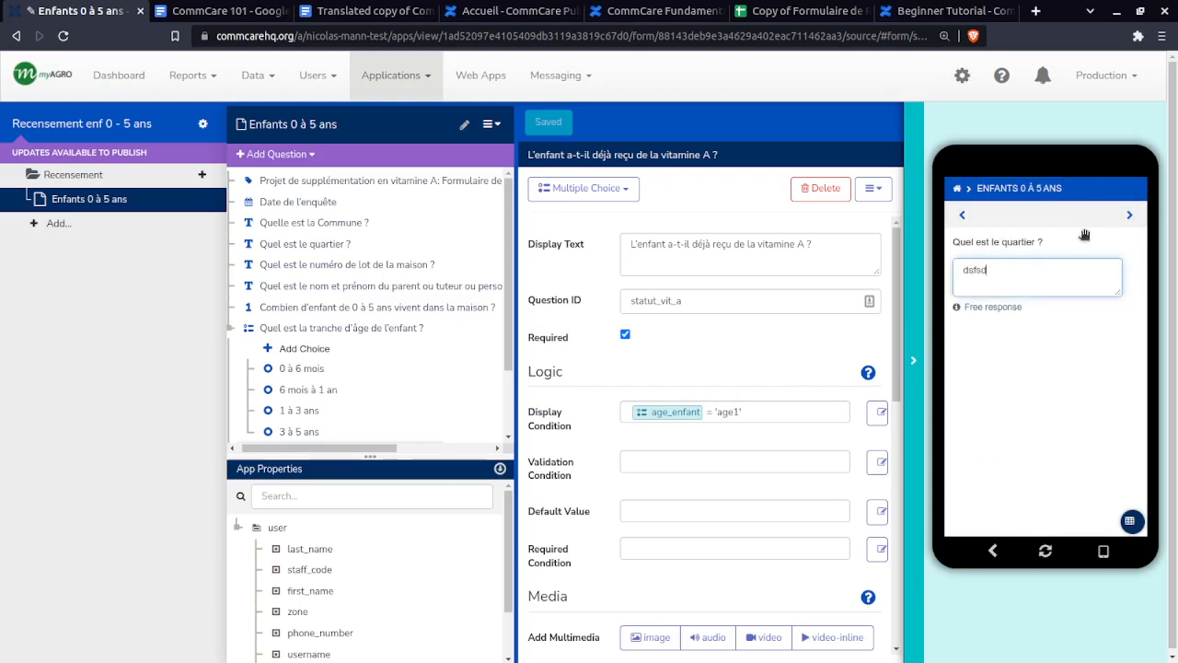
left_click(1131, 214)
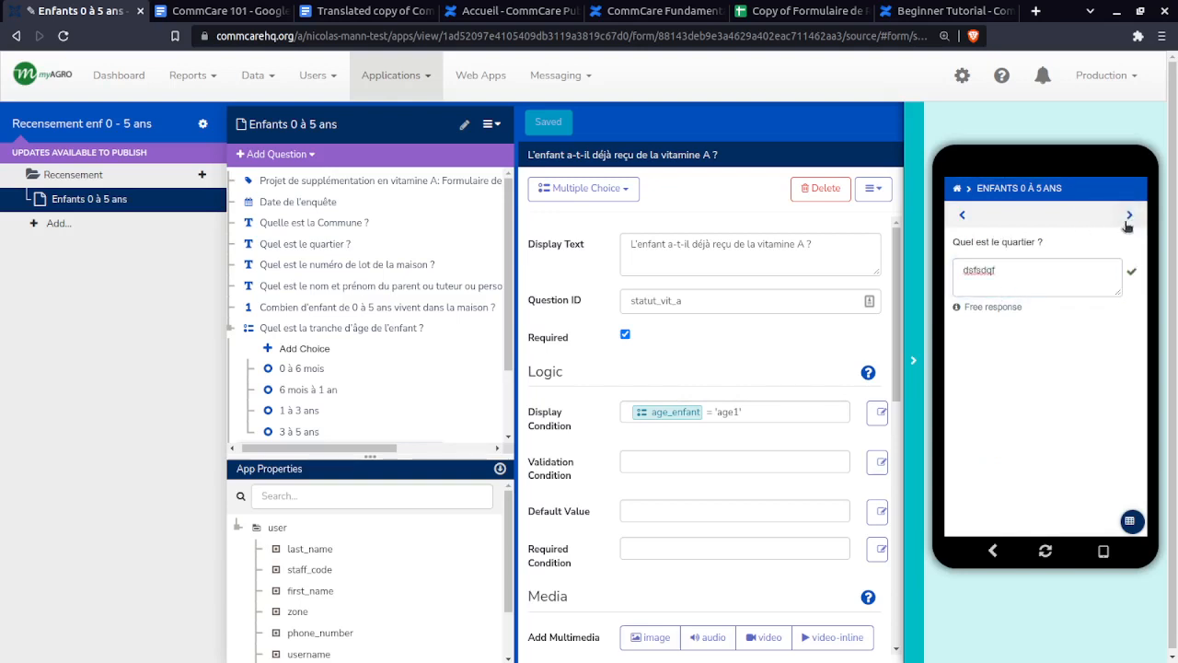
left_click(1130, 214)
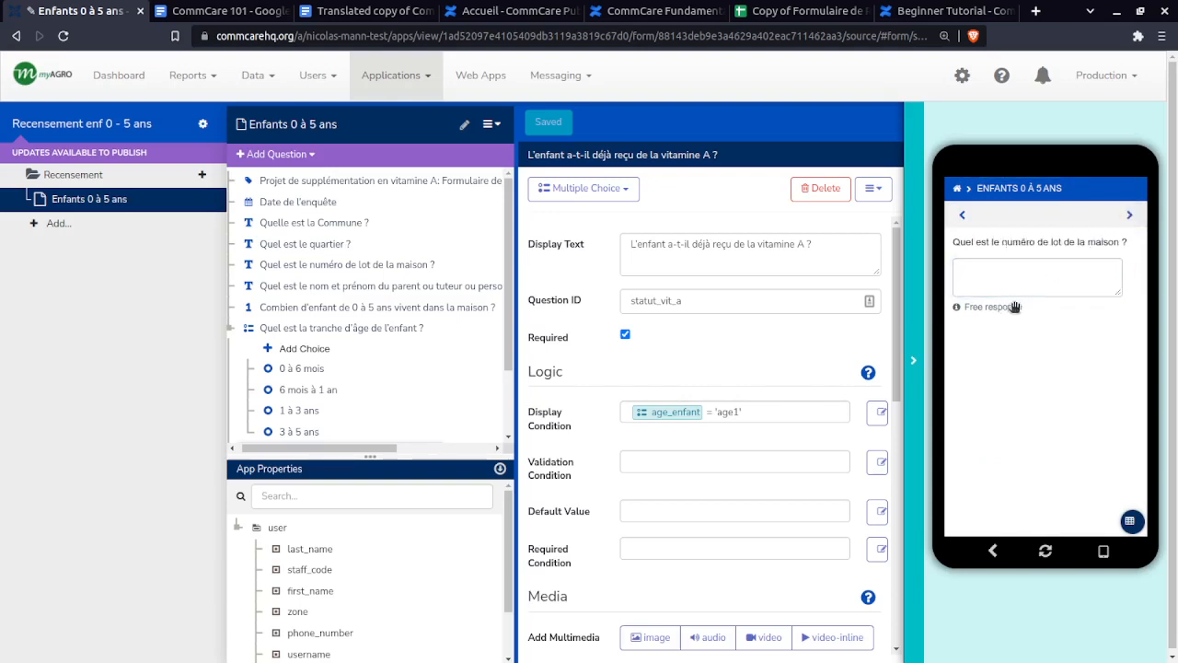
left_click(1131, 215)
left_click(1051, 299)
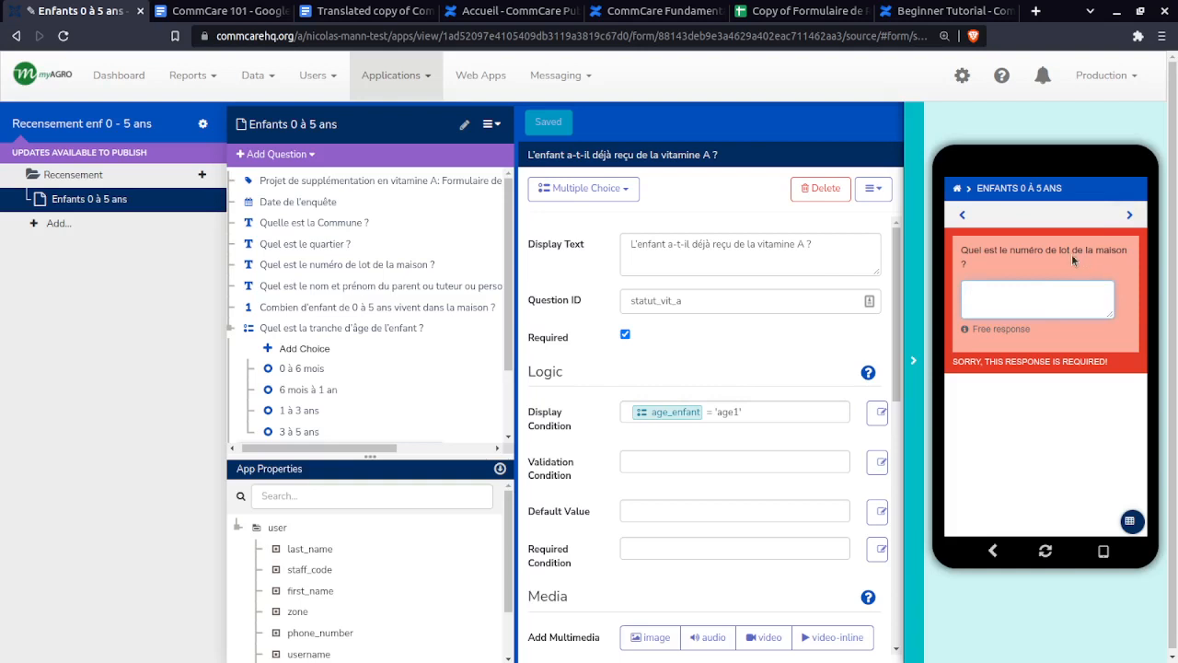
type("dfdsqfdsq")
left_click(1131, 214)
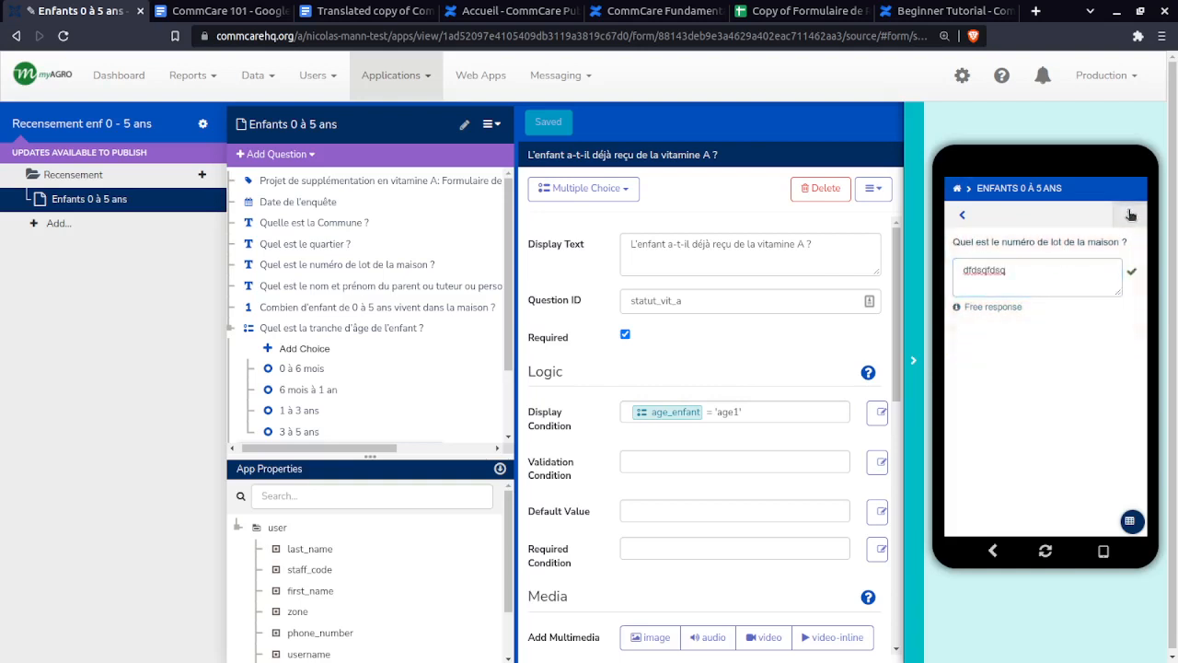
- Enter a placeholder parent name and the children count, reaching the age-range question
left_click(1031, 280)
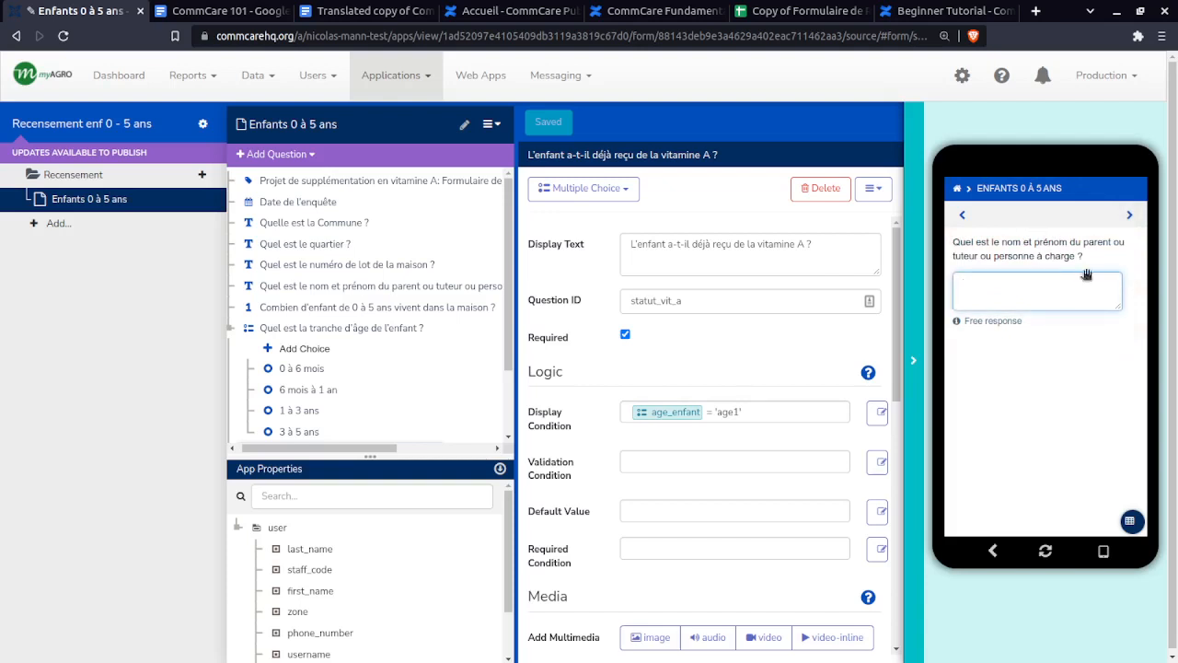
type("dgdsfg")
left_click(1142, 214)
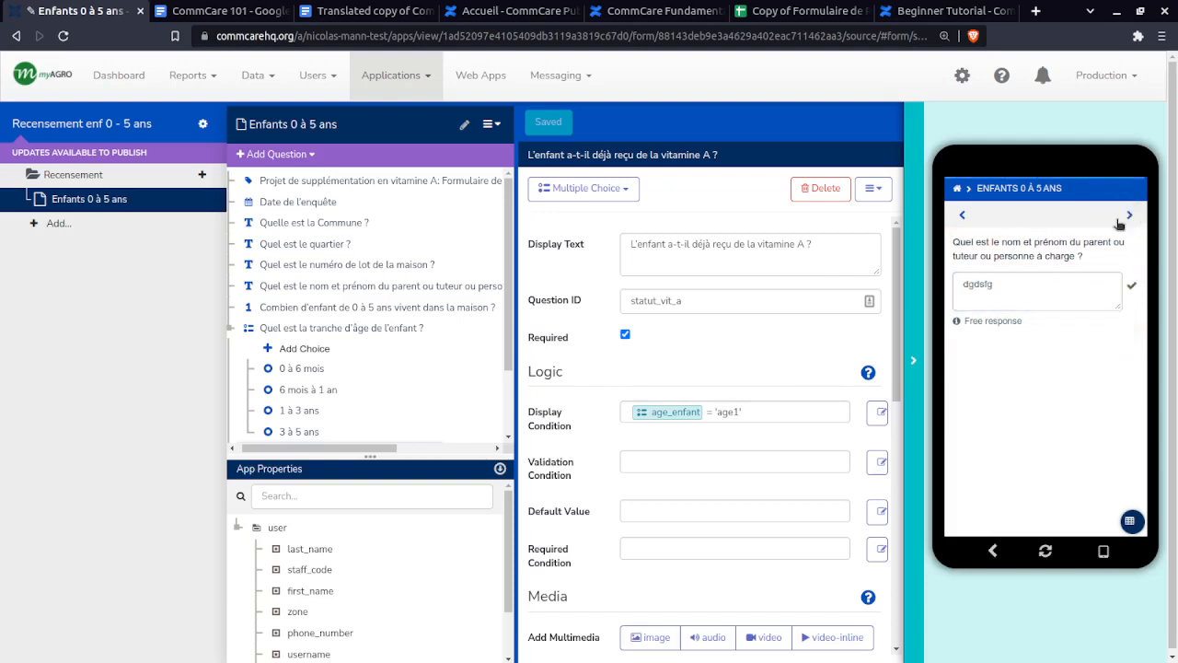
scroll(1135, 230, "down", 2)
scroll(1098, 323, "up", 2)
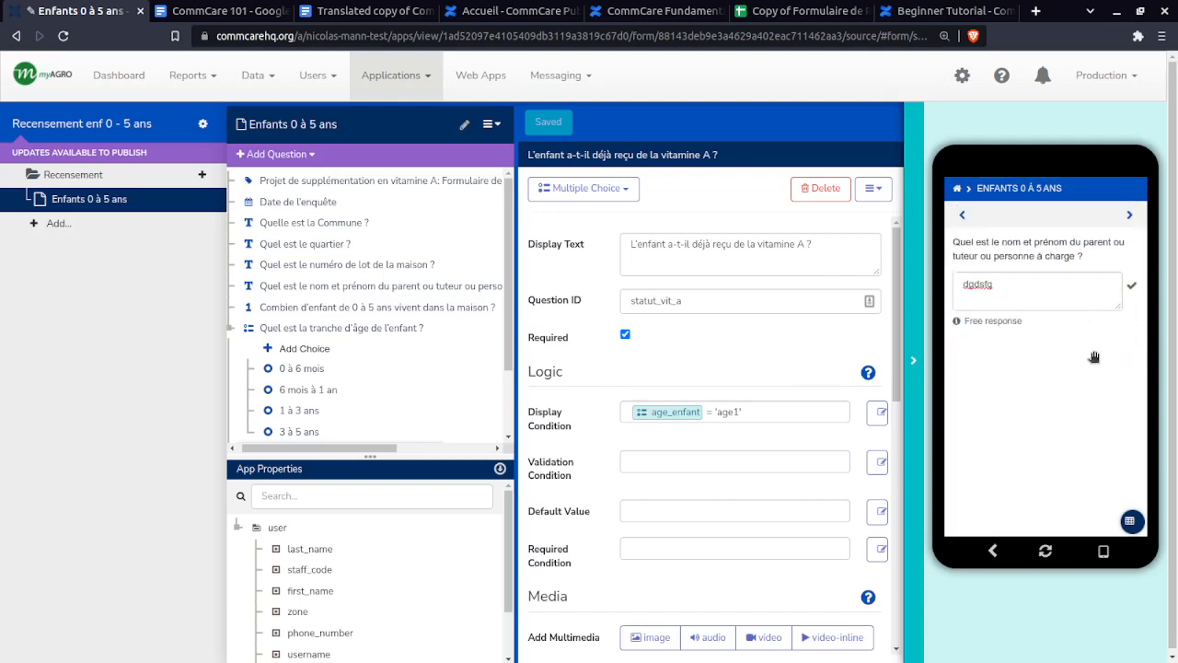
left_click(1130, 217)
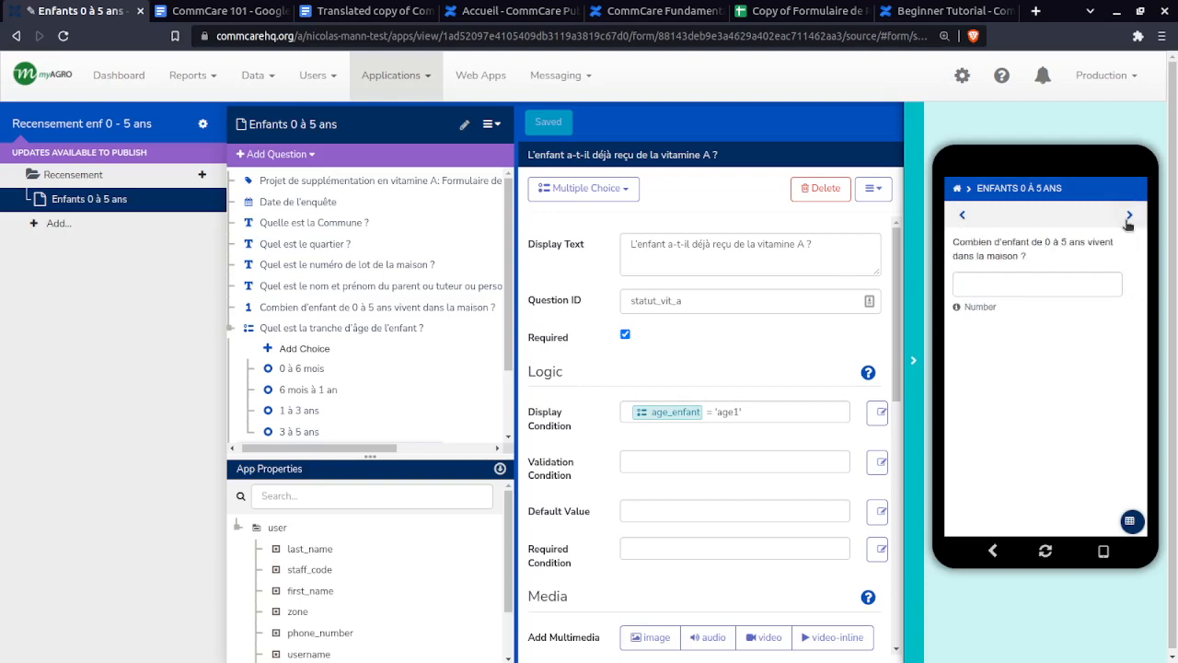
left_click(1008, 285)
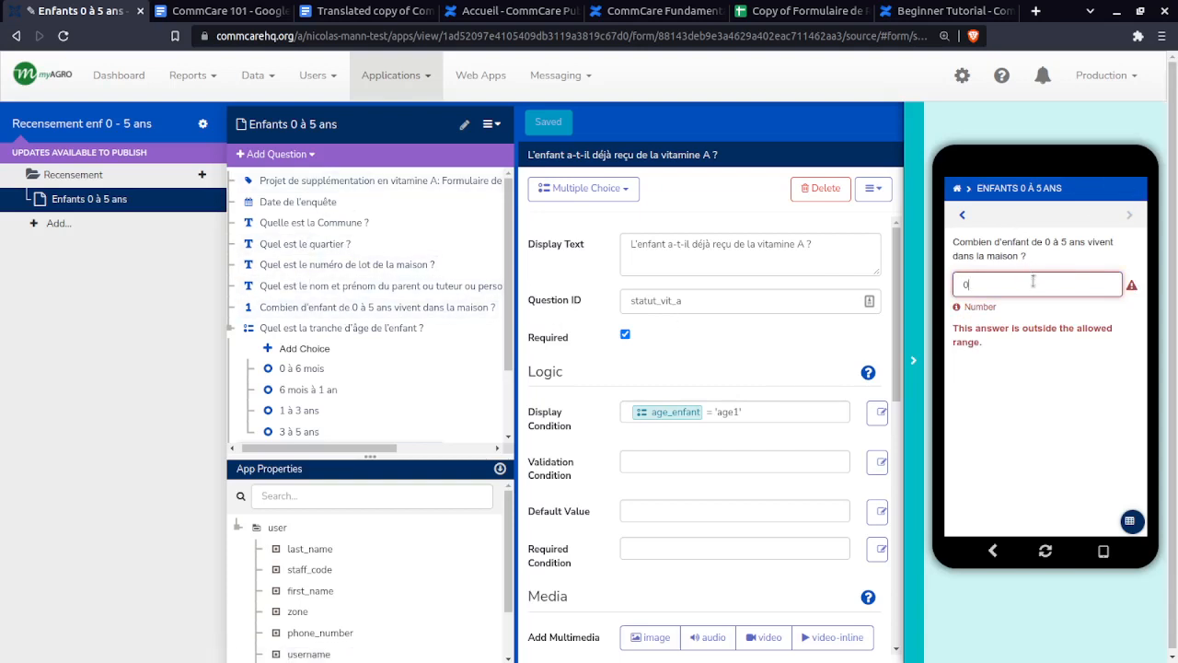
type("21")
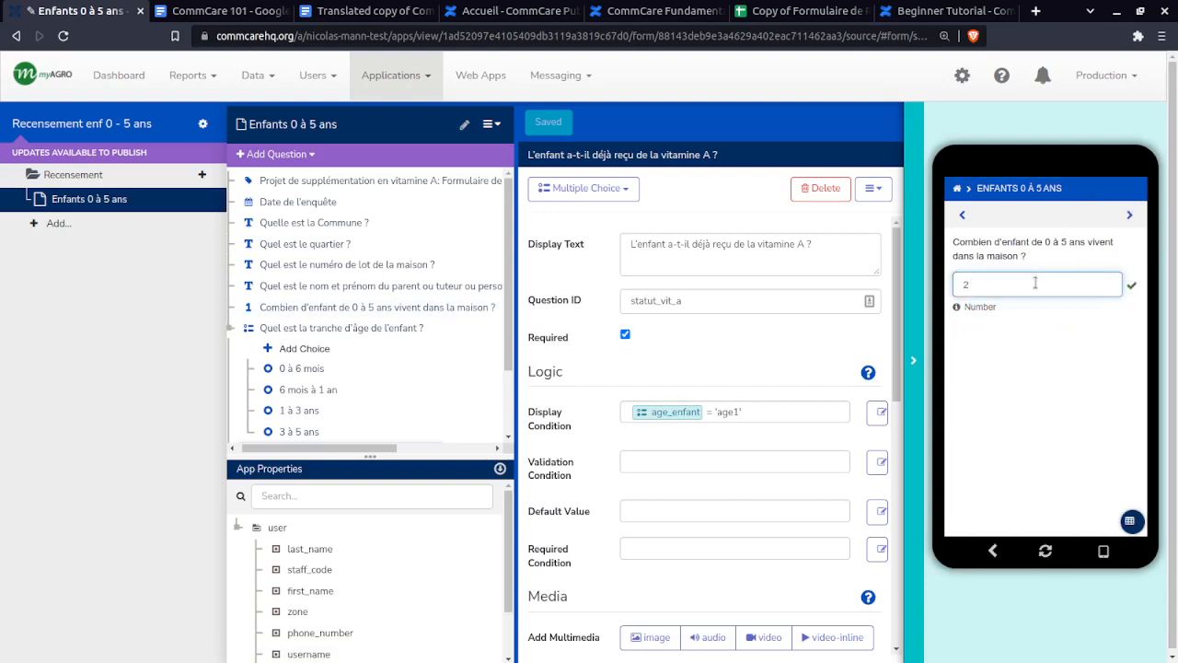
left_click(1132, 216)
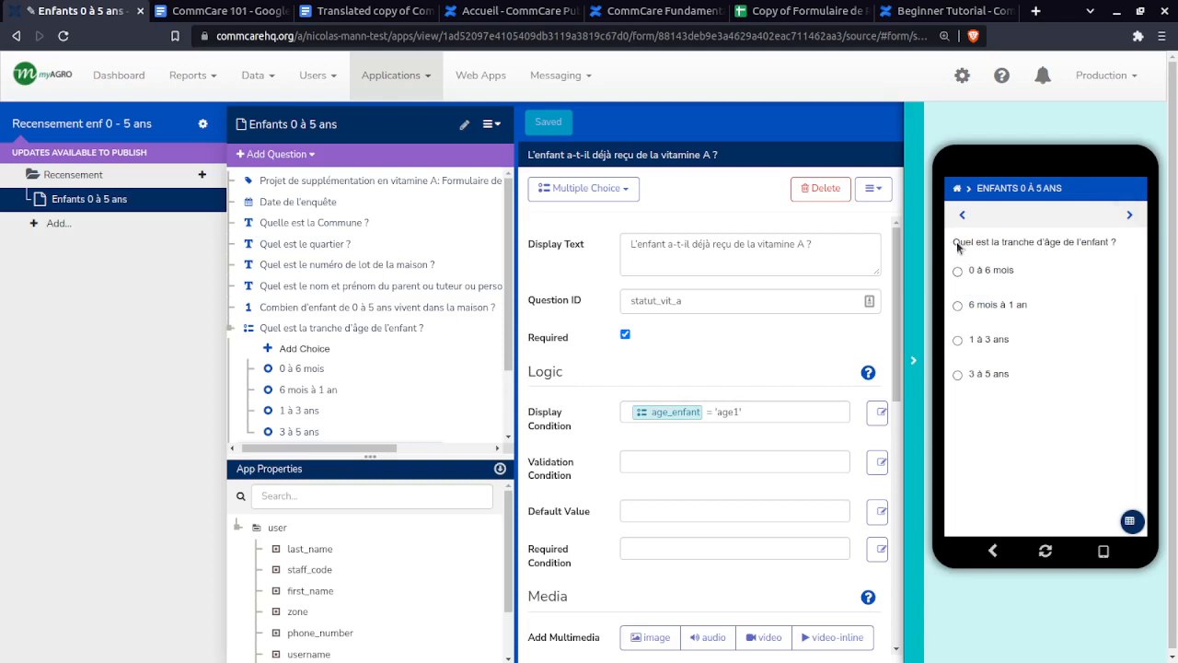
- Test the age-range choices in the preview, finishing with 0 à 6 mois selected
left_click(959, 274)
left_click(1131, 217)
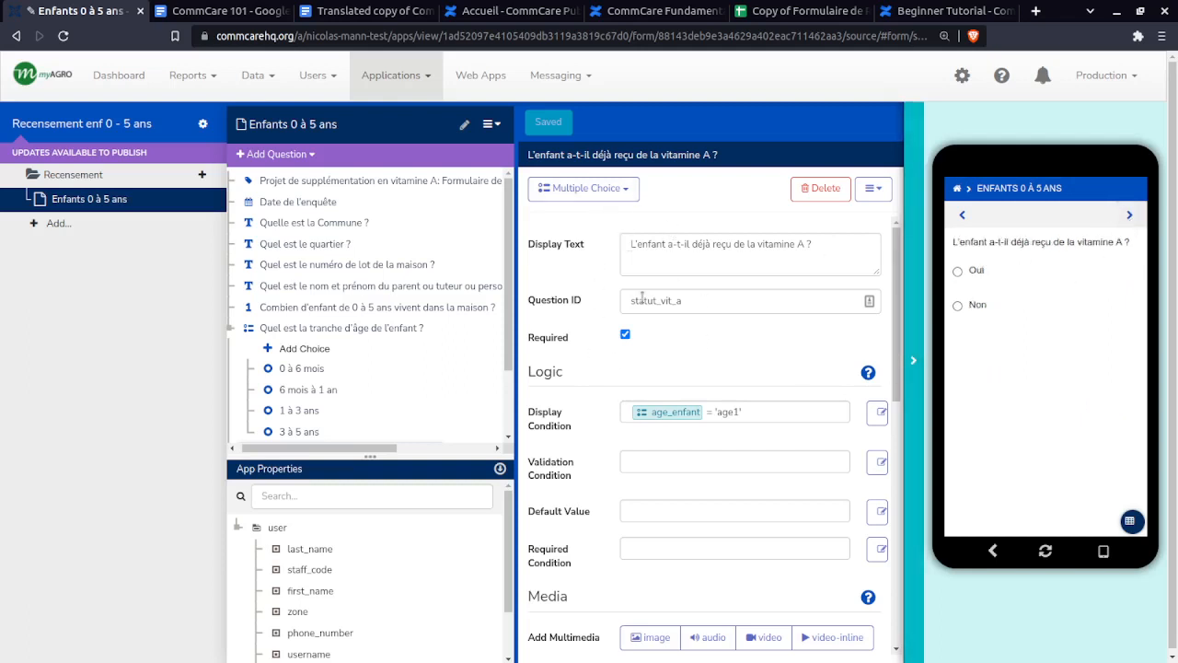
left_click(963, 215)
left_click(960, 309)
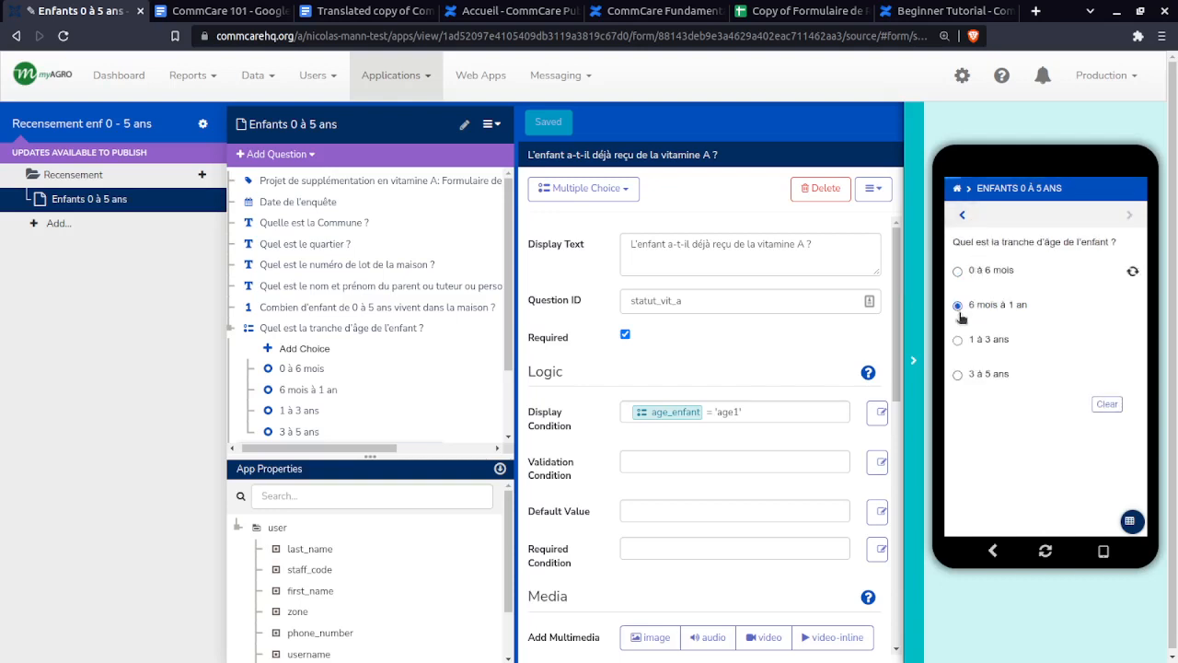
left_click(1131, 218)
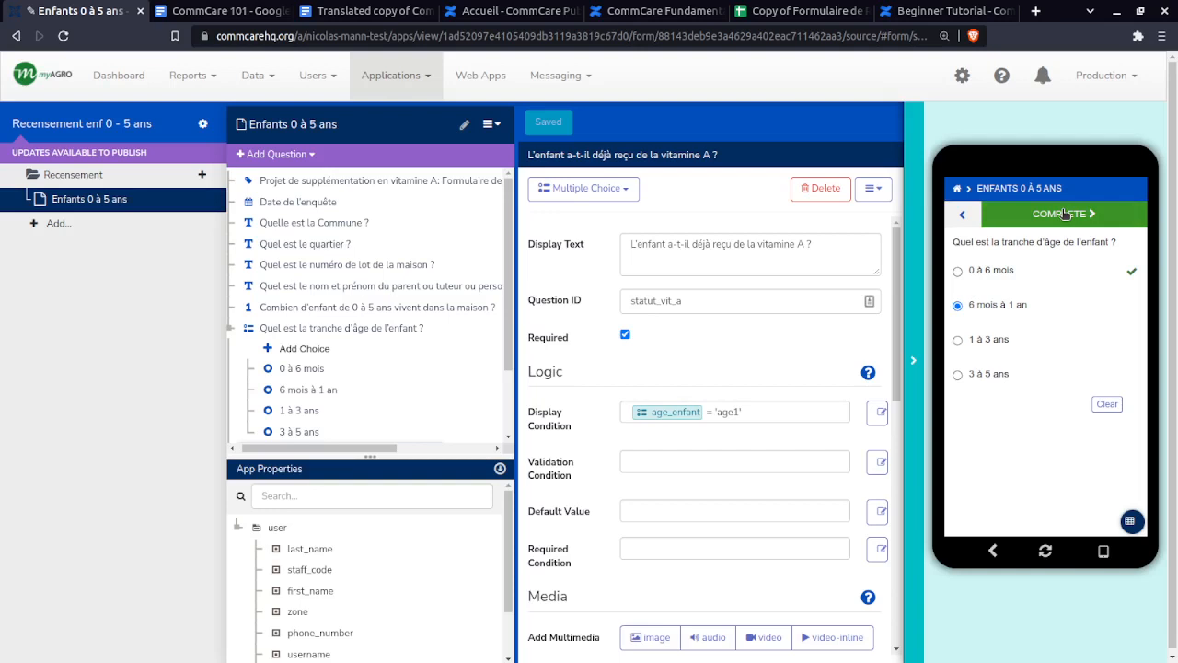
left_click(958, 270)
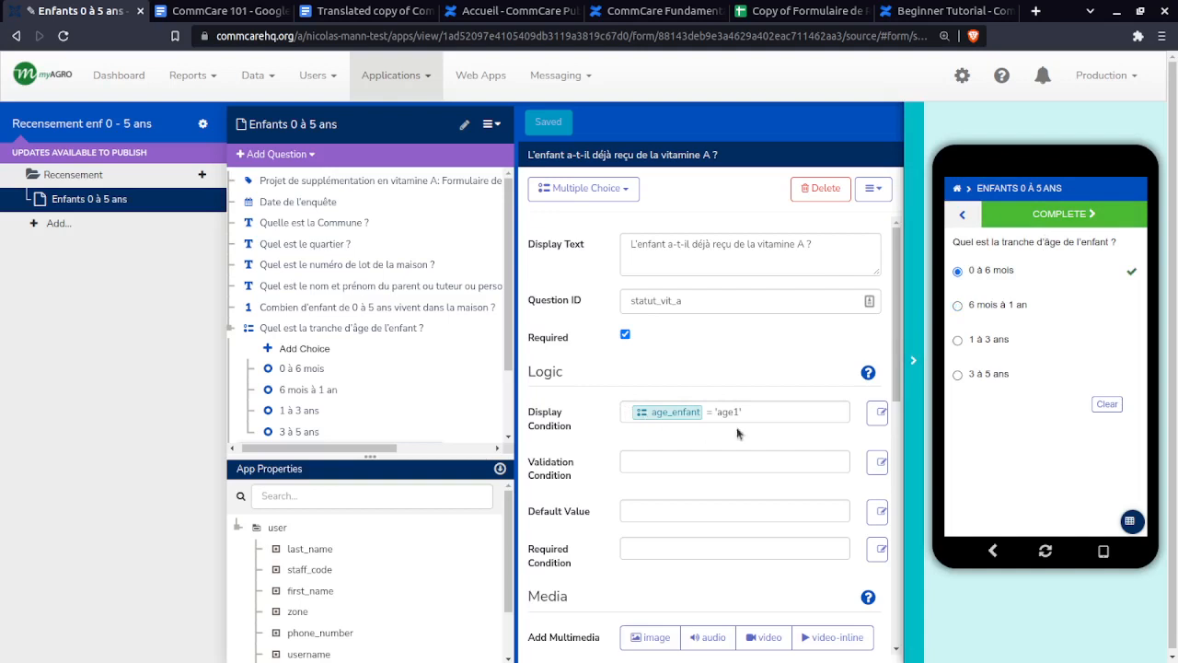
- Commit the age_enfant = 'age1' display condition and bring up the Google Sheets spec
left_click_drag(747, 418, 626, 414)
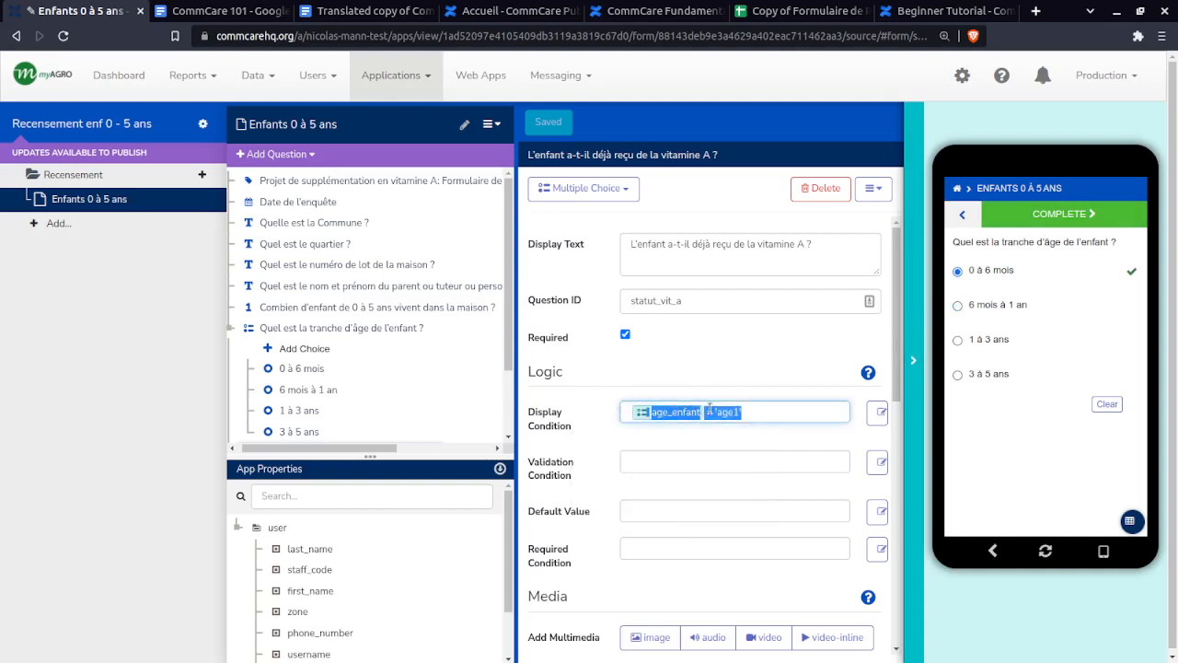
left_click(769, 409)
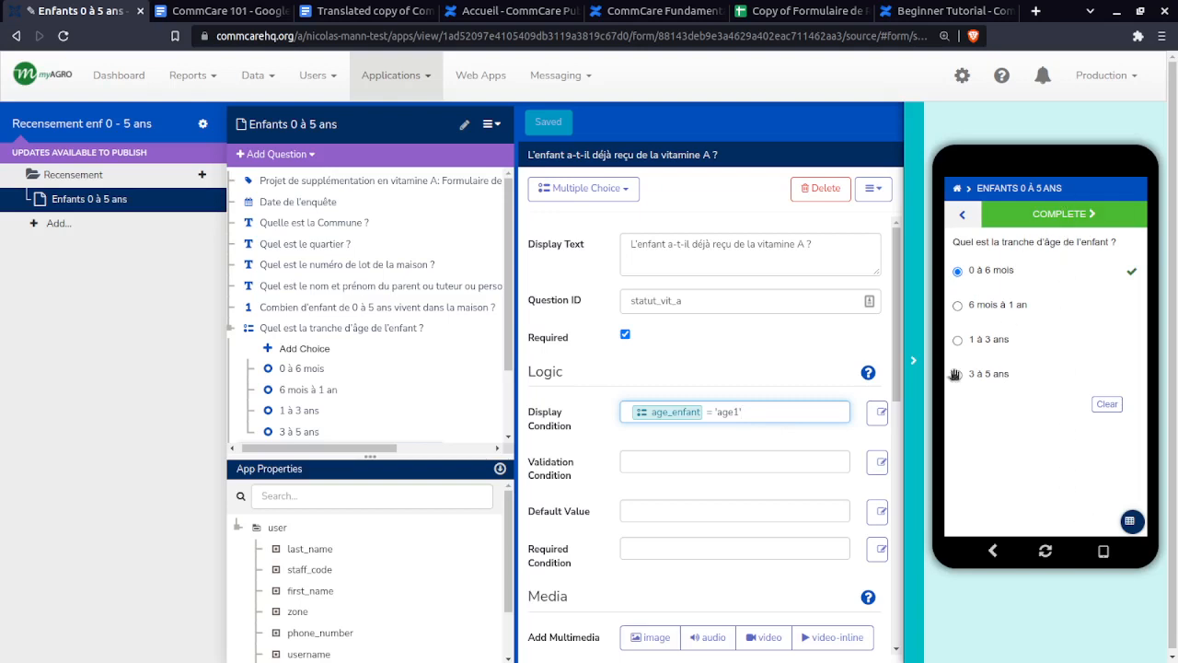
left_click(710, 375)
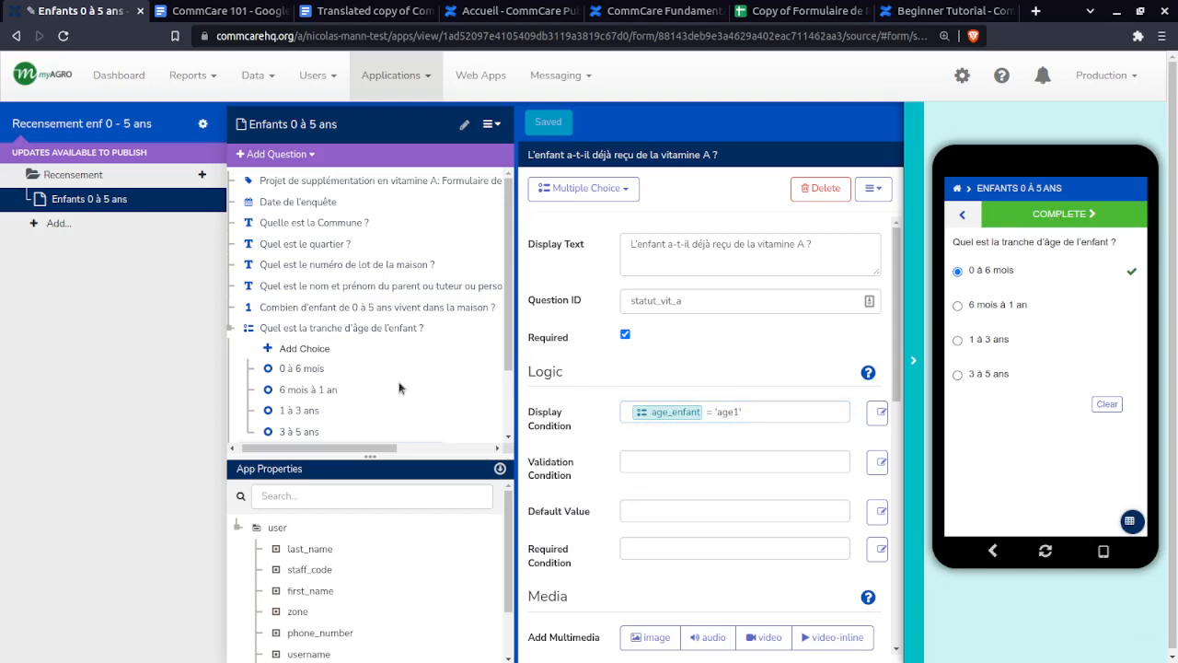
scroll(438, 313, "down", 1)
left_click(783, 10)
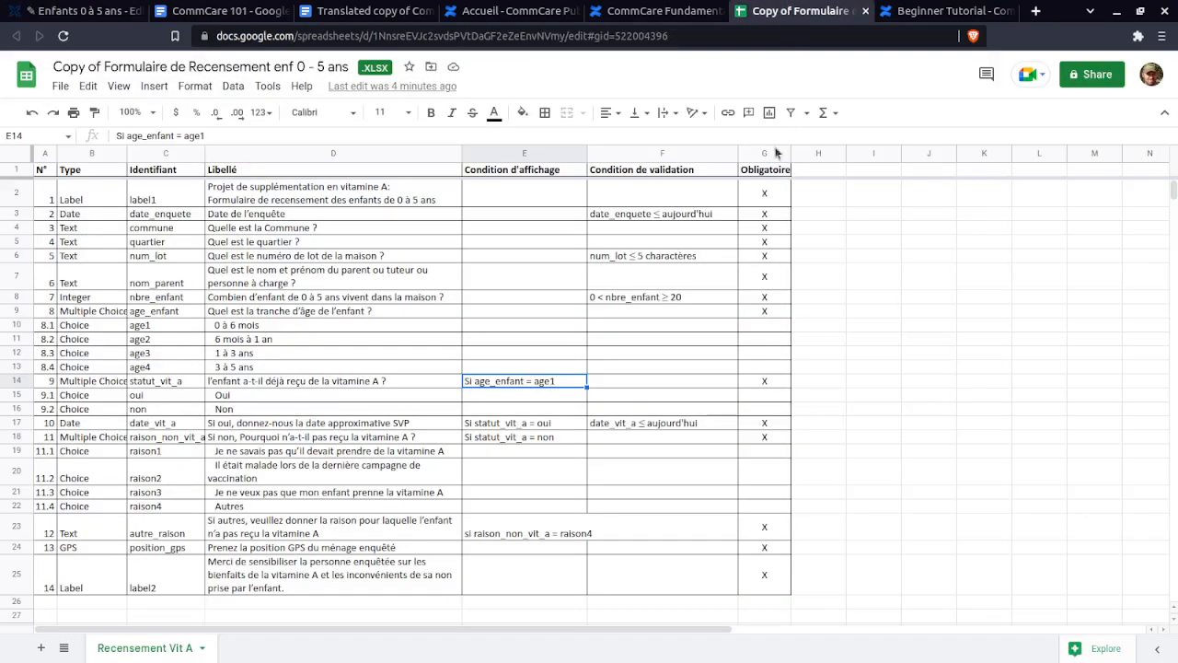
- Copy the D17 label 'Si oui, donnez-nous la date approximative SVP' and return to CommCare
left_click(103, 424)
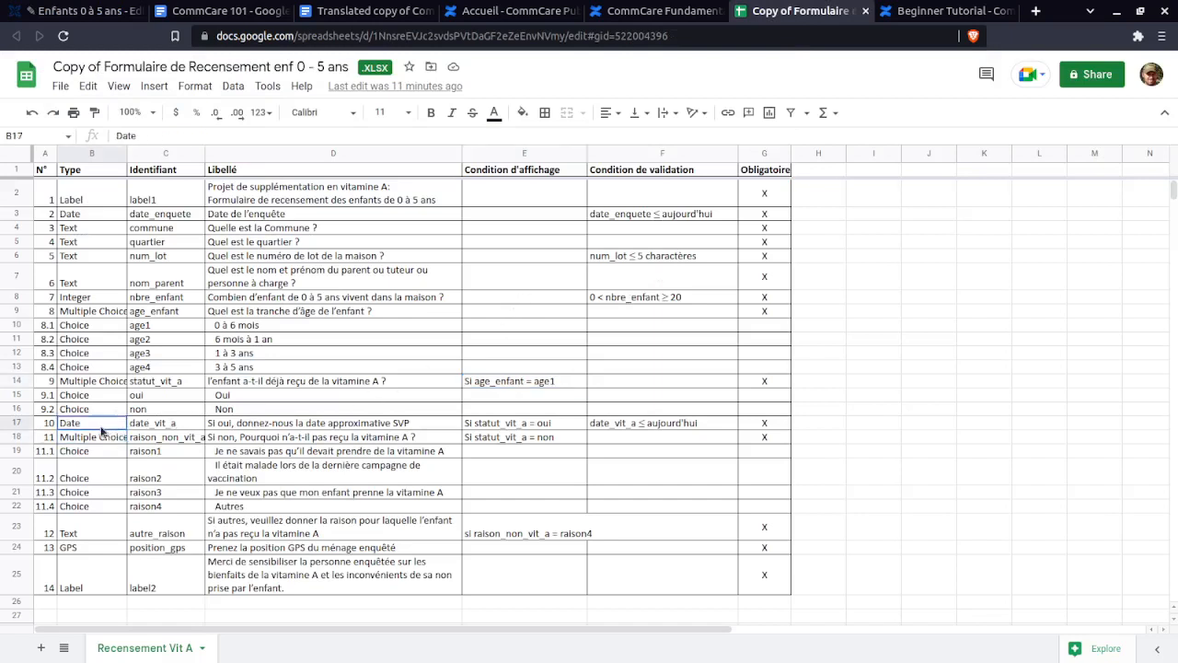
left_click(239, 423)
triple_click(239, 424)
key("ctrl+c")
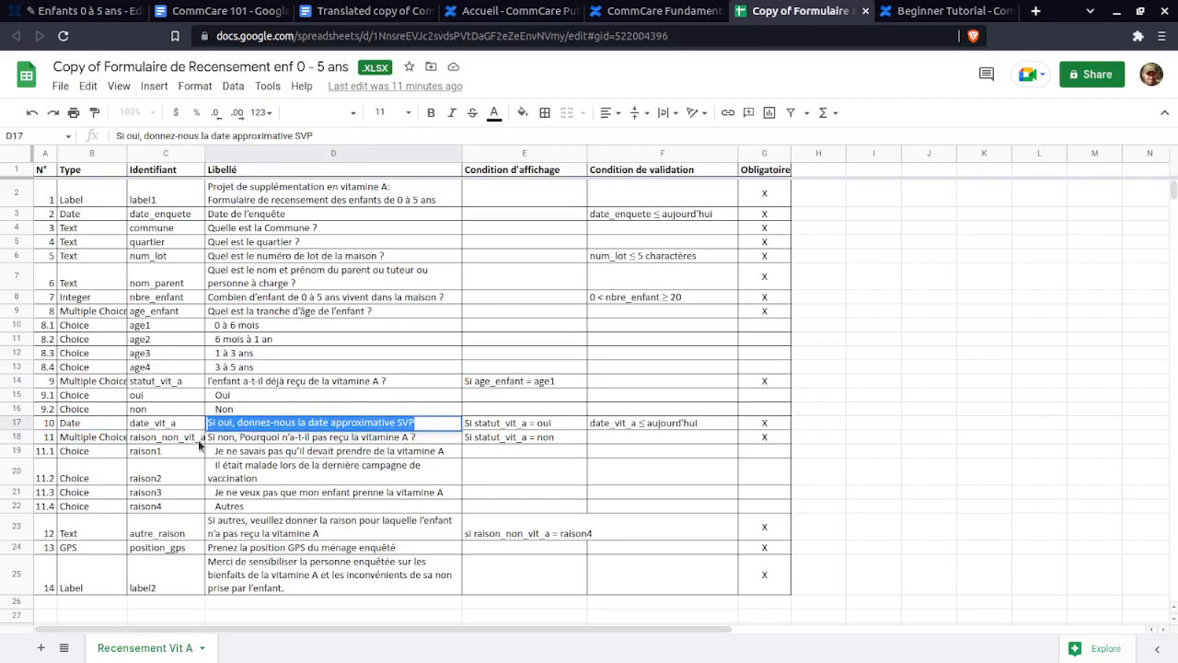
left_click(96, 9)
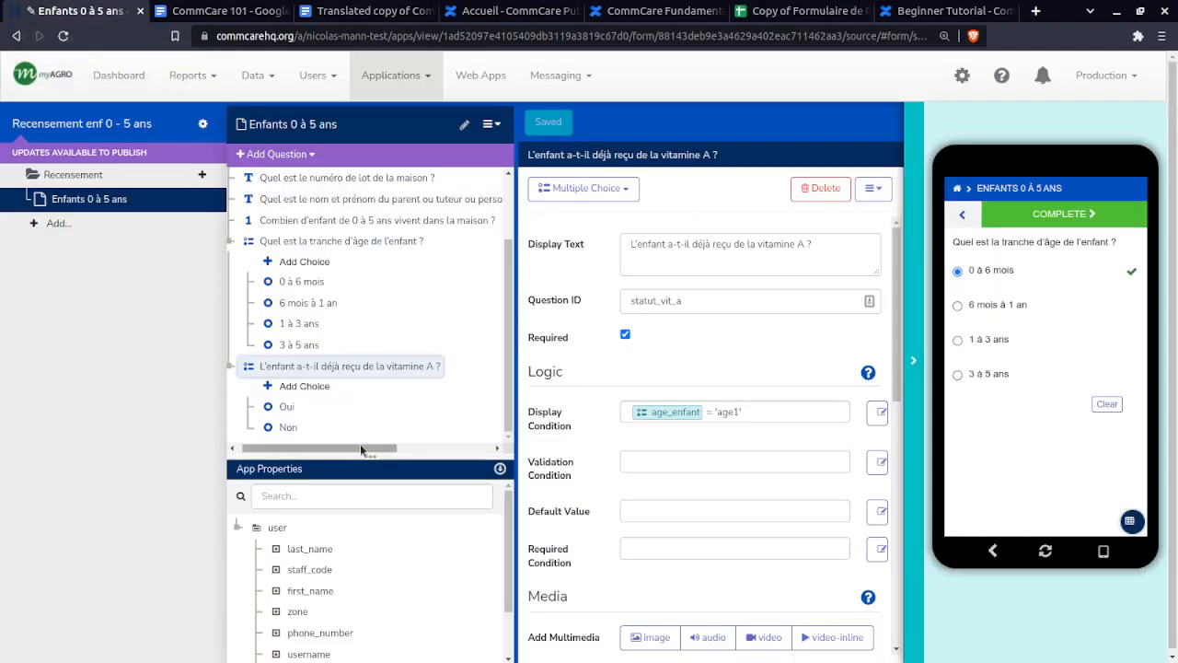
- Add a Date question labelled 'Si oui, donnez-nous la date approximative SVP'
left_click(276, 154)
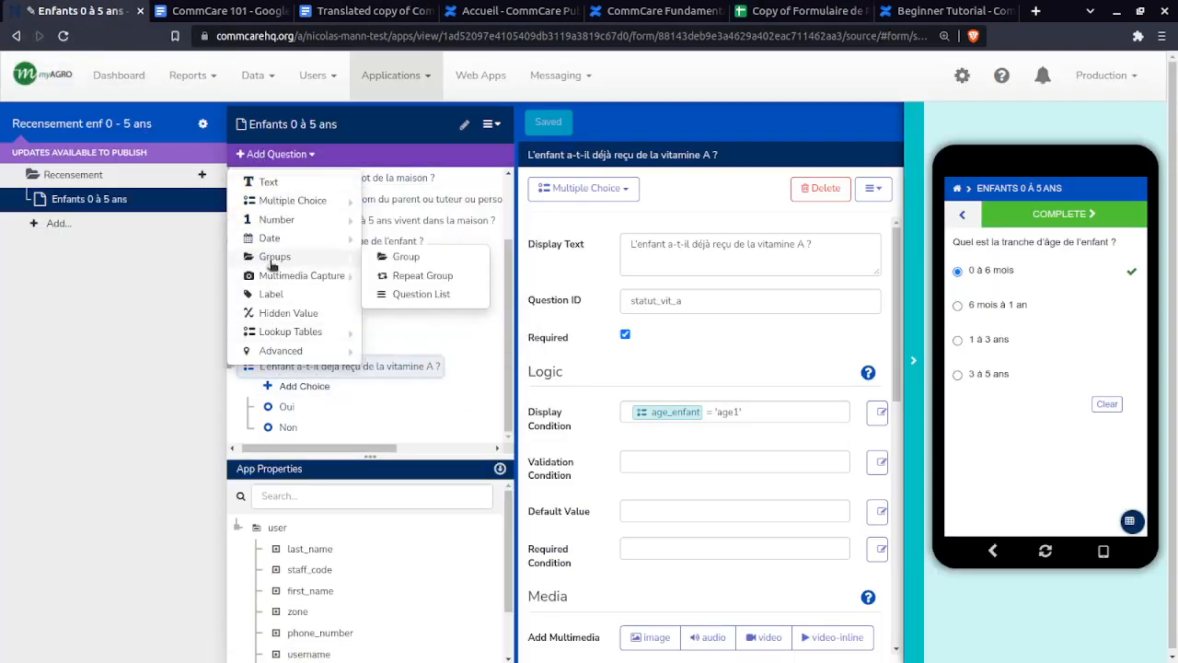
mouse_move(322, 246)
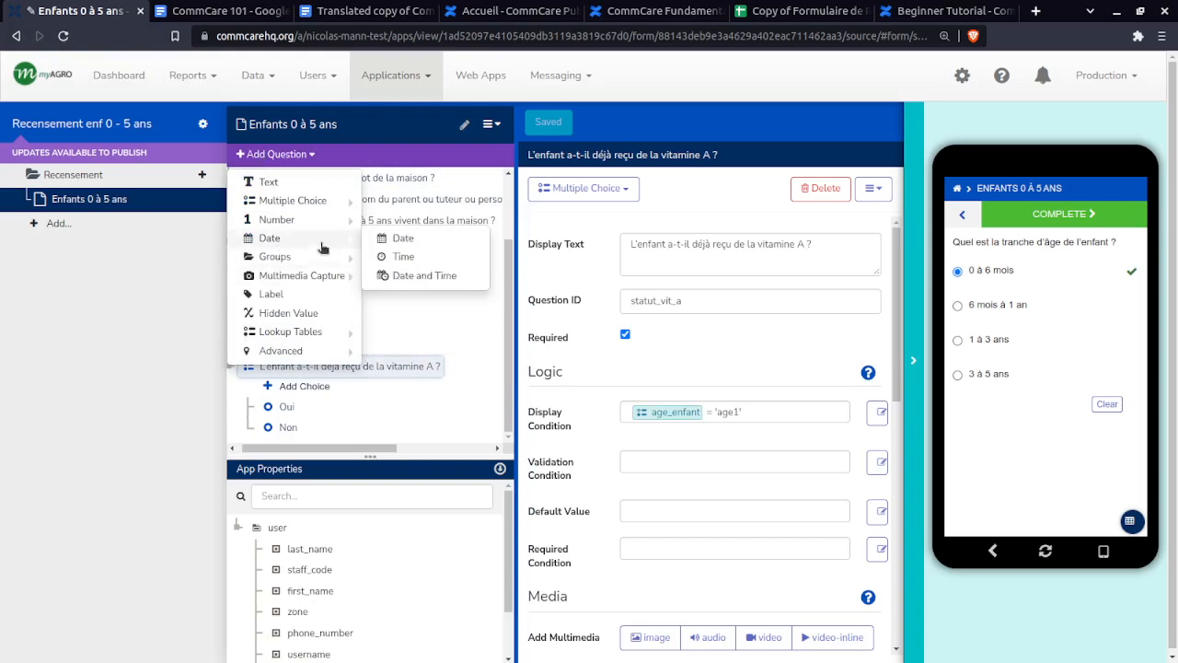
left_click(401, 237)
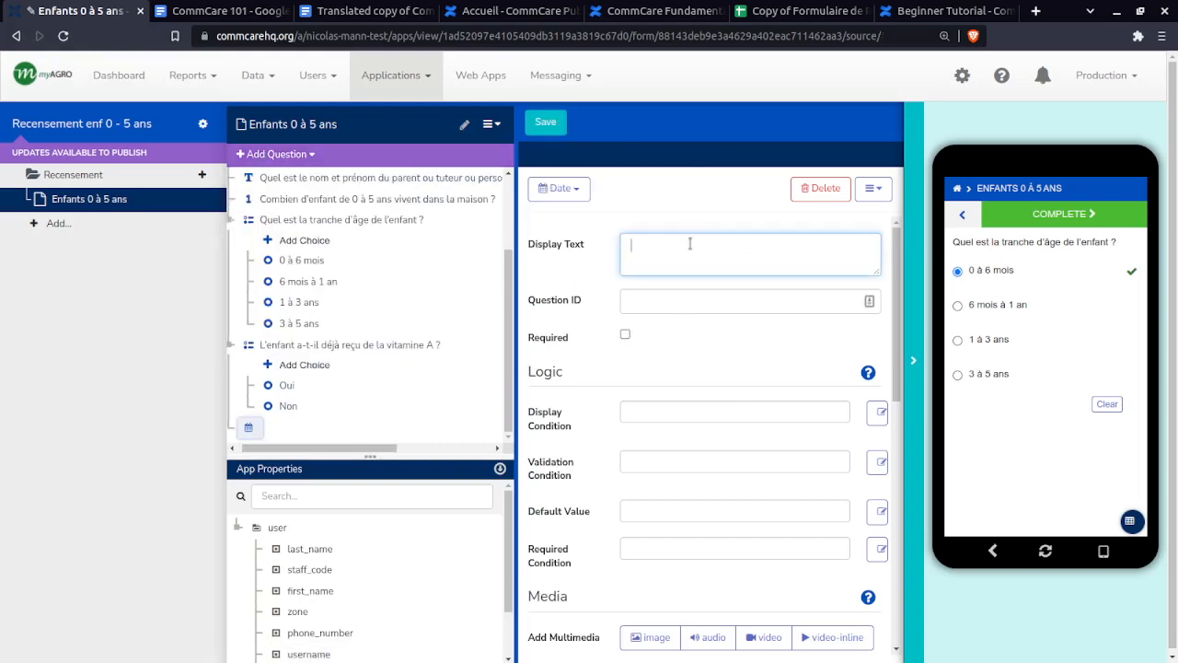
key("ctrl+v")
- Set the date question's ID to date_vit_a, copied from cell C17 of the spec
left_click(809, 10)
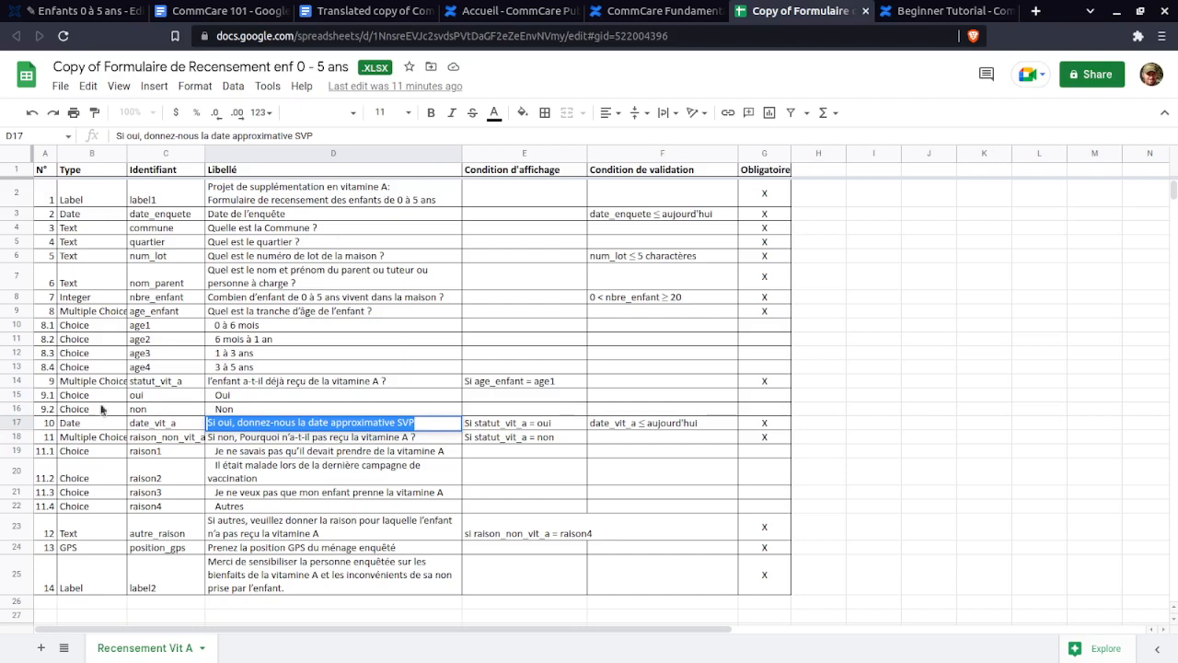
double_click(155, 422)
key("ctrl+c")
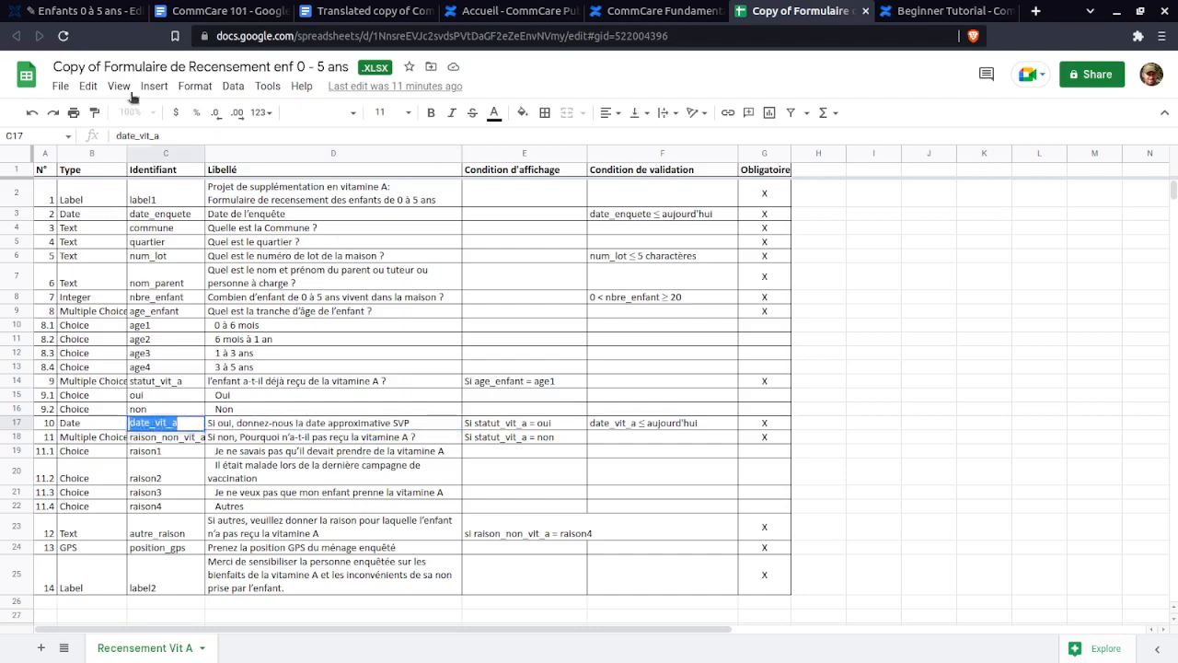
left_click(78, 10)
left_click(752, 300)
key("ctrl+a")
key("ctrl+v")
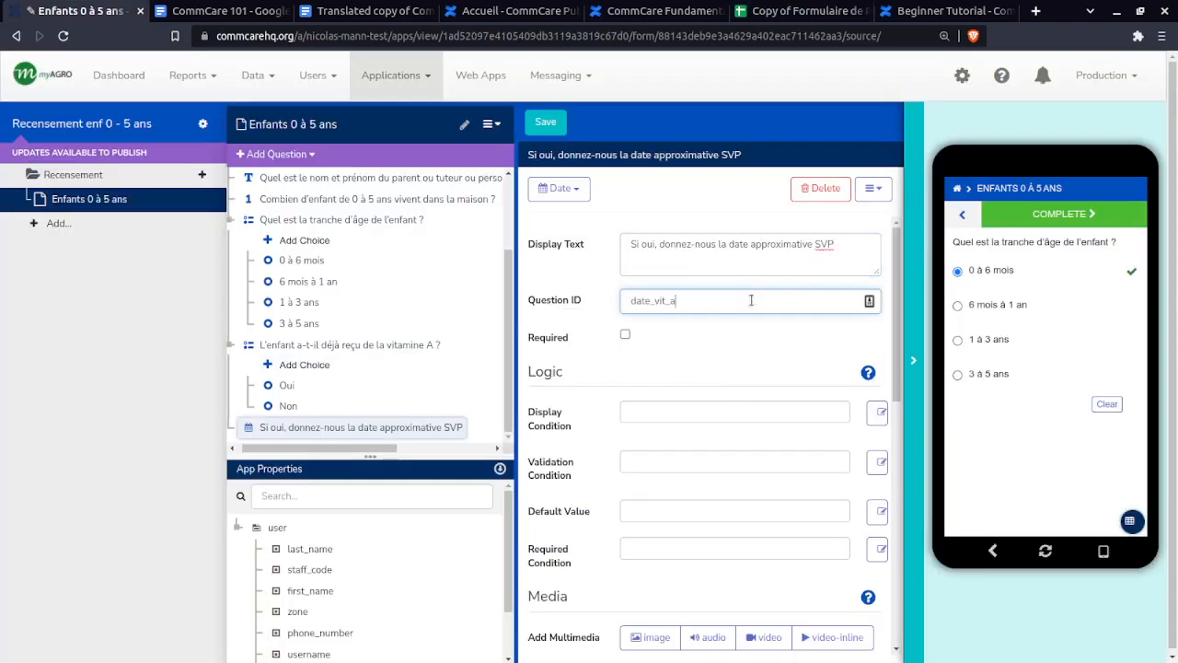
left_click_drag(681, 307, 619, 305)
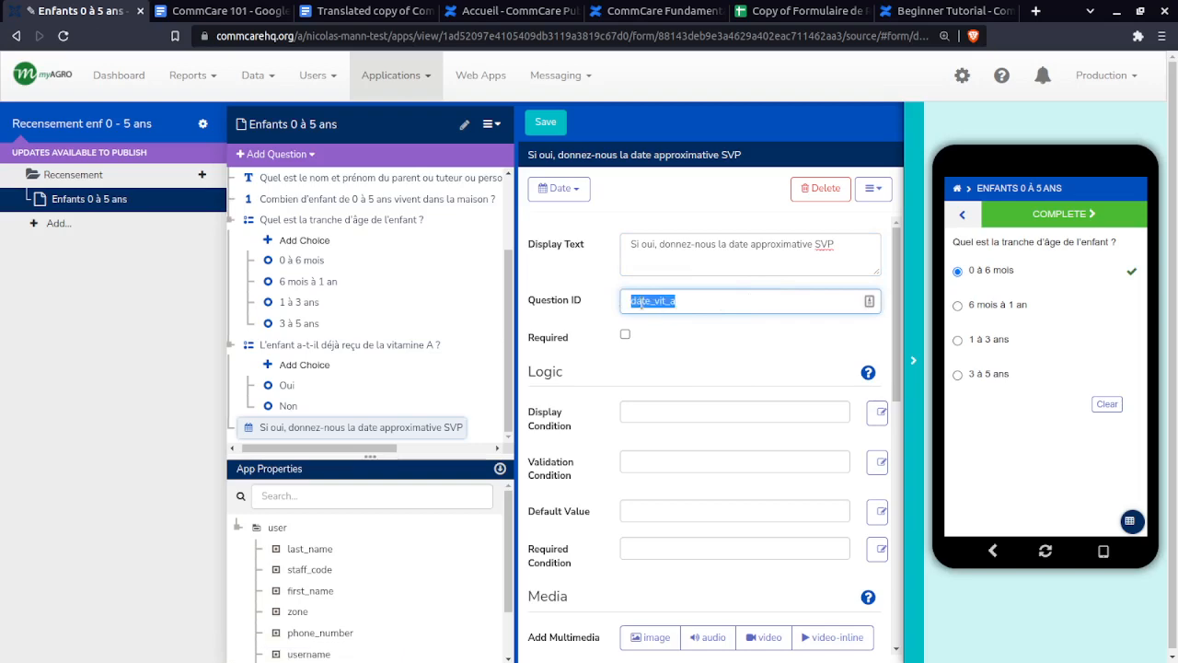
left_click(697, 310)
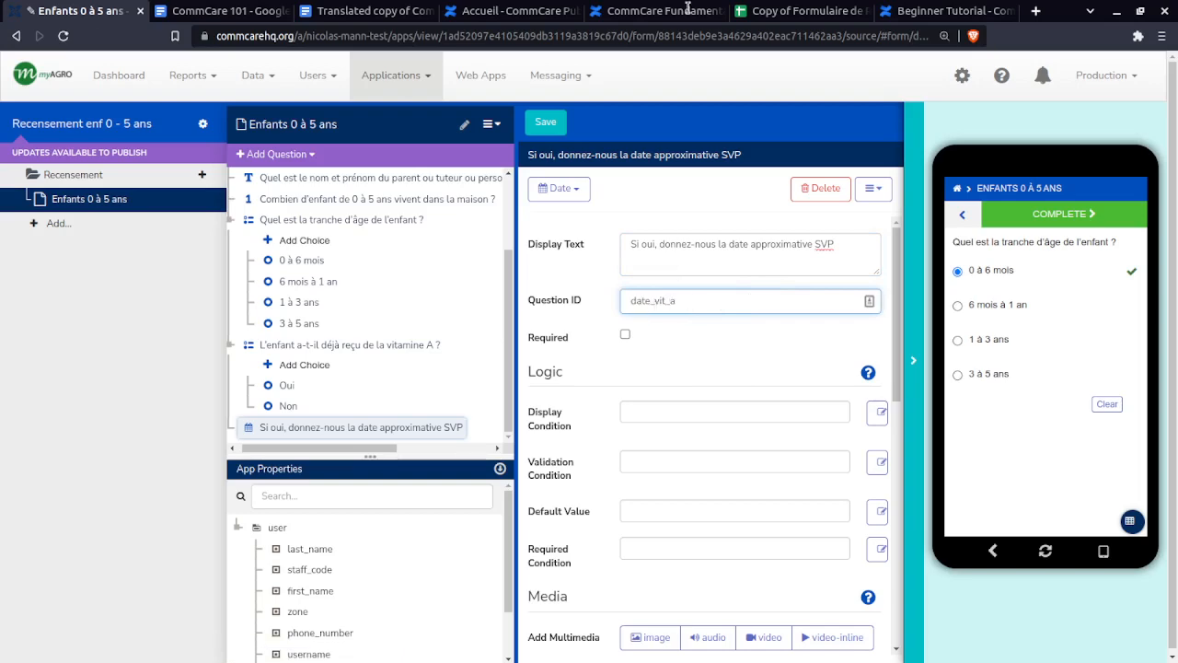
- Review row 17's display condition (E17) and validation rule (F17) in the spec sheet
left_click(789, 10)
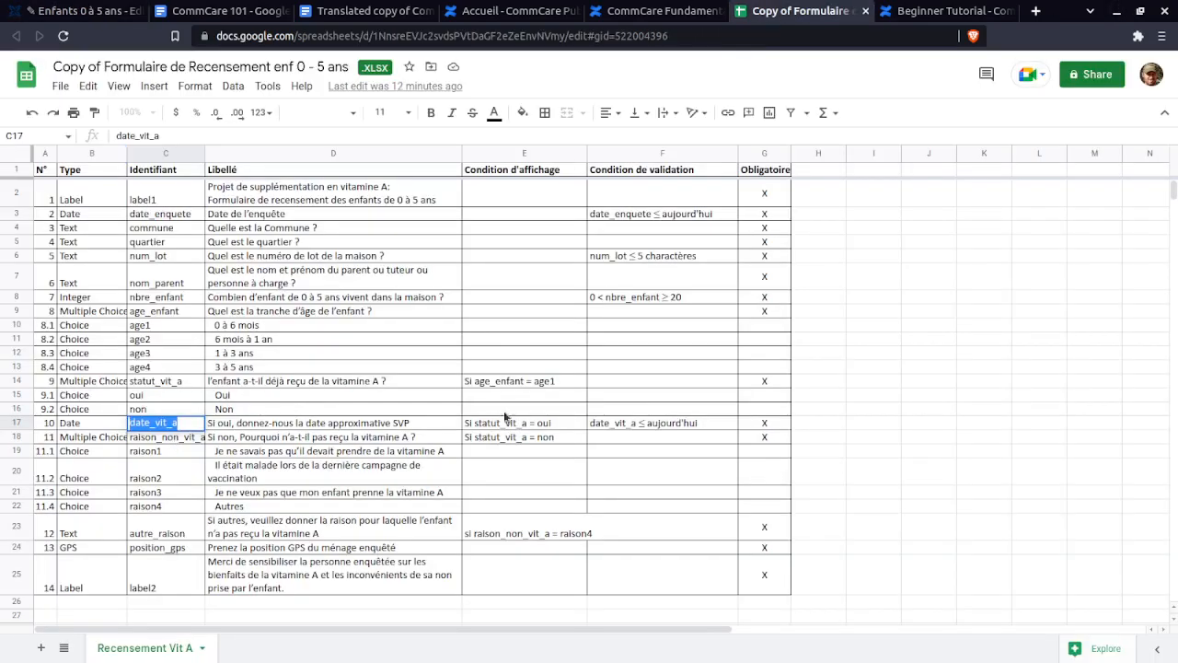
double_click(553, 422)
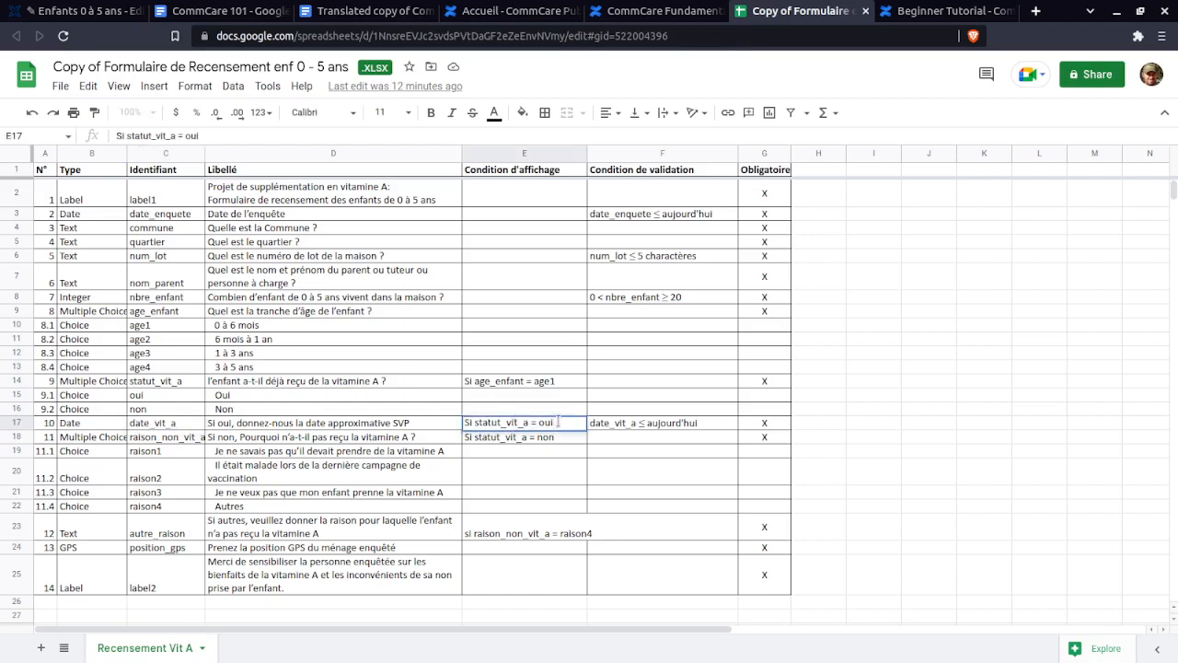
left_click(699, 425)
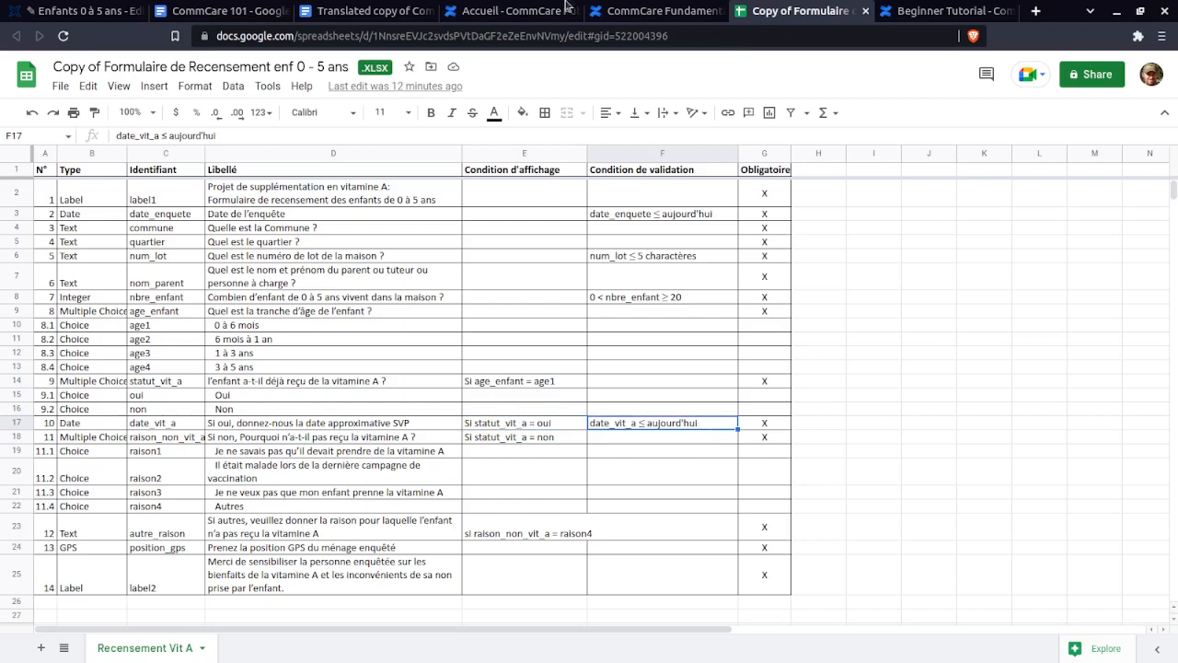
left_click(83, 10)
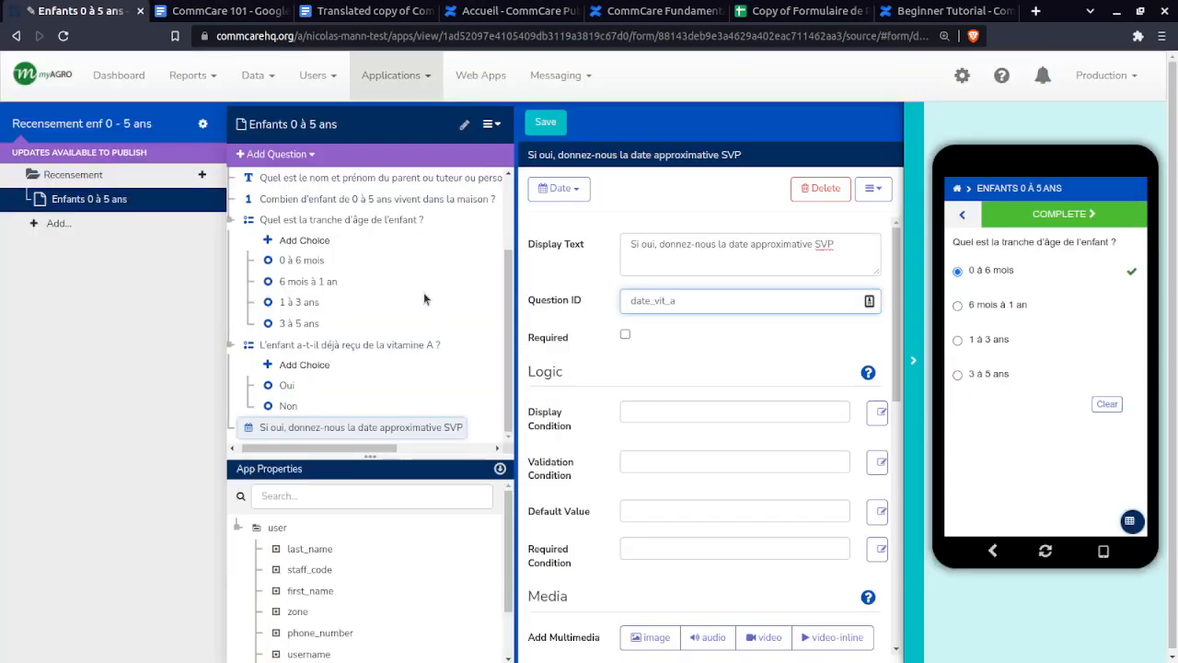
scroll(440, 296, "up", 2)
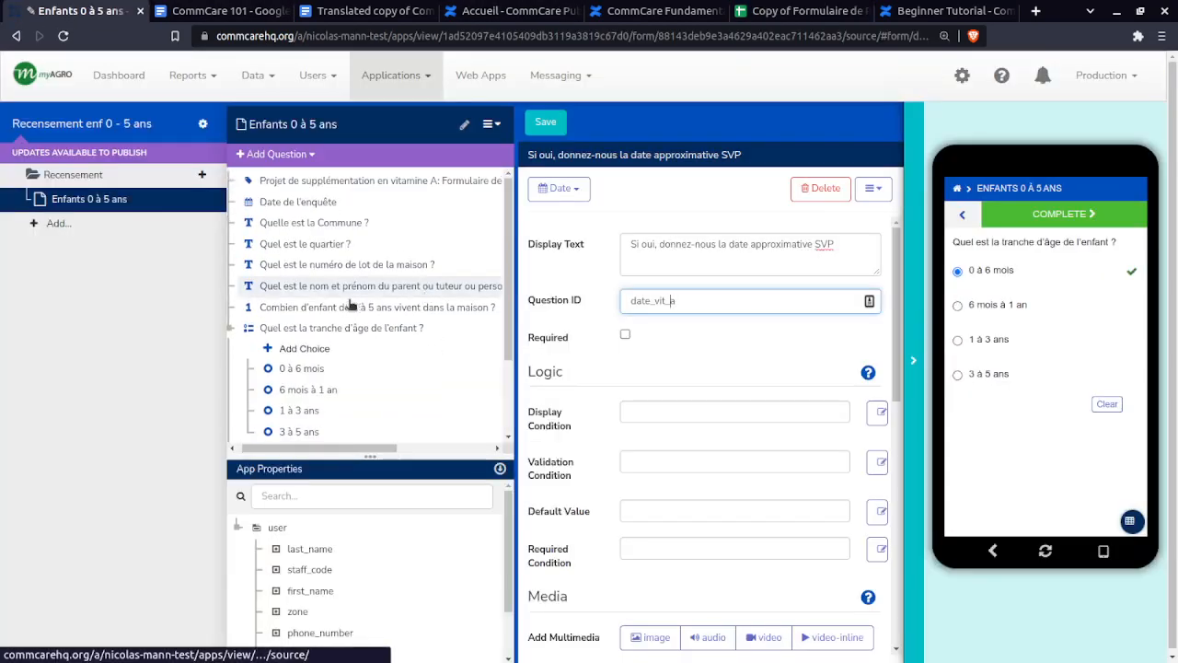
- Copy the . <= today() validation condition from the Date de l'enquête question
left_click(316, 202)
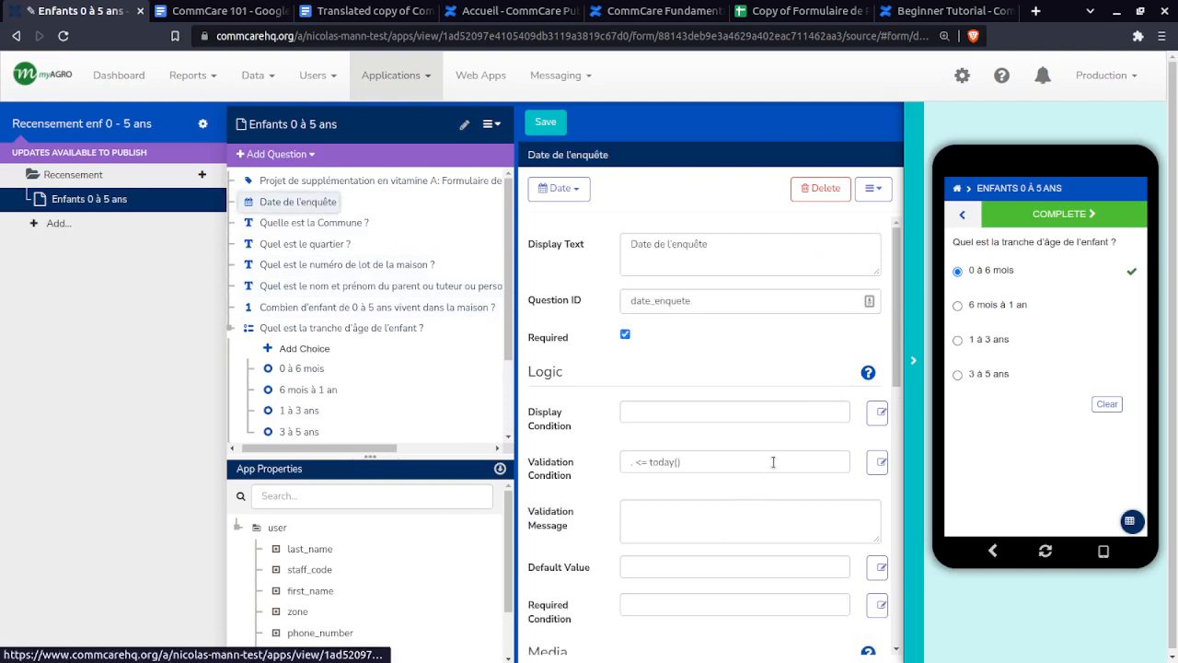
left_click_drag(774, 463, 608, 472)
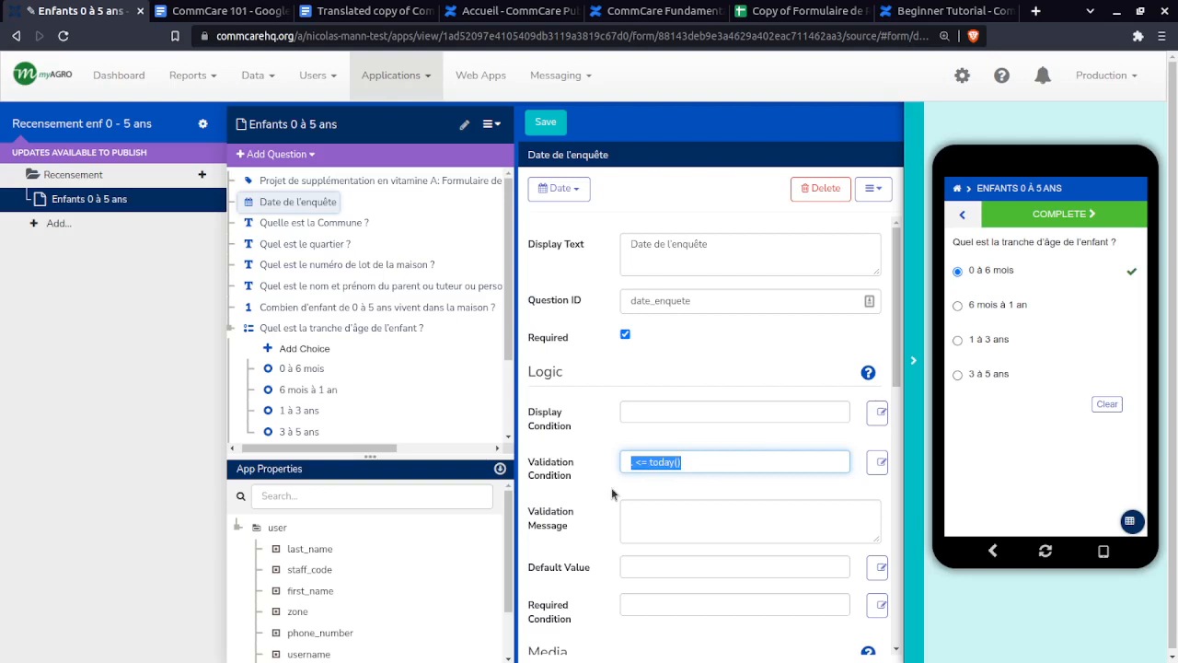
scroll(371, 308, "down", 3)
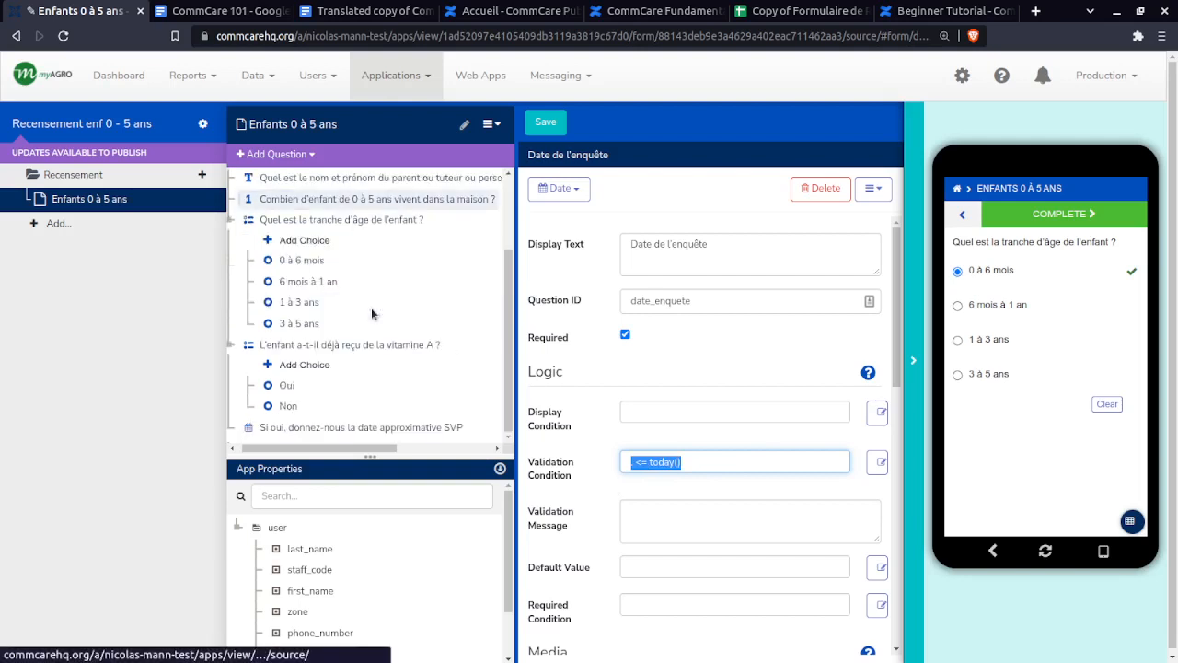
- Paste . <= today() as the new date question's validation condition, then delete that question
left_click(308, 436)
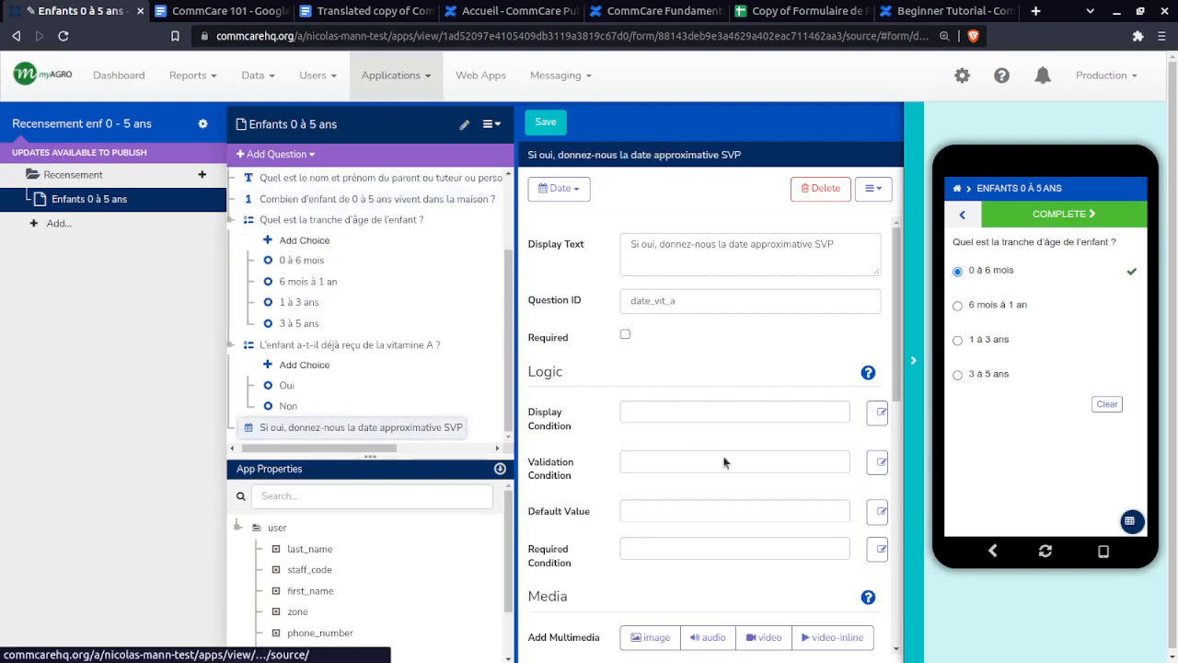
left_click(684, 461)
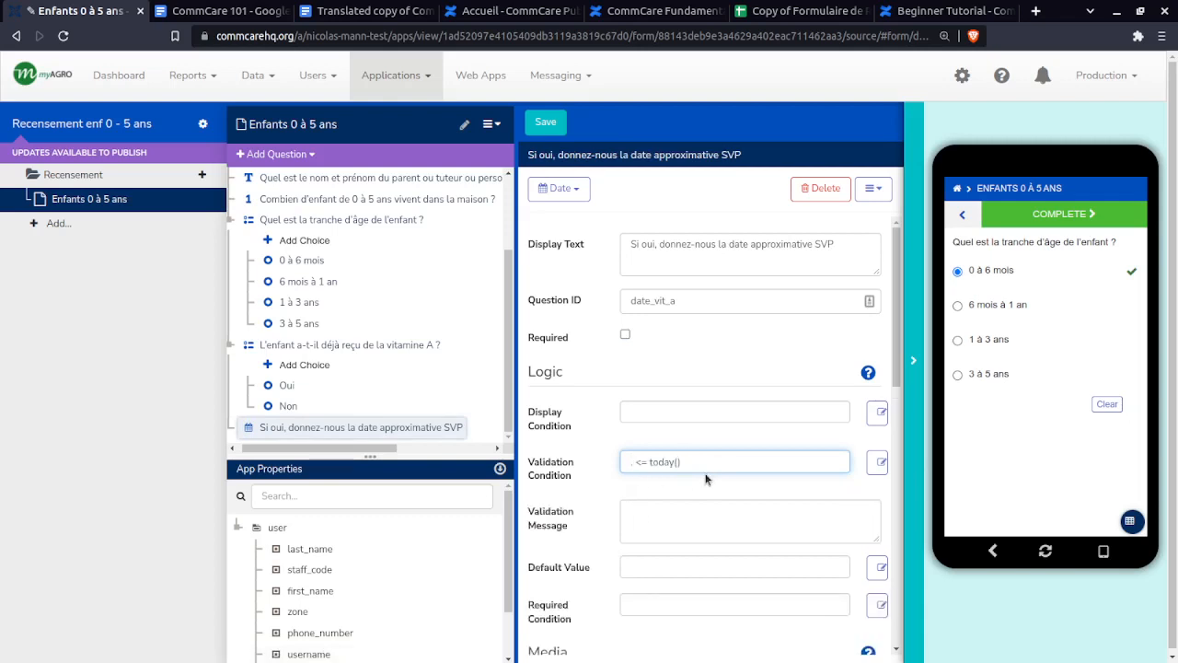
left_click(603, 462)
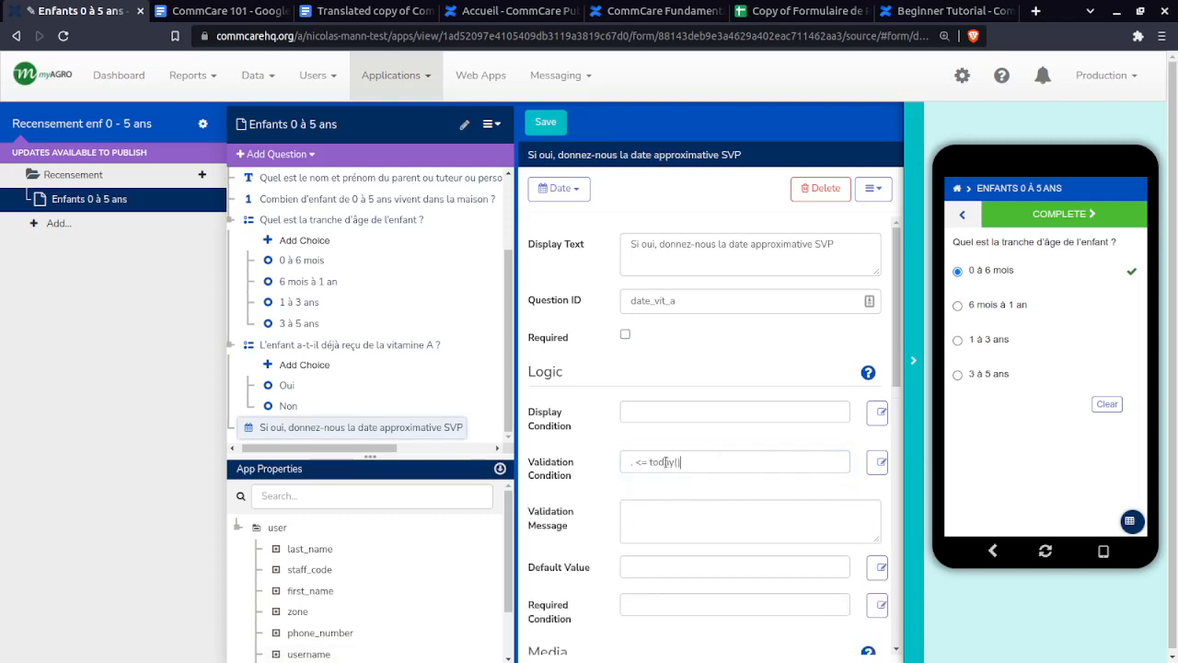
left_click_drag(679, 462, 621, 463)
left_click(632, 464)
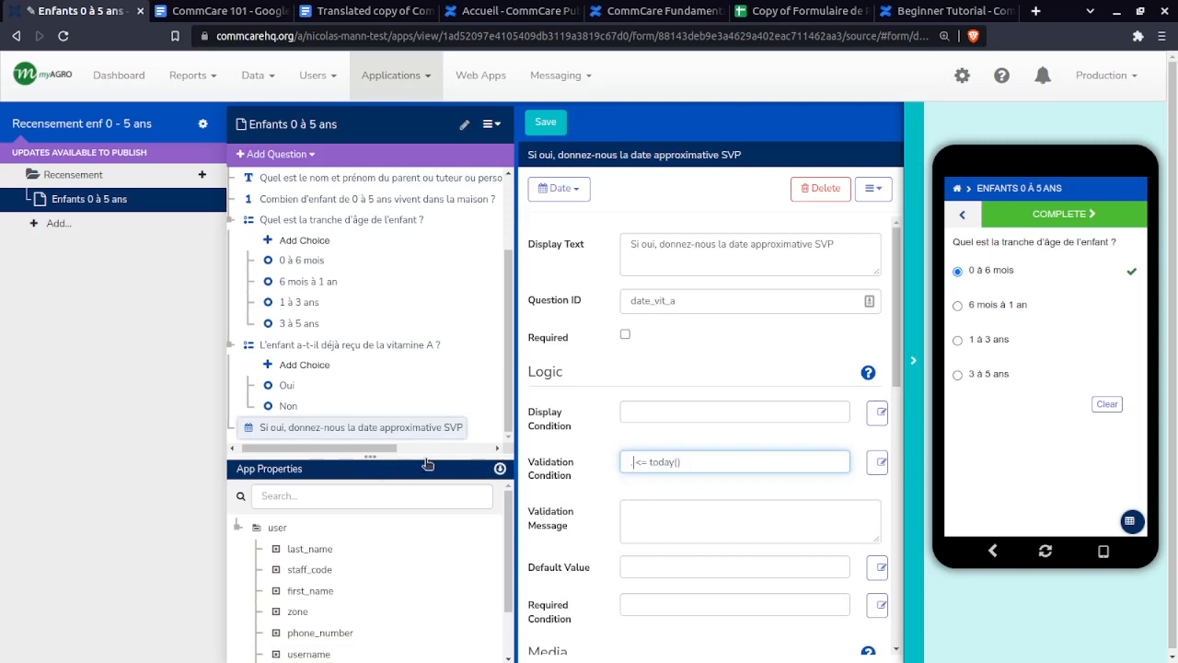
left_click(362, 427)
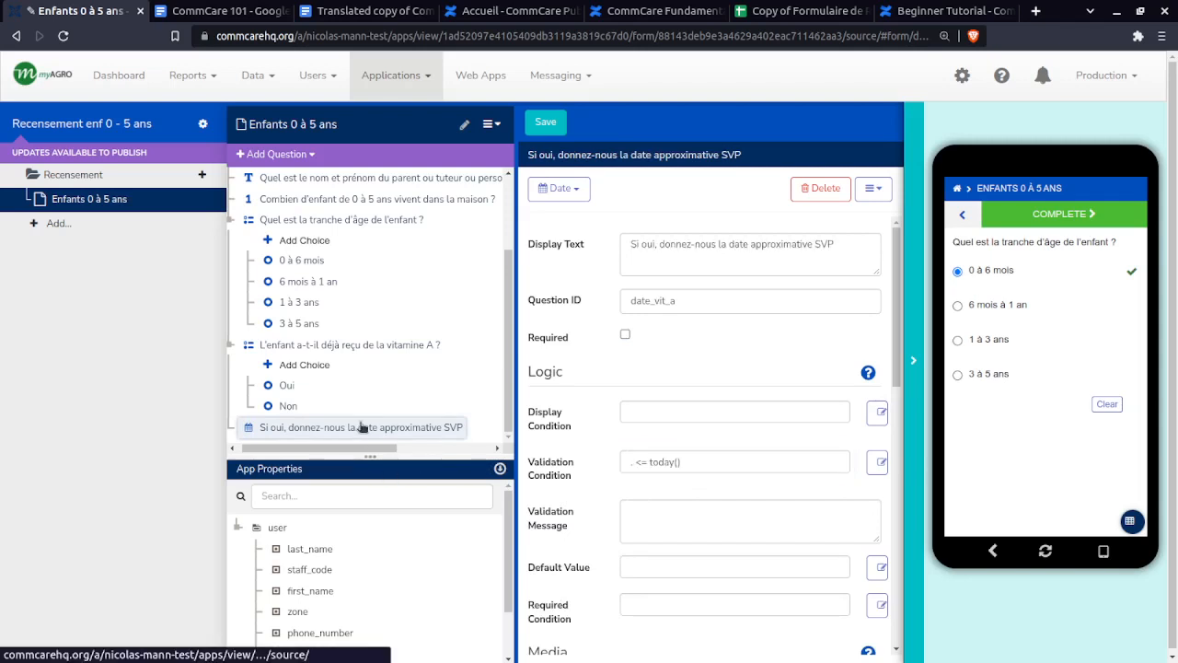
left_click(815, 190)
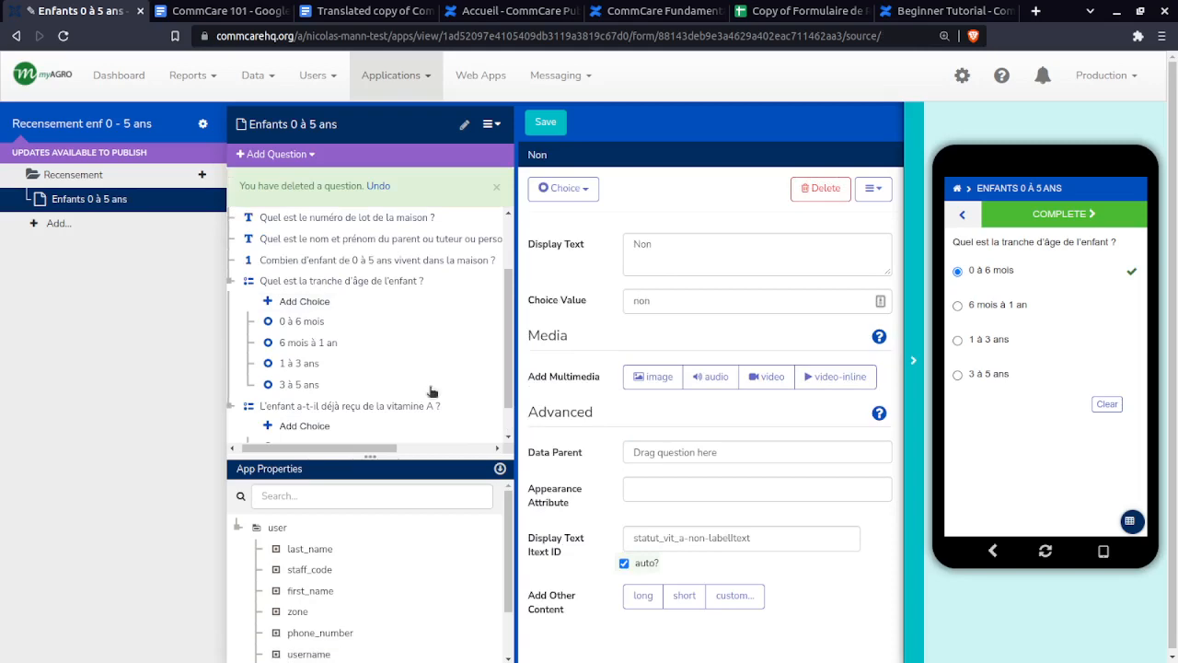
- Review row 17's label, Date type and validation rule for date_vit_a in the spec sheet
scroll(432, 392, "down", 1)
scroll(363, 300, "up", 3)
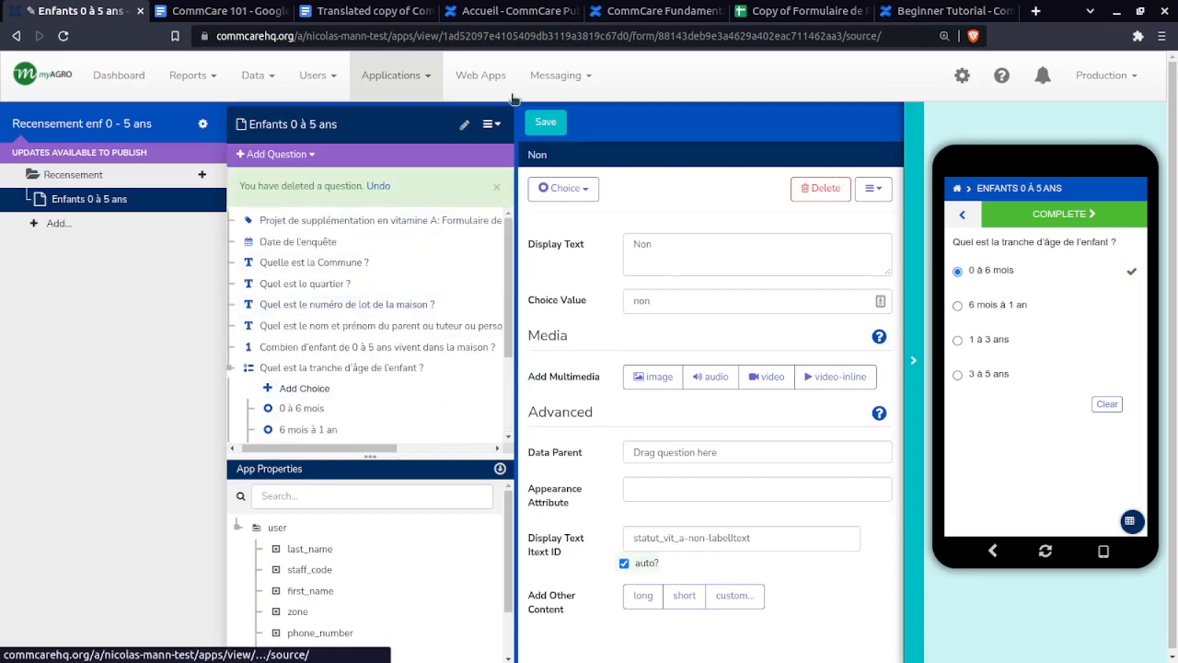
left_click(794, 11)
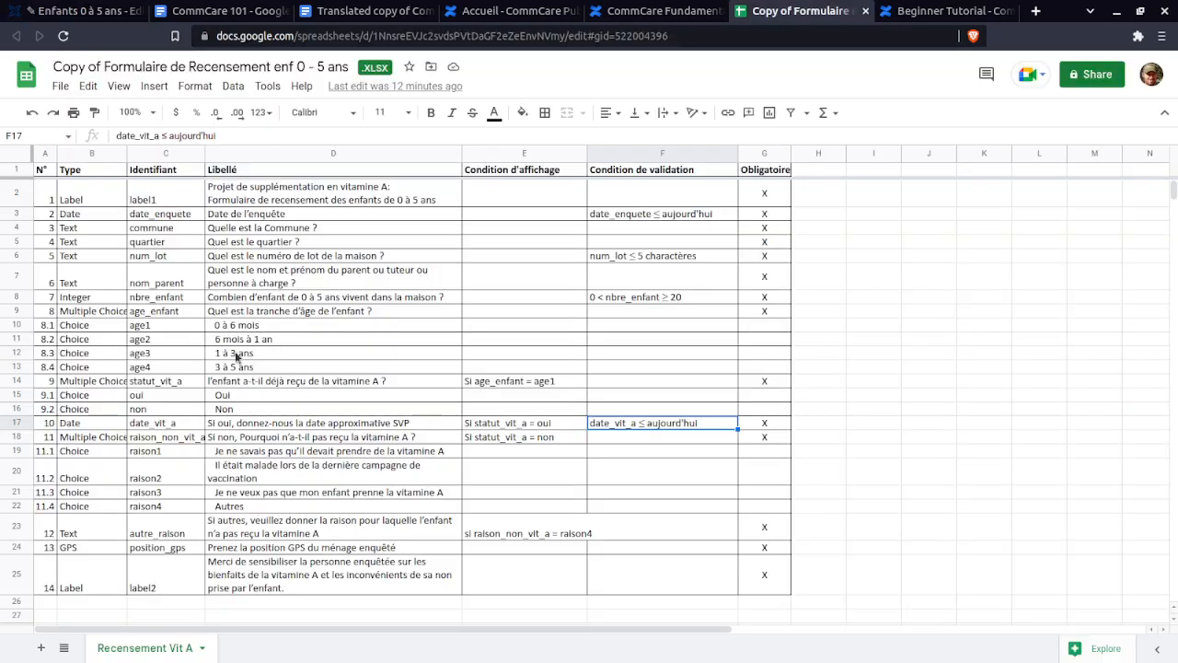
left_click(306, 425)
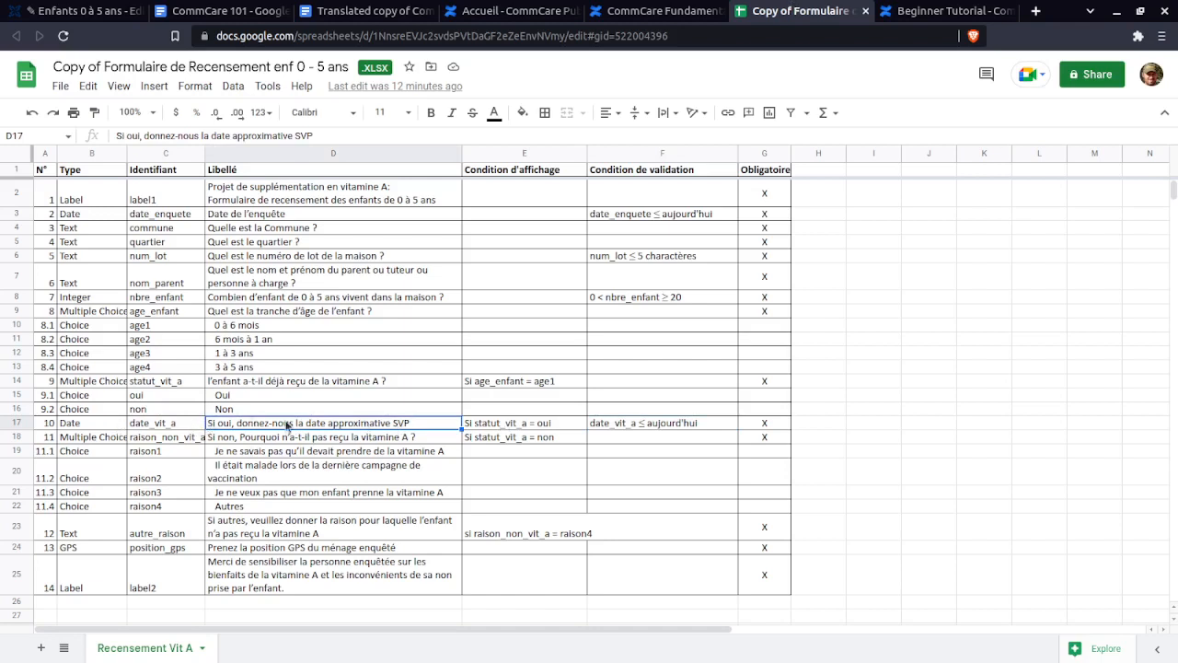
left_click(122, 426)
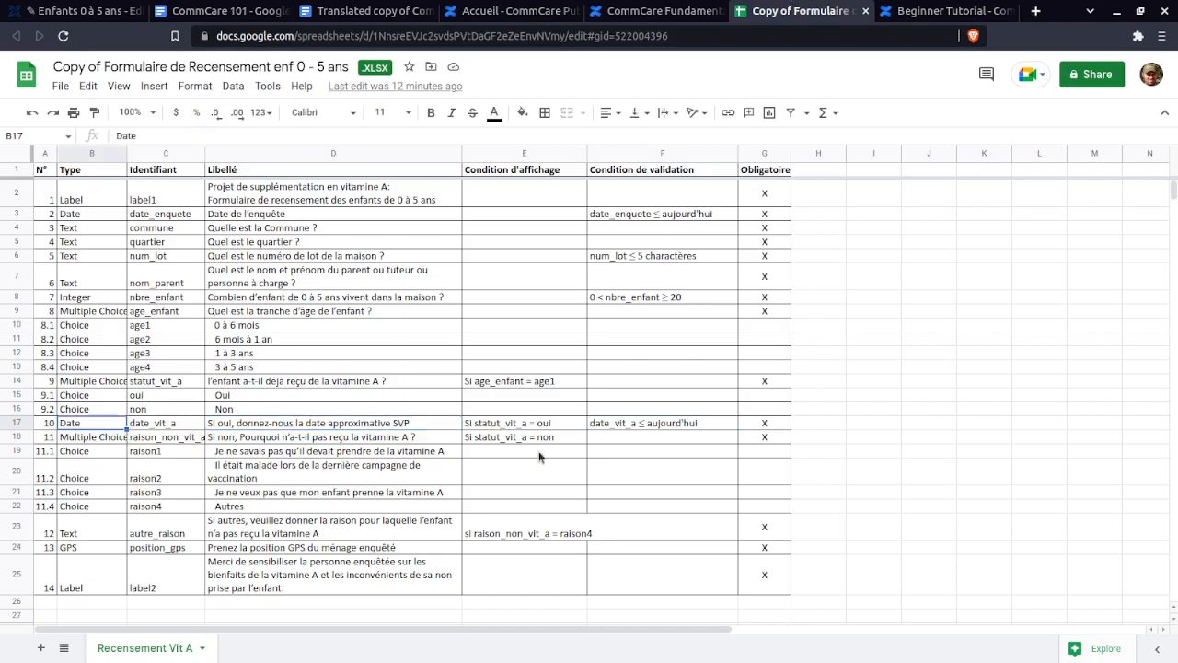
left_click(636, 427)
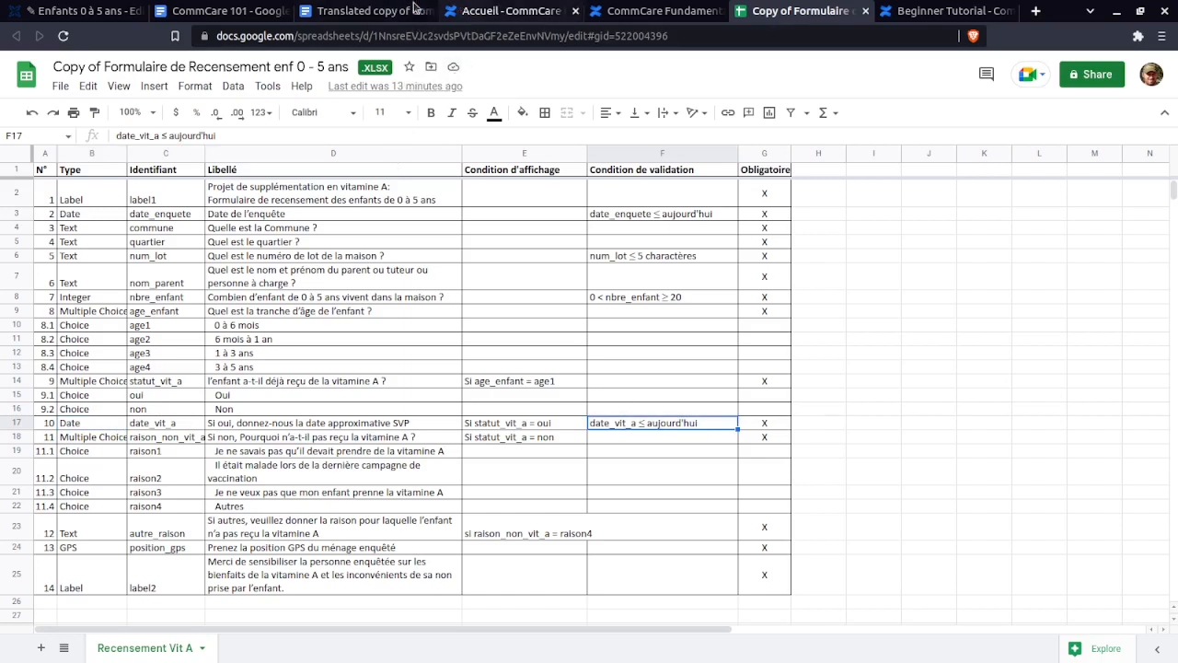
left_click(73, 11)
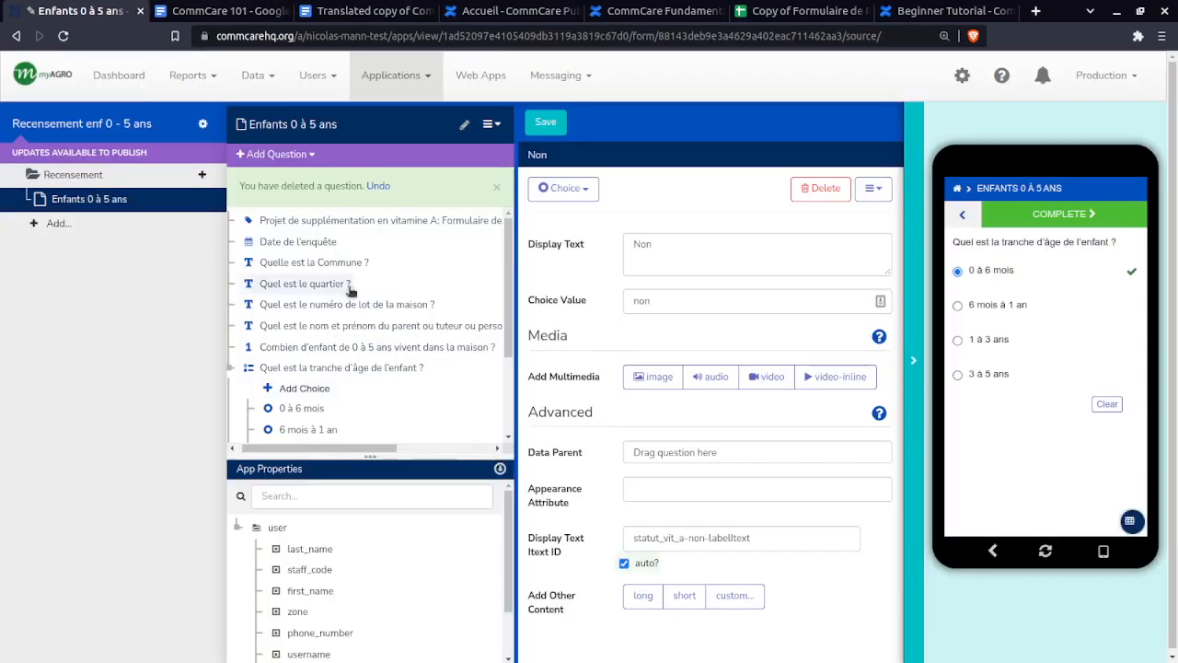
- Paste a copy of the Date de l'enquête question after the vitamin A question
scroll(368, 405, "down", 2)
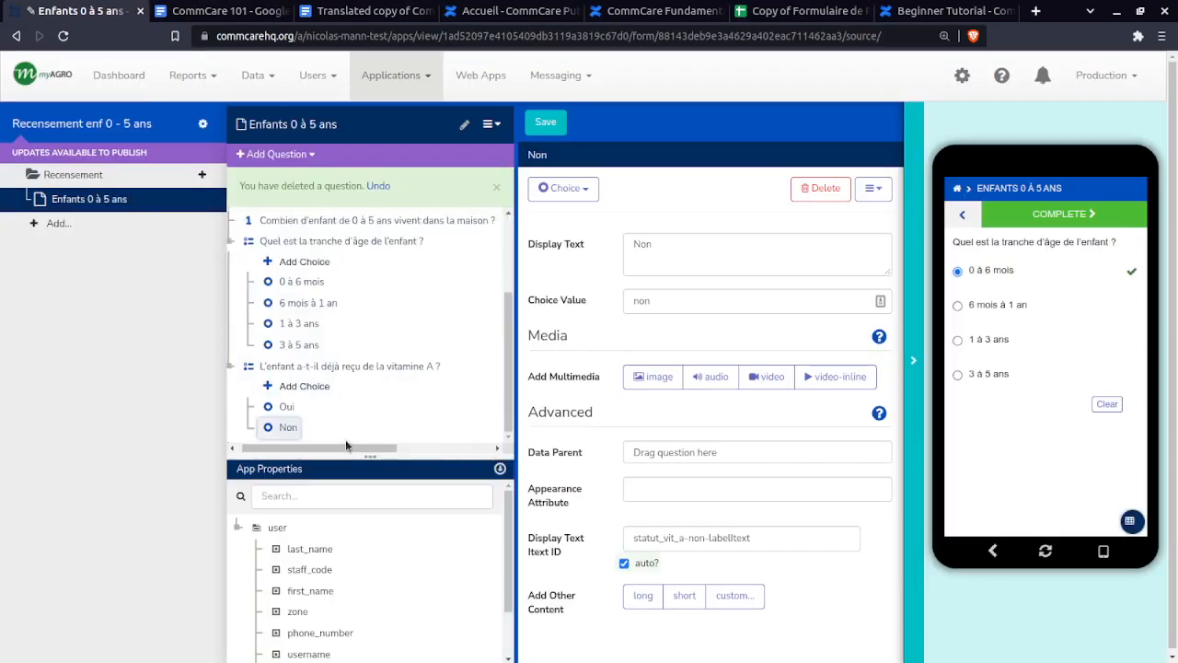
scroll(345, 439, "up", 3)
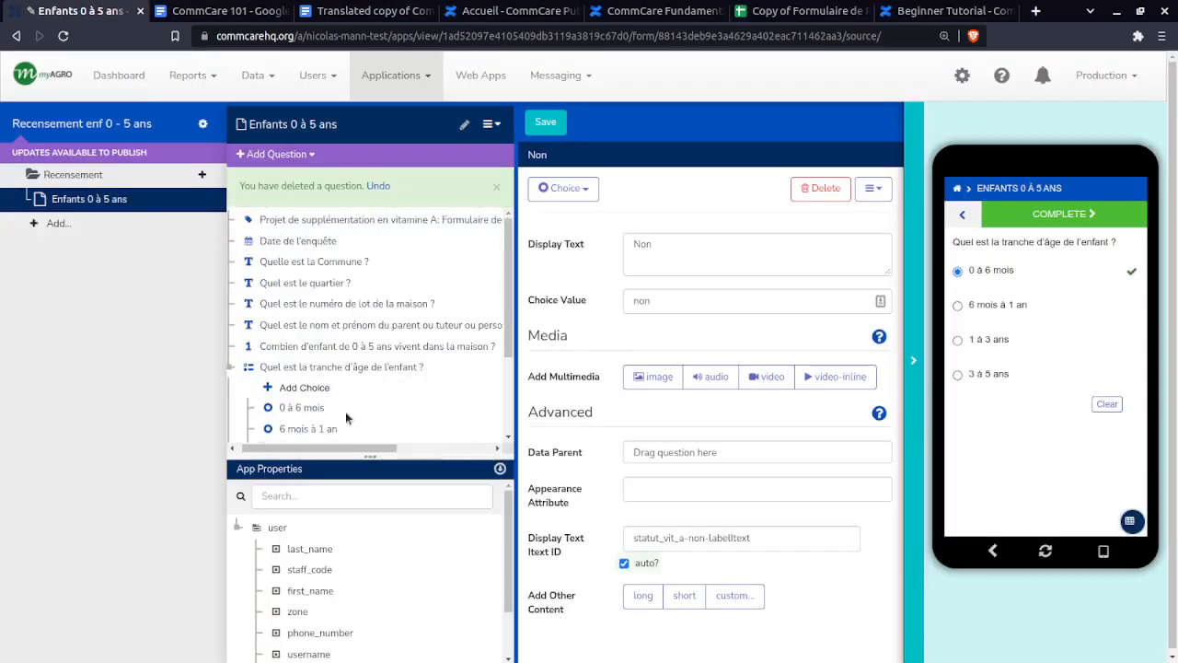
left_click(307, 245)
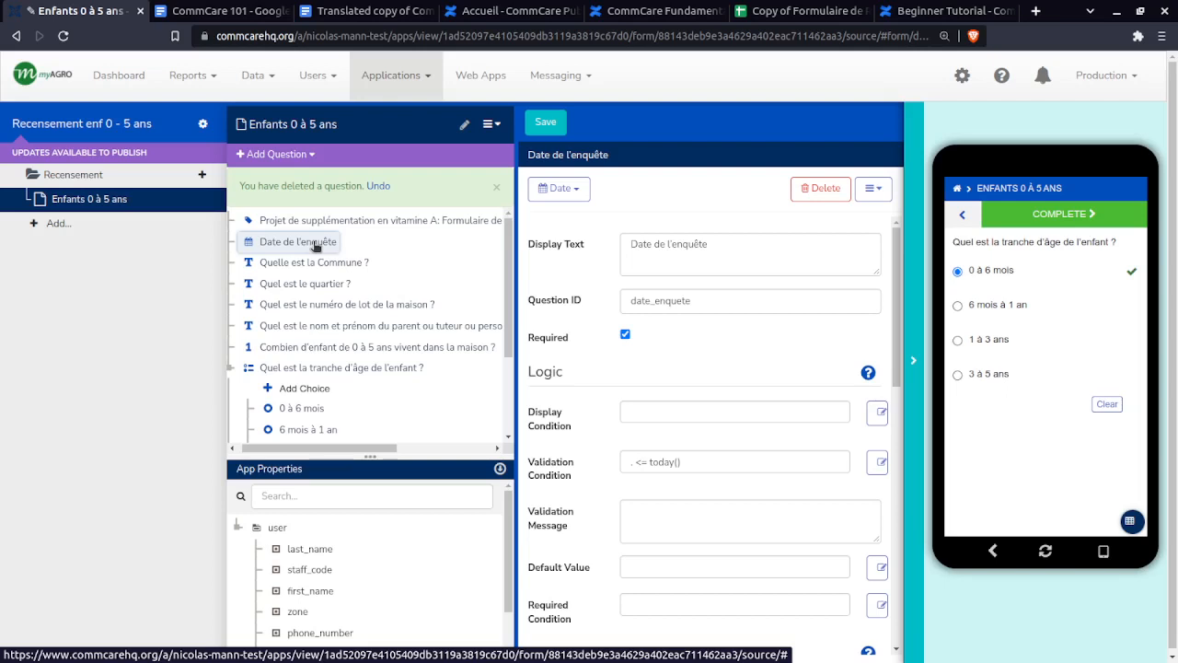
scroll(313, 244, "down", 3)
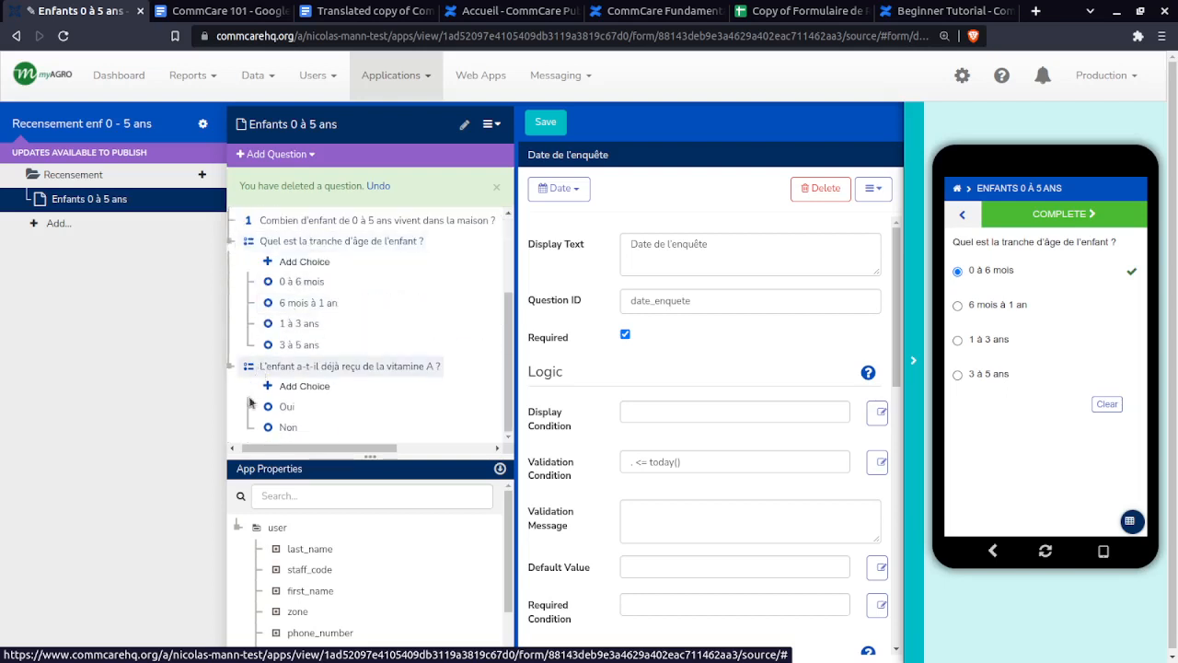
left_click(410, 367)
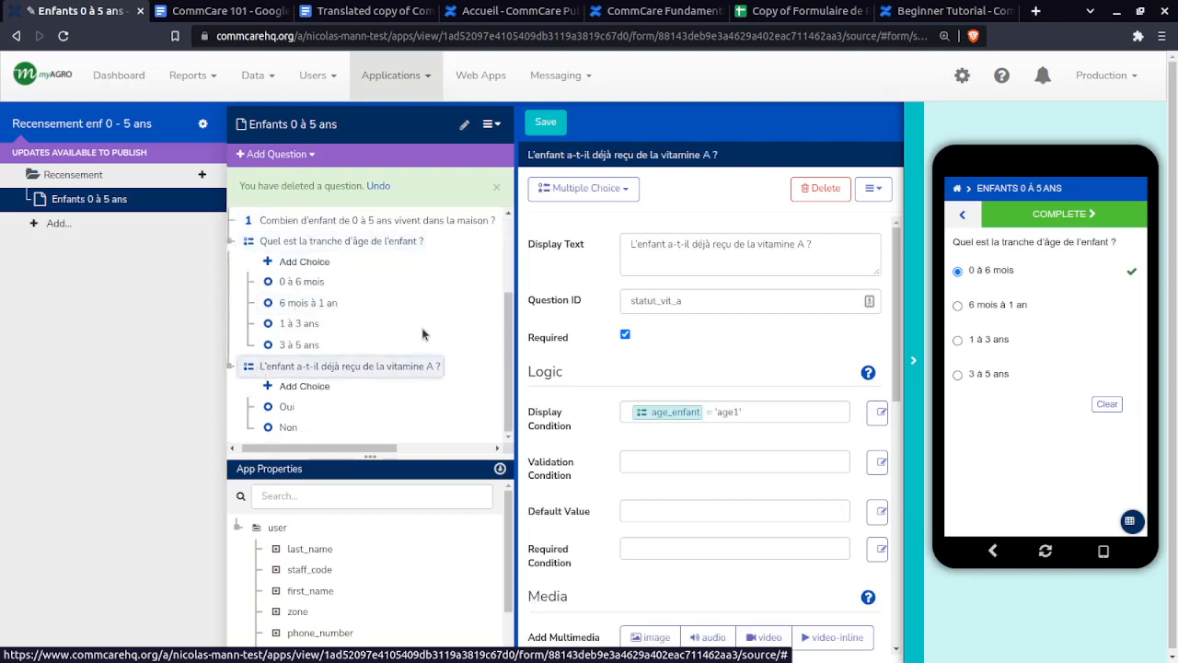
key("ctrl+v")
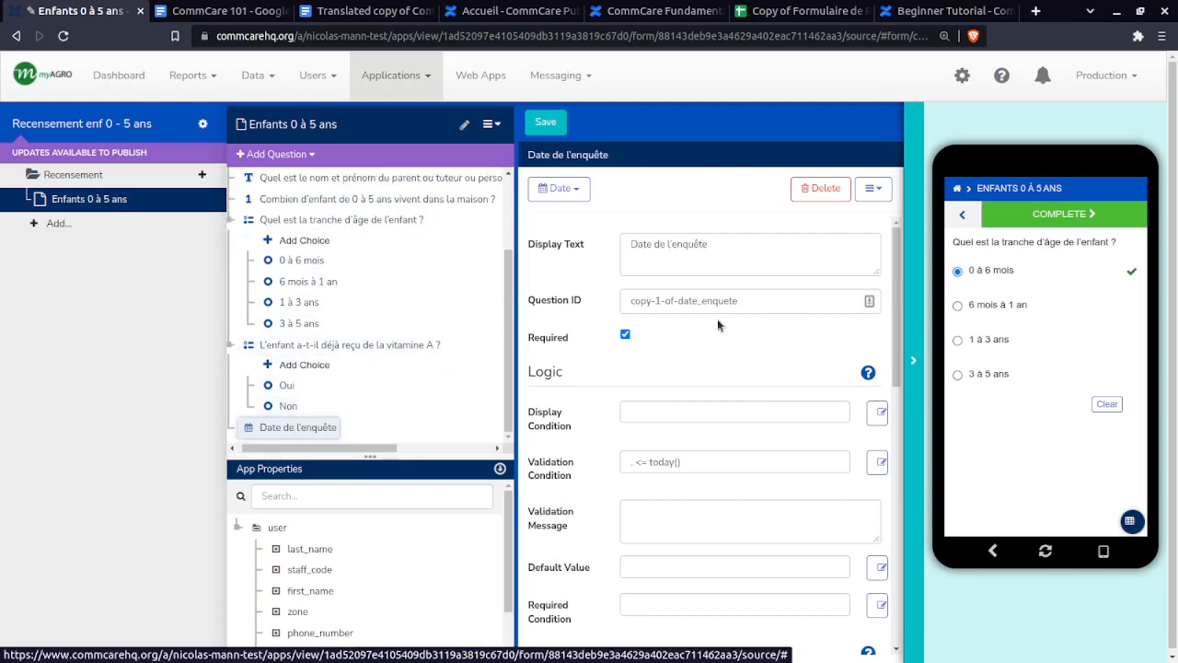
triple_click(632, 460)
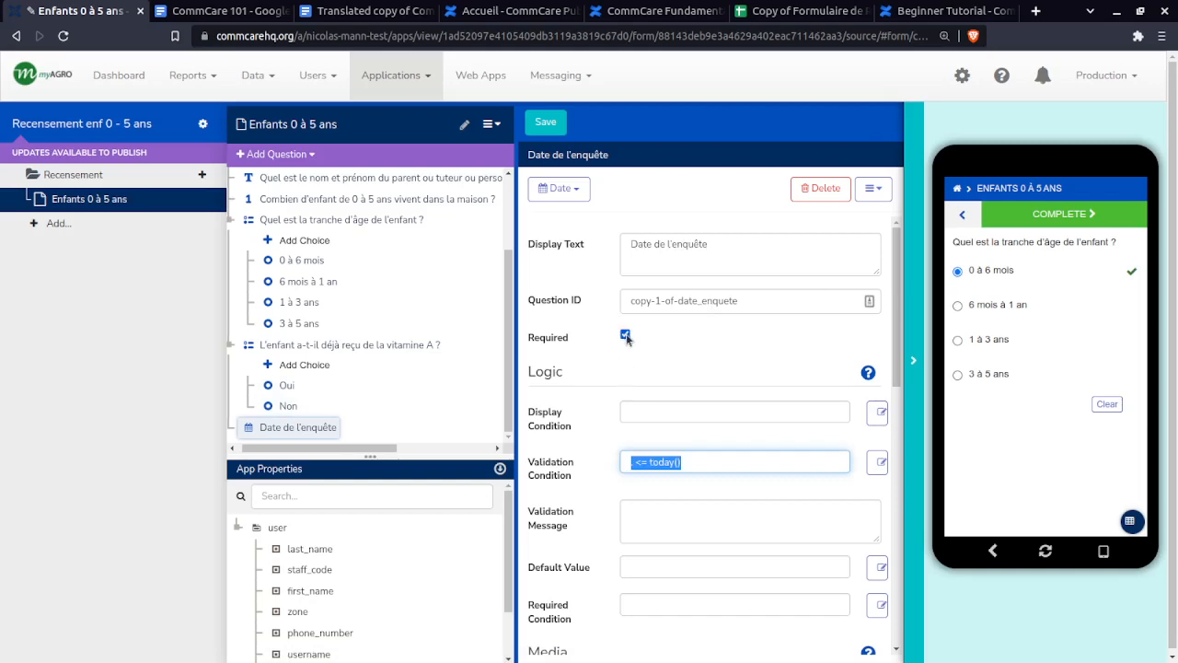
- Replace the copy's display text with the D17 label 'Si oui, donnez-nous la date approximative SVP'
left_click(772, 11)
triple_click(379, 423)
key("ctrl+c")
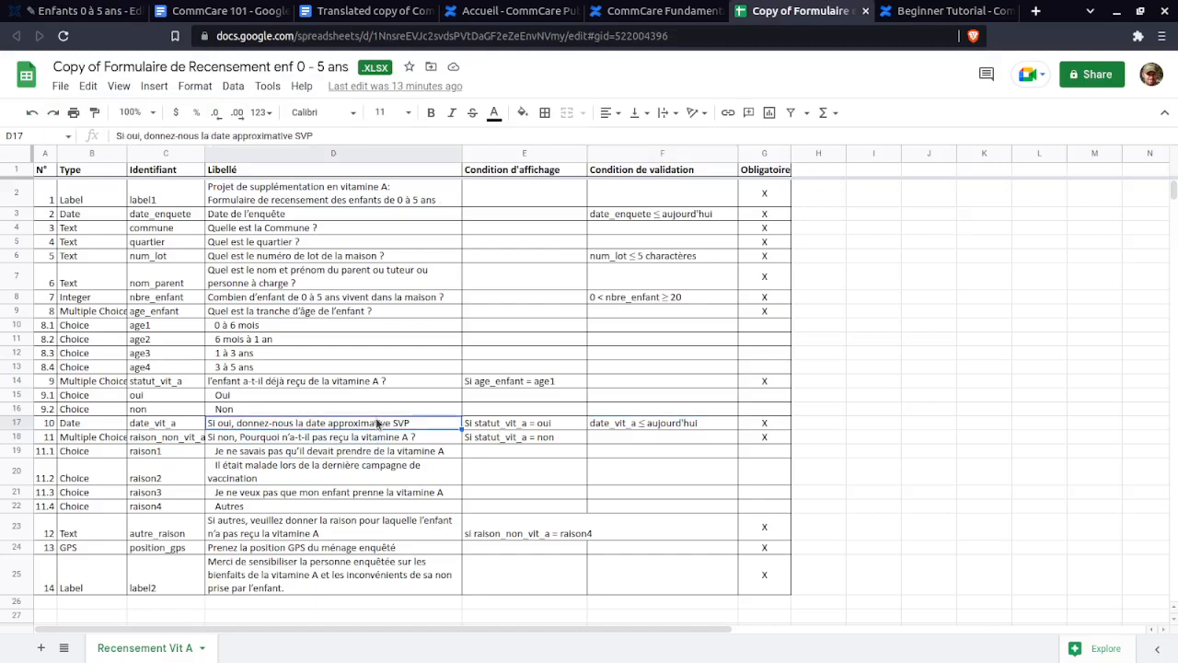
key("ctrl+1")
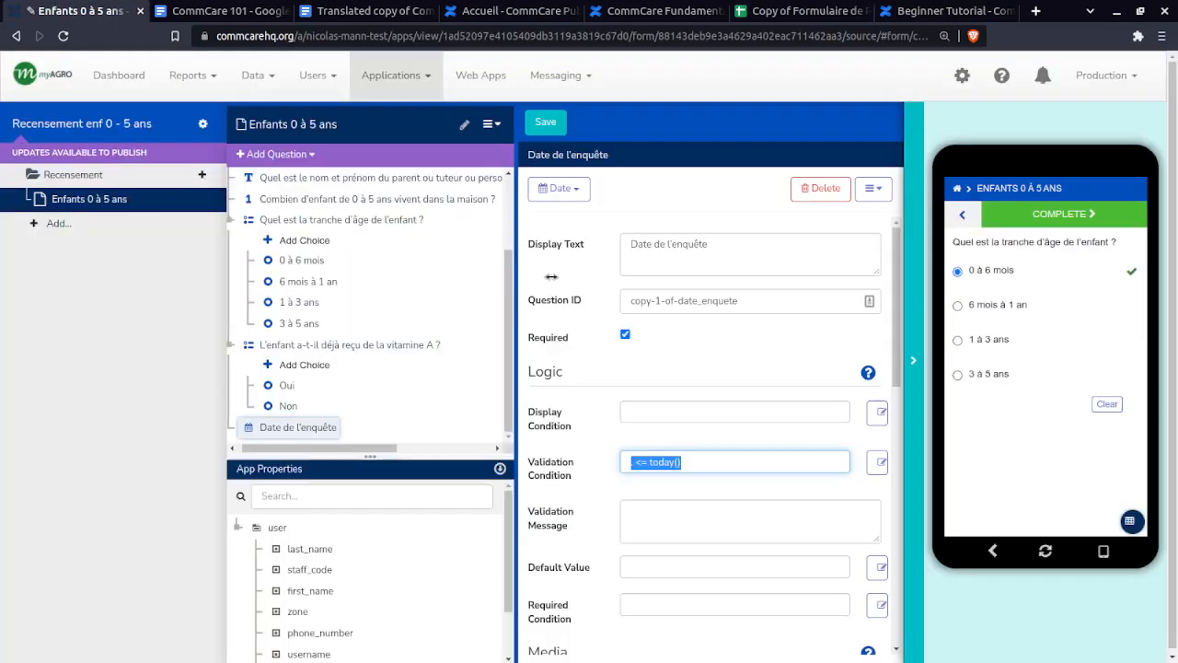
left_click_drag(737, 250, 519, 247)
key("ctrl+v")
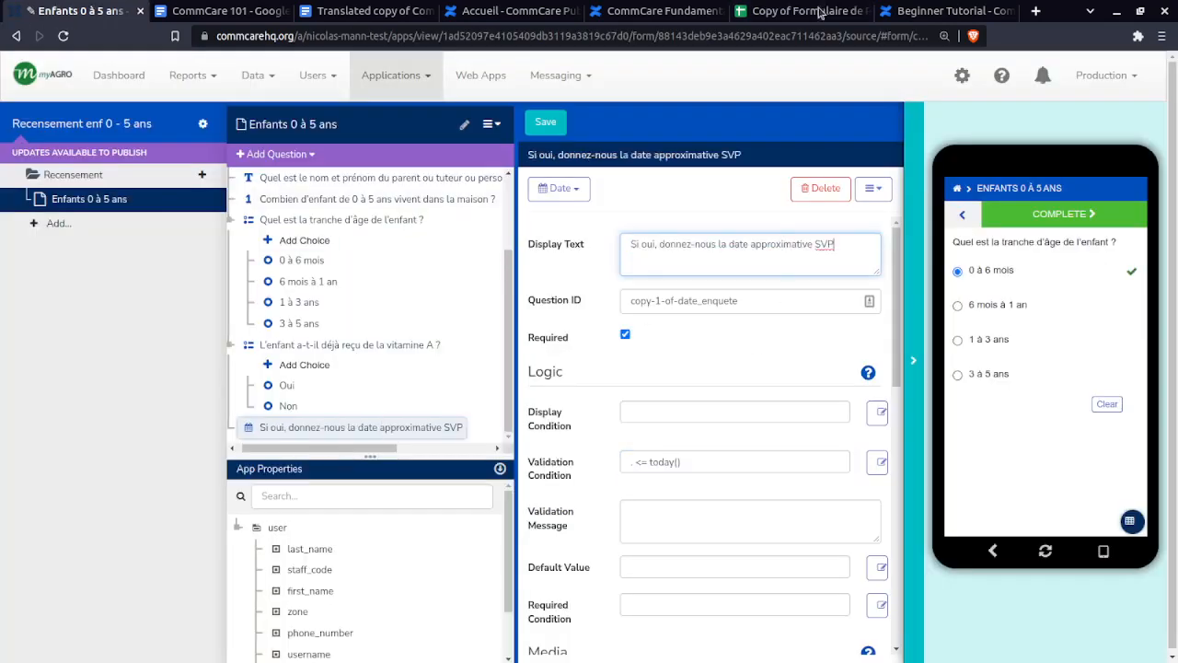
- Set the copied question's ID to date_vit_a from cell C17
left_click(810, 10)
key("Escape")
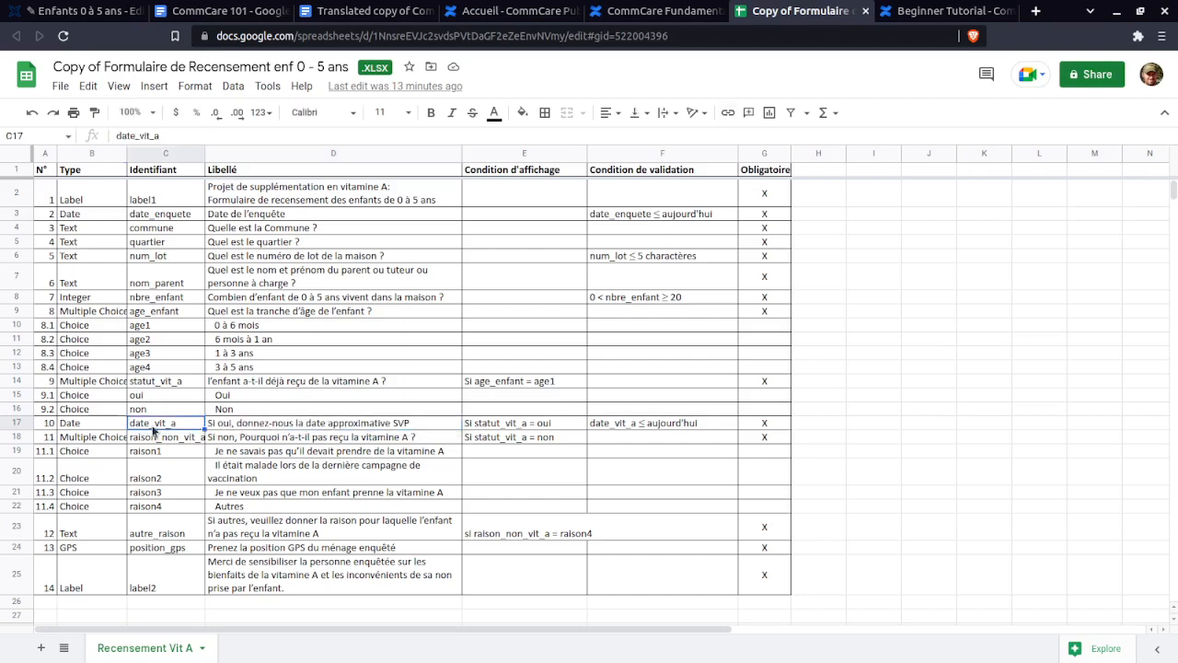
left_click(152, 424)
double_click(152, 424)
key("ctrl+c")
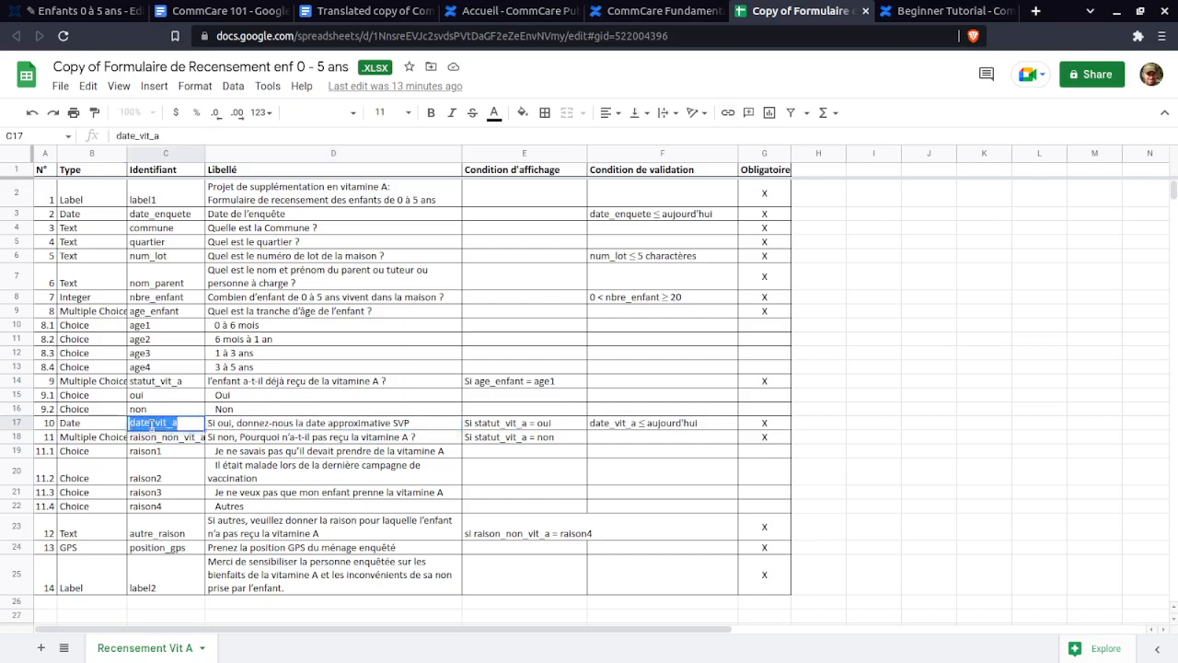
left_click(79, 10)
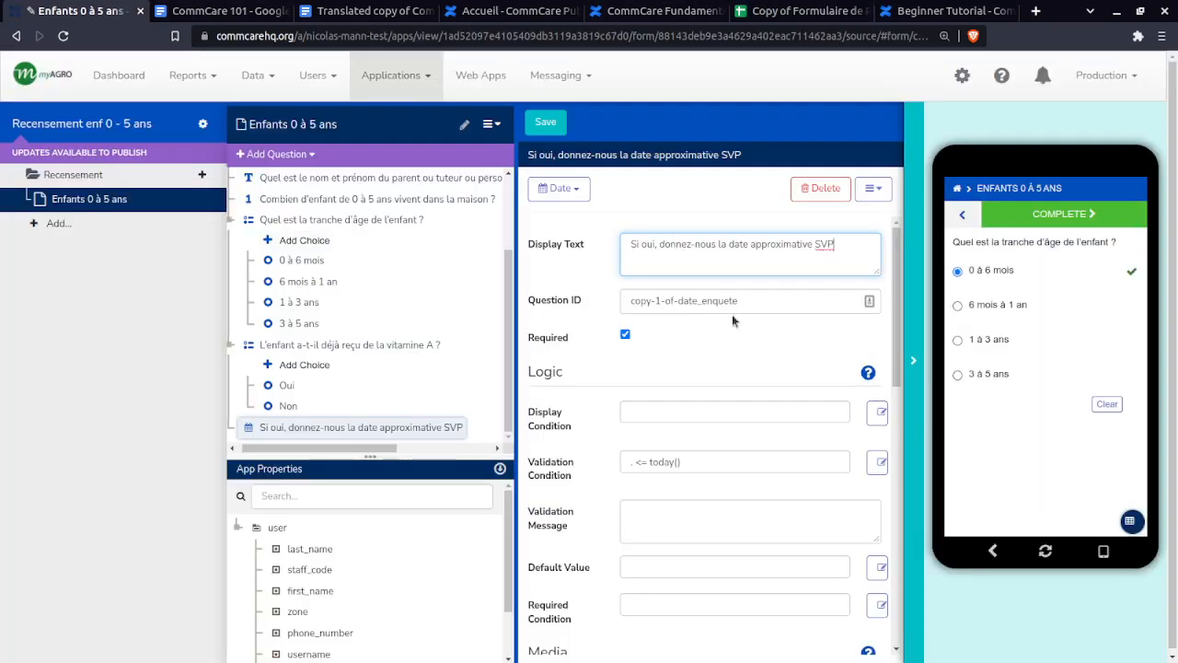
left_click_drag(733, 302, 595, 324)
key("ctrl+v")
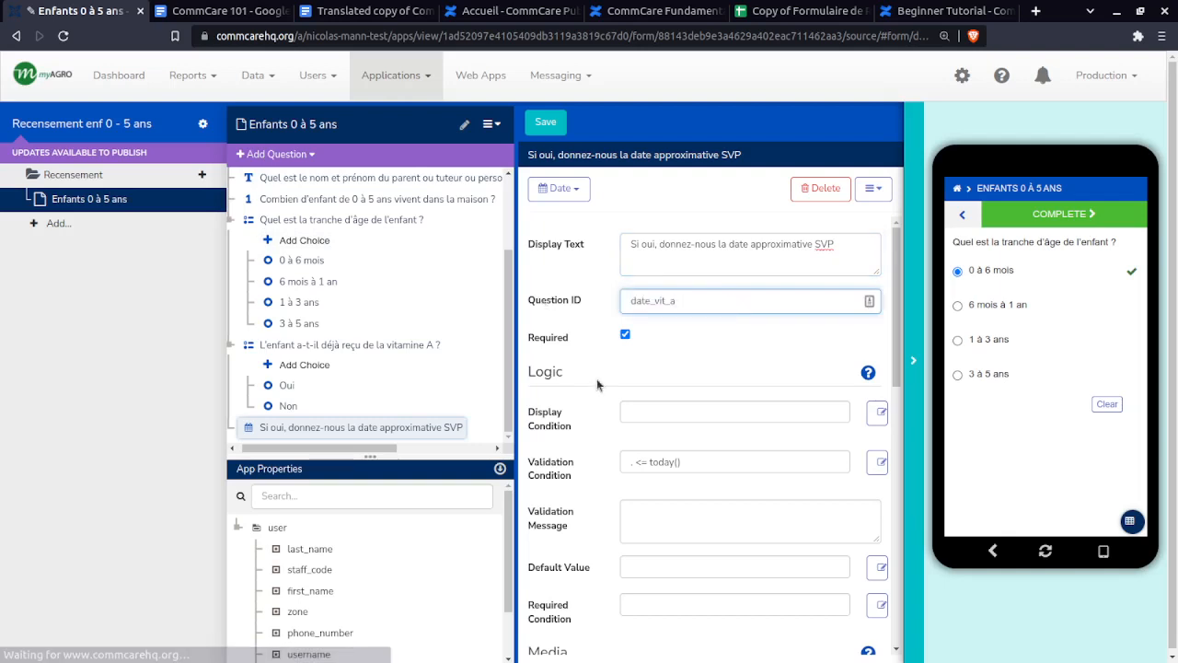
left_click(414, 431)
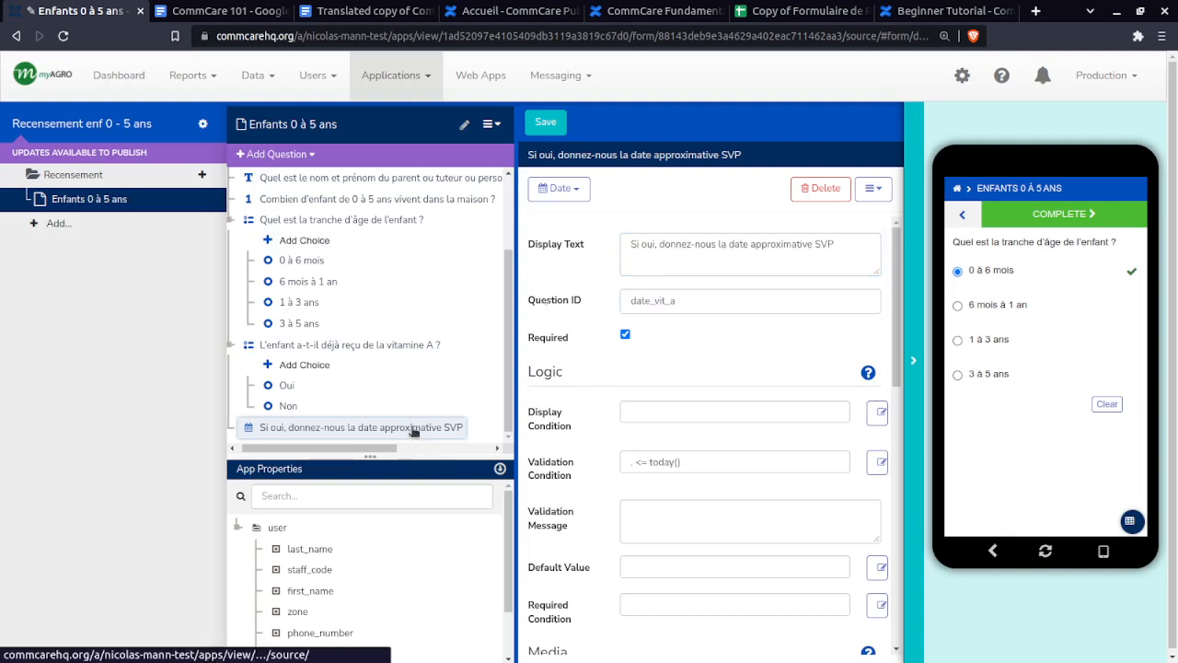
left_click(808, 7)
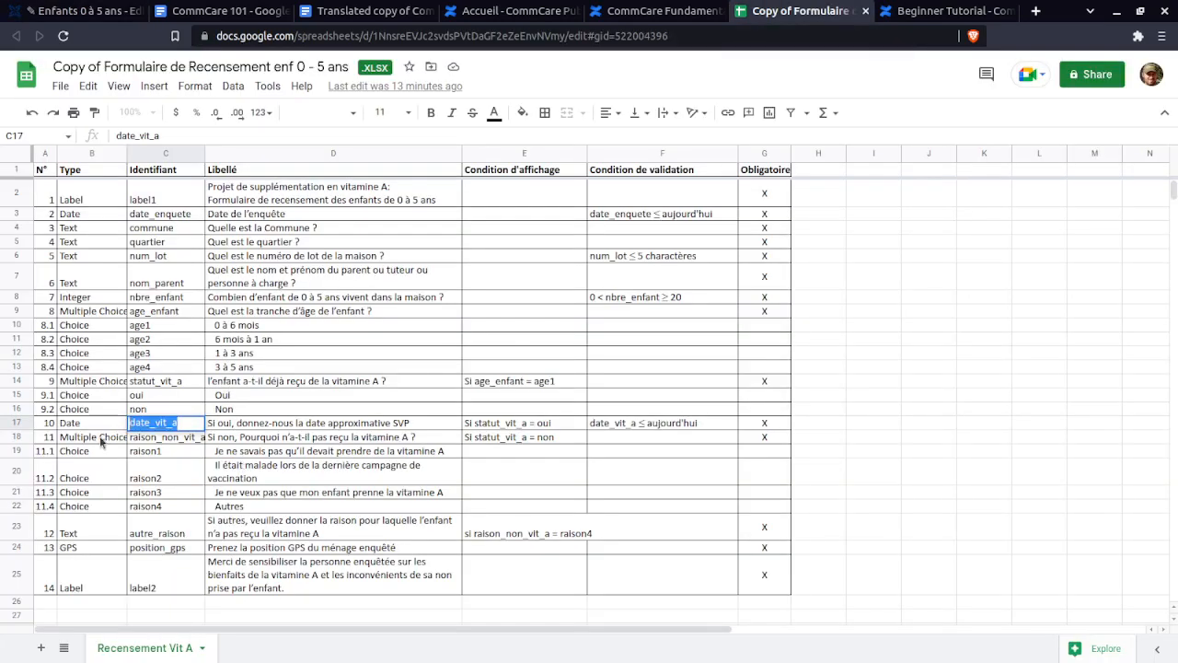
- Widen column B to show 'Multiple Choice' and read E17's display condition, Si statut_vit_a = oui
left_click(109, 439)
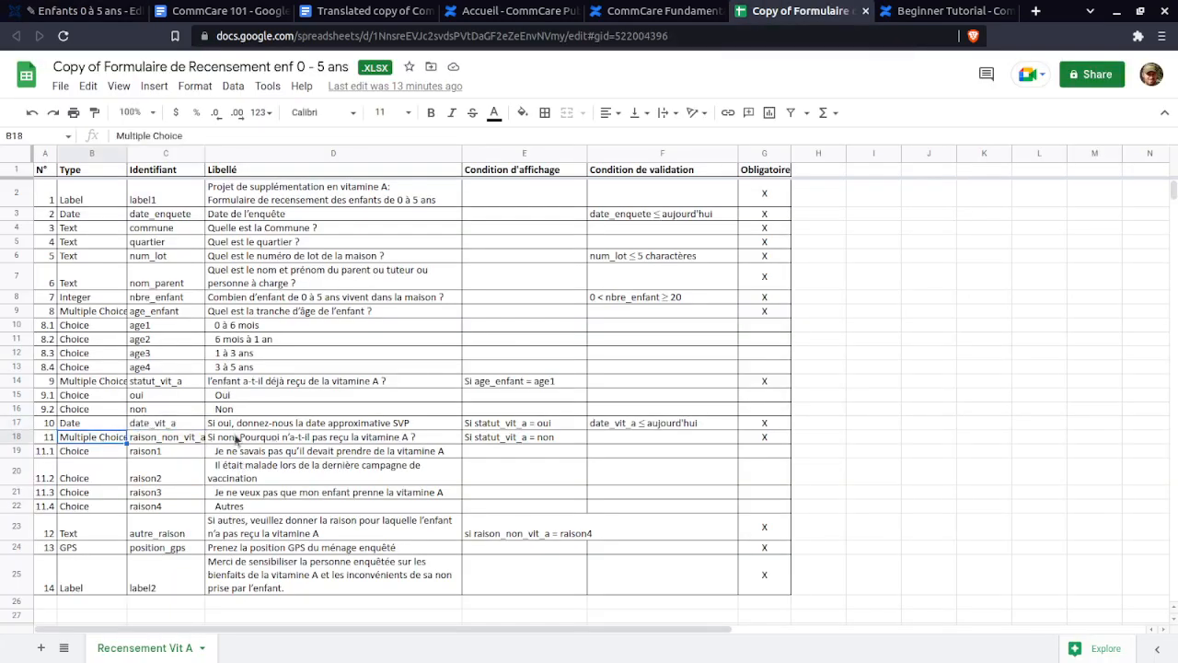
left_click(257, 440)
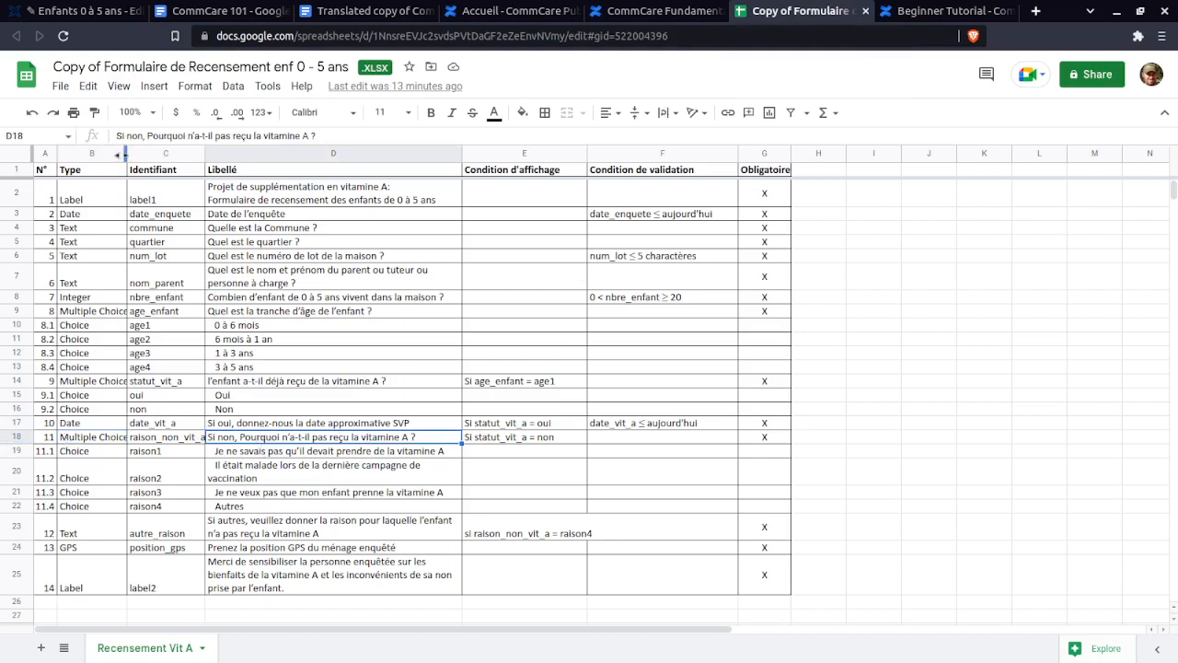
left_click_drag(127, 152, 218, 153)
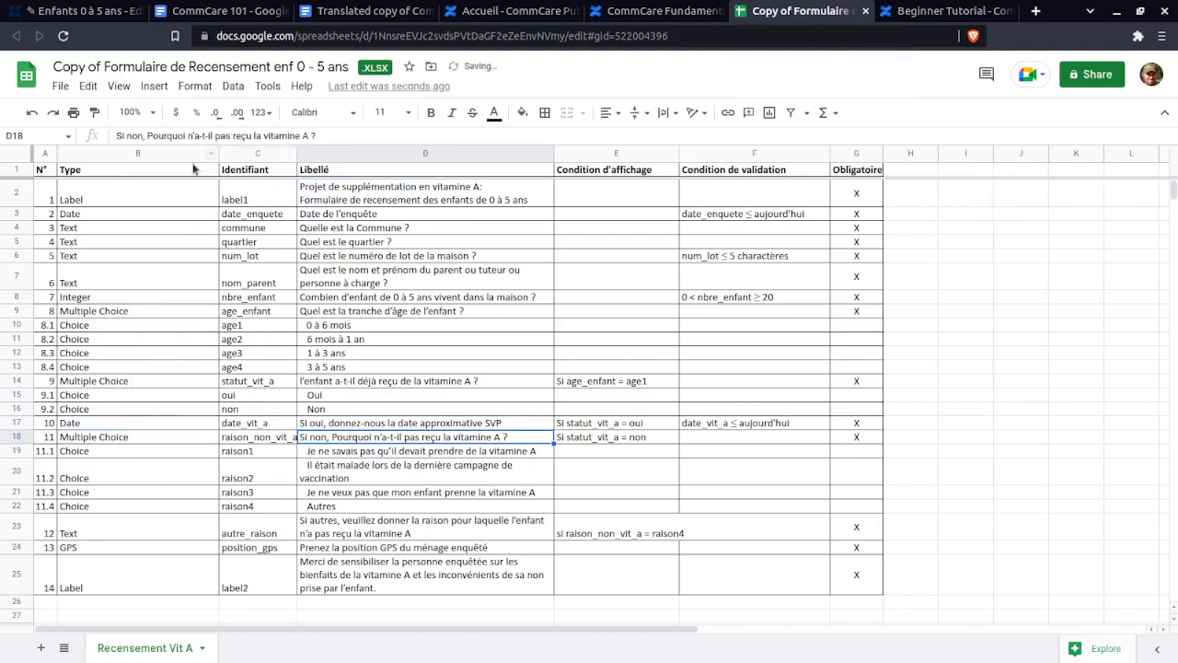
left_click_drag(213, 153, 158, 153)
left_click(559, 426)
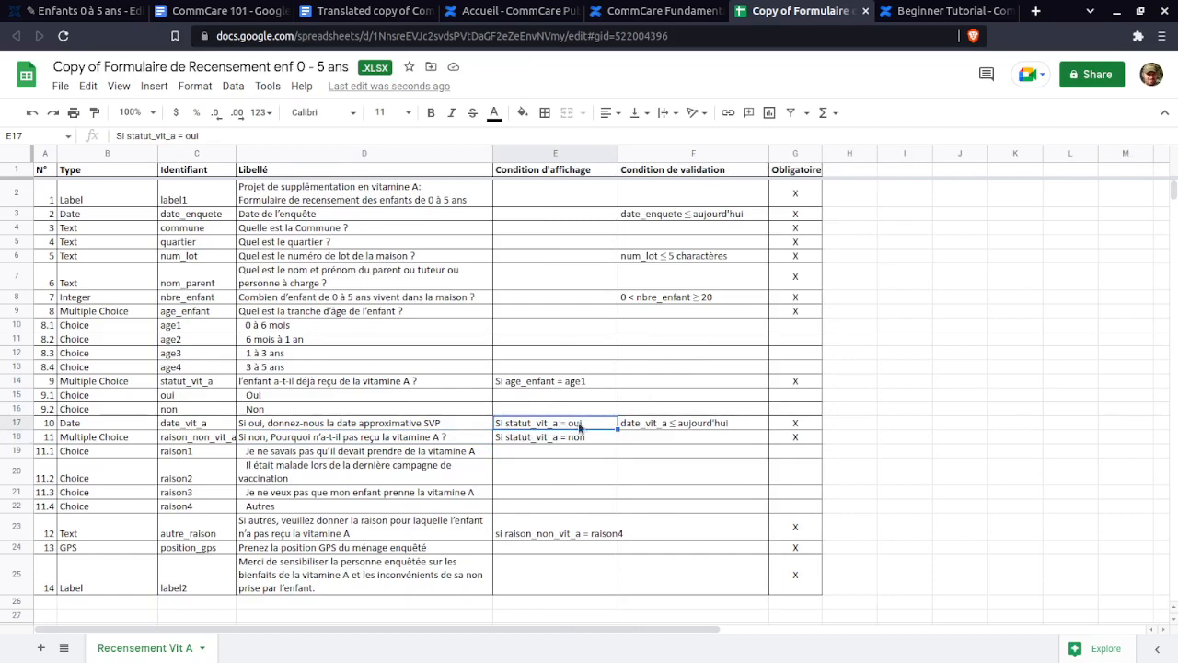
key("ctrl+1")
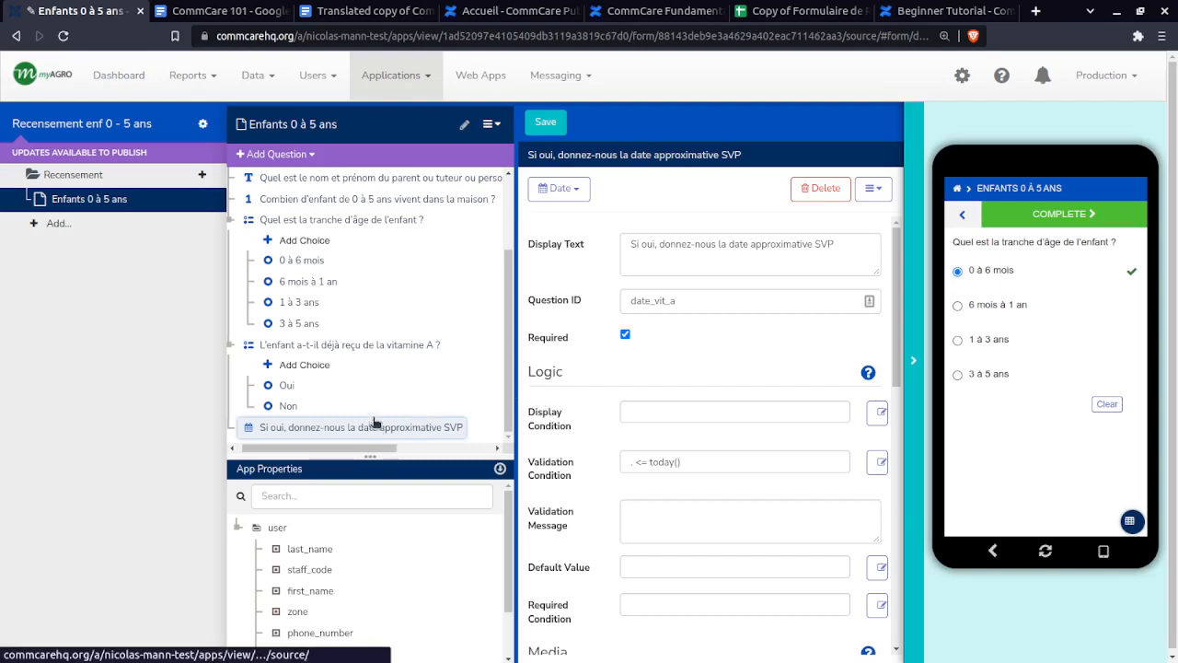
- Build the display condition statut_vit_a = 'oui' by inserting the statut_vit_a reference and typing ='oui'
left_click(656, 406)
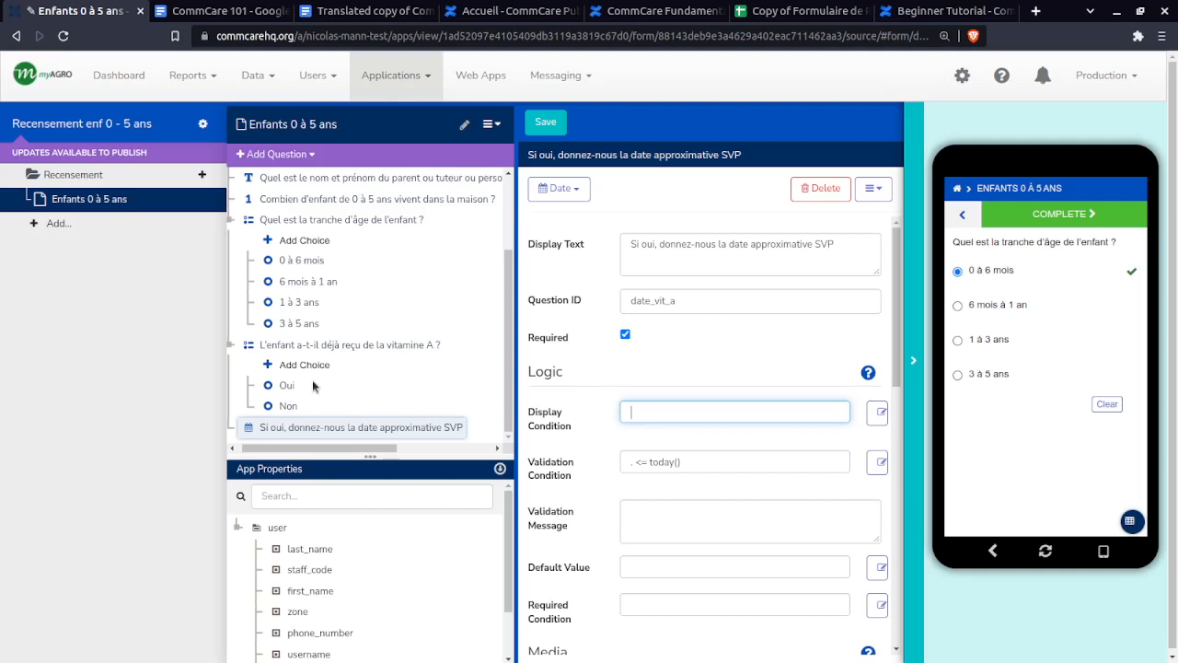
left_click_drag(332, 348, 649, 416)
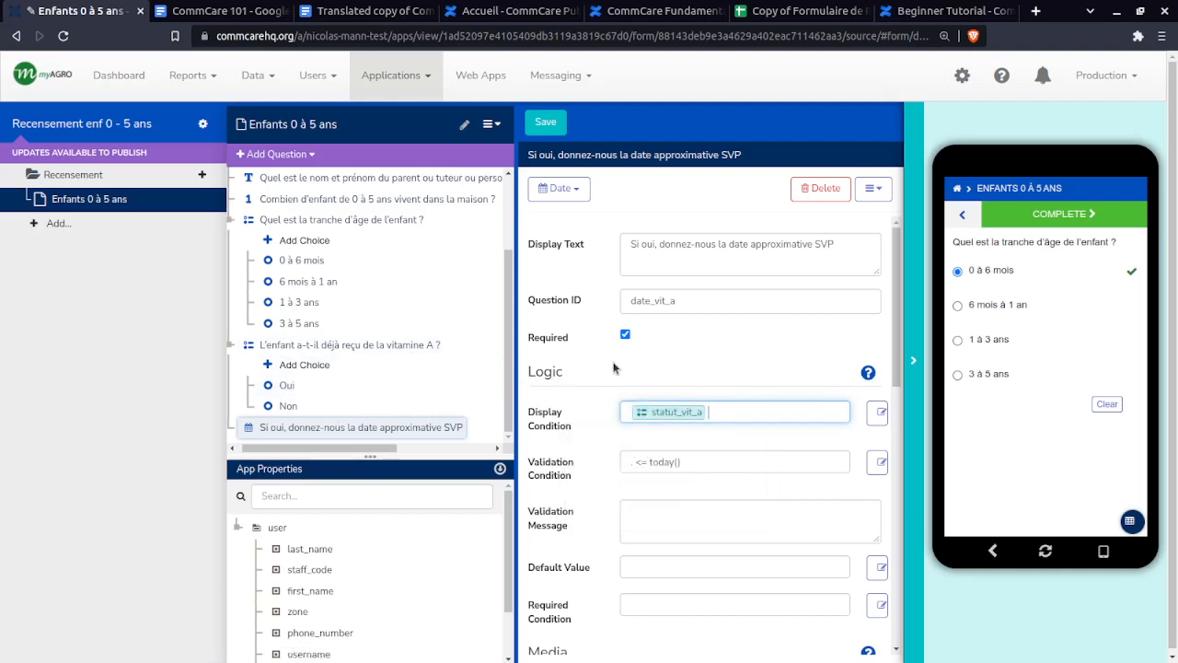
type("=")
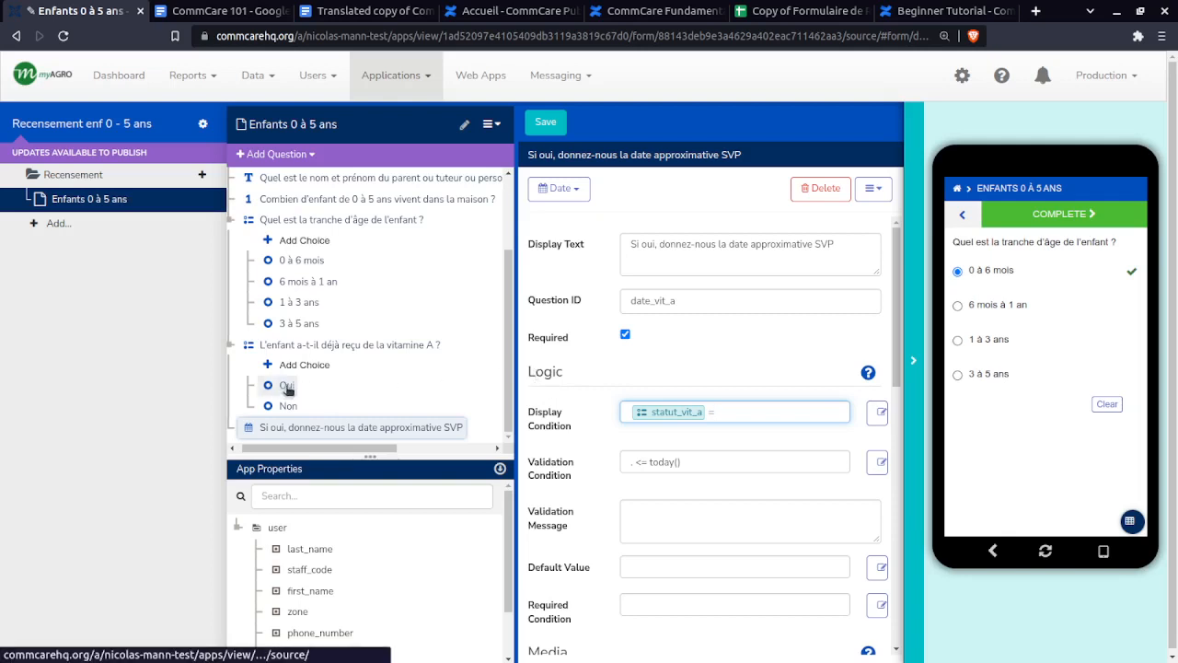
type("'oui'")
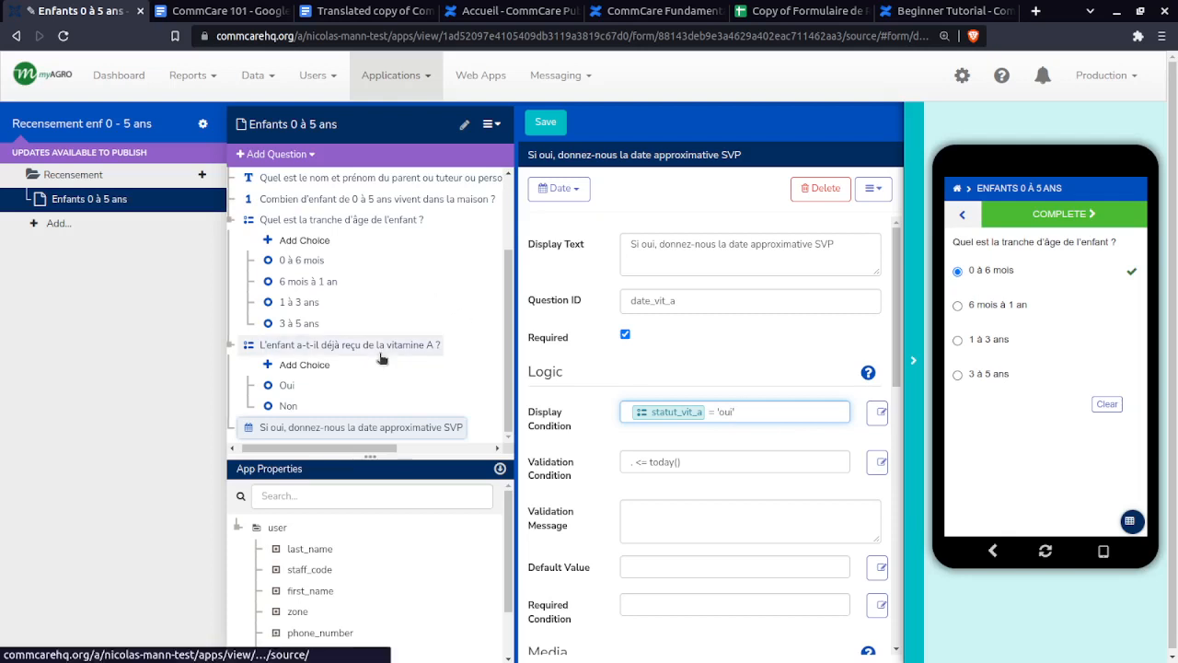
scroll(369, 345, "up", 2)
scroll(380, 387, "down", 2)
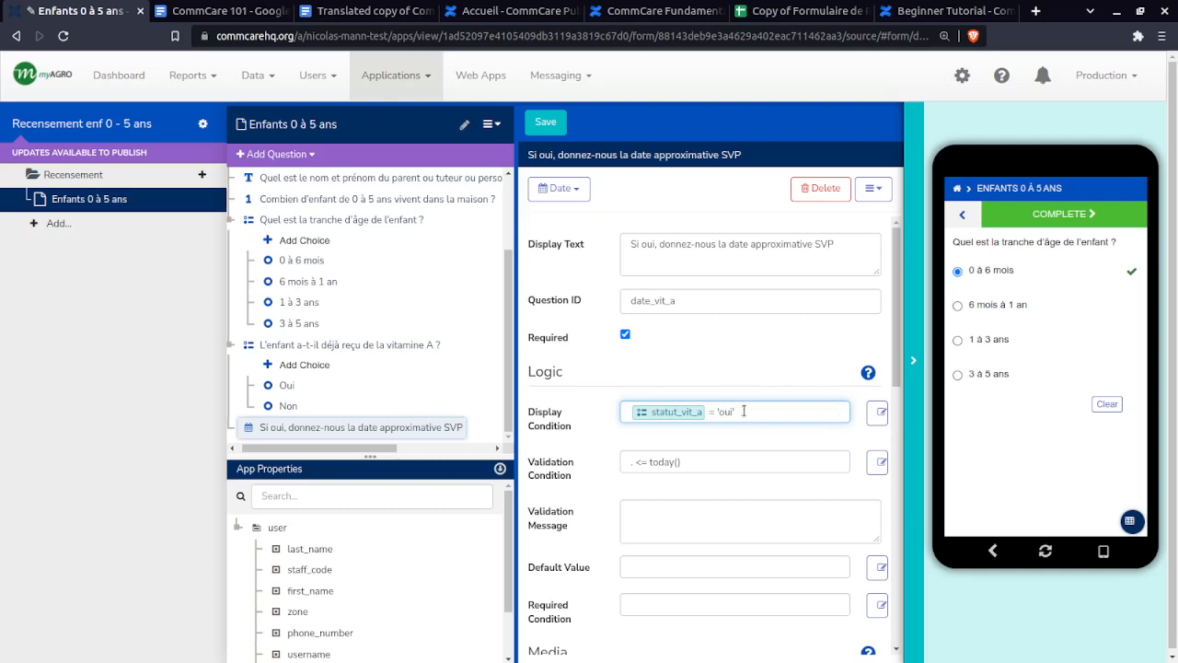
left_click_drag(744, 411, 707, 412)
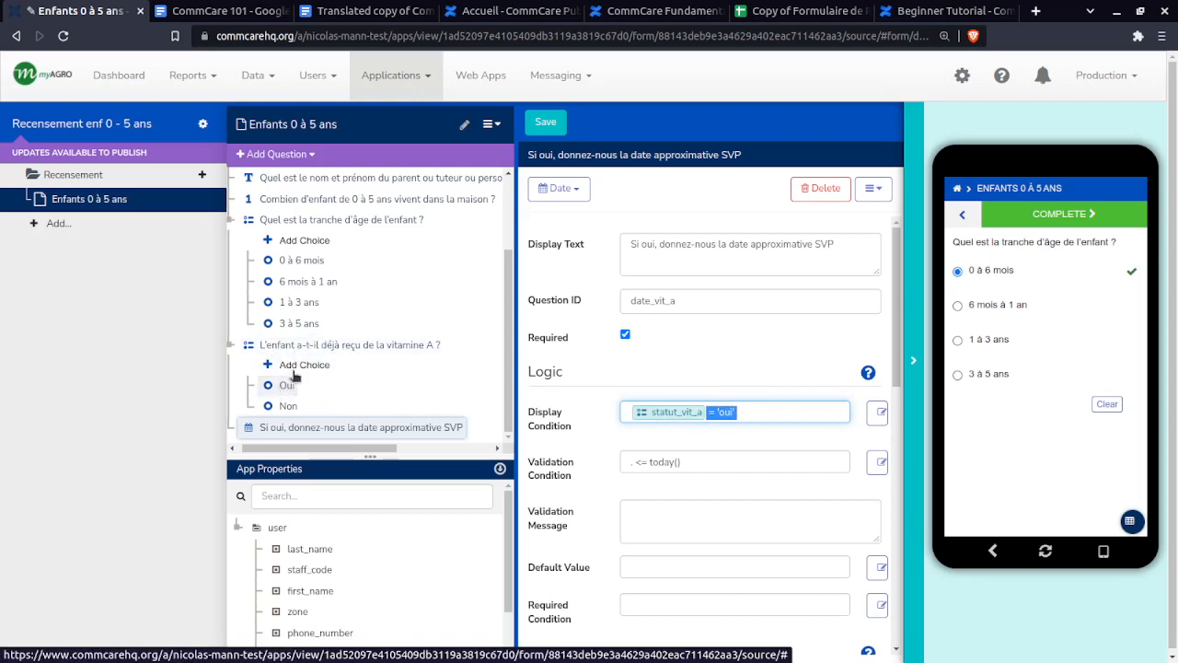
scroll(299, 368, "up", 2)
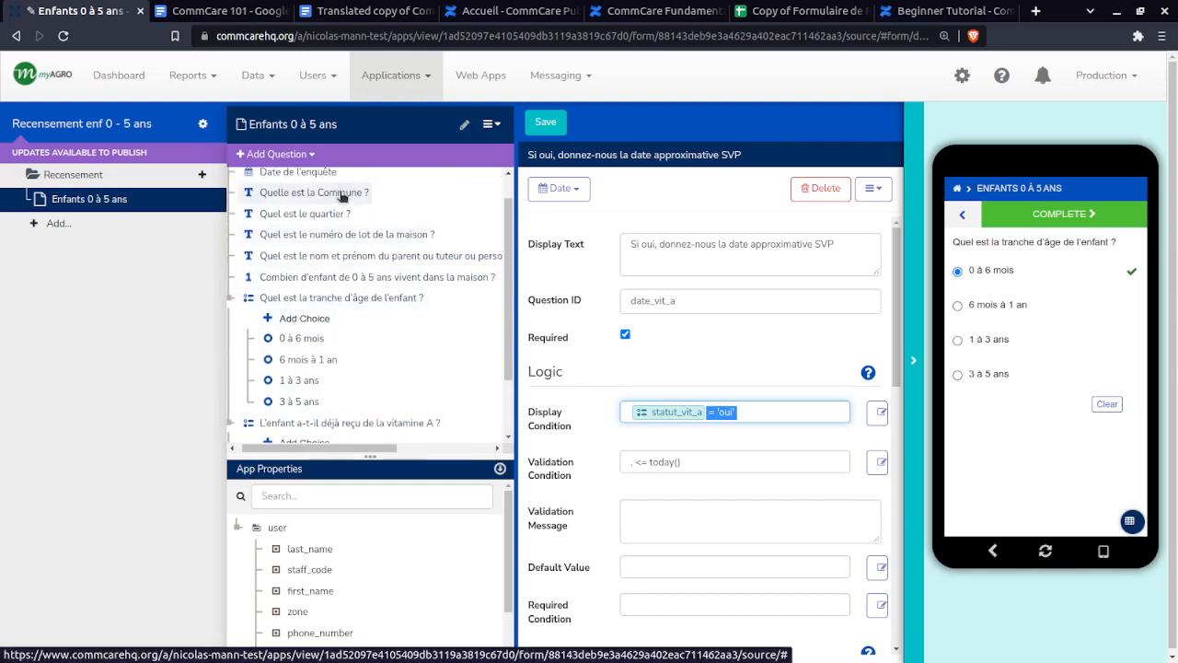
scroll(346, 267, "up", 1)
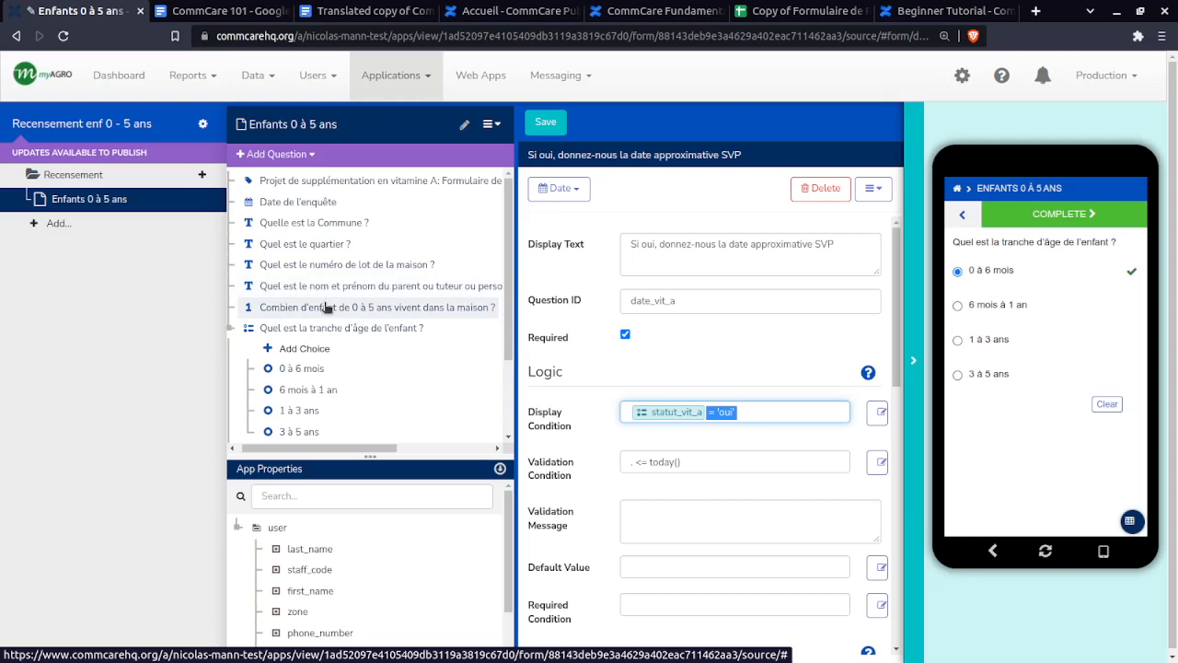
- Add an nbre_enfant reference to the display condition, then remove it with Backspace
left_click(744, 416)
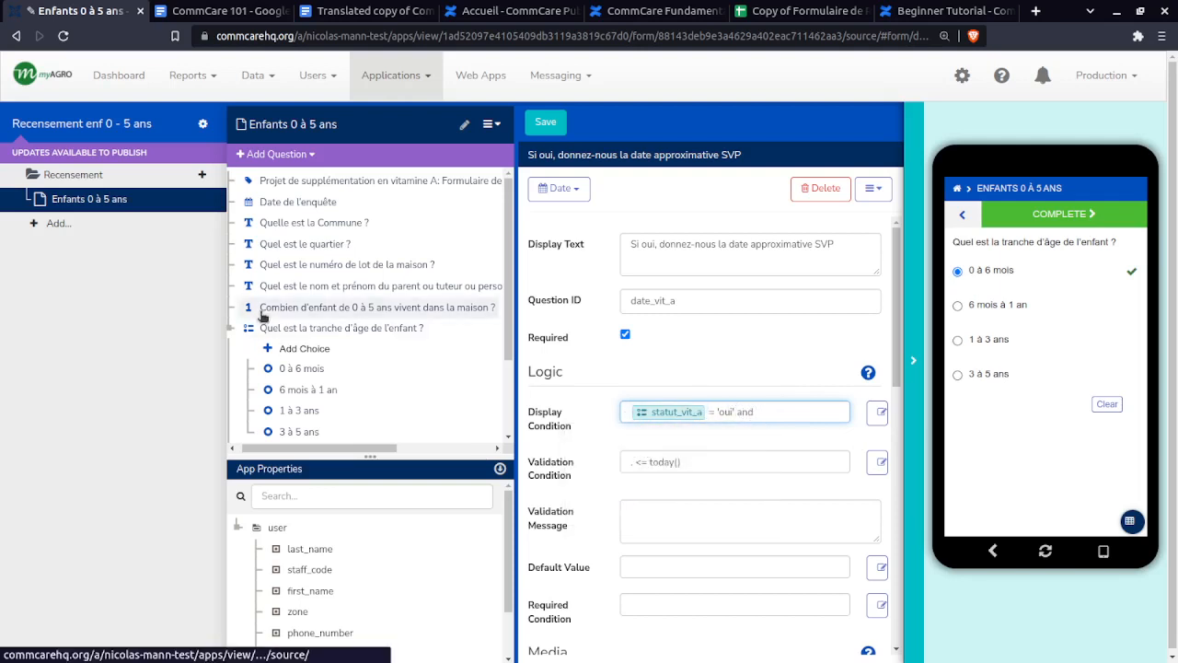
left_click_drag(265, 314, 782, 414)
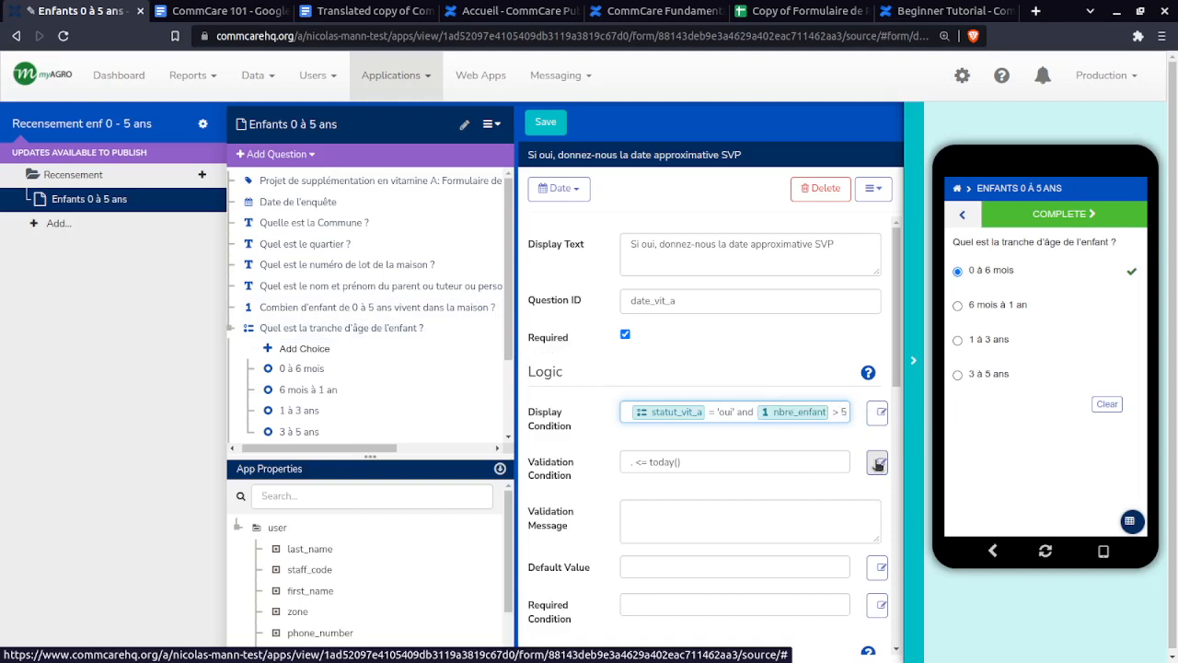
scroll(315, 398, "down", 2)
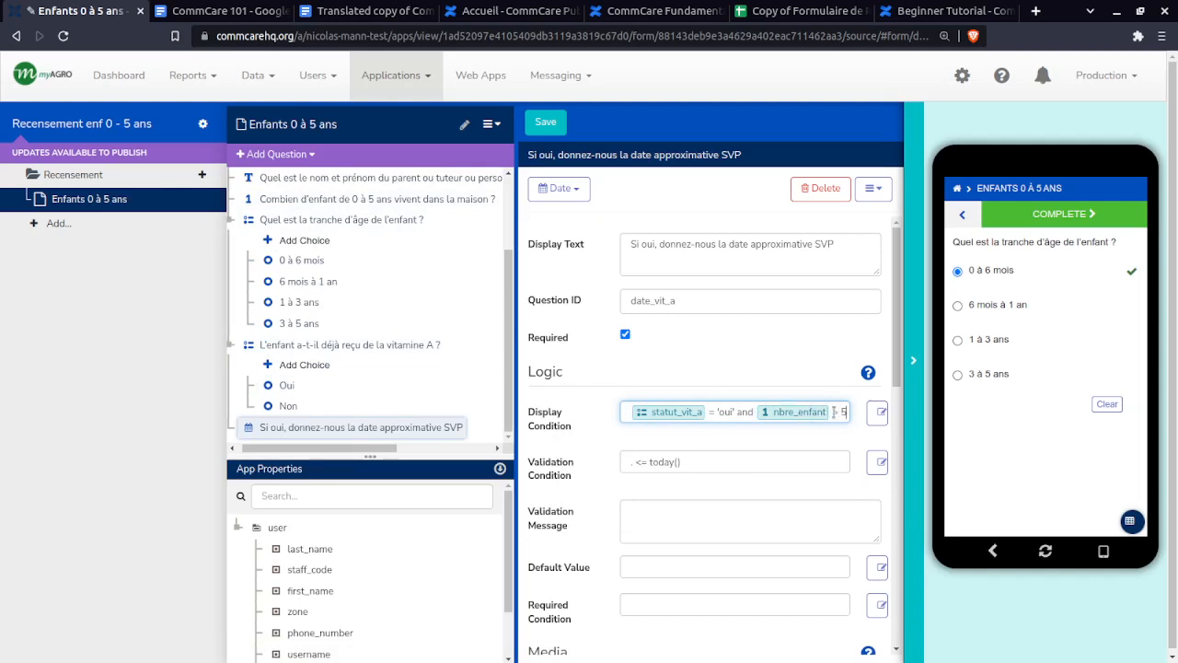
mouse_move(814, 412)
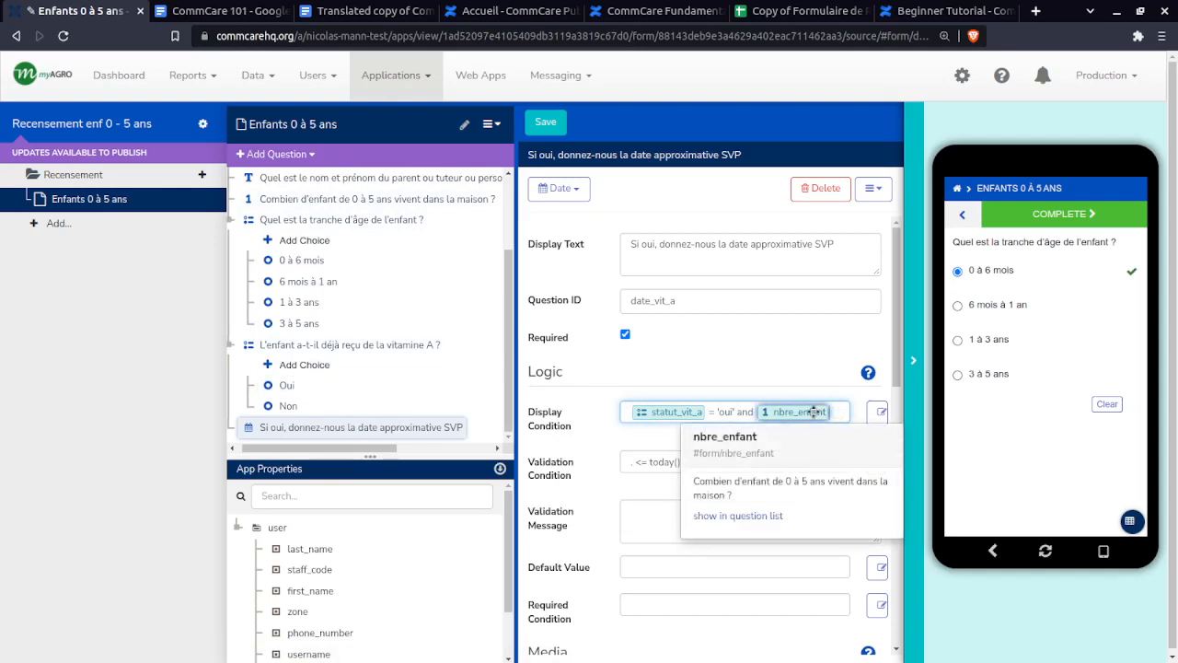
key("BackSpace")
key("BackSpace")
key("BackSpace")
key("BackSpace")
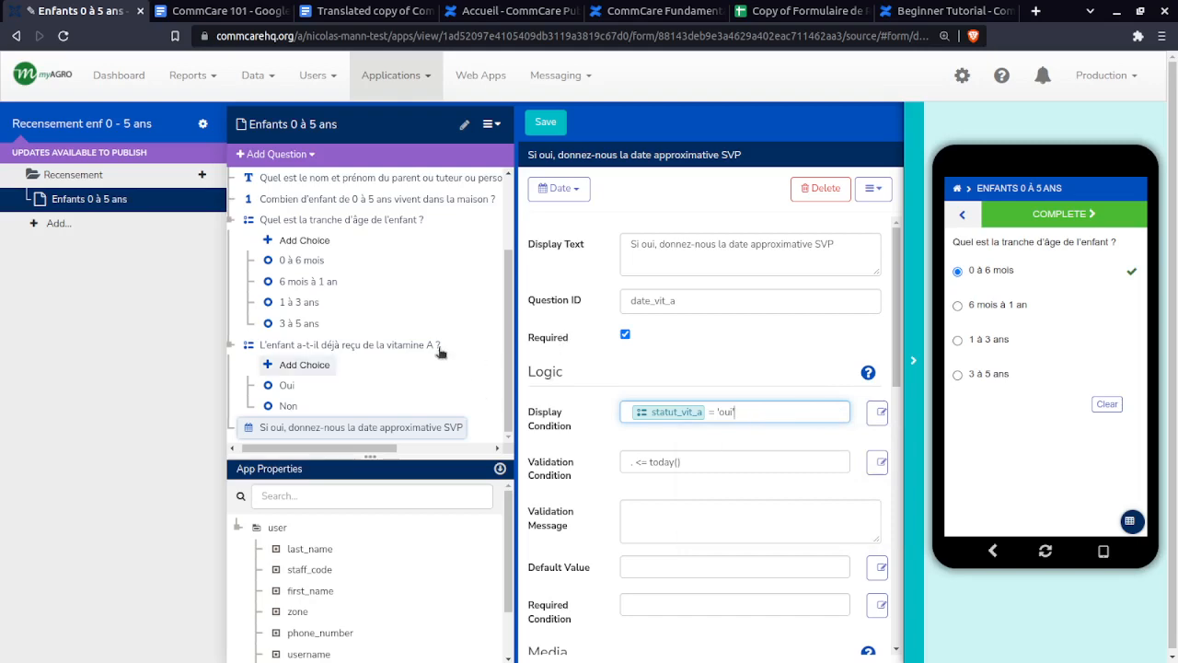
- Add a Checkbox question labelled 'Si non, Pourquoi n'a-t-il pas reçu la vitamine A ?' from D18
left_click(773, 13)
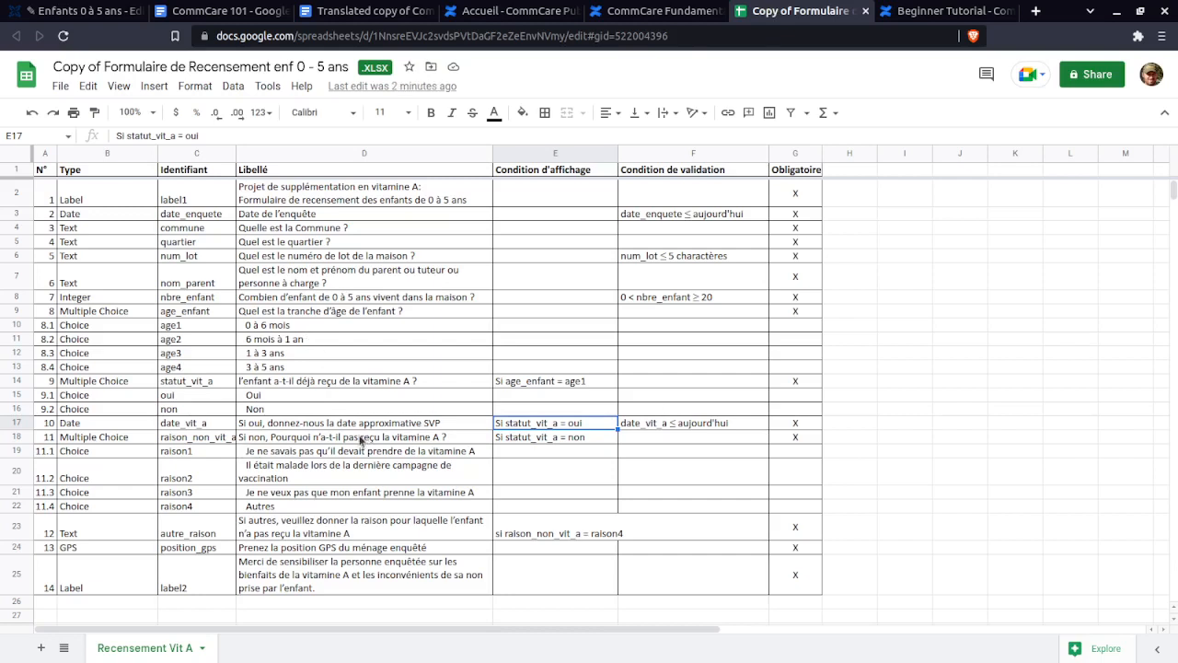
triple_click(287, 436)
key("ctrl+c")
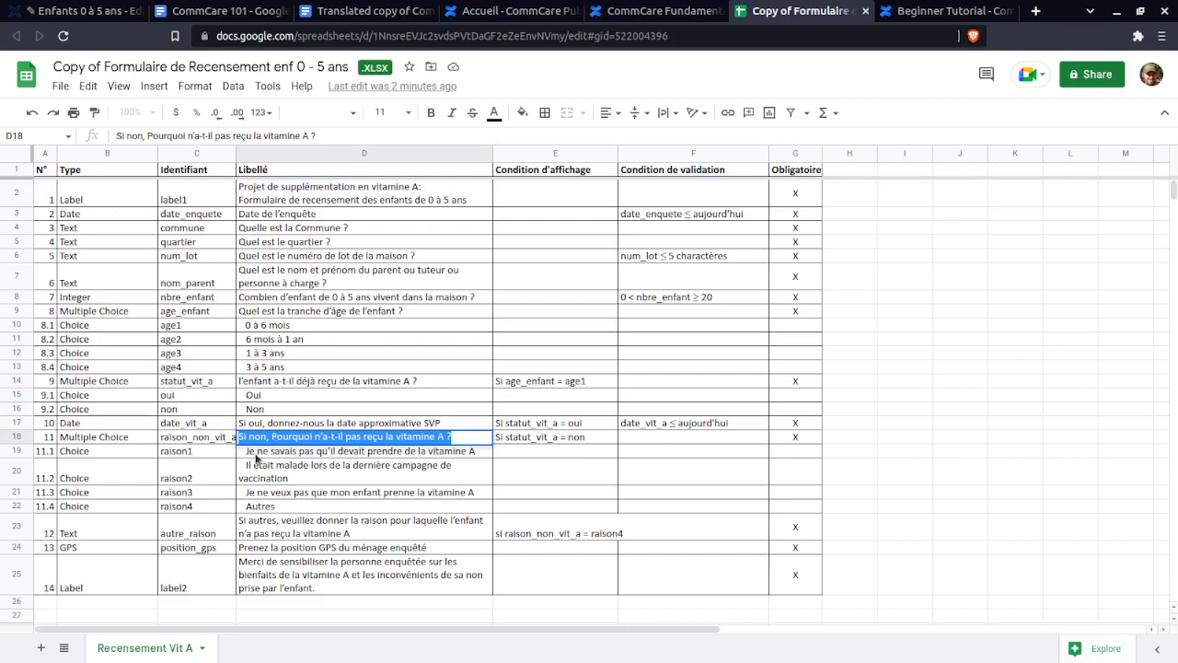
left_click(73, 9)
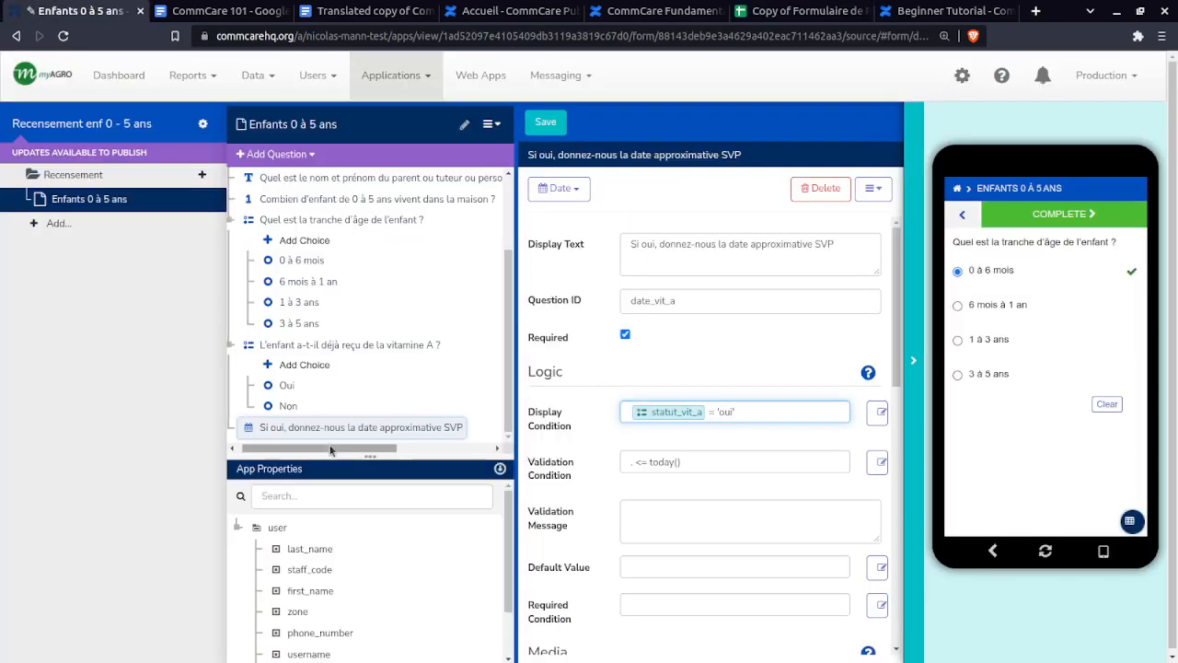
left_click(276, 154)
mouse_move(282, 200)
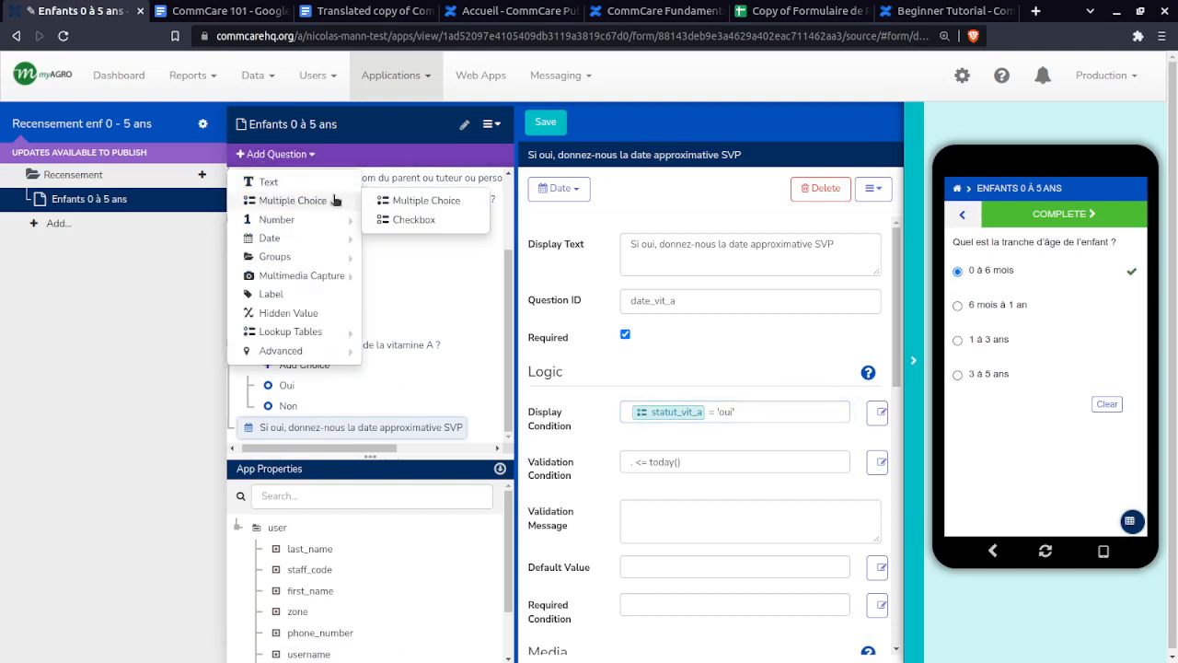
left_click(413, 220)
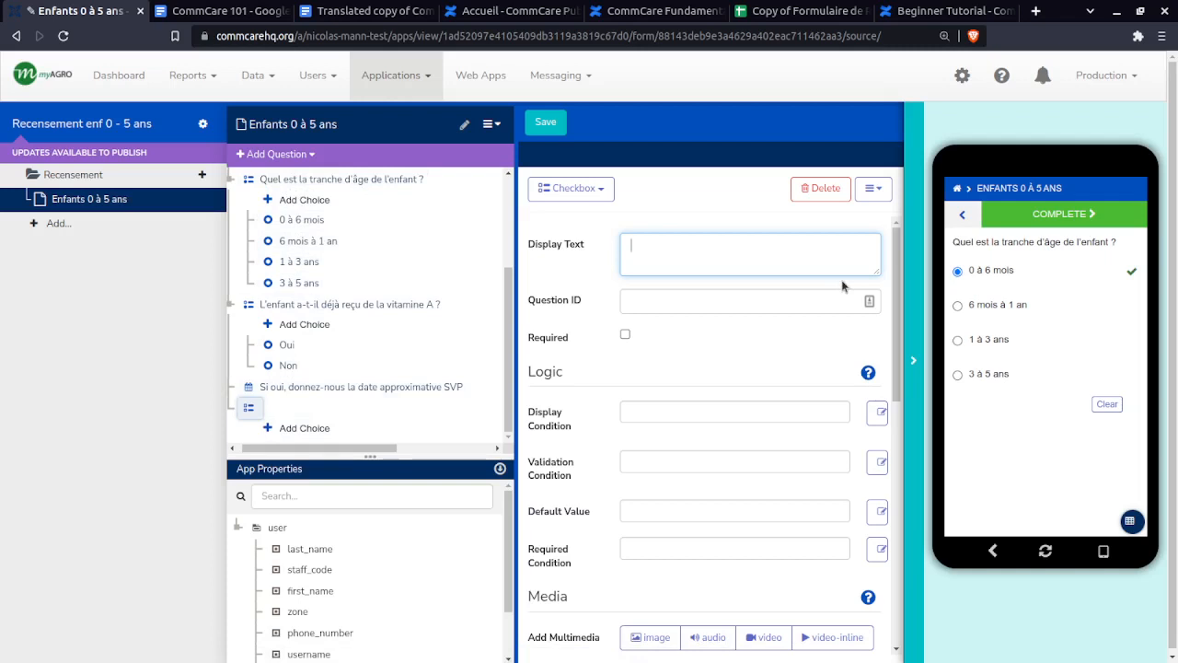
key("ctrl+v")
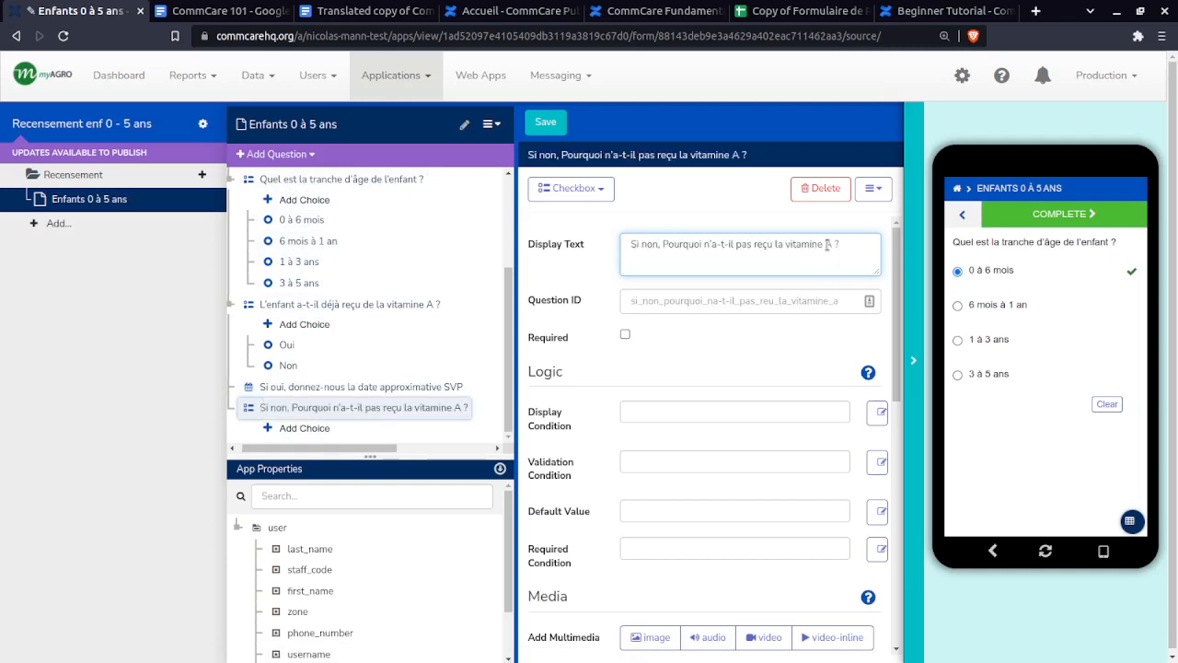
- Set the checkbox question's ID to raison_non_vit_a from cell C18
left_click(834, 9)
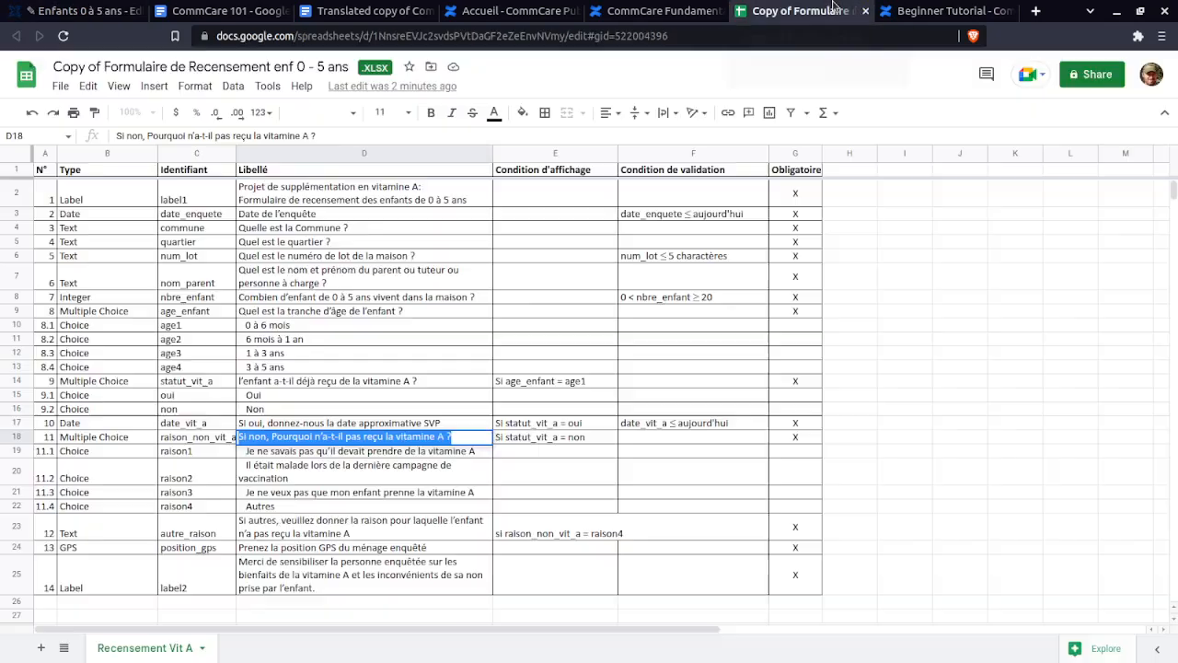
double_click(191, 439)
key("ctrl+c")
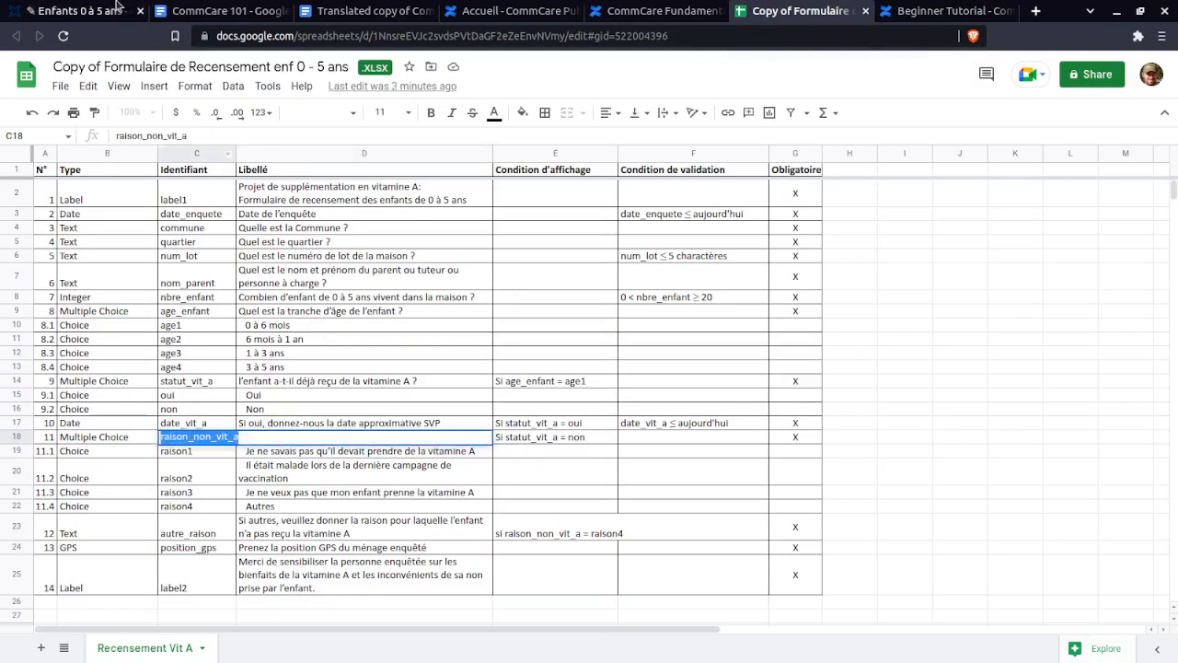
left_click(74, 11)
left_click(733, 307)
key("ctrl+v")
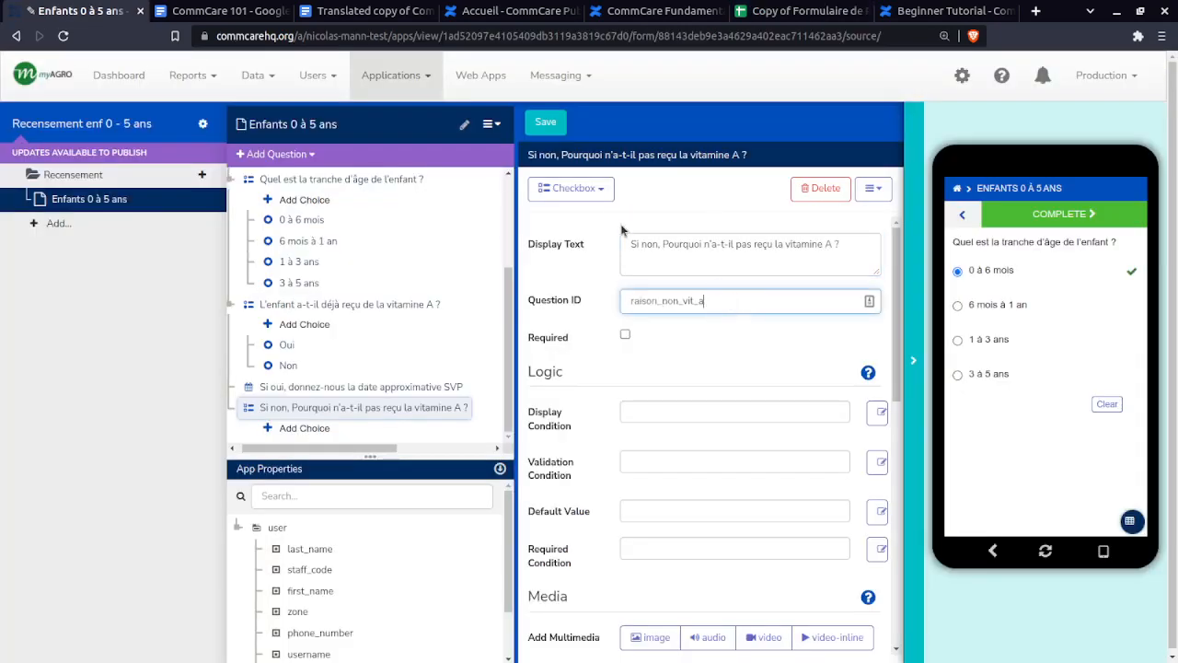
- Check the question type list and keep the question as Checkbox
left_click(611, 189)
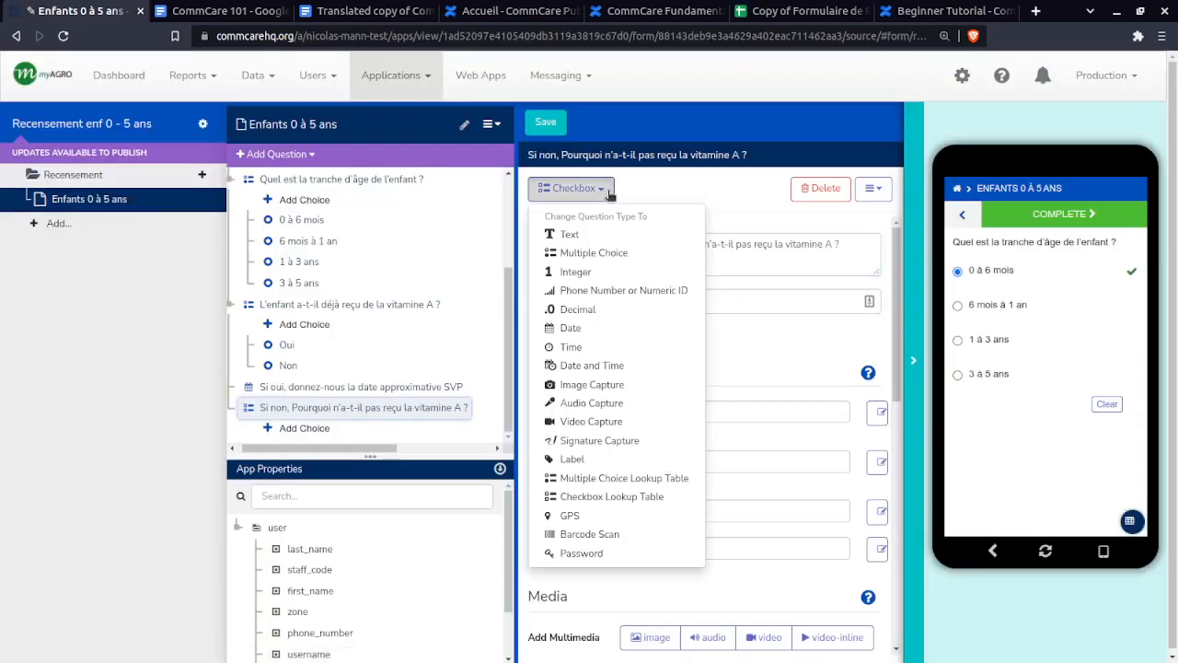
left_click(603, 188)
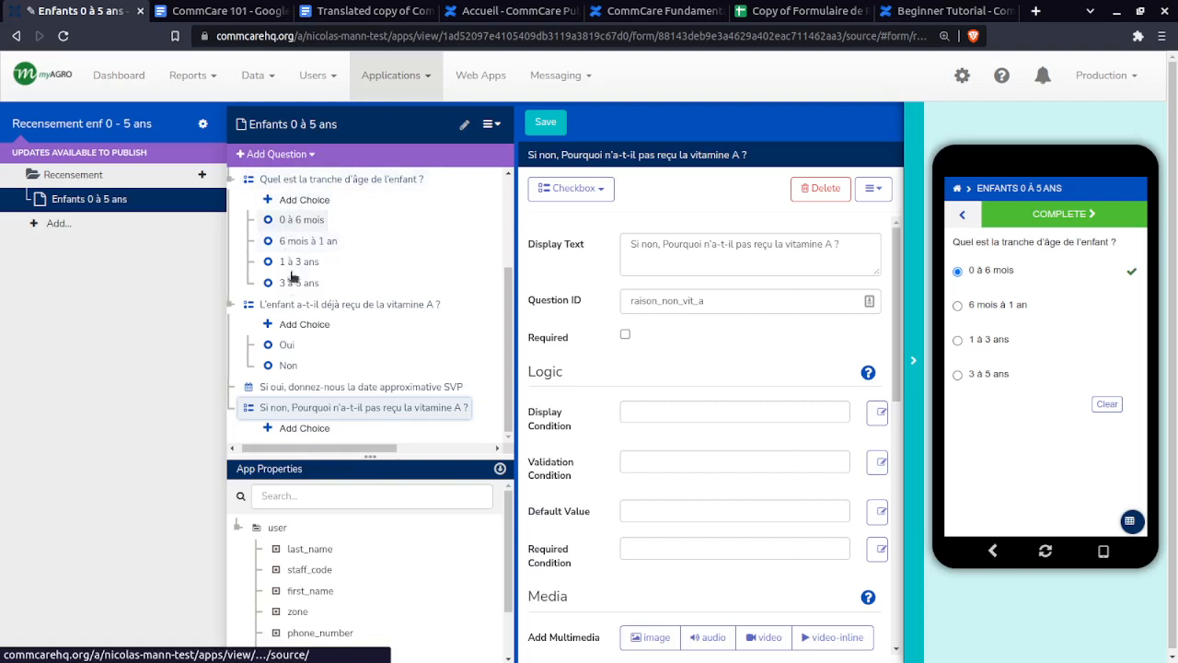
left_click(584, 190)
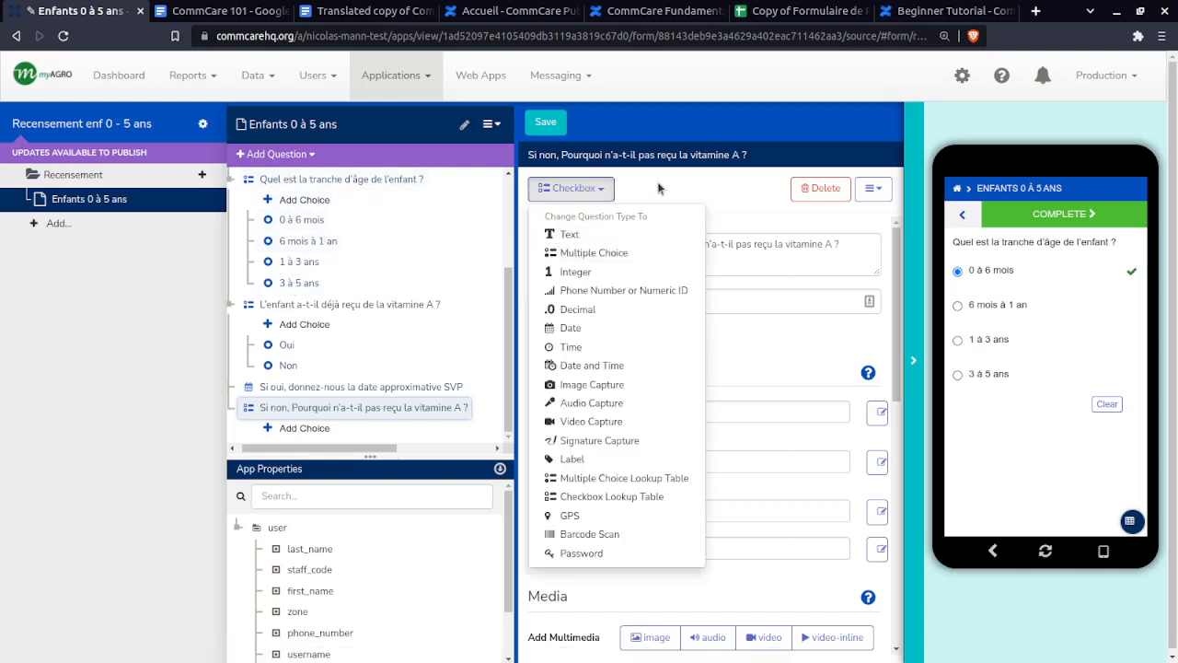
left_click(608, 188)
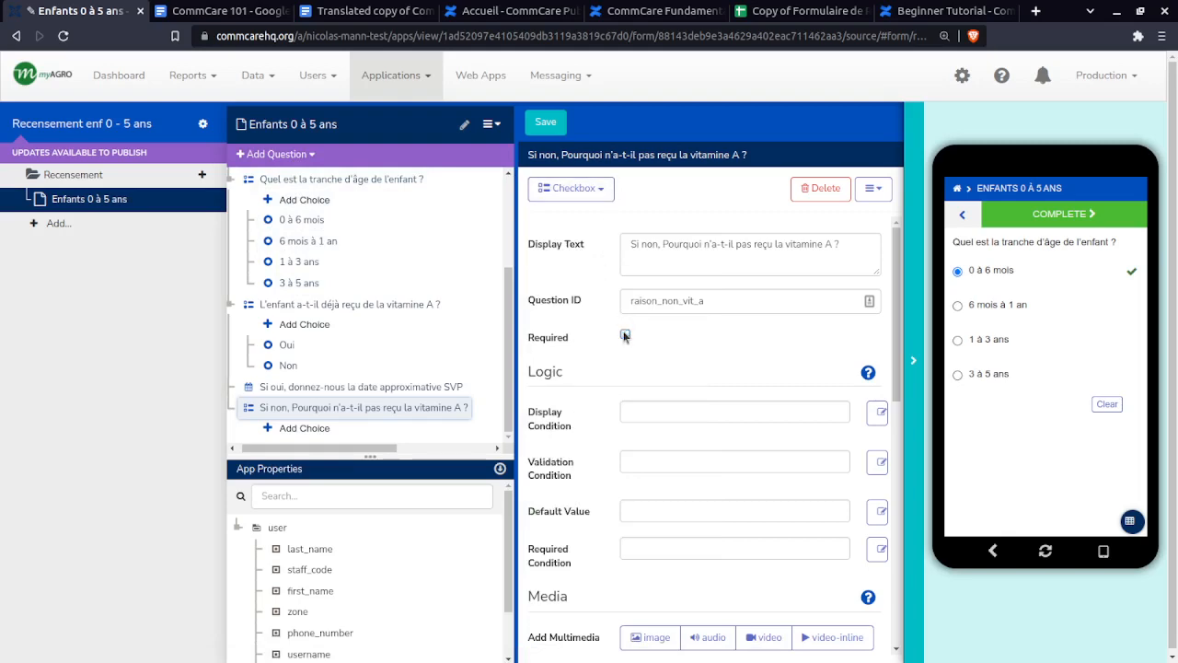
left_click(799, 11)
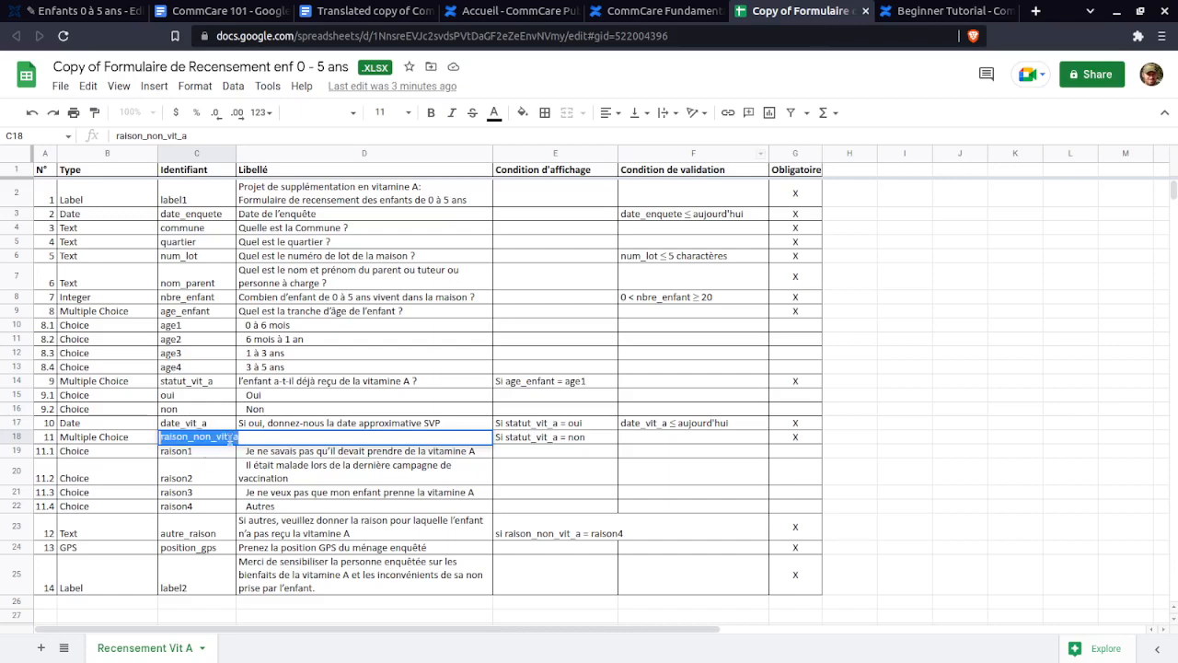
- Review the required flag and reason choices raison1 to raison4 in the spec sheet
left_click(780, 437)
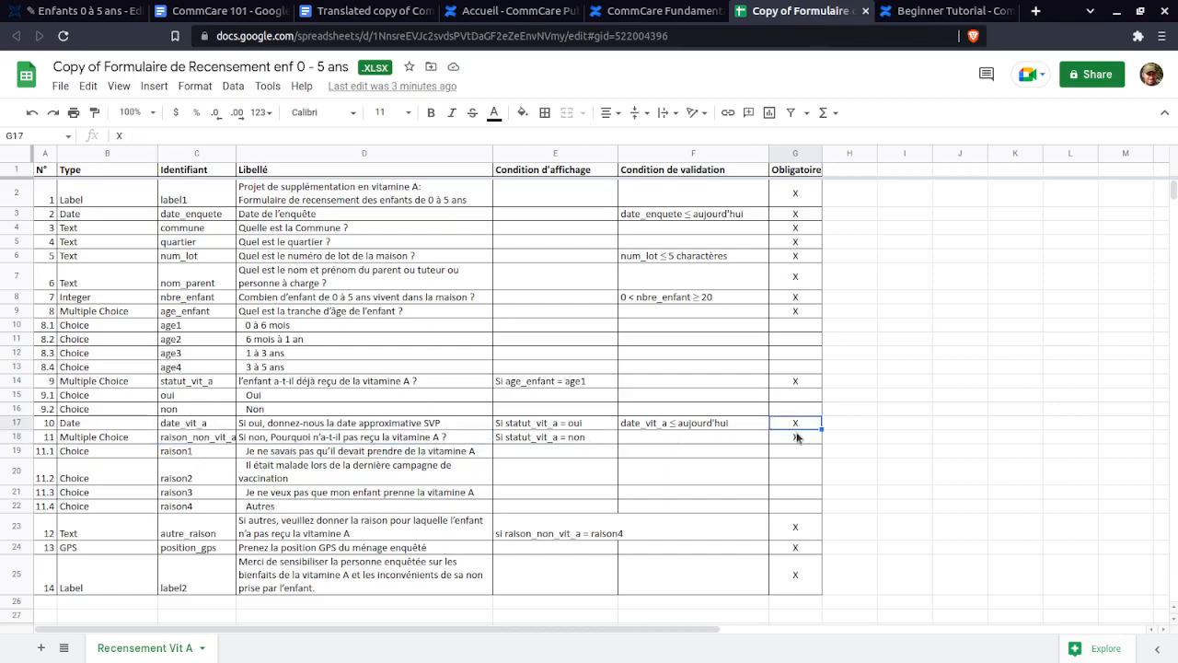
scroll(304, 462, "down", 1)
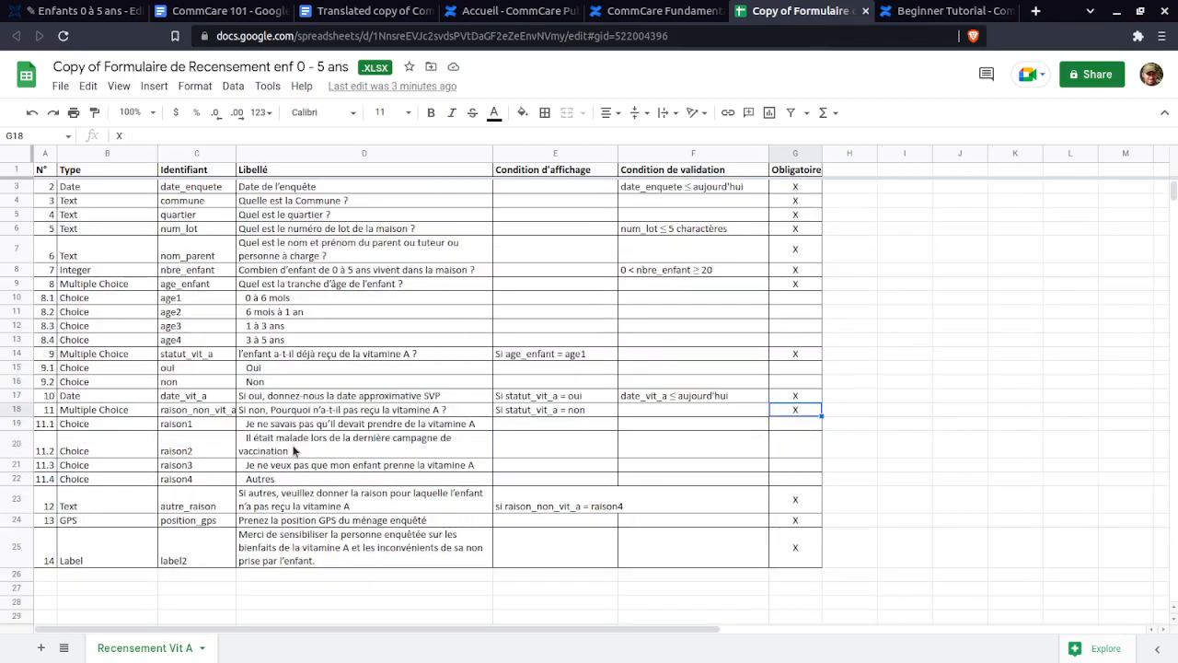
left_click(269, 443)
left_click(282, 427)
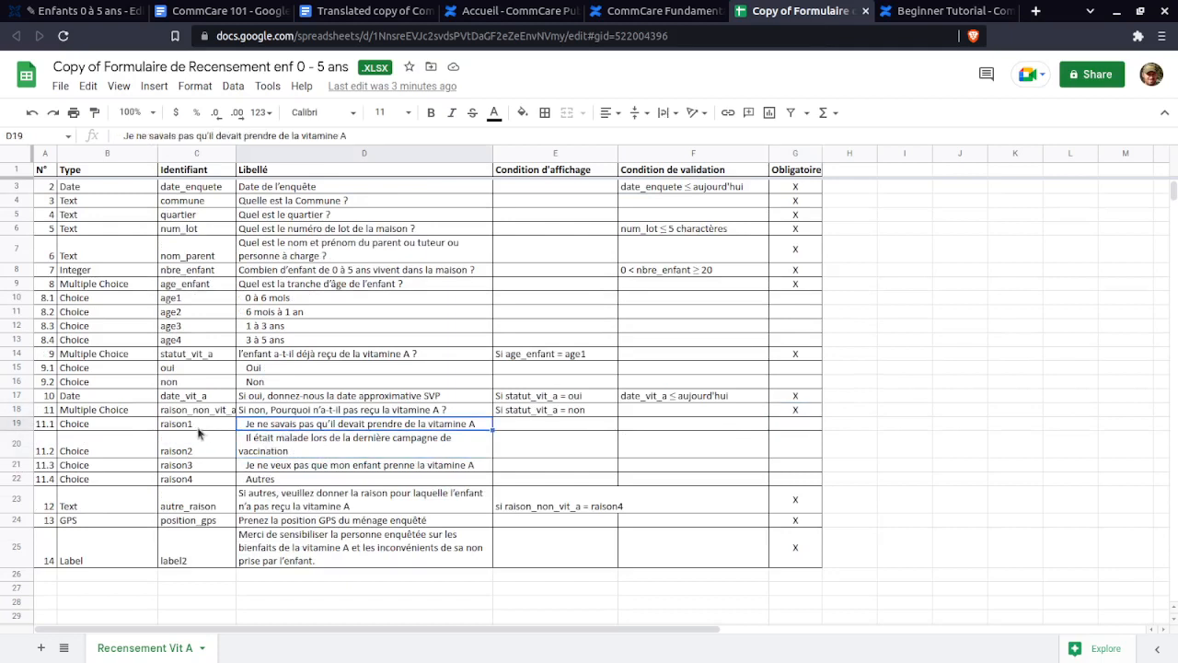
left_click(198, 426)
left_click(199, 449)
left_click(200, 468)
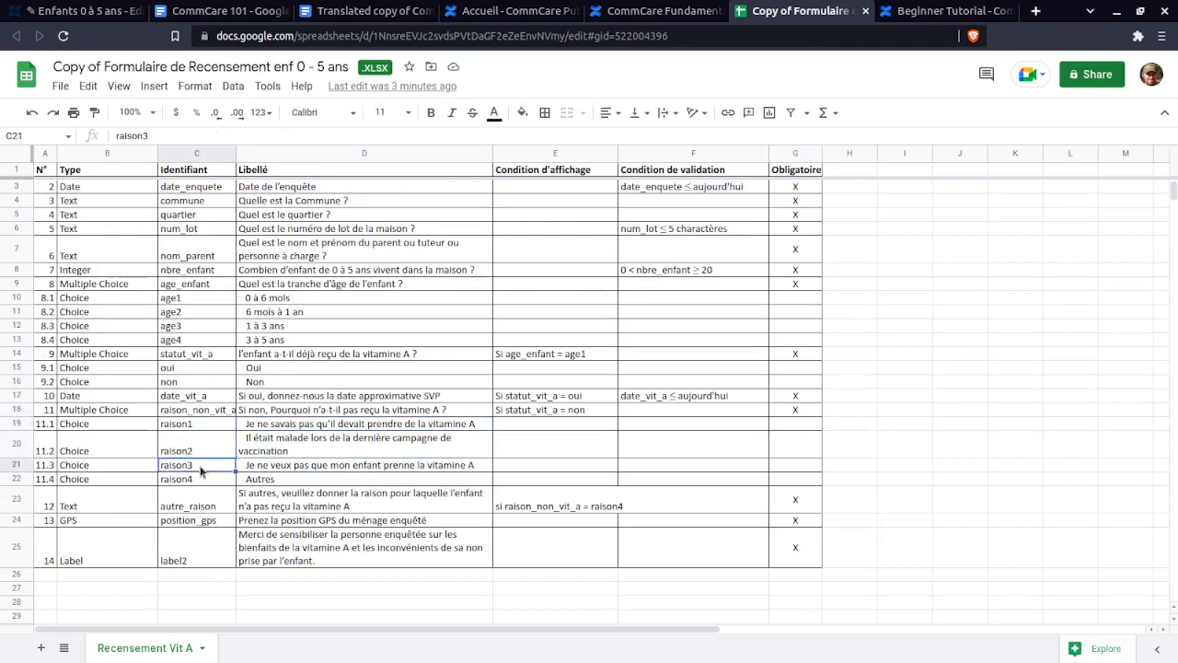
left_click(203, 481)
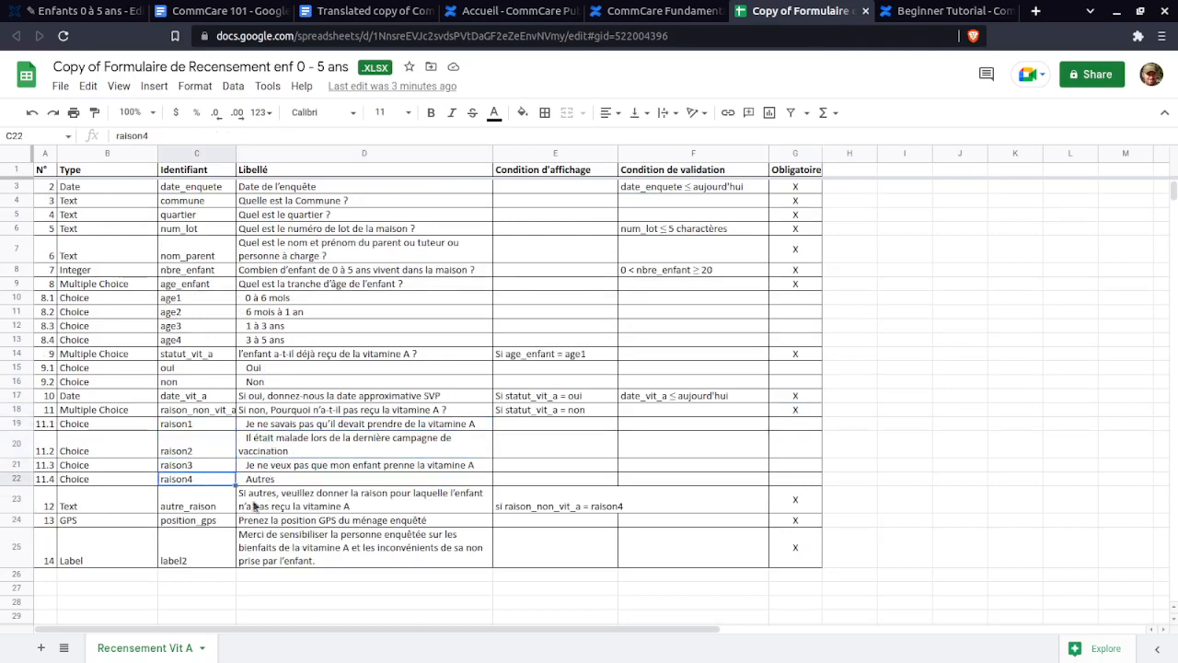
left_click(254, 506)
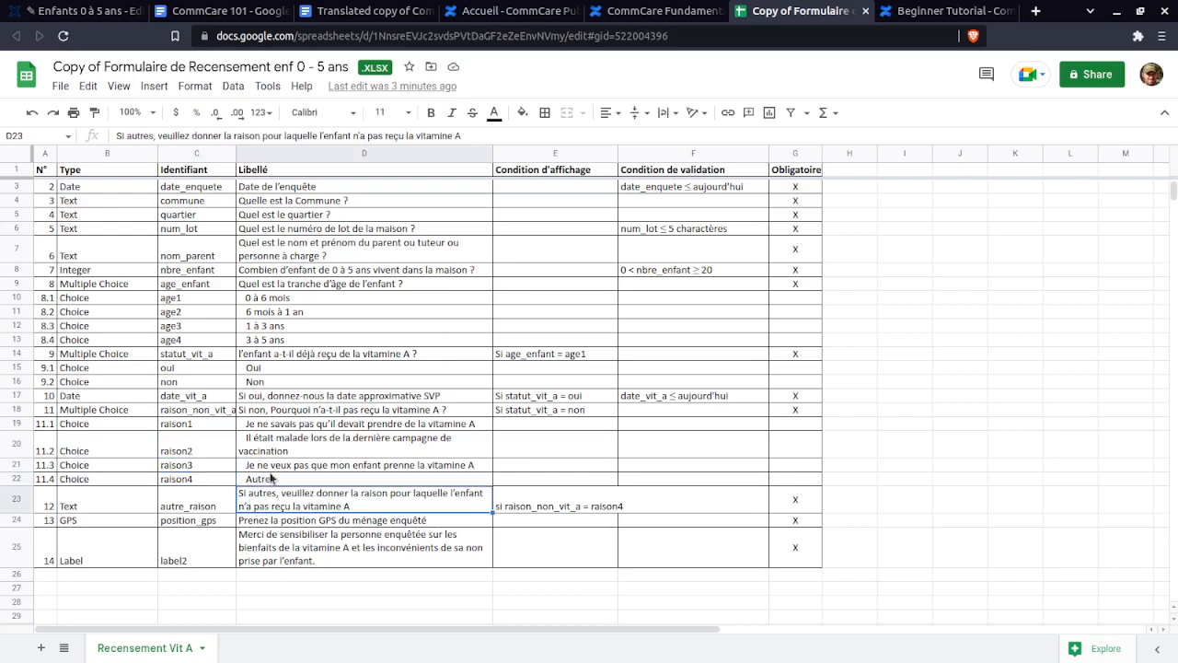
- Select the first reason label 'Je ne savais pas qu'il devait prendre de la vitamine A' in D19
left_click(271, 477)
triple_click(284, 423)
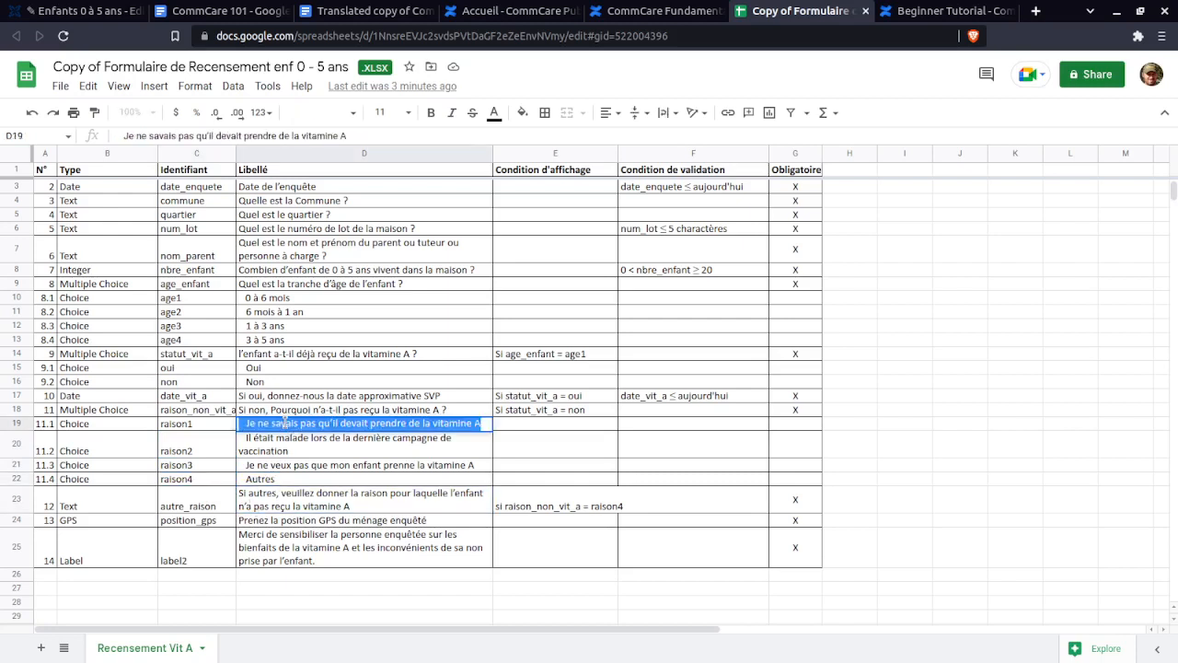
key("End")
key("ctrl+shift+Left")
key("ctrl+shift+Left")
key("ctrl+shift+Left")
key("ctrl+shift+Left")
key("ctrl+shift+Left")
key("ctrl+shift+Left")
key("ctrl+shift+Left")
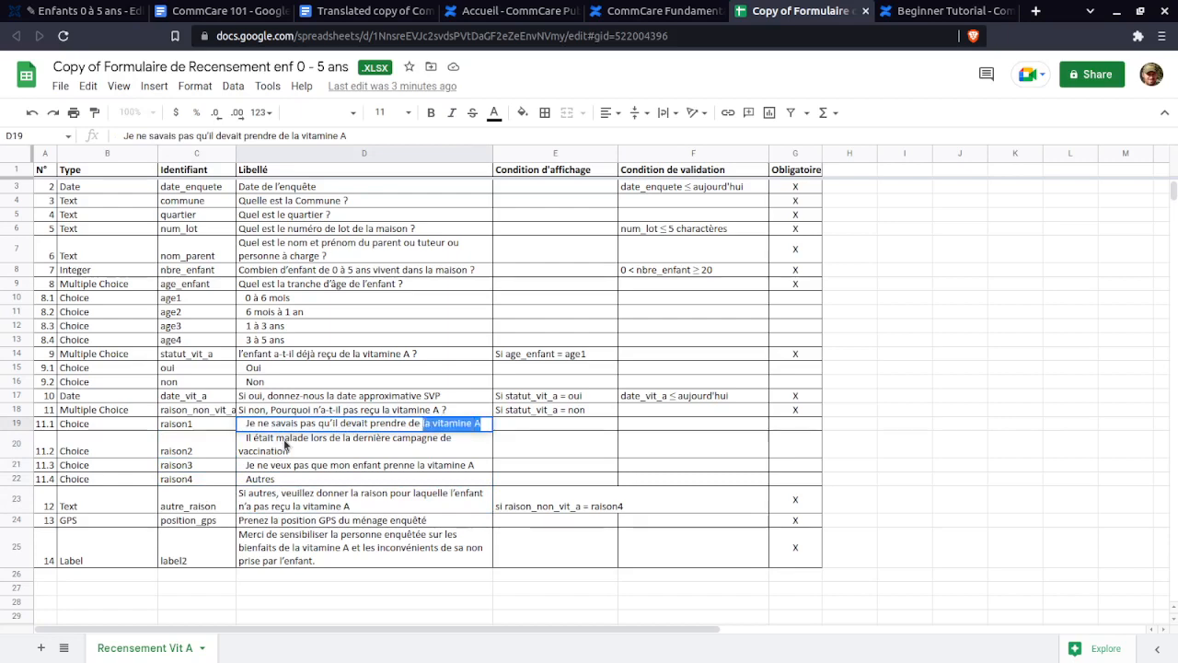
key("ctrl+shift+Left")
key("ctrl+shift+Left")
key("ctrl+shift+Left")
key("ctrl+shift+Left")
key("ctrl+c")
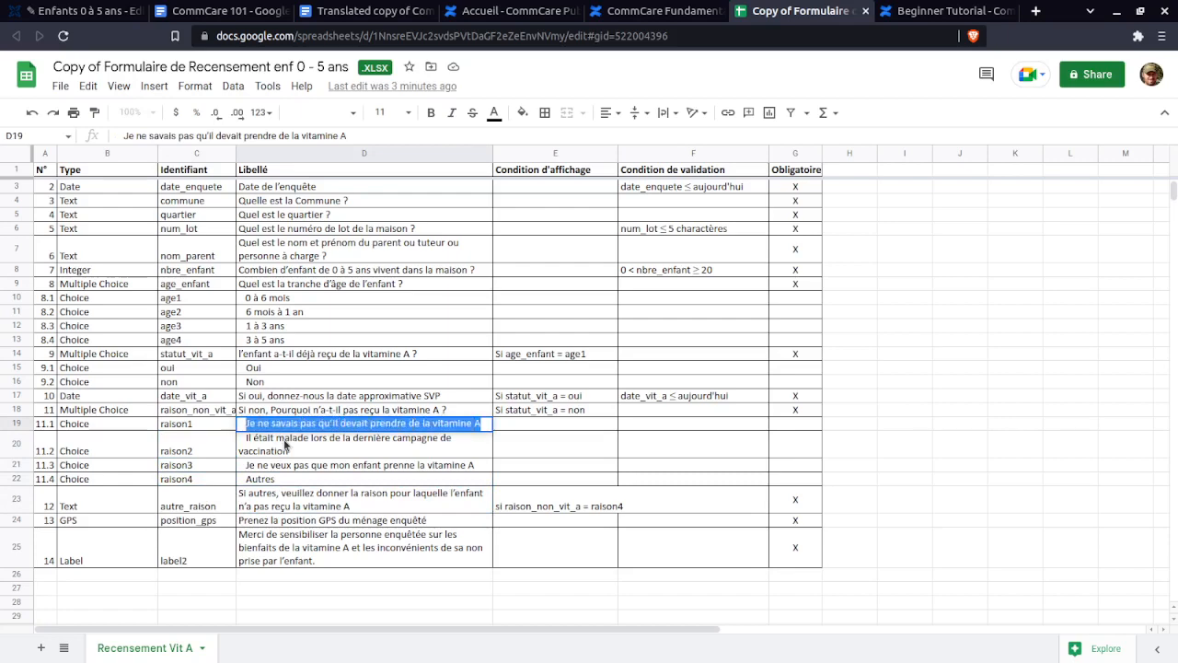
left_click(78, 11)
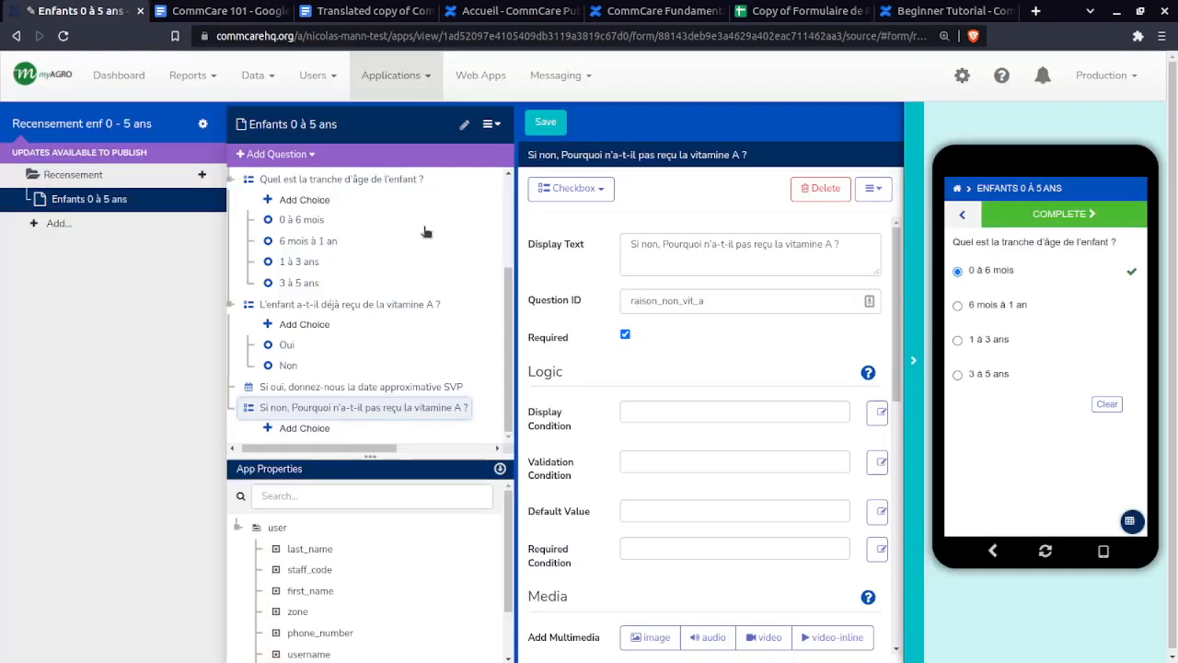
- Add the first choice 'Je ne savais pas qu'il devait prendre de la vitamine A' with value raison1
left_click(304, 429)
left_click(635, 244)
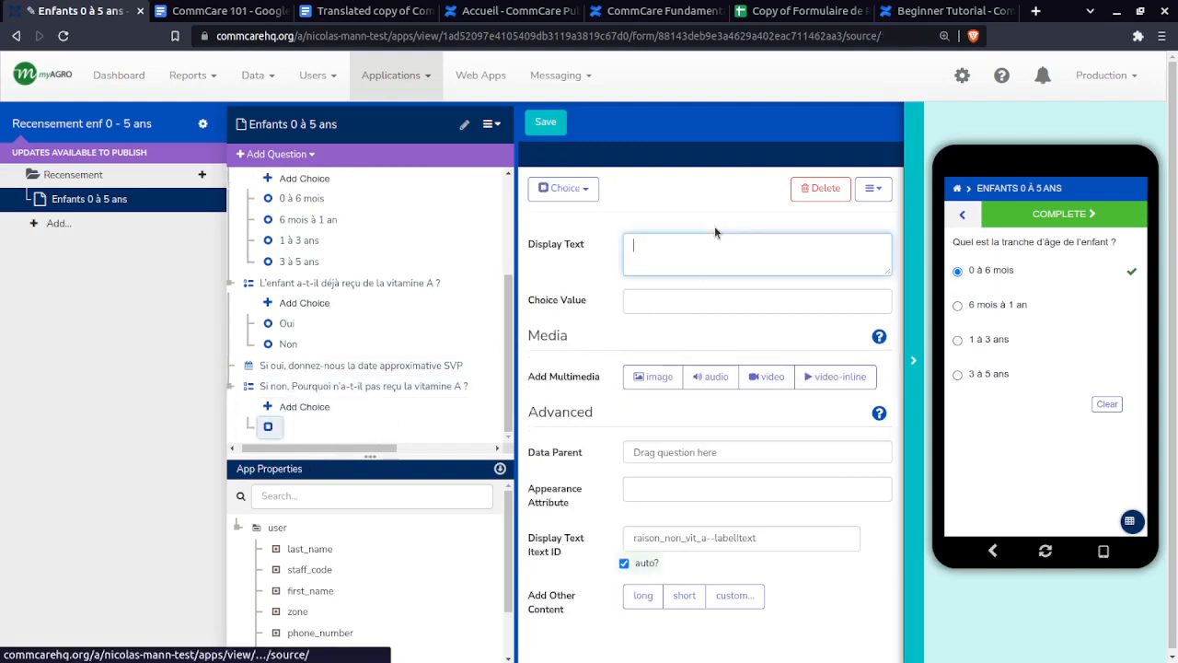
key("ctrl+v")
left_click(680, 304)
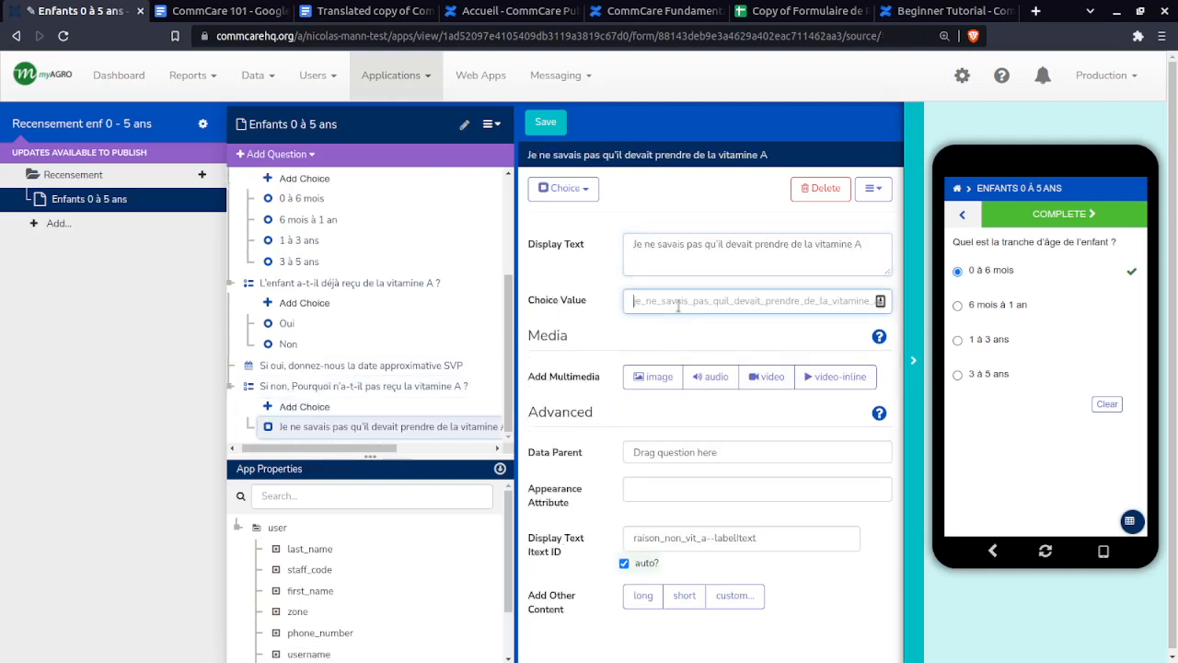
type("raison1")
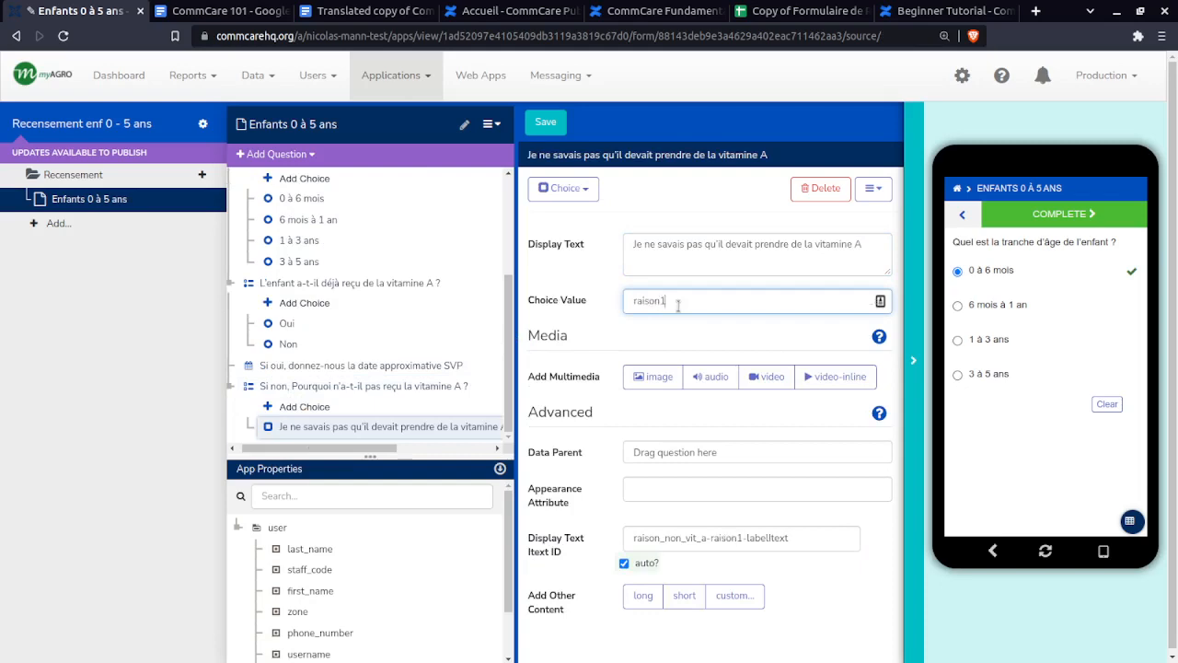
- Copy the second reason label from D20 and add a new empty choice
left_click(792, 10)
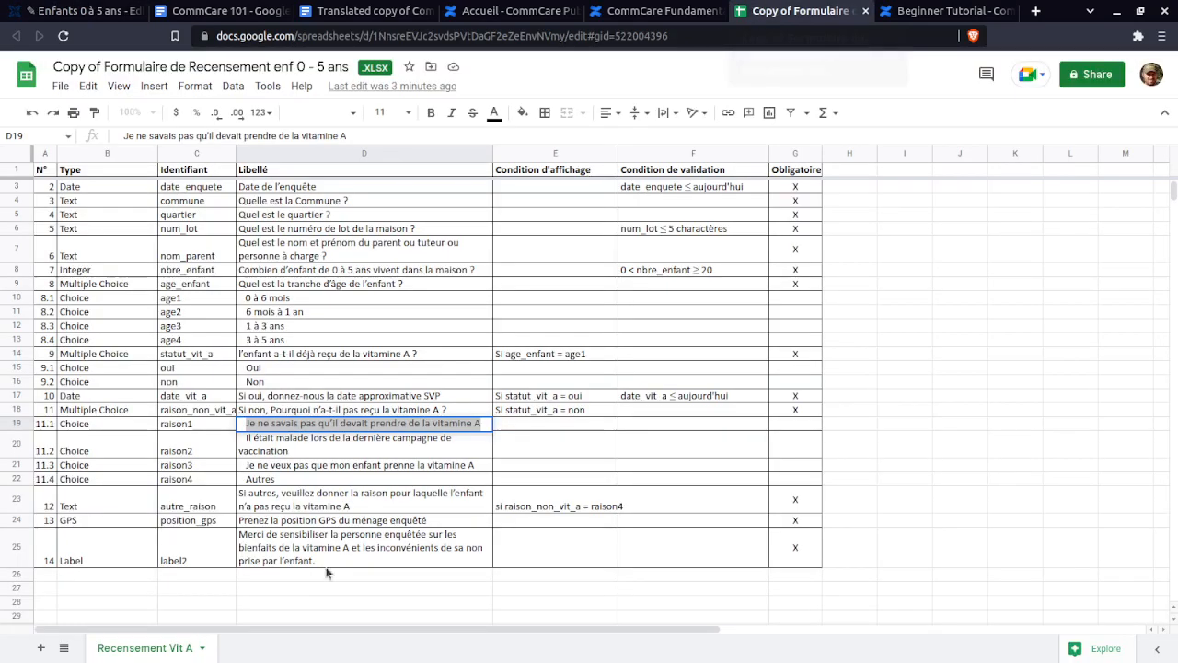
double_click(353, 451)
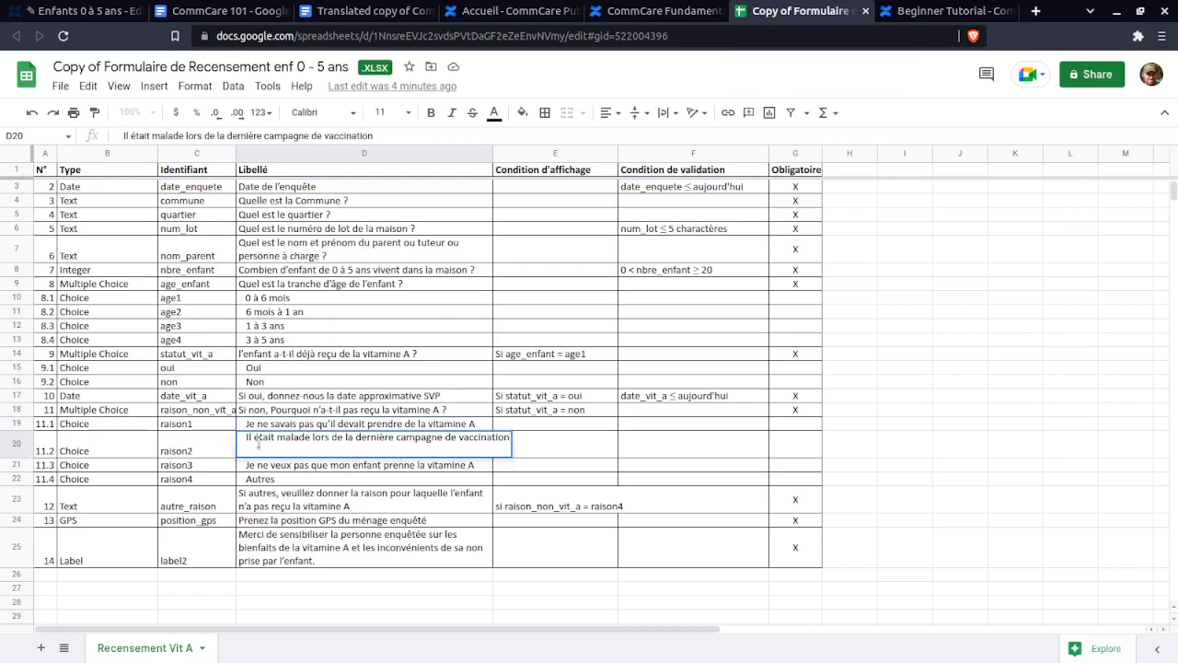
key("ctrl+a")
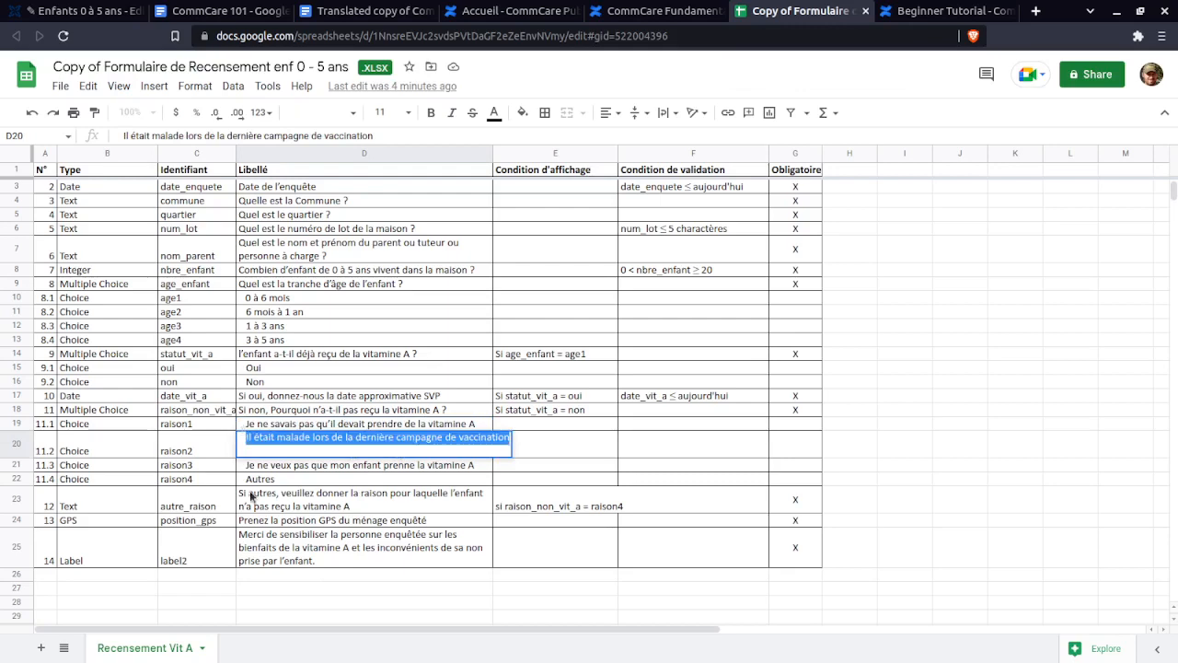
left_click(65, 11)
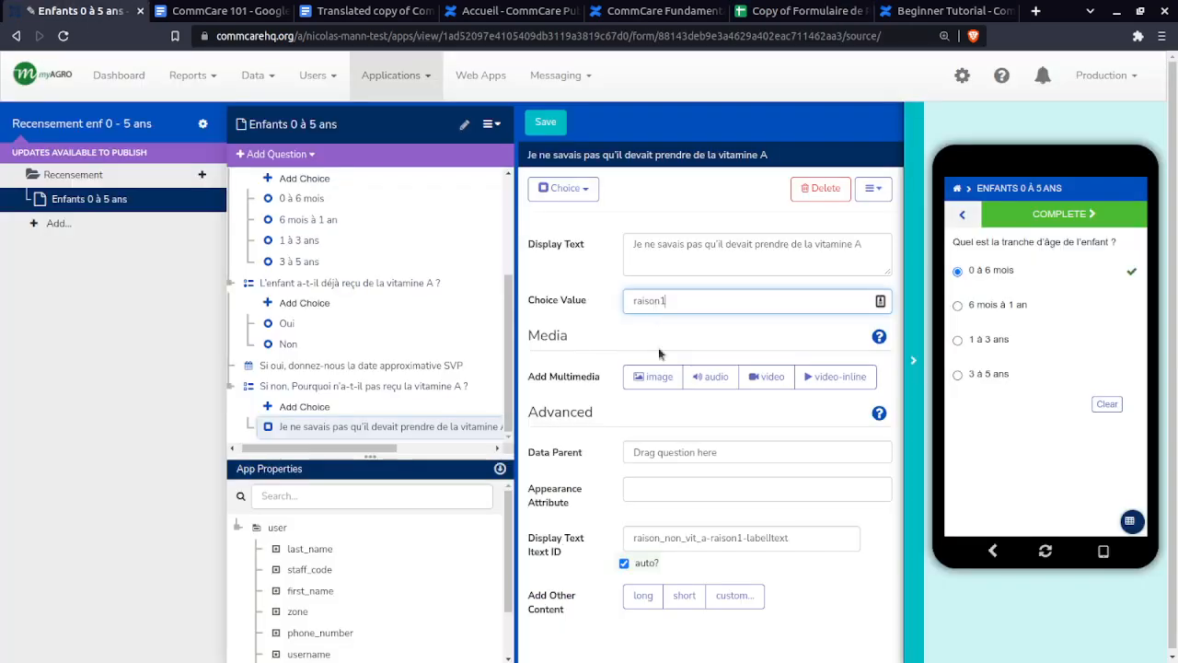
left_click(324, 405)
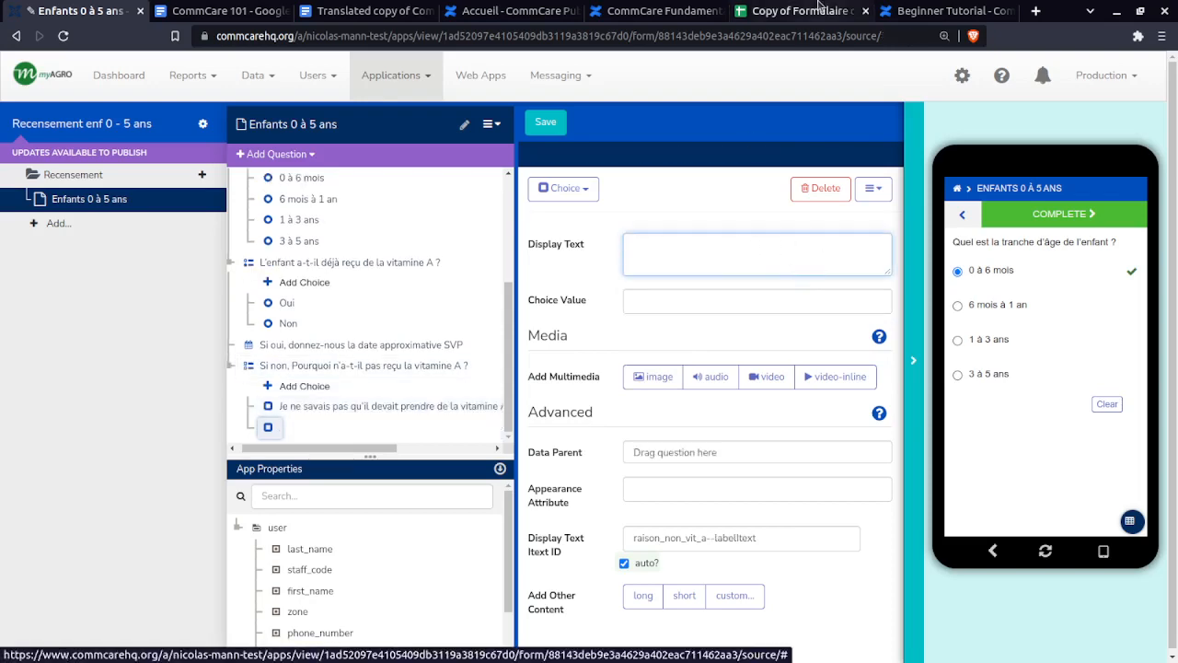
left_click(792, 11)
left_click_drag(390, 137, 125, 134)
key("ctrl+c")
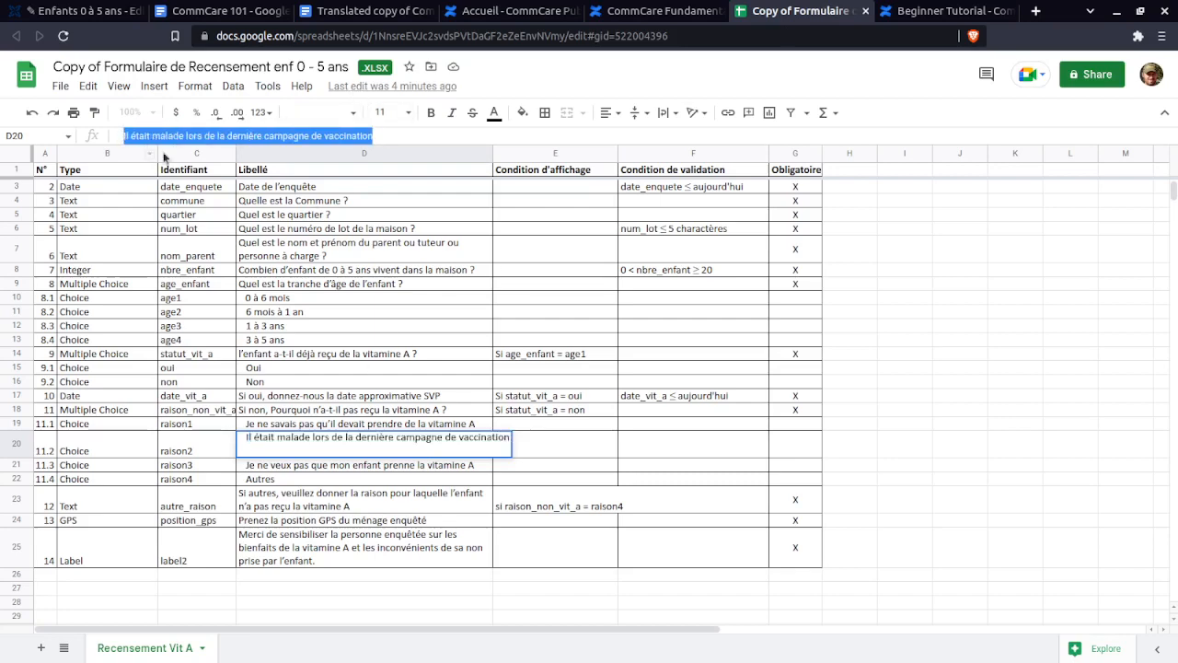
left_click(11, 11)
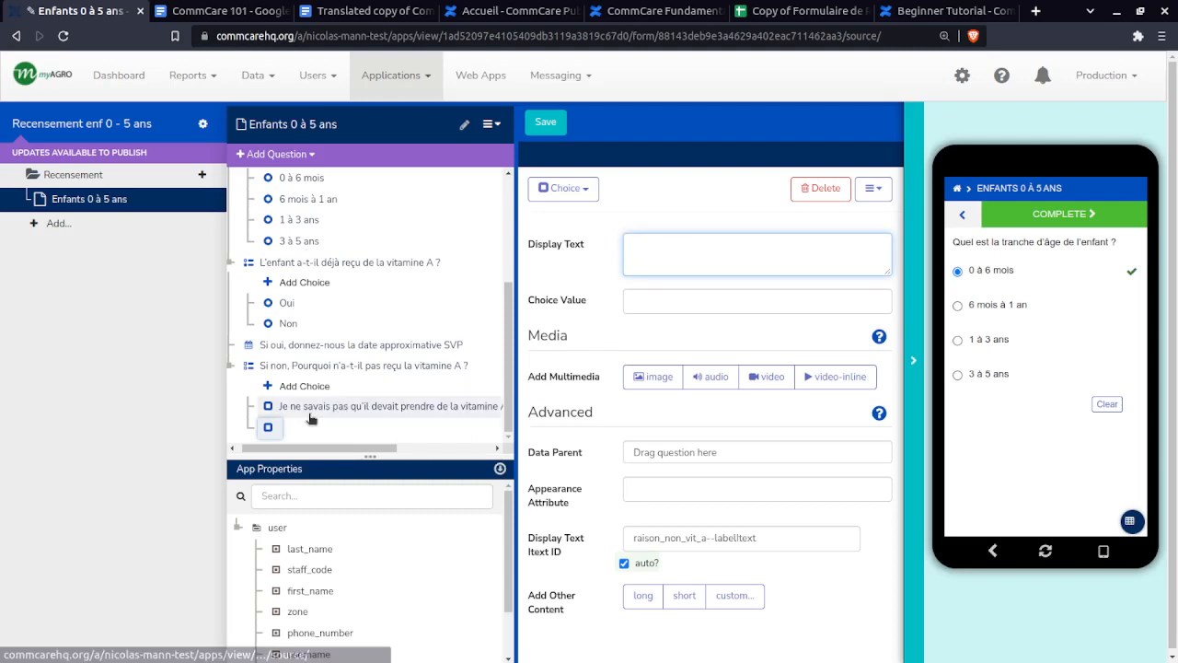
- Fill the new choice with 'Il était malade lors de la dernière campagne de vaccination', value raison2
left_click(343, 406)
left_click(303, 427)
left_click(725, 265)
key("ctrl+v")
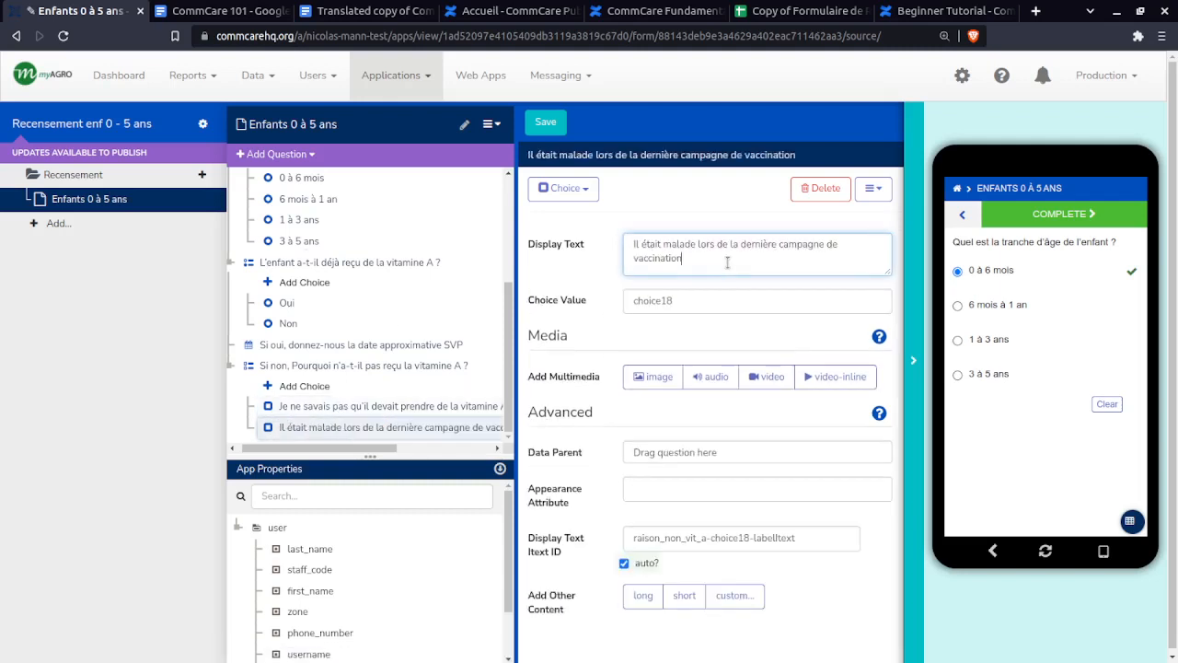
key("Tab")
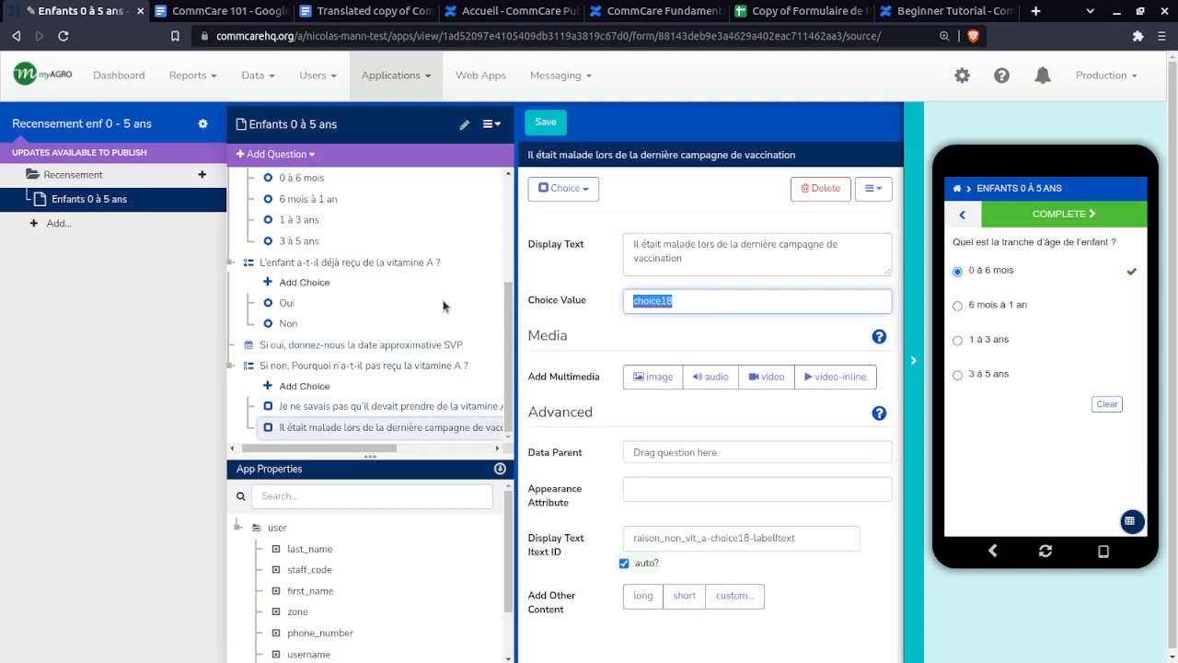
type("raison2")
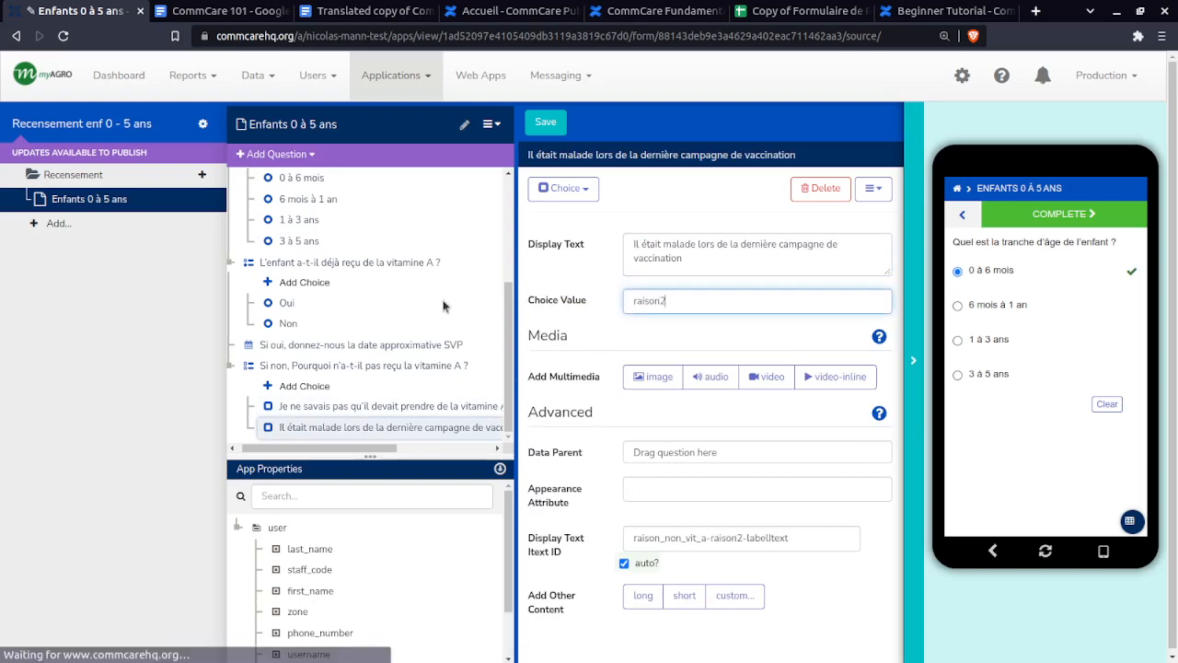
left_click(796, 10)
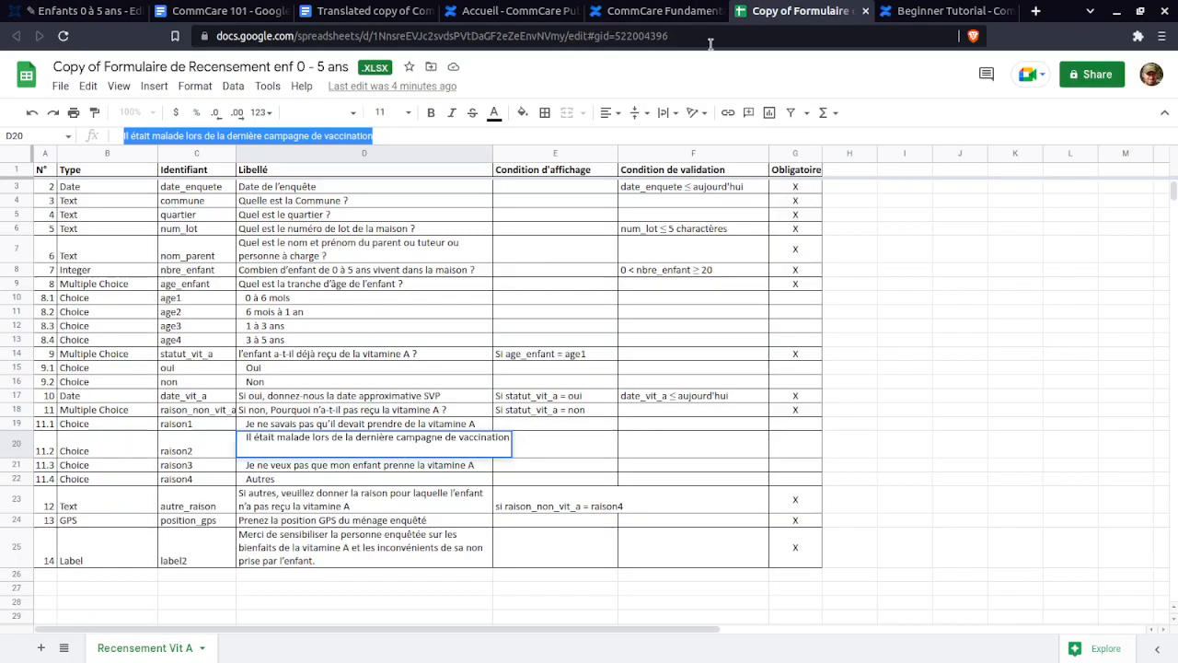
- Add a third reason choice 'Je ne veux pas que mon enfant prenne la vitamine A' copied from D21, with value raison3
triple_click(308, 466)
left_click_drag(346, 136, 119, 136)
key("ctrl+c")
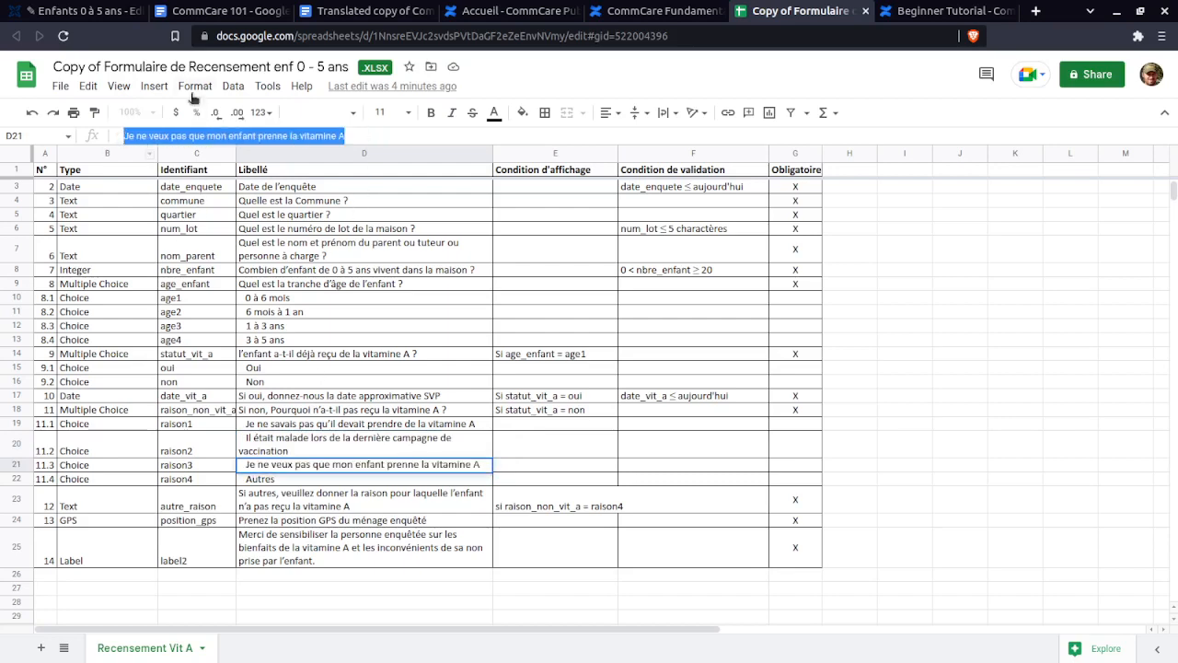
left_click(74, 11)
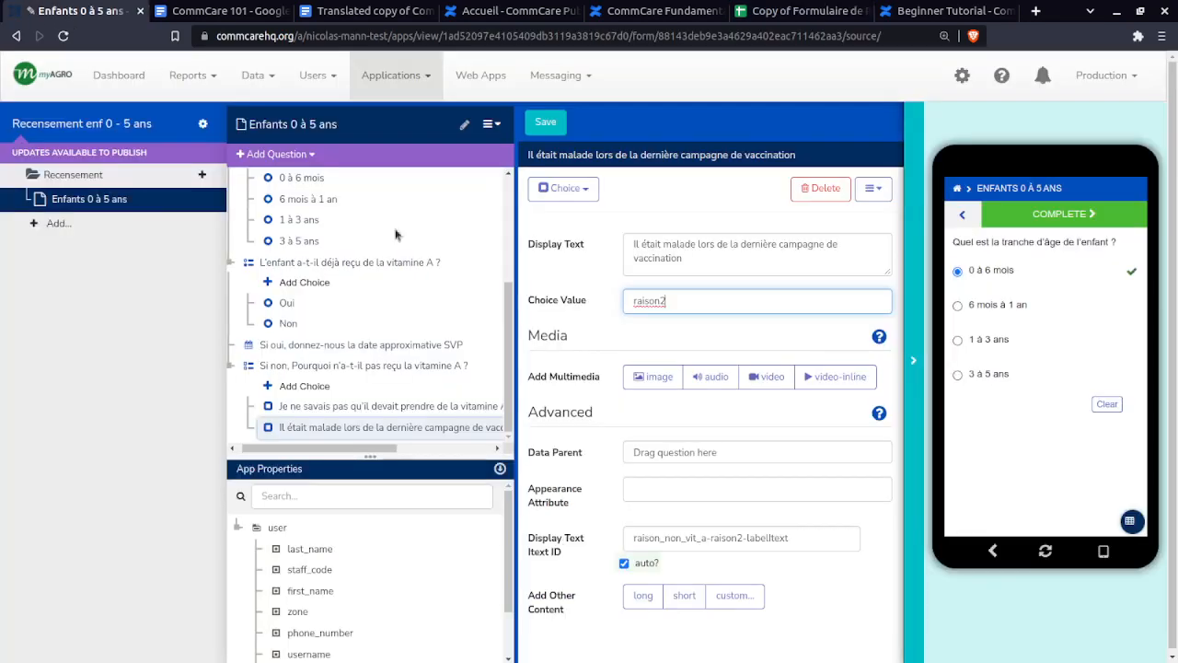
left_click(312, 386)
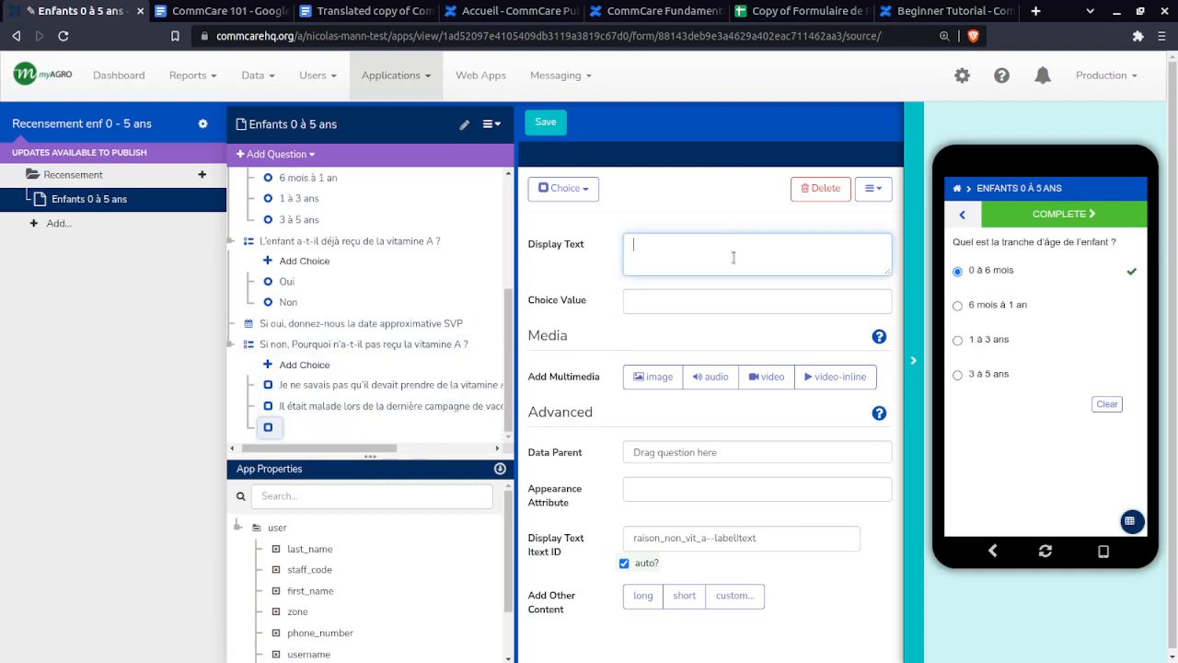
left_click(370, 411)
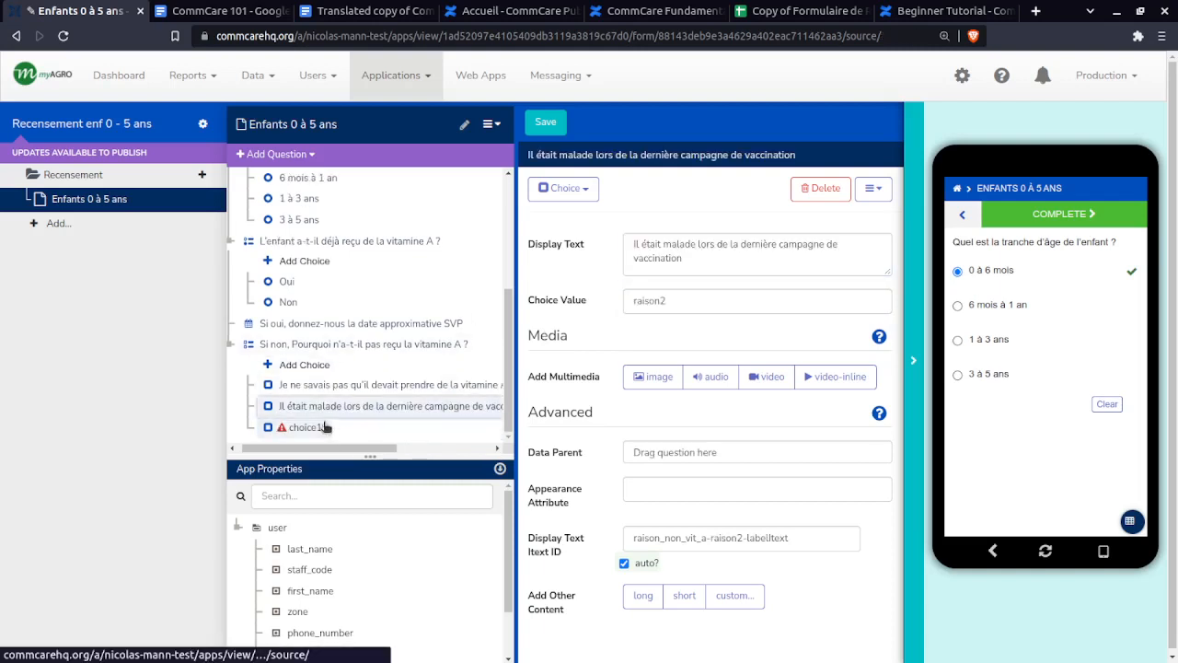
left_click(324, 427)
left_click(729, 250)
key("ctrl+v")
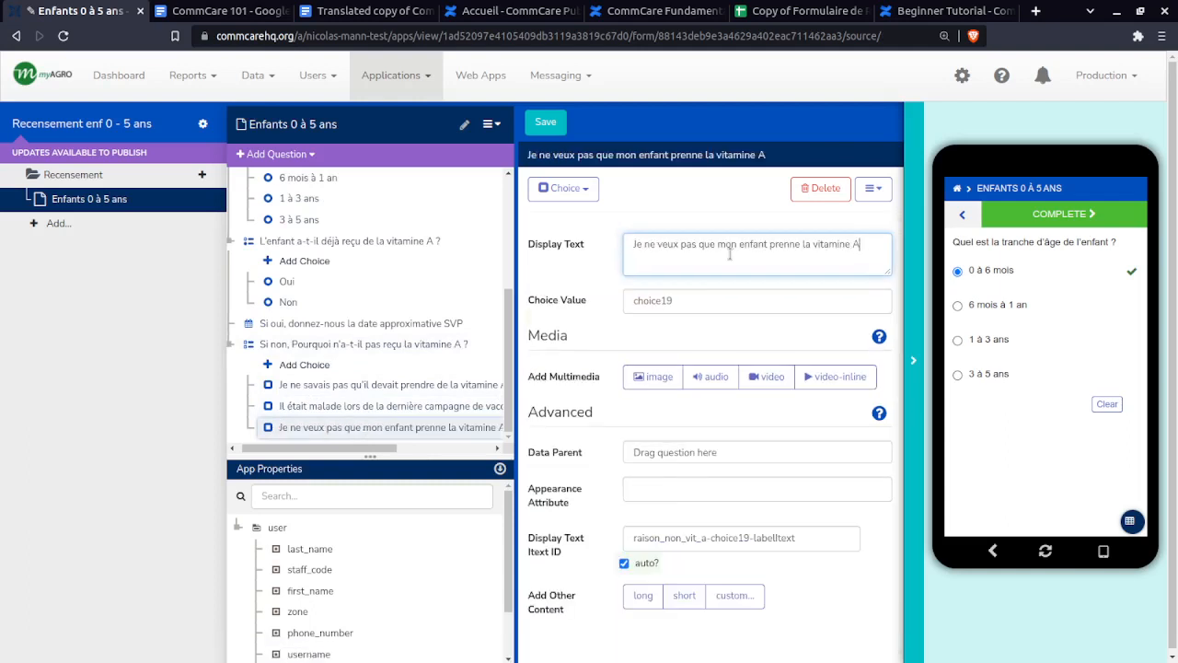
left_click_drag(723, 295, 596, 299)
type("ra")
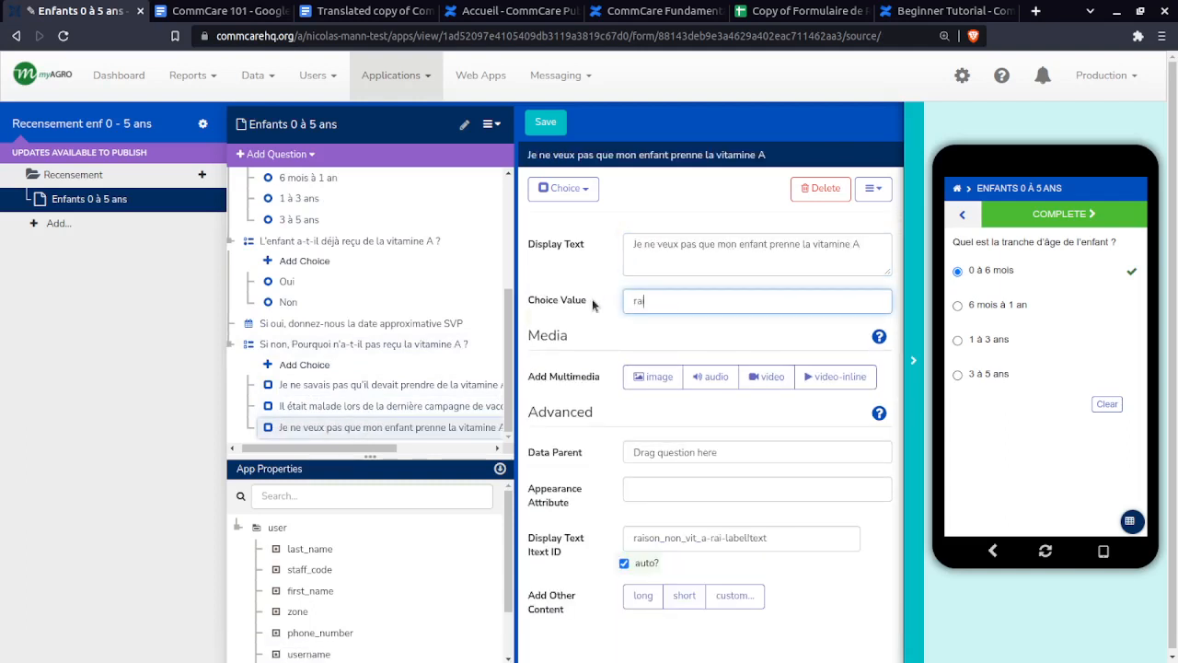
type("ison3")
- Add a fourth reason choice 'Autres' from D22 with value raison4
left_click(850, 10)
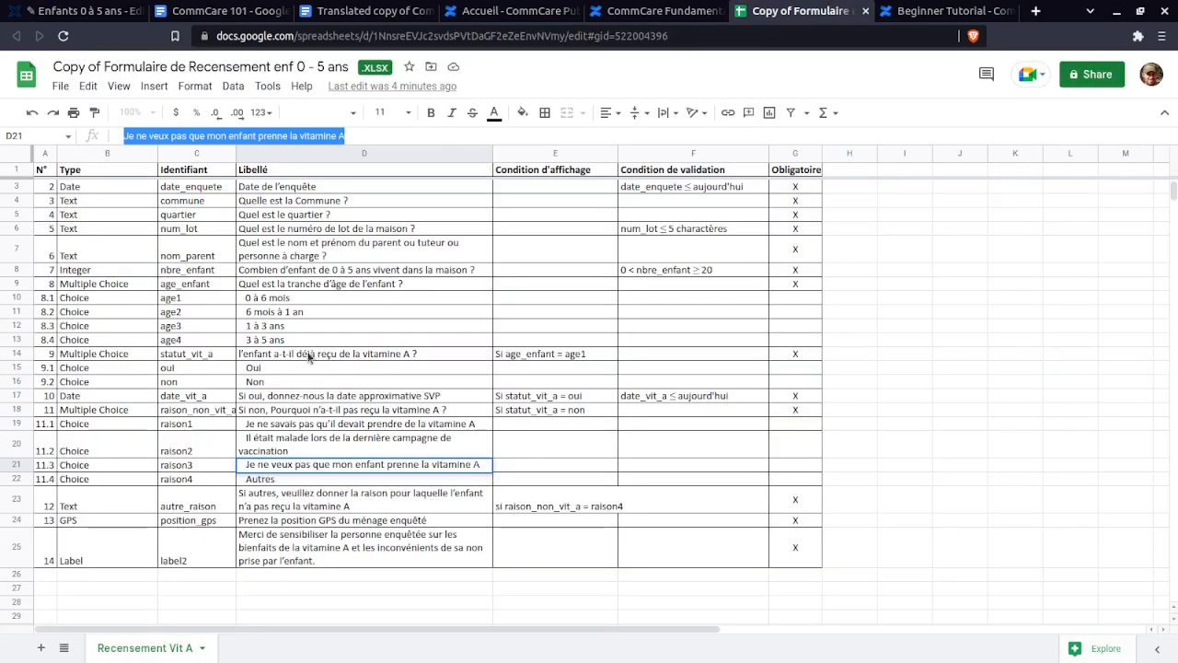
left_click(268, 480)
left_click_drag(277, 479, 249, 479)
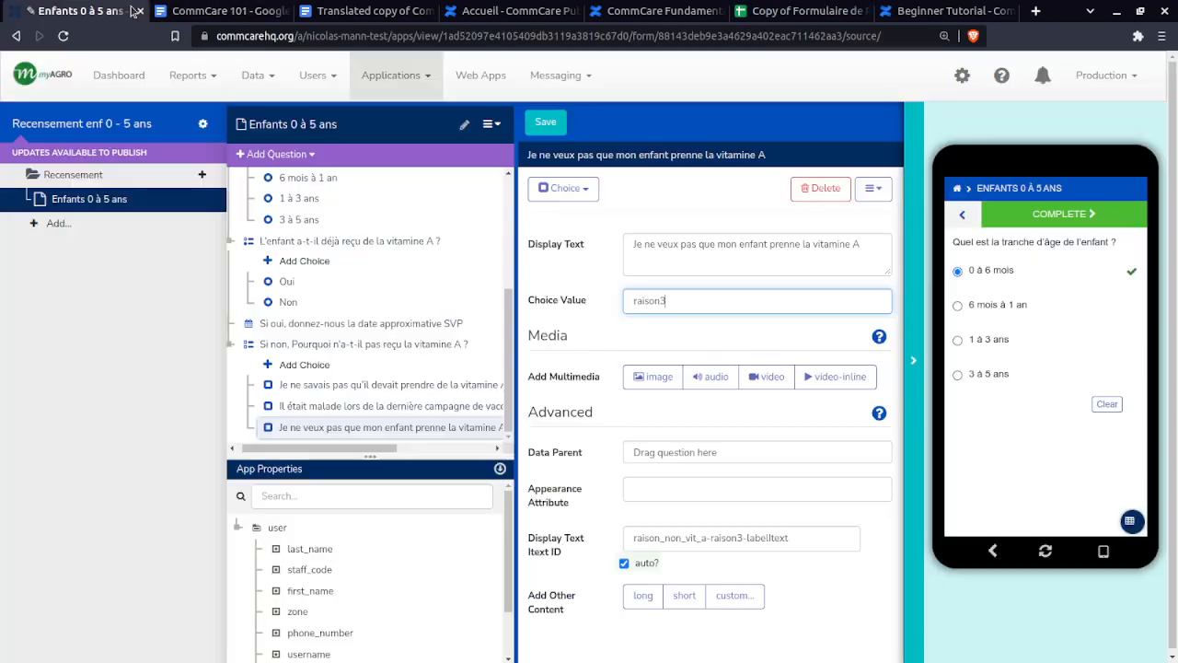
left_click(78, 10)
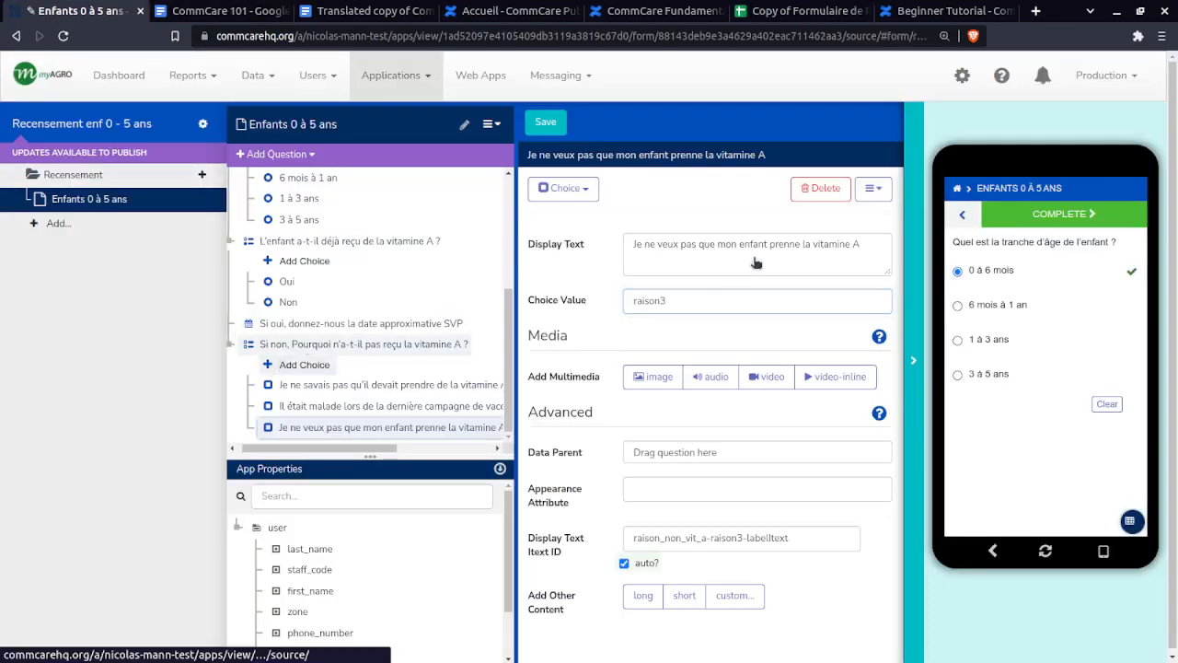
left_click(302, 365)
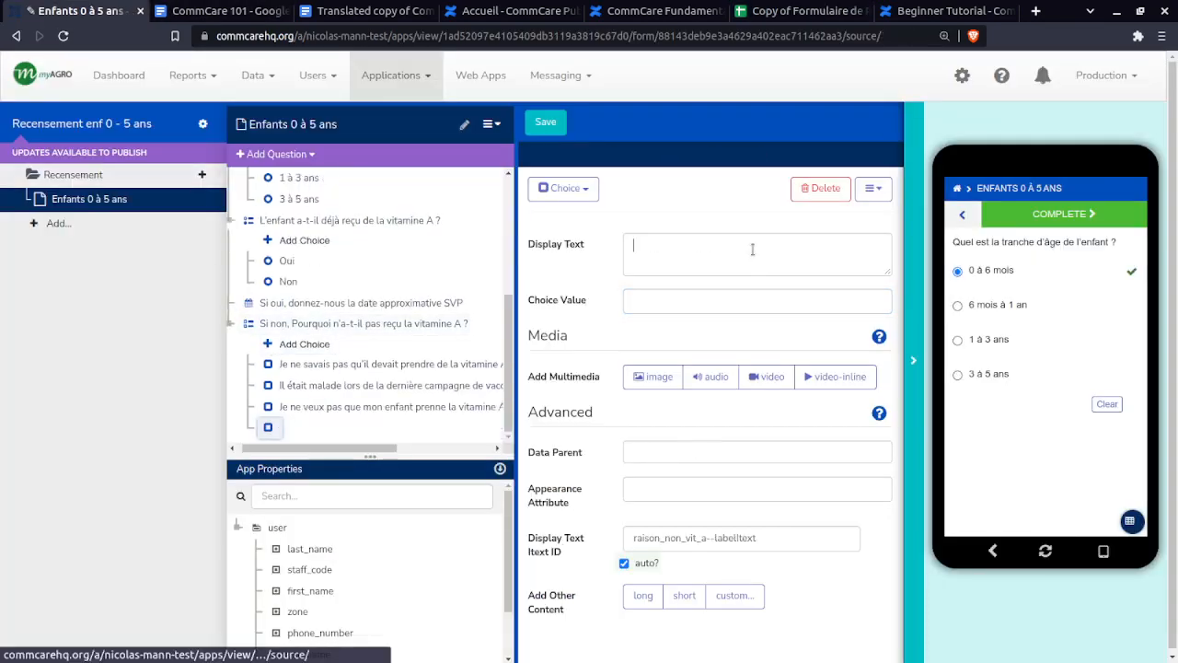
left_click(375, 407)
left_click(278, 428)
left_click(689, 248)
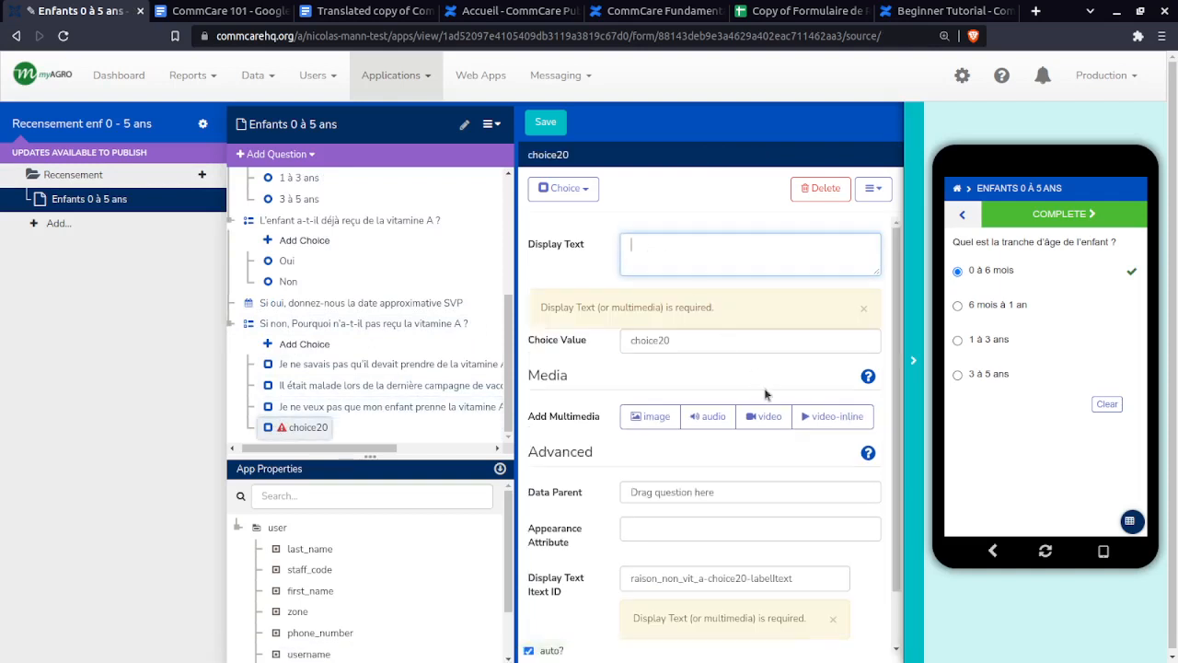
type("Autres")
double_click(695, 304)
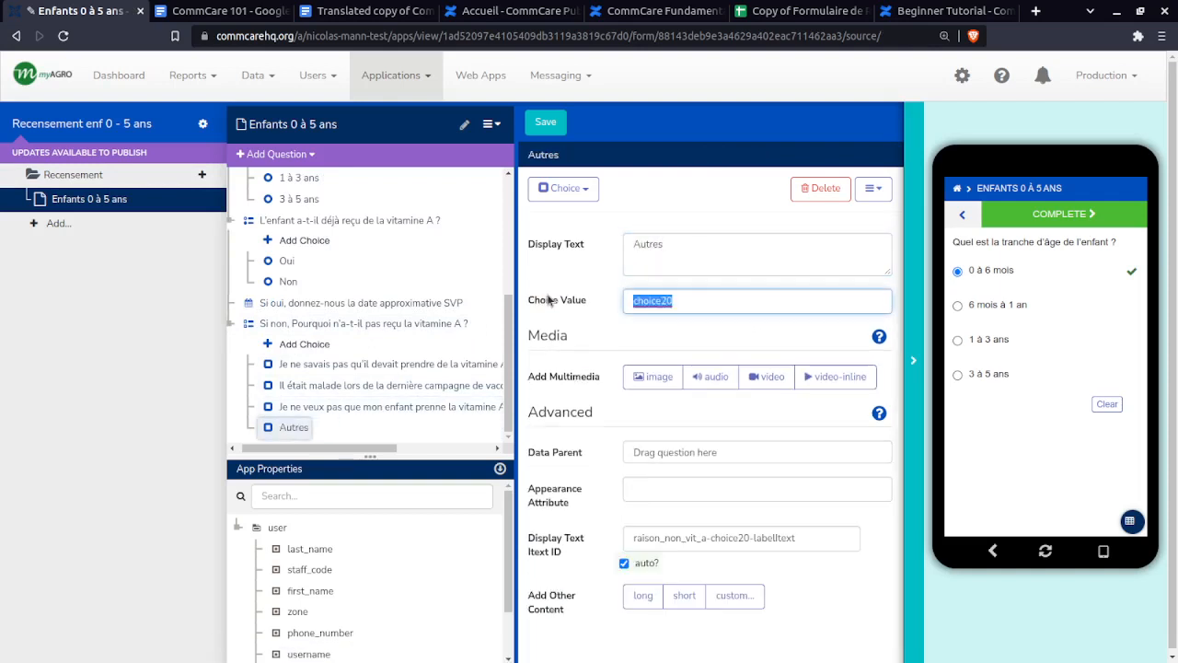
type("raison4")
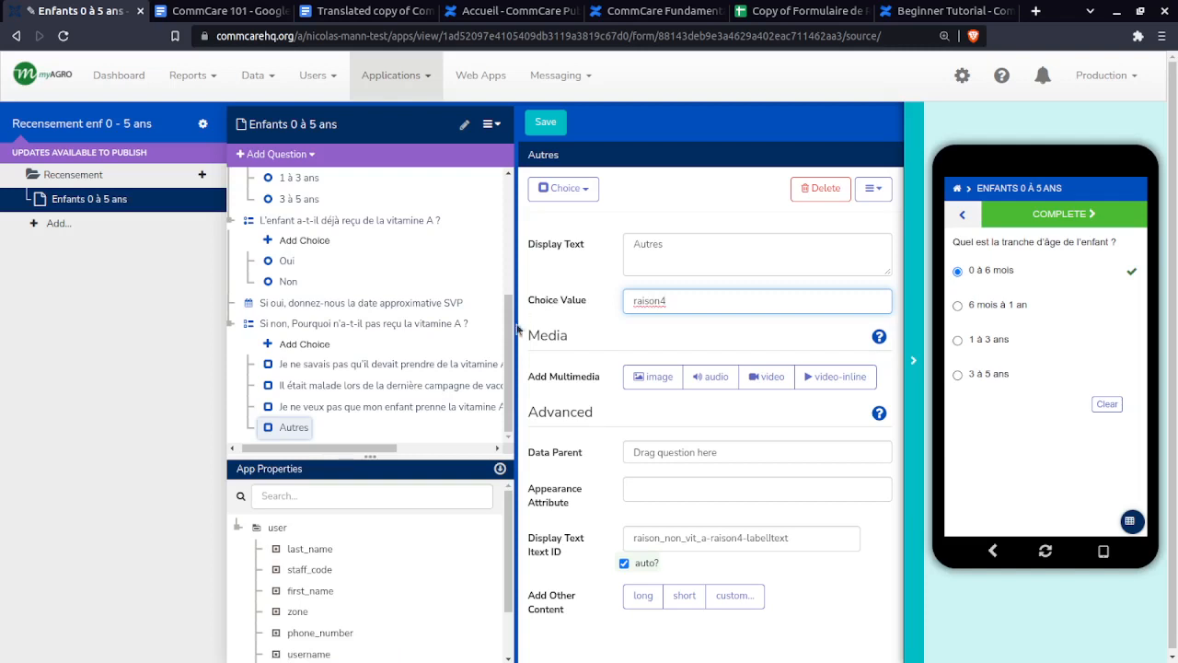
- Check the four reason choices raison1–raison4, then select the required checkbox question raison_non_vit_a
left_click(396, 365)
left_click(411, 385)
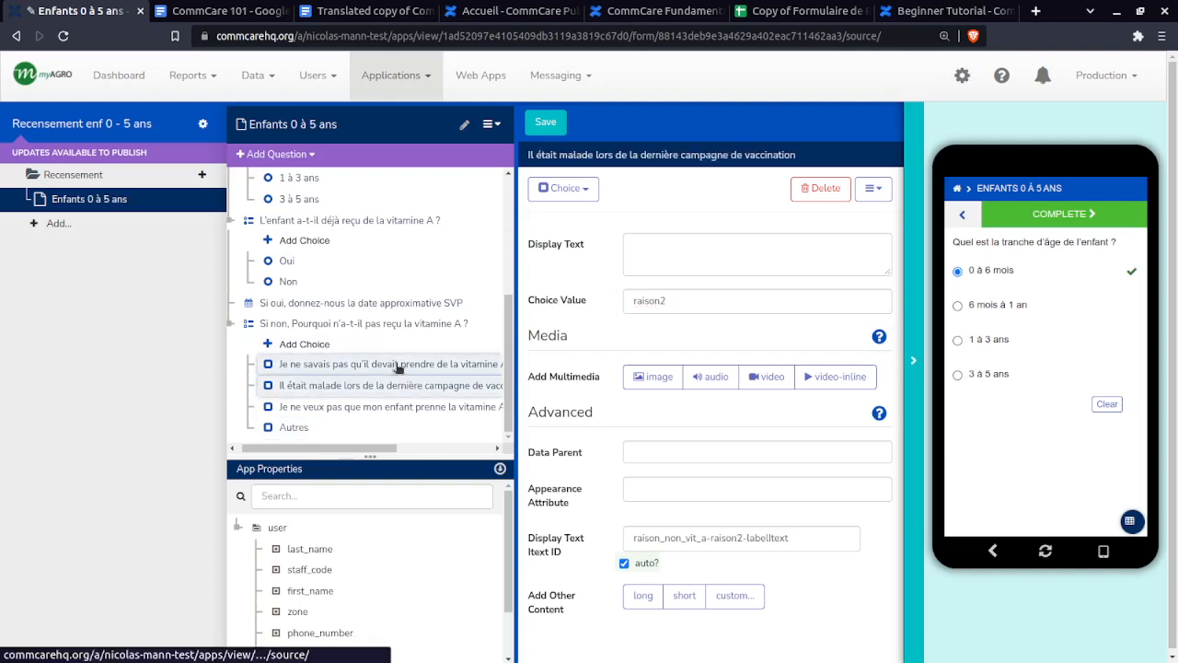
left_click(291, 364)
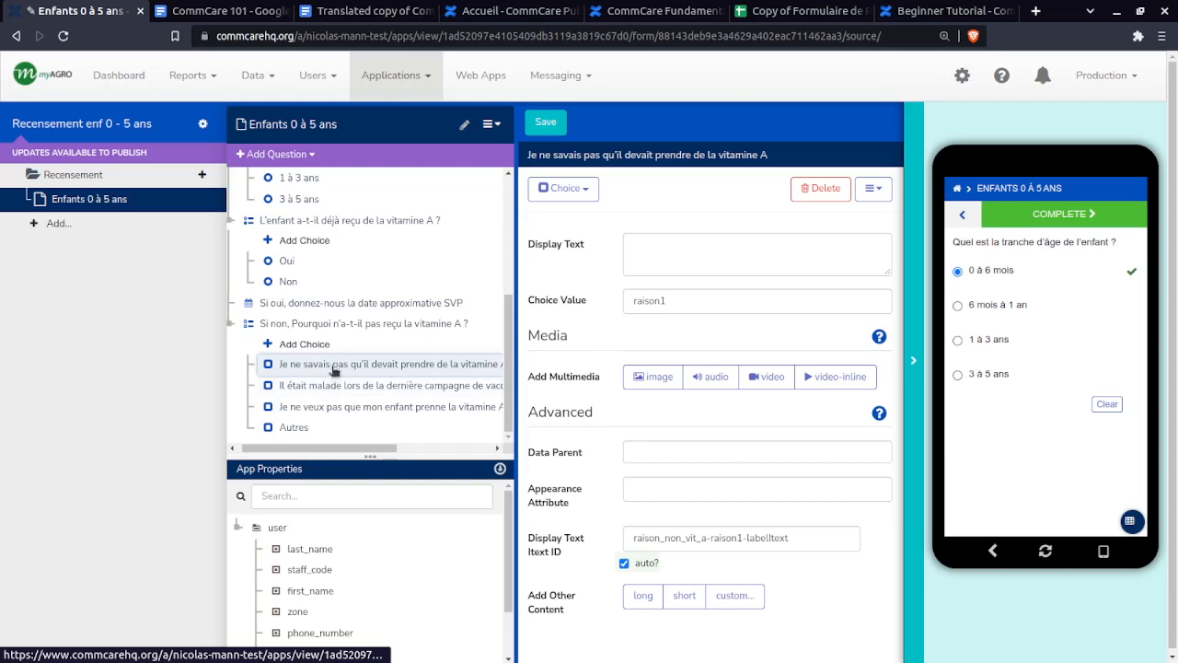
left_click(311, 416)
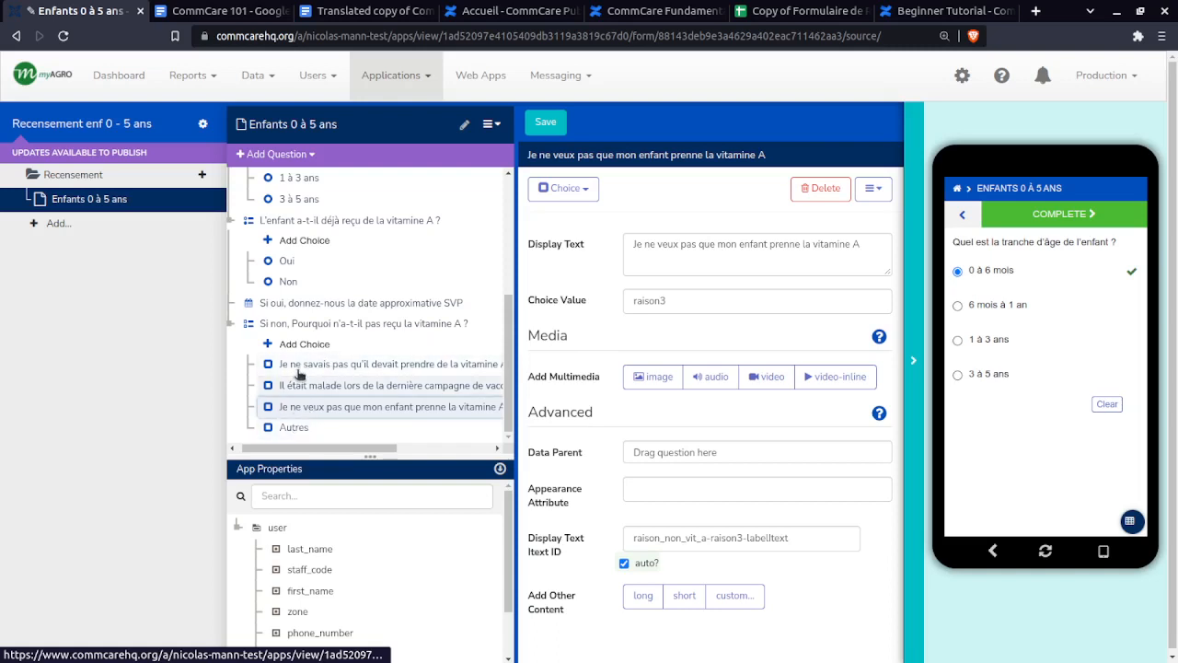
left_click(290, 429)
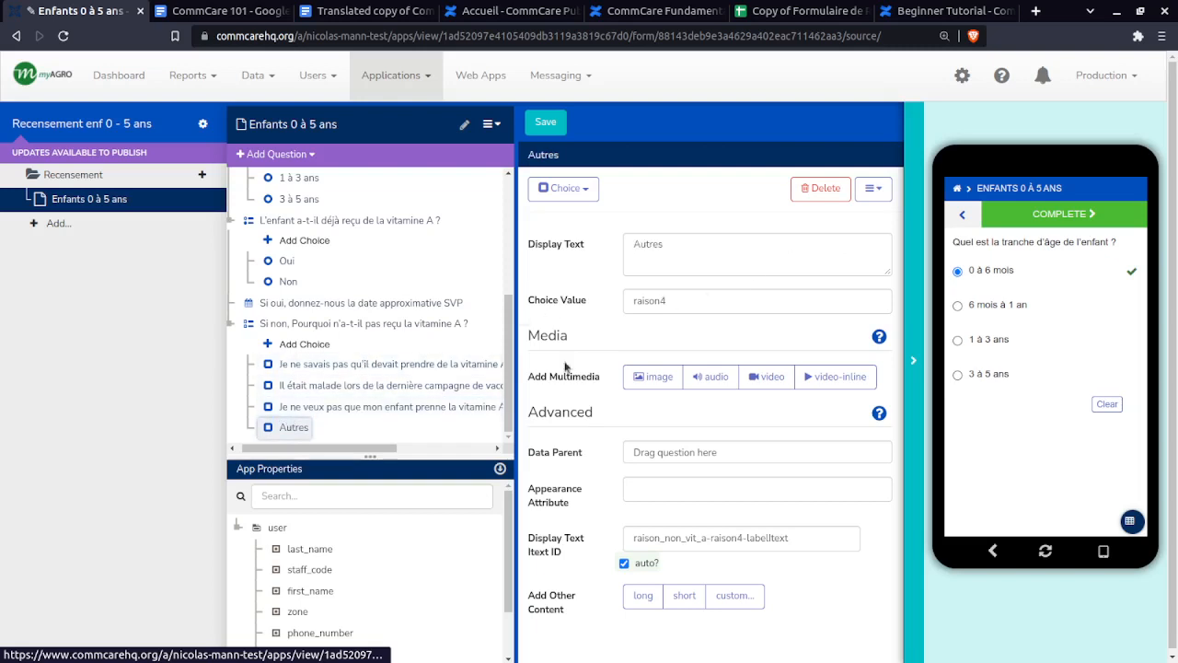
left_click(339, 329)
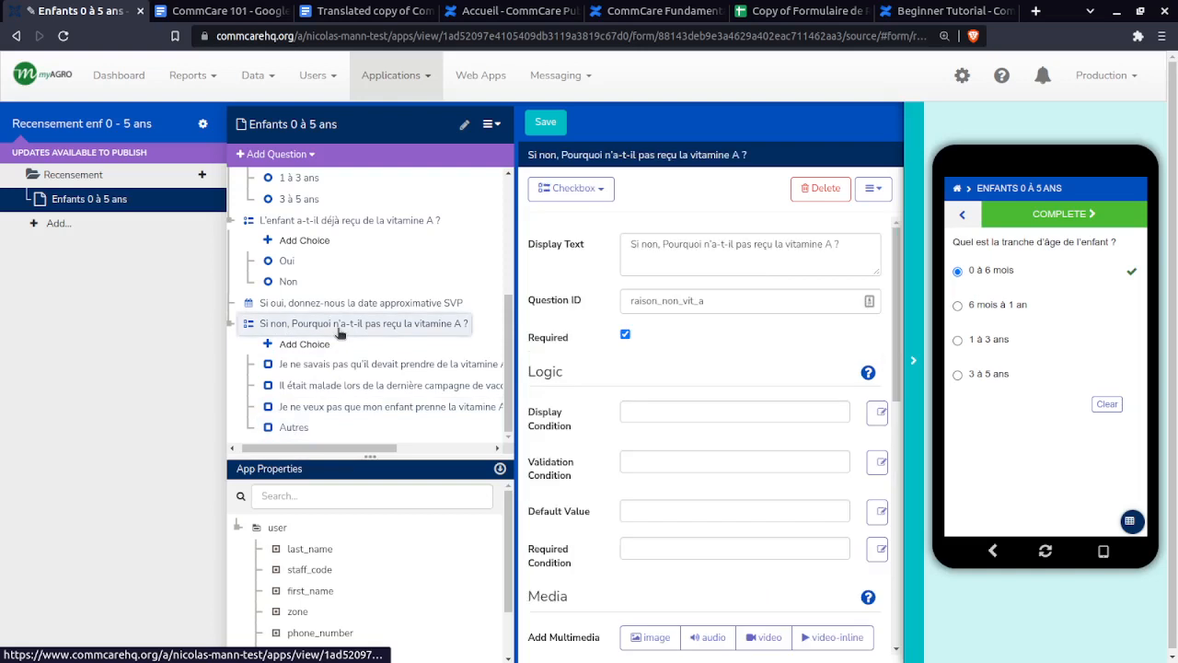
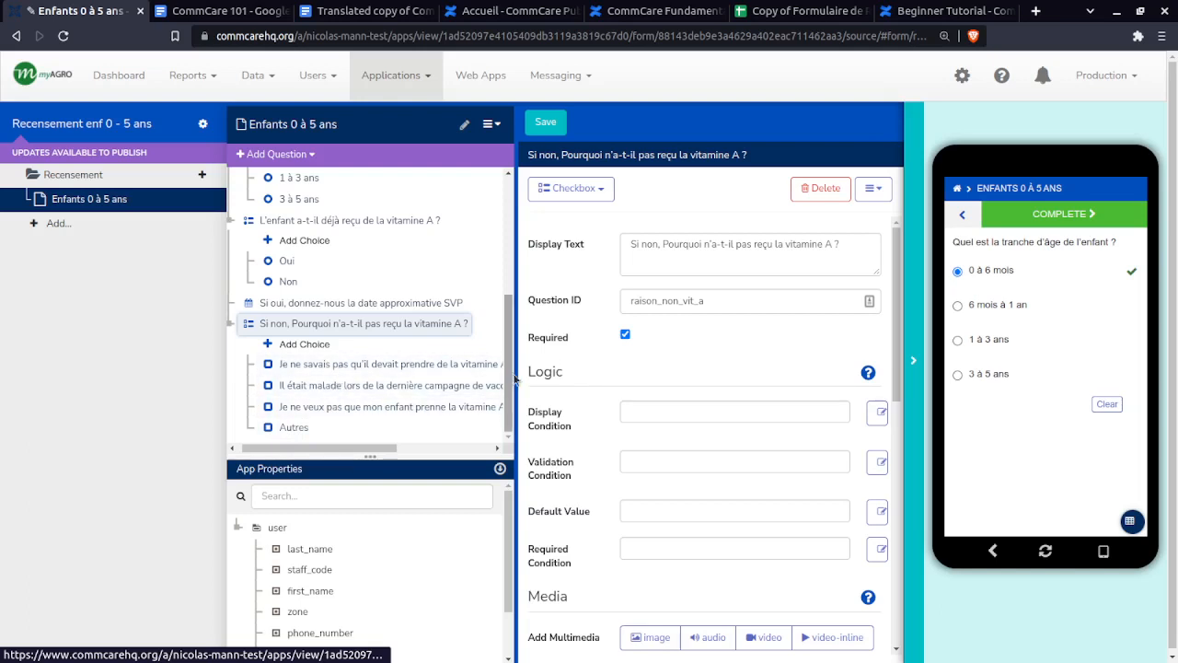
- Copy the row 23 label text from the form specification spreadsheet
mouse_move(517, 376)
left_mouse_down()
mouse_move(757, 384)
mouse_move(512, 385)
left_mouse_up()
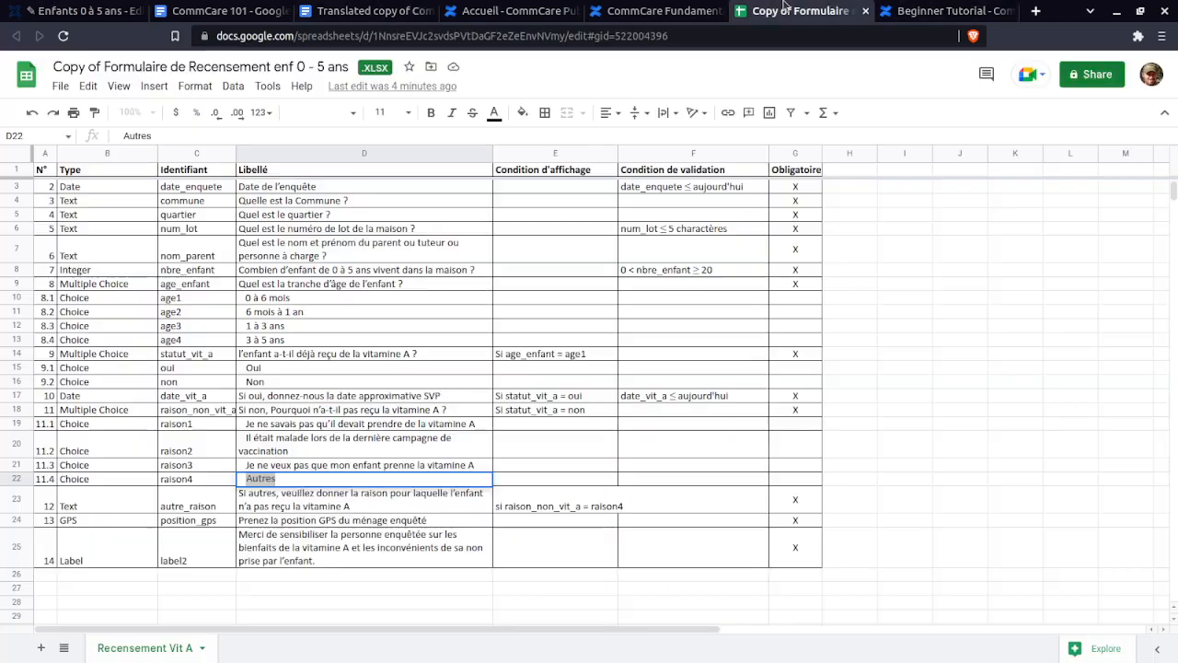
left_click(801, 10)
left_click(120, 511)
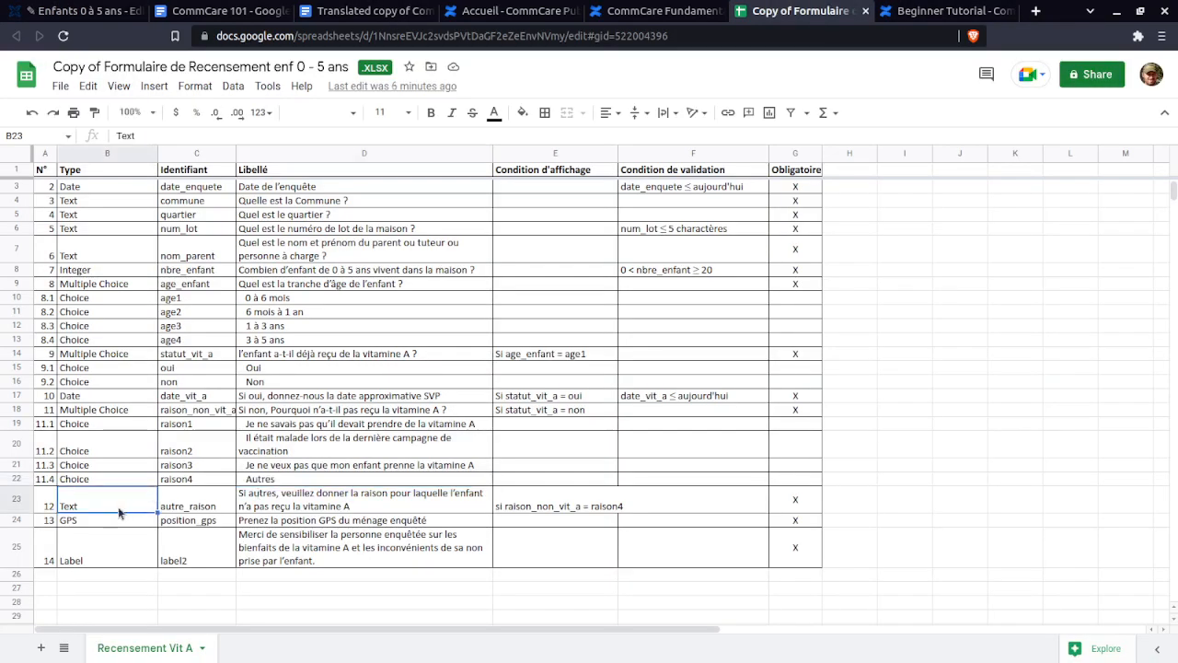
left_click_drag(163, 506, 414, 506)
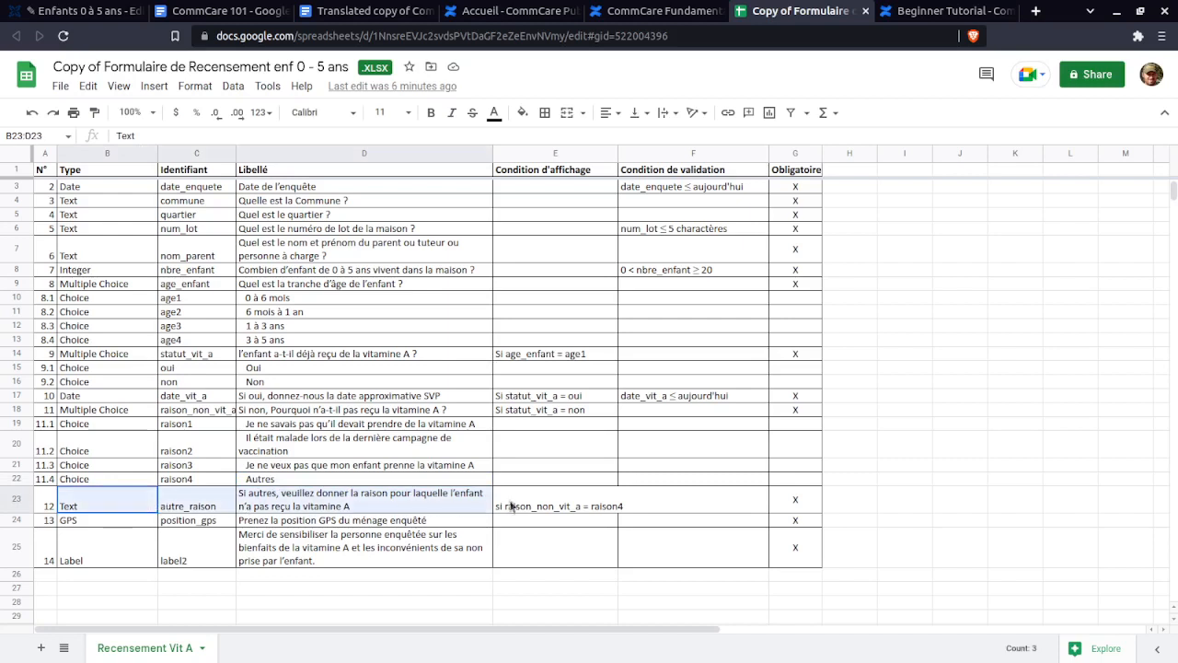
left_click_drag(512, 505, 515, 507)
double_click(368, 506)
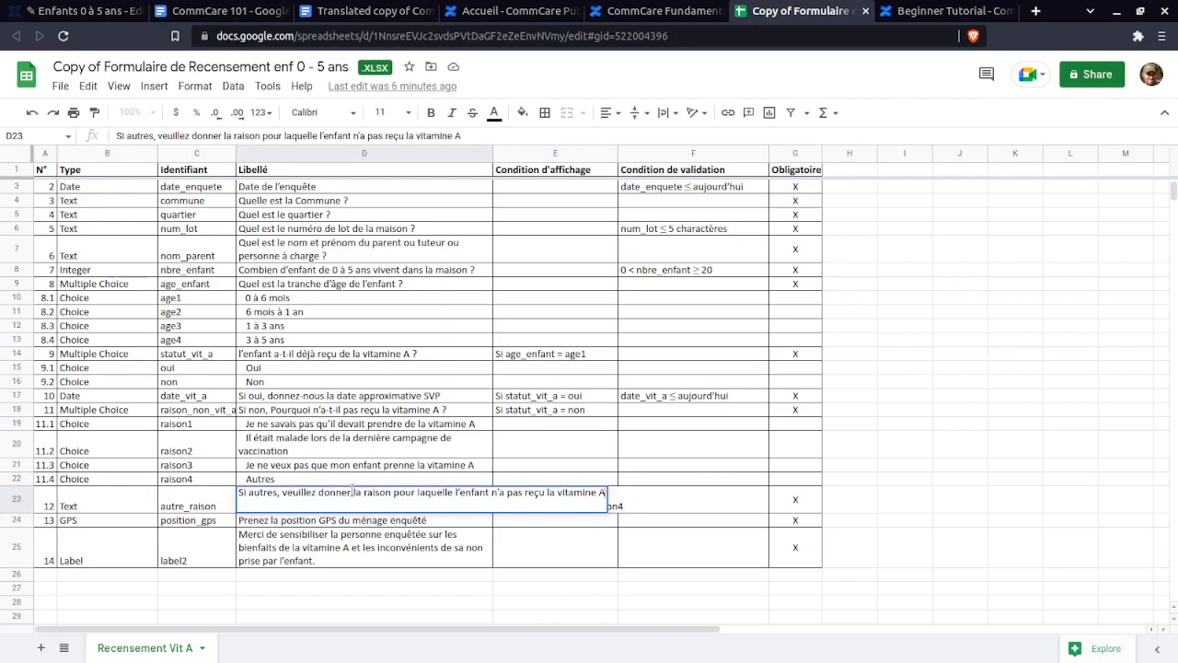
triple_click(352, 492)
key("ctrl+c")
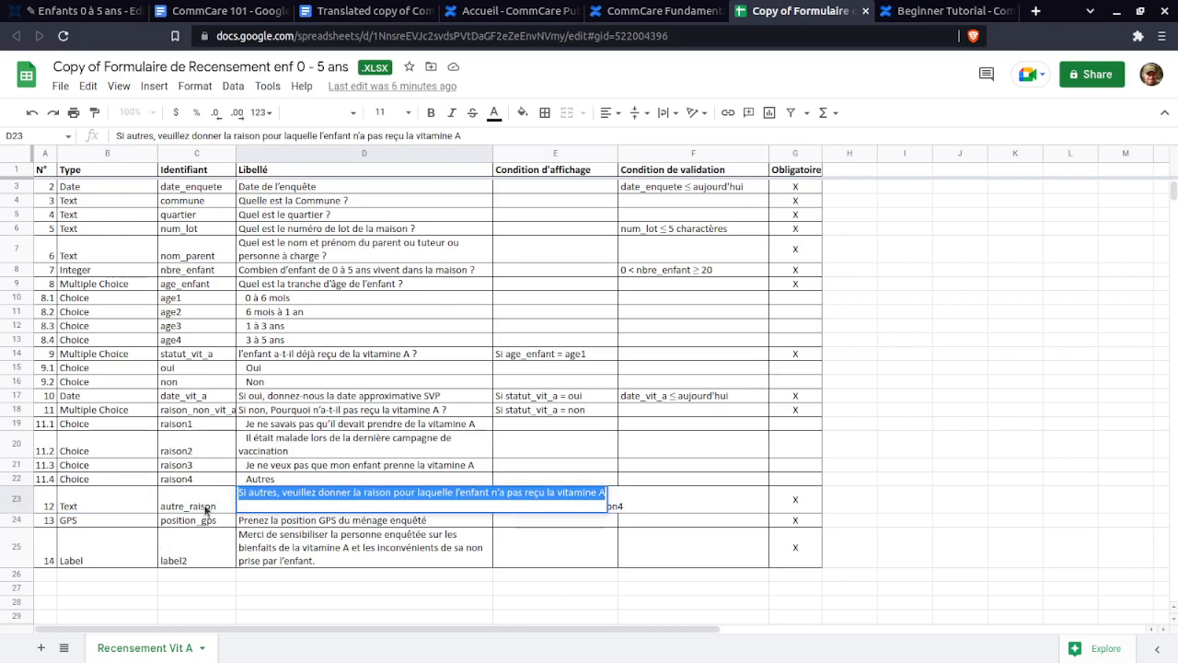
left_click(651, 495)
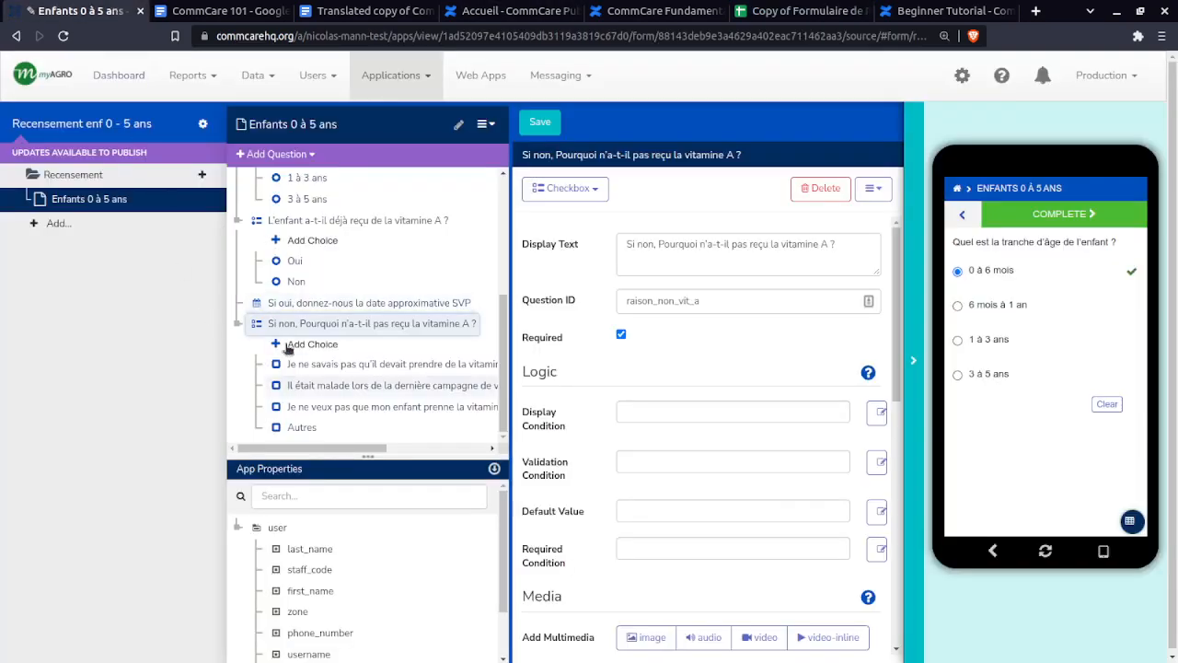
- Add a Text question whose display text is the copied row 23 label
left_click(275, 154)
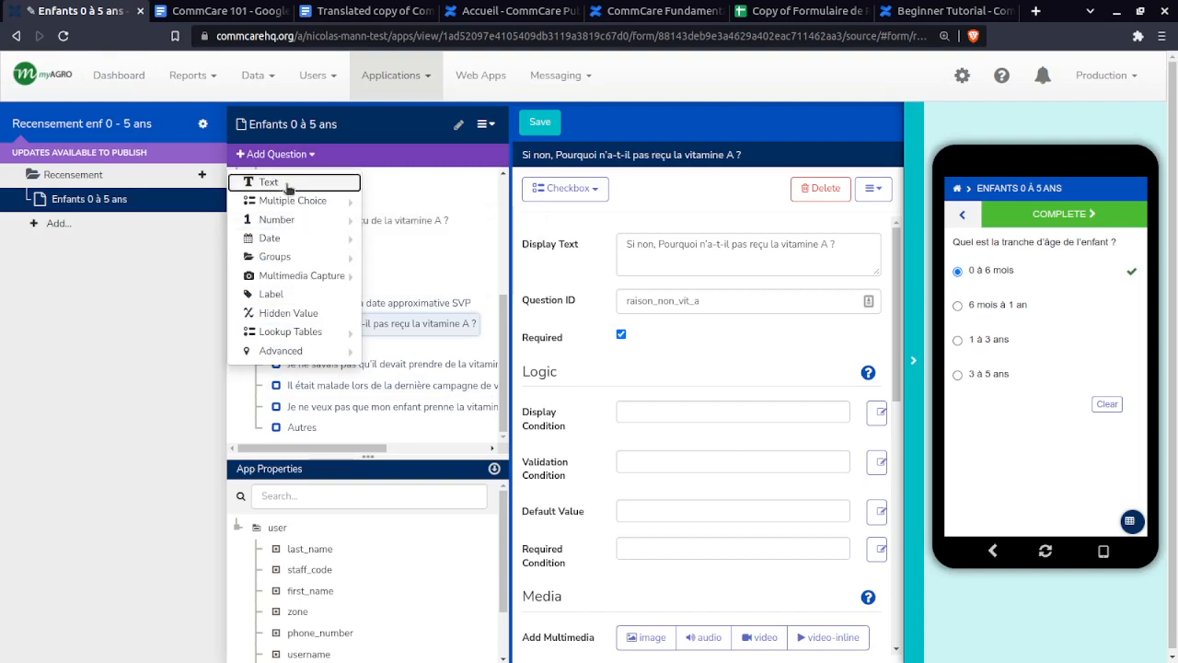
left_click(288, 185)
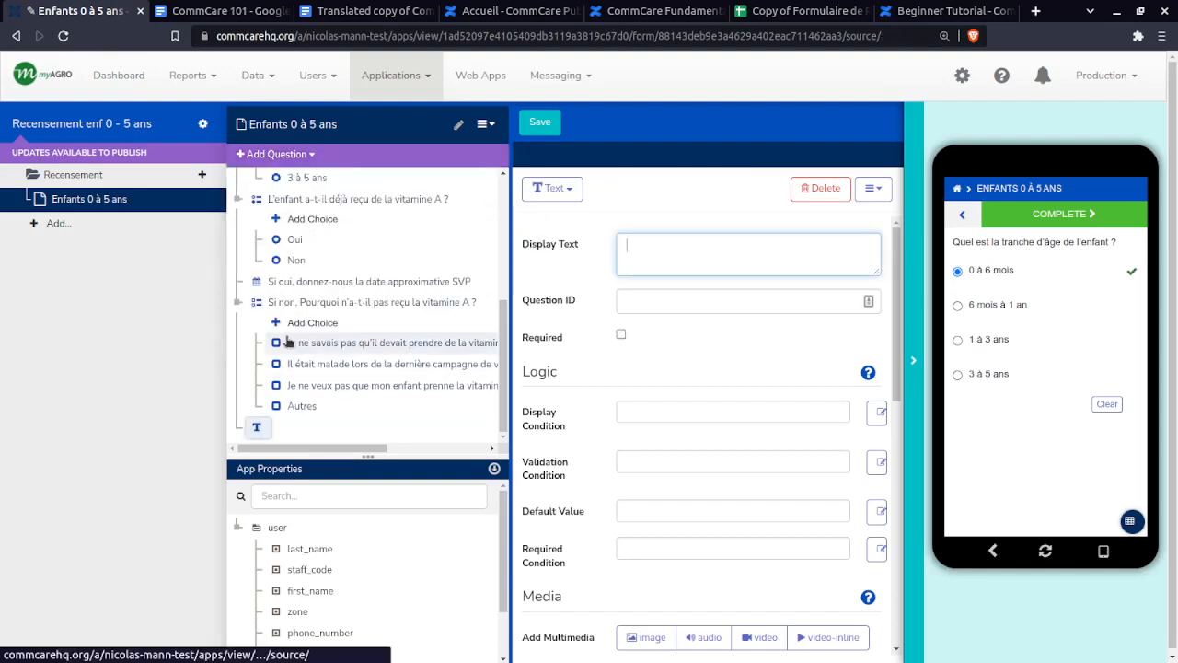
key("ctrl+v")
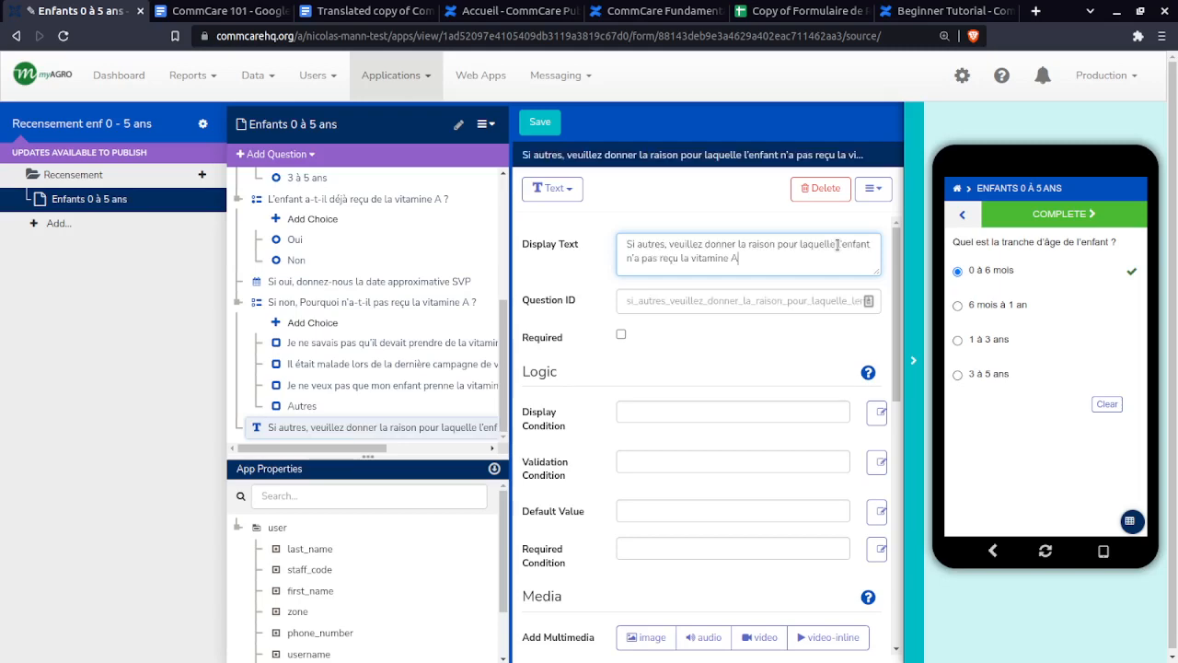
key("ctrl+v")
left_click_drag(740, 269, 589, 118)
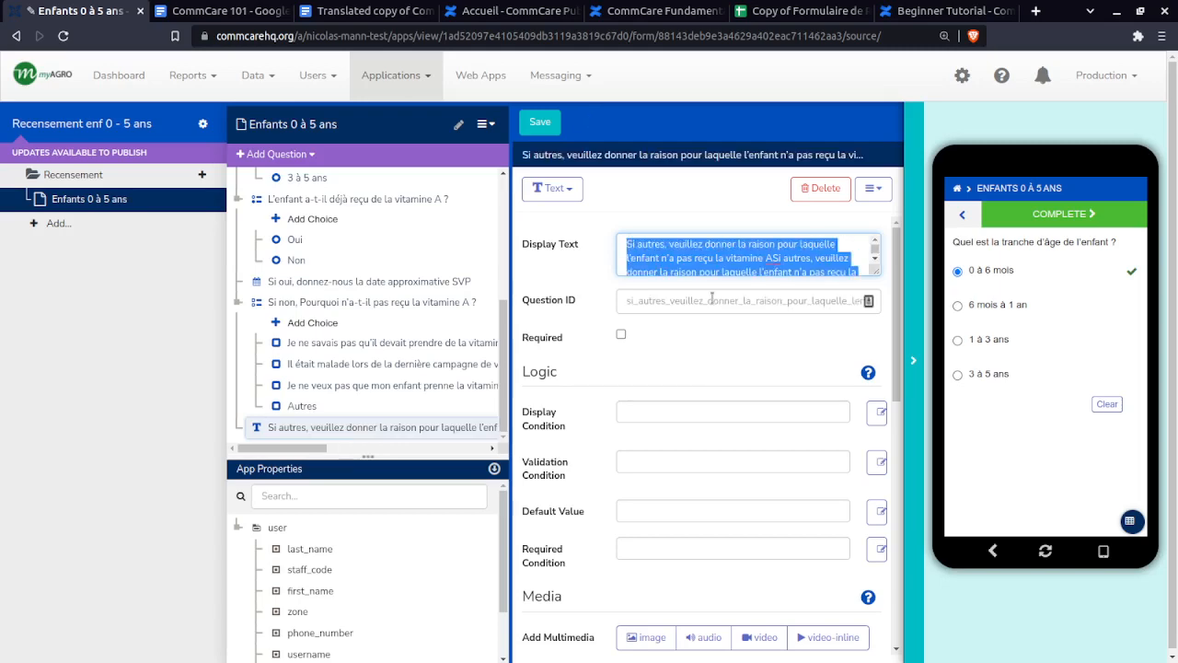
key("ctrl+v")
- Set the question ID to autre_raison, copied from the spec sheet, and make it required
left_click(763, 6)
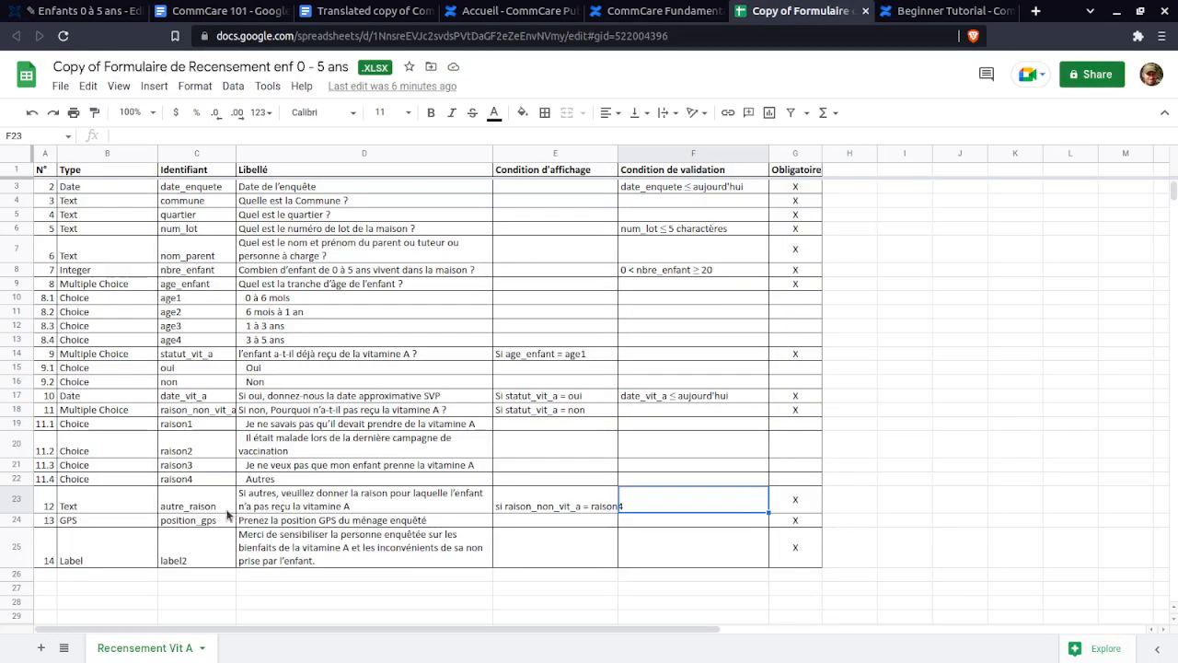
left_click(199, 509)
double_click(199, 492)
key("ctrl+c")
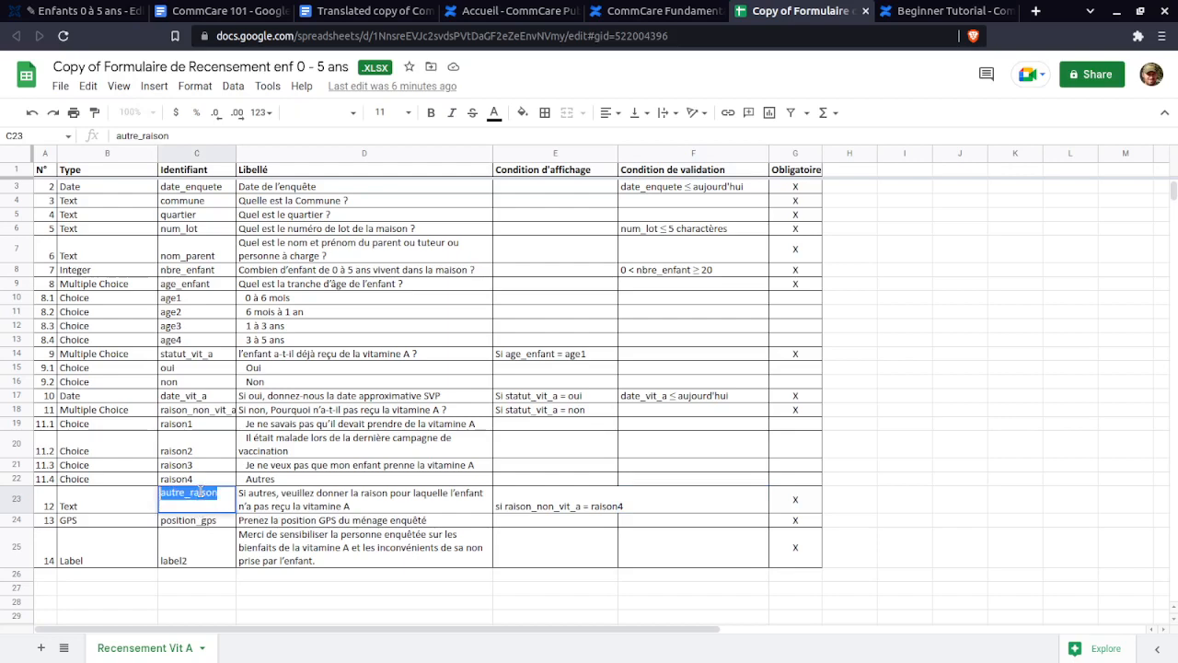
left_click(78, 10)
triple_click(620, 300)
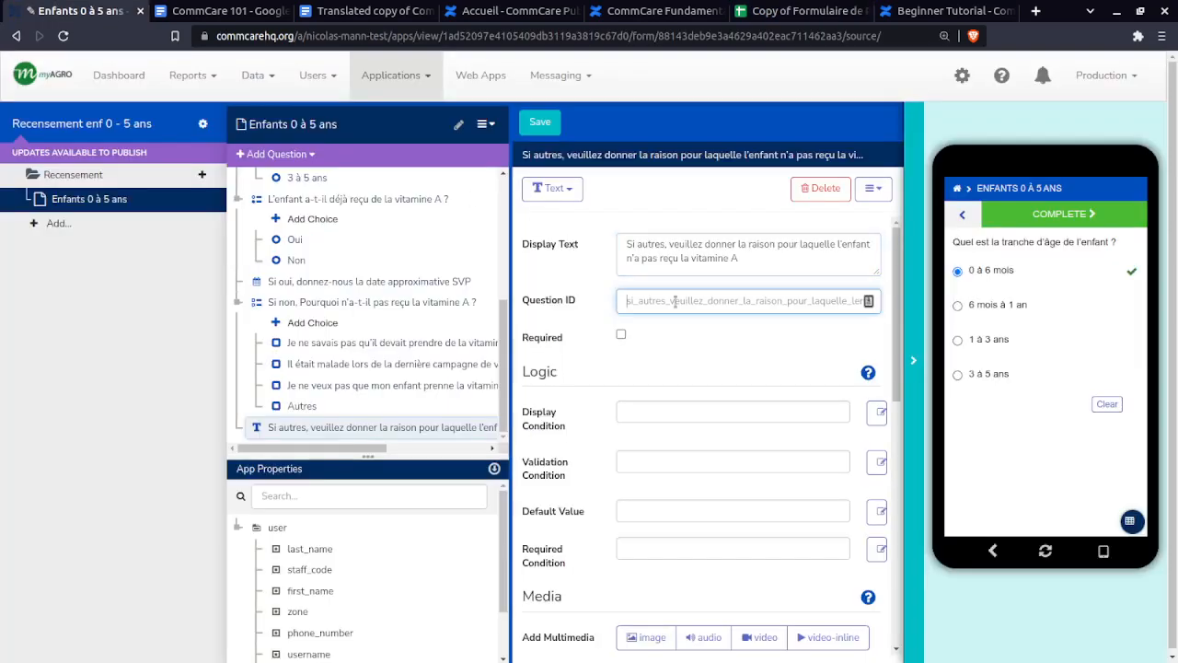
key("ctrl+v")
left_click(621, 335)
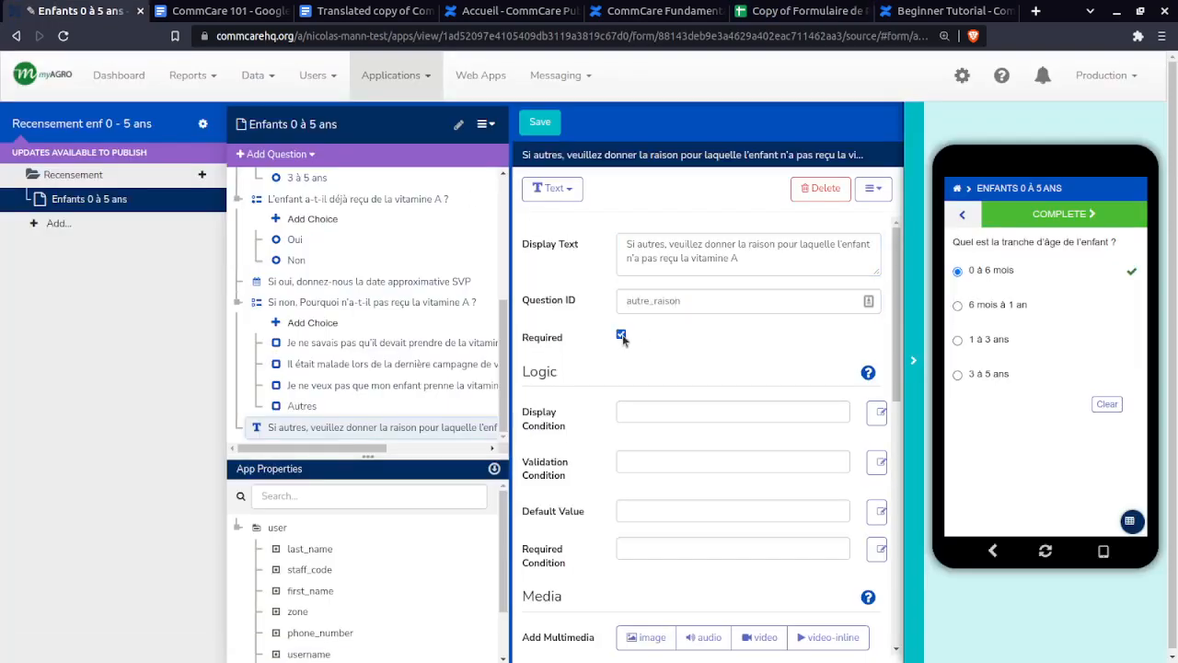
left_click(682, 10)
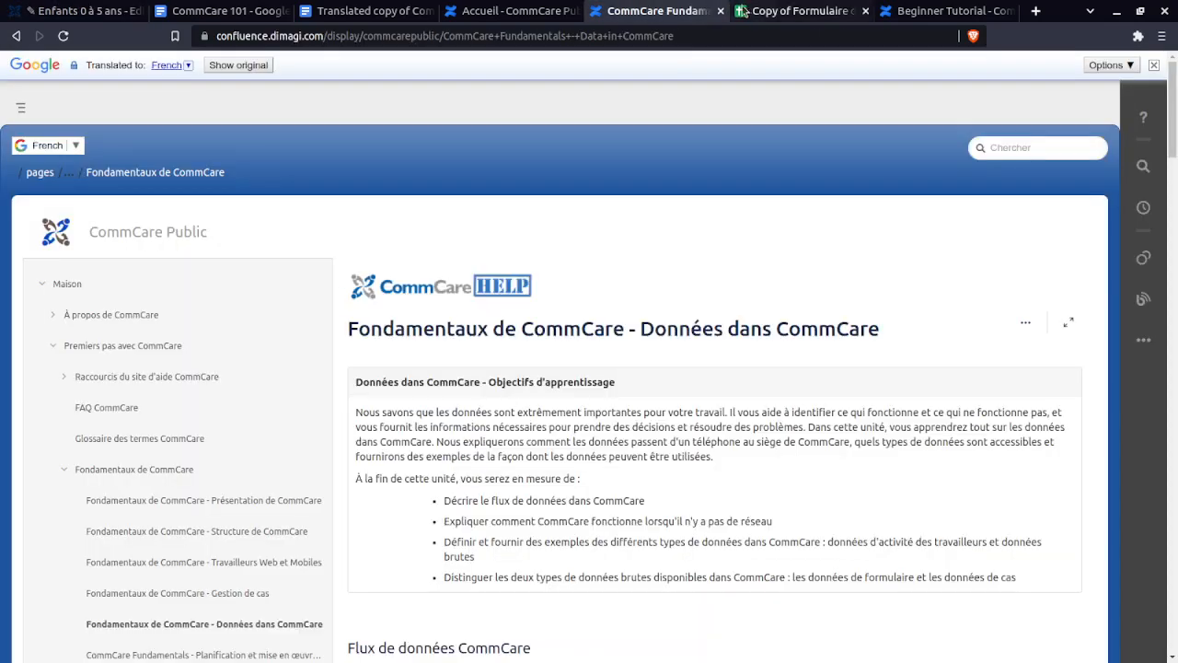
- Go back to the CommCare HQ form editor with the new autre_raison question
left_click(78, 10)
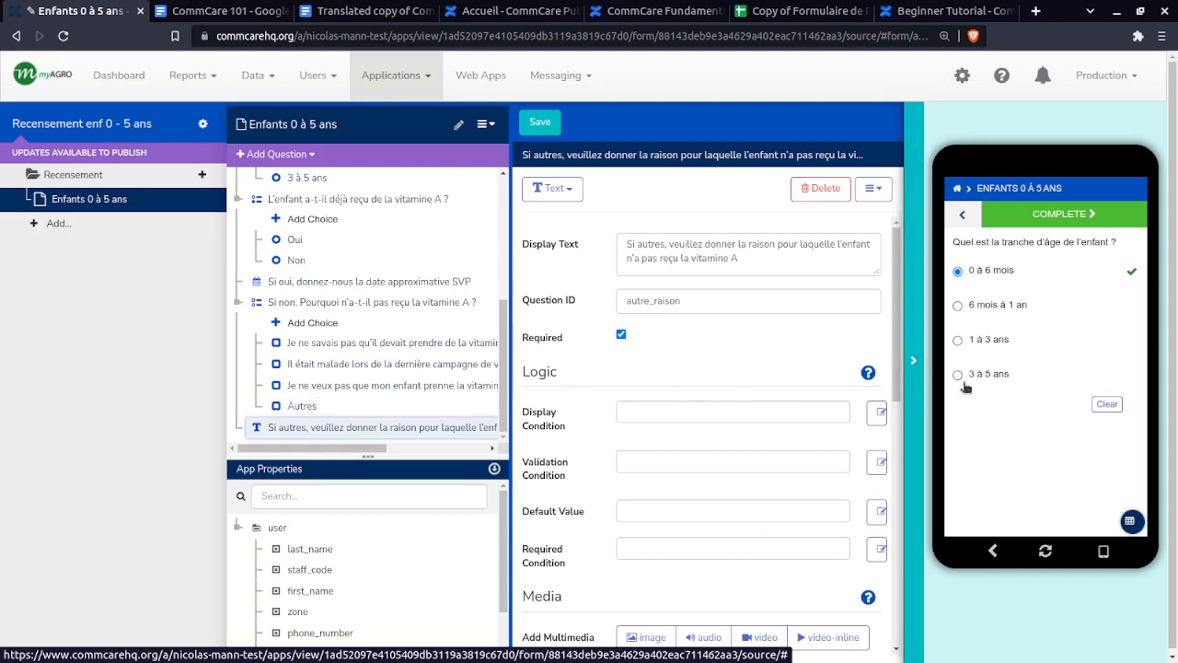
- Hide the app preview and put raison_non_vit_a into autre_raison's display condition
left_click(923, 385)
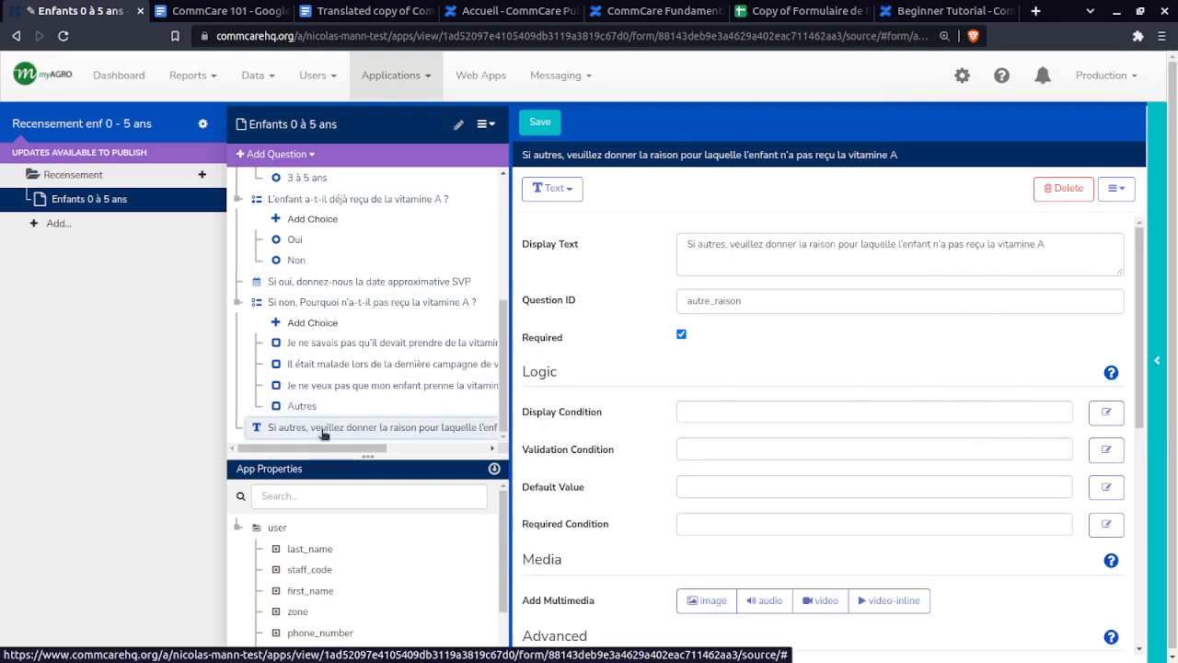
left_click(1108, 414)
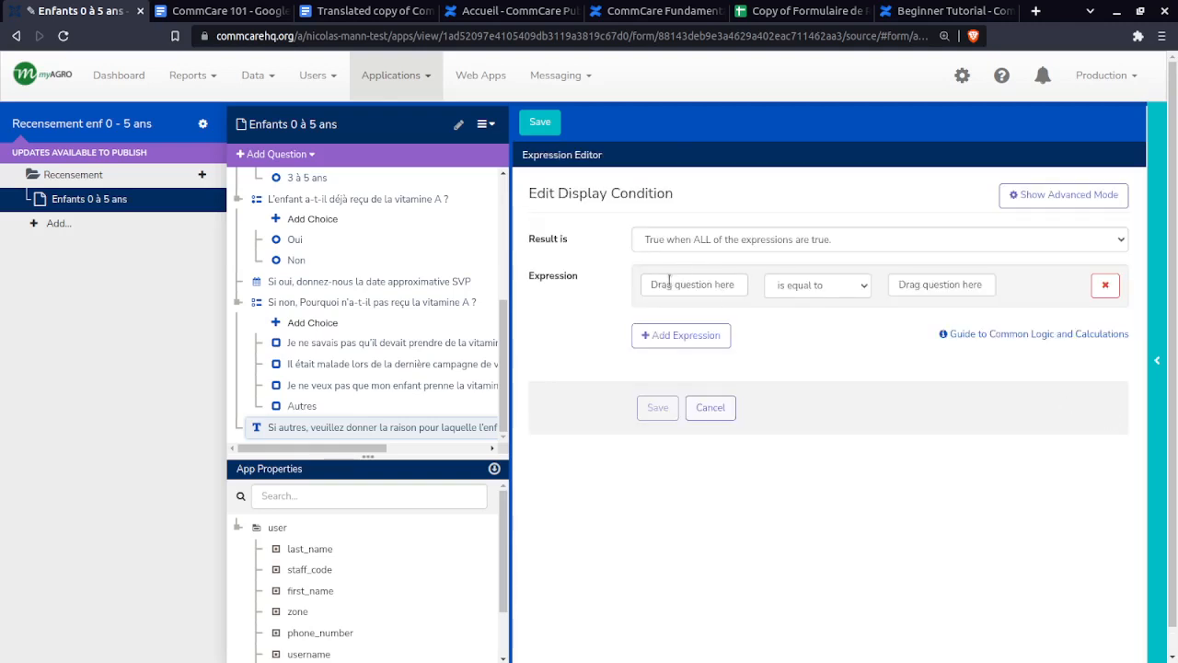
left_click(669, 284)
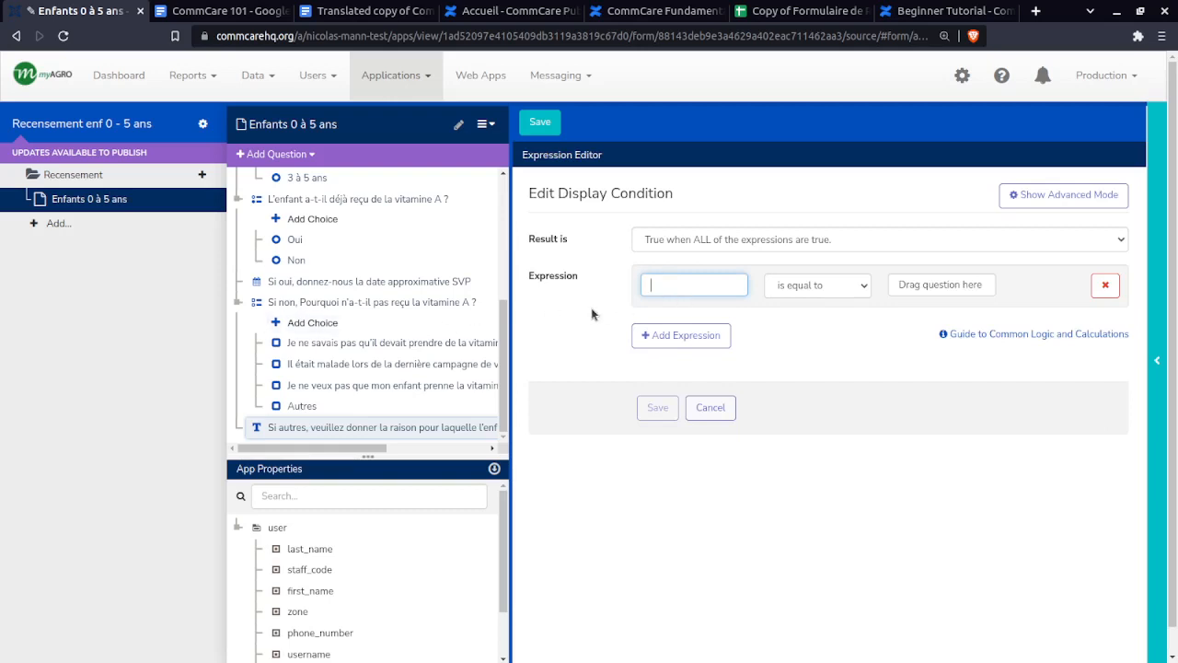
left_click(699, 214)
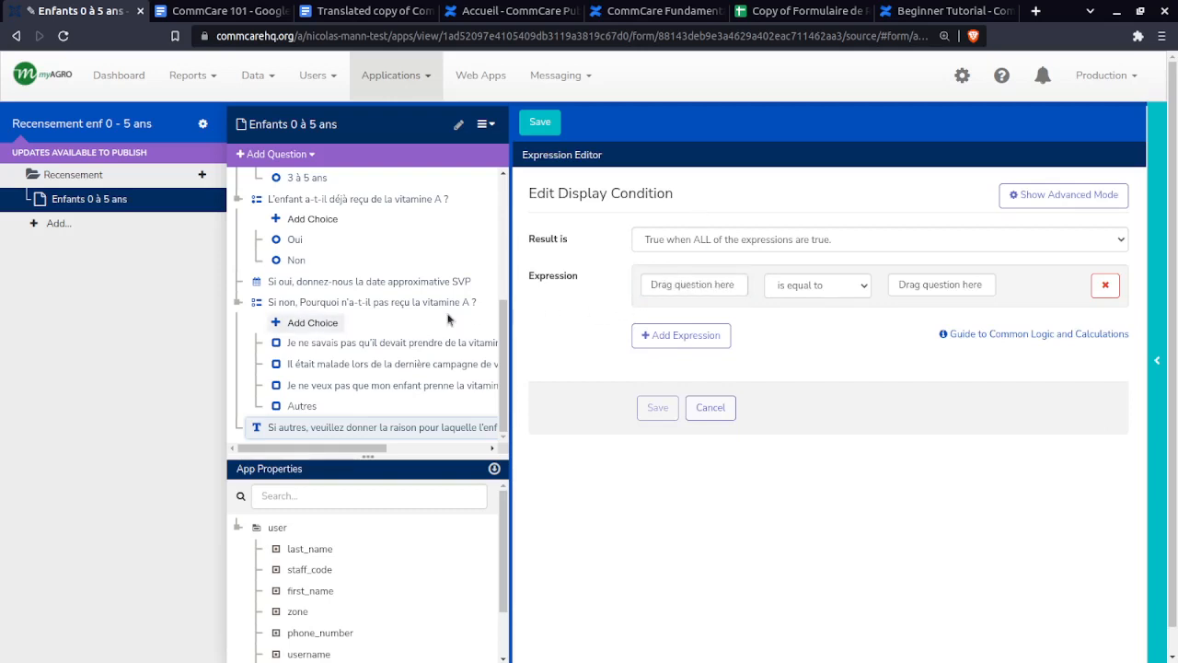
left_click_drag(283, 308, 654, 285)
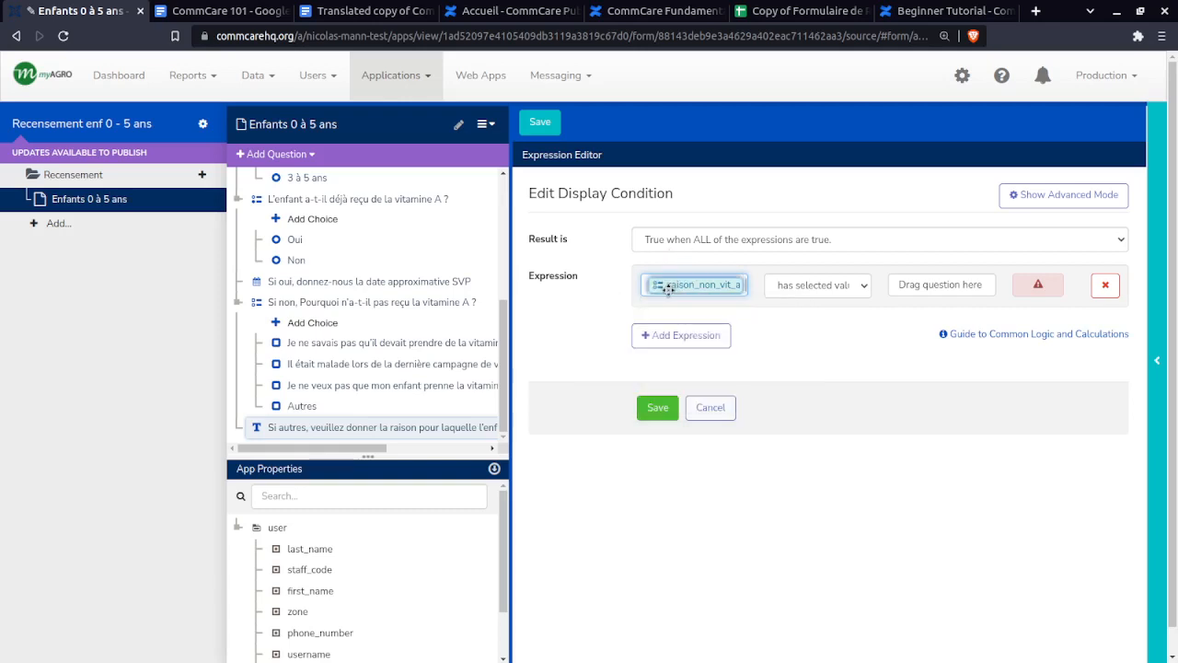
mouse_move(672, 287)
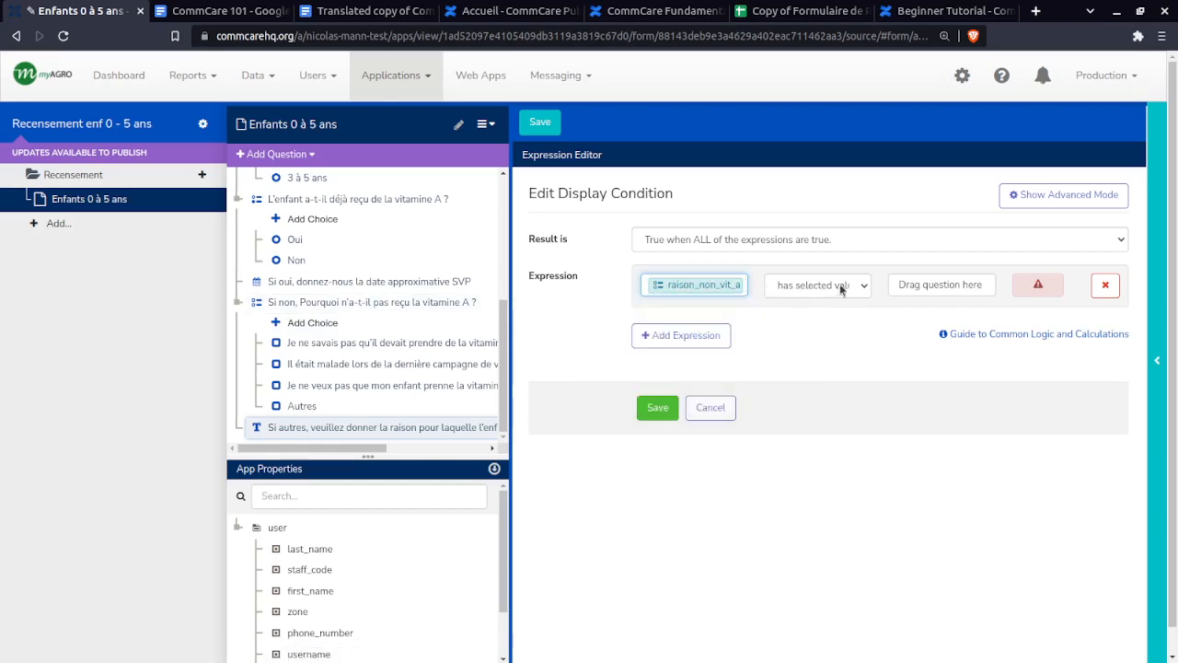
- Compare it using 'has selected value' against the Autres choice (raison4) and save the condition
left_click(866, 289)
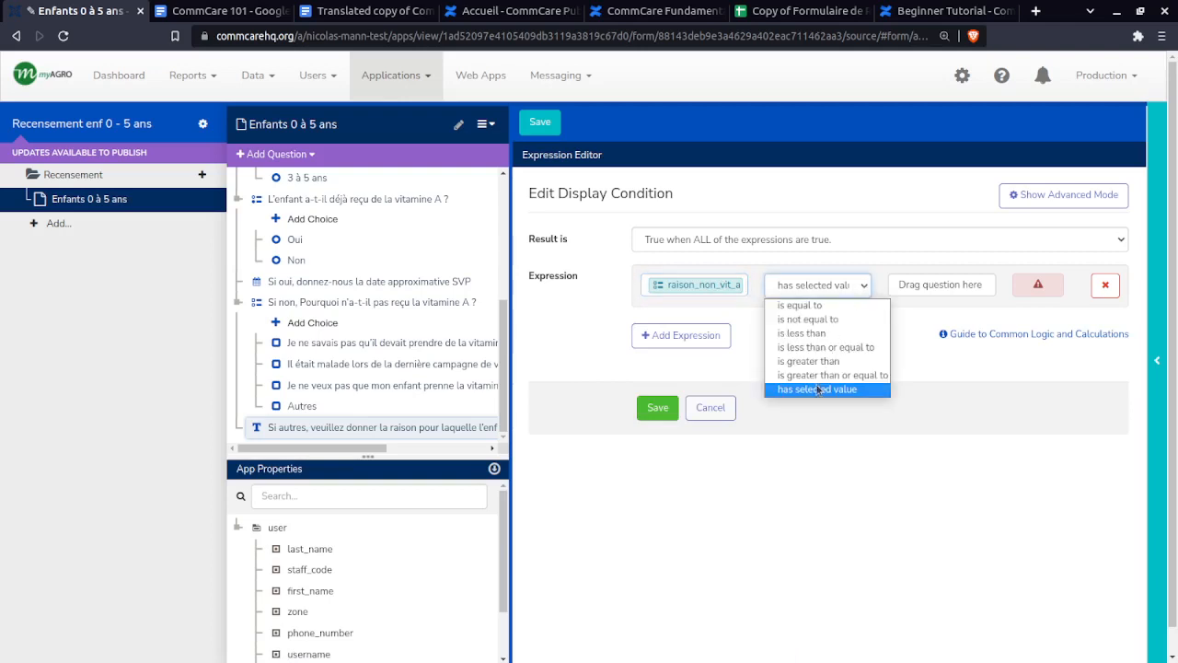
left_click(920, 276)
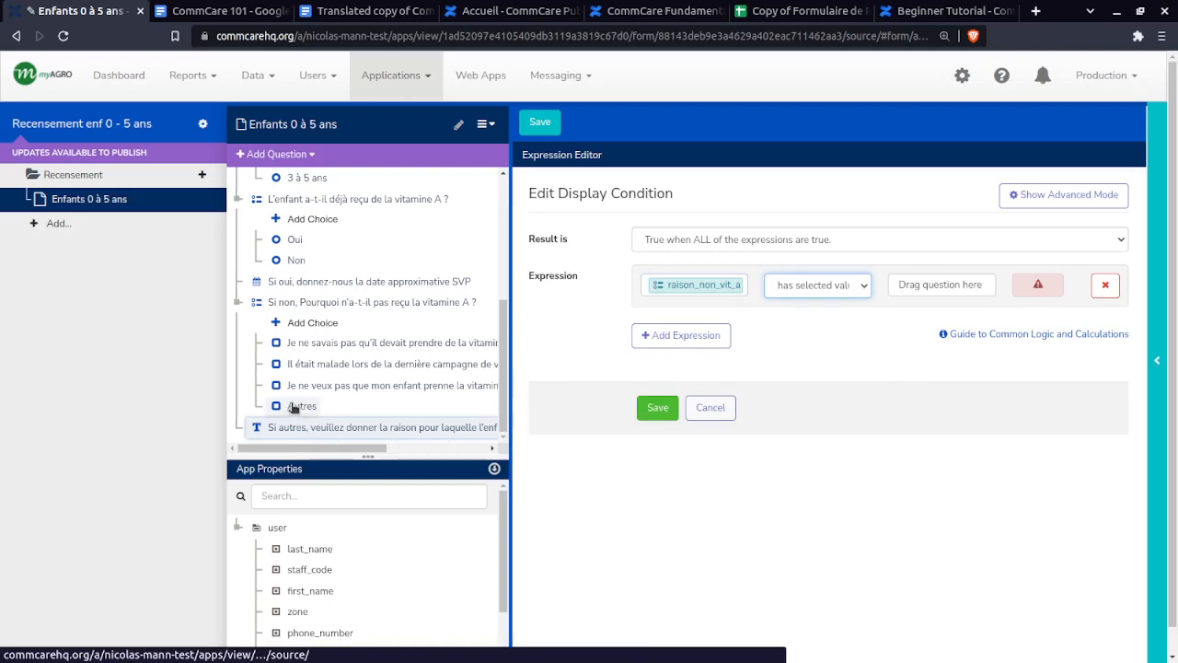
left_click_drag(294, 407, 941, 286)
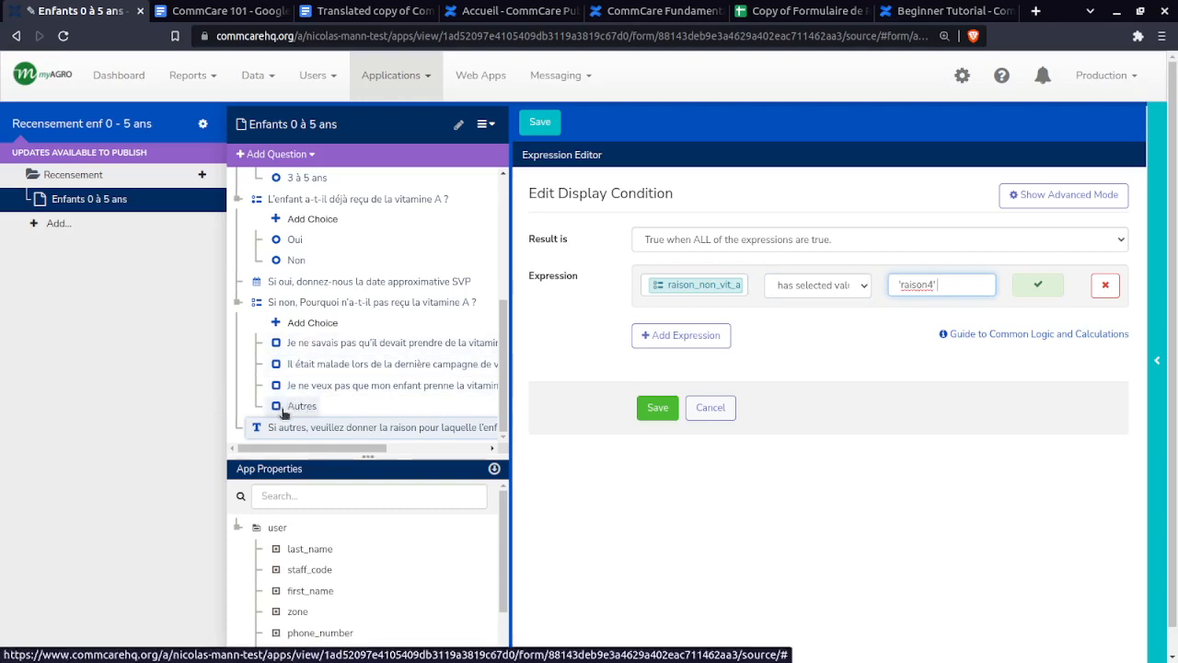
left_click_drag(948, 281, 889, 286)
left_click(929, 285)
left_click(864, 288)
left_click(863, 288)
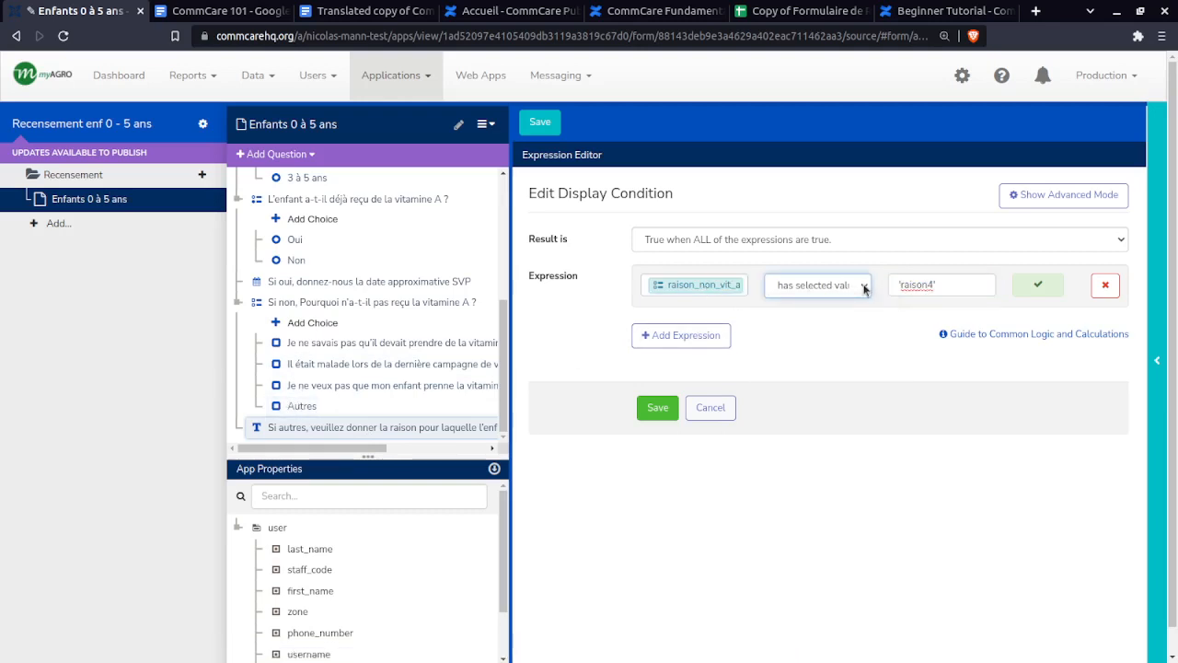
left_click(665, 409)
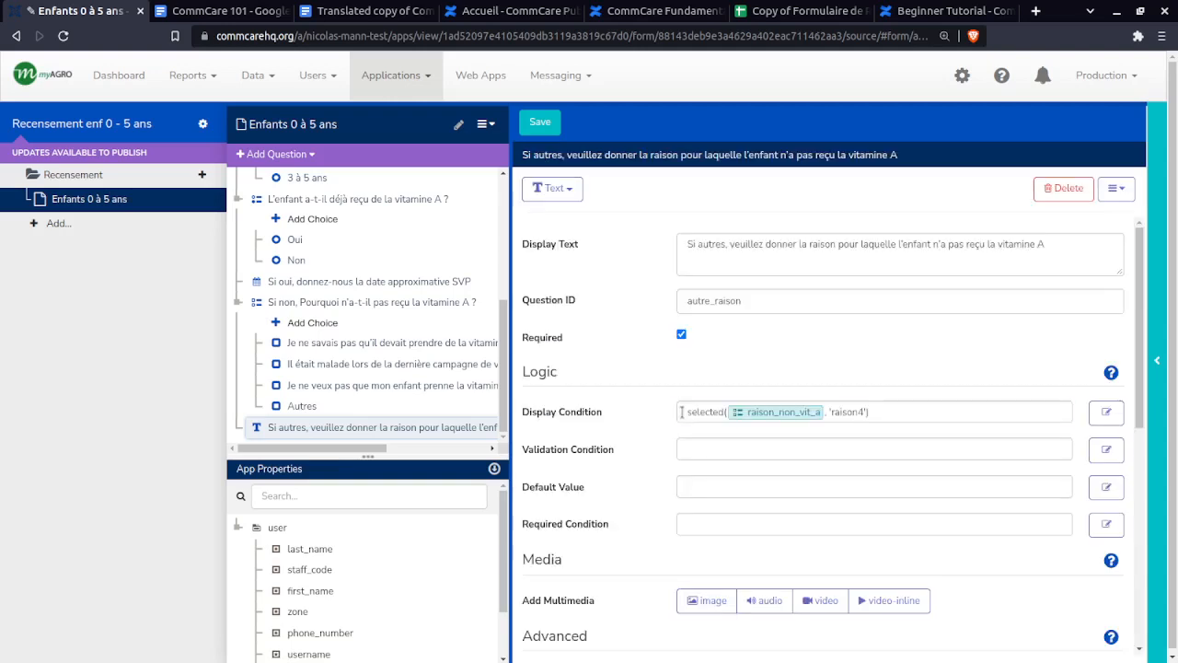
- Try appending a second raison_non_vit_a = 'raison4' reference to the condition, then delete it
left_click_drag(683, 412, 759, 399)
left_click(935, 410)
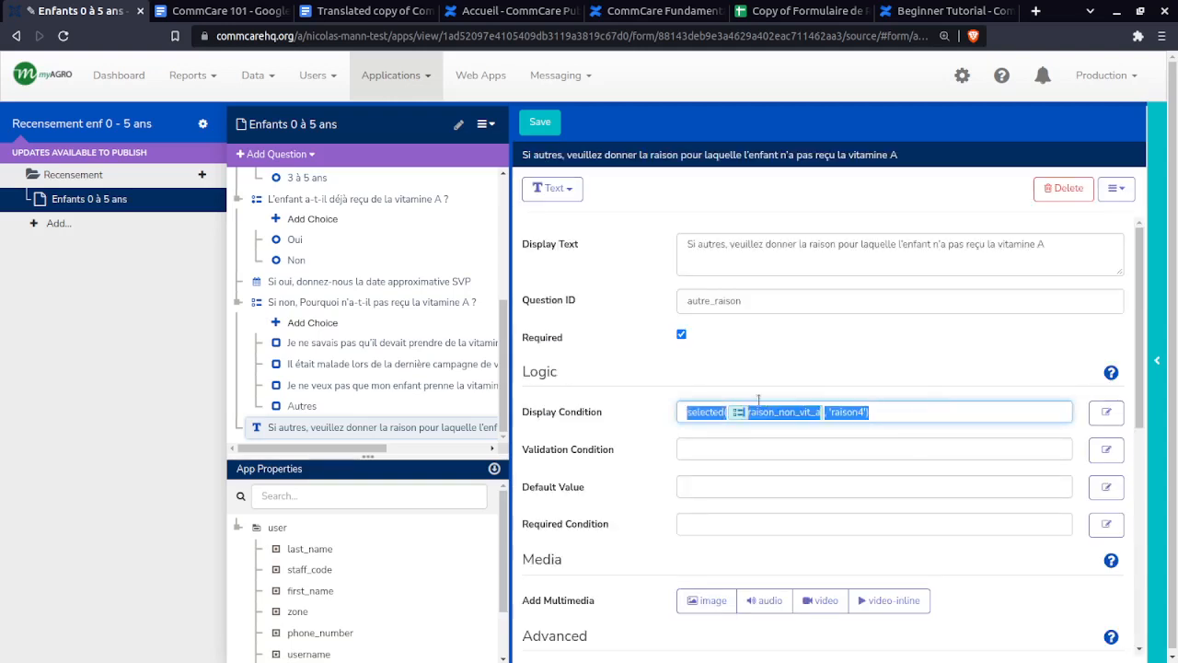
left_click(678, 416)
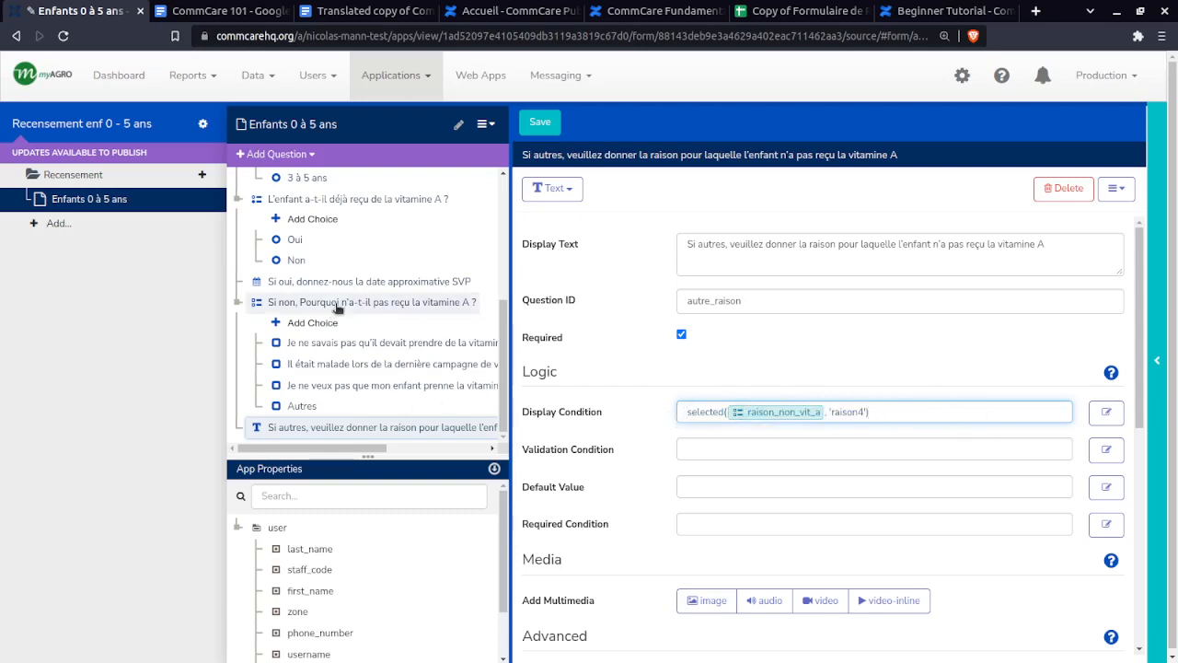
left_click_drag(338, 306, 955, 419)
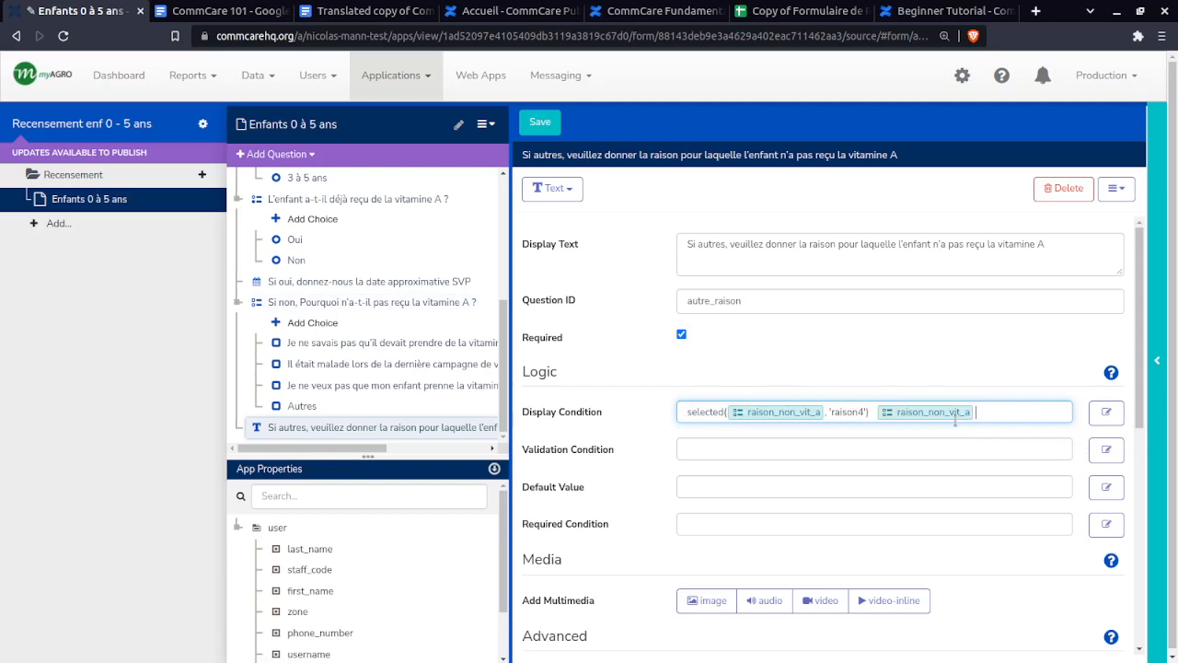
type("= 'raison4'")
left_click_drag(1039, 412, 876, 412)
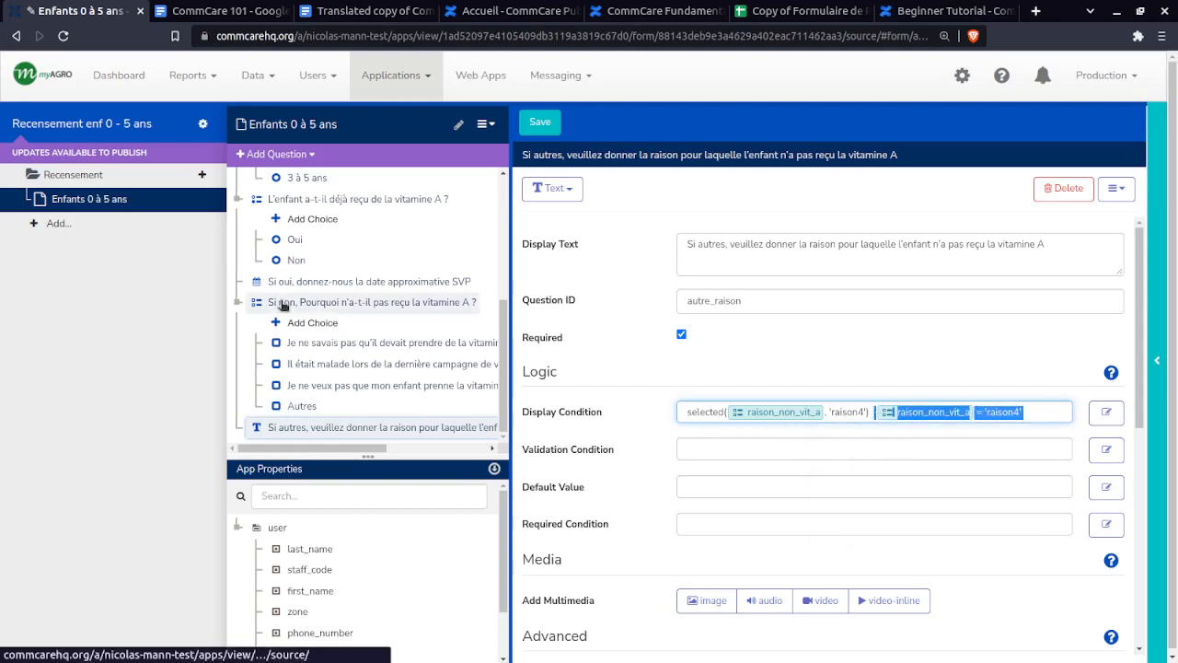
left_click(1064, 410)
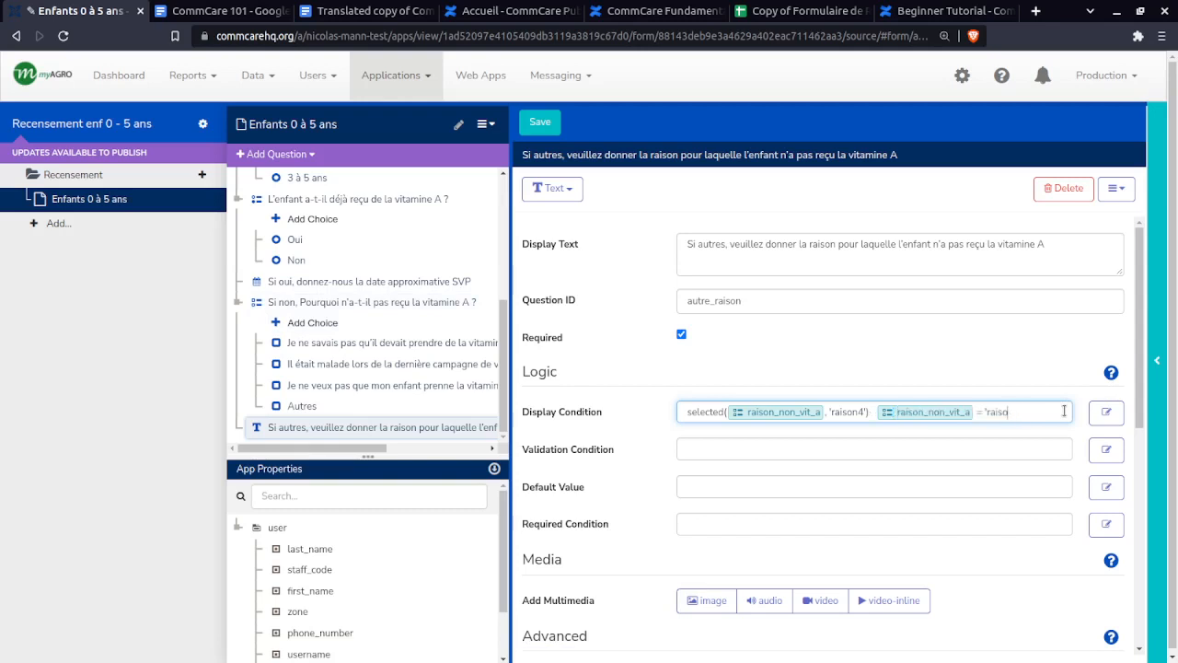
key("BackSpace")
key("BackSpace")
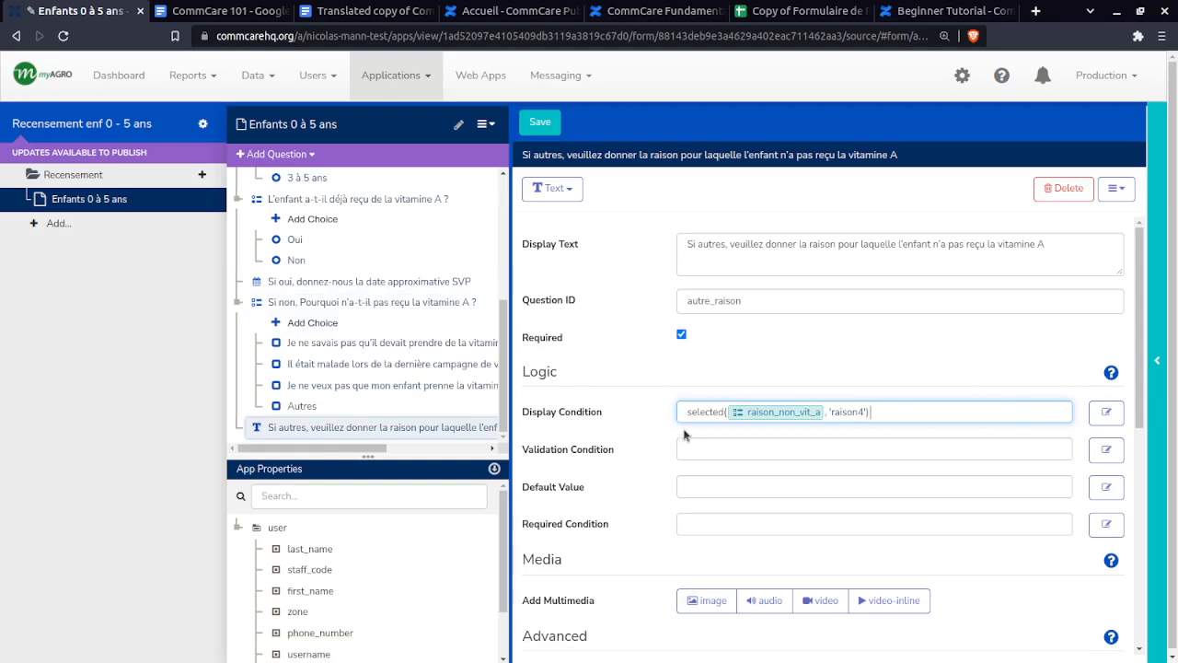
- Review the display condition text, leaving it as the raison4 selected-value check
left_click_drag(687, 411, 724, 411)
left_click(701, 413)
left_click_drag(689, 412, 831, 412)
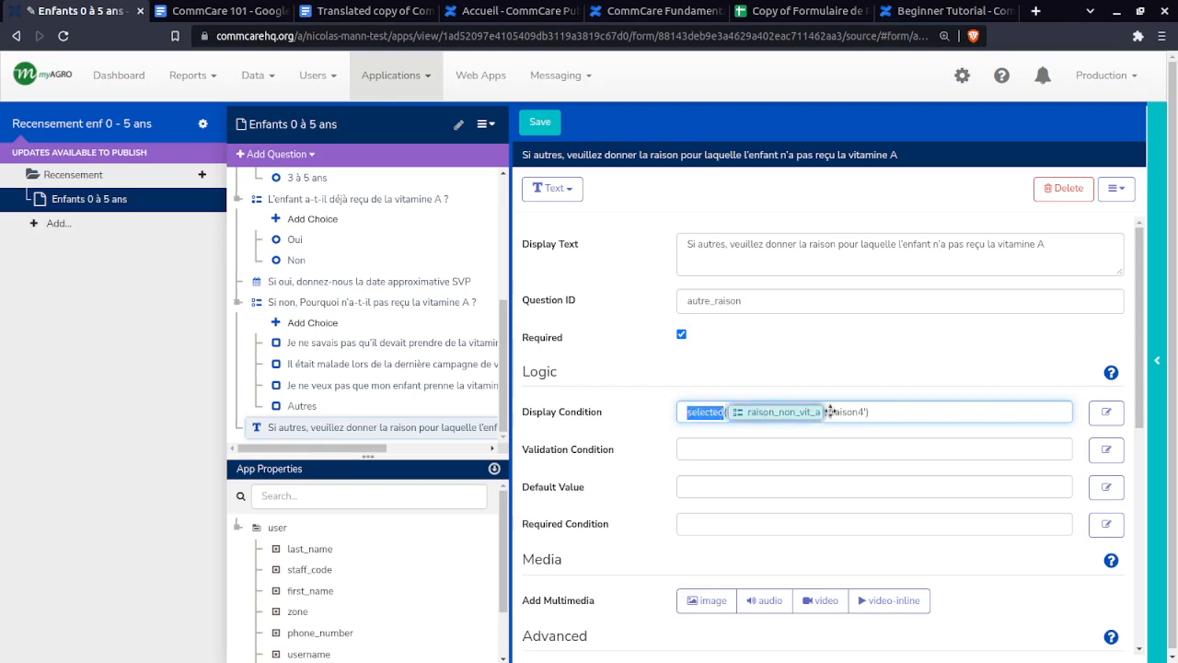
mouse_move(776, 413)
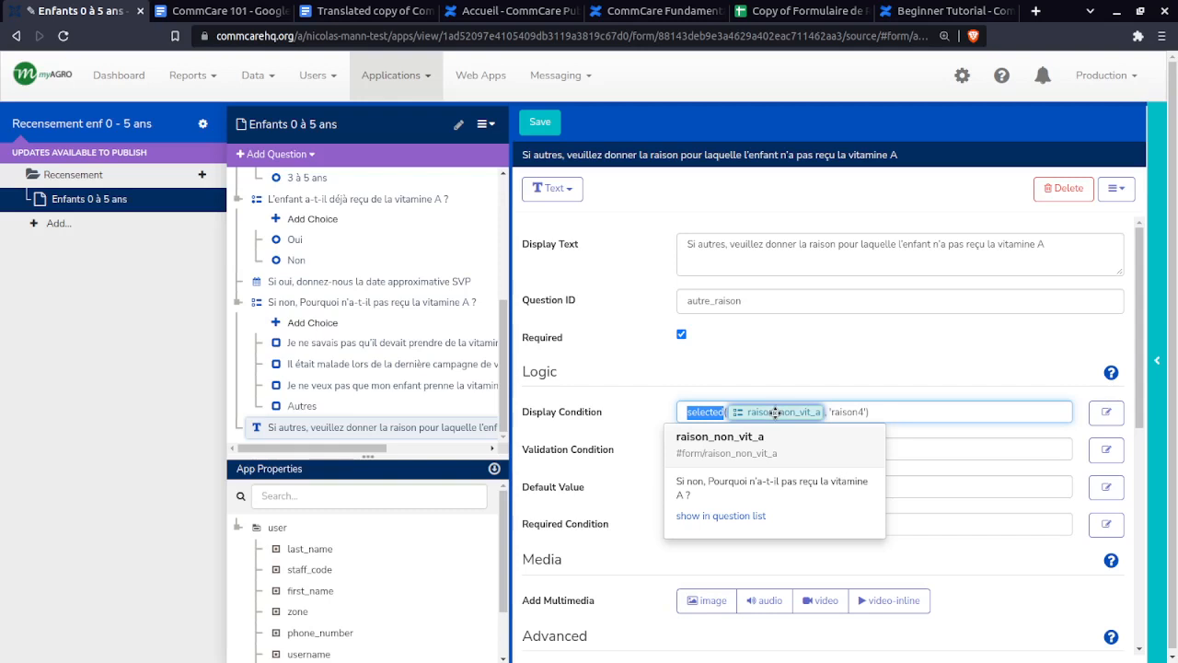
double_click(840, 411)
left_click(840, 412)
left_click_drag(868, 412, 840, 413)
left_click(839, 413)
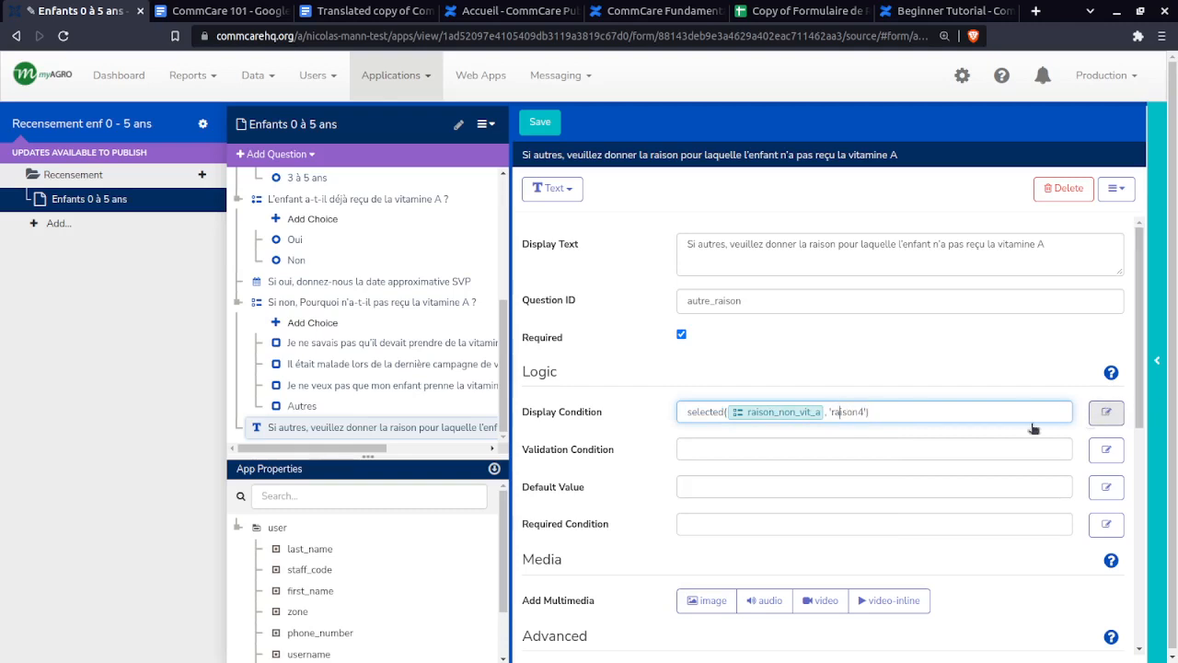
left_click_drag(812, 408, 678, 414)
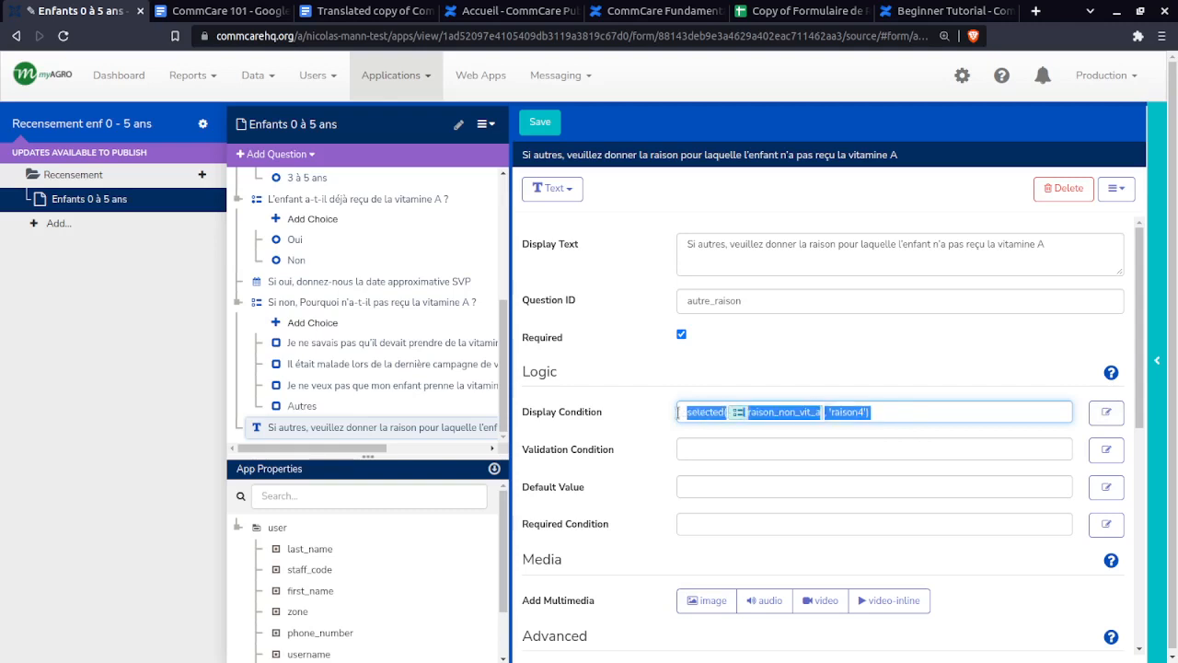
left_click(679, 416)
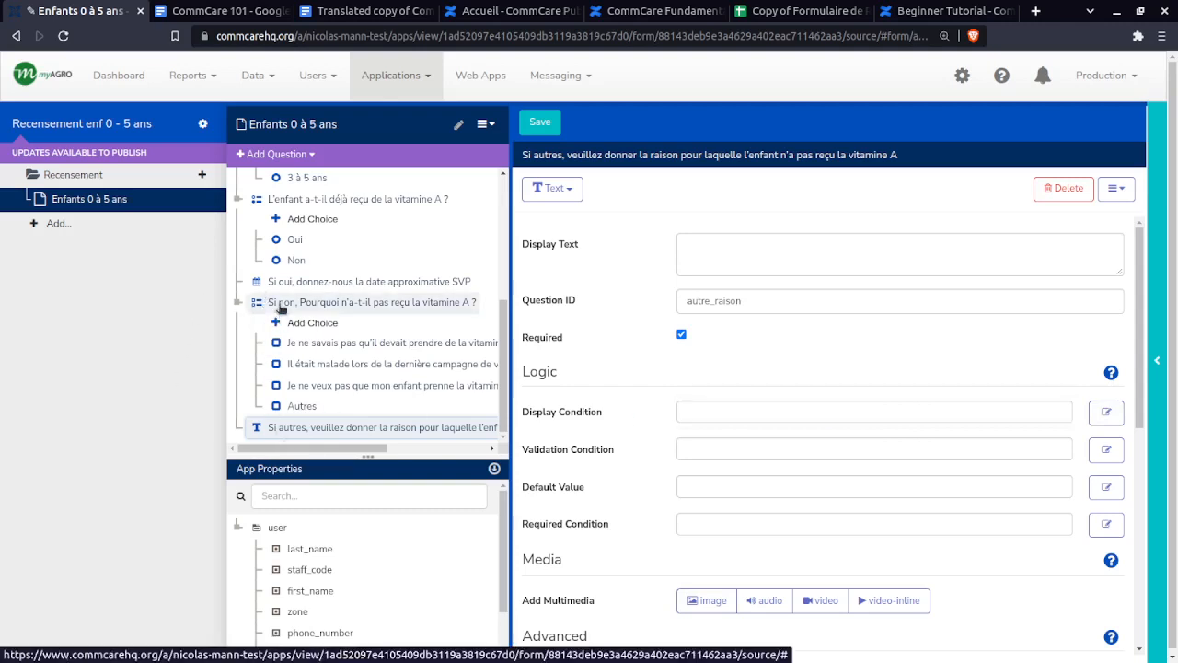
- Recheck the vitamin A reason questions, open the phone preview, and save the form
left_click(294, 309)
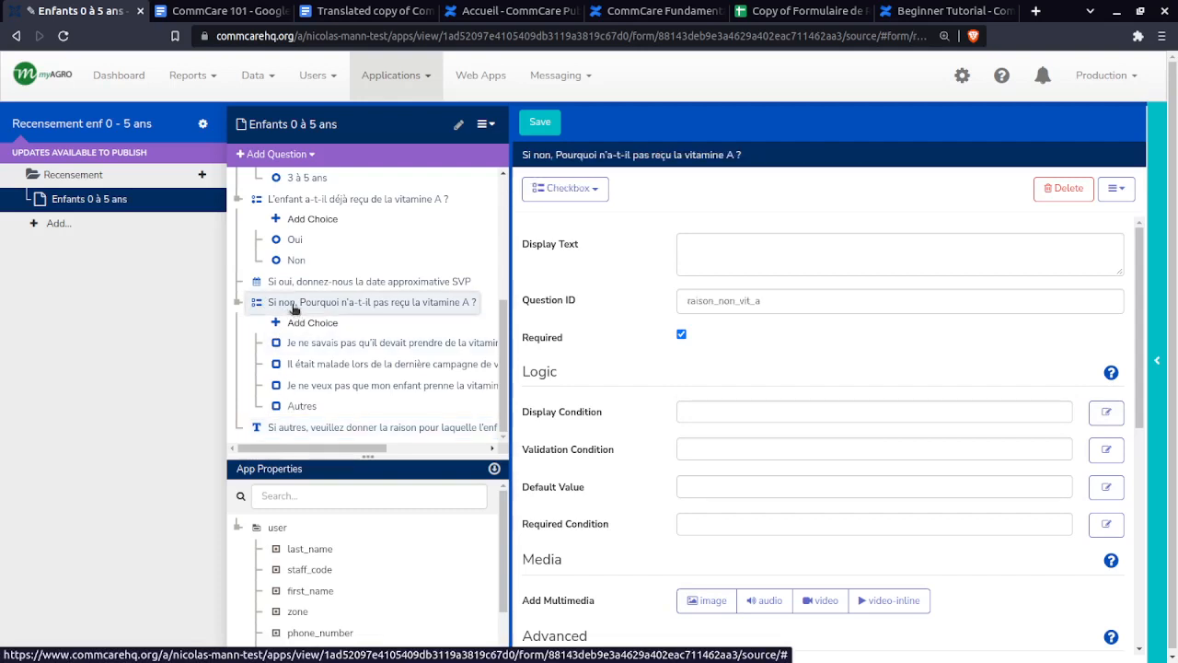
left_click(297, 425)
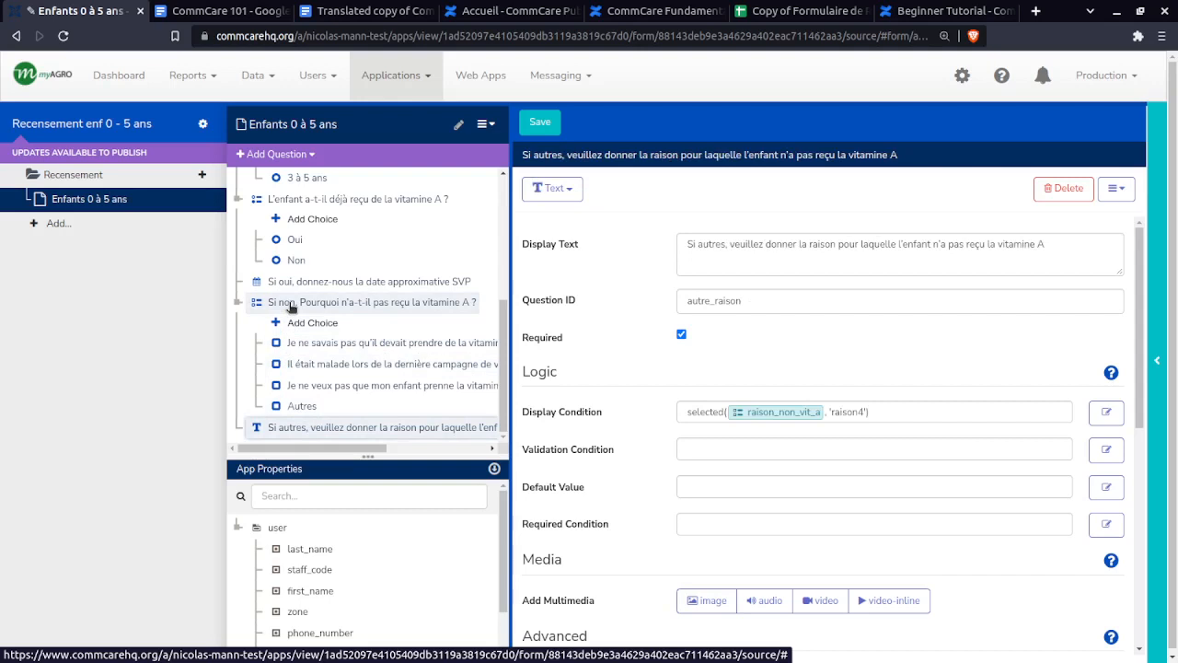
left_click(285, 306)
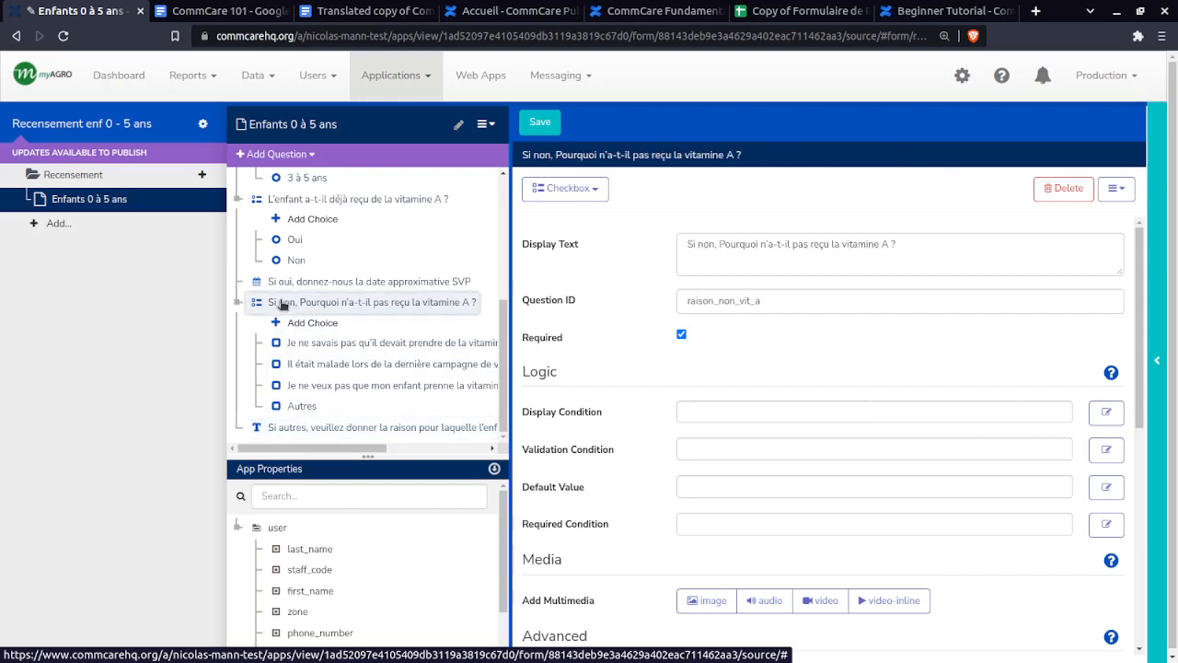
scroll(281, 341, "up", 1)
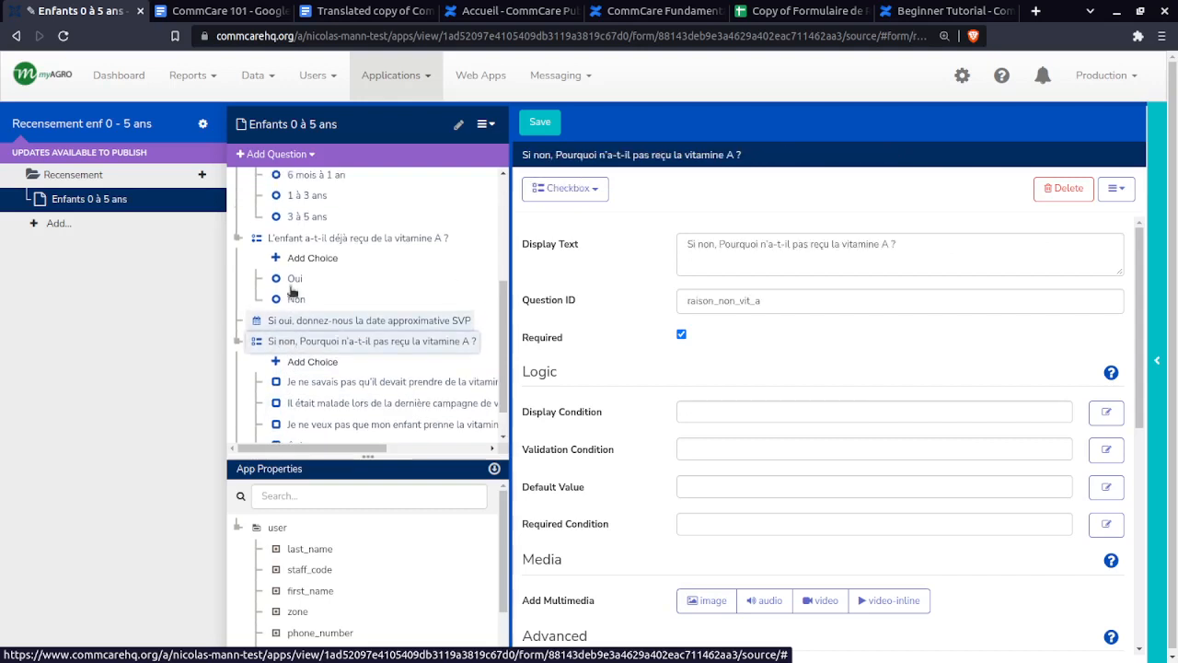
left_click(1158, 360)
left_click(543, 123)
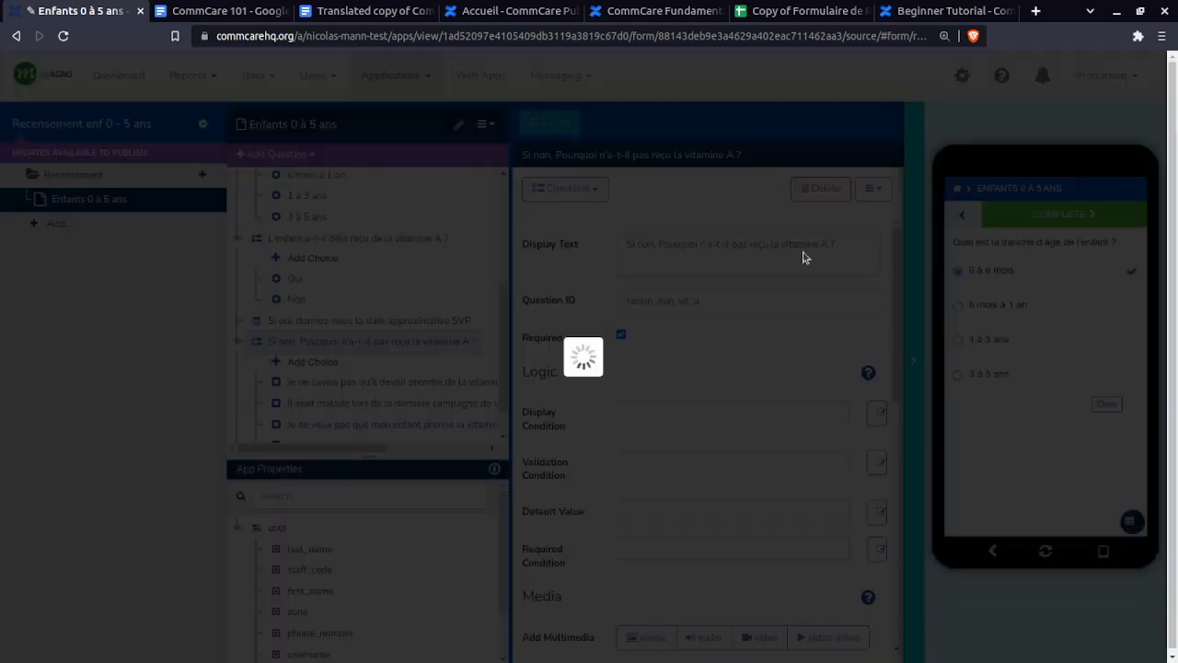
- Restart the preview and open the Enfants 0 à 5 ans form in the Recensement module
left_click(1044, 552)
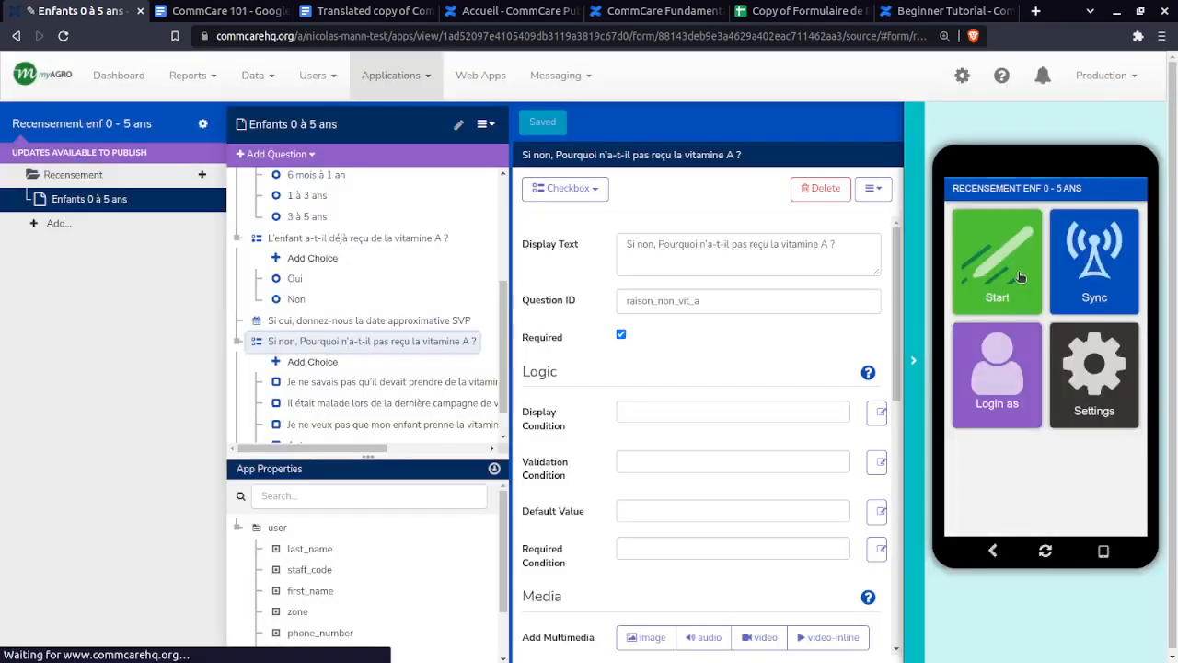
left_click(1014, 275)
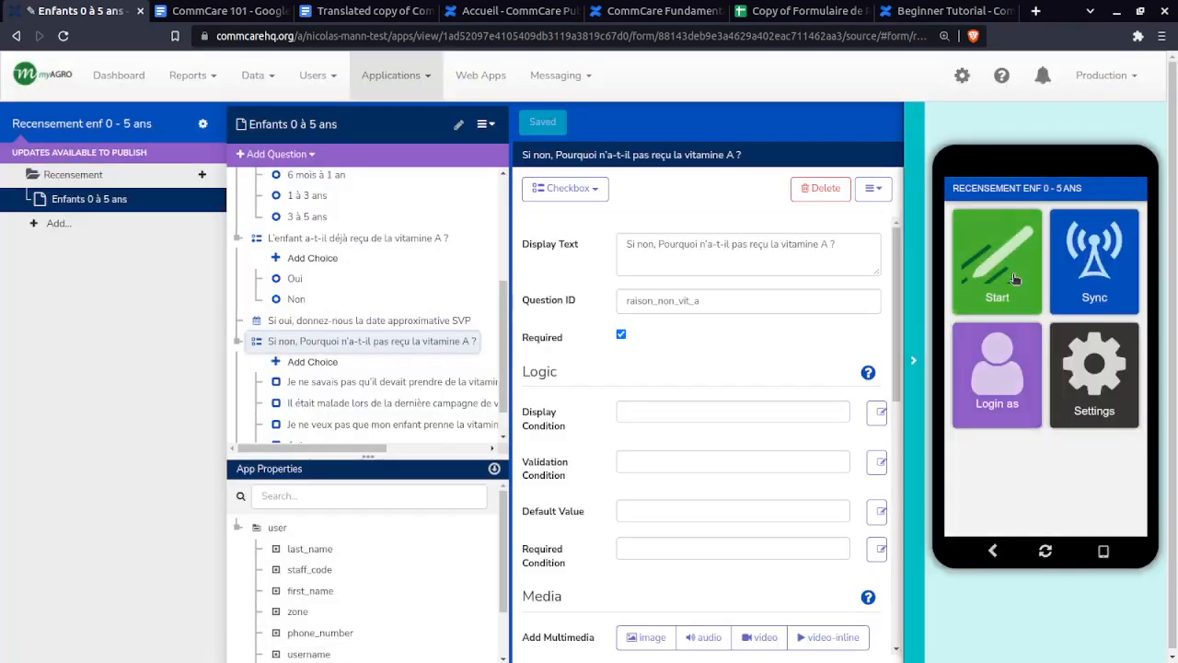
left_click(1050, 227)
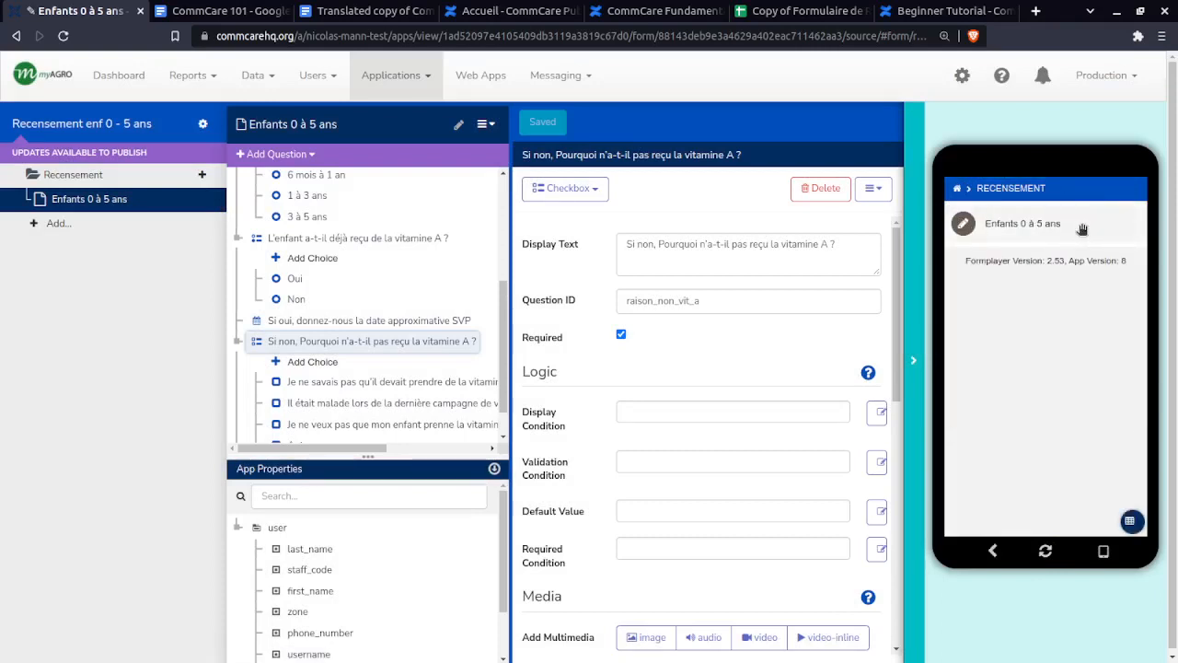
left_click(1080, 231)
- Fill in a survey date and dummy Commune and quartier answers
left_click(1121, 217)
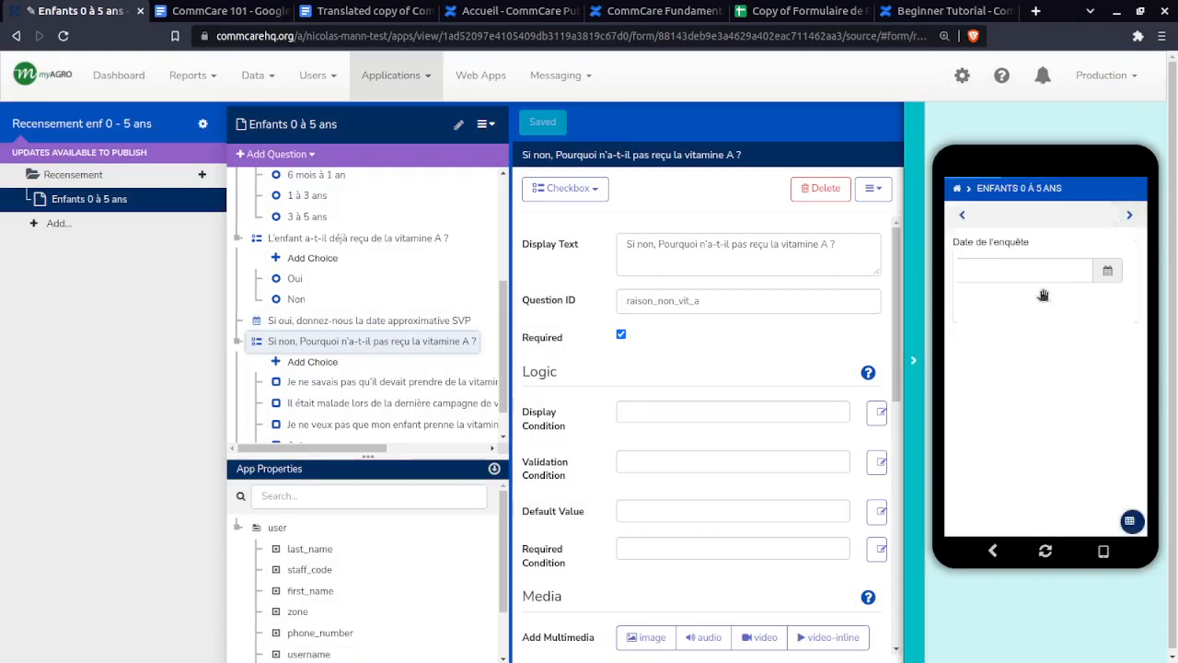
left_click(1026, 269)
left_click(1020, 331)
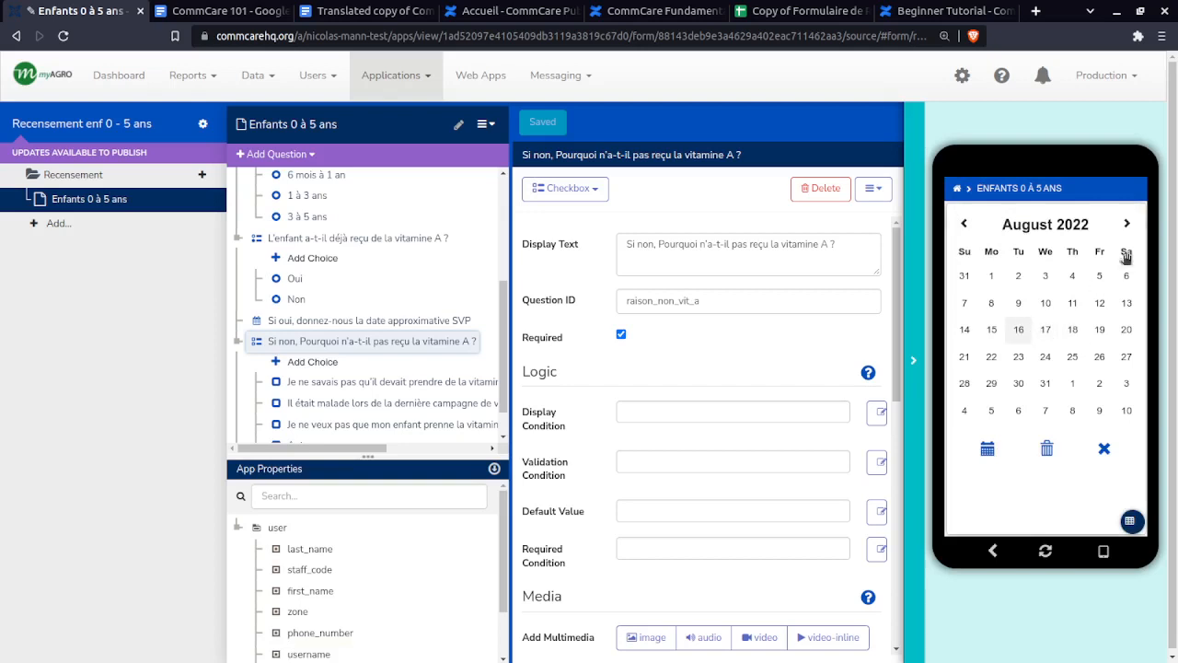
left_click(1129, 214)
left_click(1032, 276)
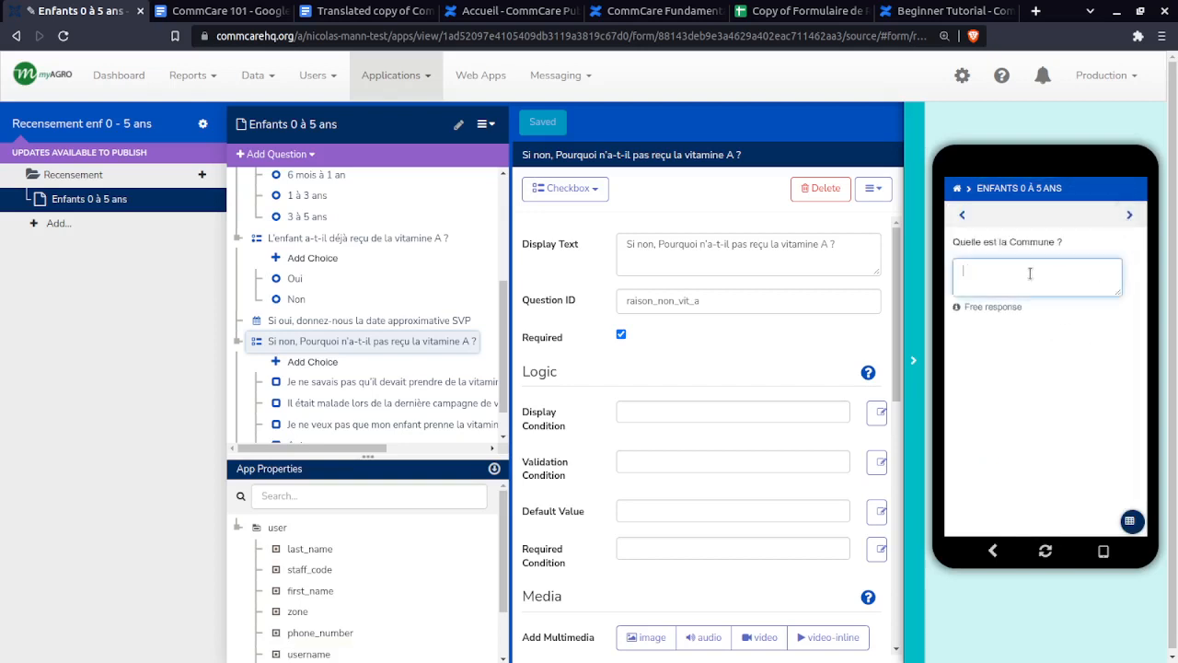
type("sdfsdfsd")
left_click(1130, 215)
left_click(1020, 272)
type("sdfsdfsd")
- Enter dummy lot number and parent name answers and move through the number of children
left_click(1130, 214)
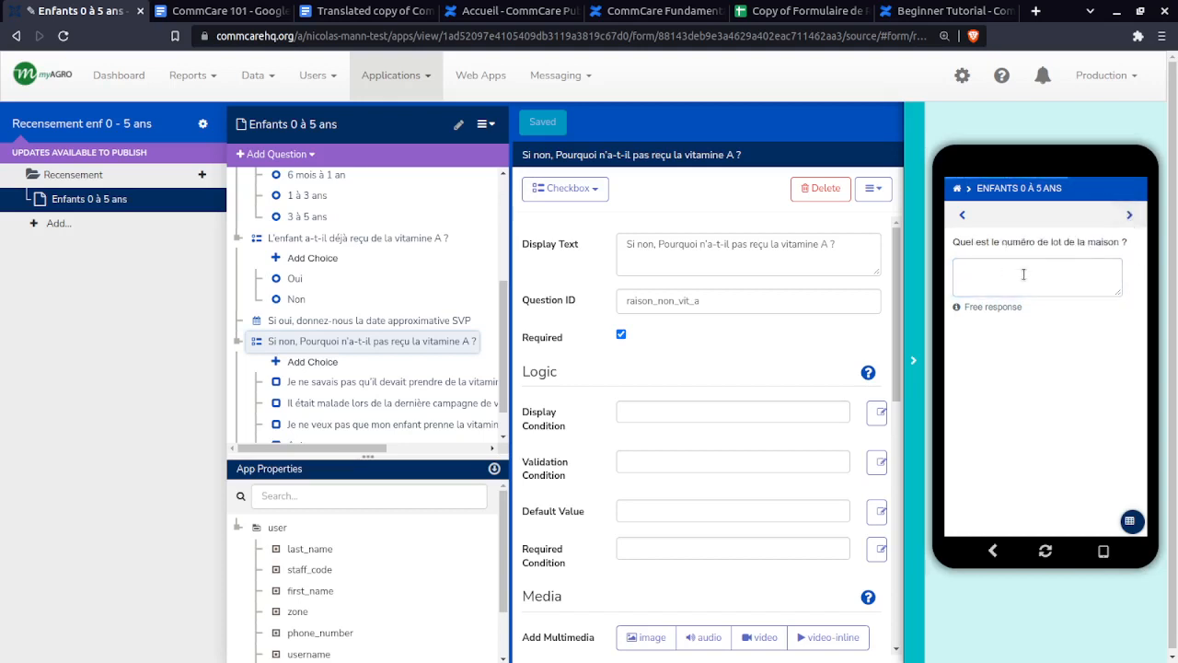
left_click(1023, 273)
type("qsdfqsdf")
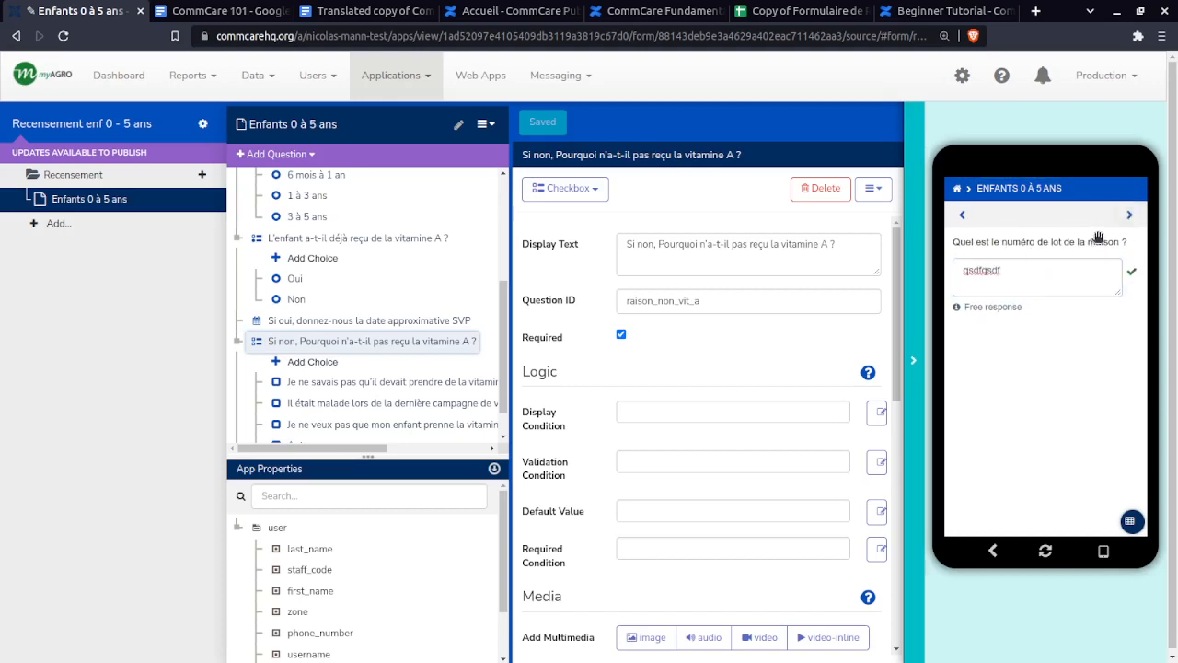
left_click(1129, 214)
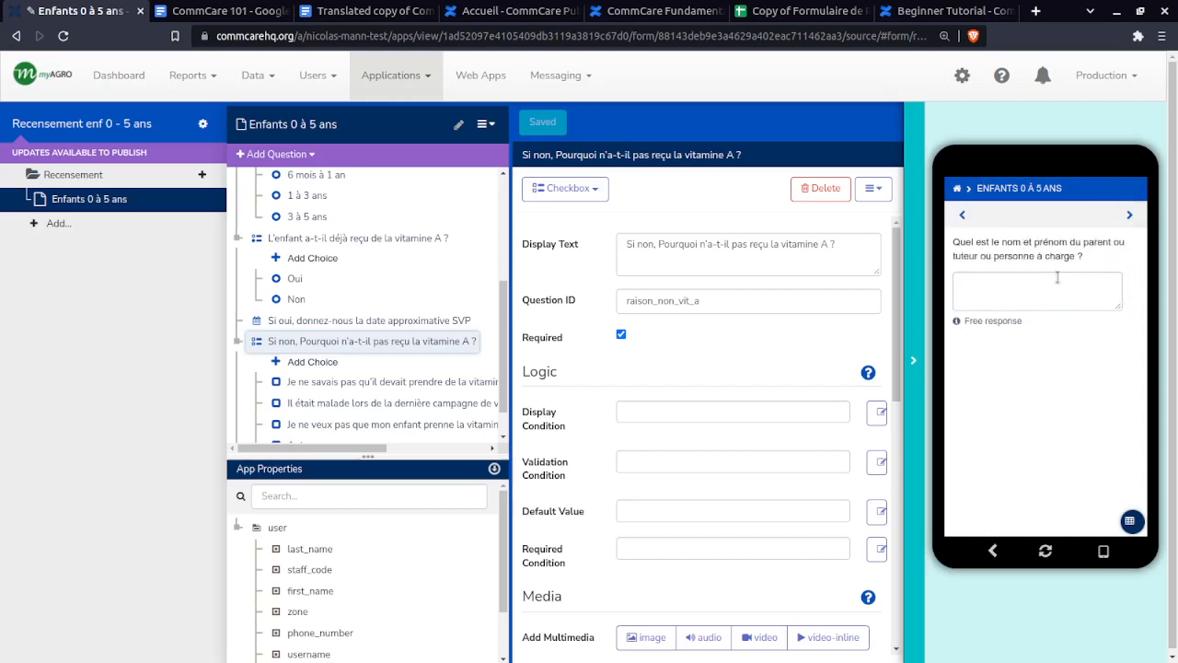
left_click(1036, 291)
type("sdqfsdfqsd")
left_click(1128, 218)
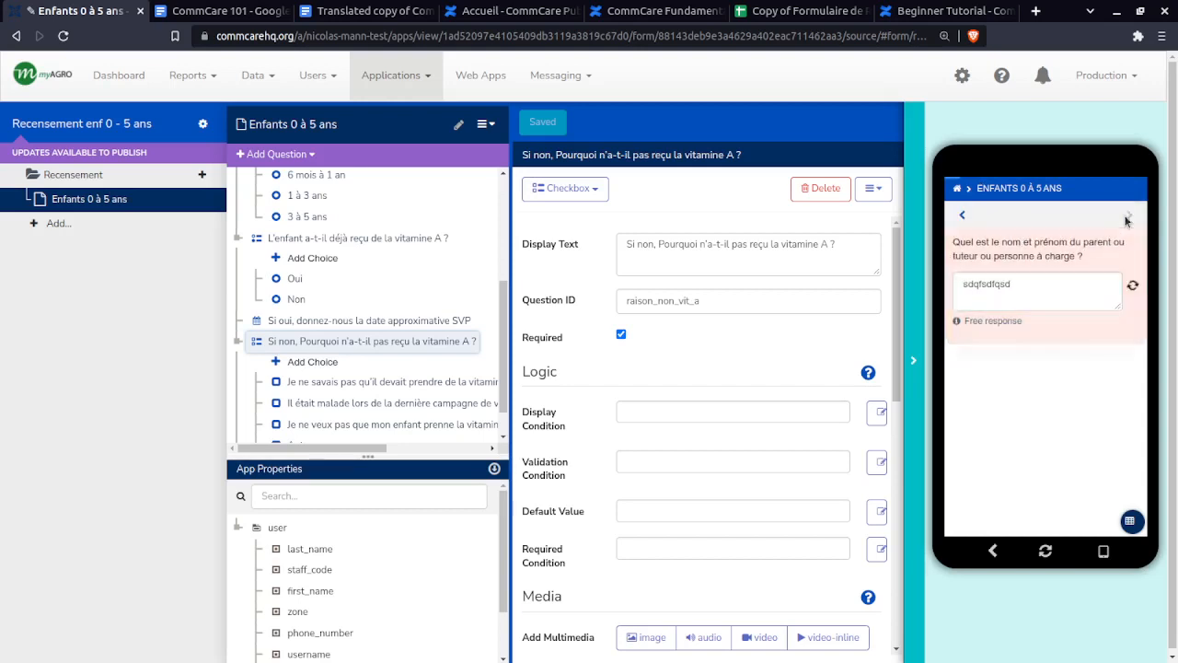
left_click(1132, 215)
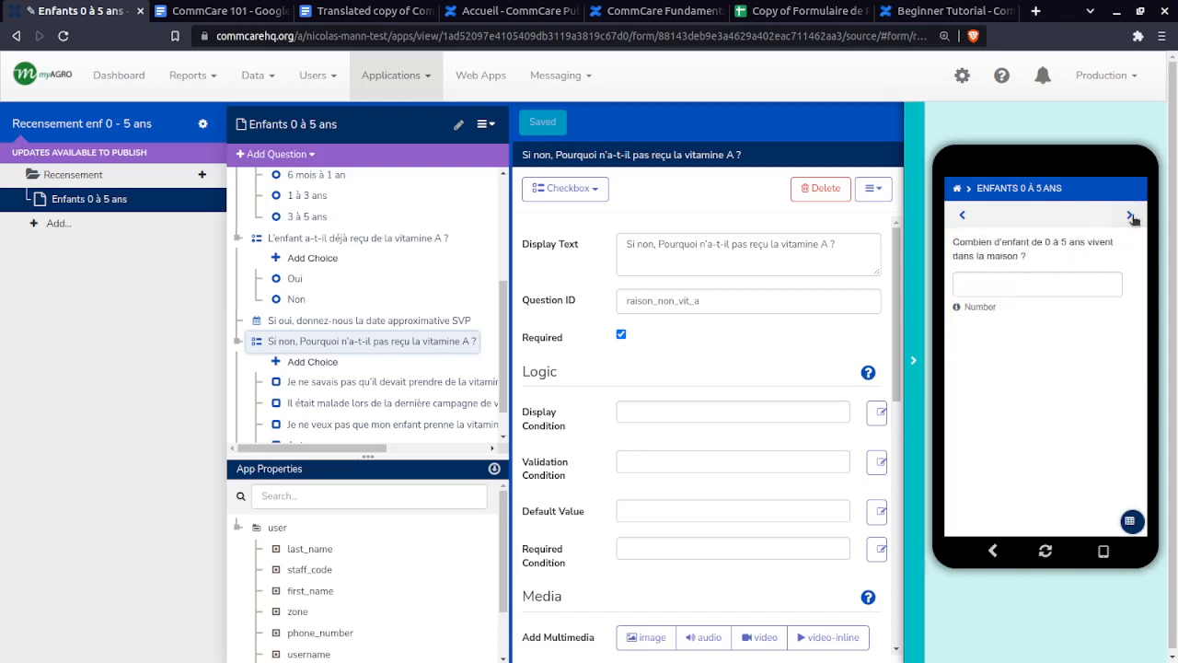
left_click(1069, 277)
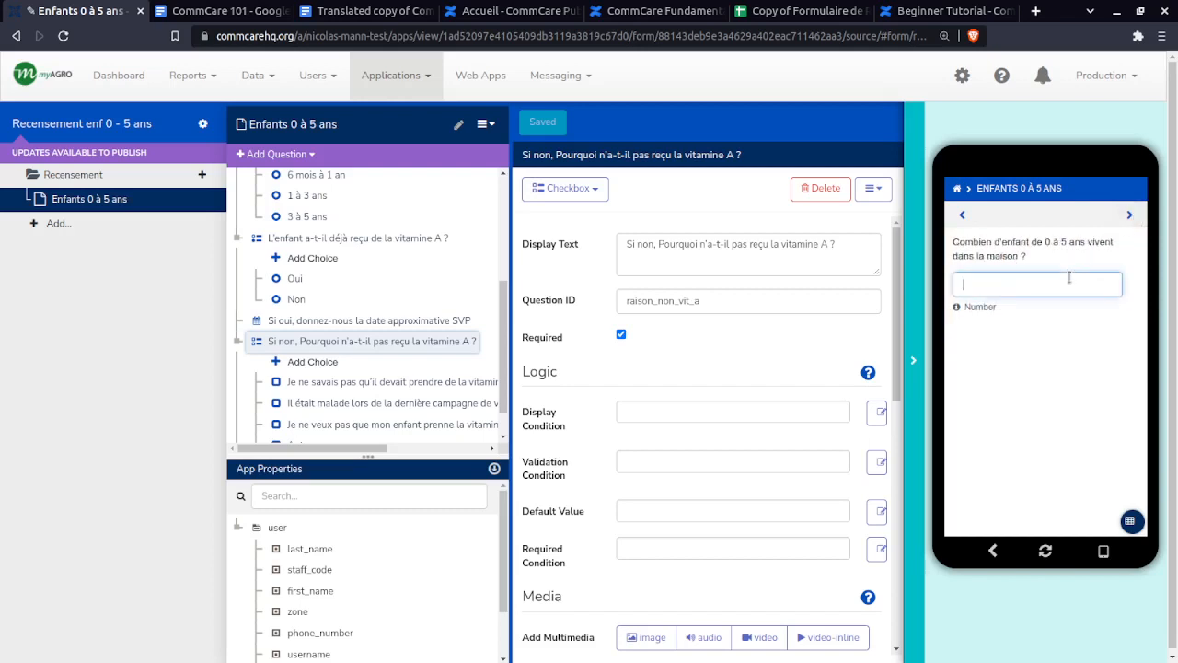
- Answer the age-range question with '6 mois à 1 an'
left_click(1130, 215)
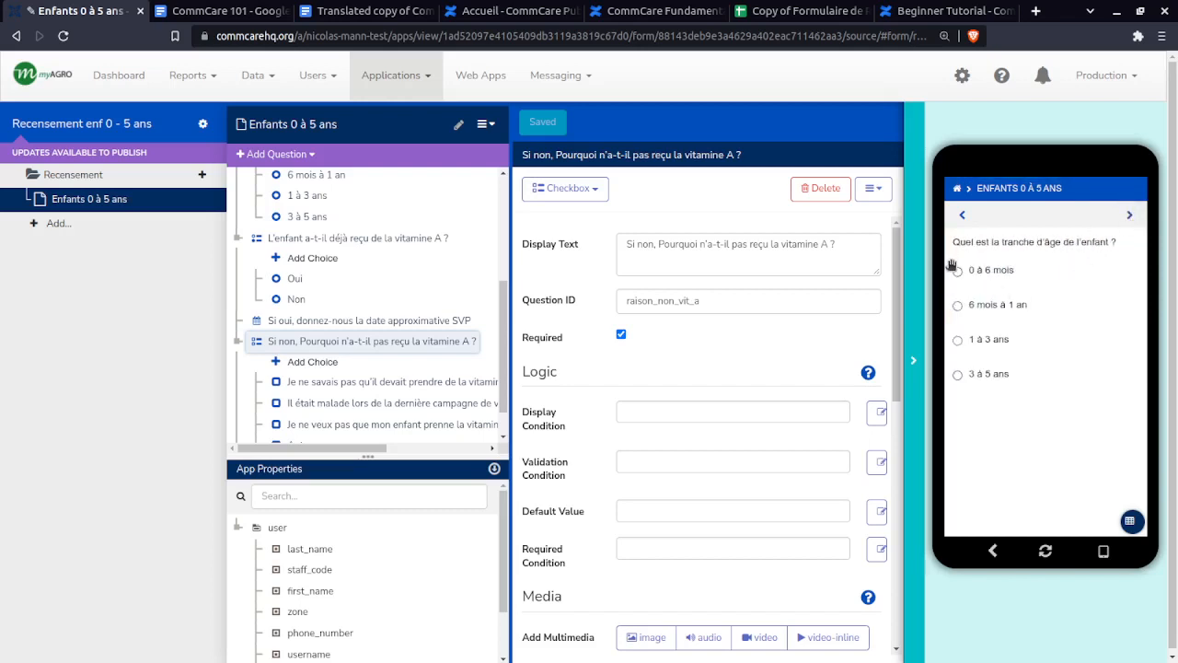
left_click(978, 276)
left_click(1012, 308)
left_click(1129, 215)
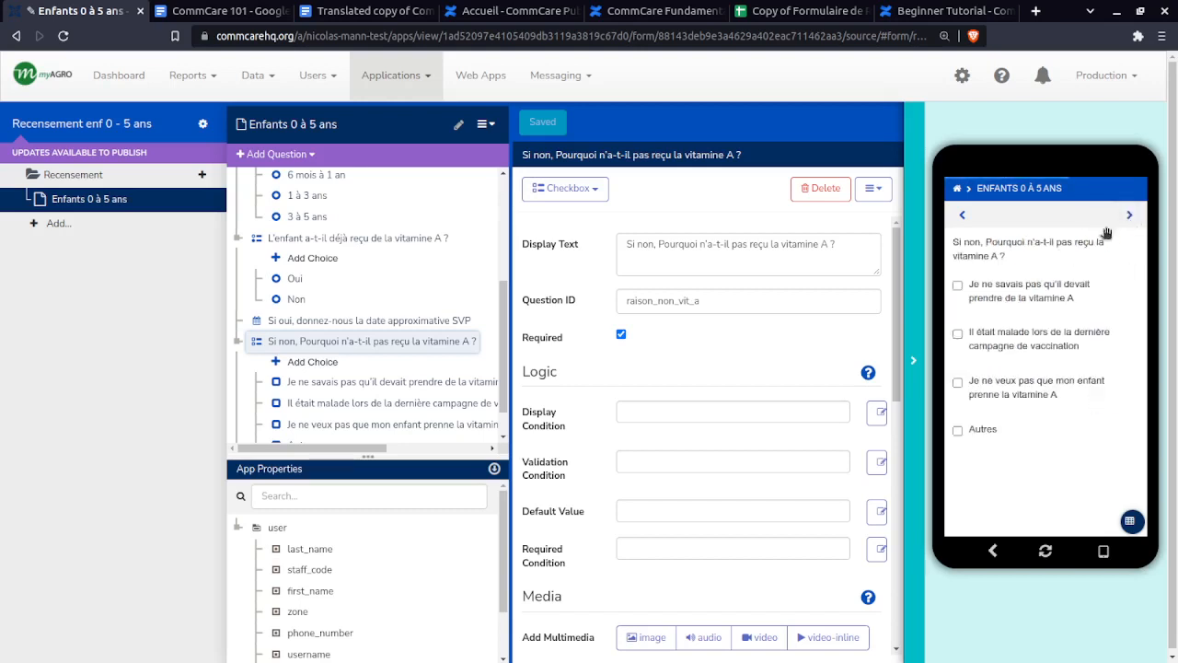
- Test the Autres follow-up, then switch the reason to 'Je ne veux pas que mon enfant prenne la vitamine A'
left_click(976, 433)
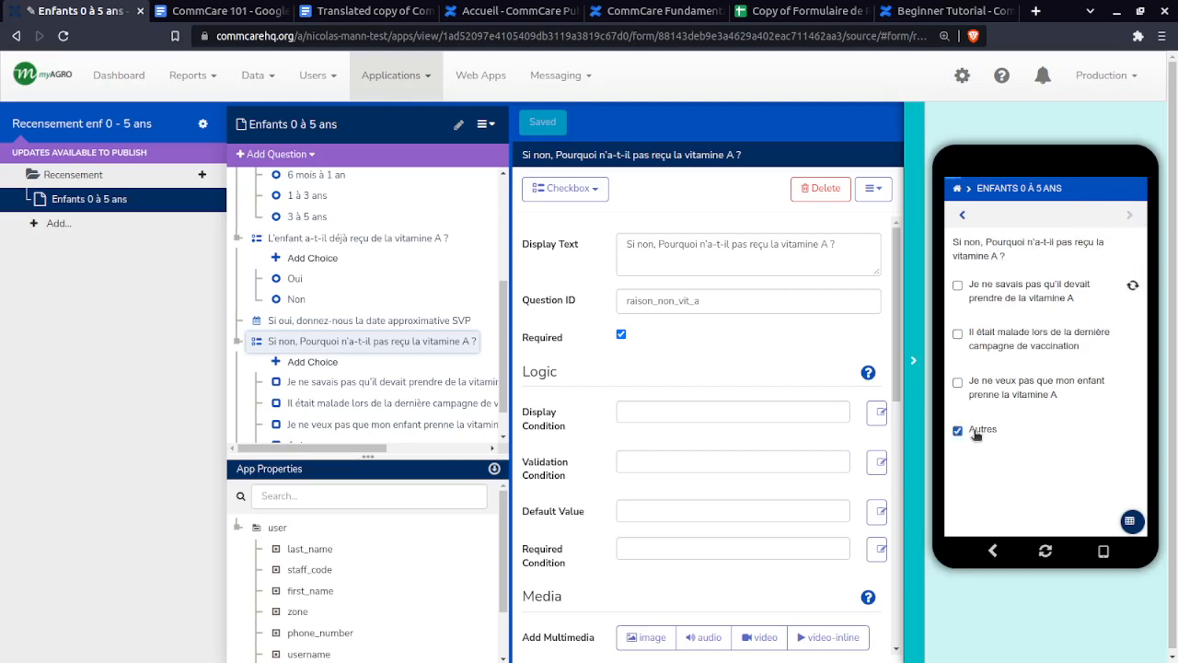
left_click(1125, 215)
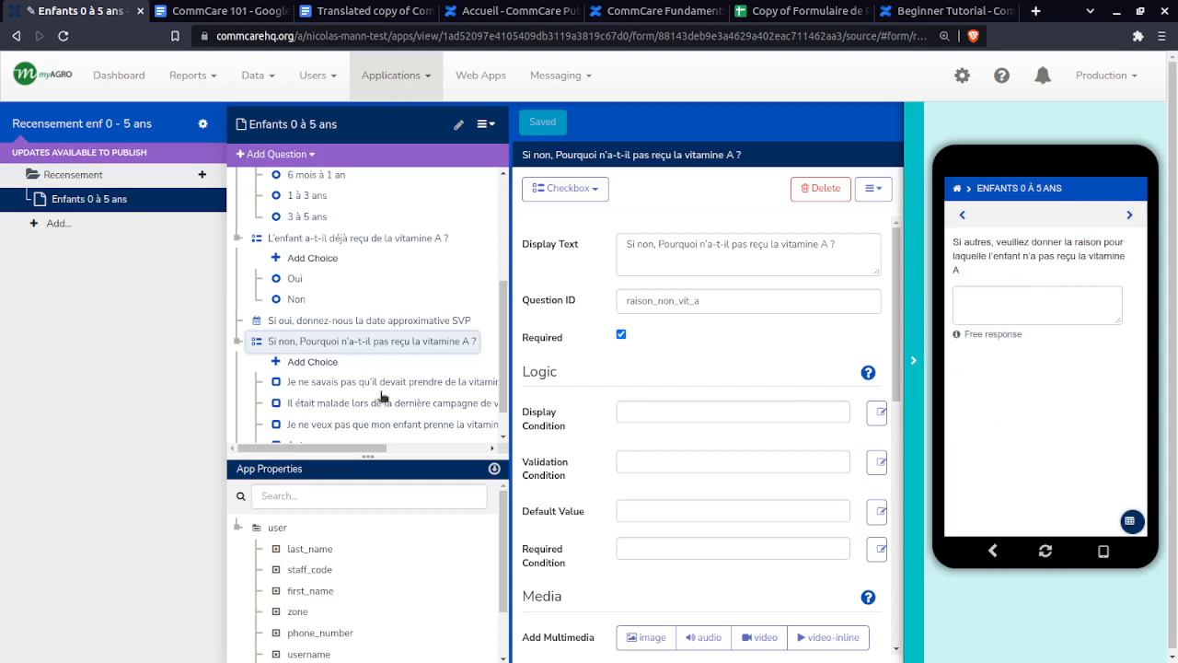
scroll(378, 397, "down", 1)
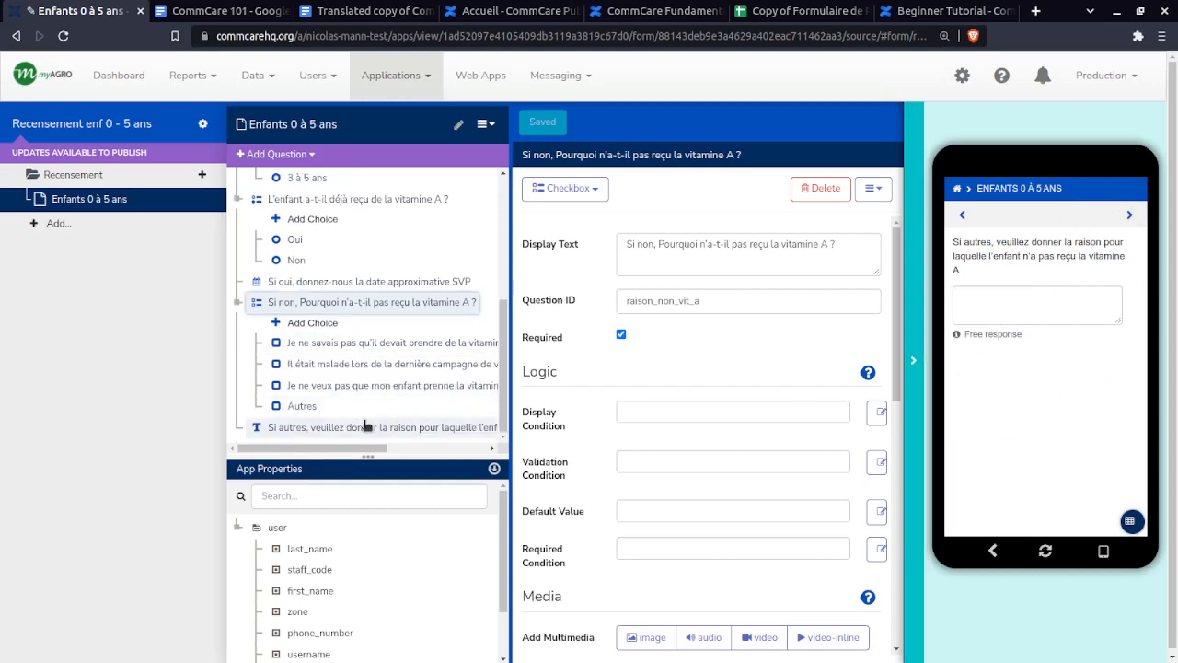
left_click(962, 215)
left_click(983, 429)
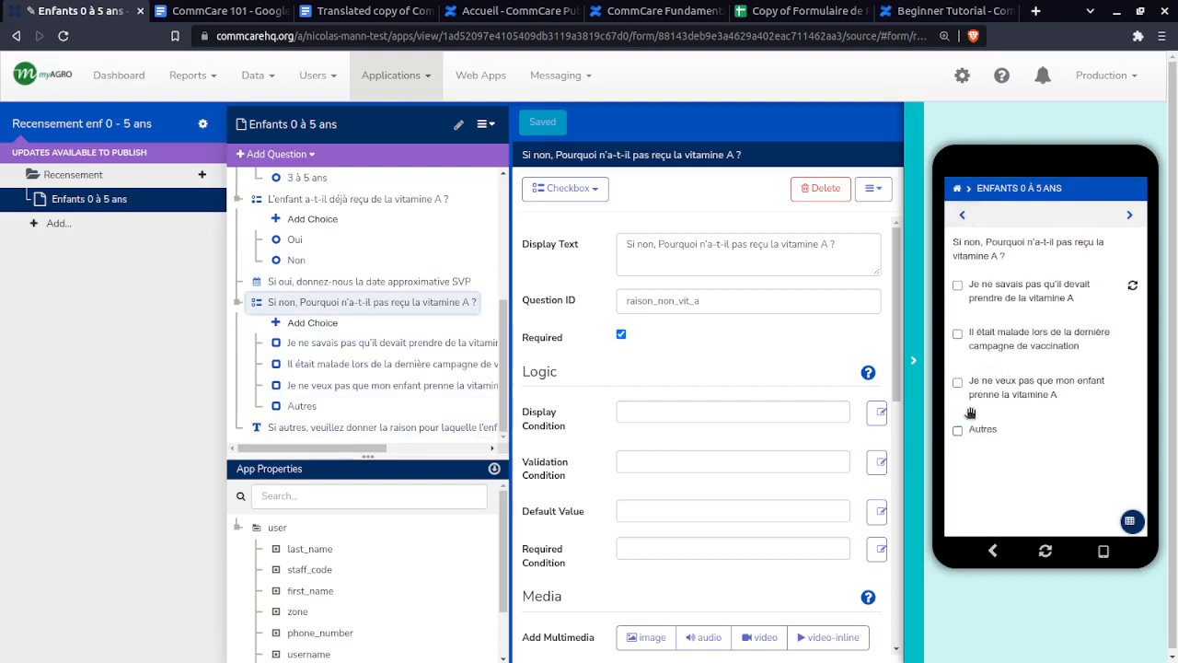
left_click(967, 382)
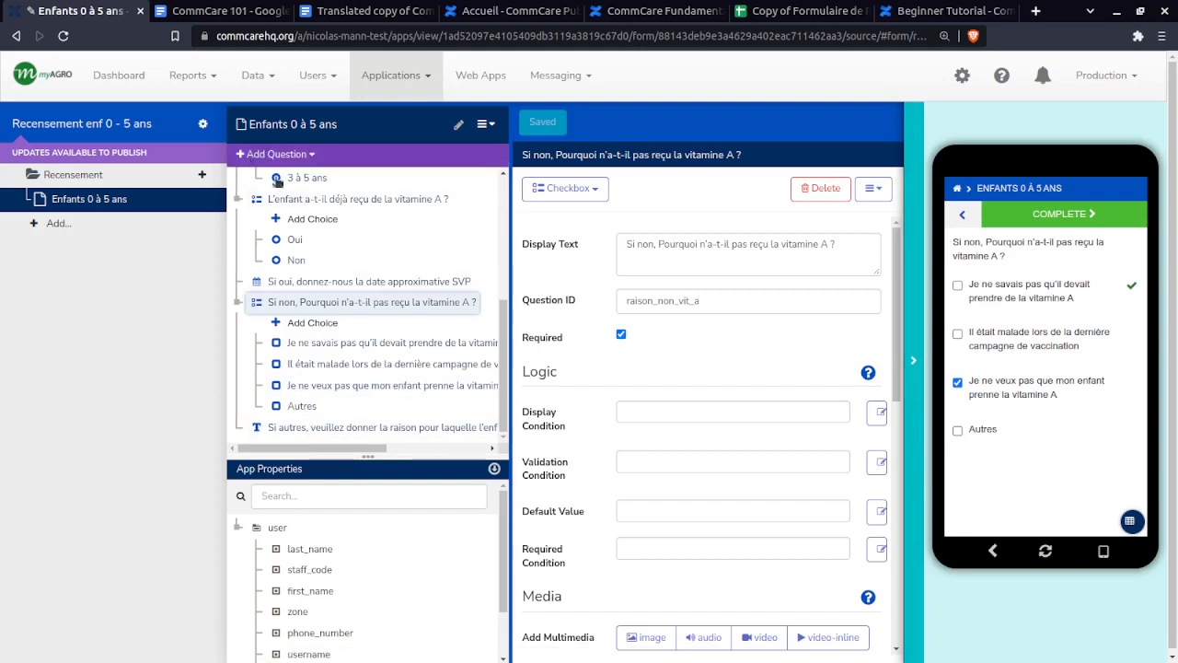
- Insert an empty Question List group from the Groups menu above the 'Si autres' question
scroll(253, 263, "up", 5)
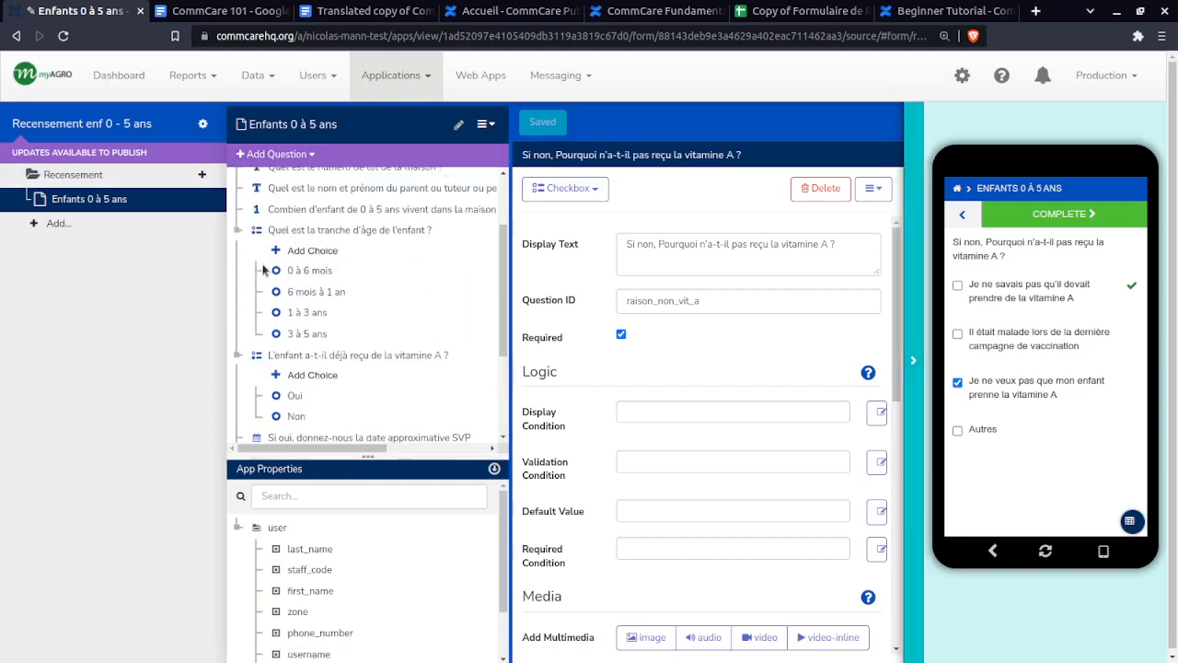
scroll(247, 214, "down", 3)
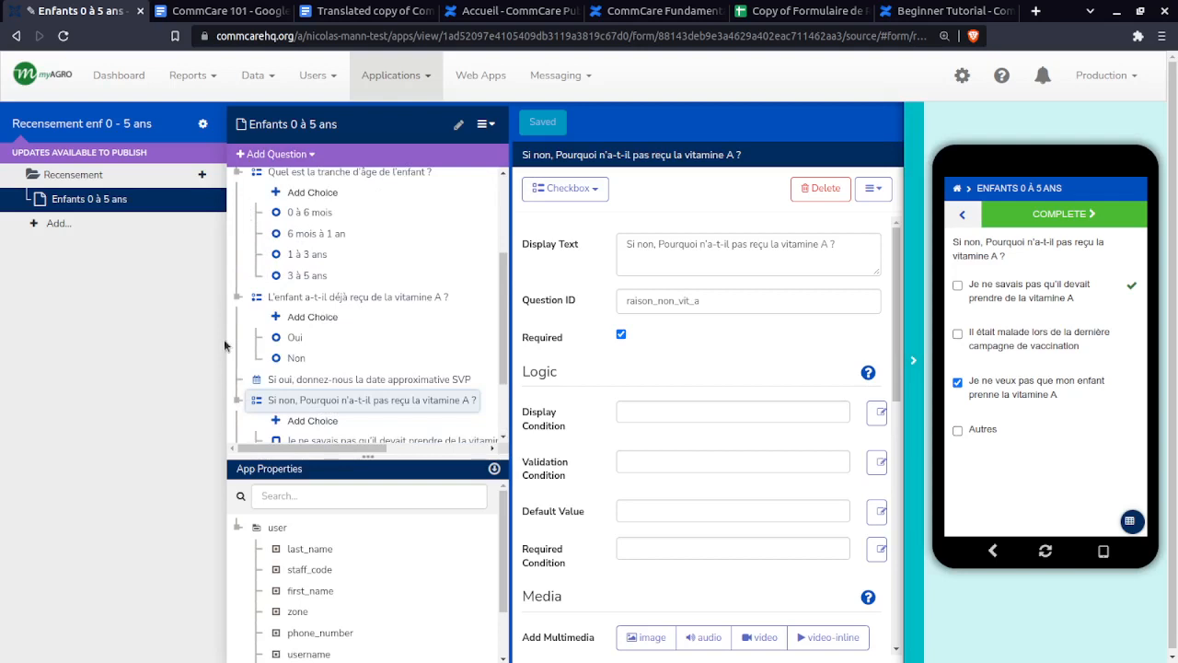
scroll(225, 345, "down", 2)
scroll(231, 336, "up", 5)
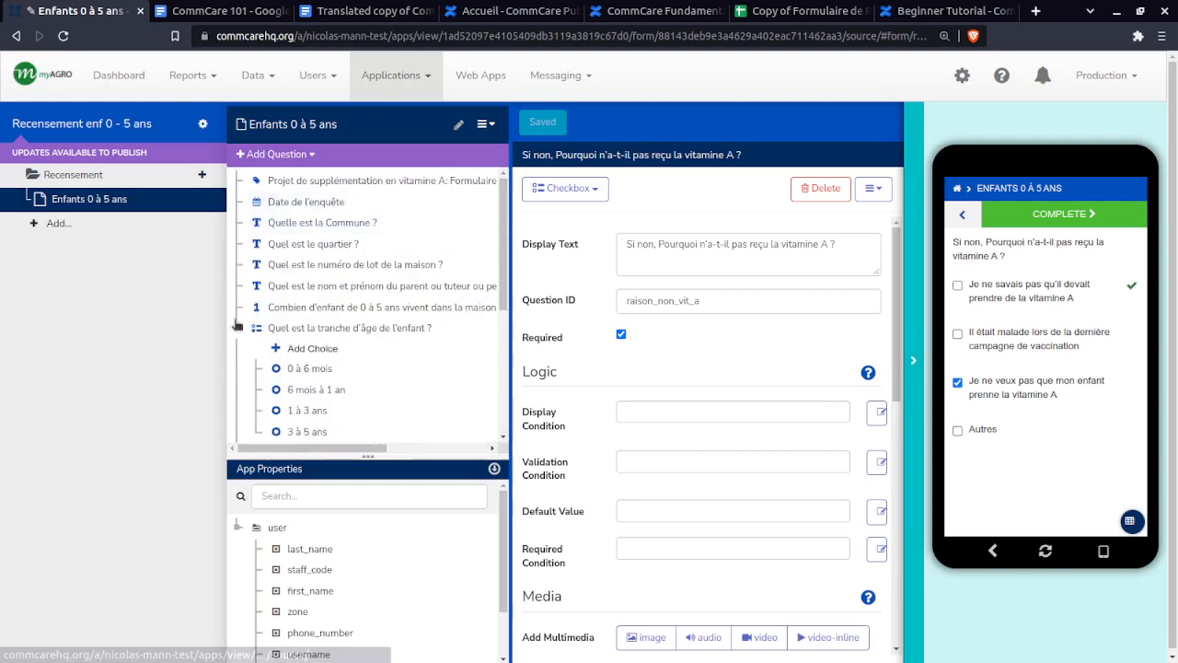
scroll(237, 325, "down", 3)
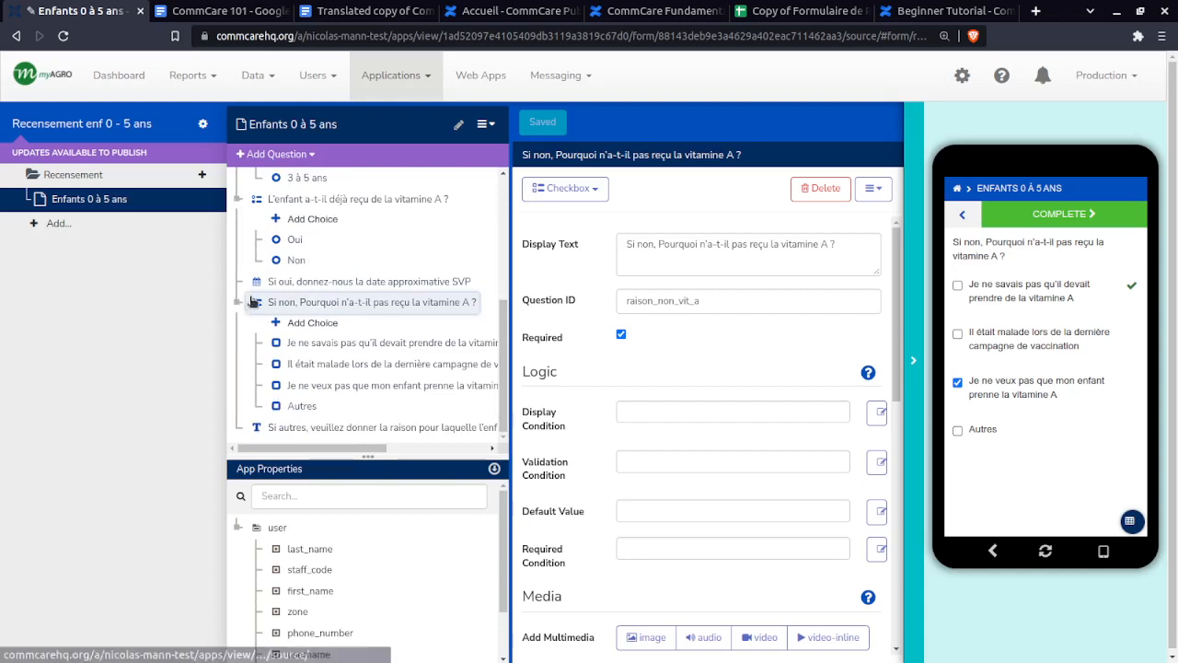
left_click(261, 156)
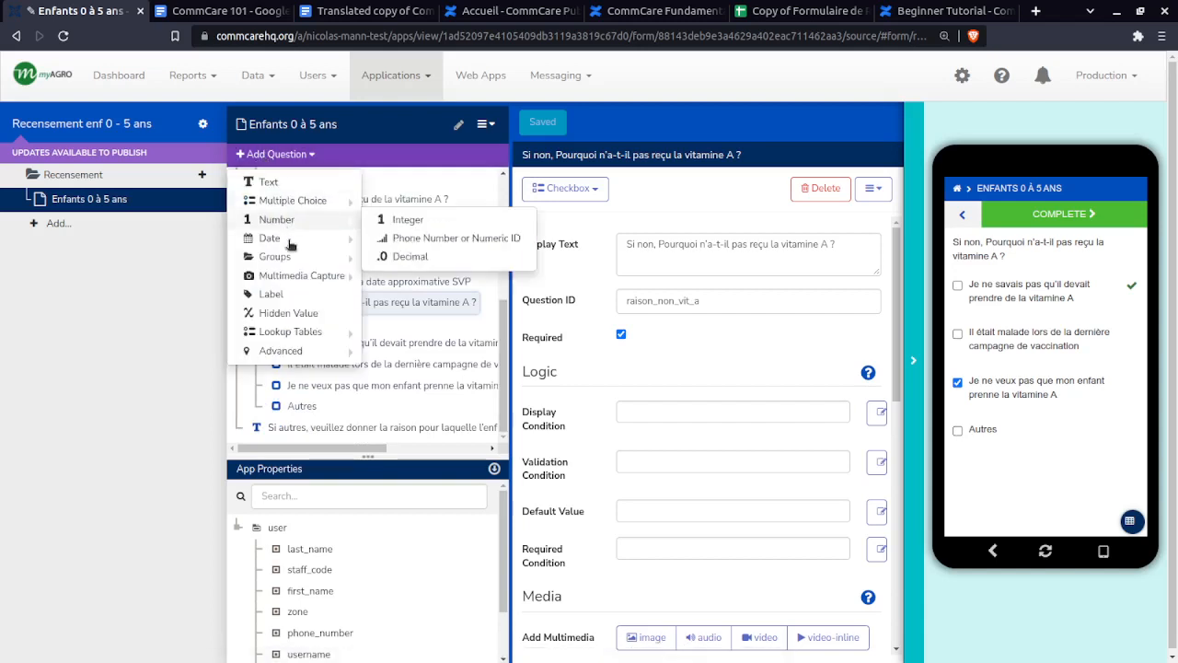
mouse_move(288, 257)
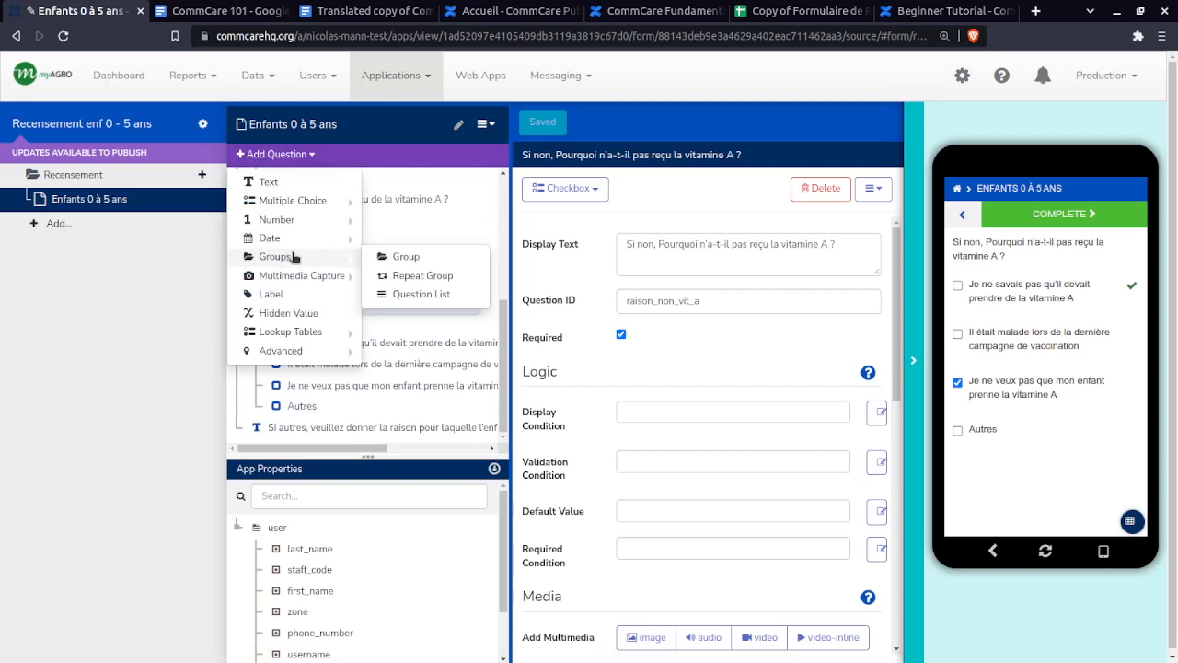
left_click(427, 296)
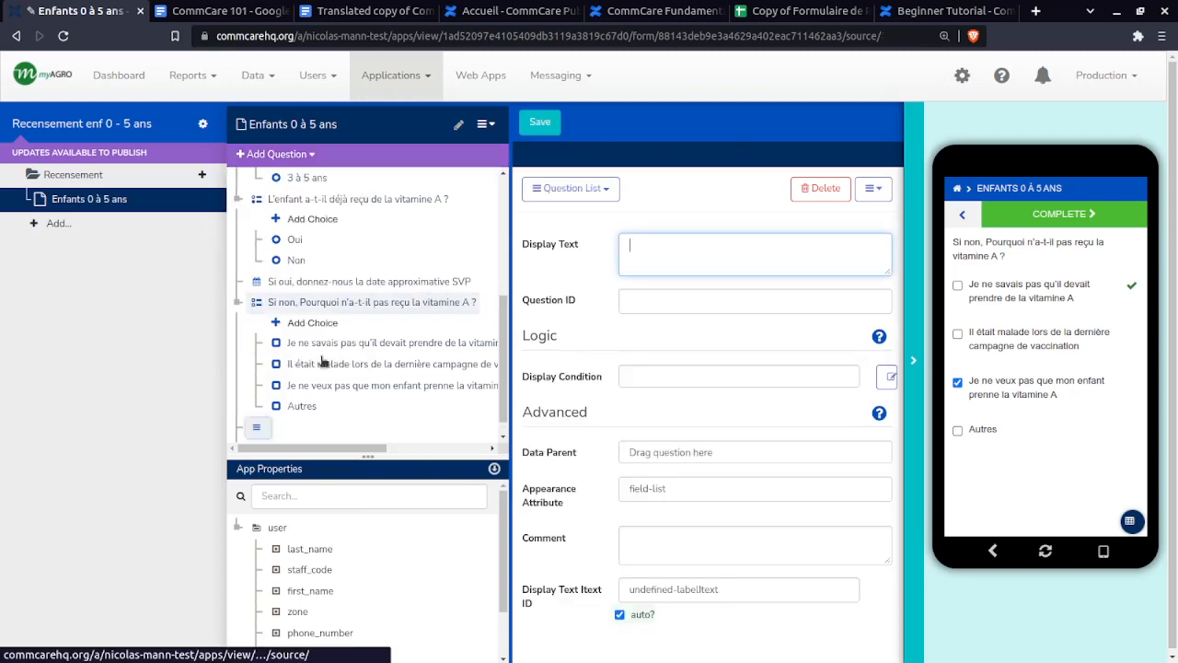
scroll(273, 378, "down", 1)
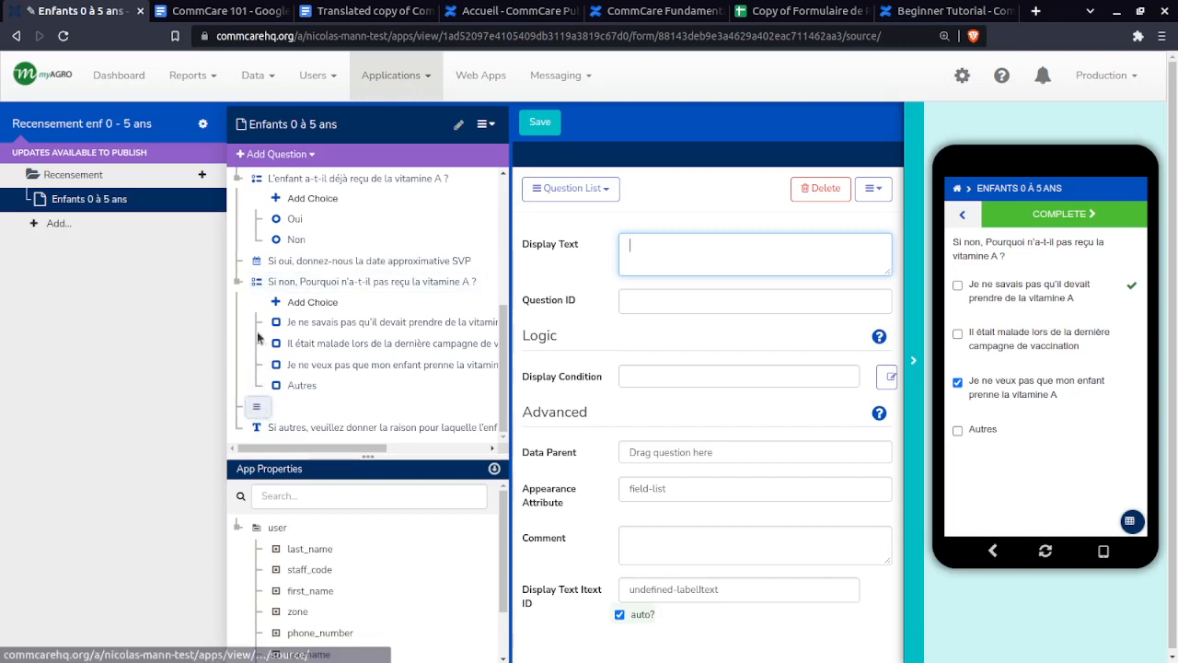
- Position the new question list between the 'Si oui' date question and the 'Si non' question
left_click_drag(247, 274, 263, 270)
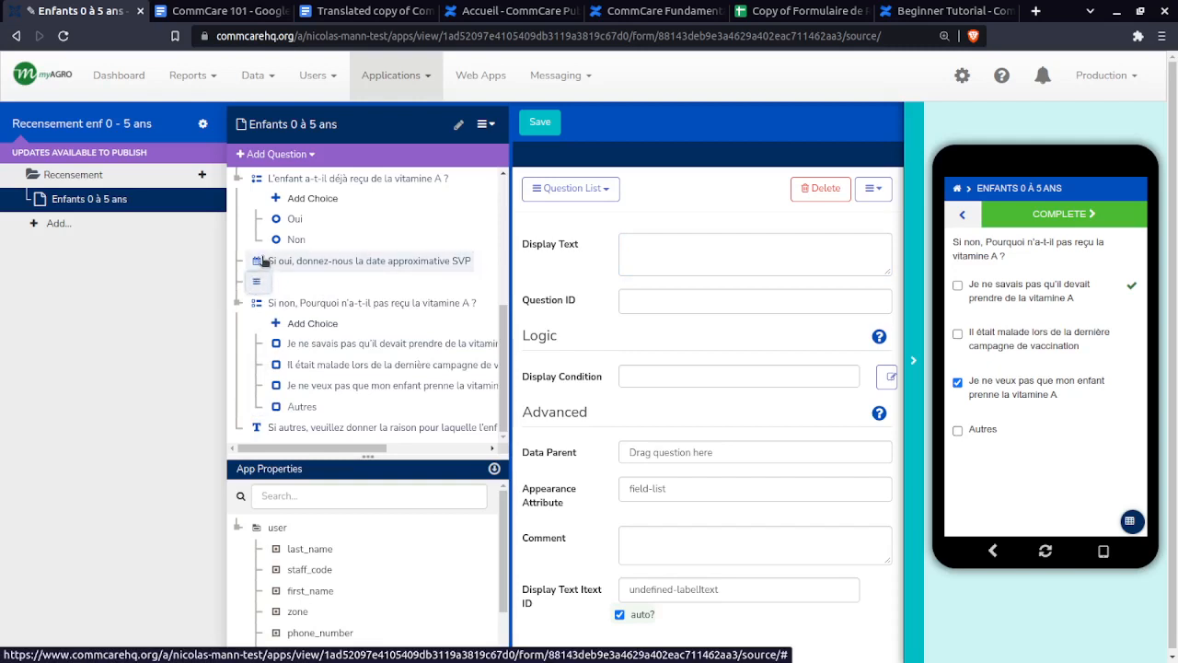
left_click_drag(263, 264, 257, 331)
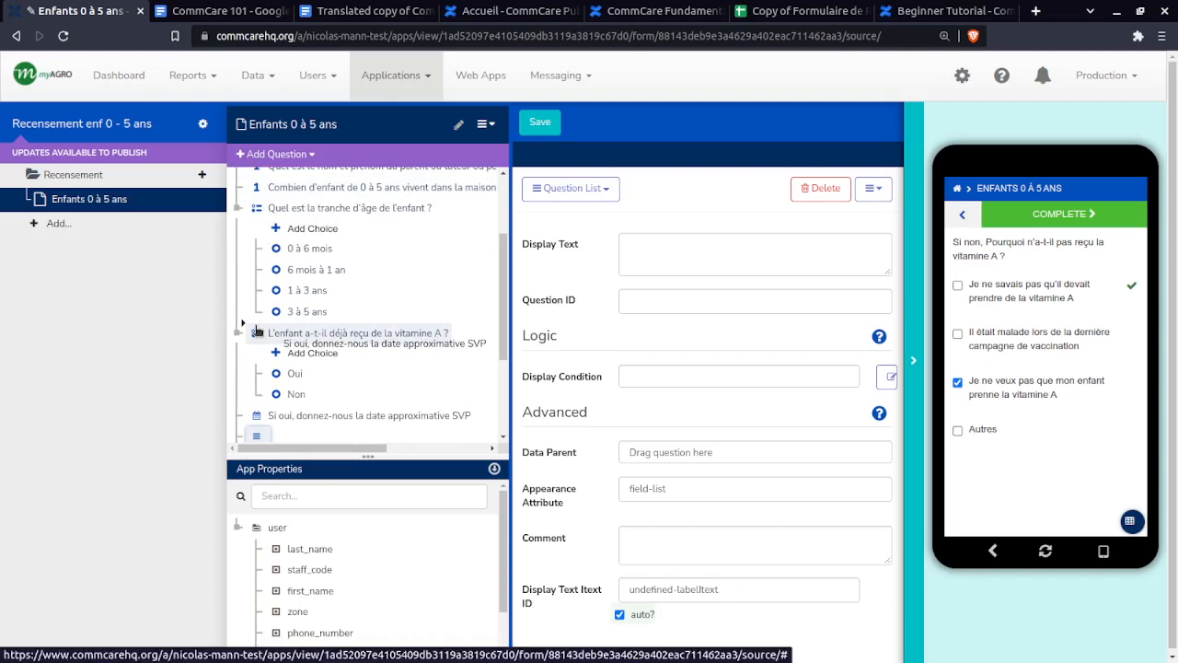
left_click_drag(257, 330, 258, 337)
scroll(286, 339, "down", 3)
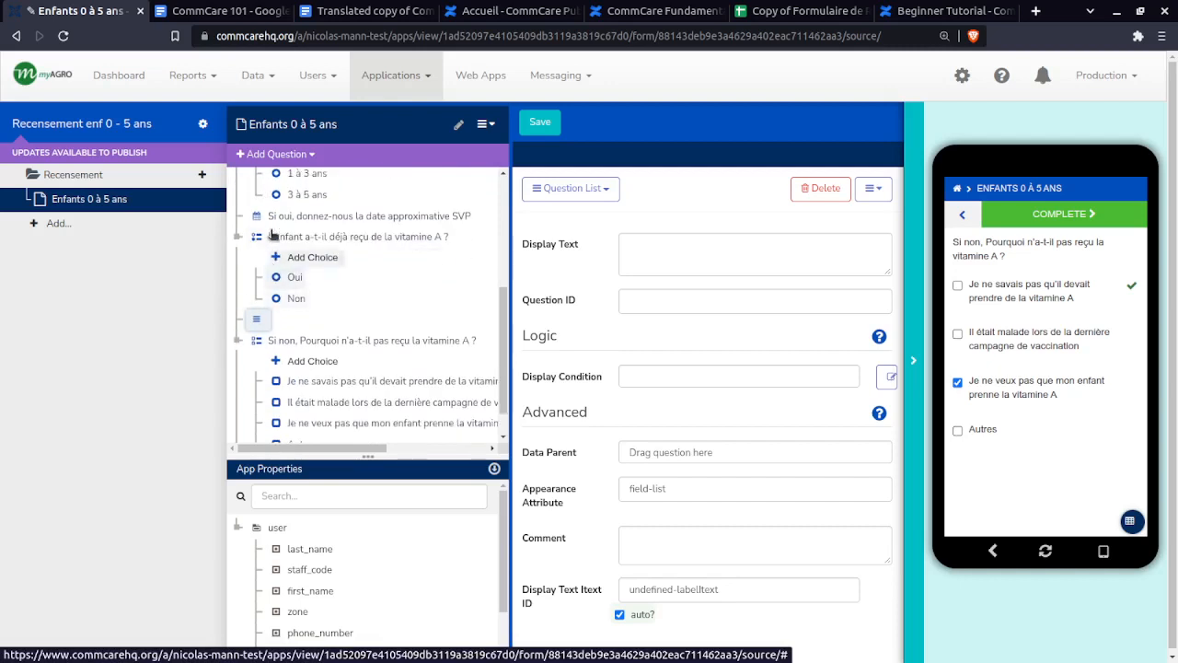
left_click_drag(272, 247, 265, 304)
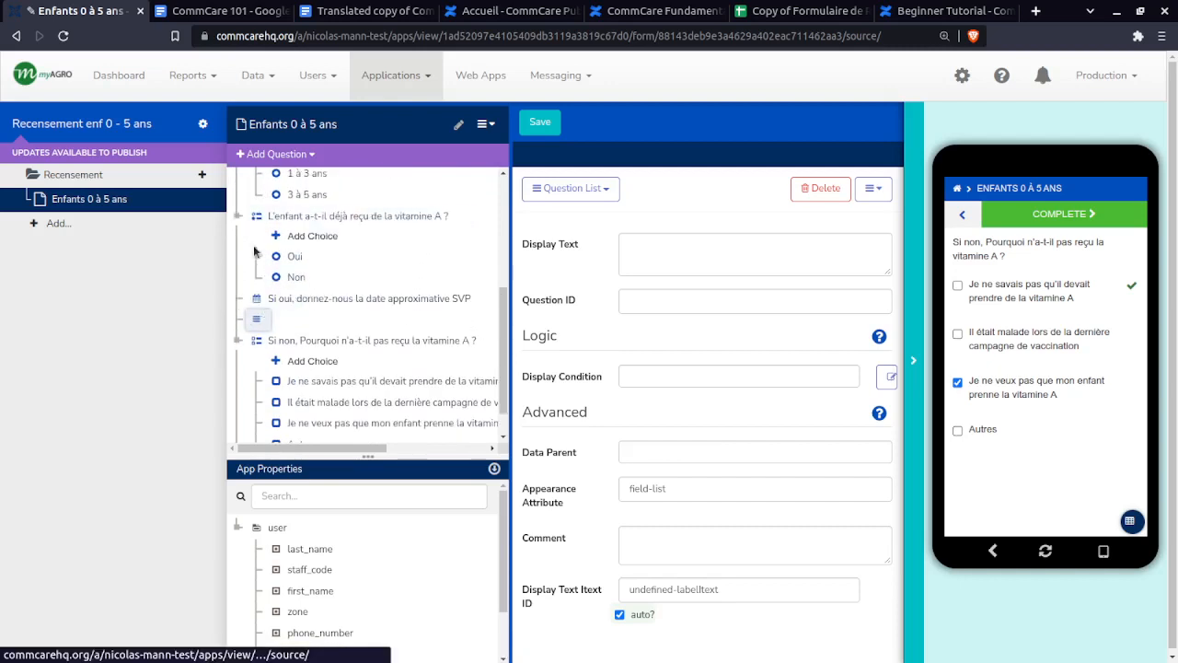
scroll(263, 319, "down", 1)
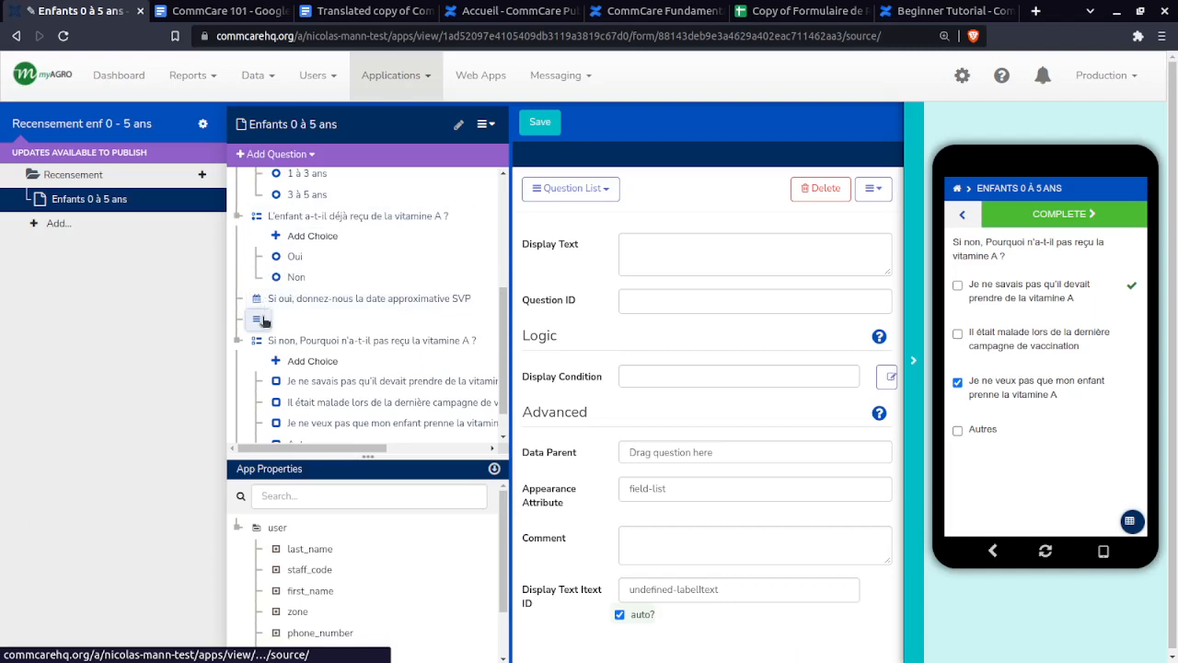
- Select the 'Si non' reason and 'Si autres' questions and drag both into question21
left_click(258, 288)
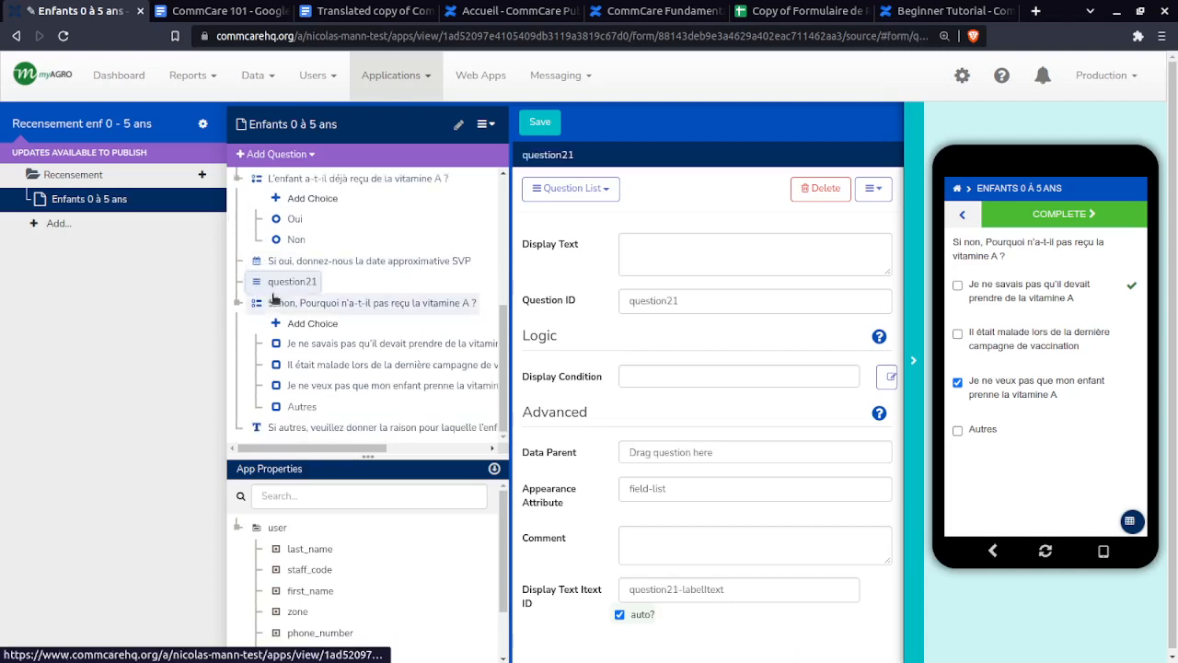
left_click(277, 307)
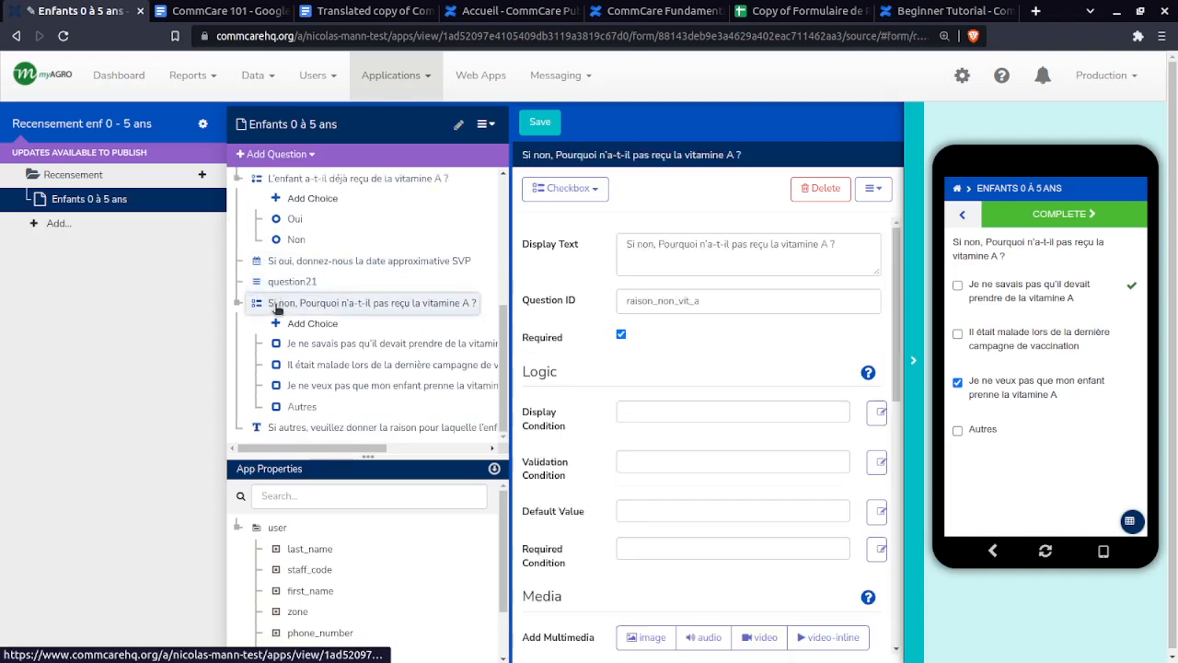
left_click(270, 433, "ctrl")
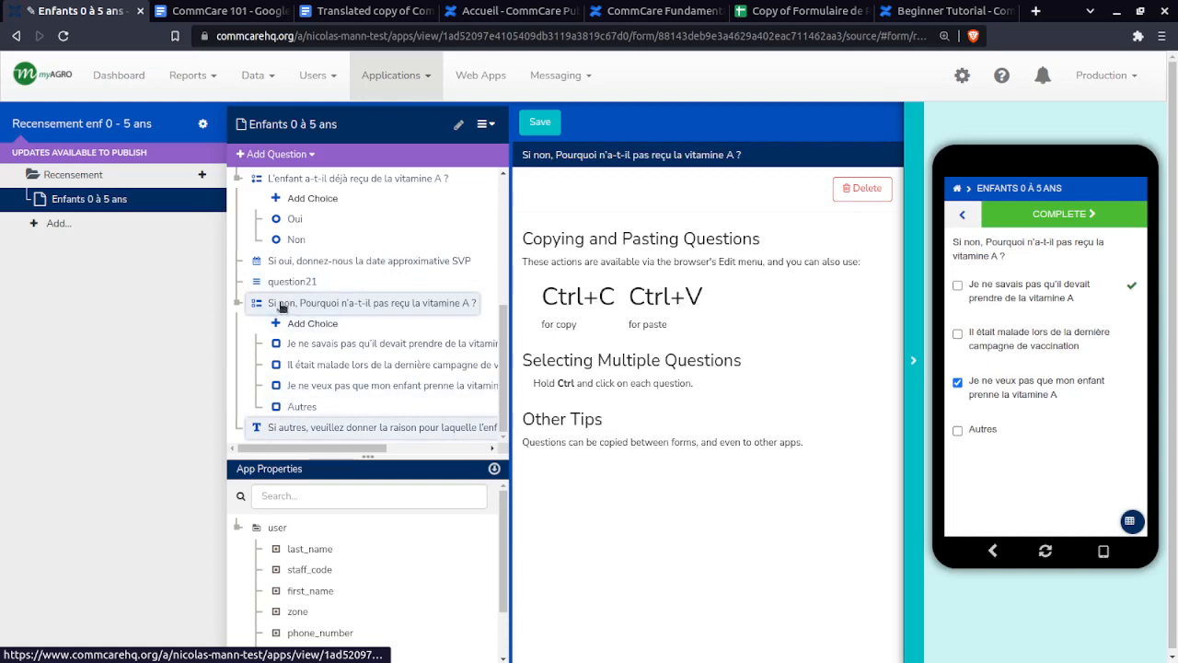
left_click(283, 305, "ctrl")
left_click(284, 431, "ctrl")
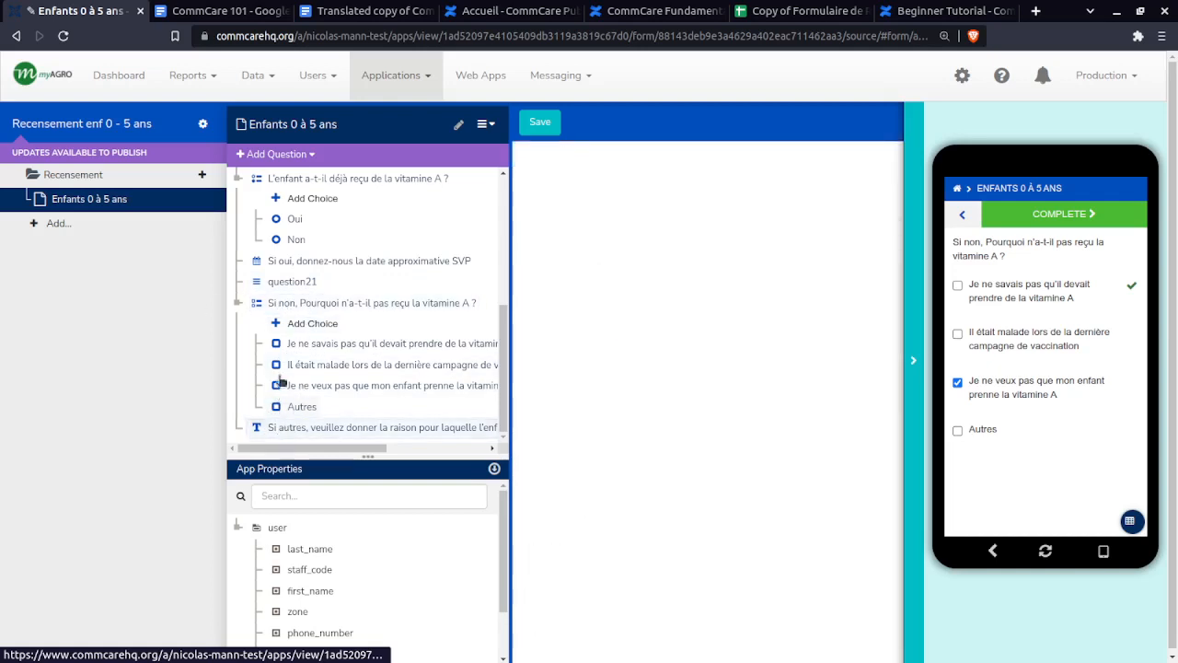
left_click(285, 306, "ctrl")
left_click(293, 431, "ctrl")
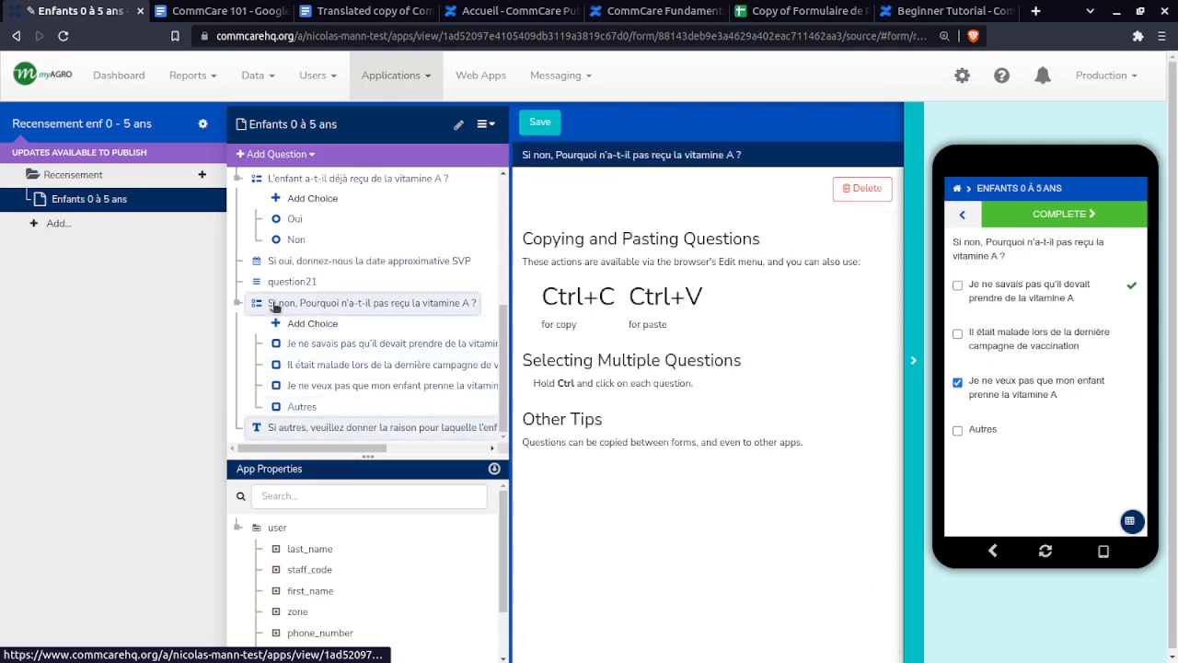
mouse_move(281, 306)
left_mouse_down()
mouse_move(306, 294)
mouse_move(273, 285)
left_mouse_up()
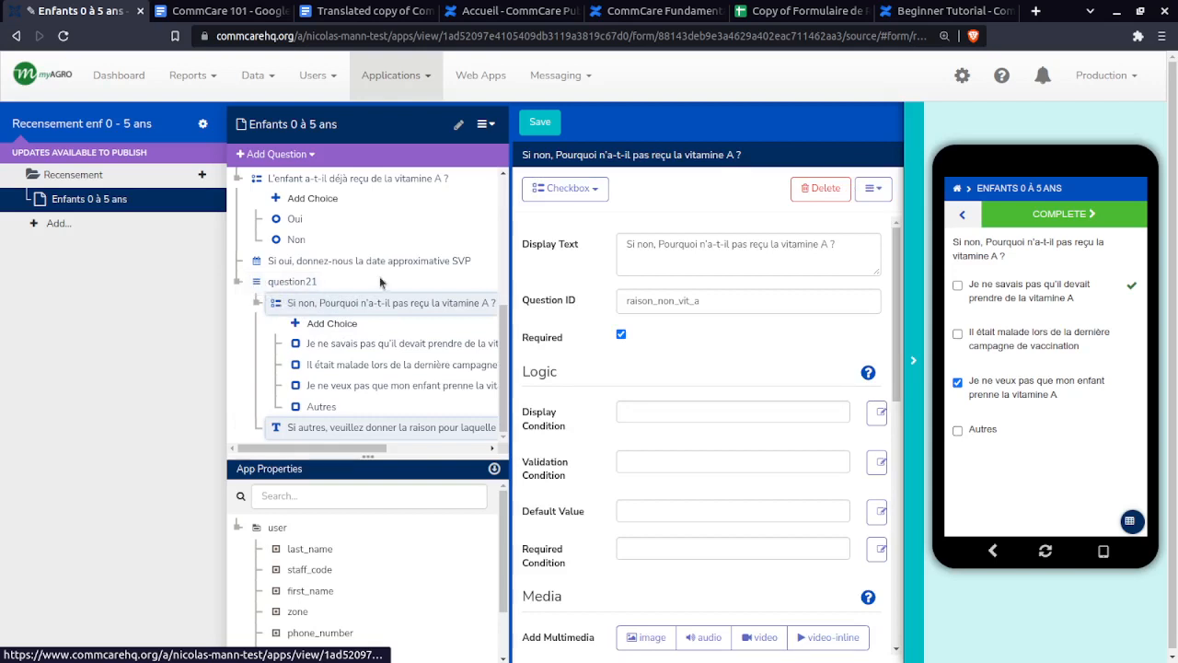
- Save the form and restart the Recensement form in the refreshed phone preview
left_click(535, 127)
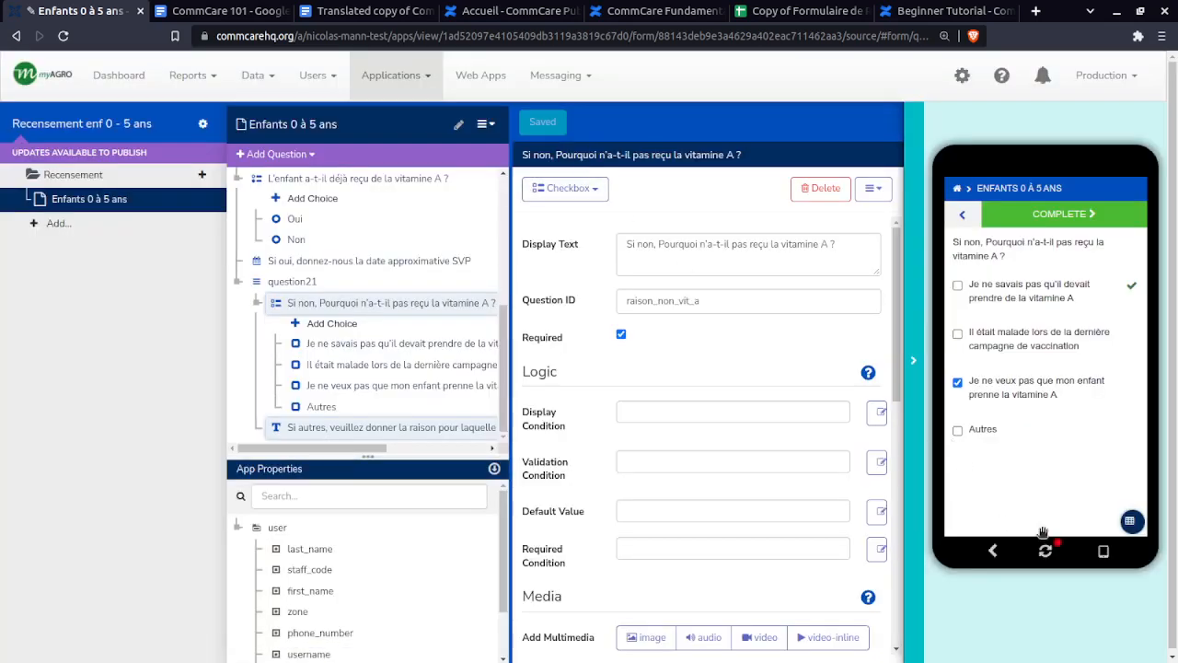
left_click(1046, 552)
left_click(1003, 242)
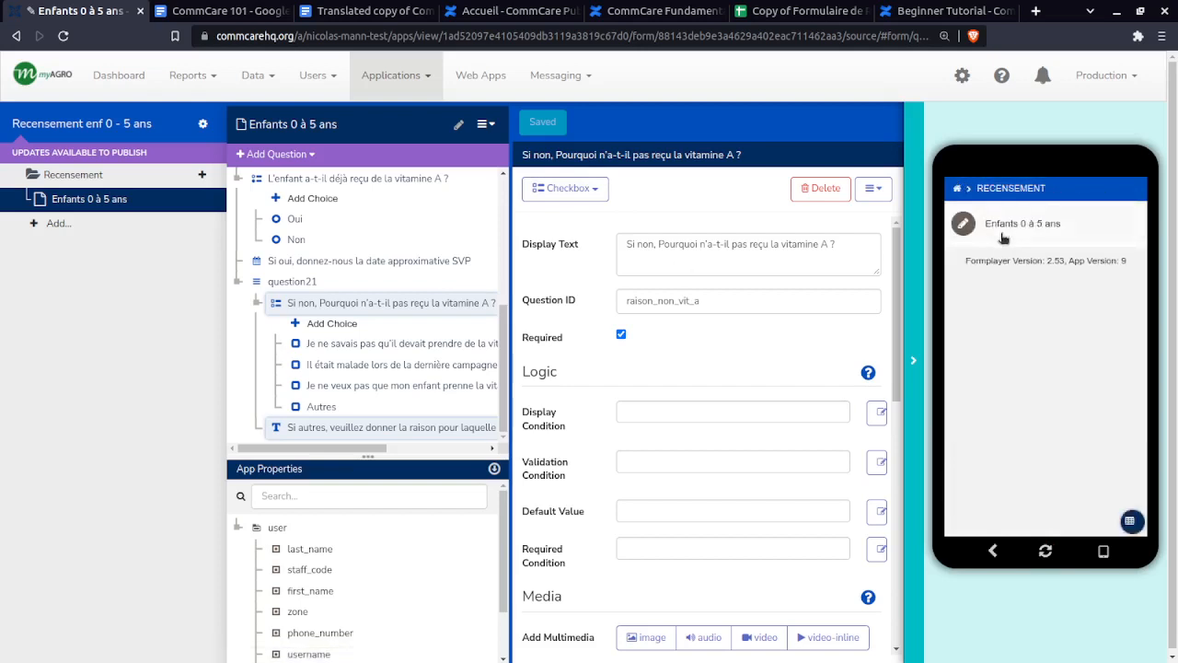
left_click(1062, 223)
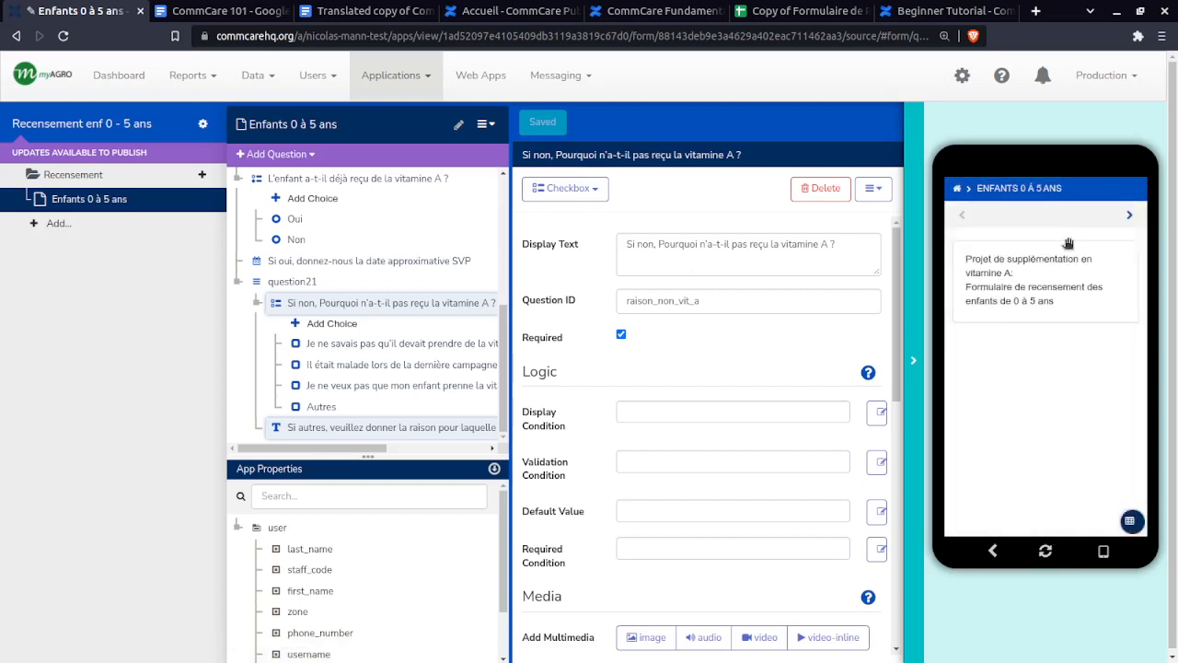
- Enter 17 August 2022 as the survey date plus test Commune, quartier and lot number answers
left_click(1132, 215)
left_click(1108, 270)
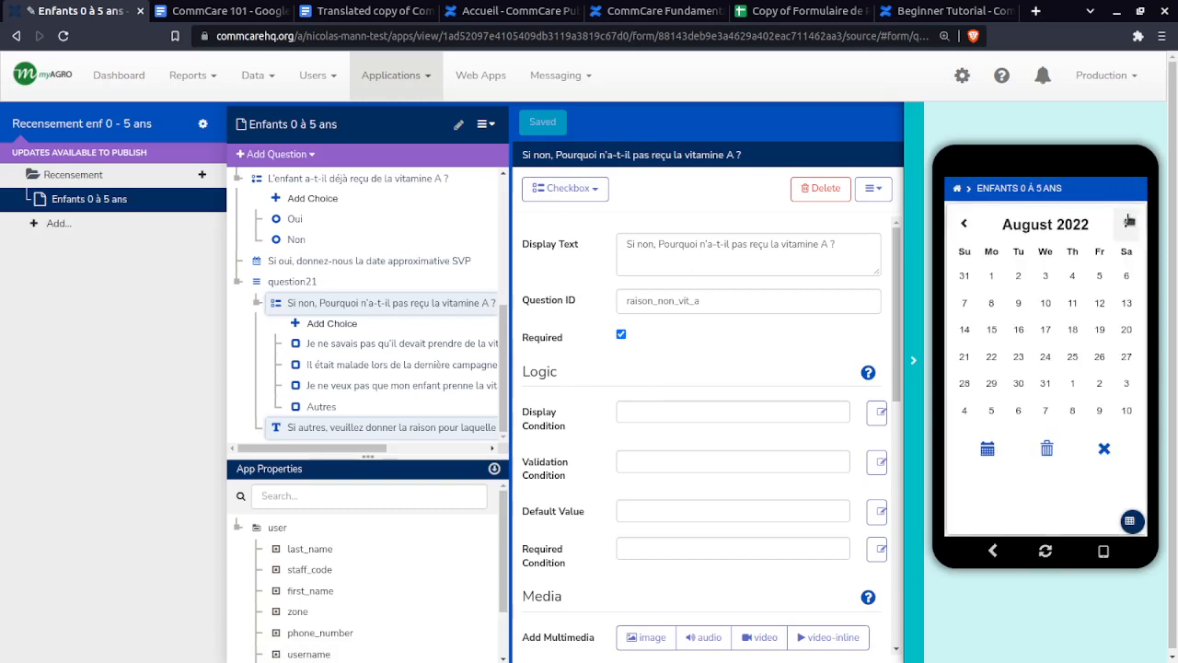
left_click(1053, 329)
left_click(1129, 215)
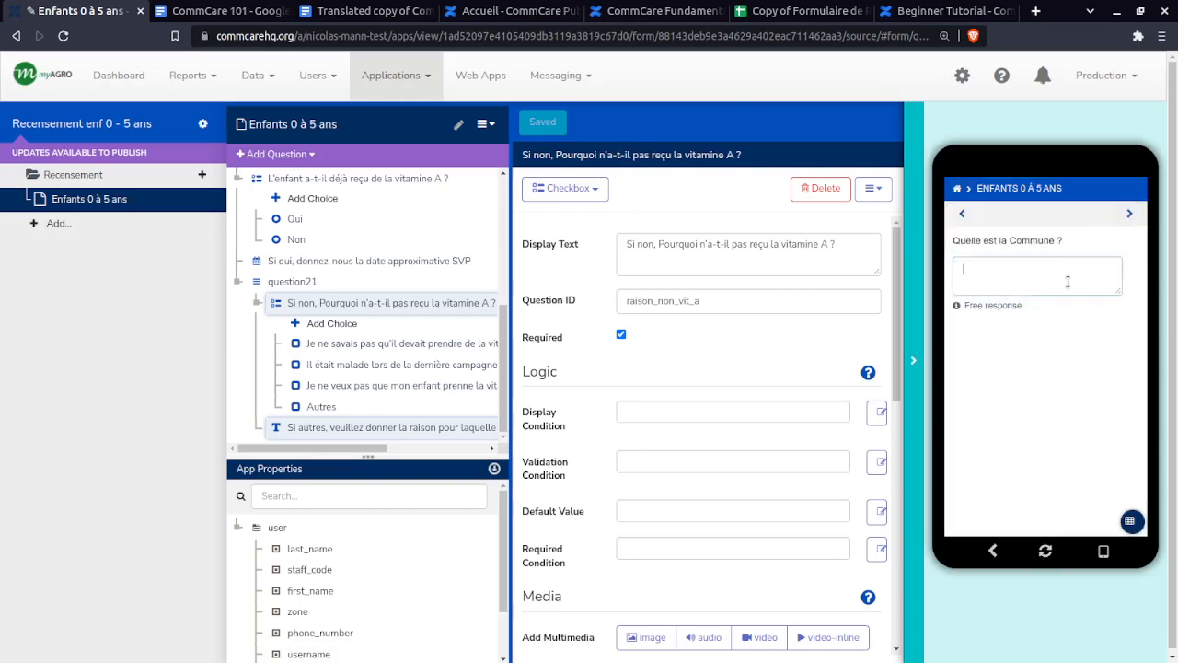
type("sdgfsdf")
left_click(1131, 215)
type("sdfqsdf")
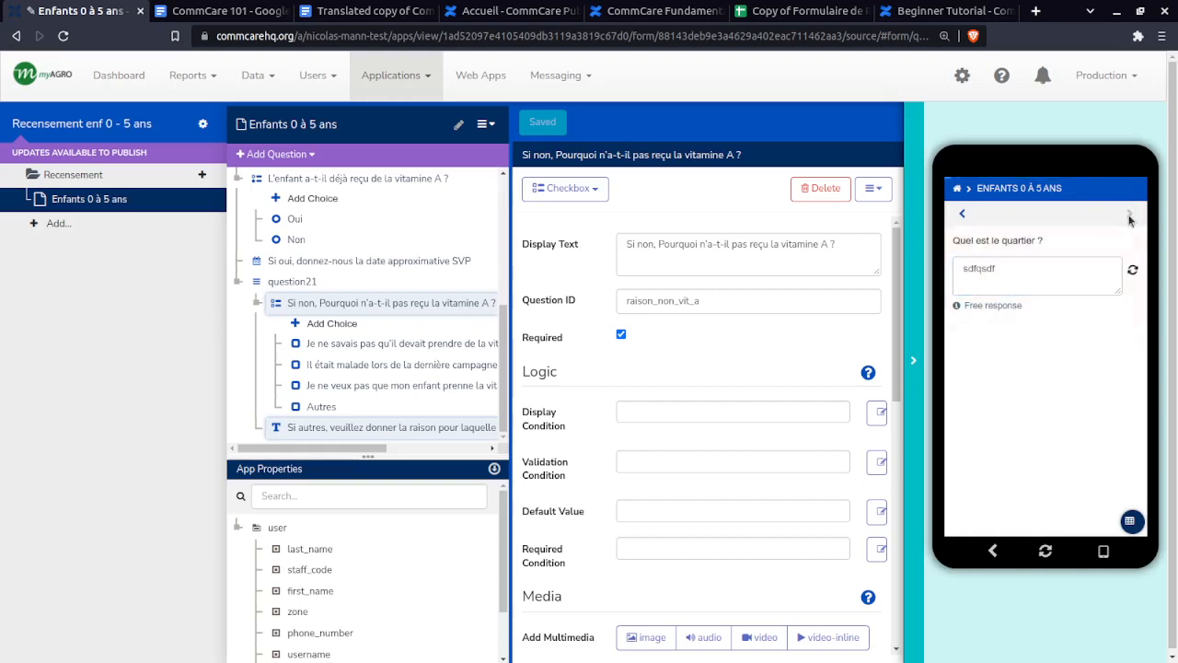
left_click(1131, 213)
type("dfs")
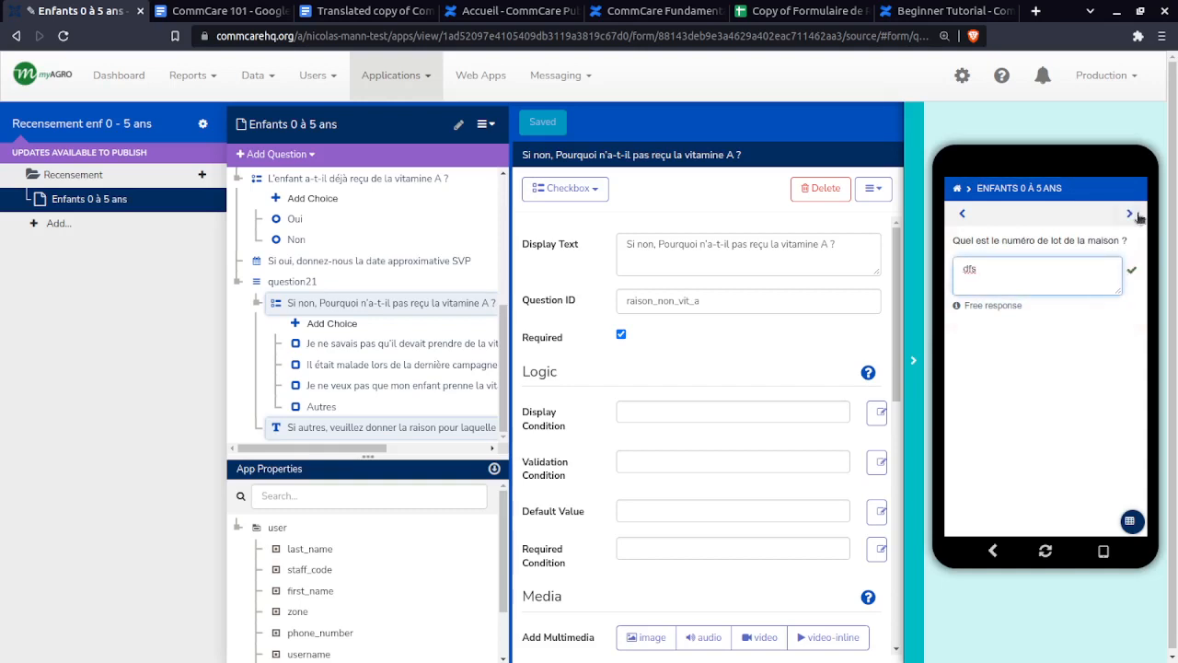
- Fill in a test parent name, 3 children and the 6 mois à 1 an age range
left_click(1135, 215)
type("dsfsdf")
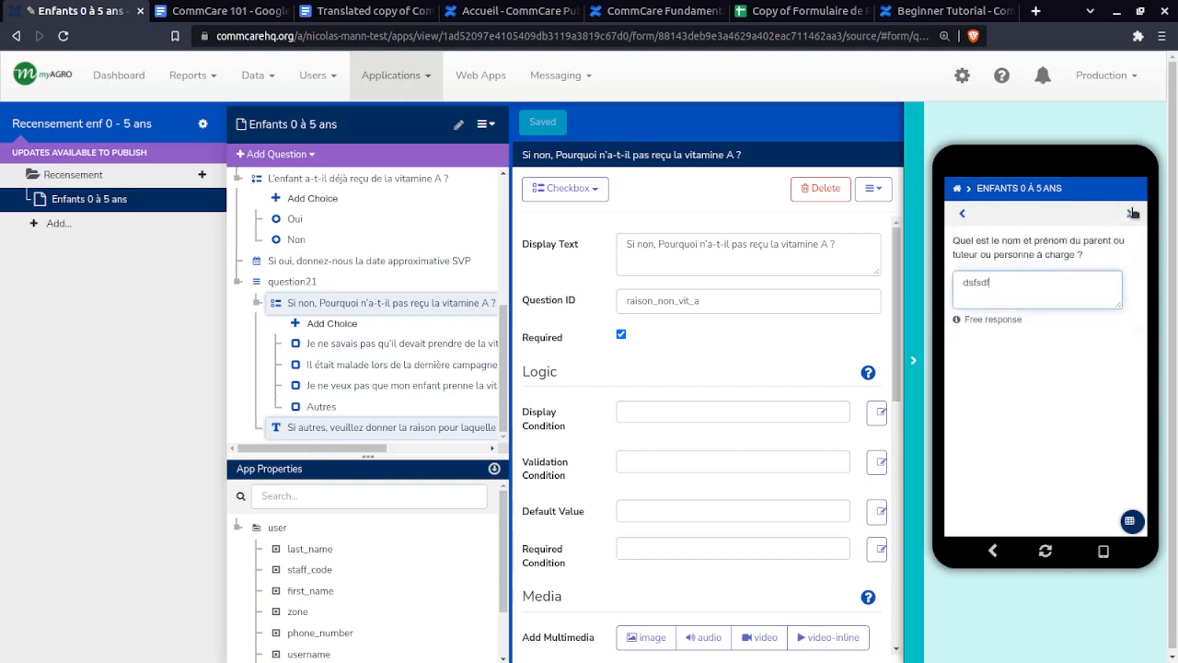
left_click(1134, 213)
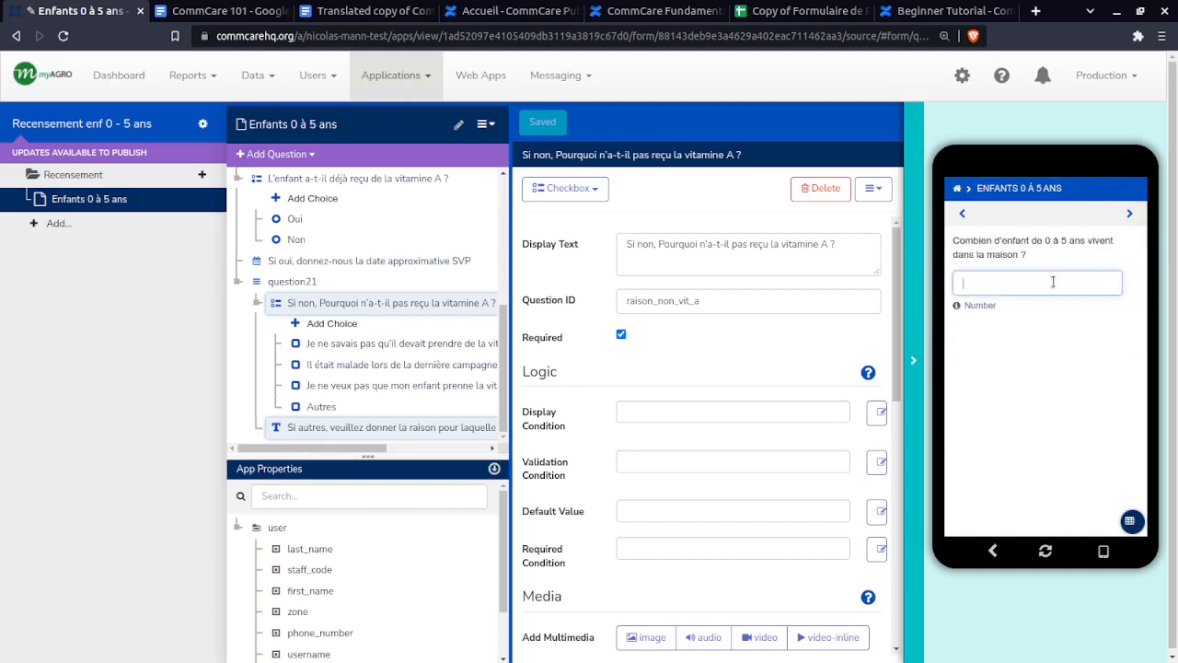
left_click(1112, 215)
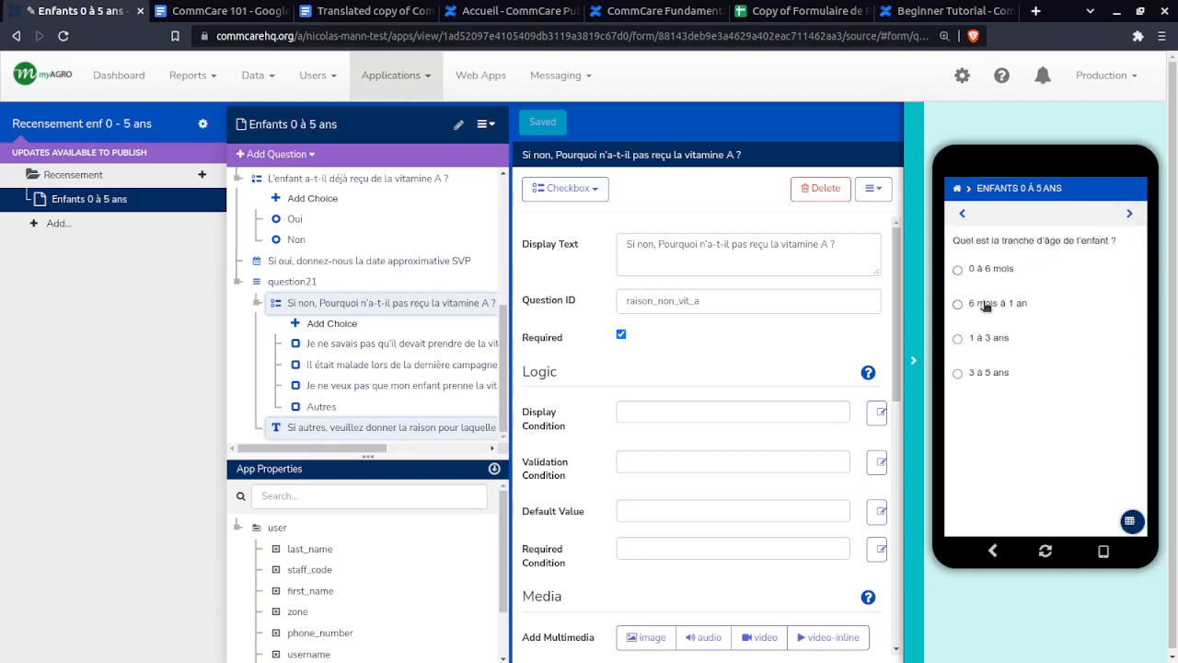
left_click(985, 305)
left_click(1129, 214)
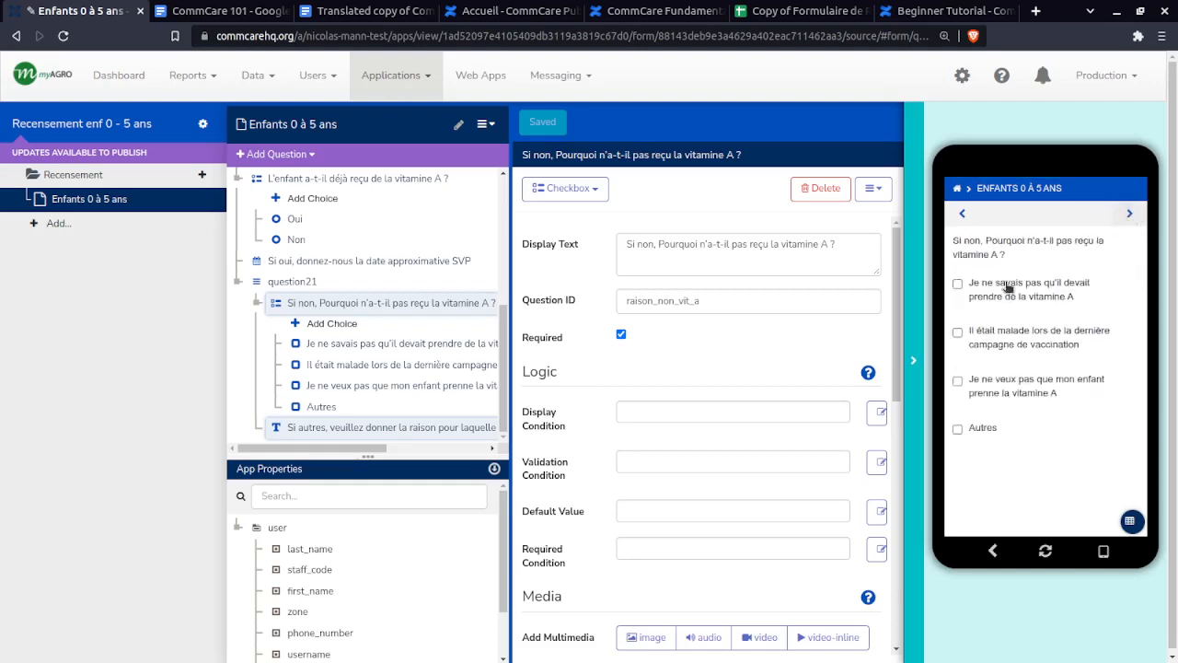
- Toggle the vitamin A reasons, ending with Je ne veux pas and Il était malade ticked, Autres unticked
left_click(958, 430)
scroll(978, 468, "down", 1)
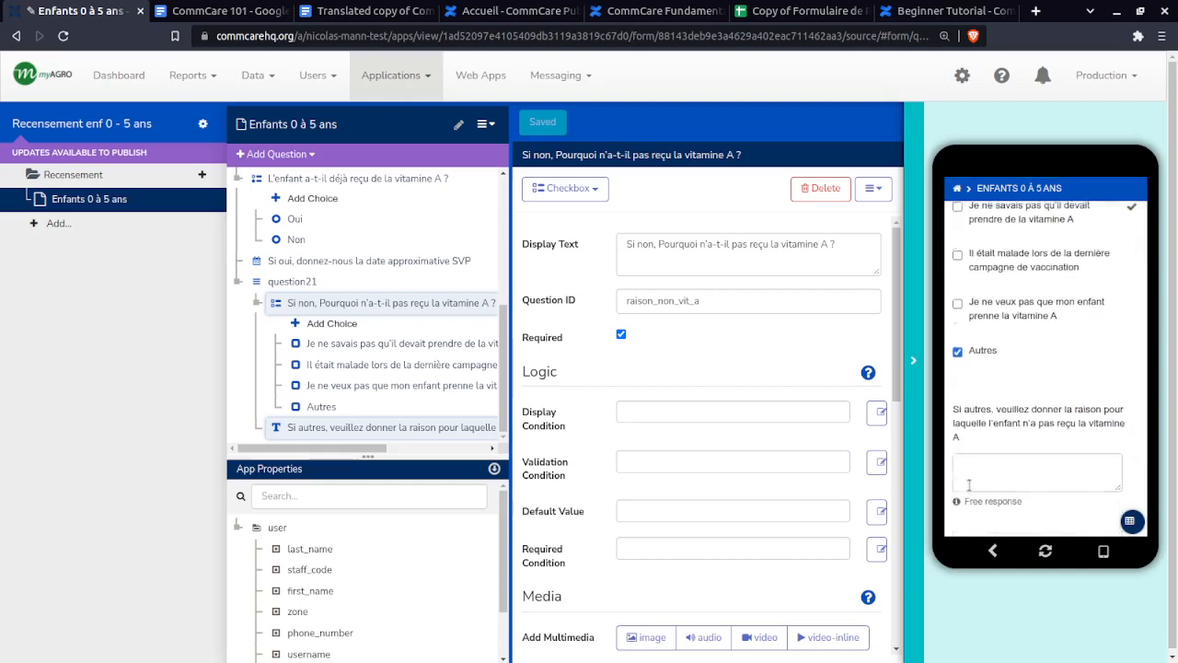
left_click(958, 349)
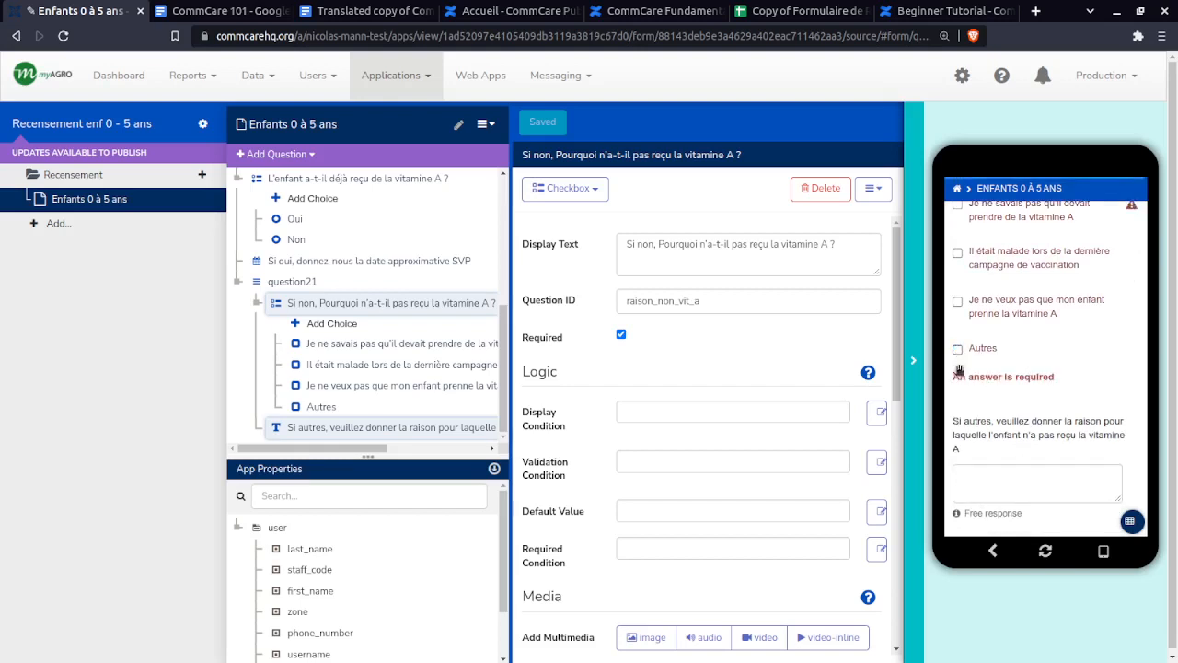
left_click(958, 302)
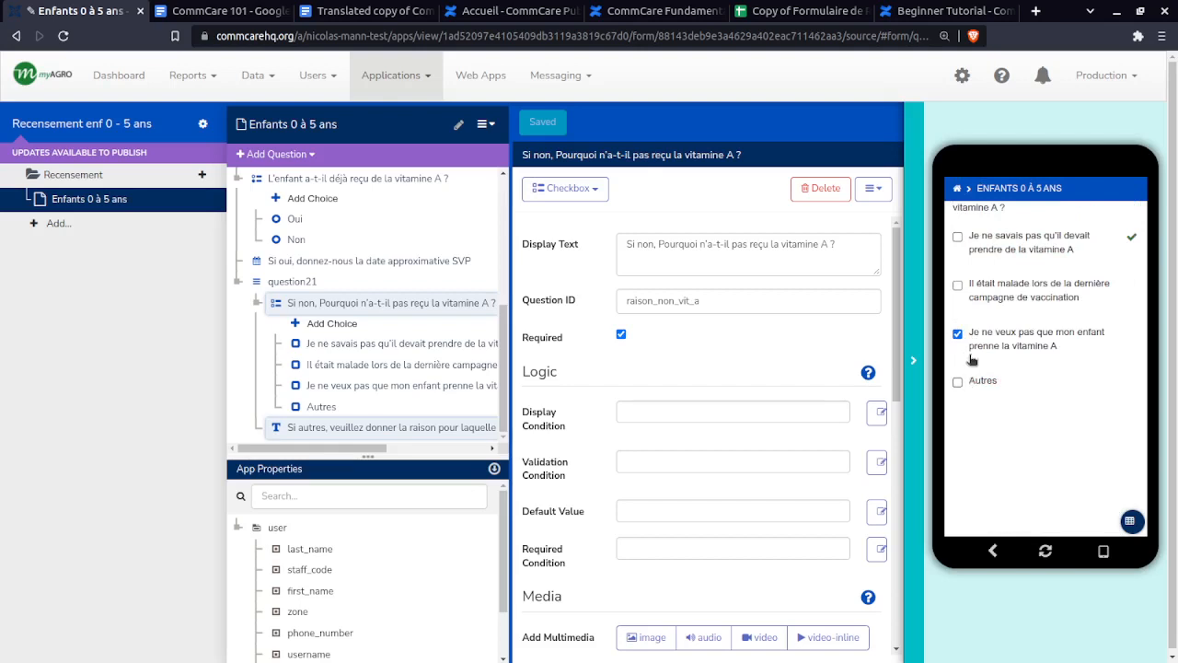
scroll(978, 345, "up", 1)
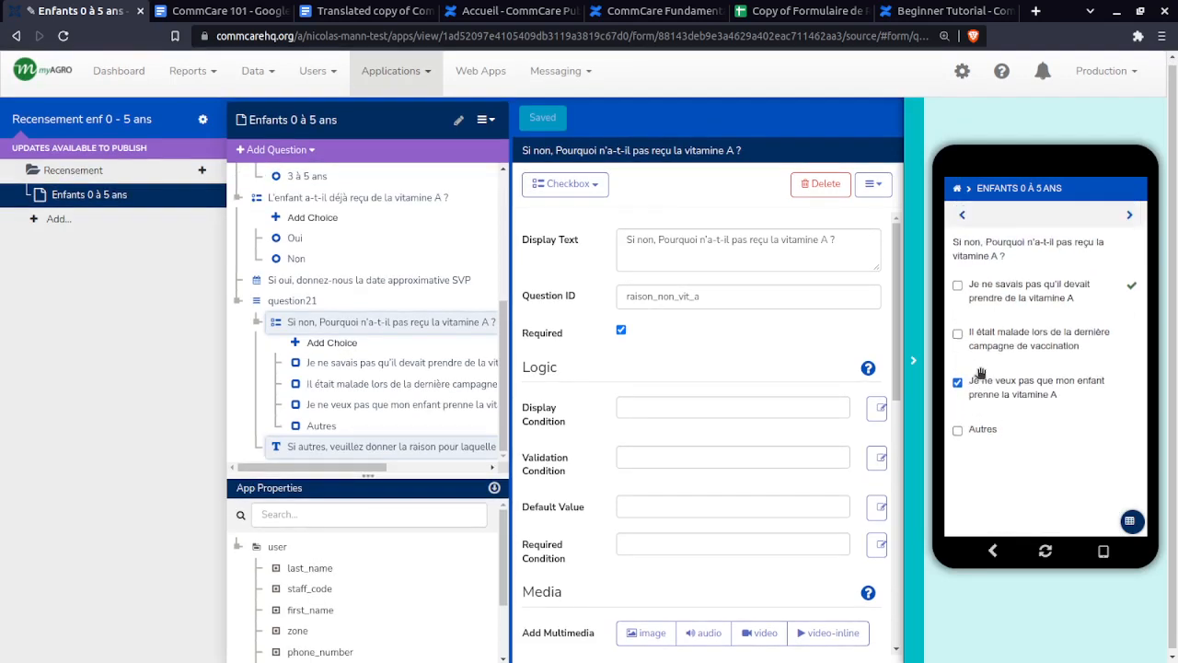
scroll(1011, 442, "down", 1)
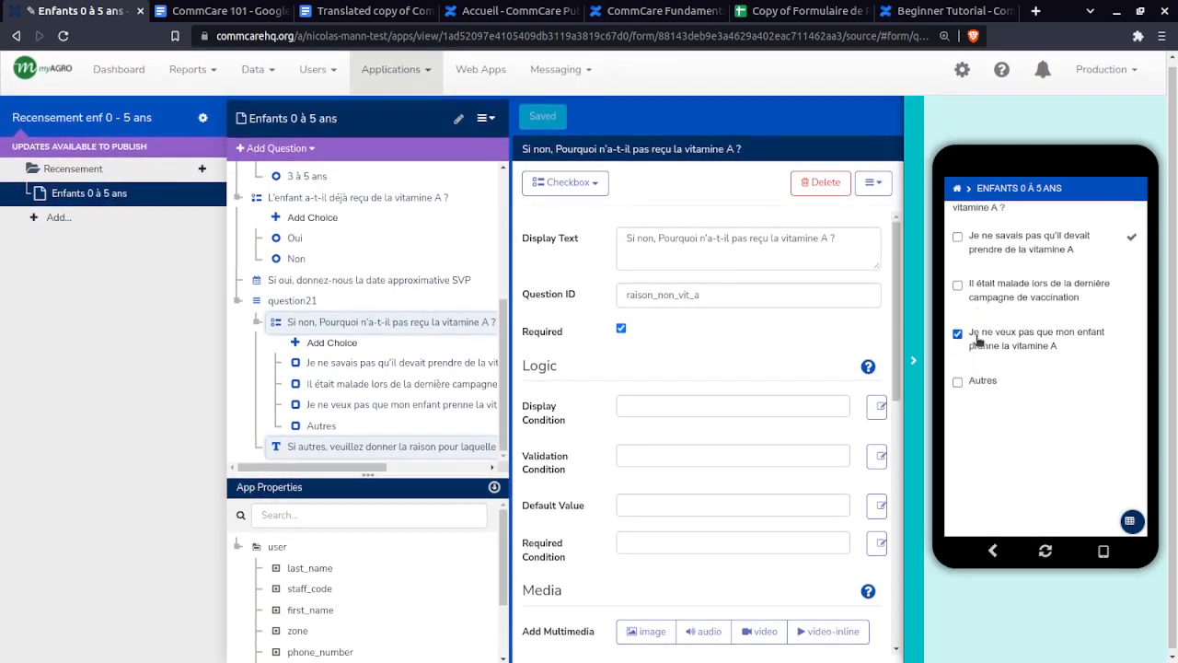
left_click(957, 333)
left_click(972, 385)
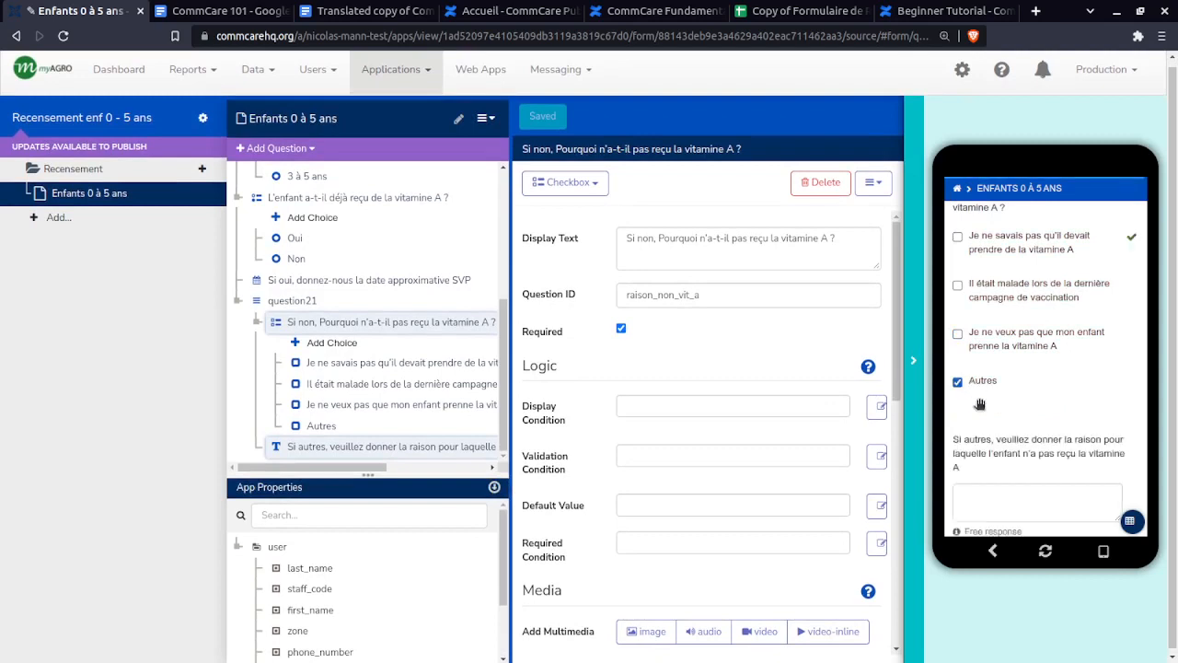
left_click(978, 338)
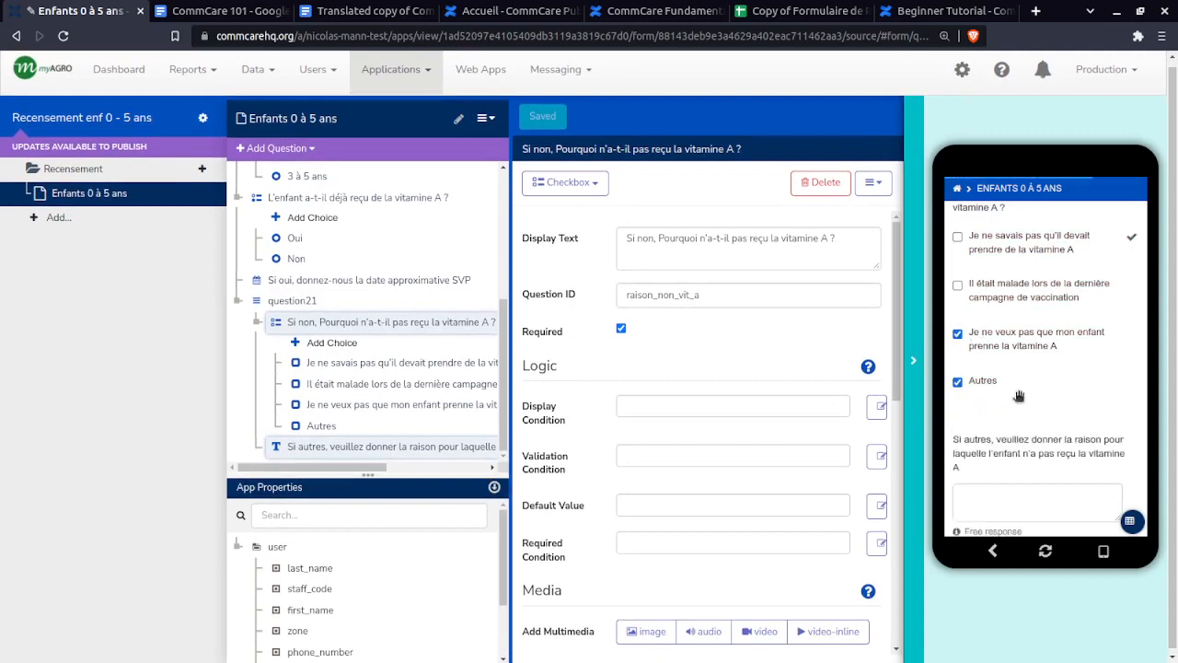
left_click(1013, 295)
left_click(958, 382)
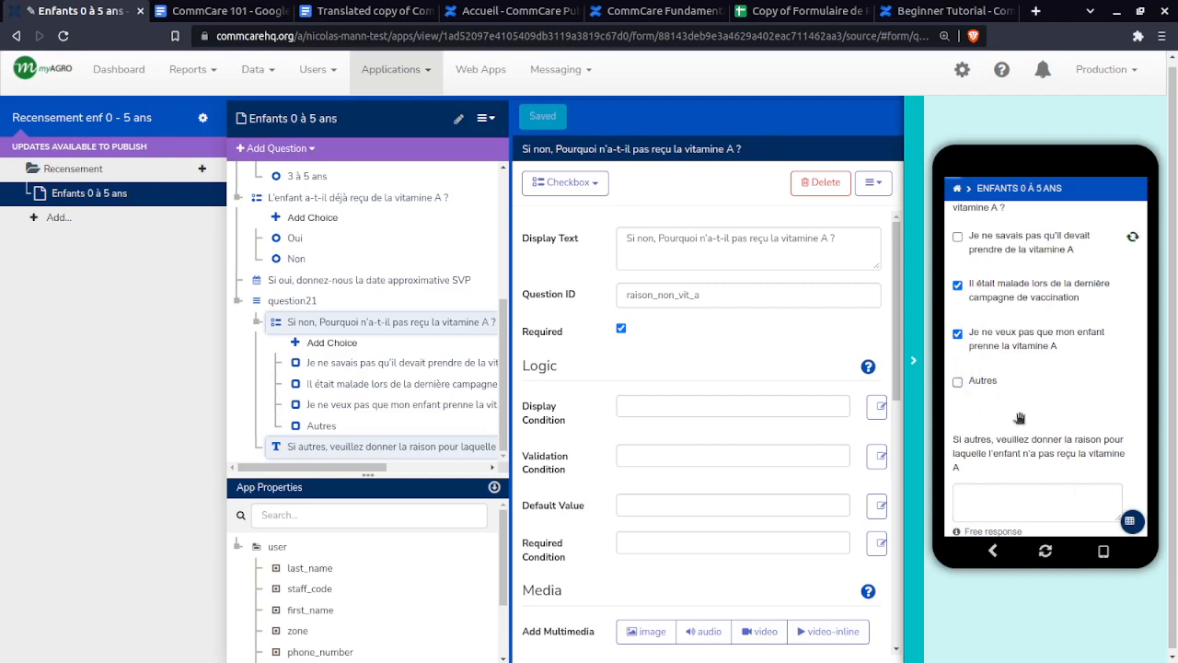
left_click(982, 383)
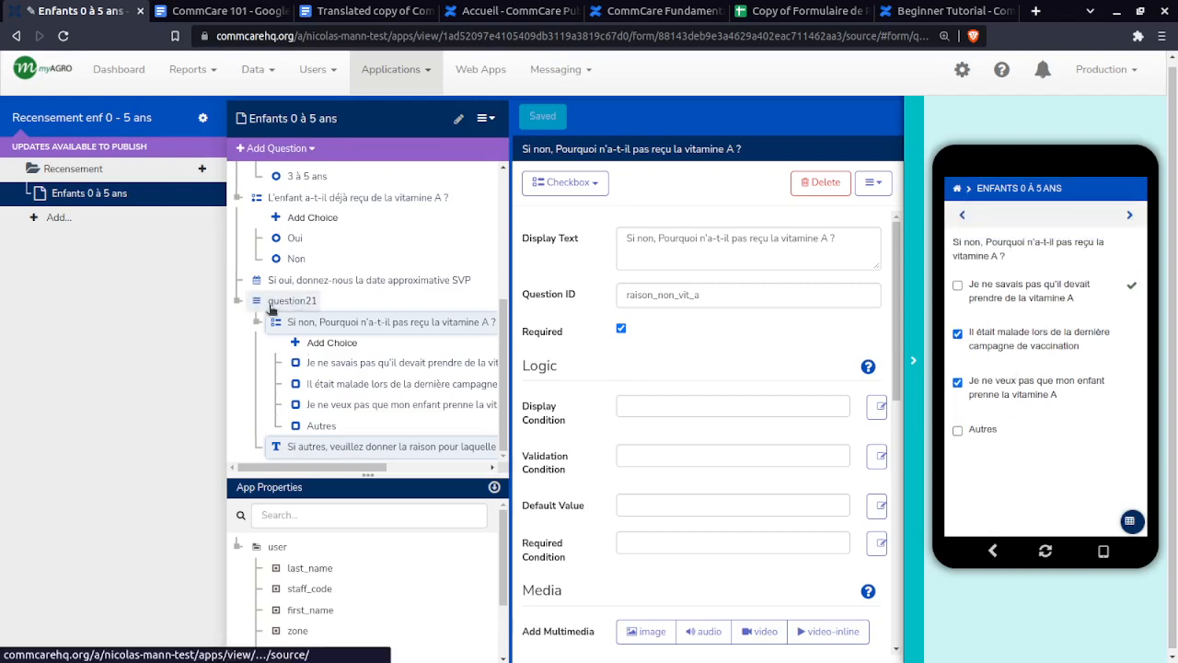
- Check the closing awareness message and GPS question rows in the recensement spreadsheet
scroll(299, 372, "up", 3)
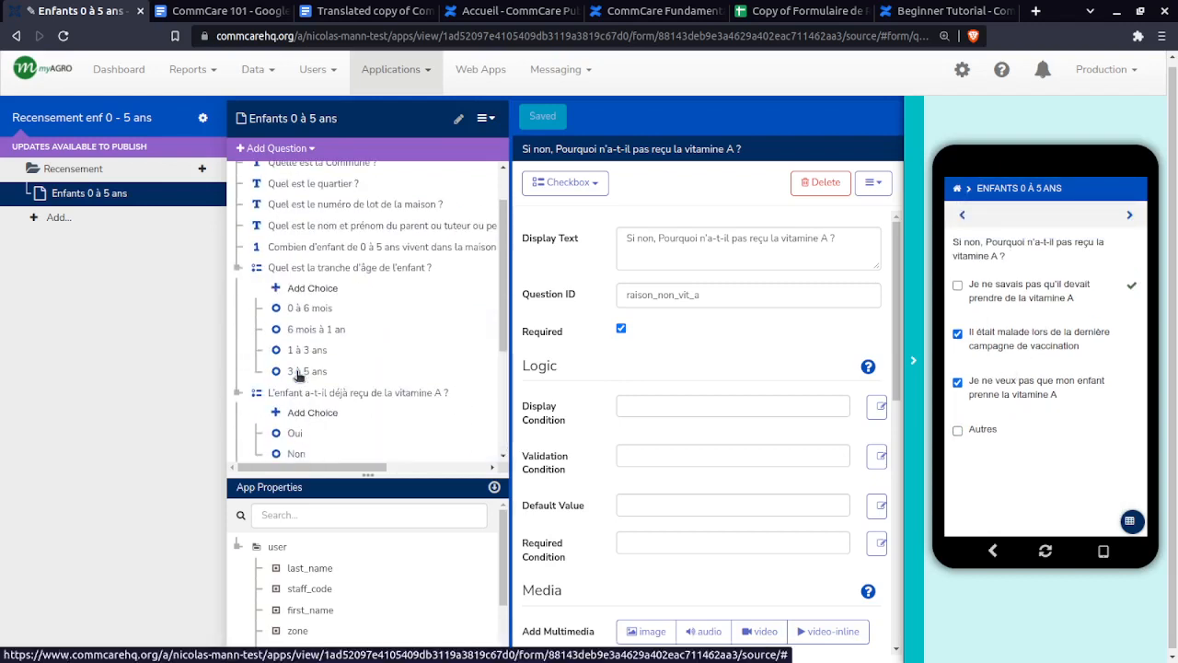
scroll(298, 374, "up", 1)
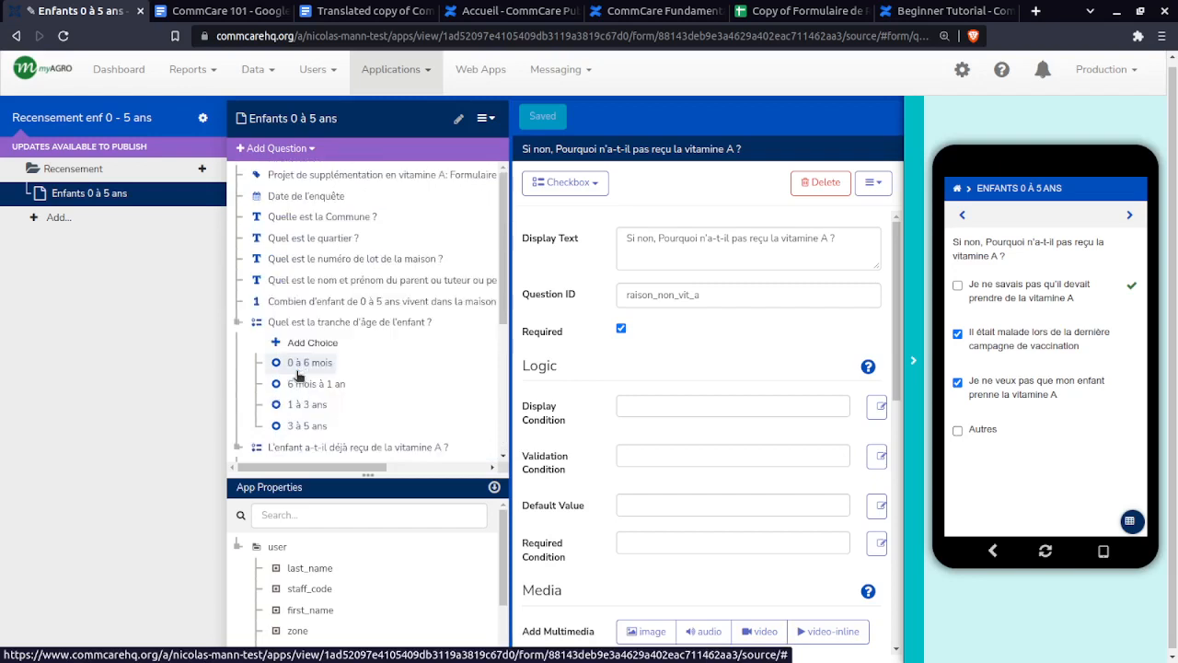
scroll(342, 254, "down", 3)
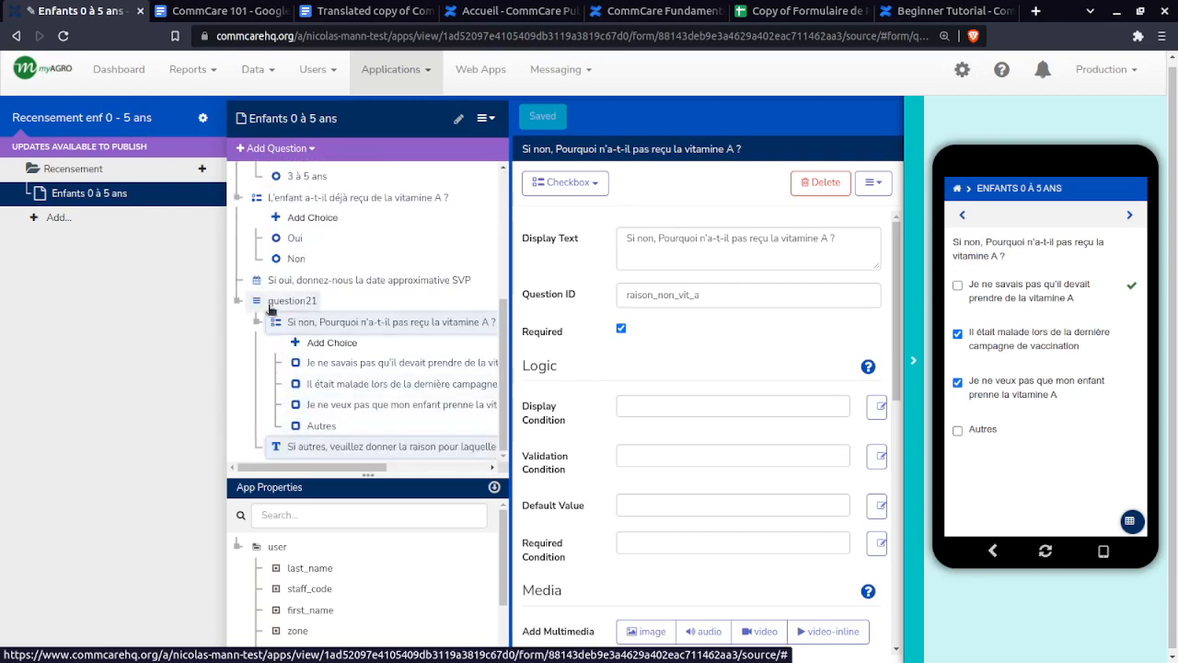
scroll(270, 308, "up", 5)
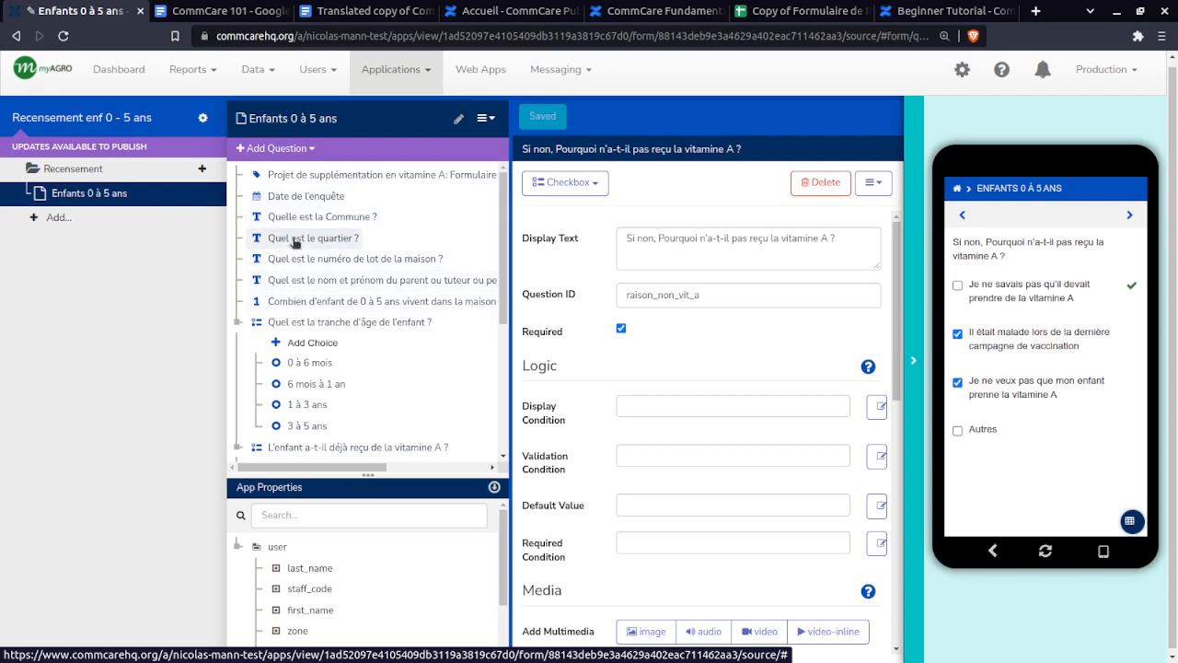
left_click(792, 10)
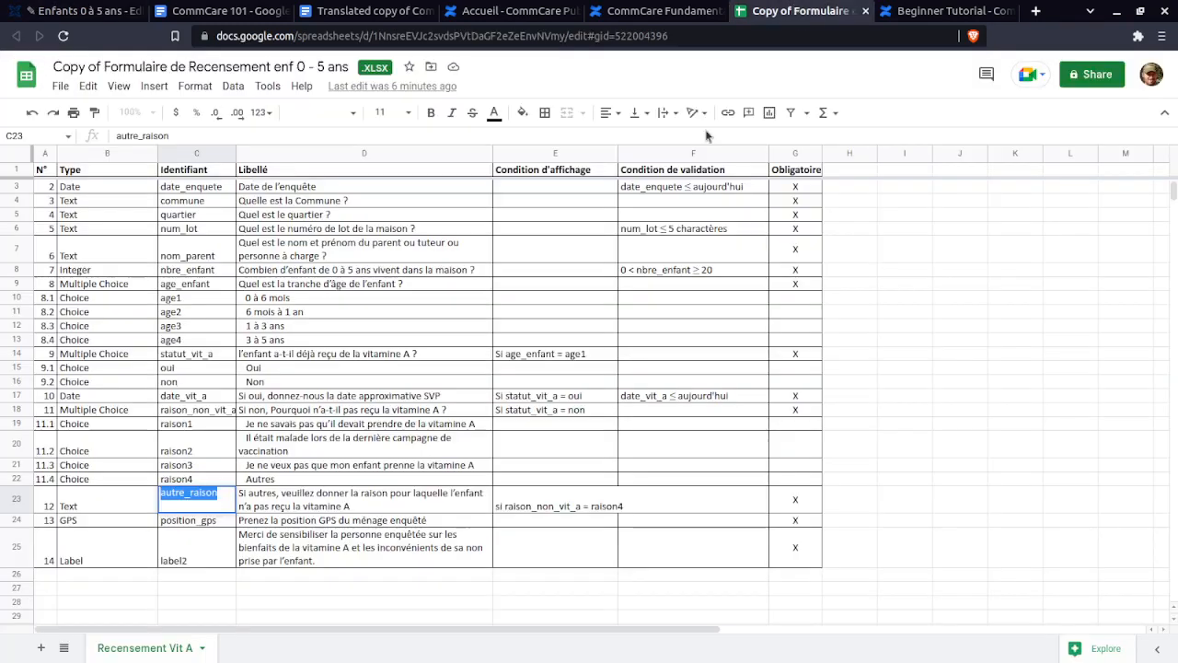
left_click(374, 553)
left_click(229, 521)
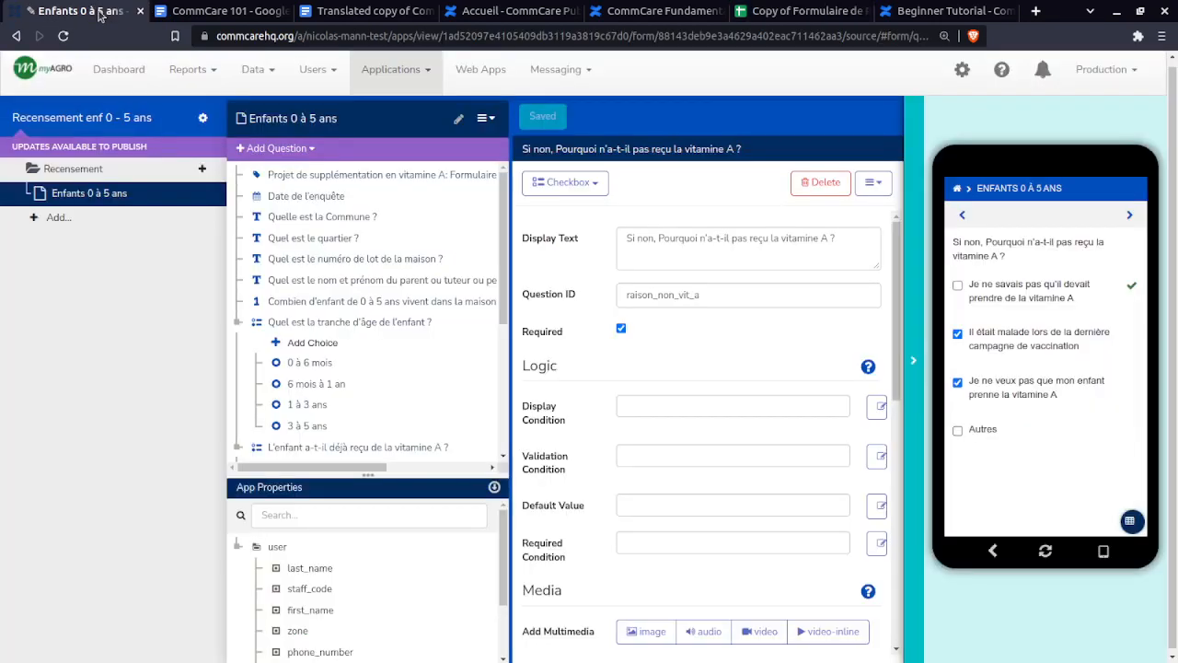
- Back in the form builder, select question21 and collapse its group
left_click(81, 12)
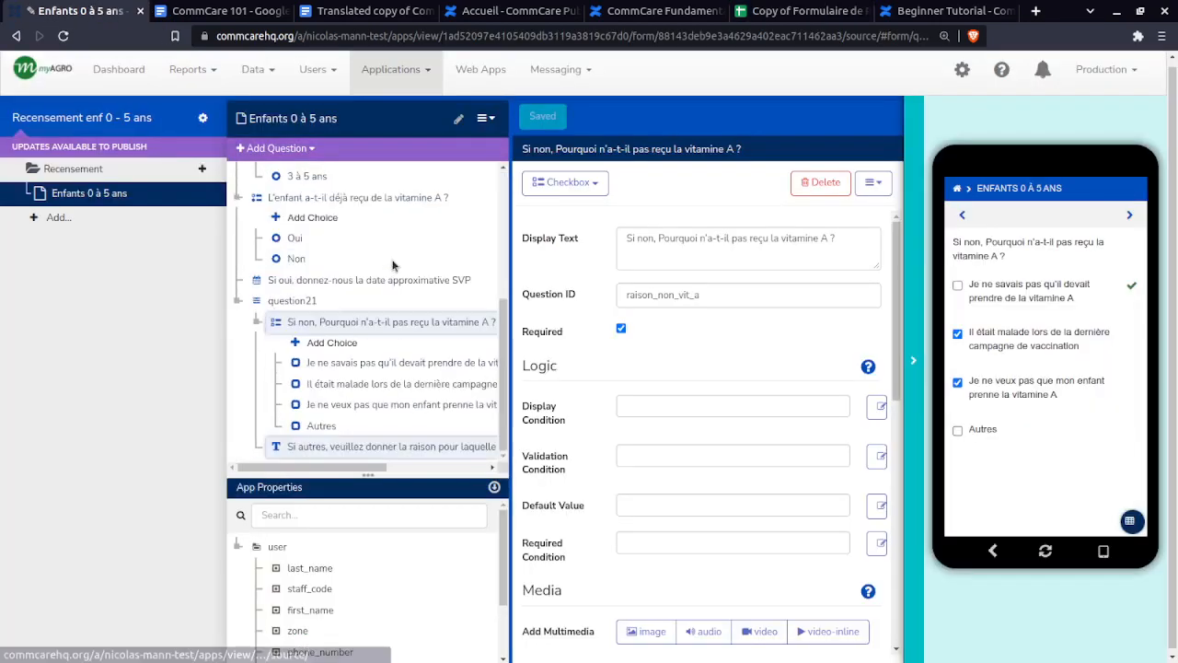
left_click(238, 304)
left_click(238, 304)
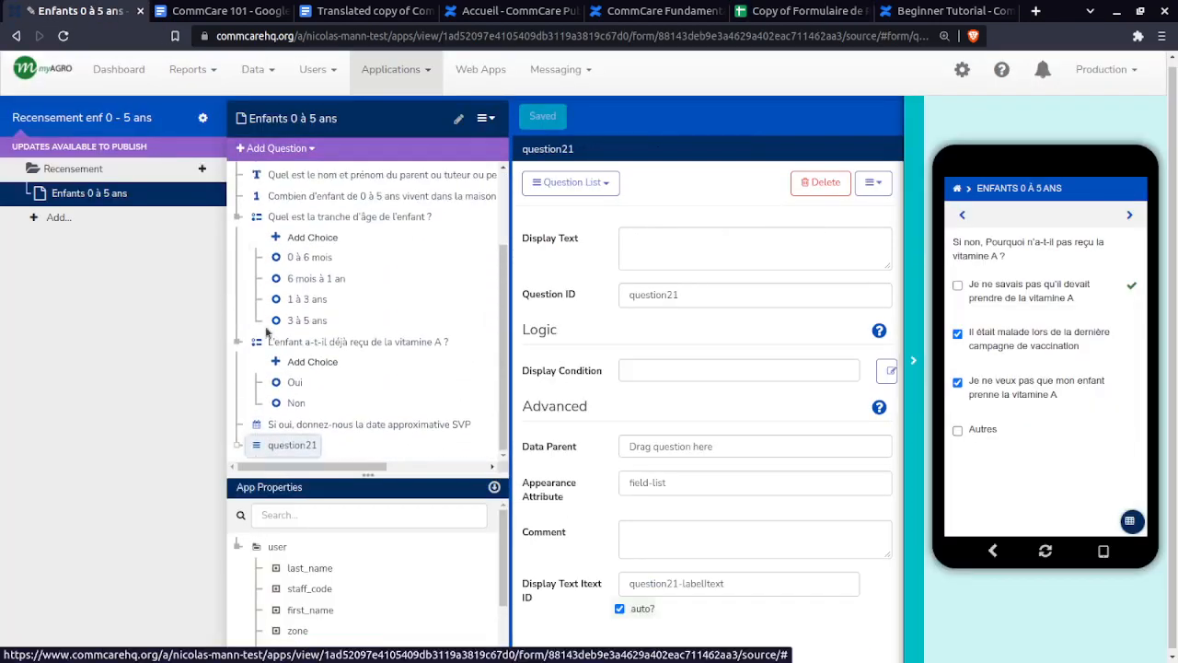
- Add a required GPS question labelled 'Position GPS' with ID gps and save the form
left_click(277, 148)
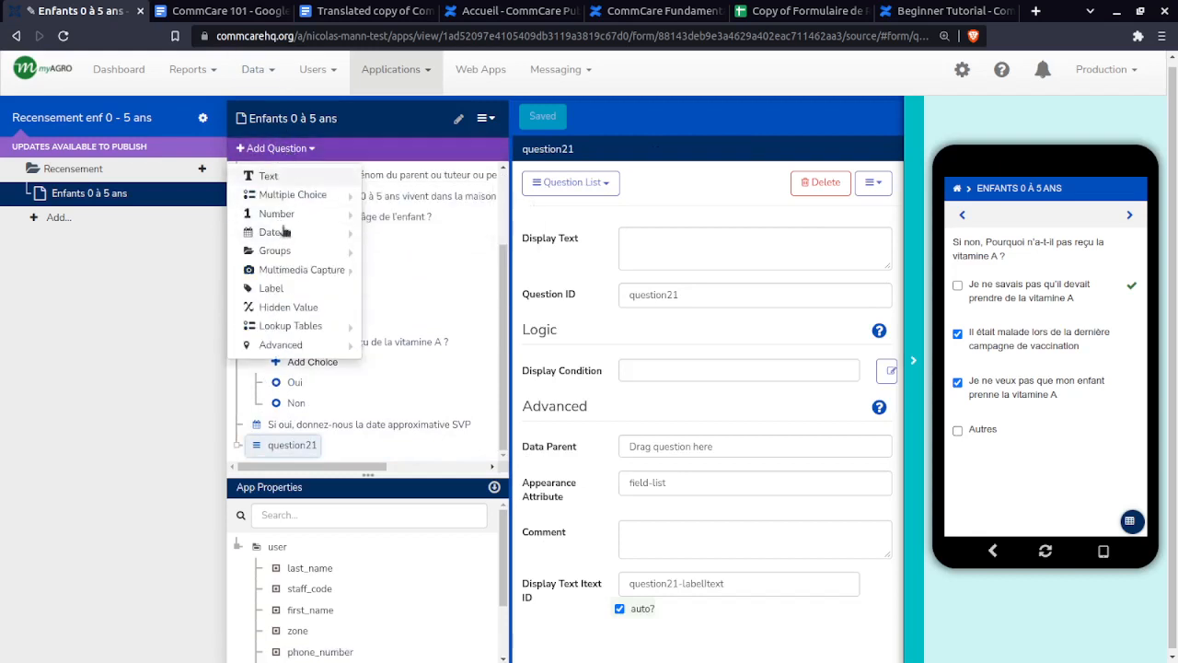
mouse_move(291, 350)
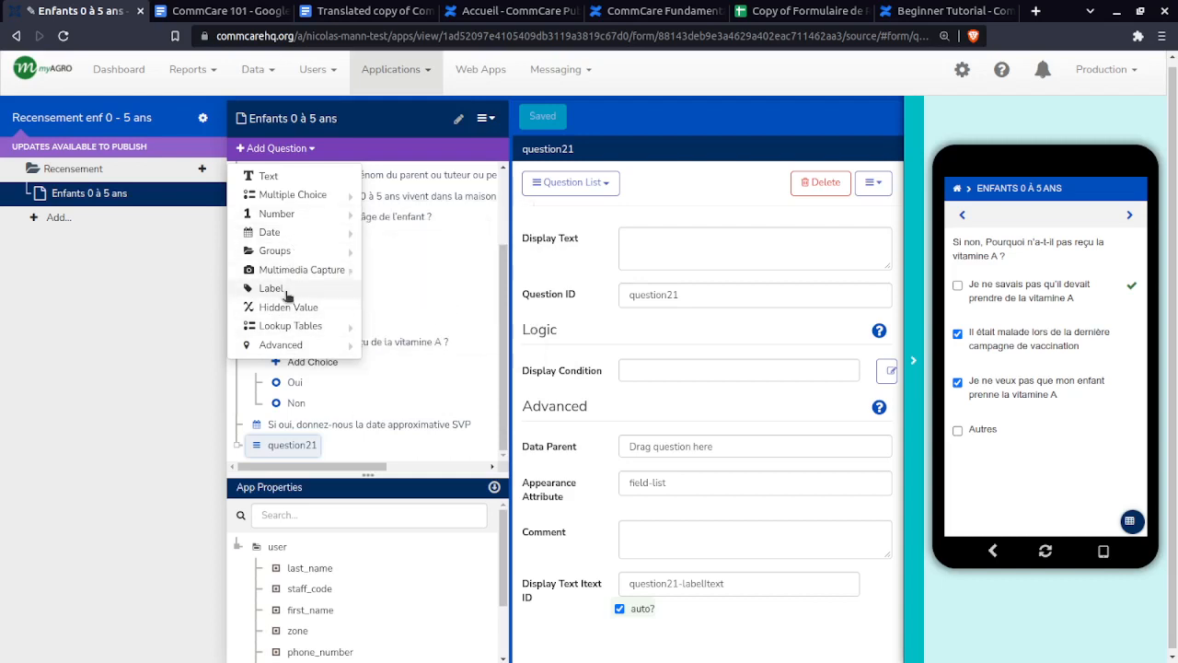
mouse_move(303, 278)
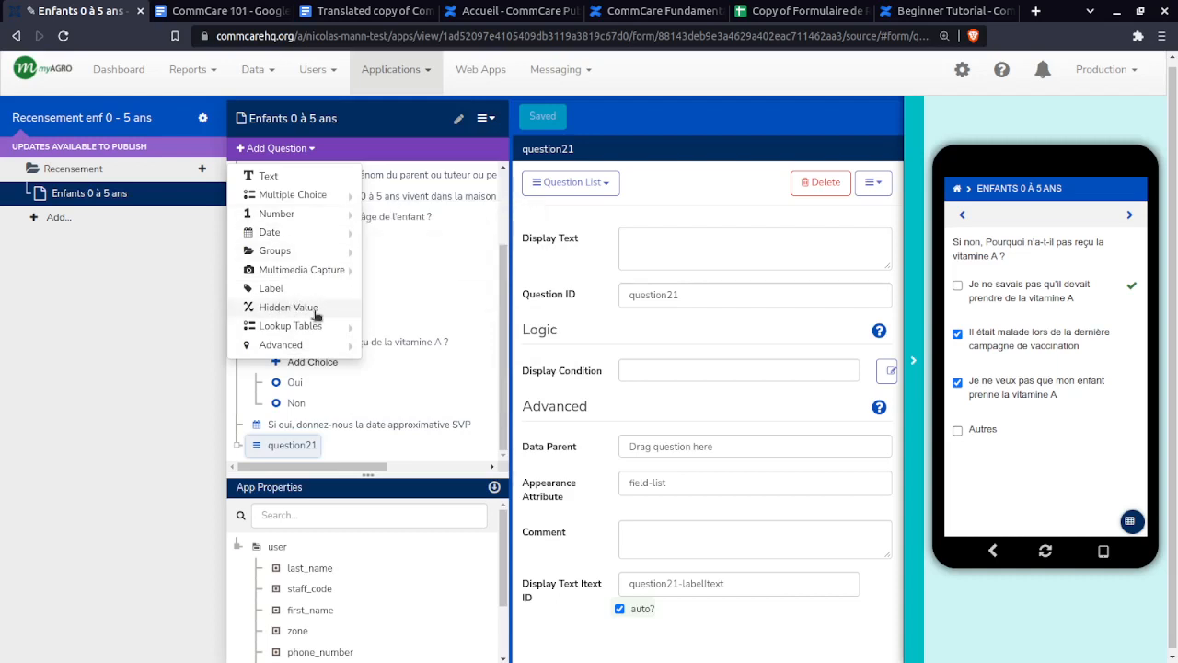
mouse_move(327, 218)
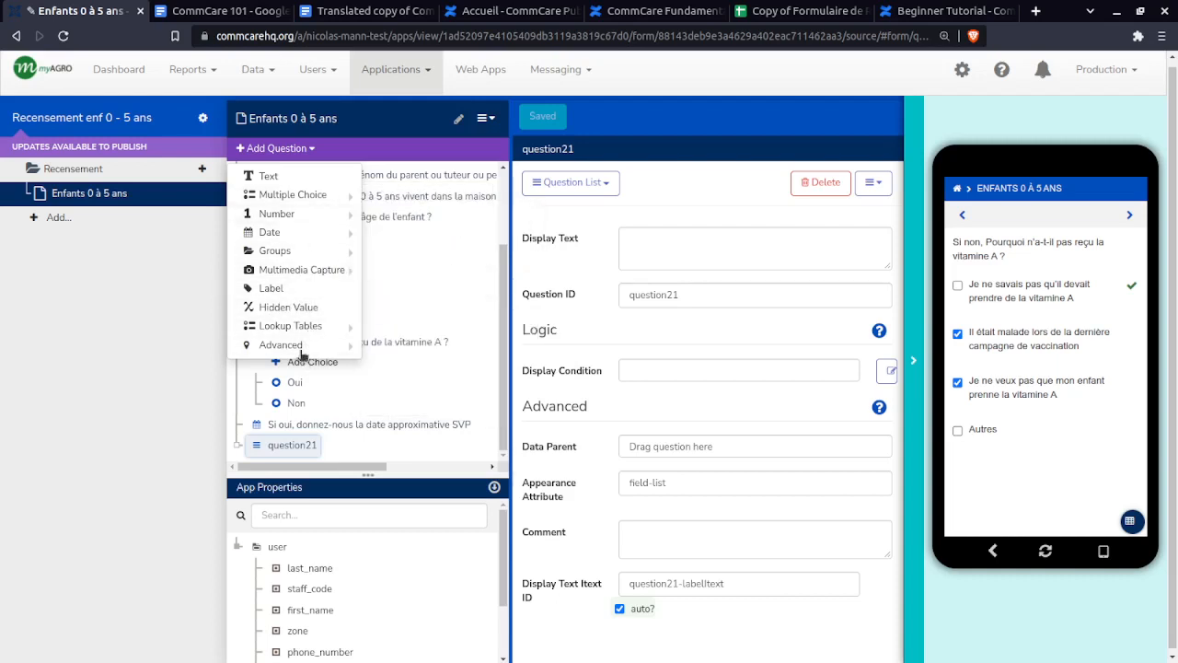
mouse_move(357, 347)
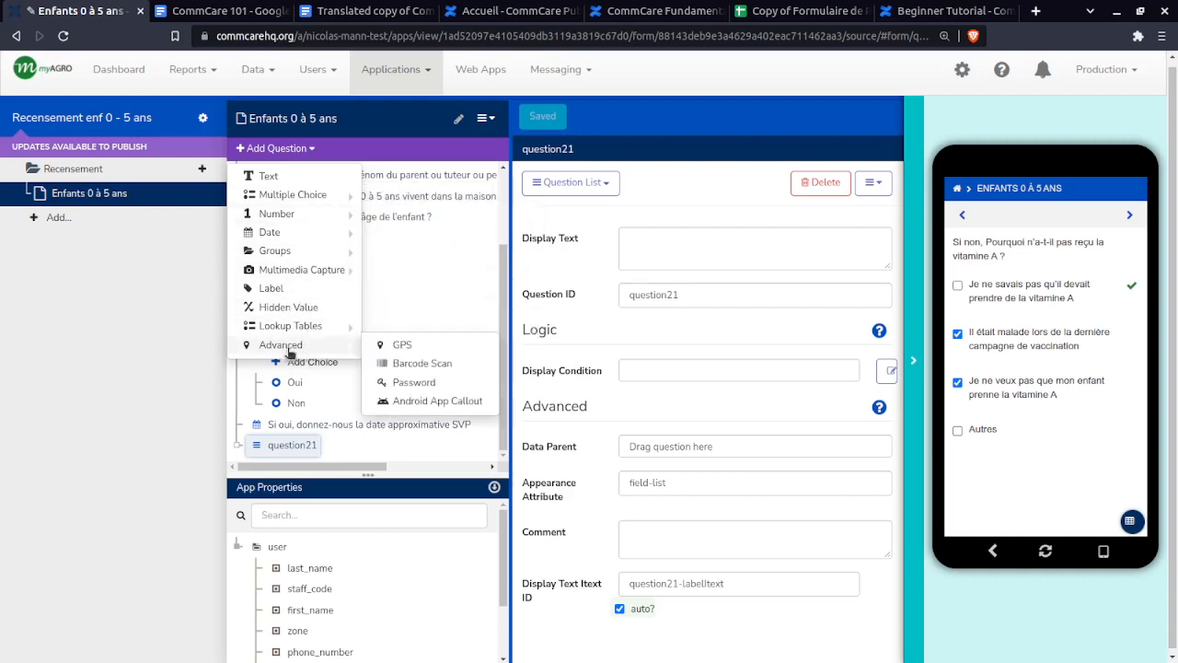
left_click(405, 346)
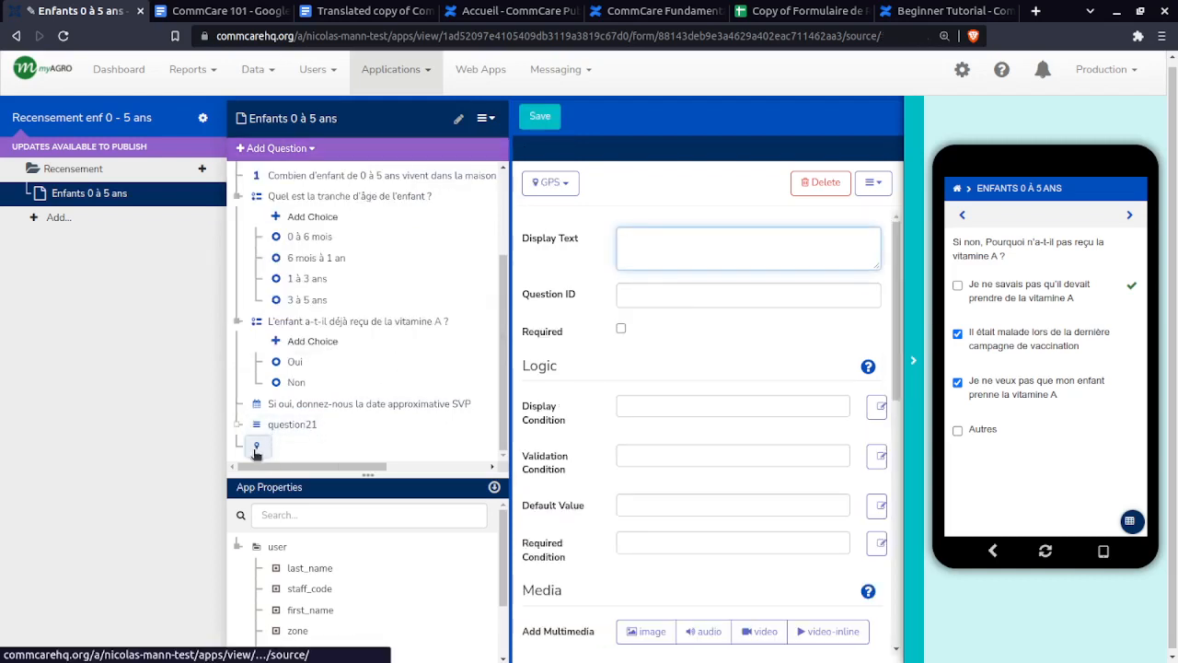
left_click(701, 237)
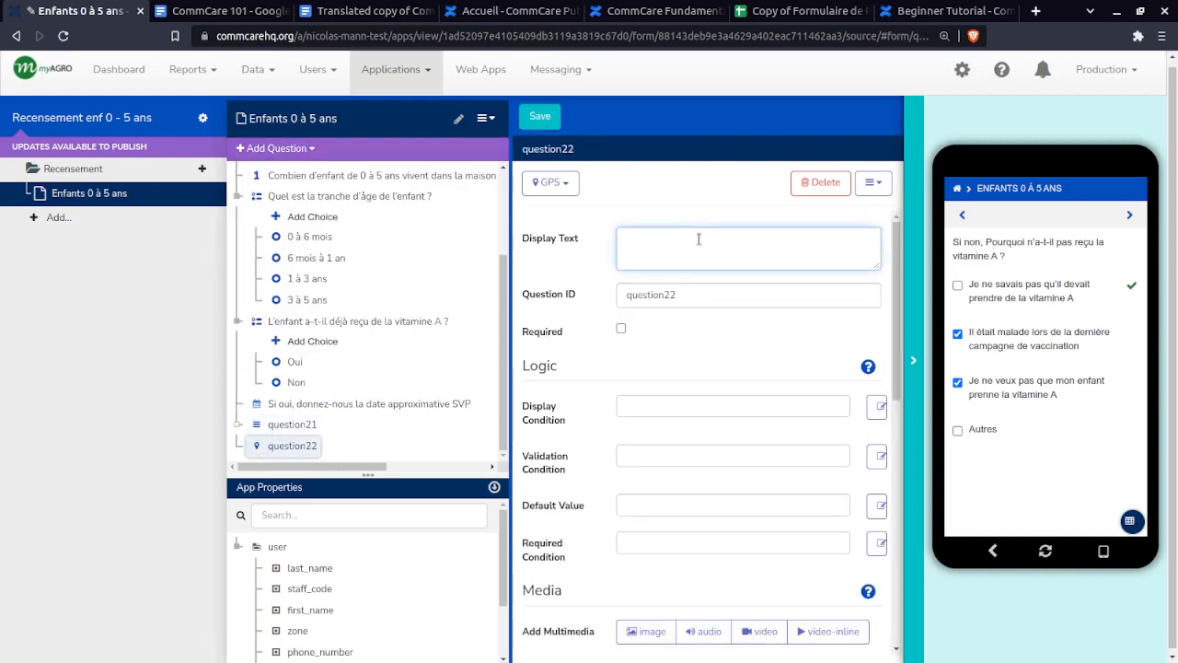
type("Position")
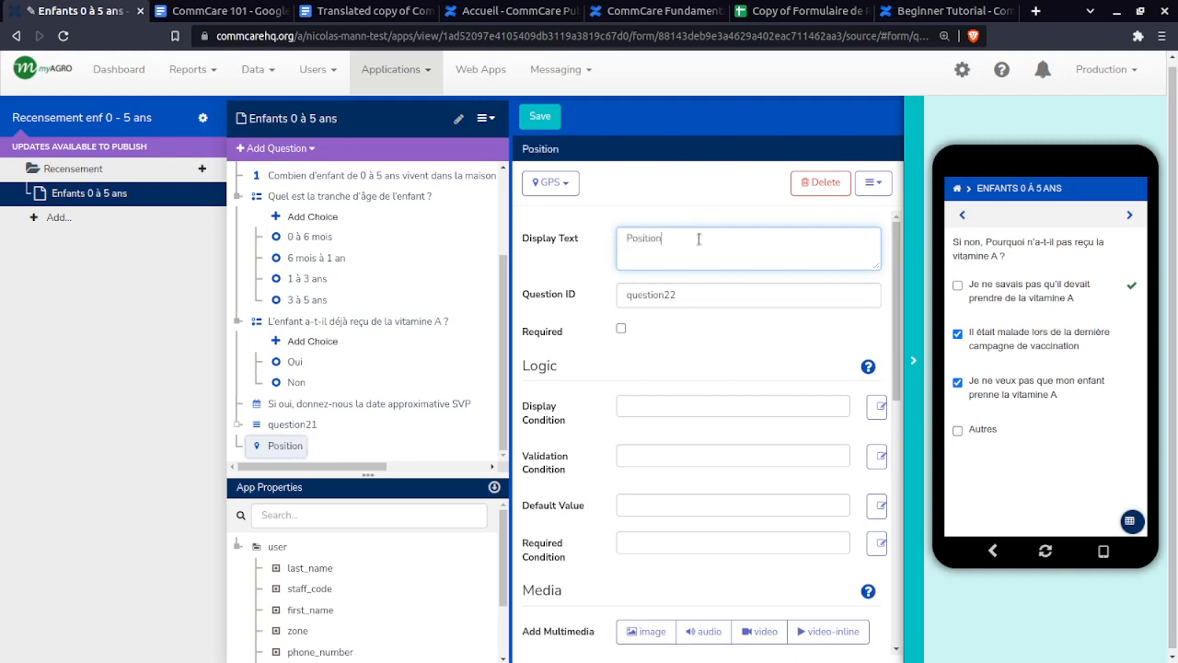
type(" GPS")
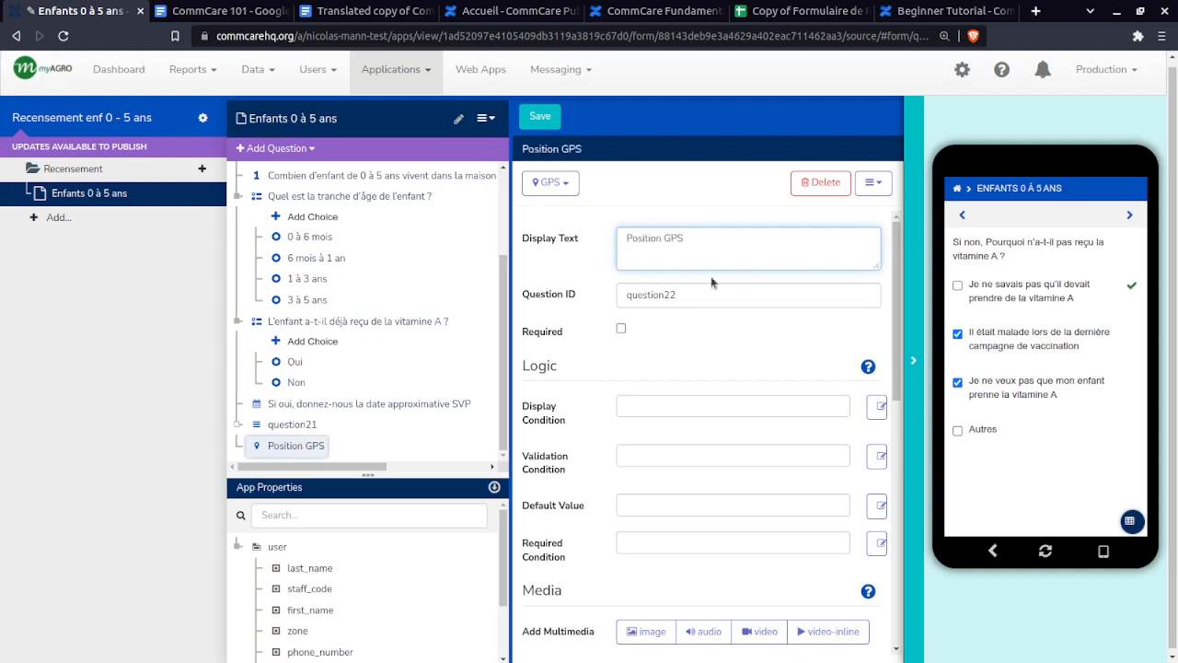
key("Tab")
type("g")
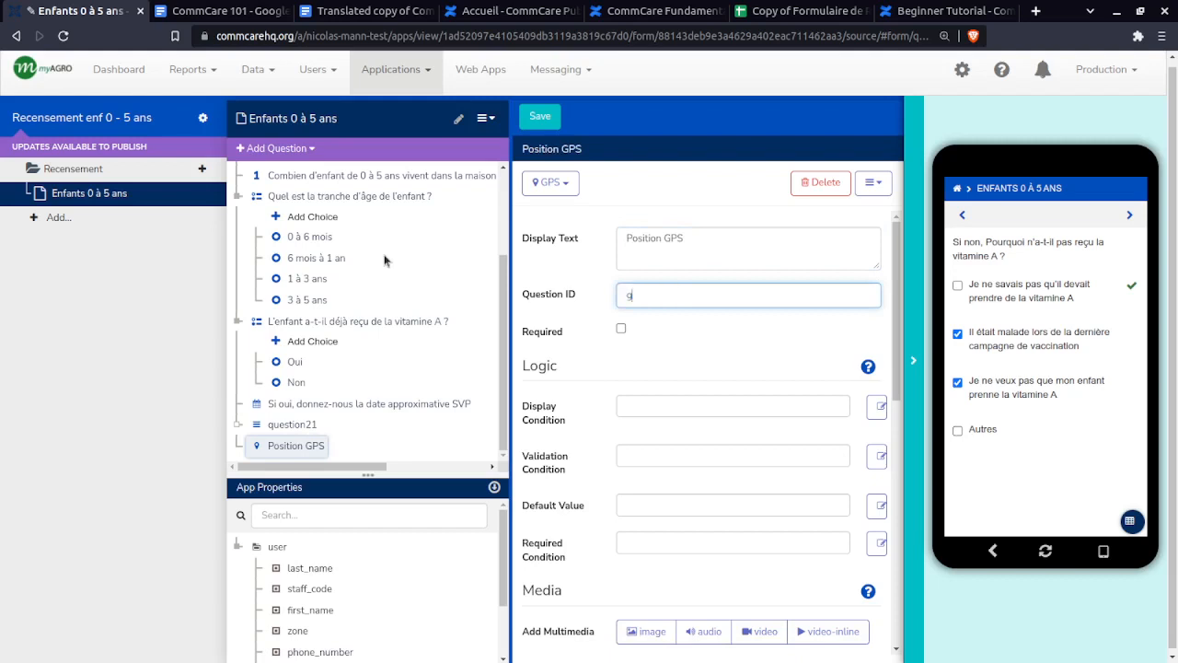
left_click(622, 329)
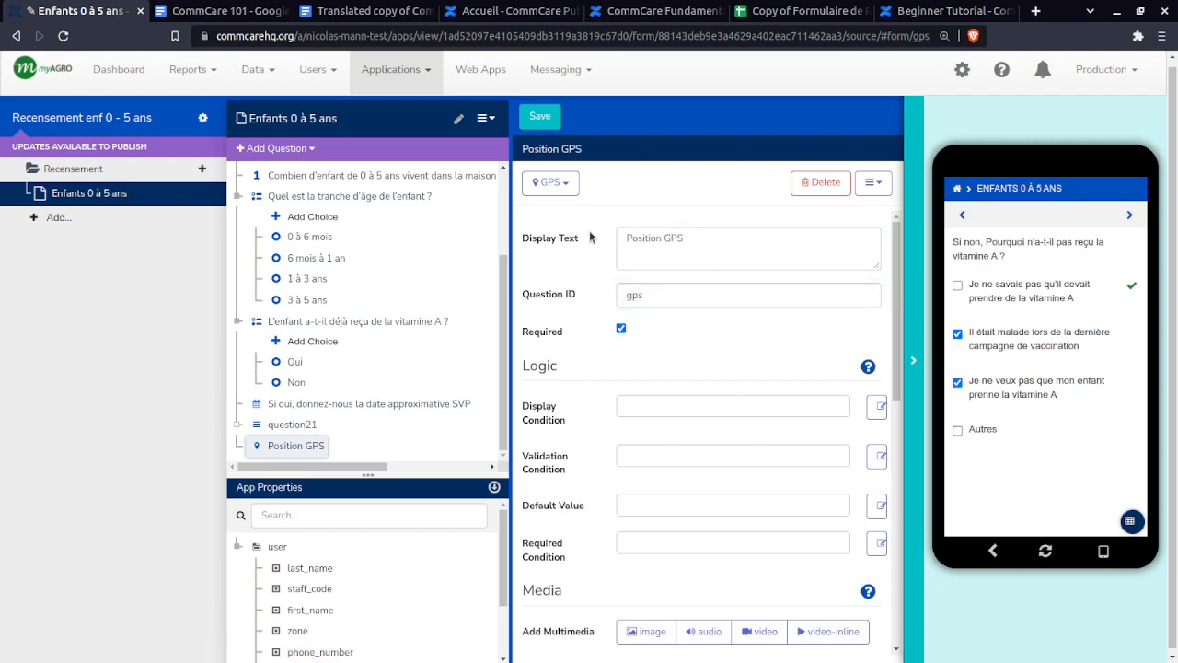
left_click(543, 116)
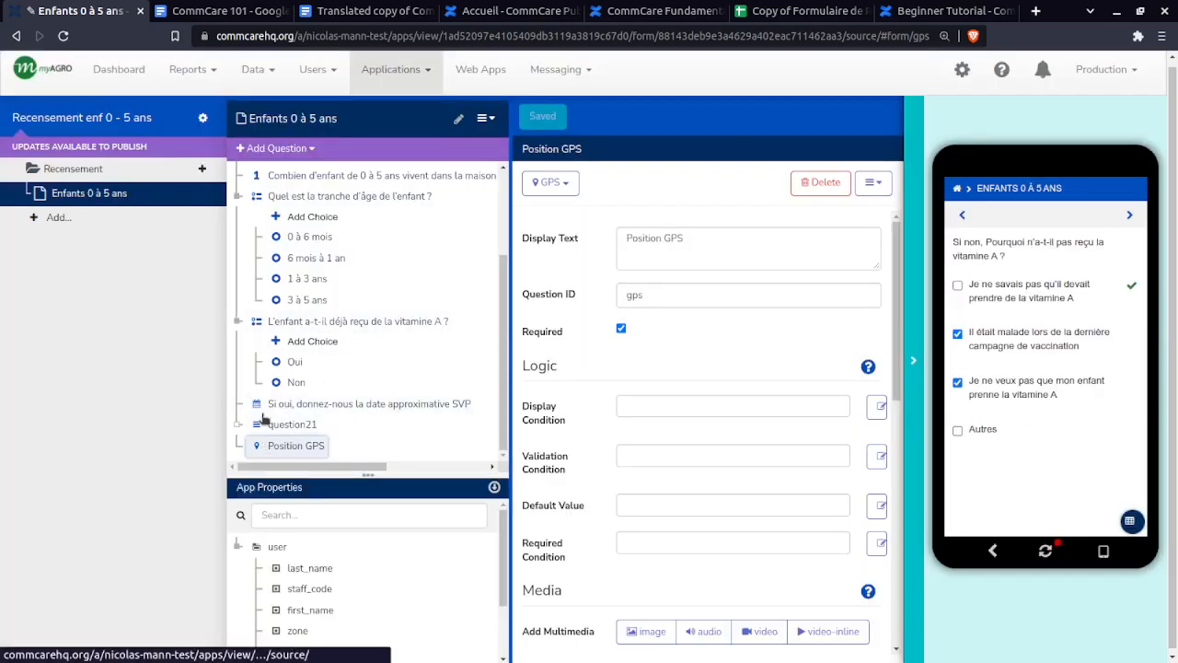
- Expand the question21 group and highlight the notice that updates await publishing
left_click(235, 427)
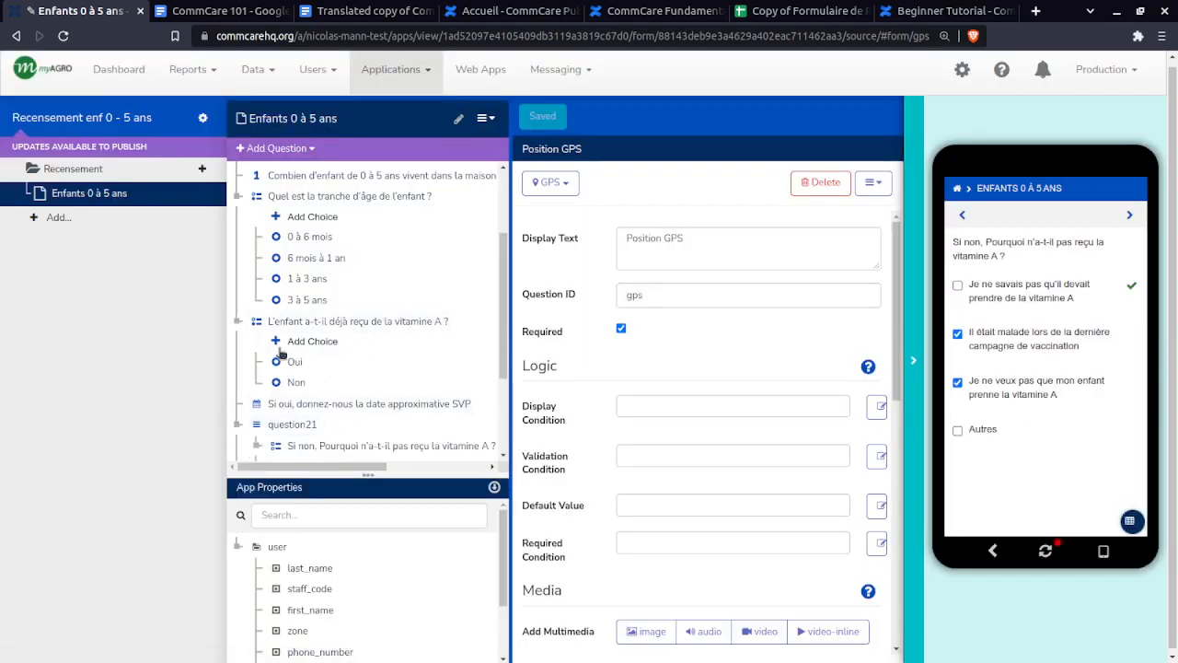
scroll(286, 345, "down", 2)
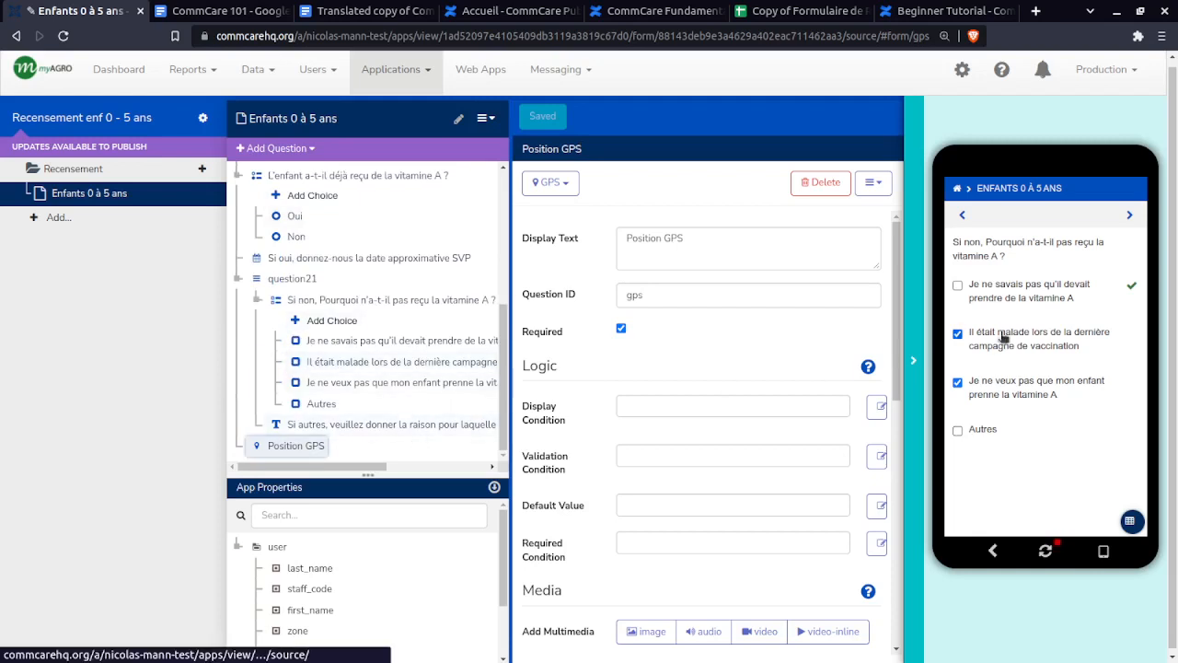
scroll(381, 376, "up", 5)
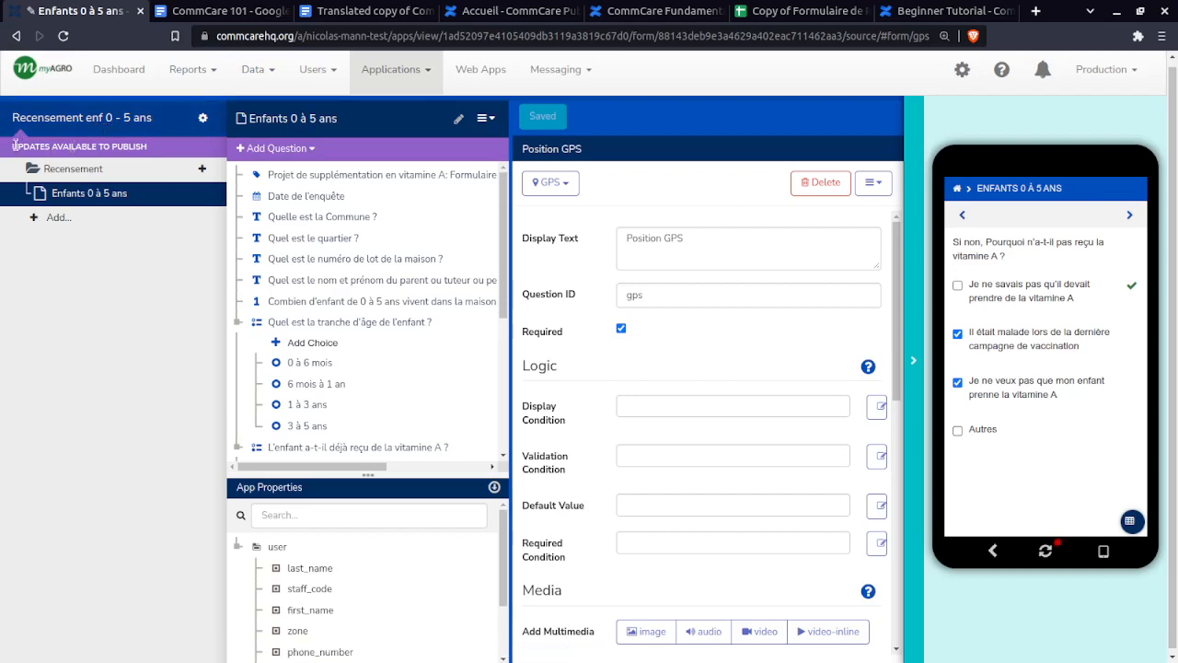
left_click_drag(15, 143, 109, 147)
- Build a new version of the app from its Releases page, producing Version 10
left_click(13, 149)
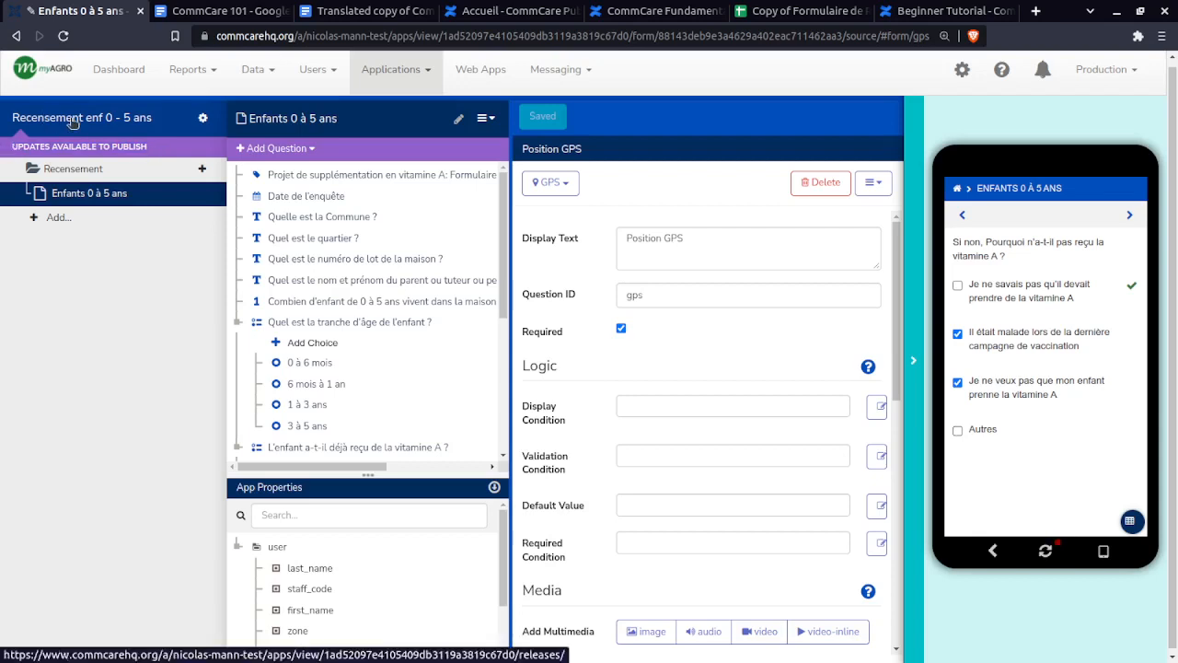
left_click(88, 123)
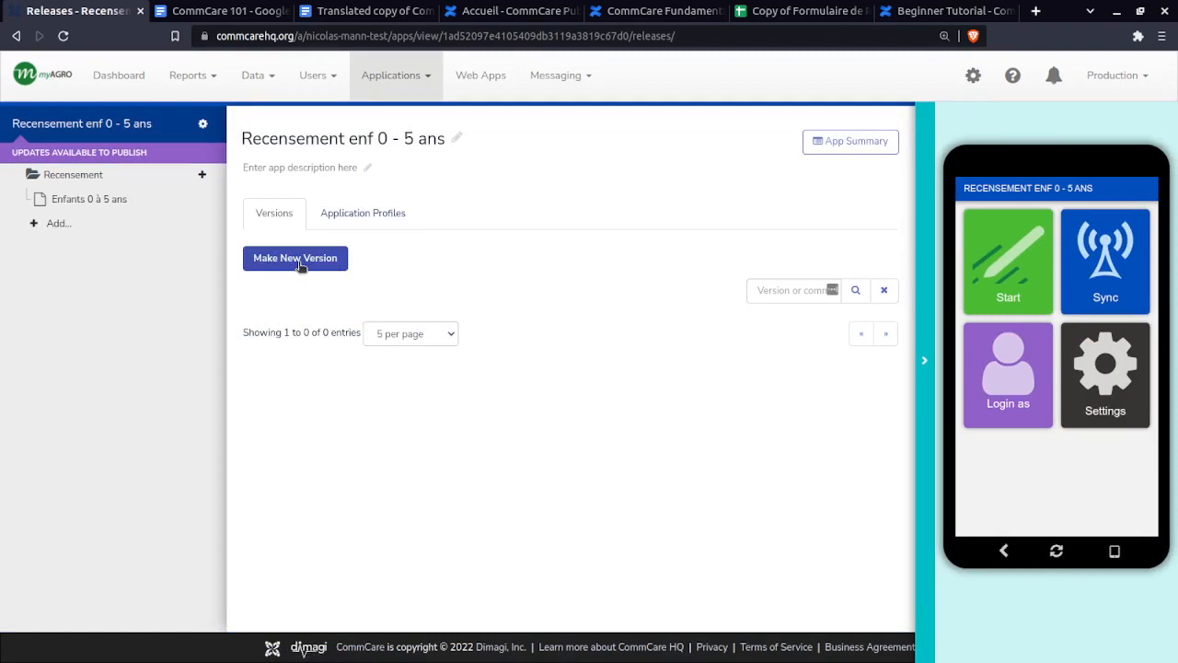
left_click(298, 262)
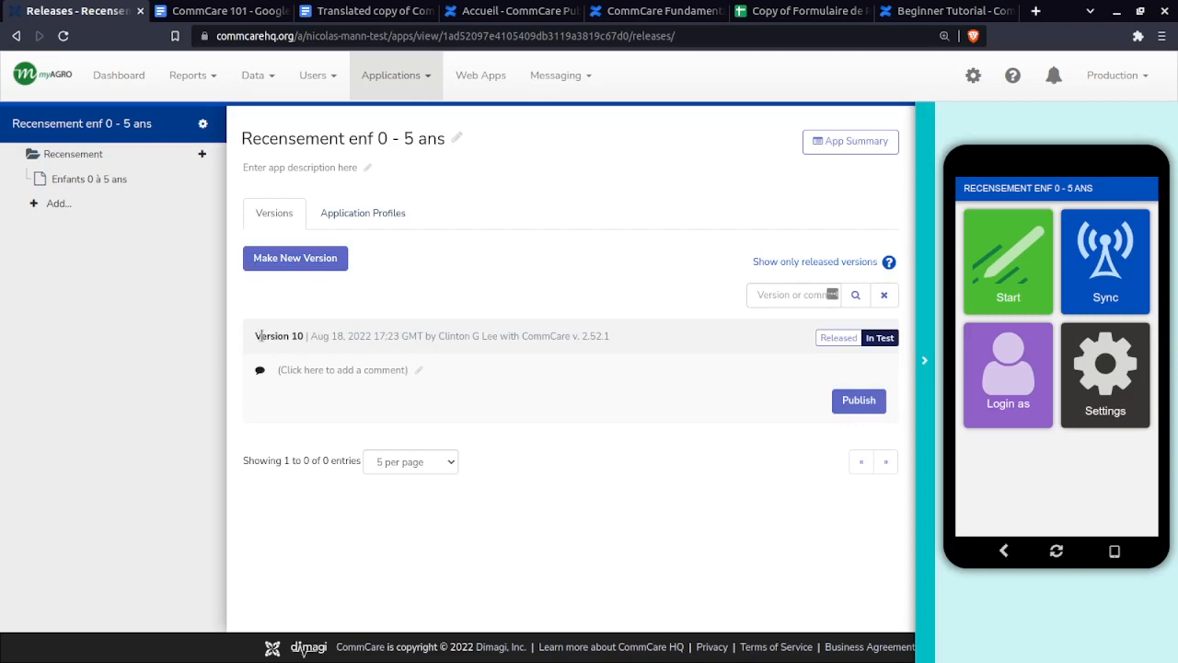
mouse_move(254, 337)
left_mouse_down()
mouse_move(304, 337)
mouse_move(250, 341)
left_mouse_up()
left_click(304, 339)
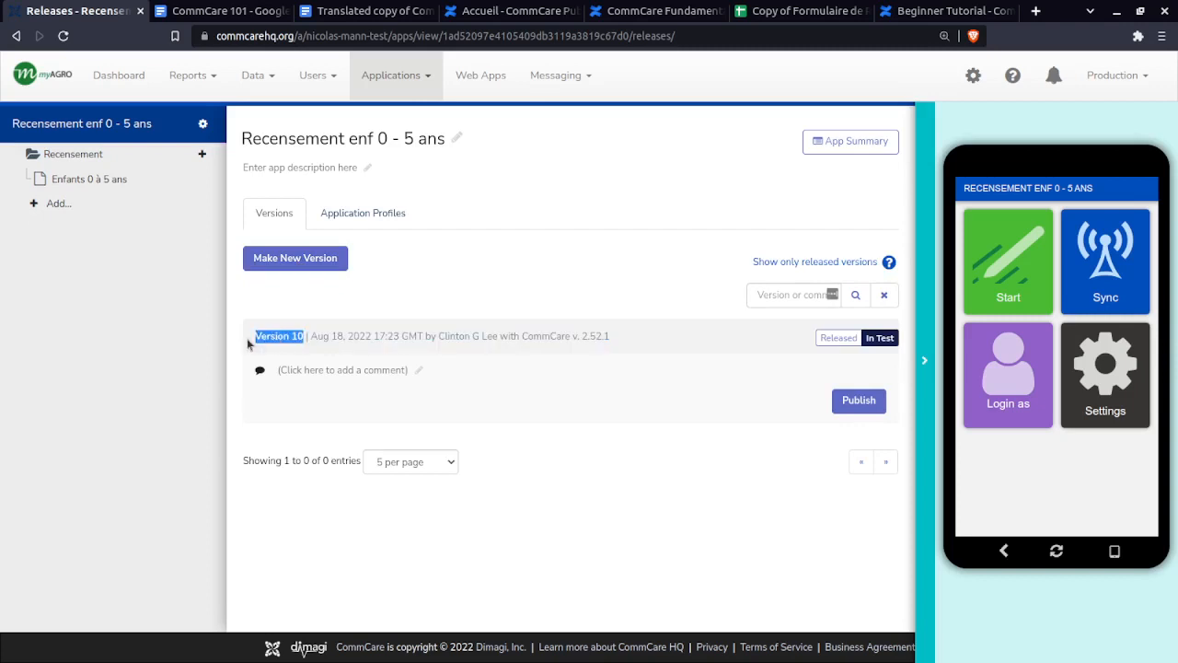
left_click(253, 341)
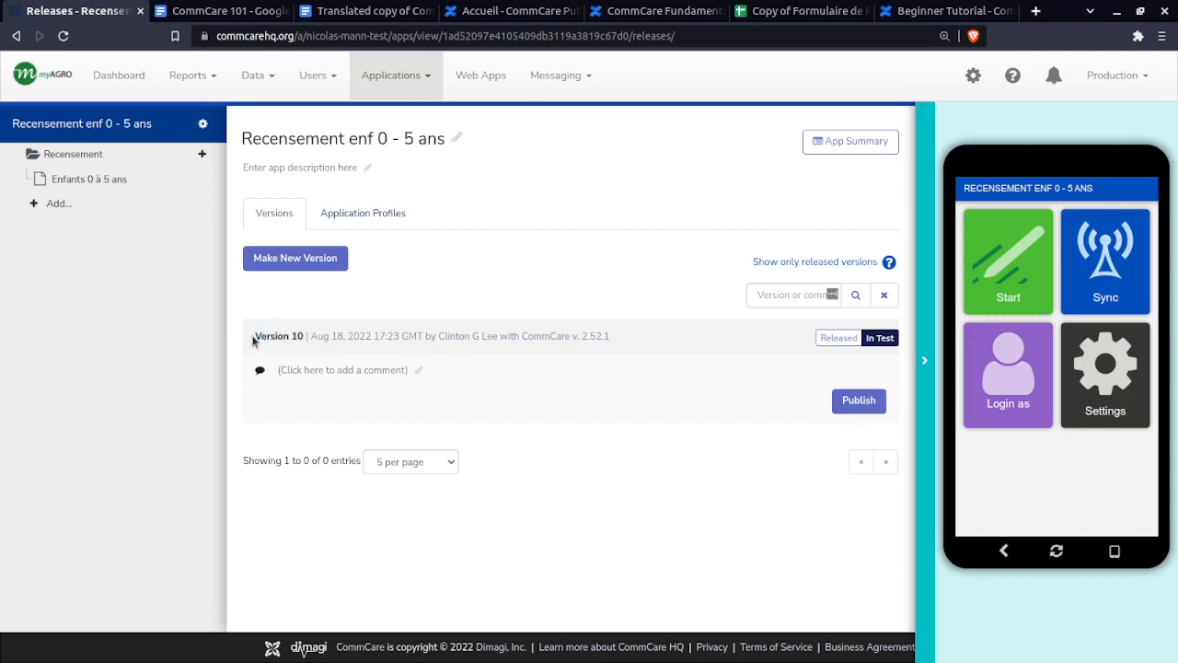
- Add the comment 'Premier version de l'app' to Version 10
left_click(334, 369)
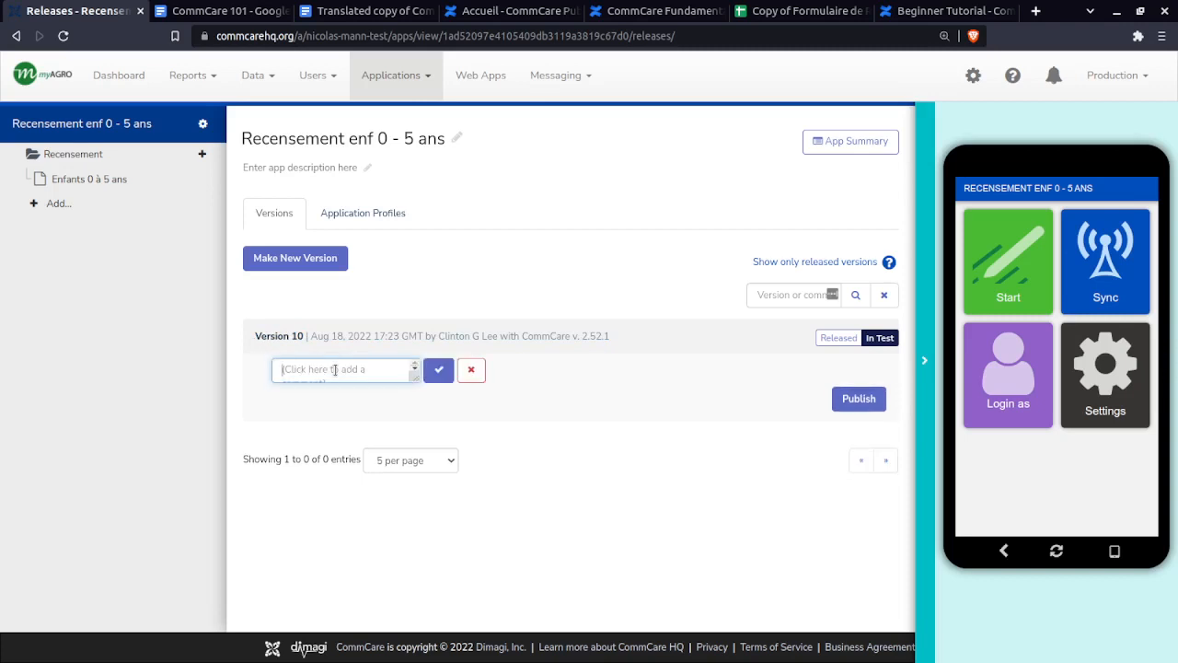
type("Premier version de l'app")
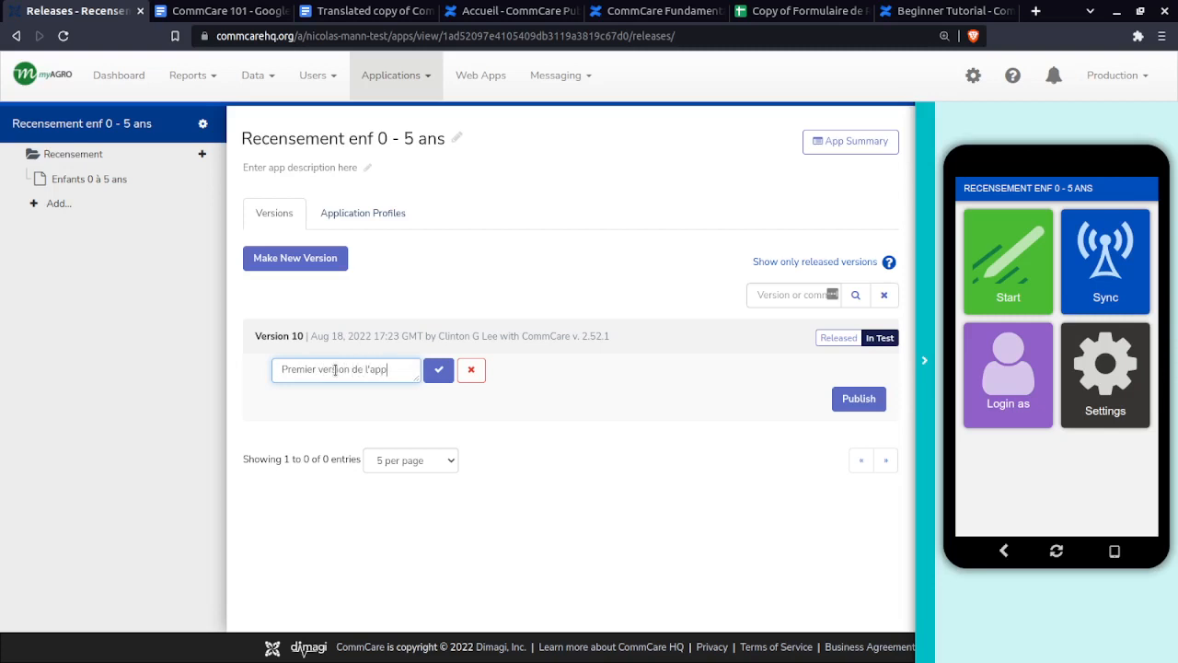
left_click(438, 369)
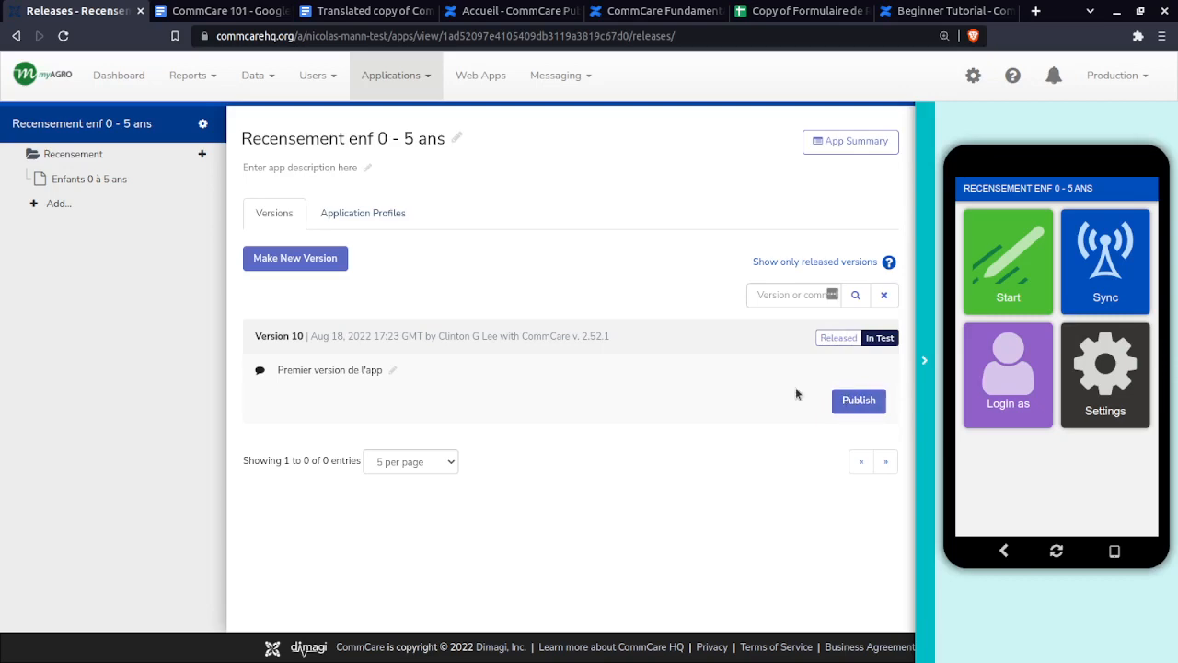
- Open Version 10's Publish dialog and highlight its app install code
left_click(856, 402)
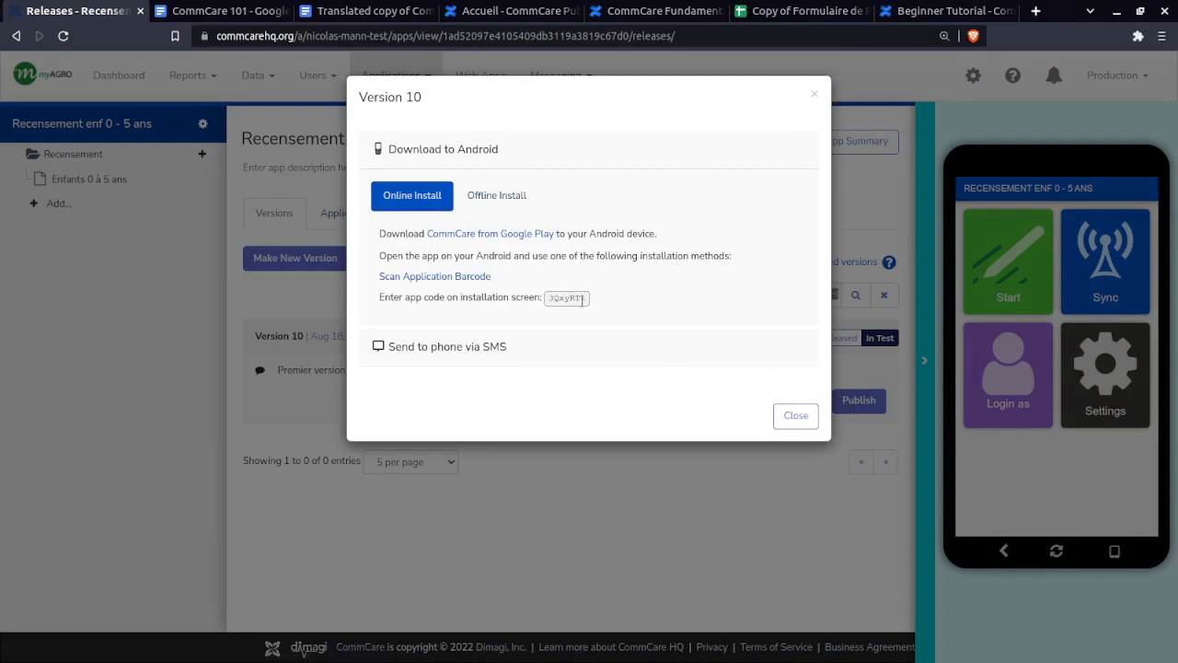
left_click_drag(588, 299, 551, 300)
left_click(551, 300)
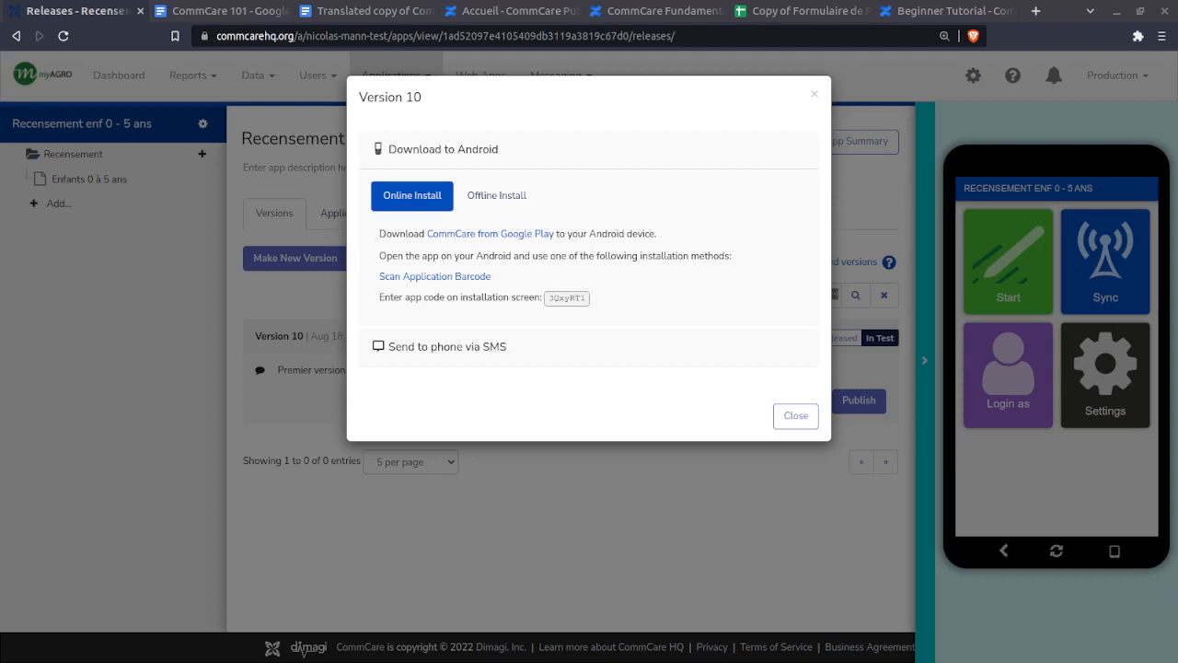
- Snap the Google Meet window and the browser side by side on screen
left_click_drag(1177, 120, 489, 13)
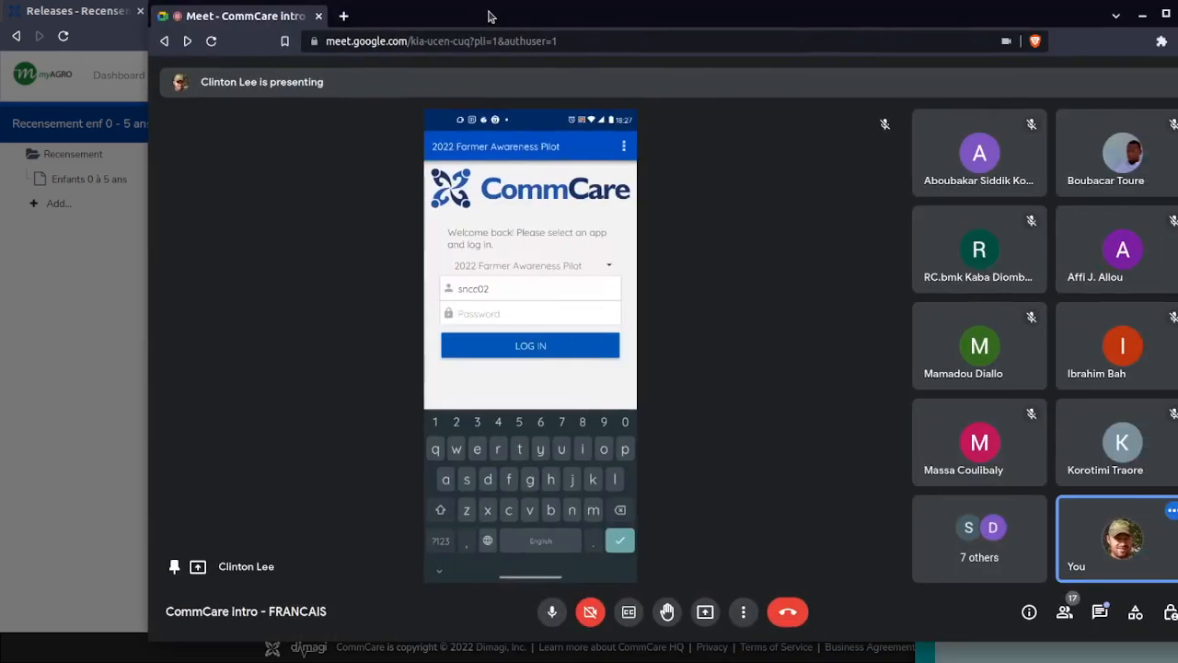
key("super+Left")
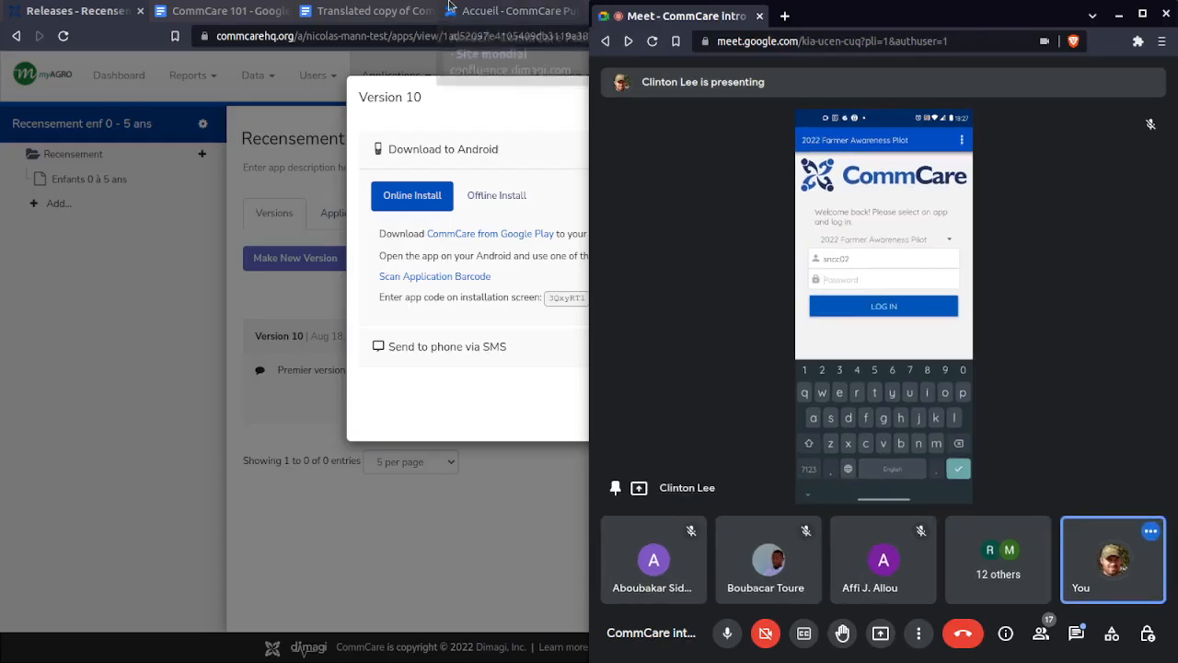
left_click(484, 11)
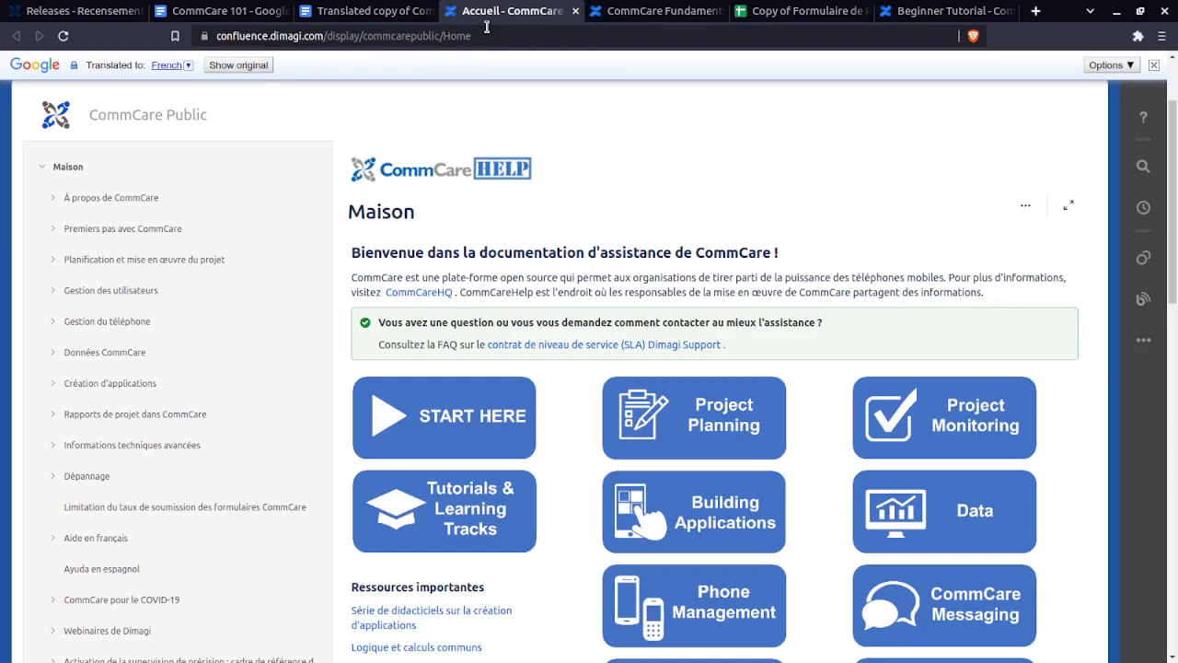
key("super+Left")
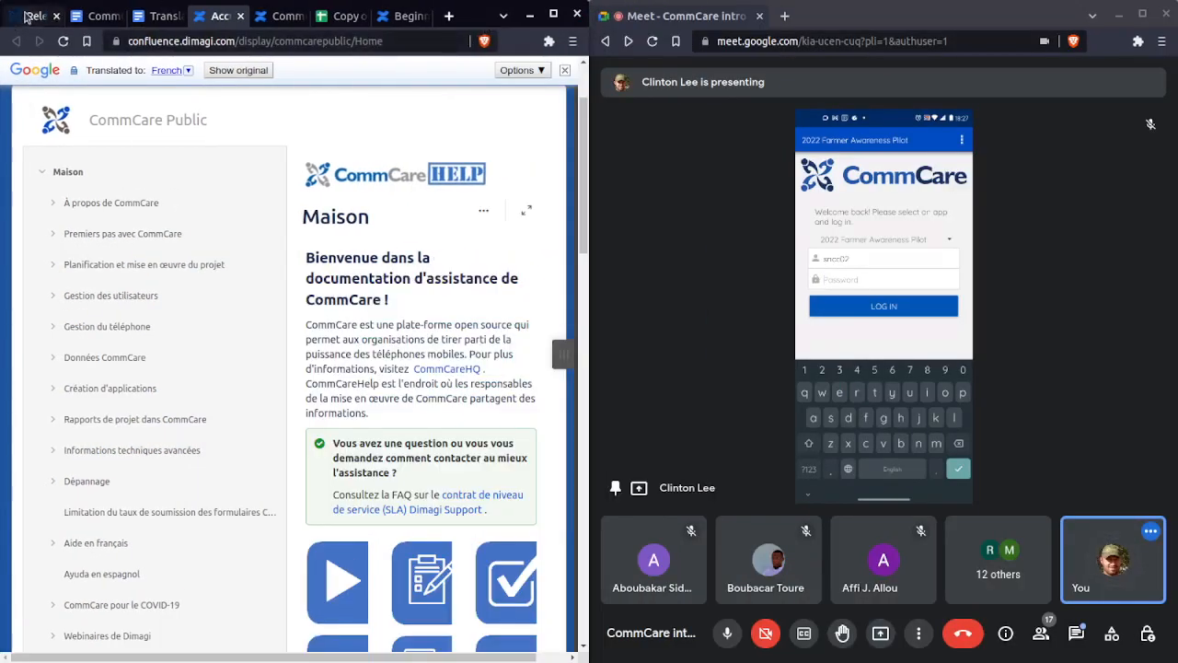
left_click(27, 16)
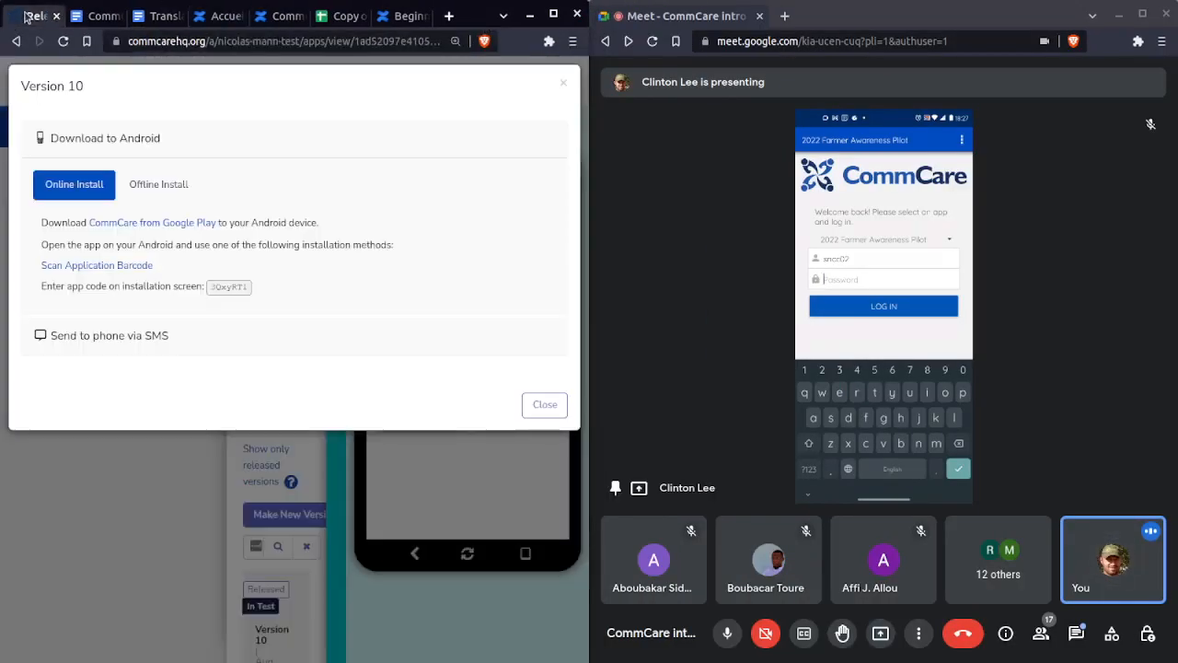
- Collapse the app preview phone and reopen Version 10's Download to Android dialog
left_click(544, 406)
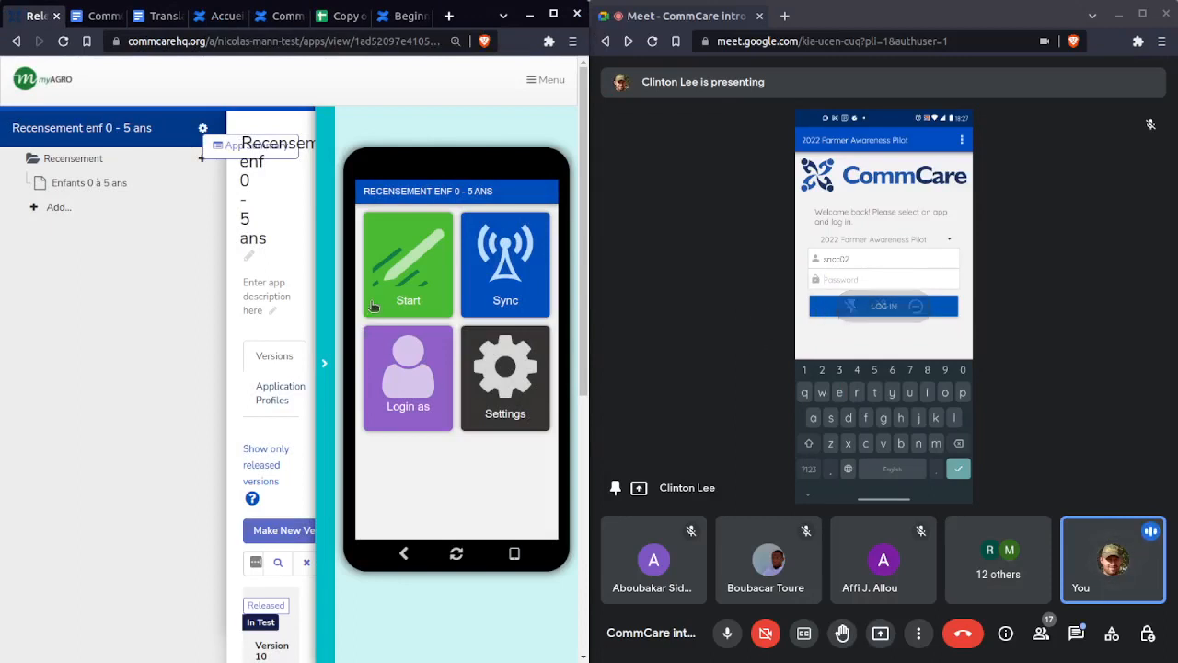
left_click(861, 261)
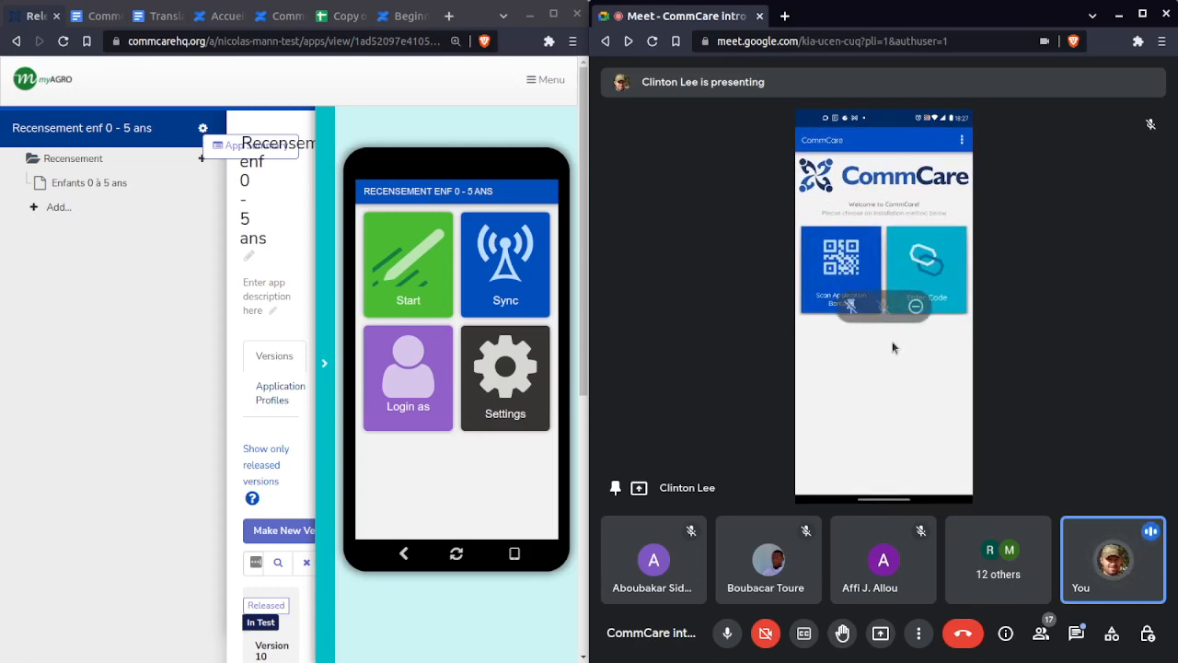
left_click(322, 363)
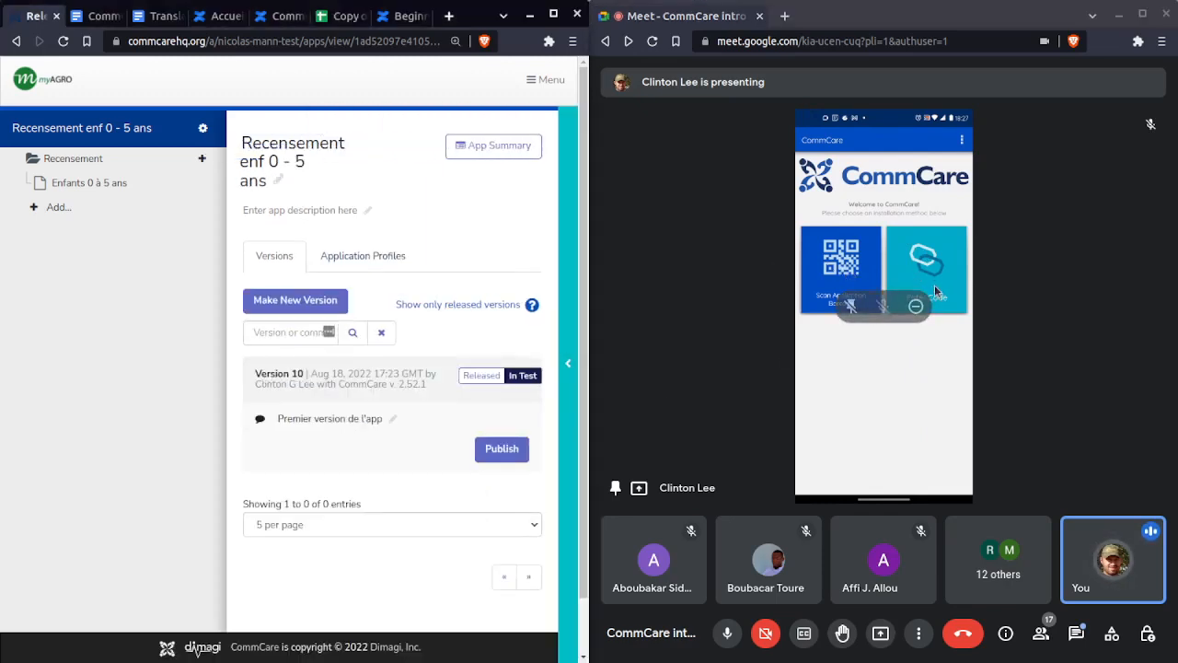
left_click(499, 452)
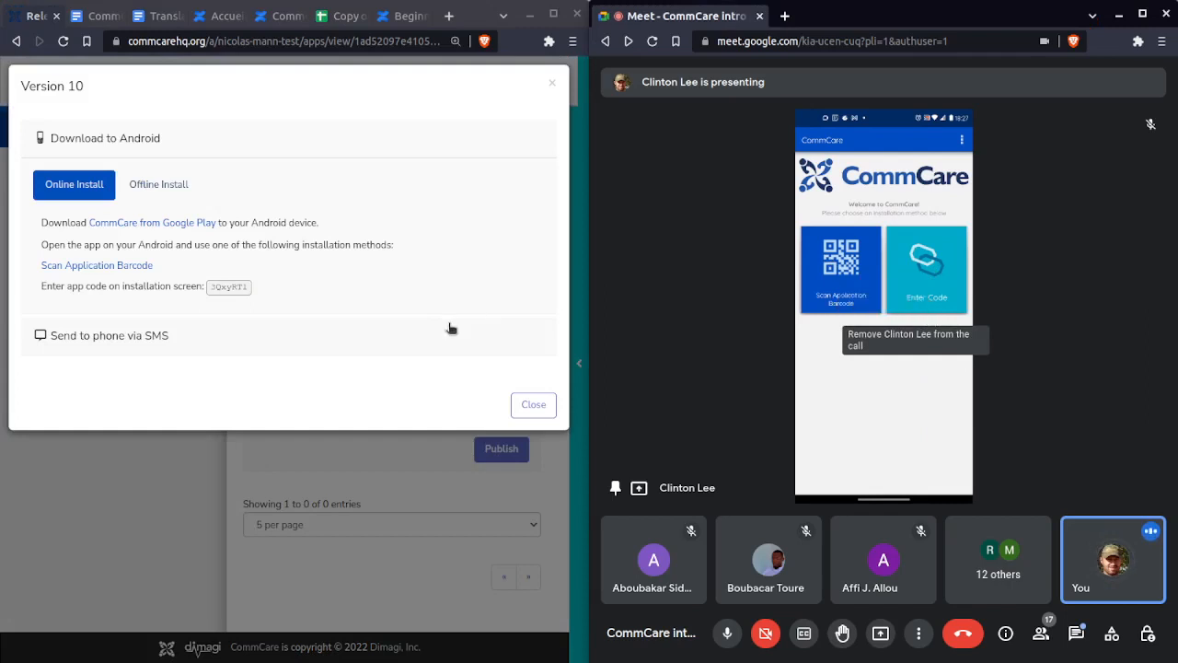
- Highlight the app code and display Version 10's install QR code for the phone to scan
double_click(249, 287)
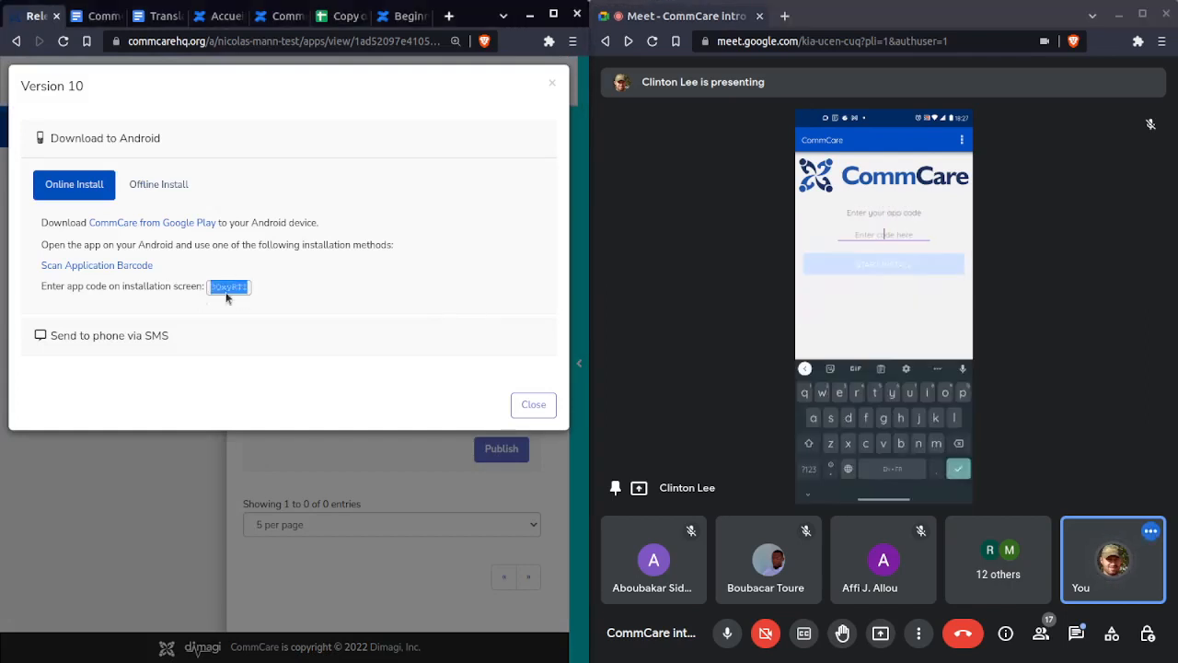
left_click(226, 289)
double_click(225, 288)
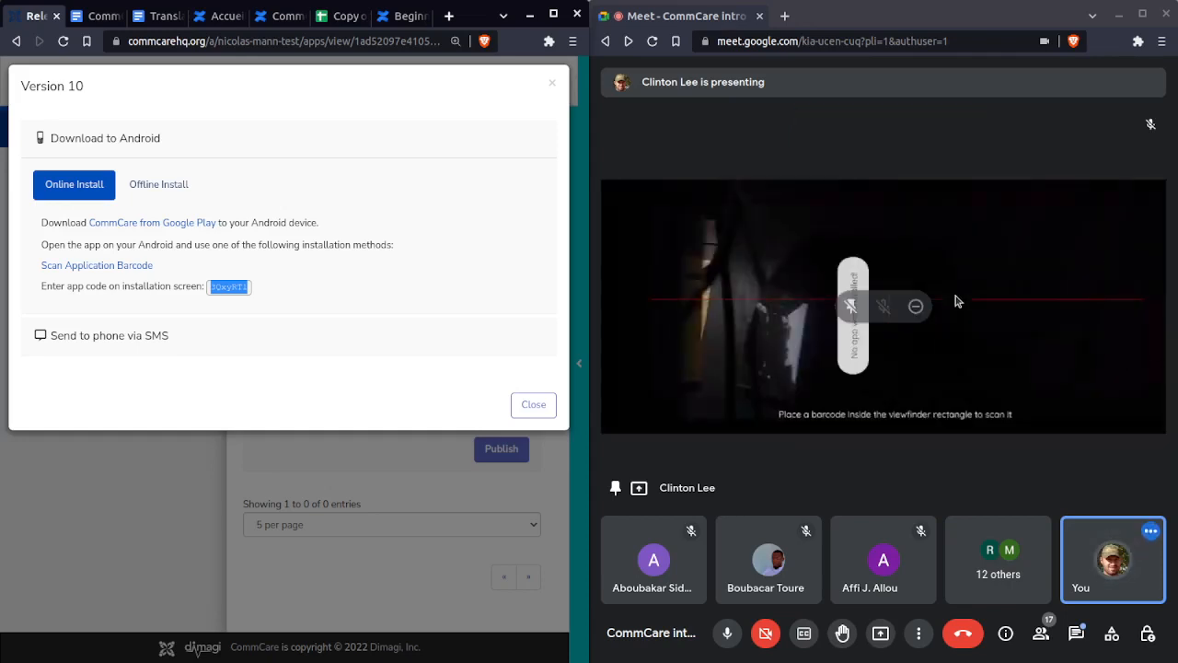
left_click(137, 264)
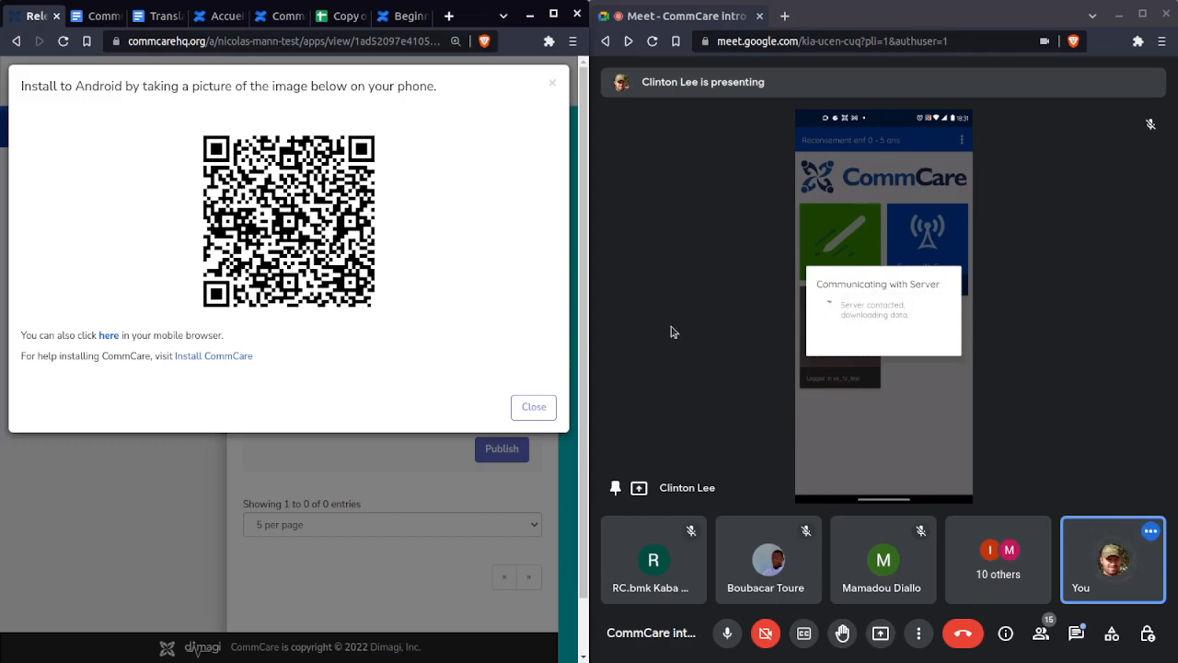
left_click(532, 405)
- Close the download dialog, widen the CommCare window beside Meet, and bring up Meet's presenting options
left_click(524, 403)
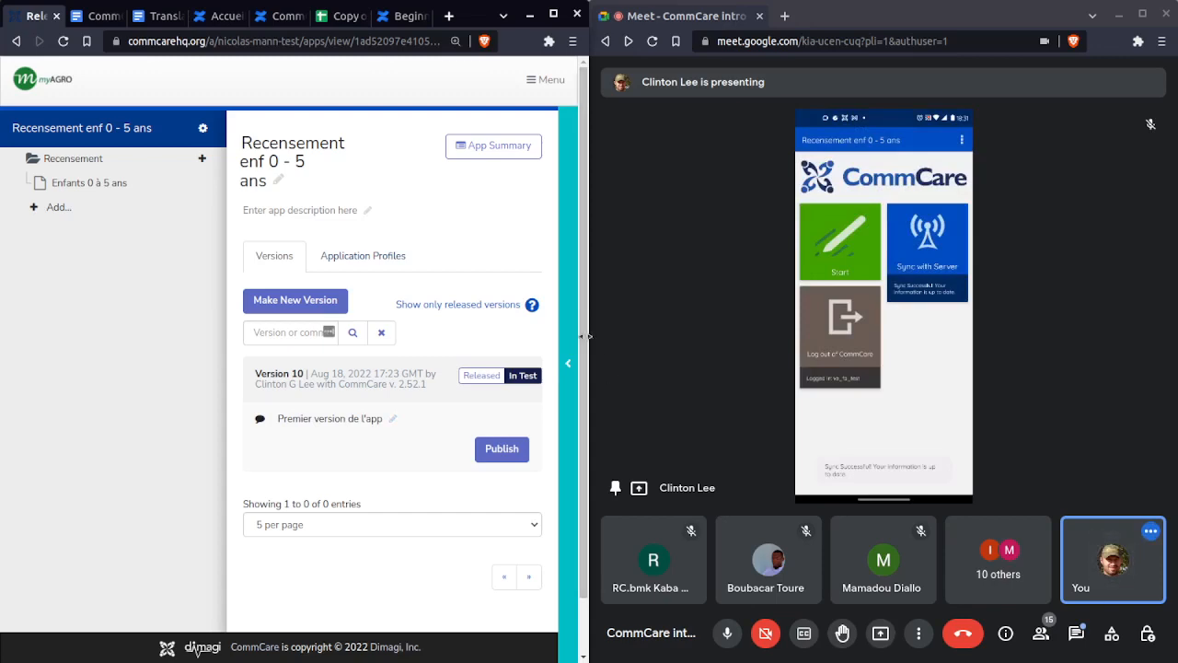
left_click_drag(586, 337, 742, 337)
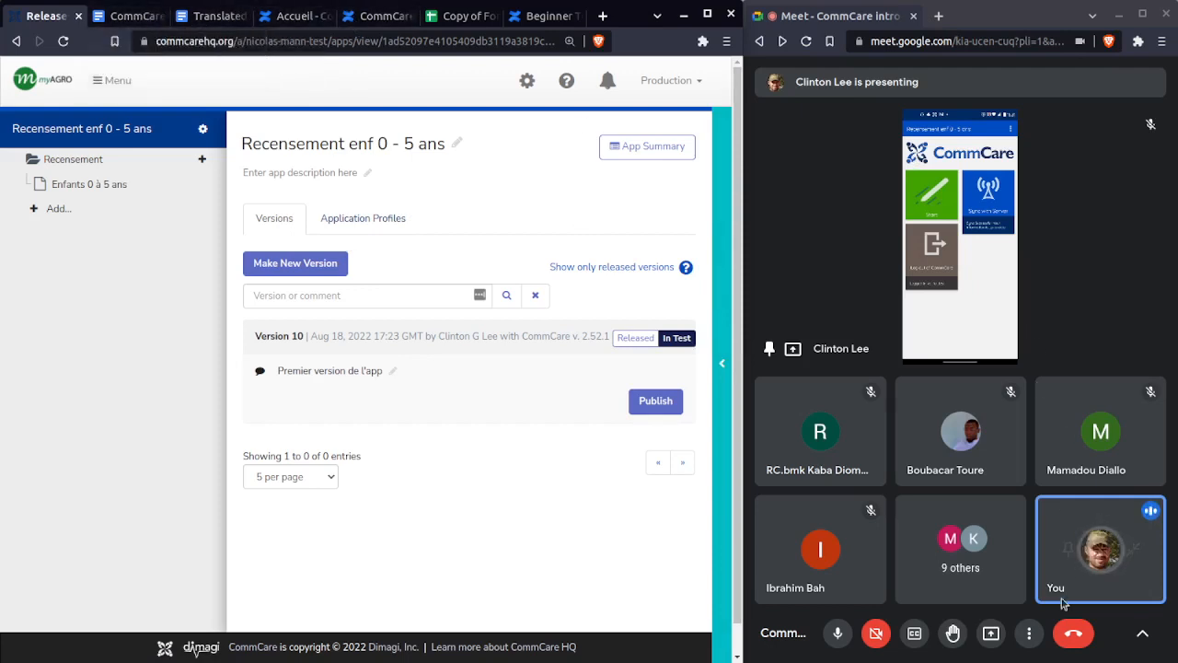
left_click(991, 633)
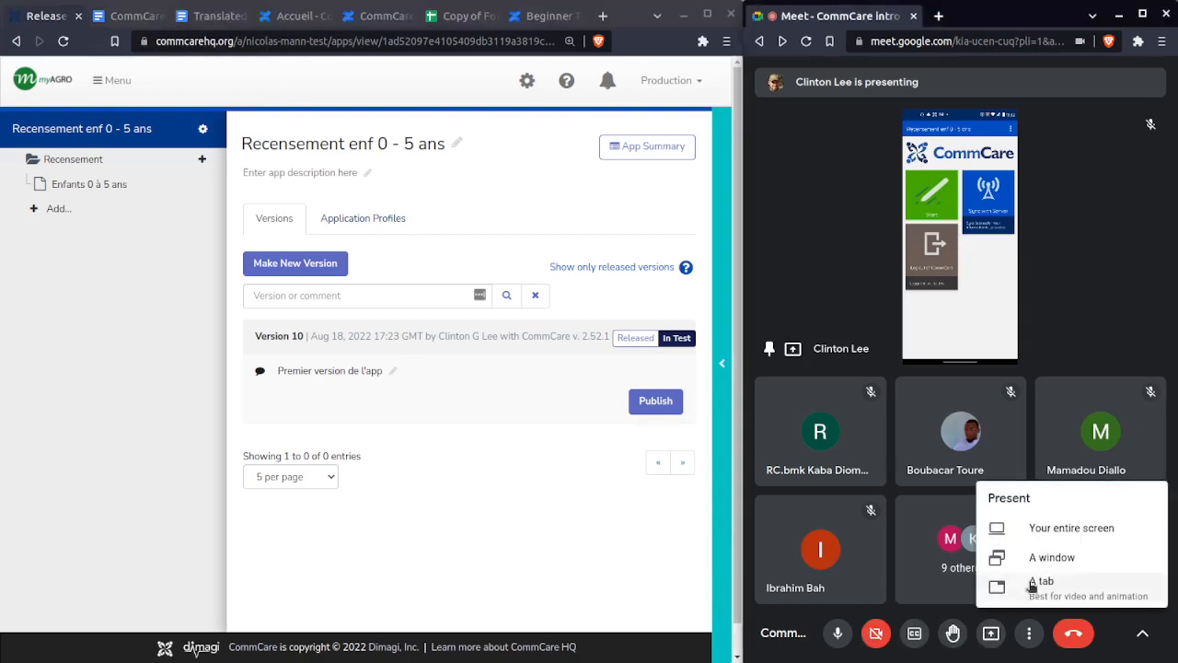
- Present the CommCare Fundamentals browser window in Google Meet
left_click(388, 24)
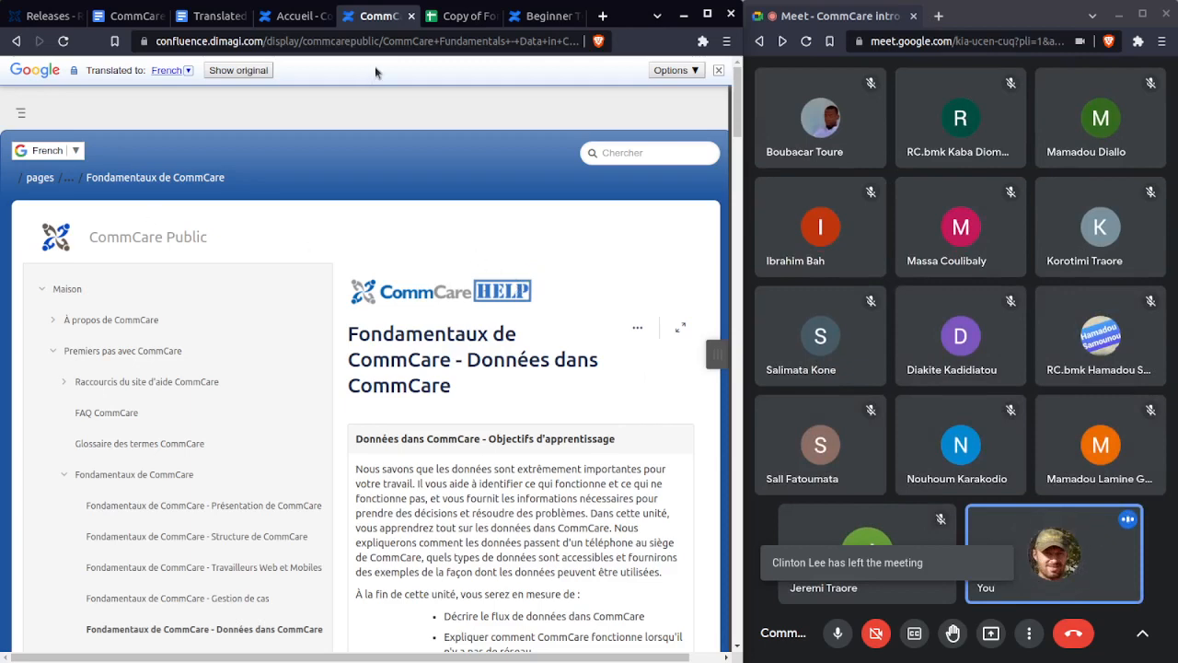
left_click(1000, 640)
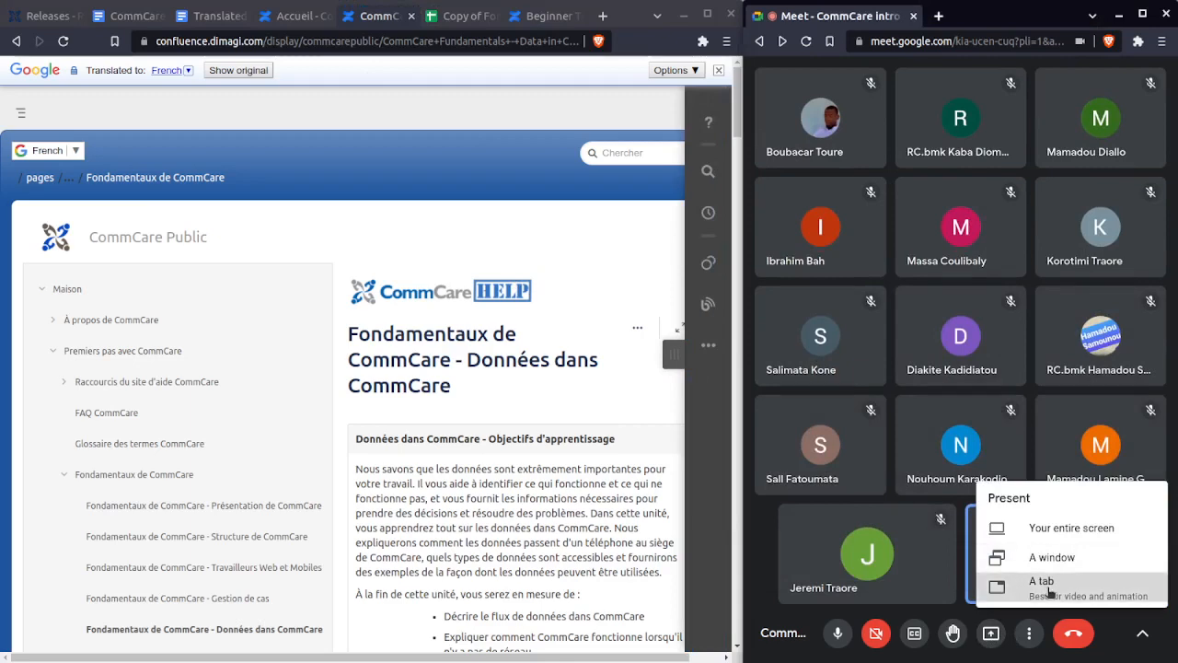
left_click(1055, 557)
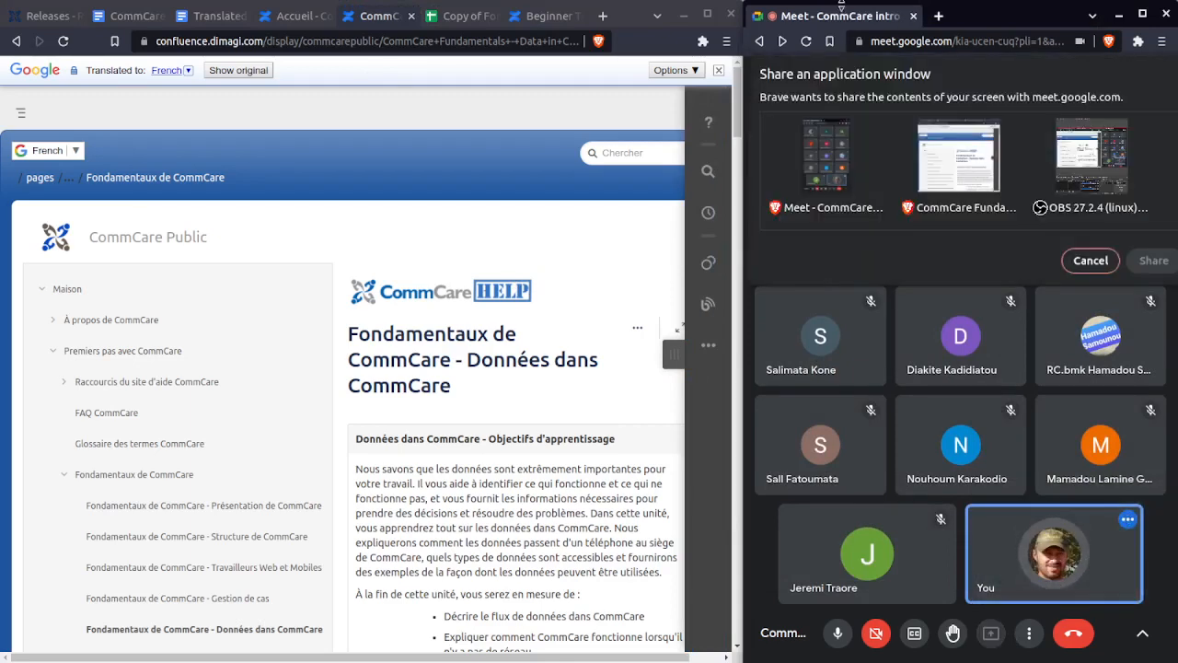
left_click(958, 166)
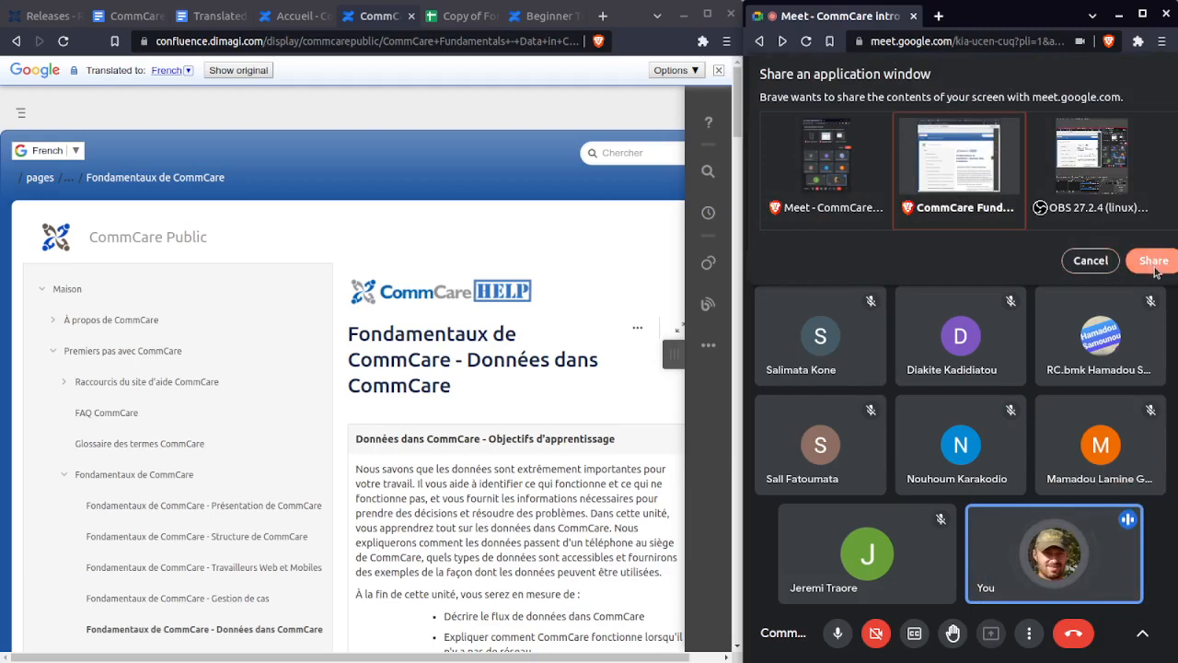
left_click(1153, 261)
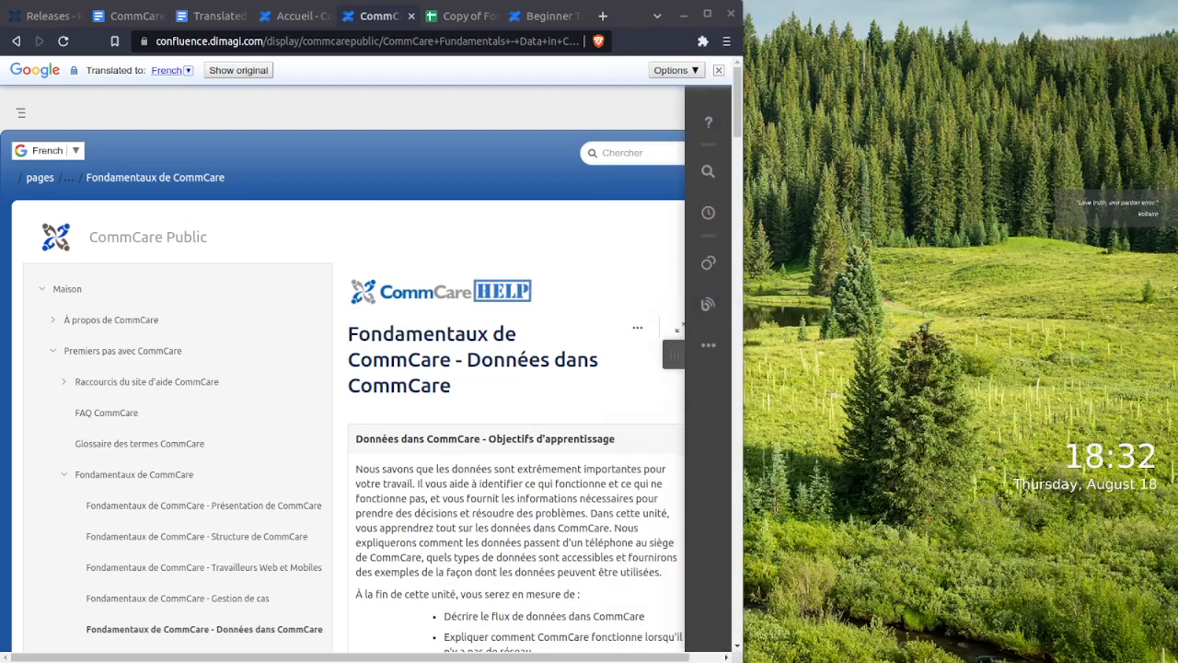
- Maximize the browser and switch to the CommCare 101 document
left_click(632, 21)
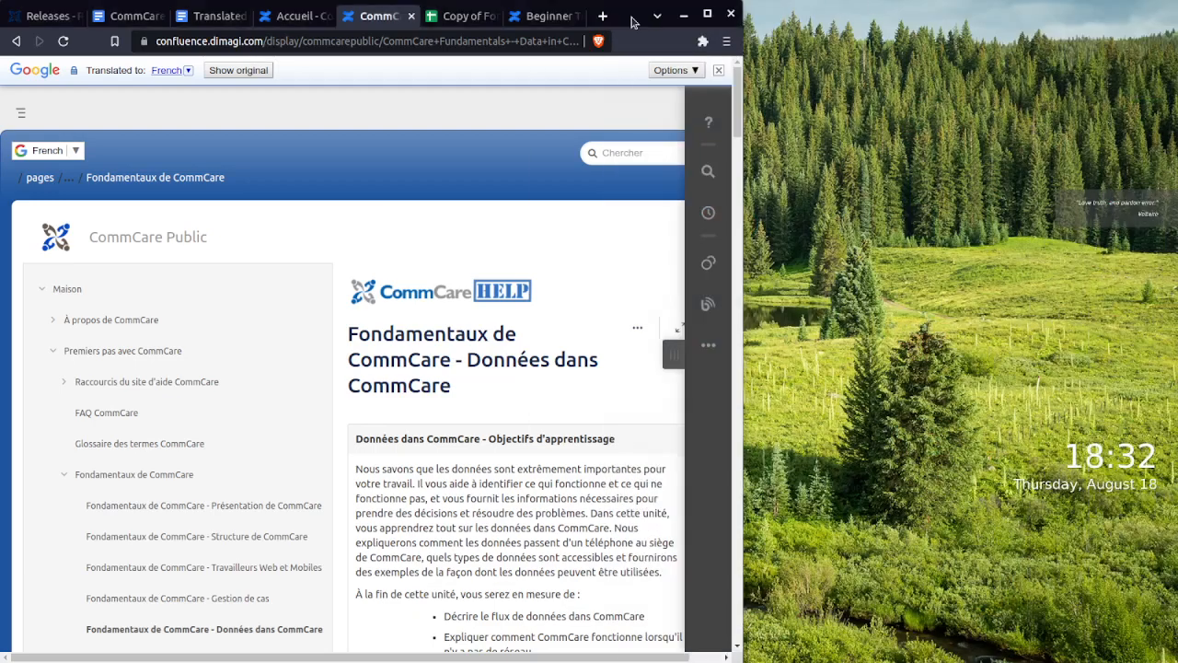
double_click(631, 21)
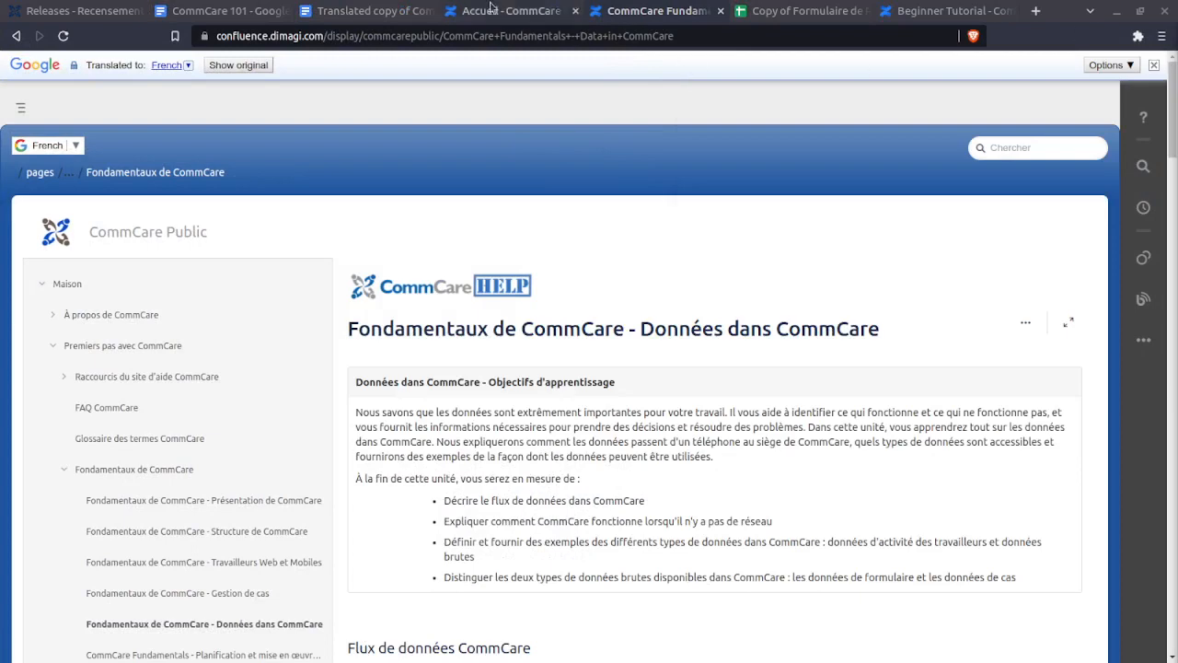
left_click(221, 11)
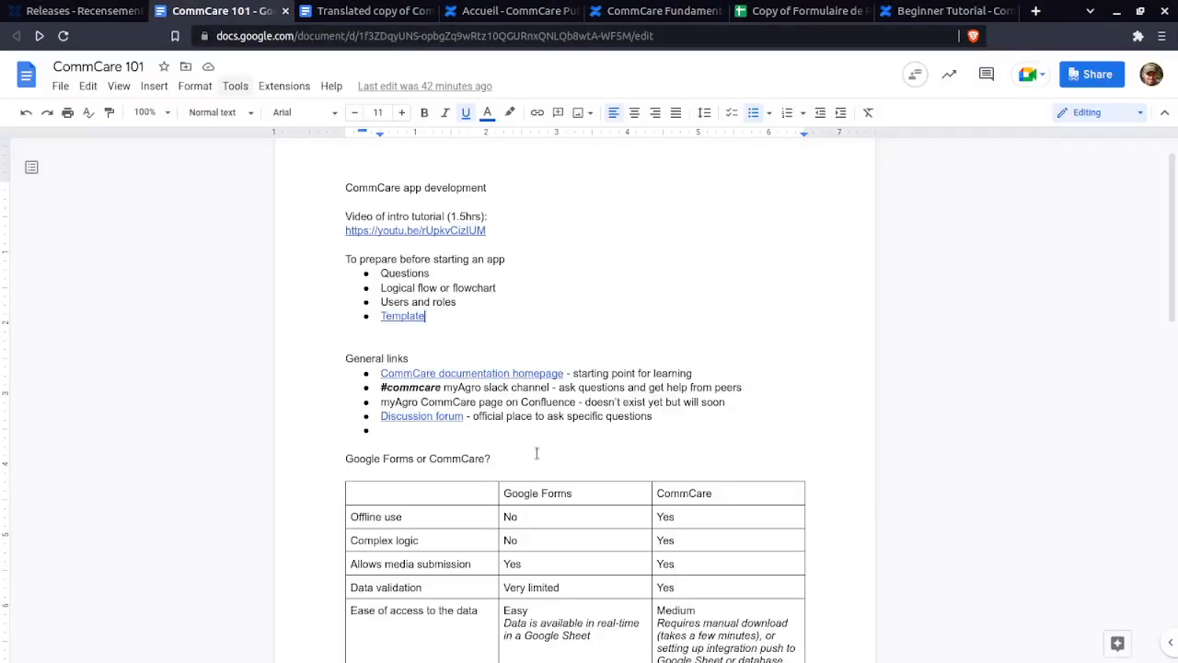
scroll(524, 413, "down", 5)
scroll(524, 414, "down", 3)
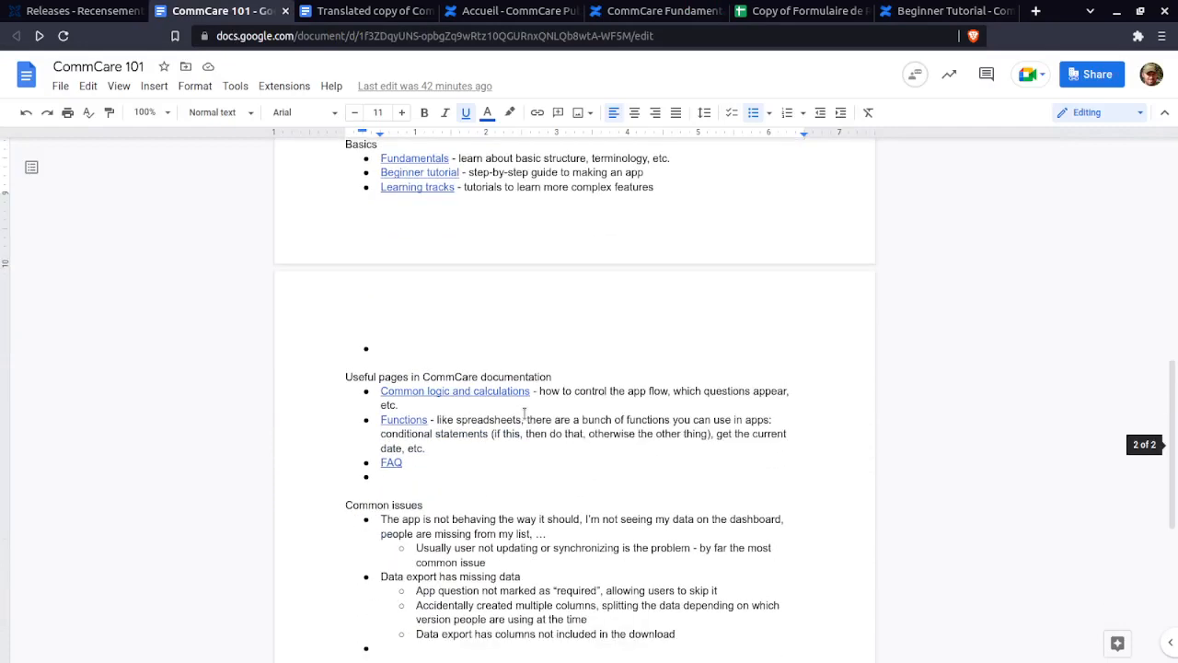
scroll(524, 413, "up", 1)
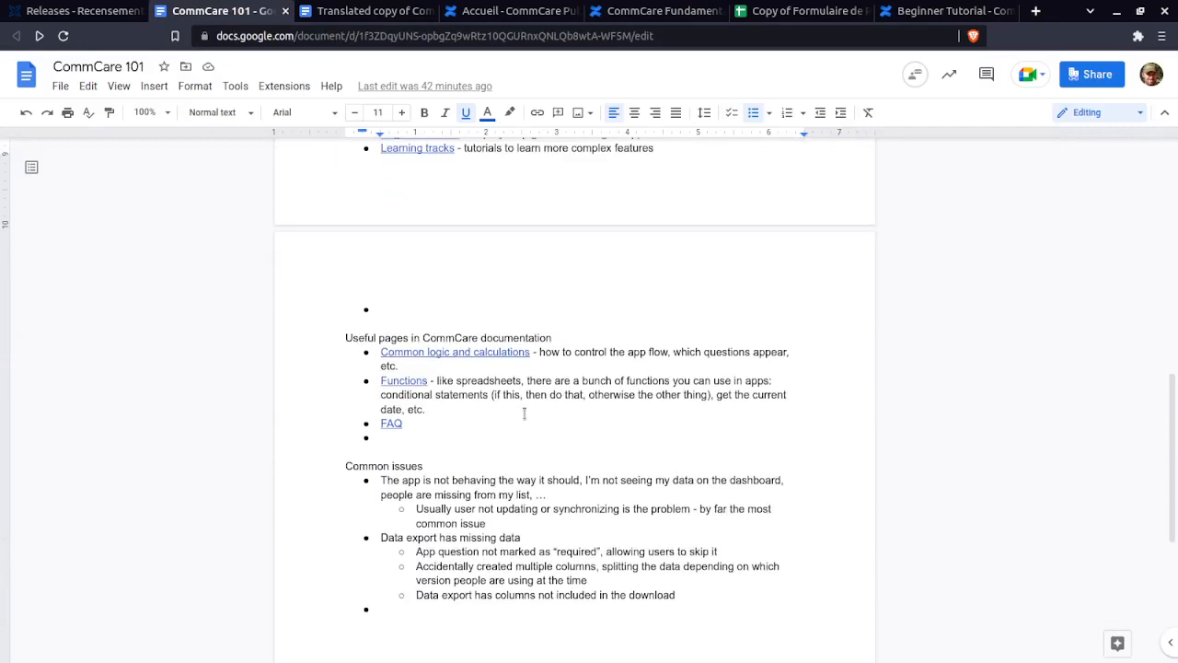
left_click(437, 423)
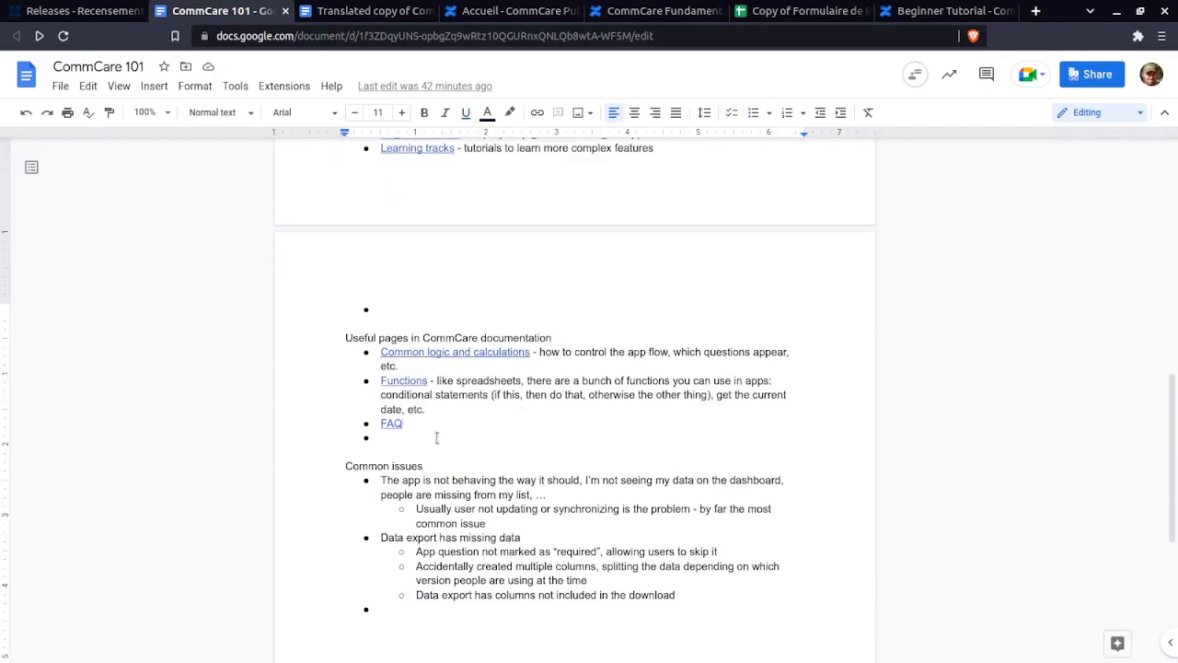
left_click(437, 438)
left_click(436, 437)
scroll(820, 354, "up", 10)
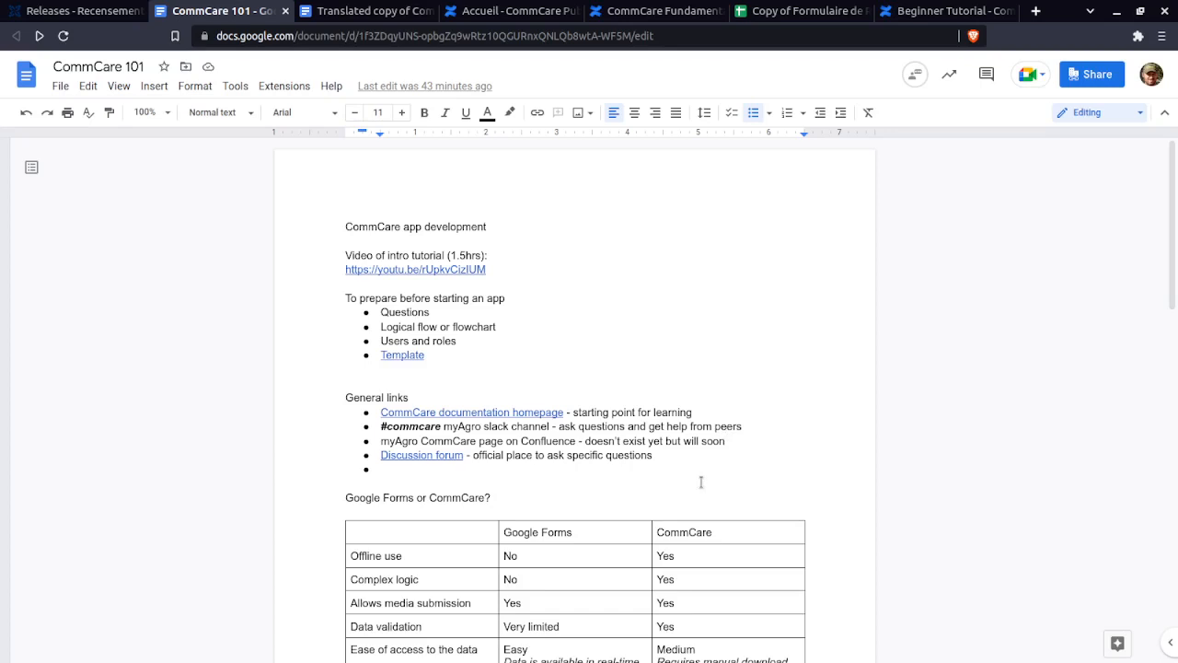
- Prefix the app title with 'PRATIQUE -', save it, and open the 'Enfants 0 à 5 ans' form
left_click(79, 10)
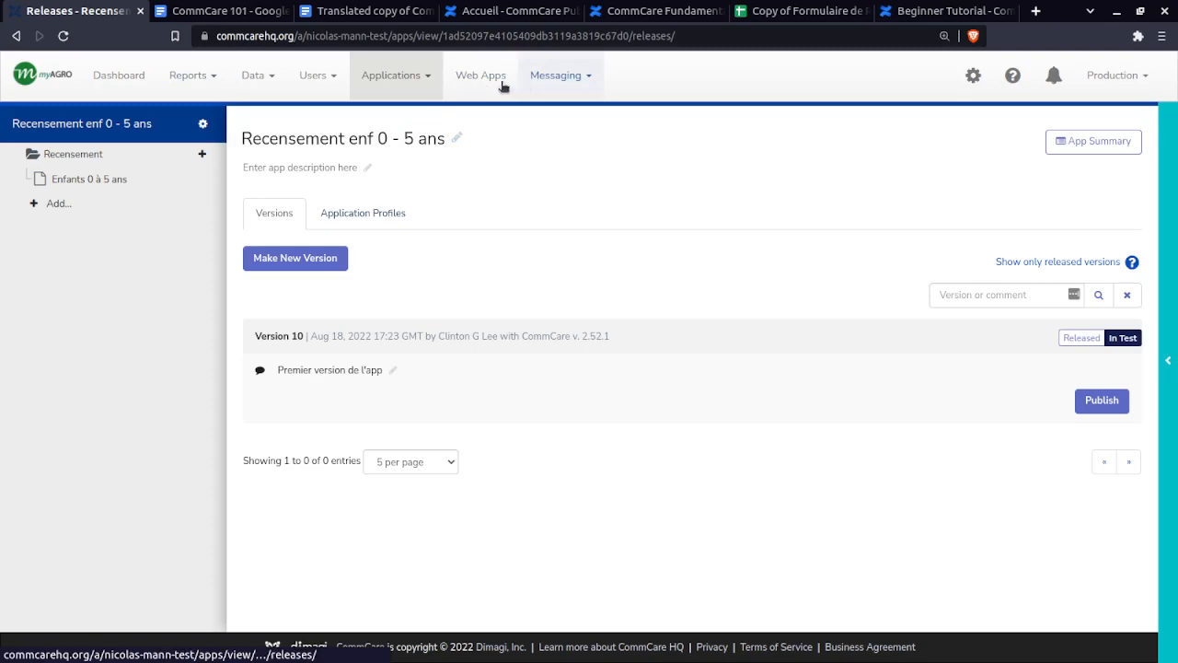
left_click(405, 78)
scroll(377, 622, "down", 6)
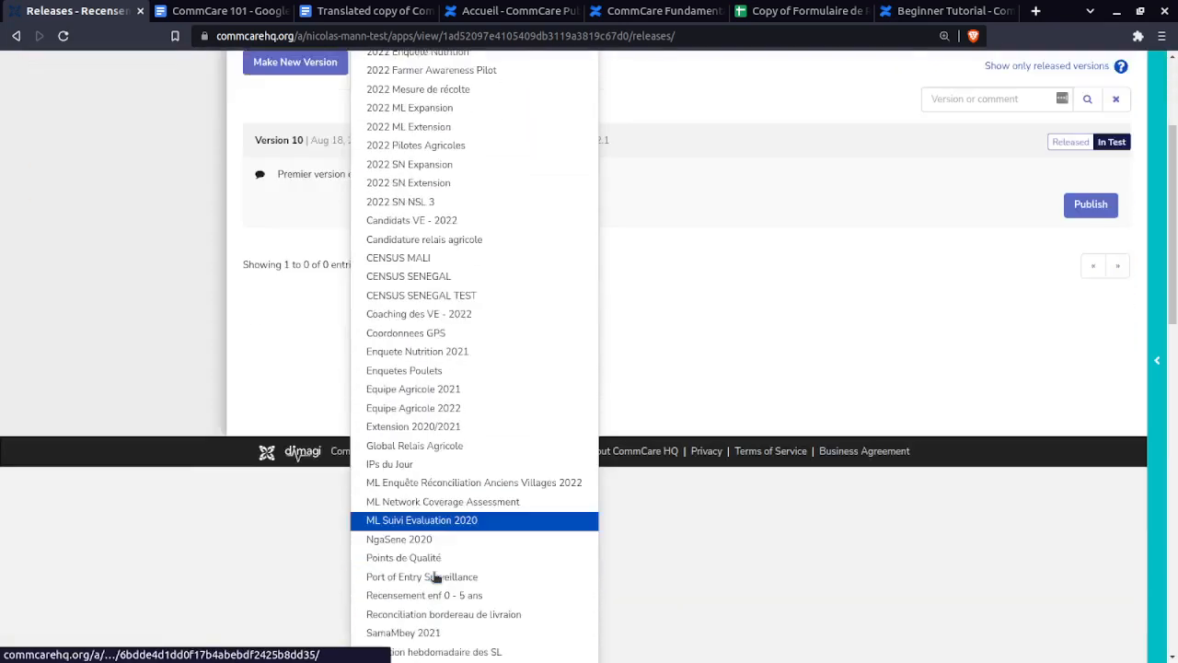
scroll(439, 580, "up", 2)
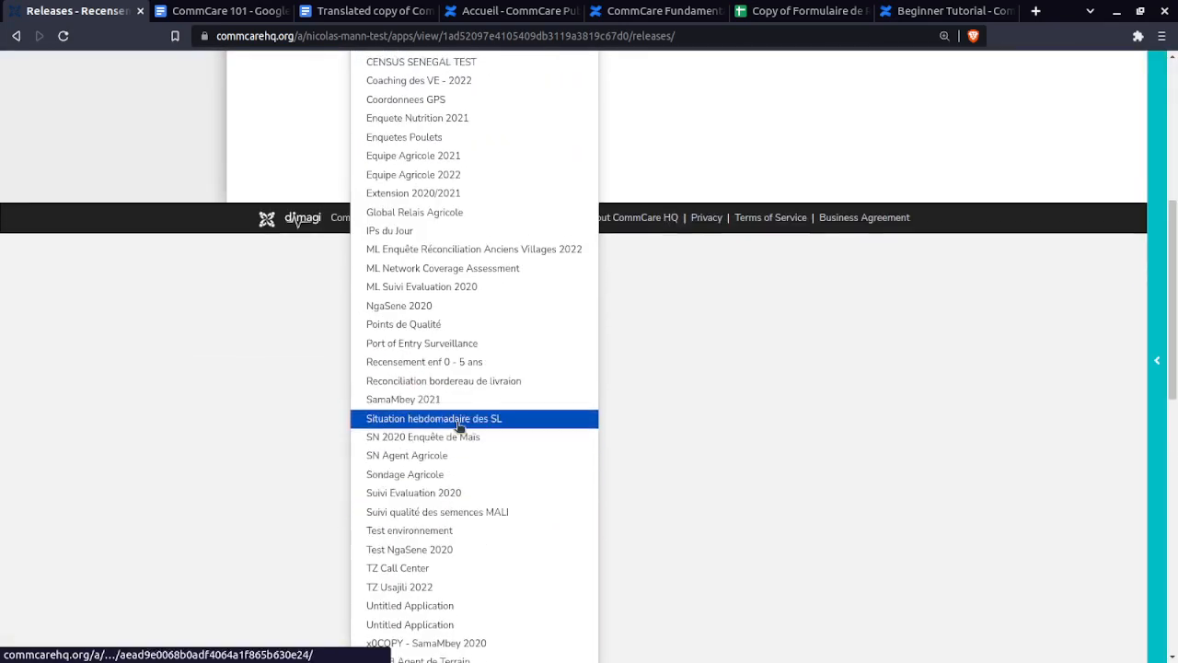
scroll(459, 424, "up", 1)
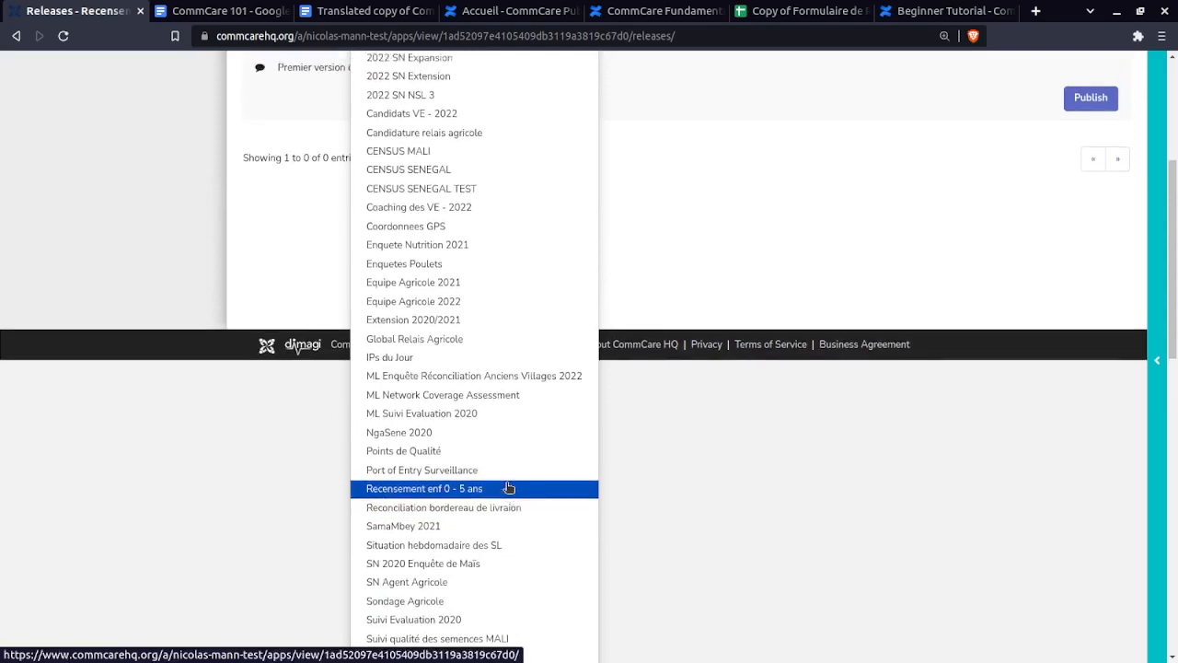
scroll(479, 277, "up", 3)
left_click(316, 141)
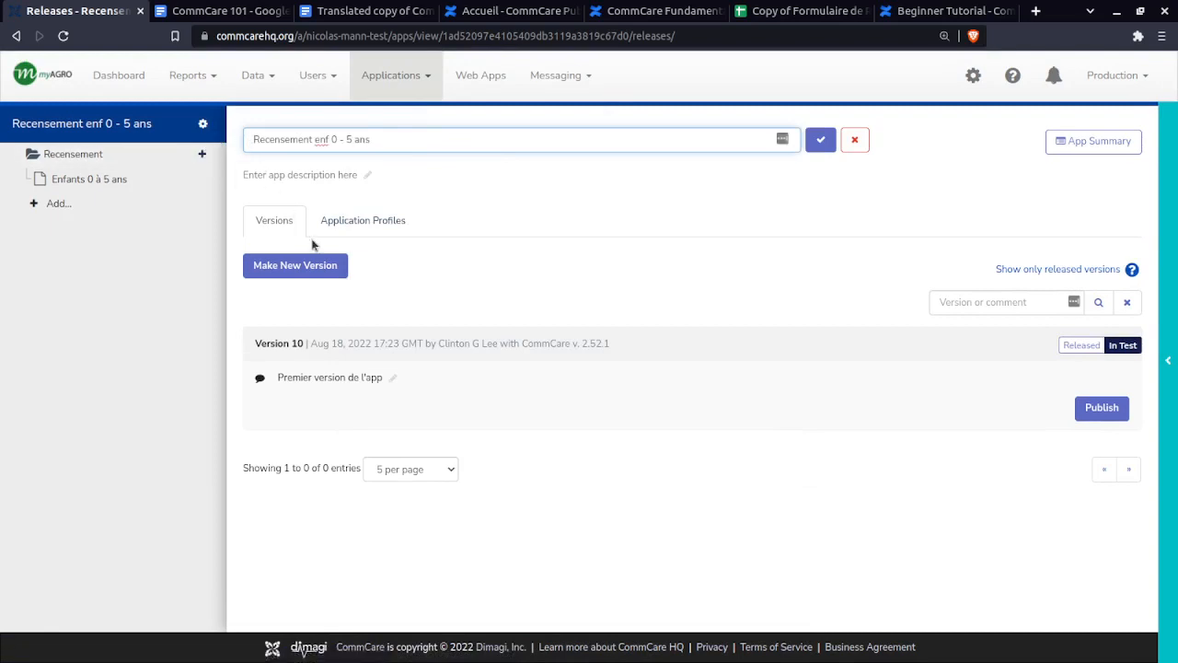
type("PRATIQUE ")
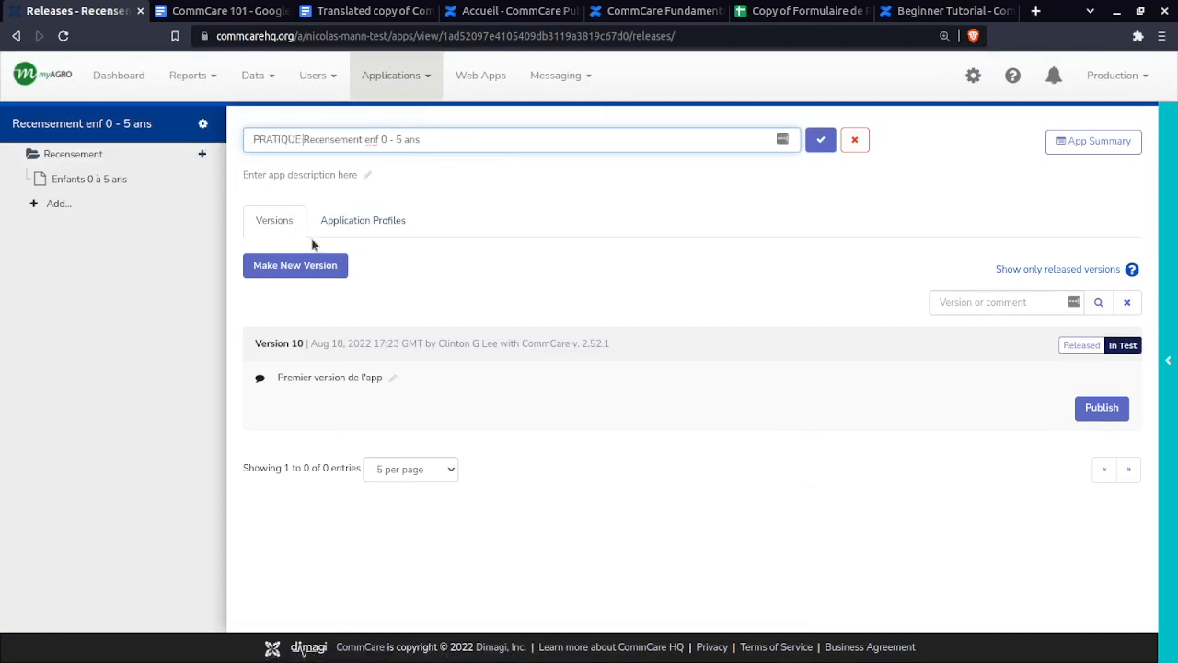
type("-")
left_click(820, 139)
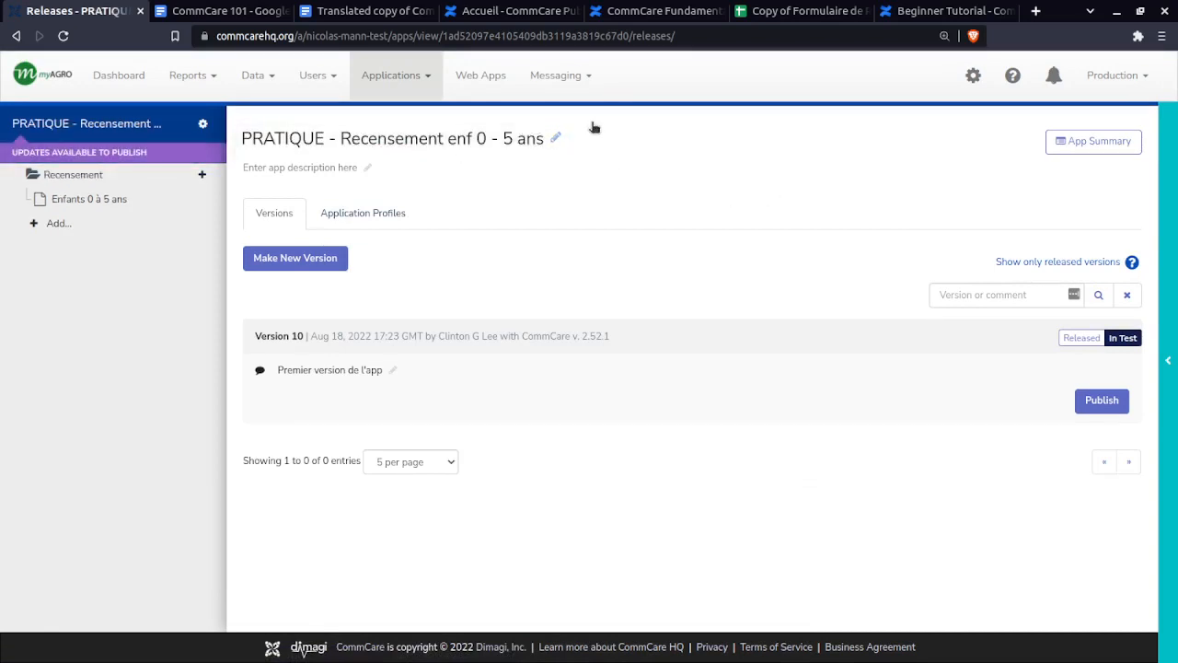
left_click(93, 200)
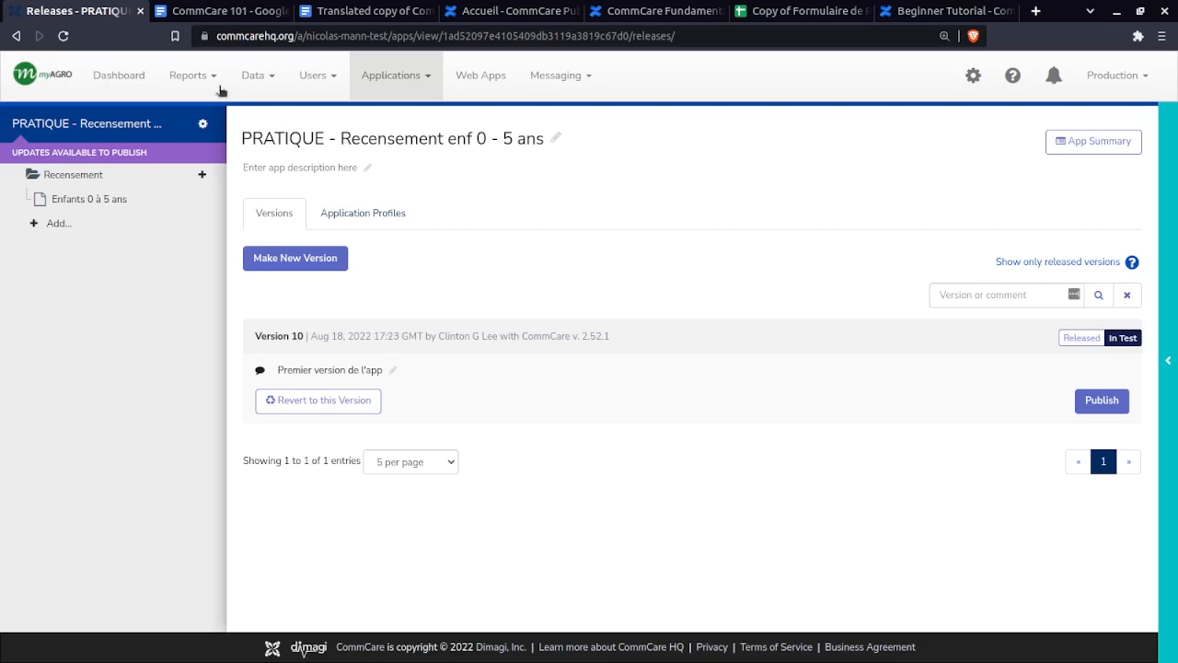
left_click(81, 199)
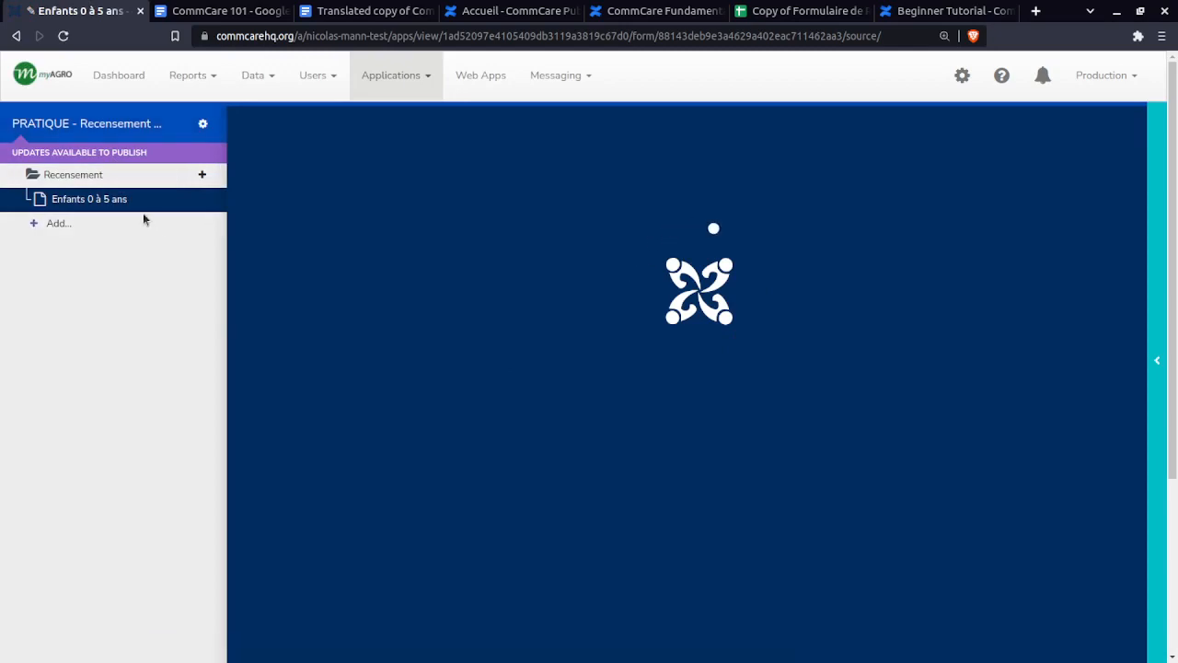
- Add a 'Bye Bye!' text question after Position GPS, save the form, and return to Releases
scroll(322, 380, "down", 5)
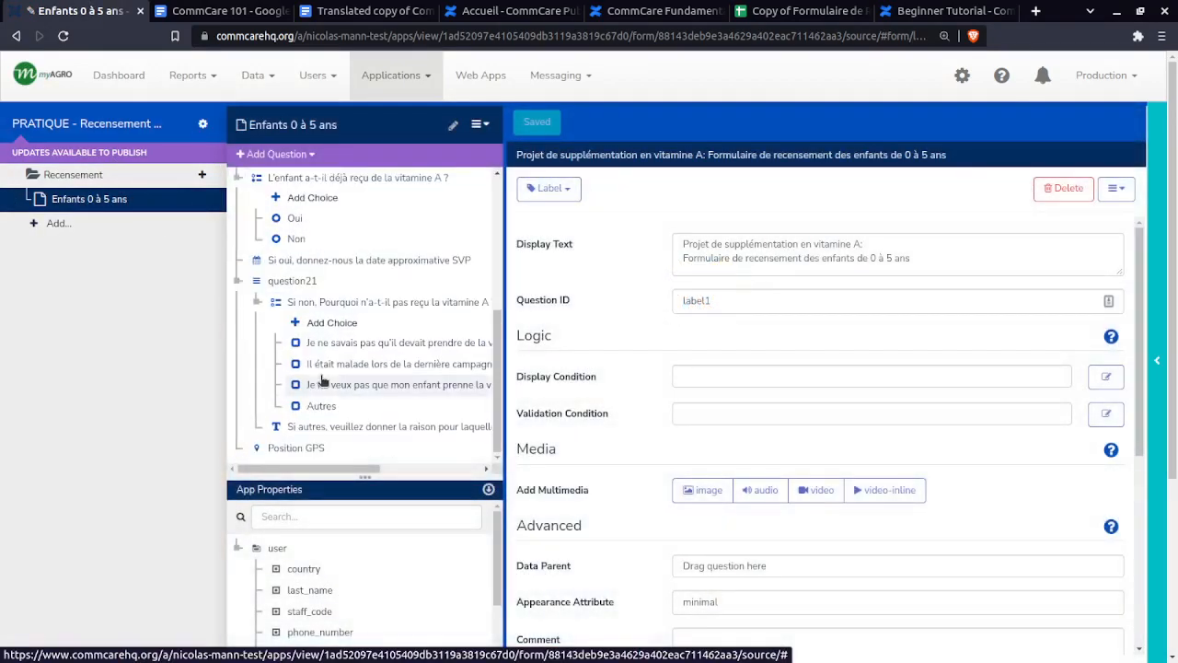
left_click(295, 447)
left_click(274, 154)
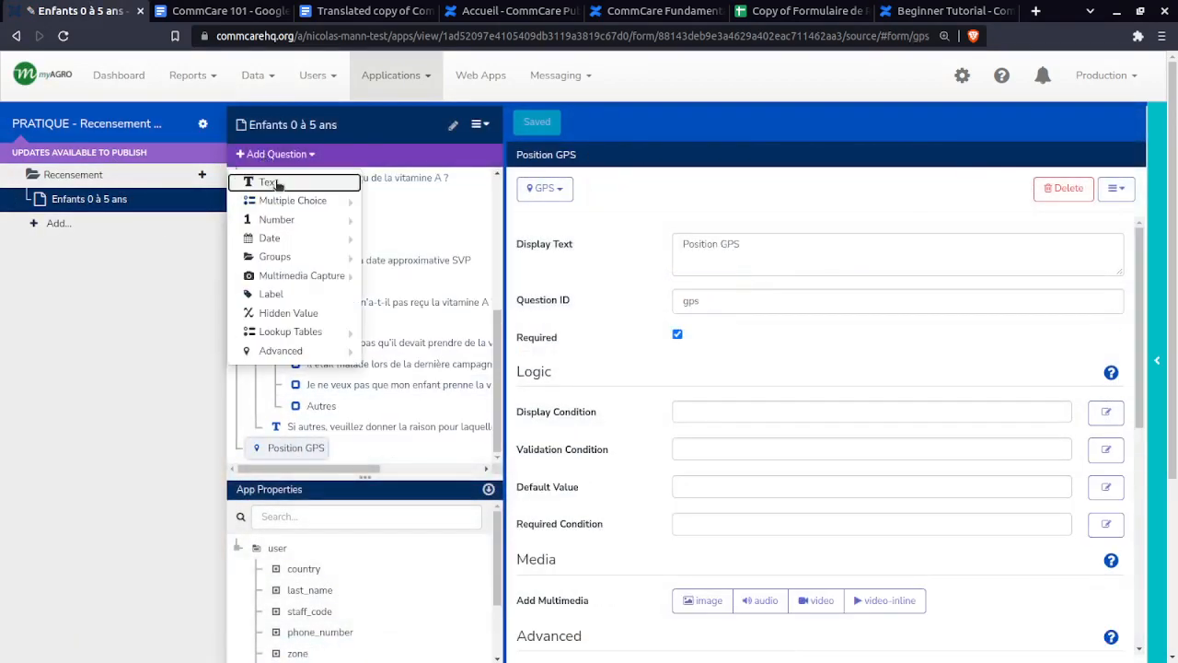
left_click(272, 181)
type("B")
key("BackSpace")
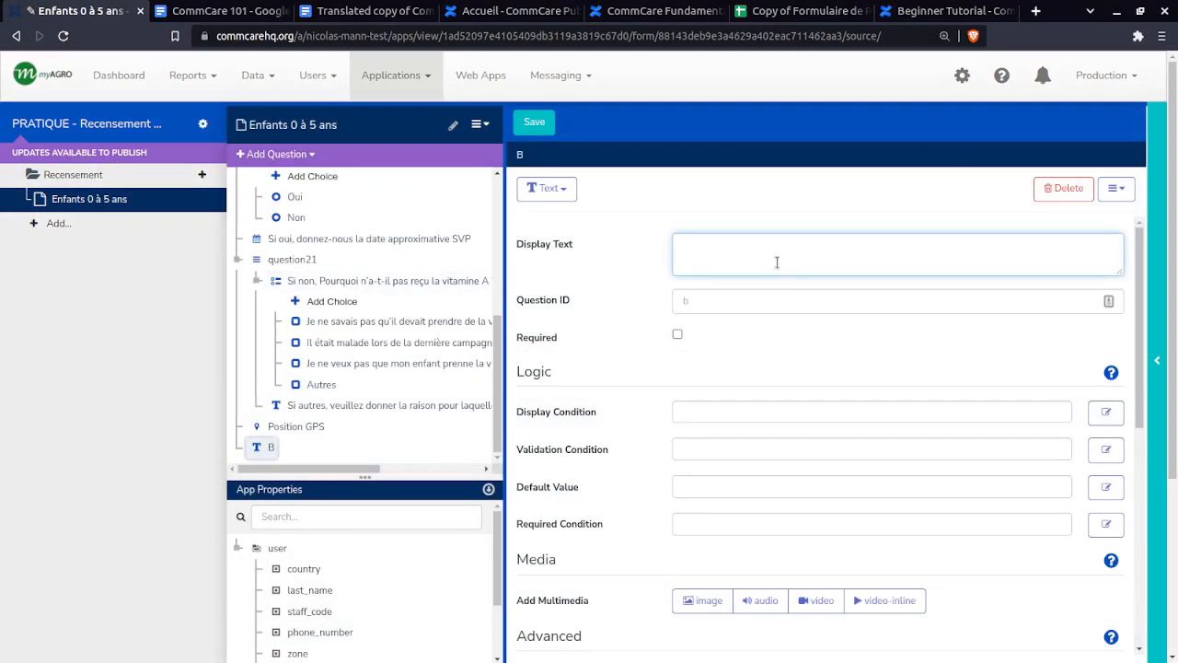
type("Bye B")
type("ye1")
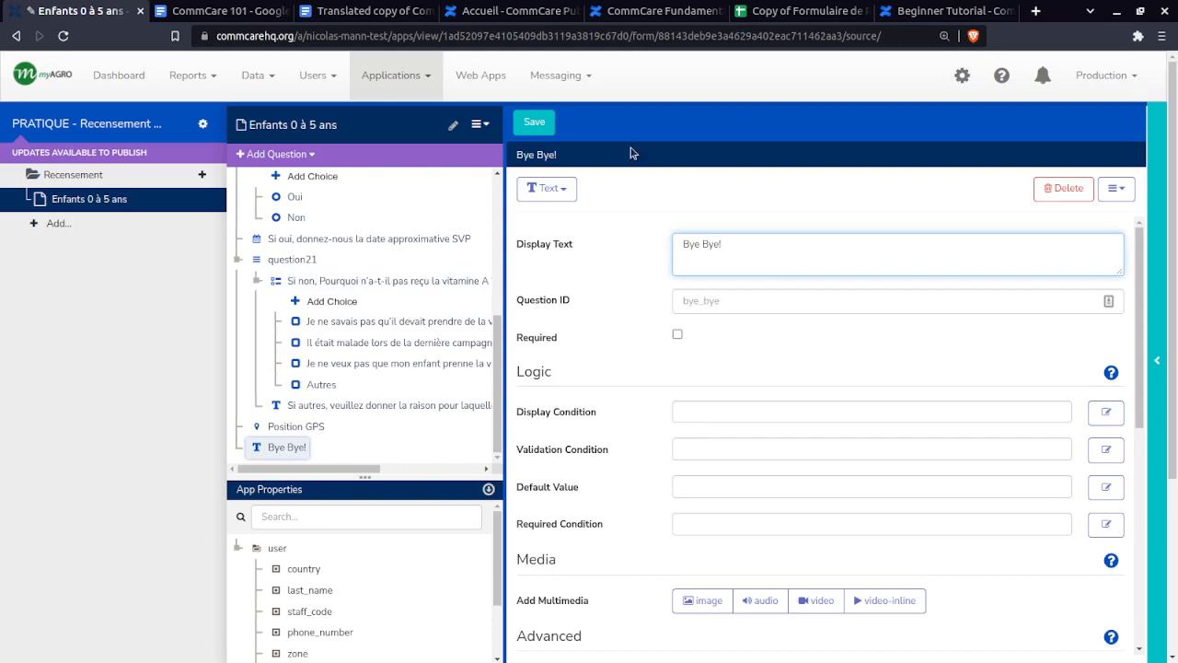
left_click(534, 121)
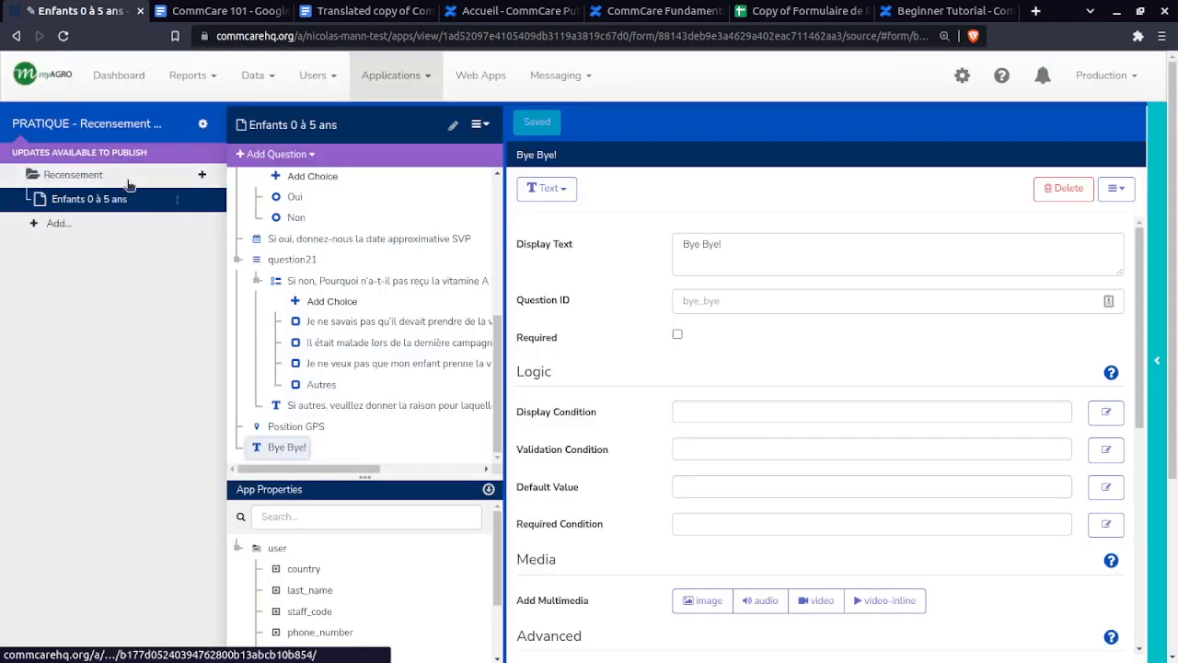
left_click(135, 133)
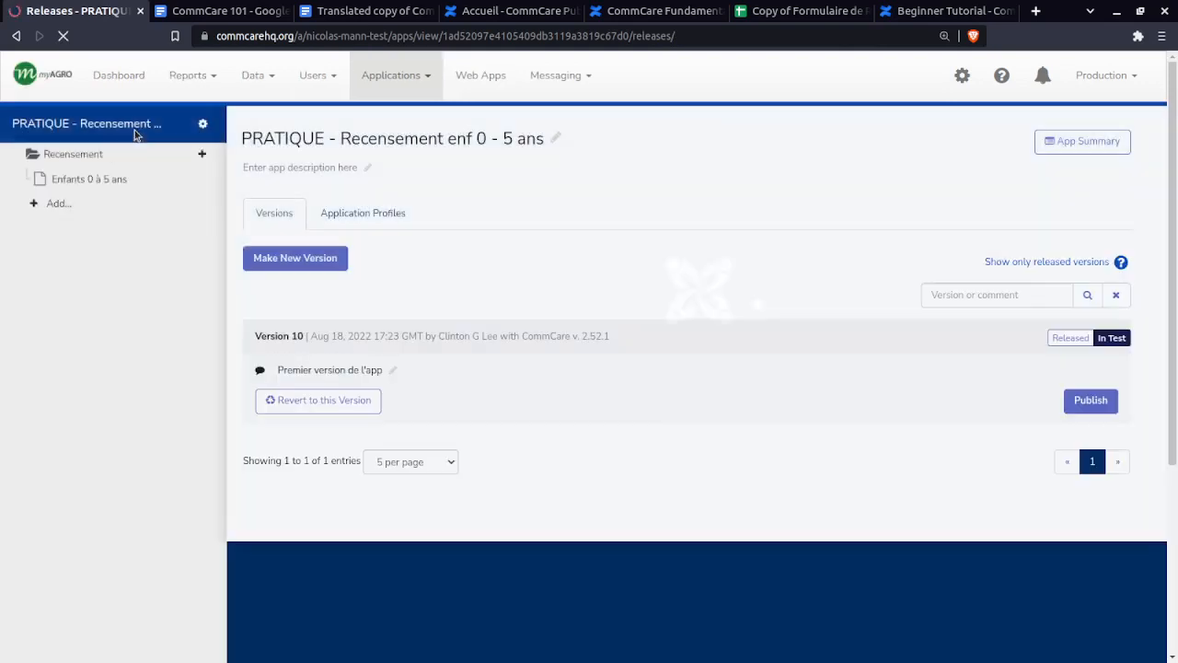
- Build Version 12 of the app from the Releases page
left_click(296, 262)
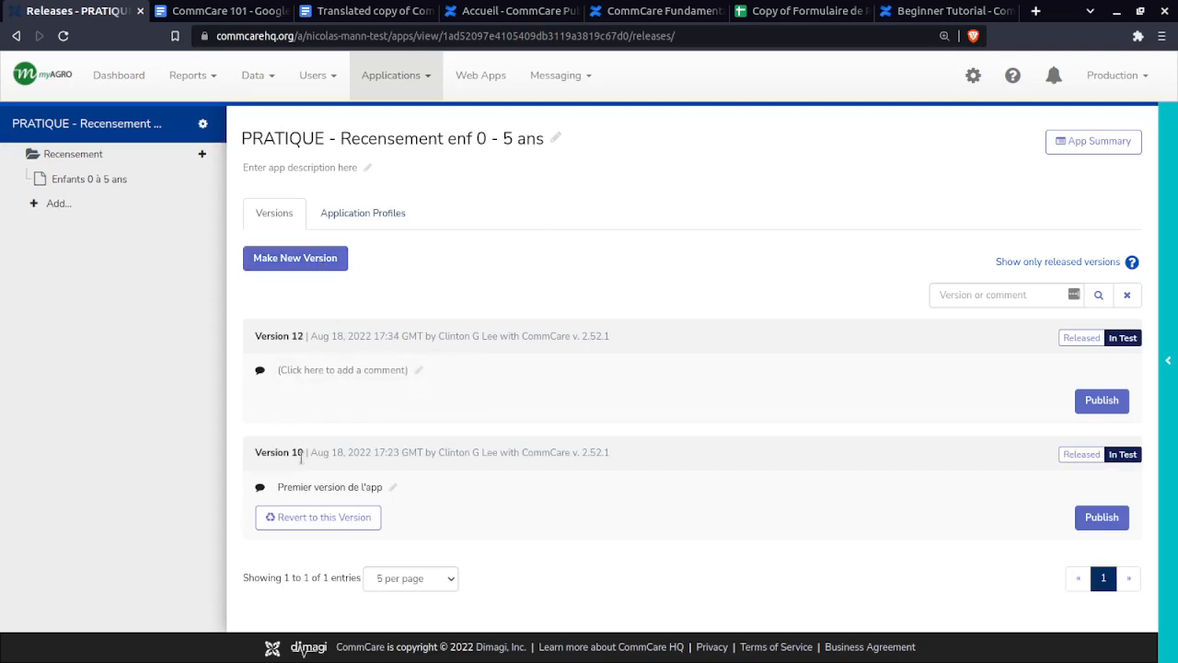
left_click(298, 452)
double_click(293, 337)
left_click(281, 337)
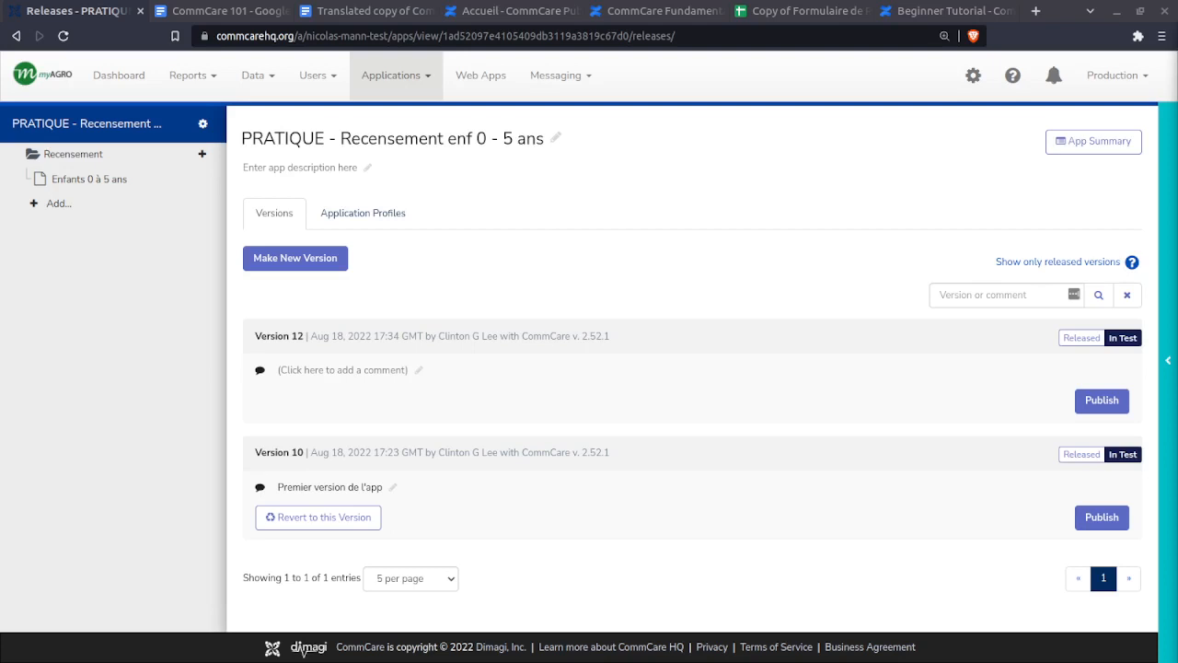
- Shrink the Google Meet window to float beside the CommCare Releases page
left_click_drag(1177, 72, 600, 6)
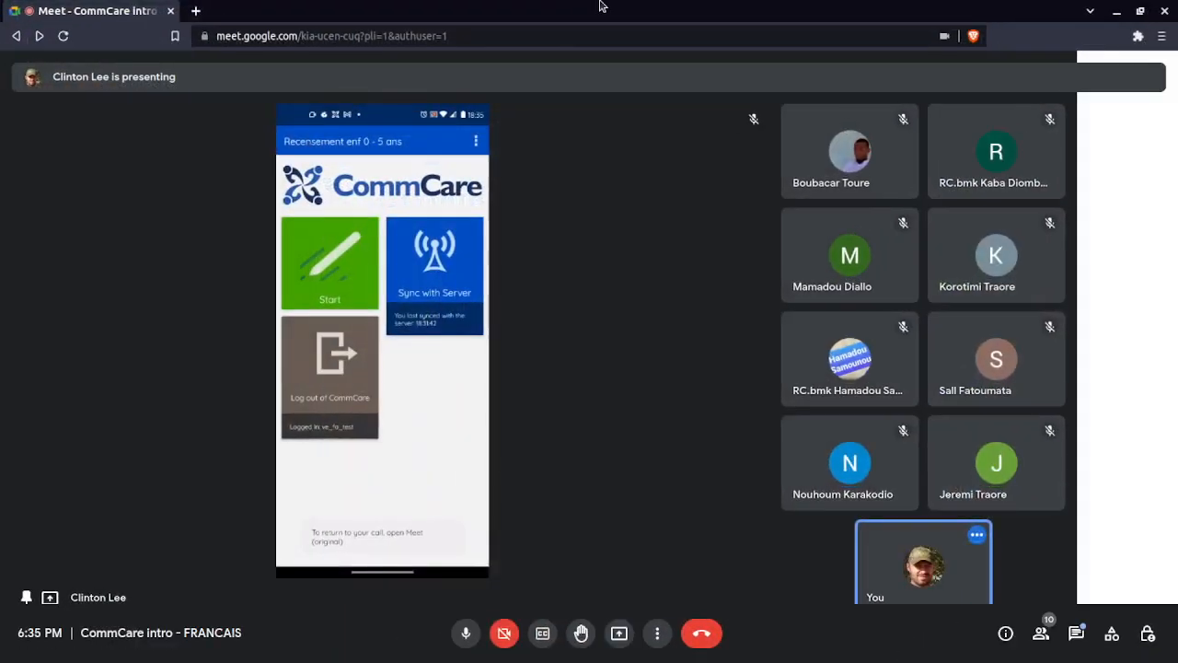
double_click(600, 5)
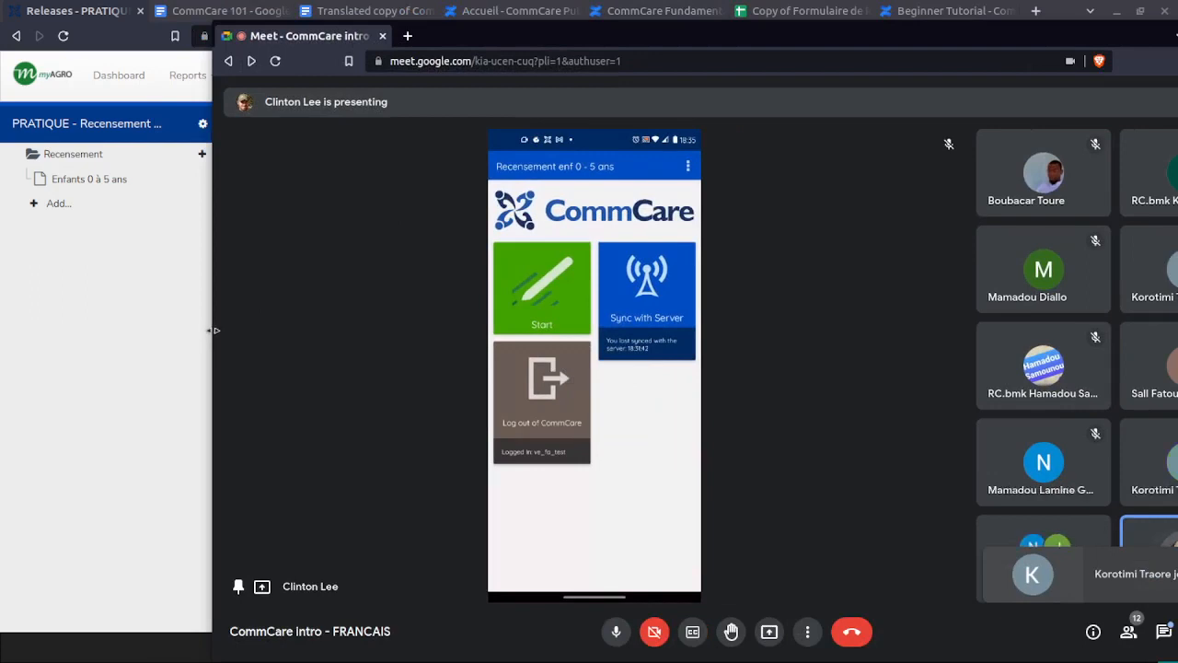
left_click_drag(213, 330, 623, 318)
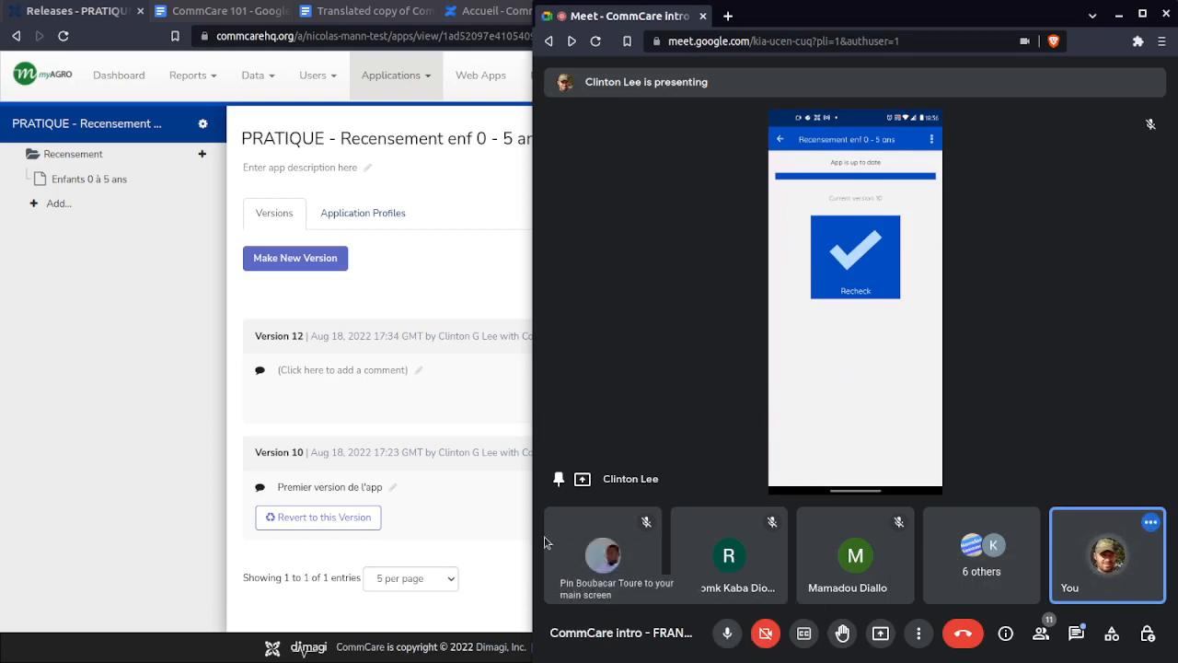
left_click(516, 278)
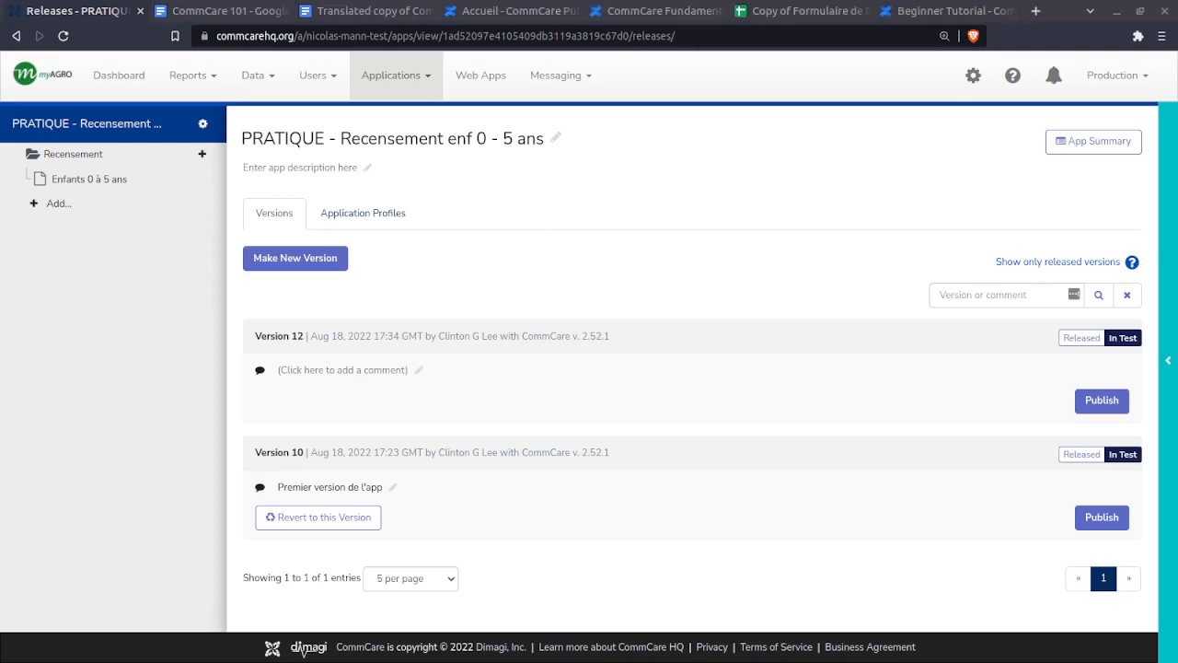
key("alt+Tab")
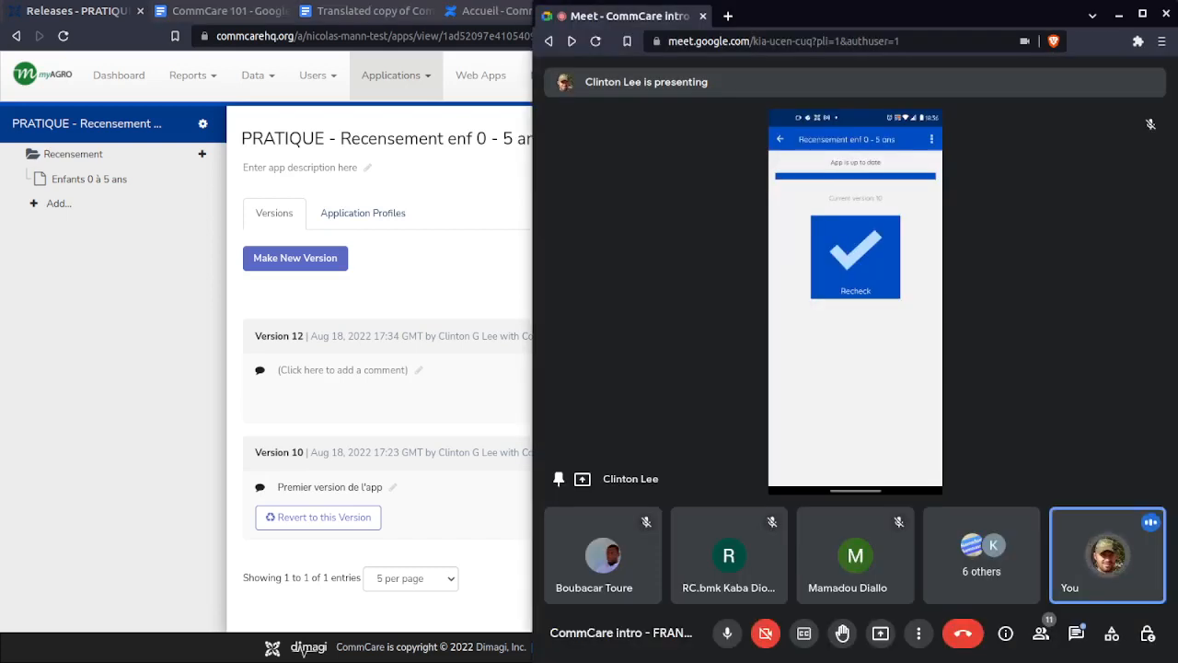
- Share the CommCare Releases window in the meeting, taking over from the current presenter
left_click(881, 633)
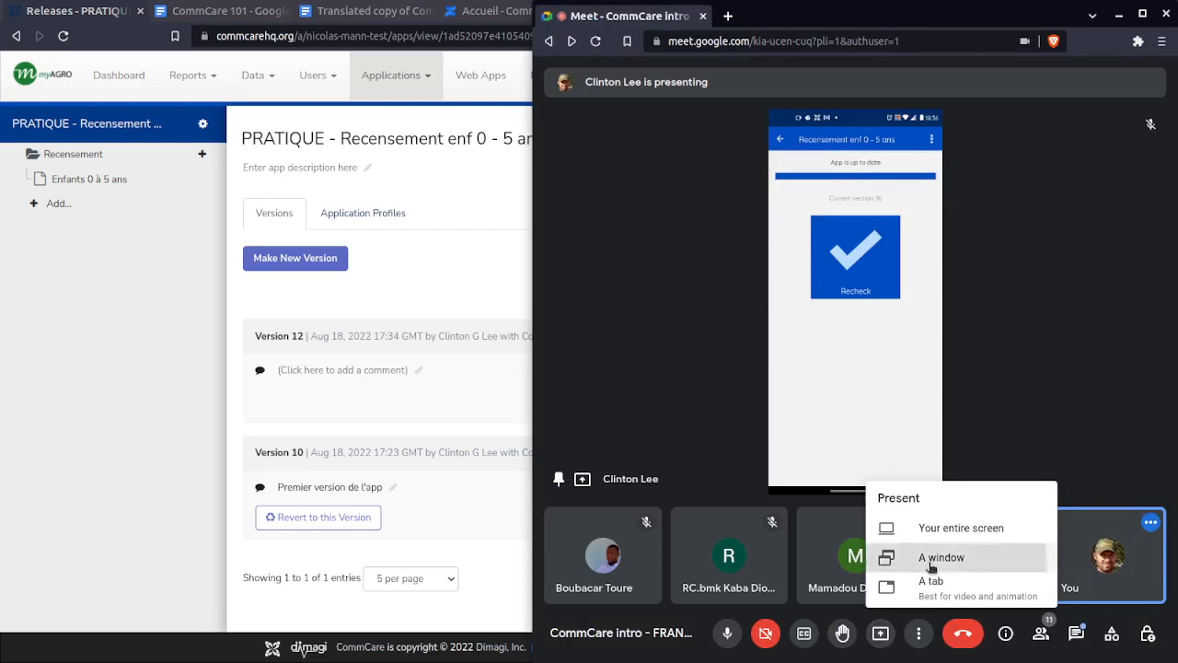
left_click(889, 558)
left_click(946, 390)
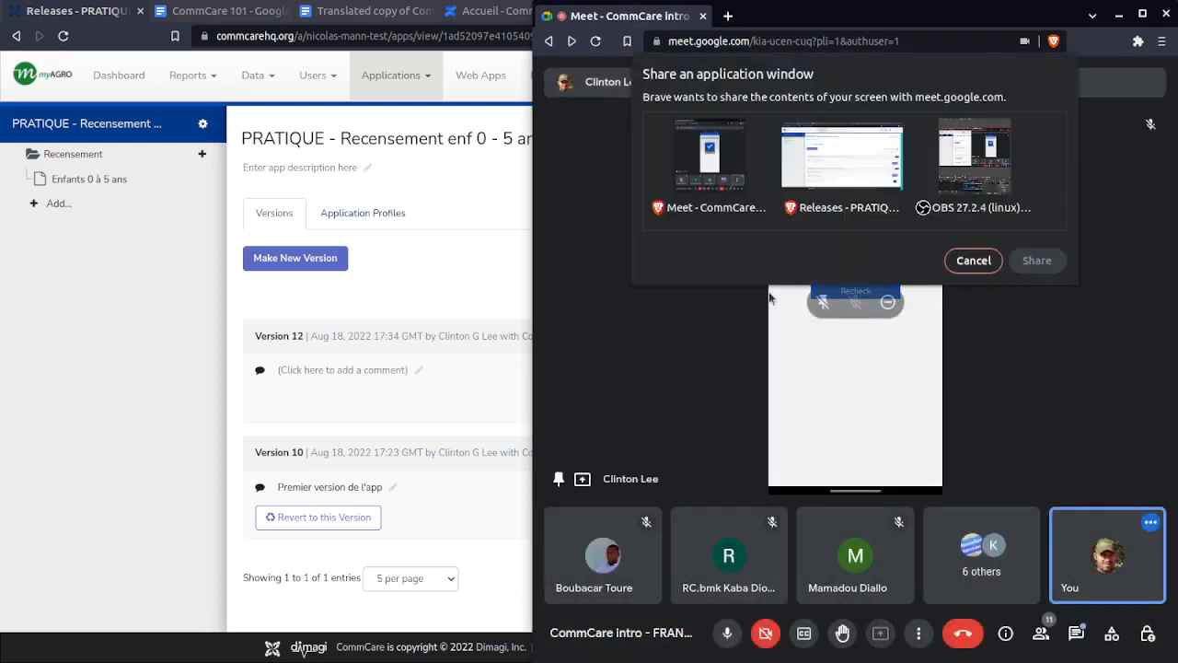
left_click(812, 164)
left_click(1037, 261)
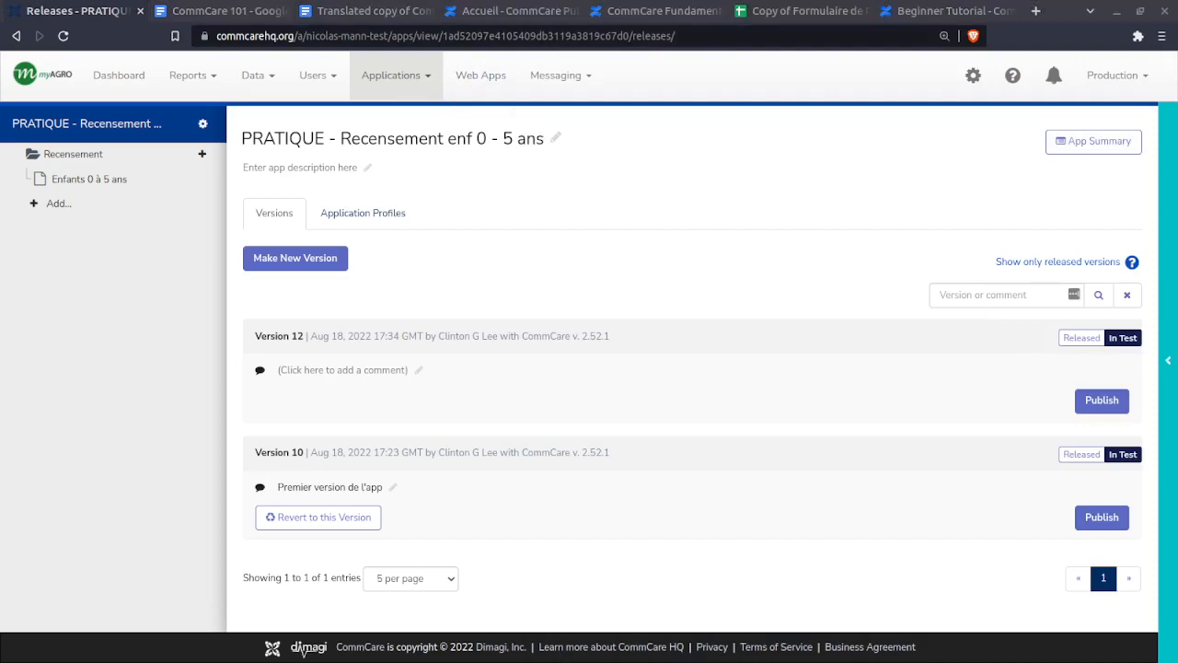
- Mark Version 12 as Released and return to the Meet window
left_click(1087, 339)
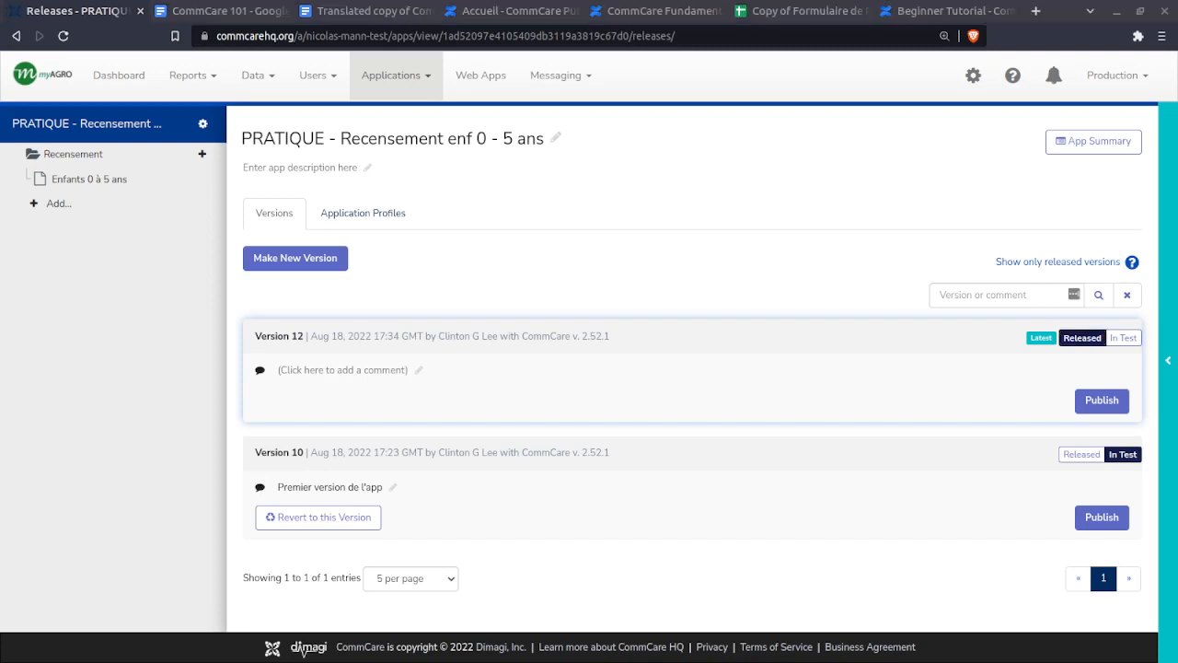
key("alt+Tab")
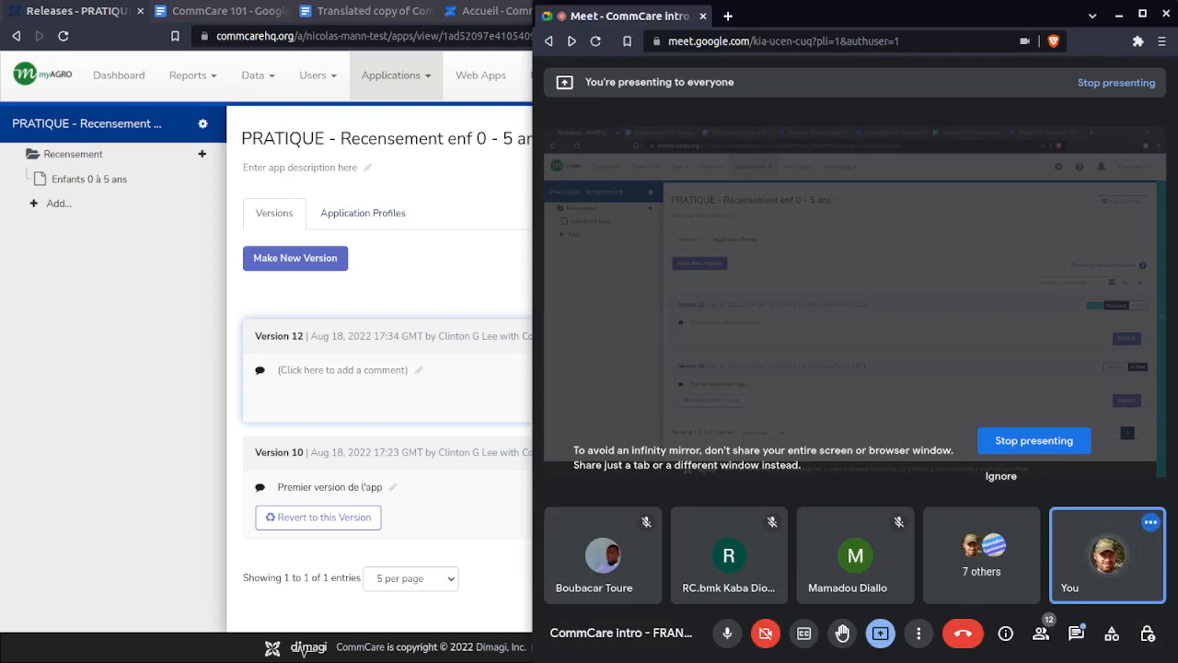
- Stop presenting in Google Meet and move the meeting window off the screen
left_click(882, 635)
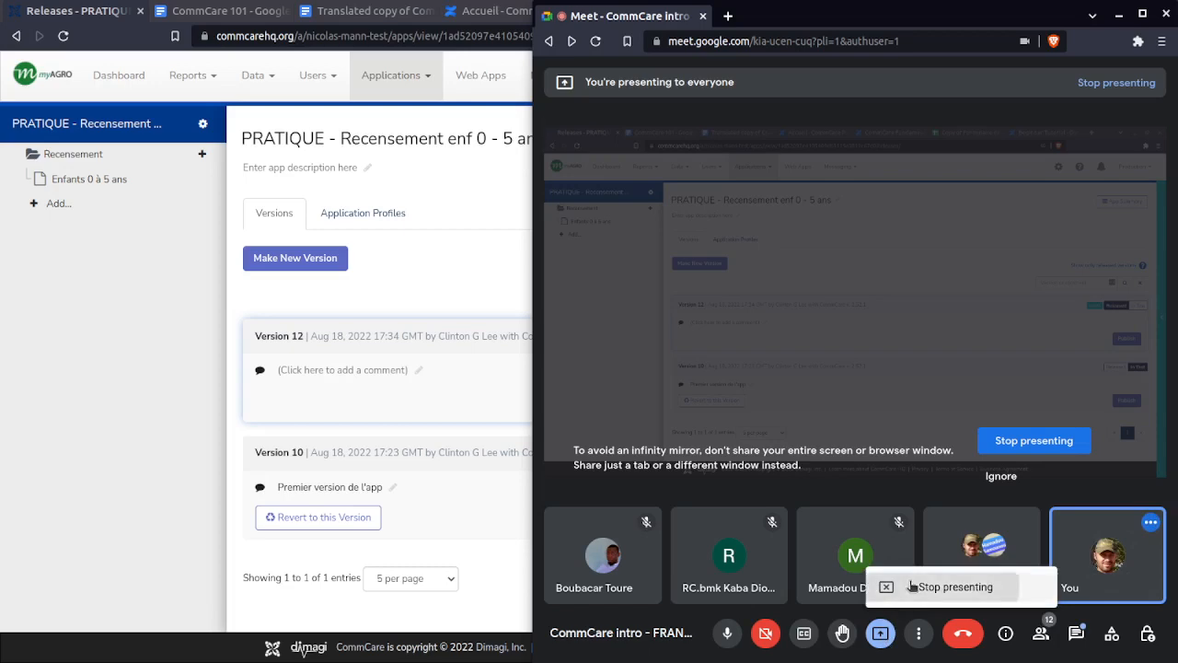
left_click(904, 586)
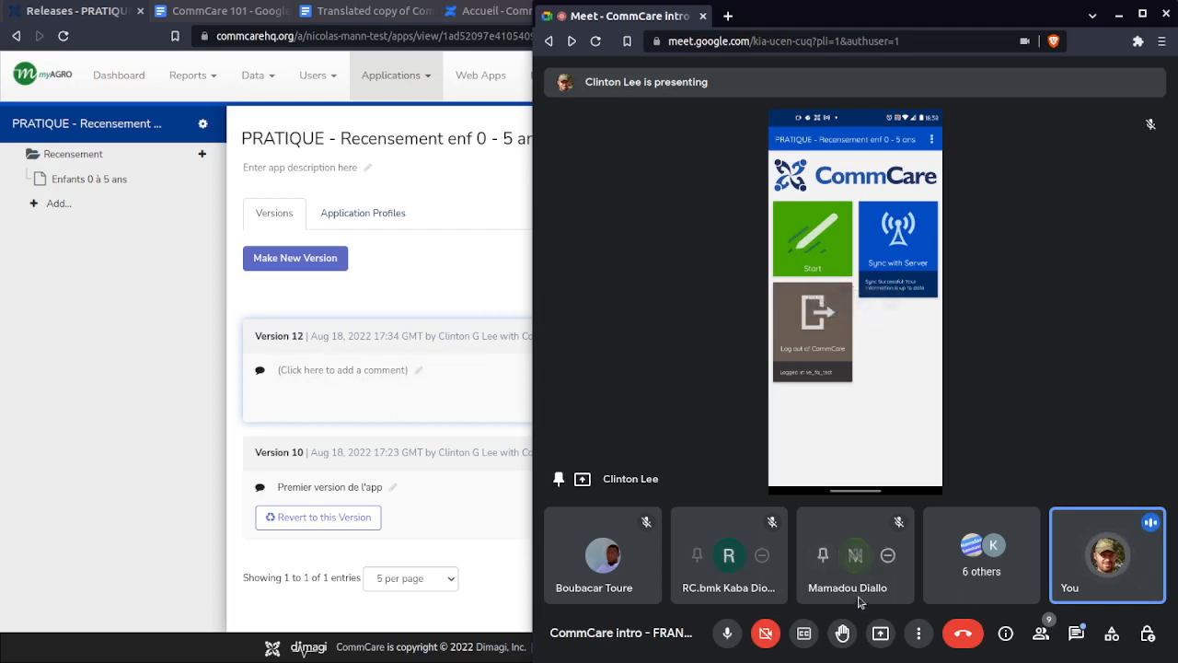
left_click(879, 634)
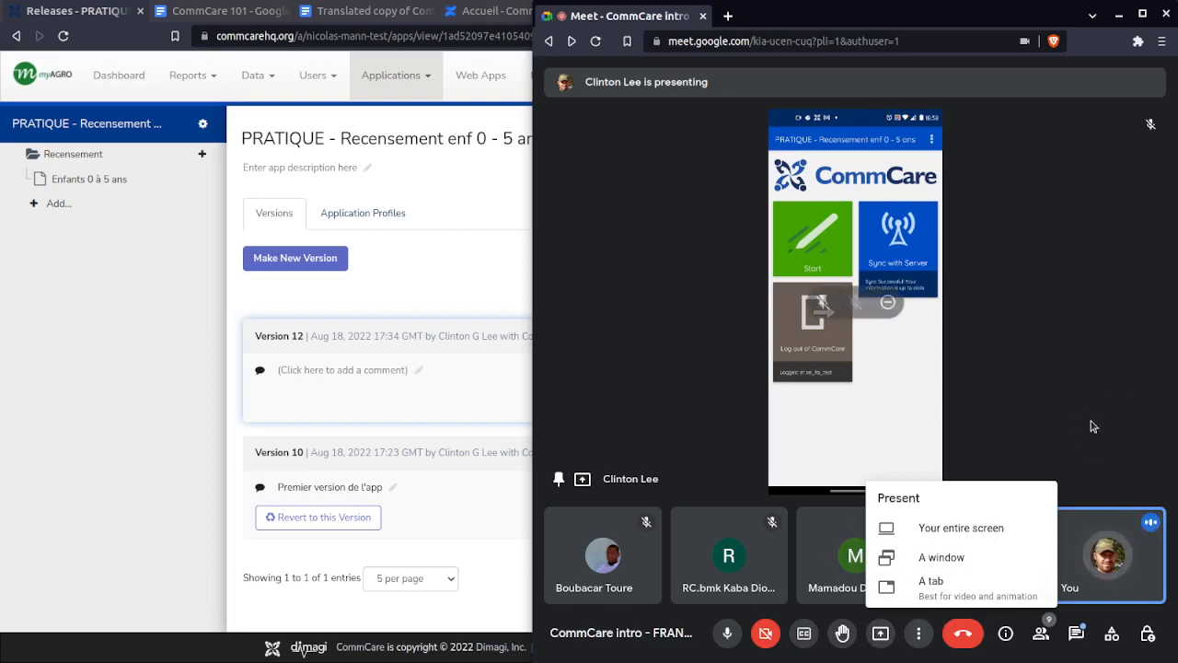
left_click(615, 293)
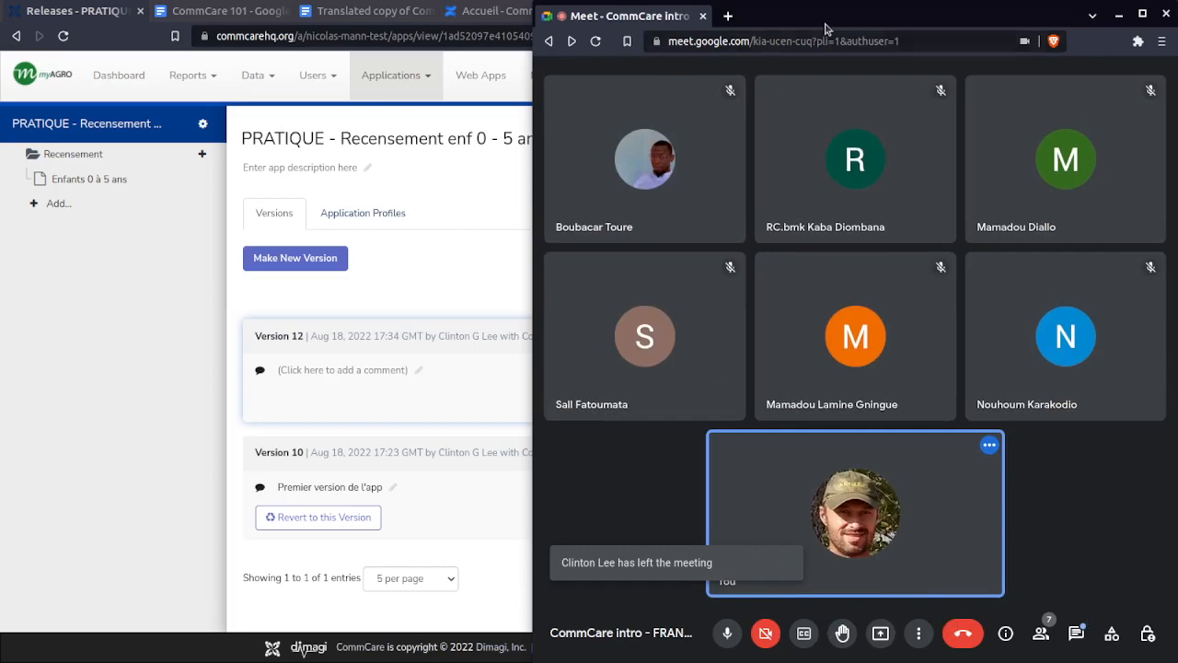
left_click_drag(825, 24, 1177, 129)
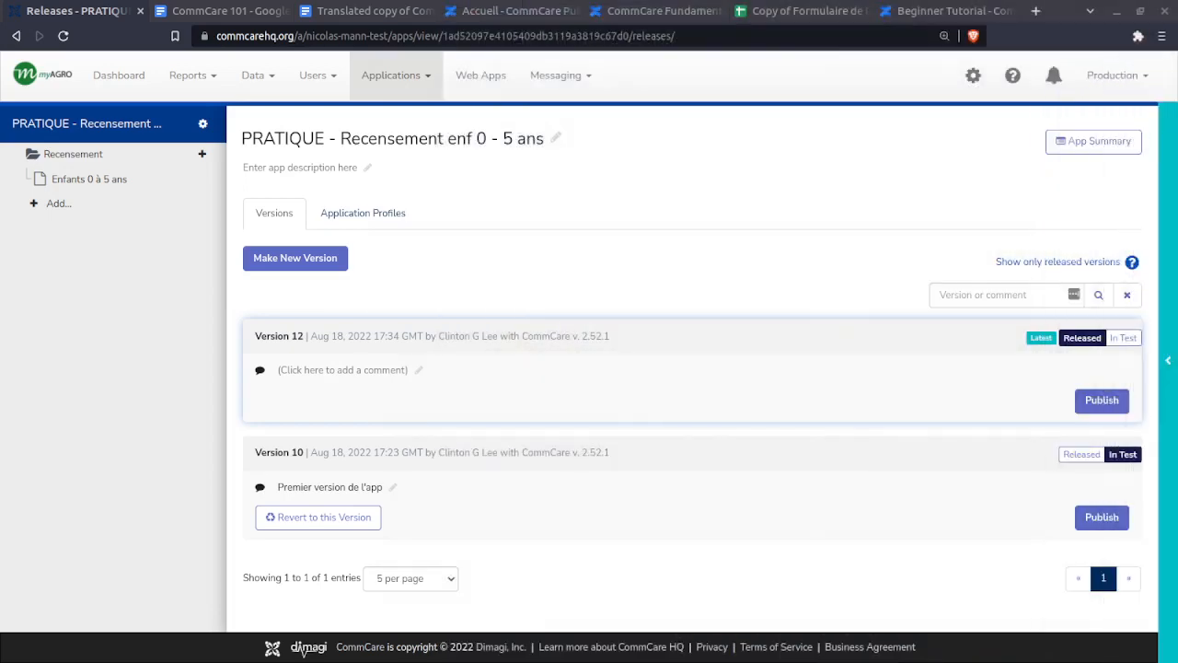